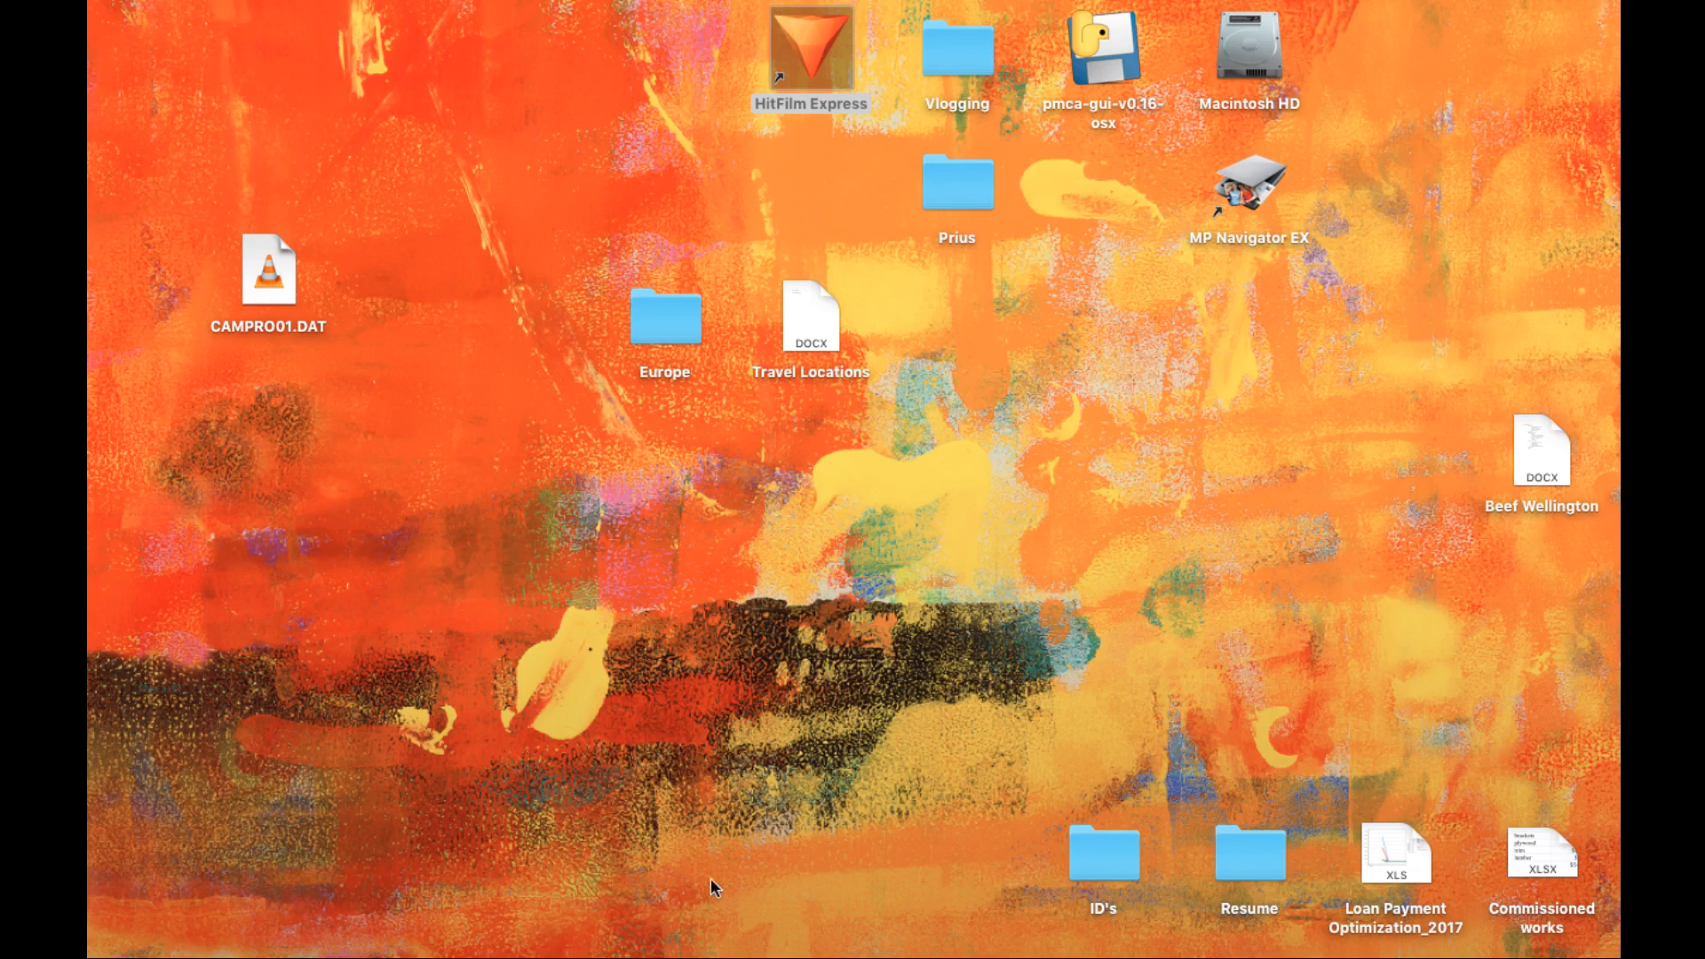
Quit the running Chrome and Word applications
mouse_move(746, 948)
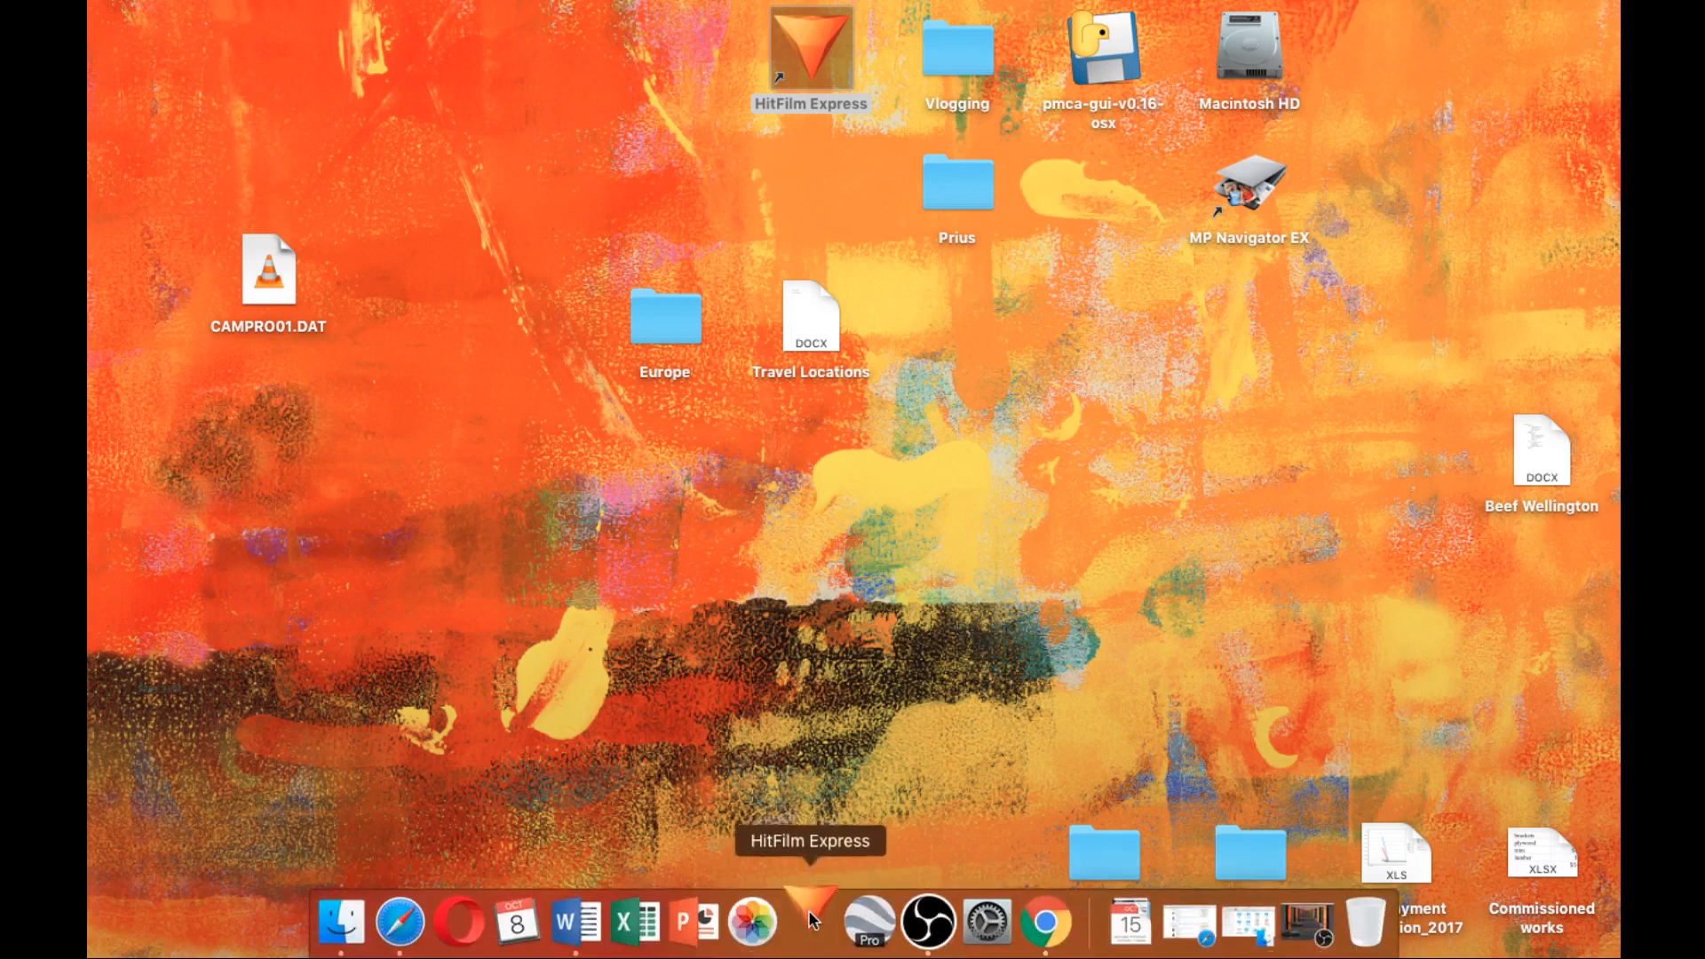
right_click(1045, 922)
left_click(1063, 848)
mouse_move(1015, 921)
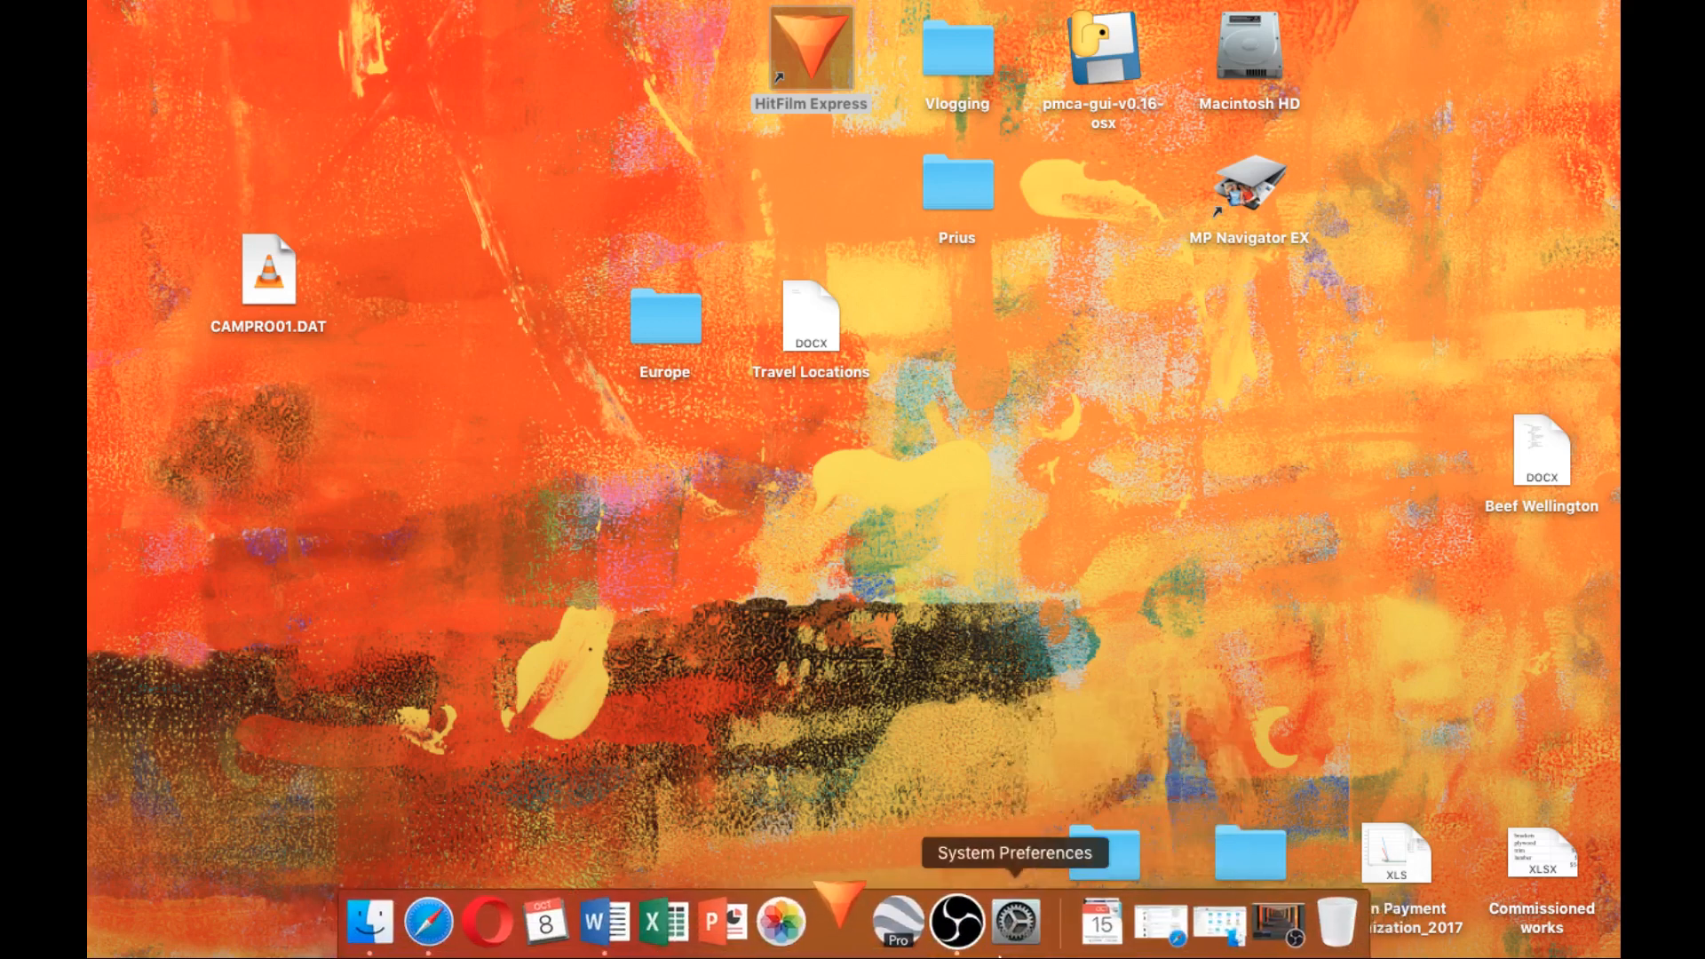
right_click(605, 928)
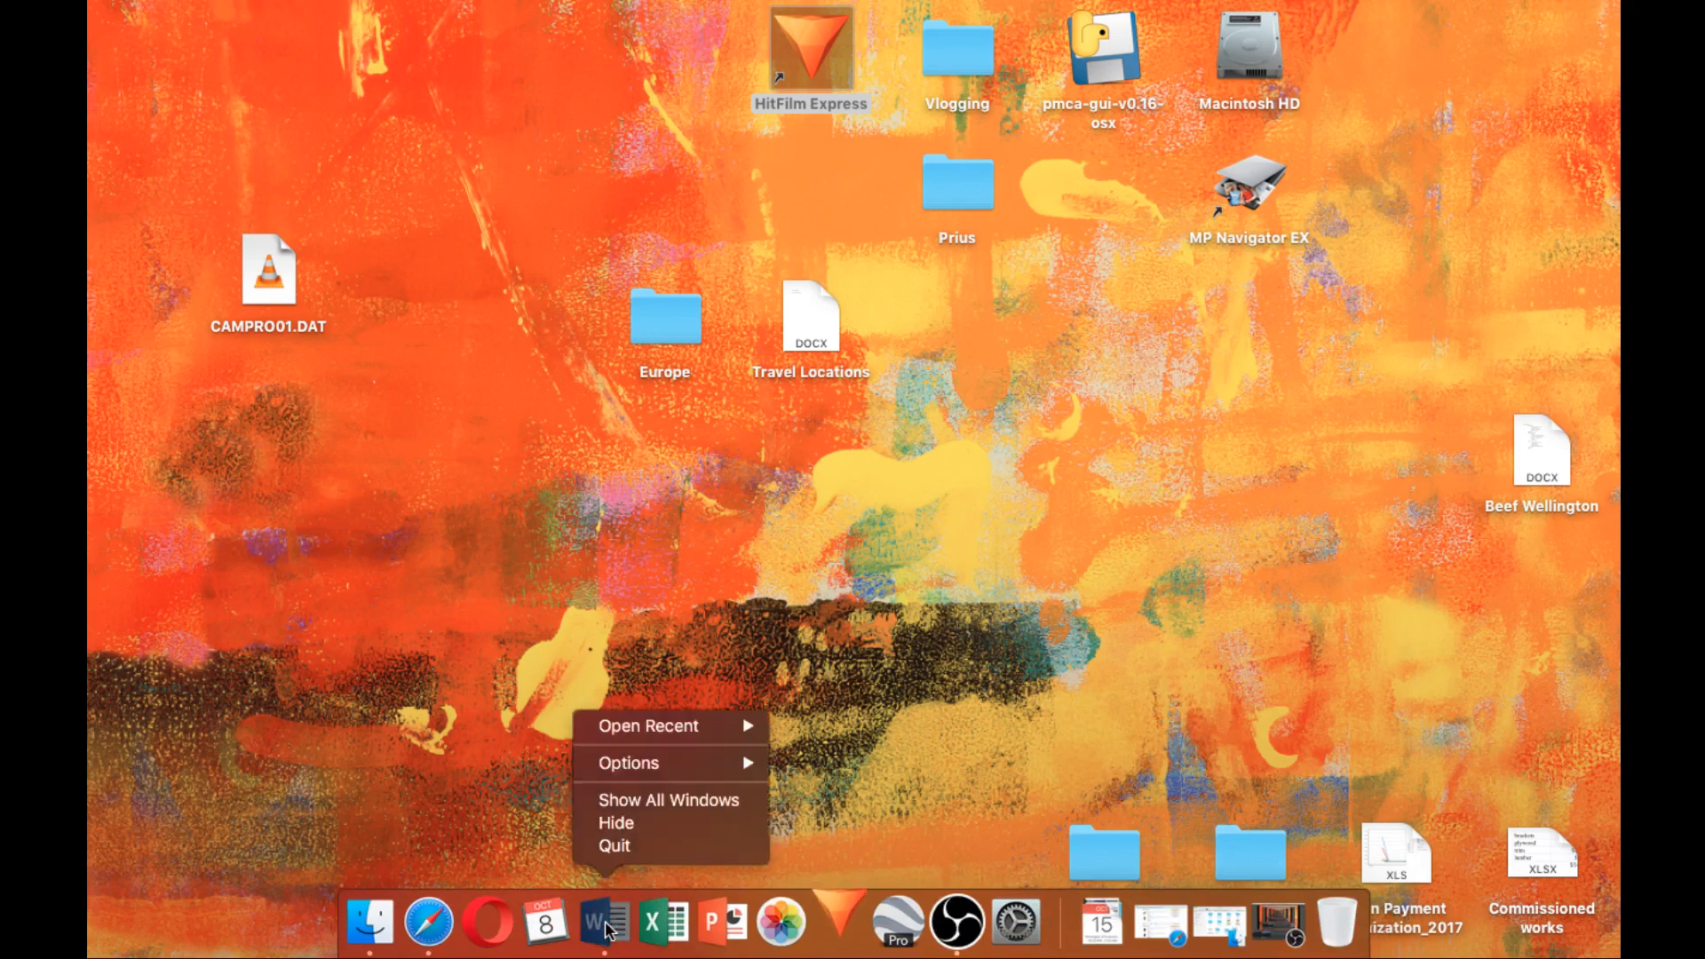
left_click(614, 846)
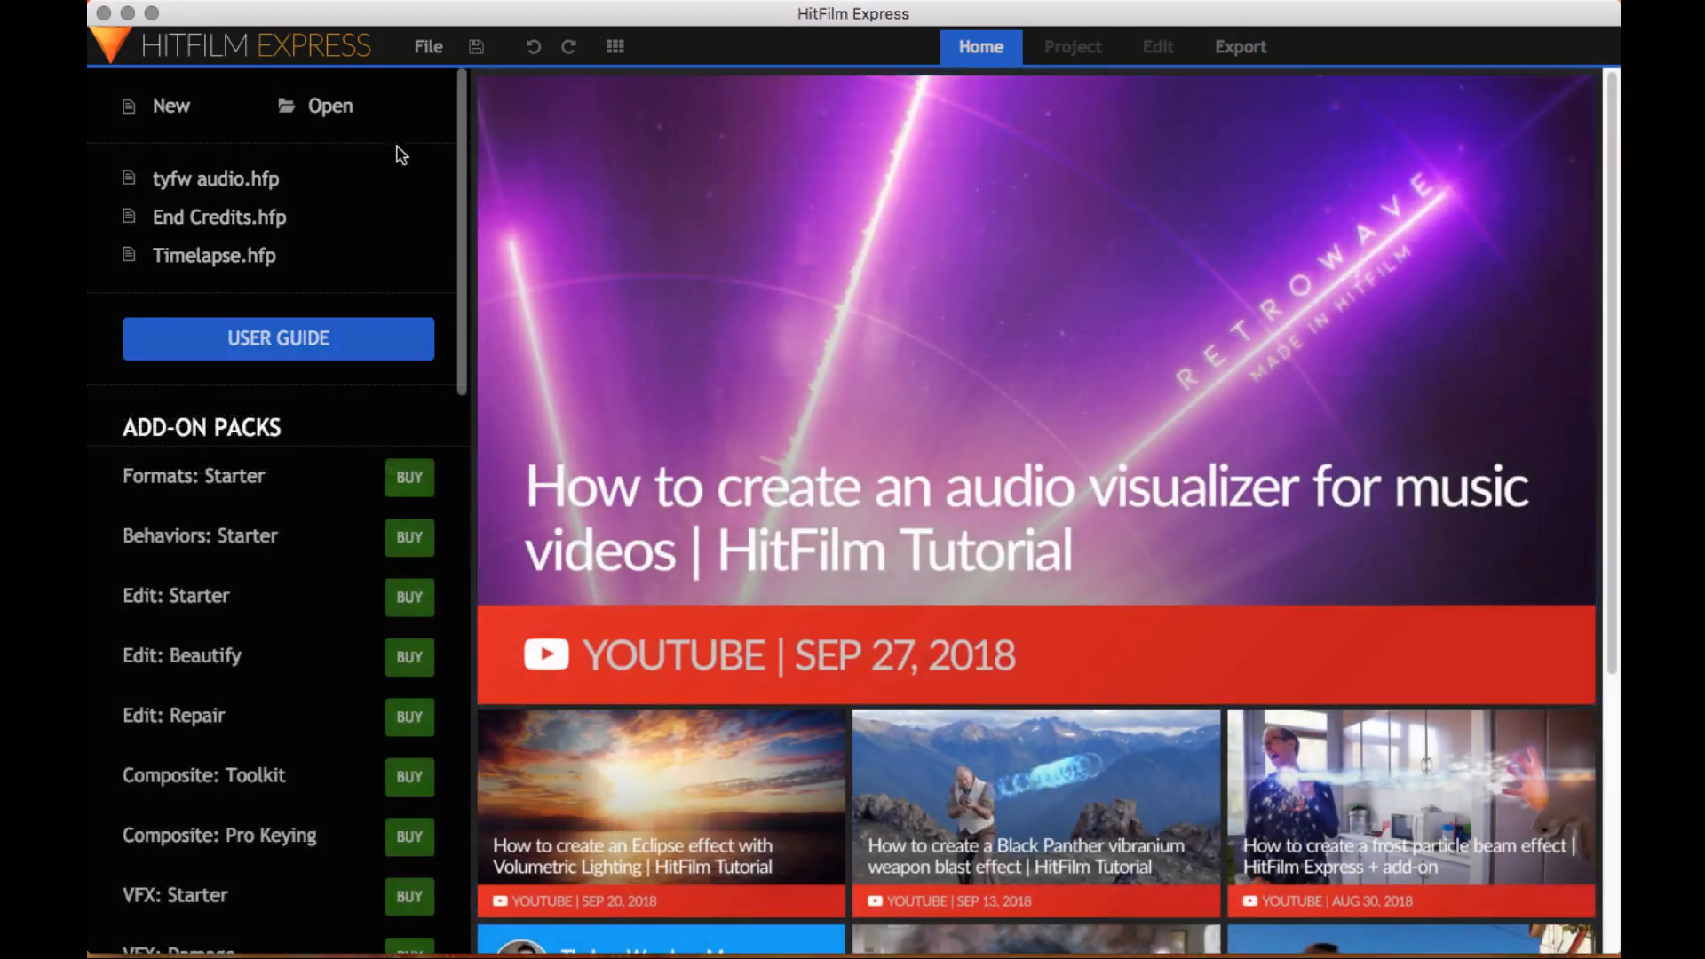
Create a new HitFilm Express project with the 1080p Full HD @ 23.976 fps template and start editing
left_click(164, 110)
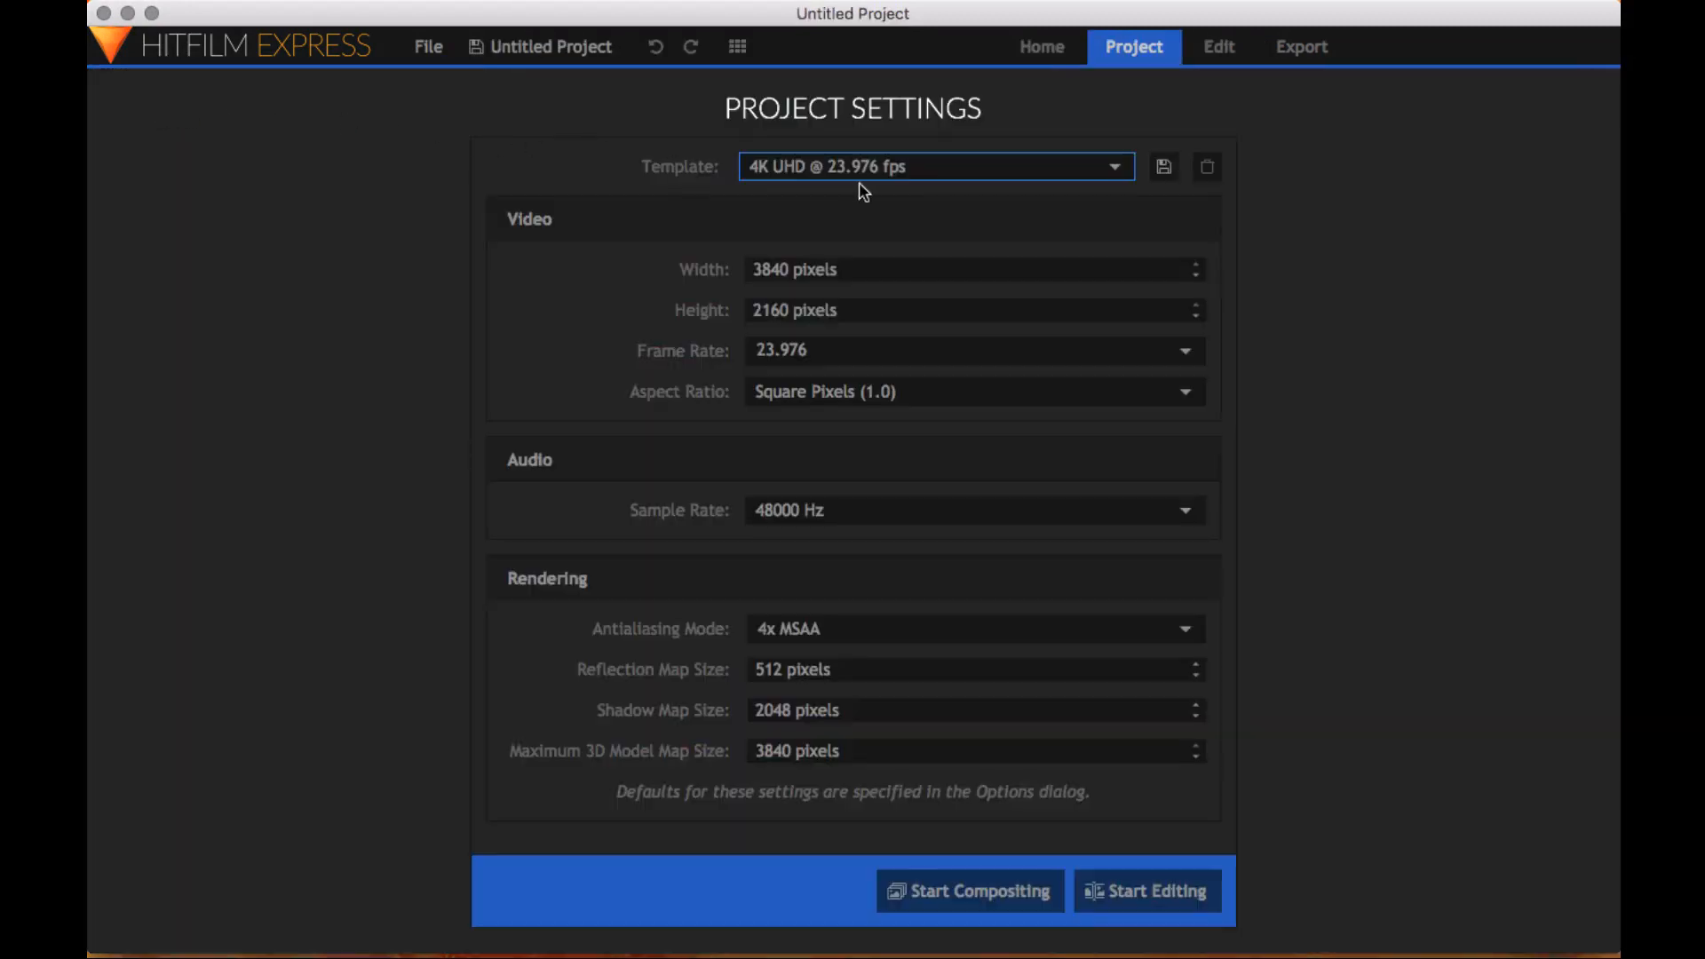
left_click(1115, 168)
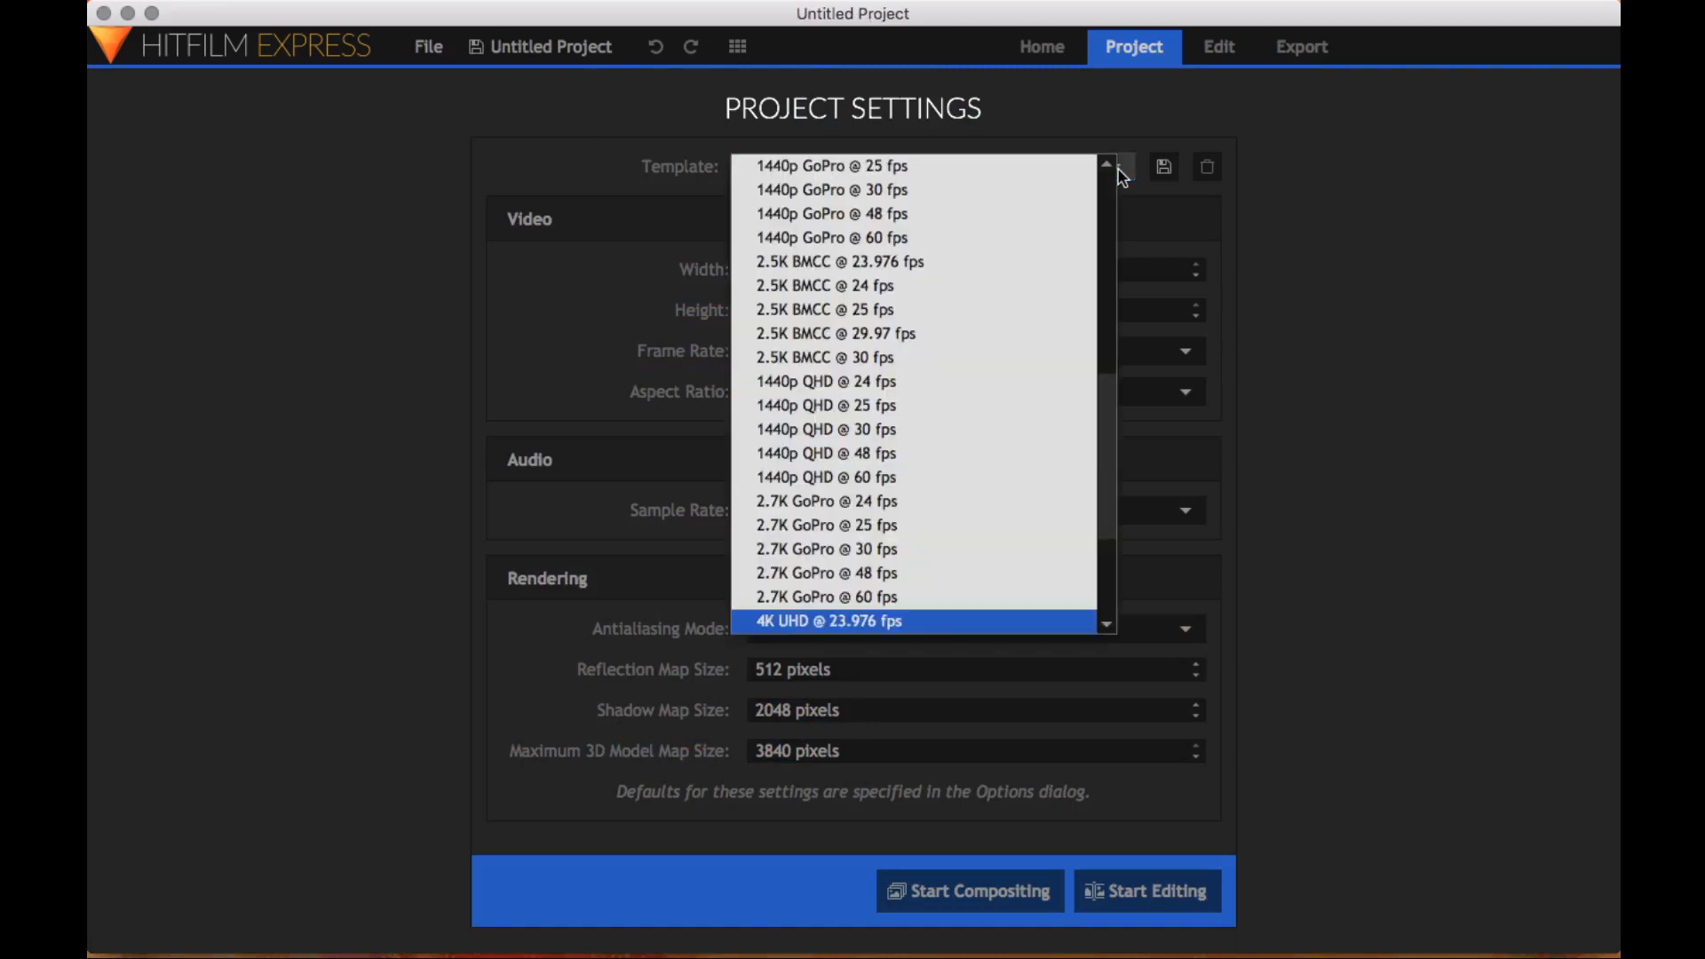
scroll(1016, 213, "up", 5)
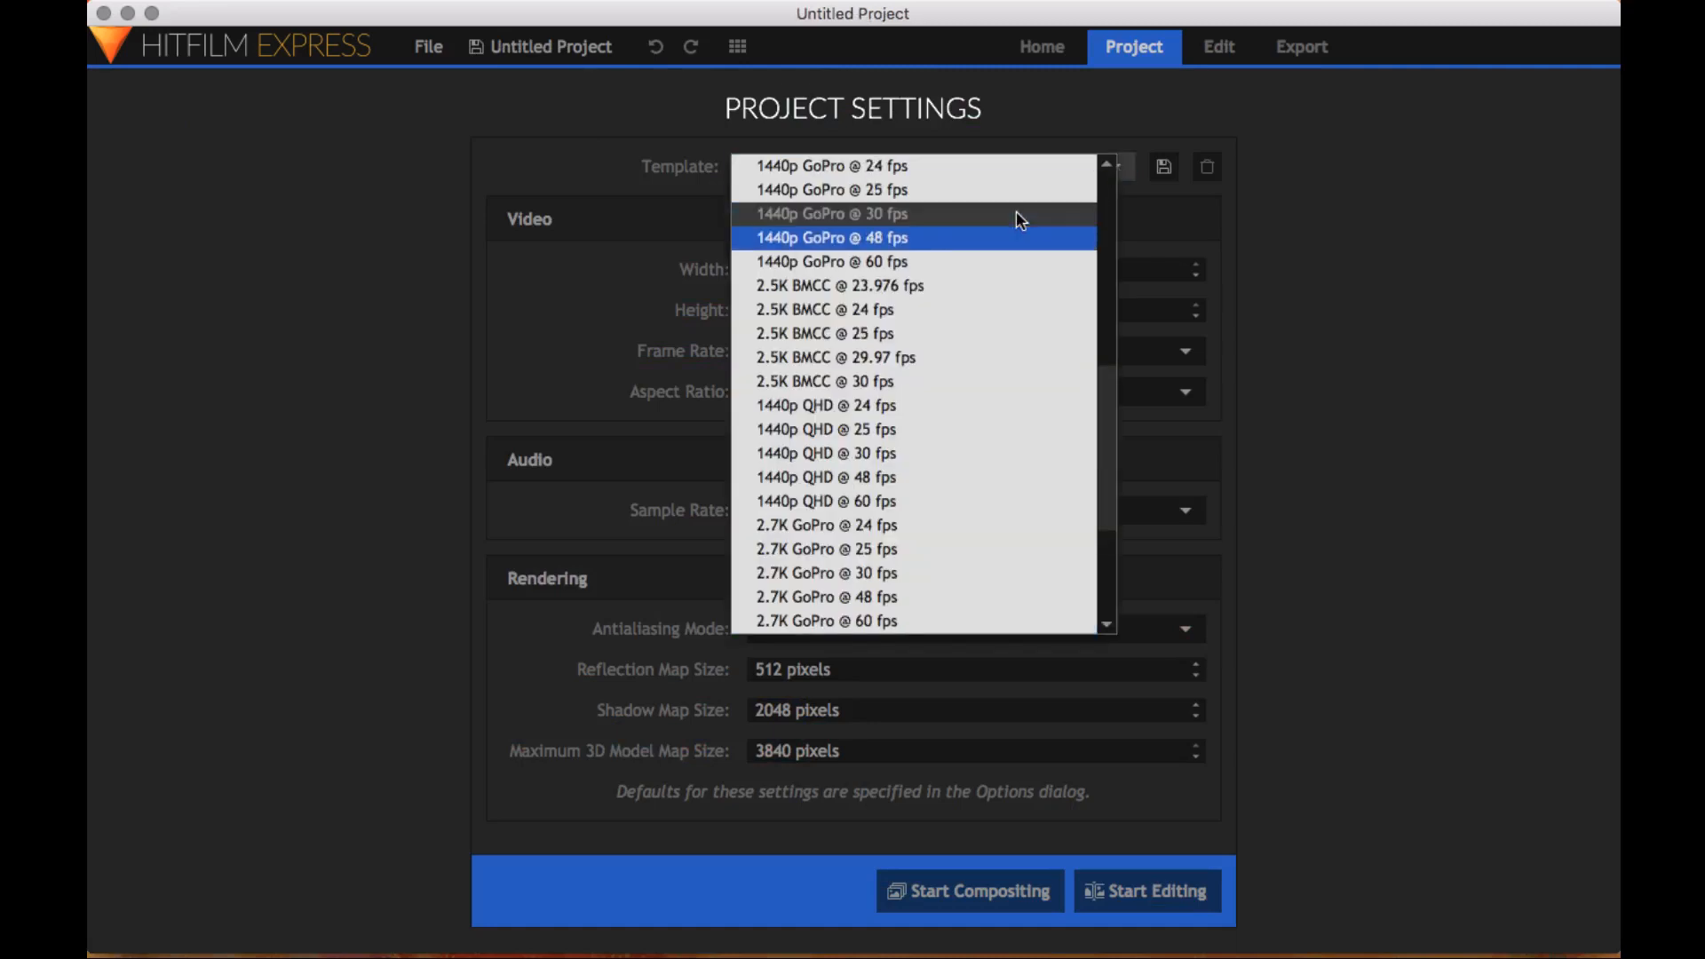
scroll(1016, 213, "up", 4)
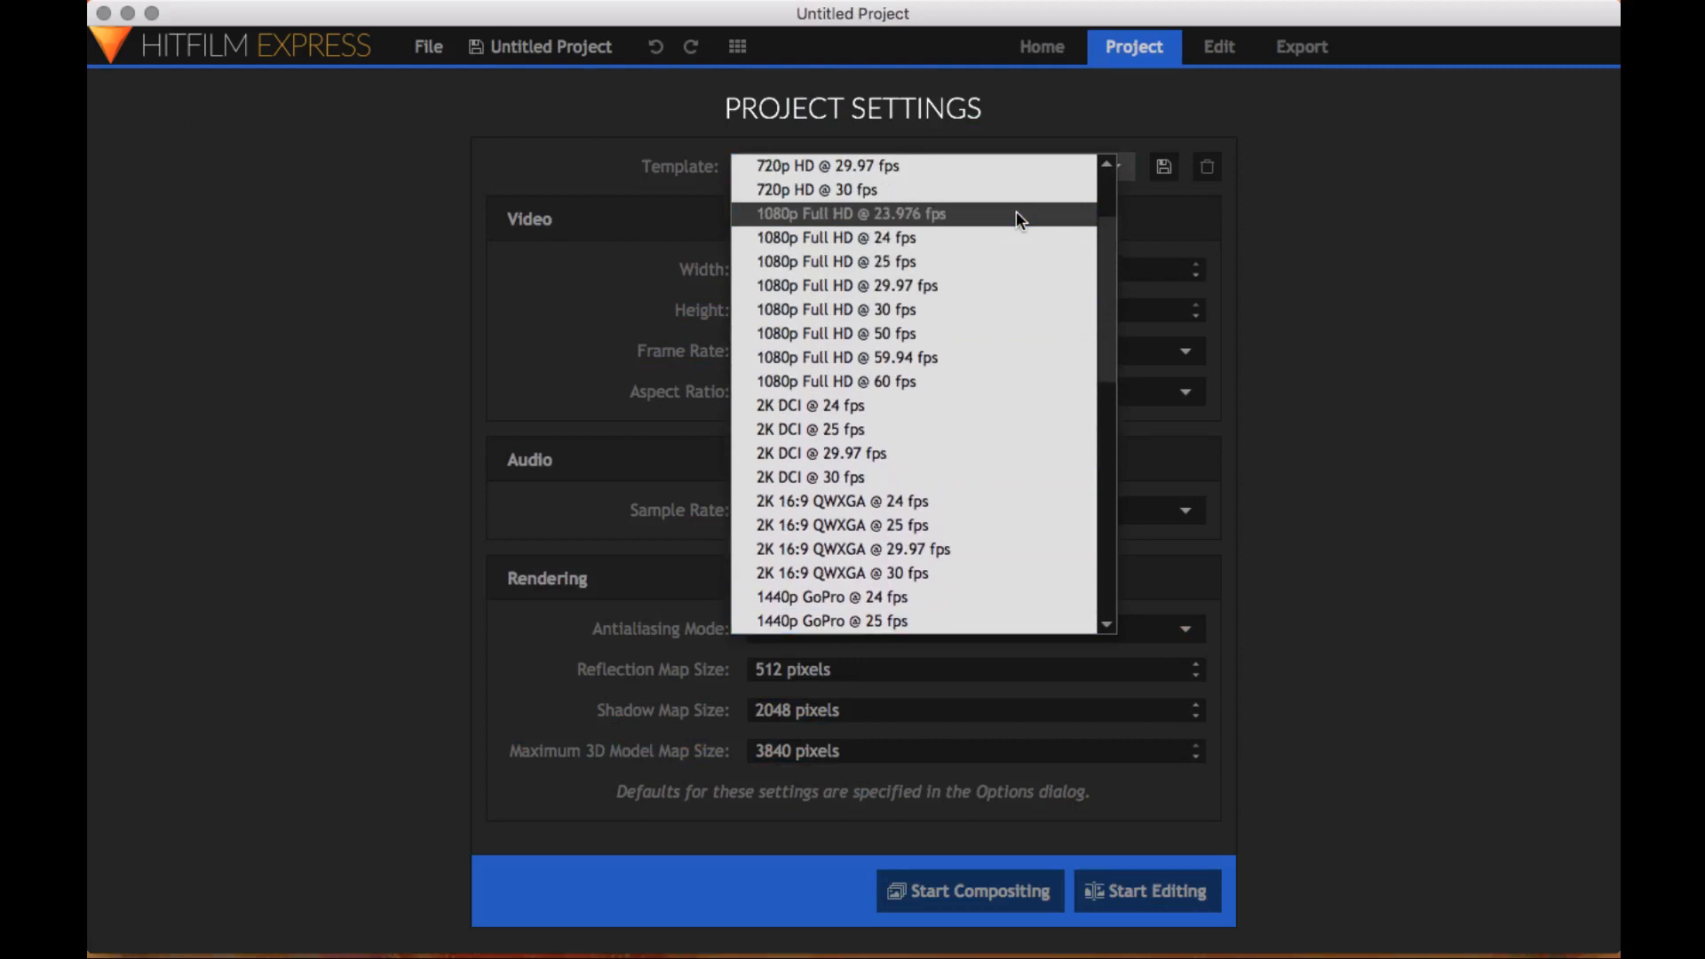
left_click(1016, 213)
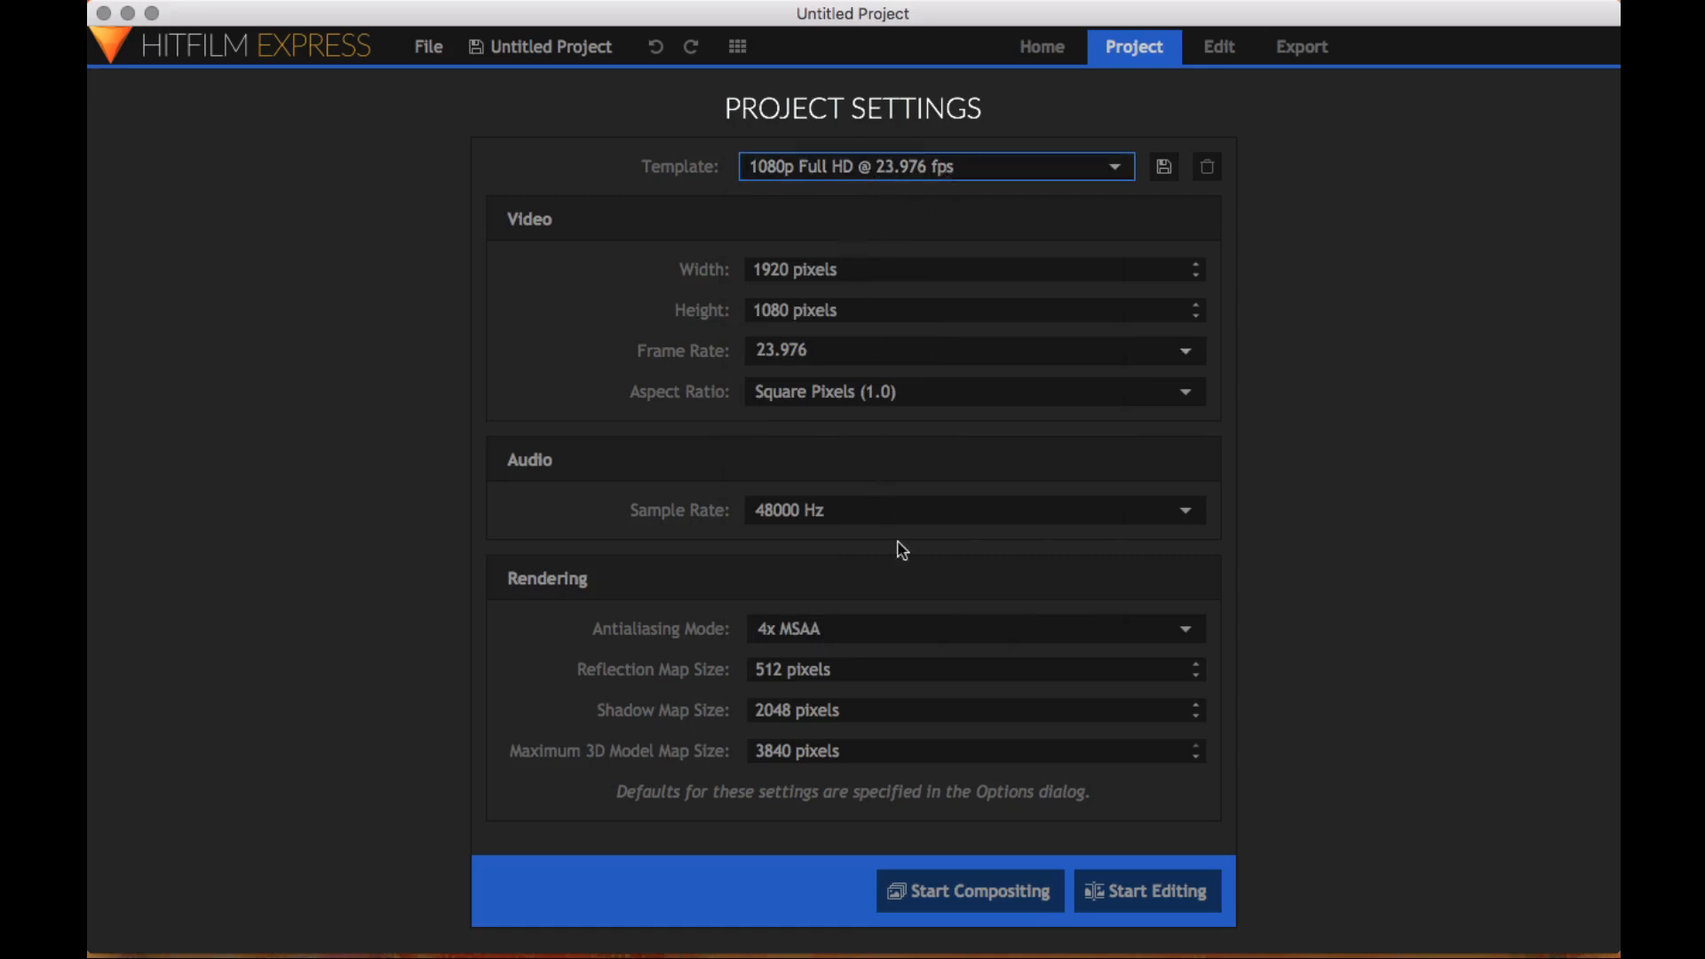
left_click(1143, 892)
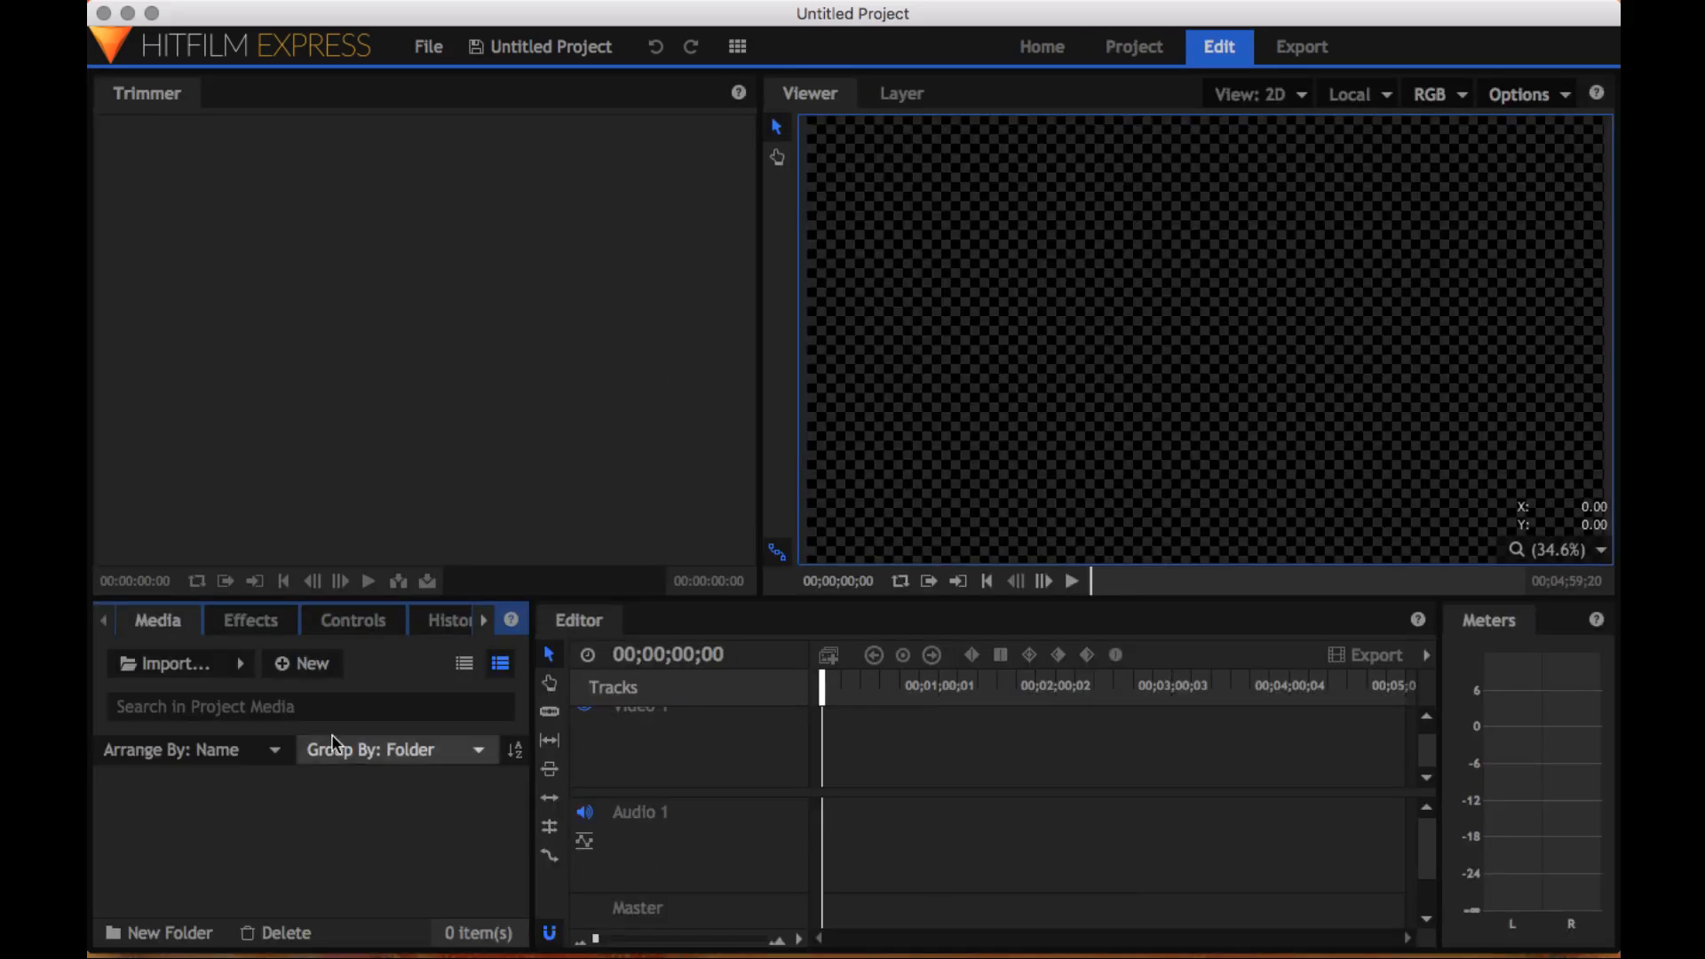
Switch to the Vlogging folder in Finder and look through the clips in its Unassigned subfolder
left_click(400, 926)
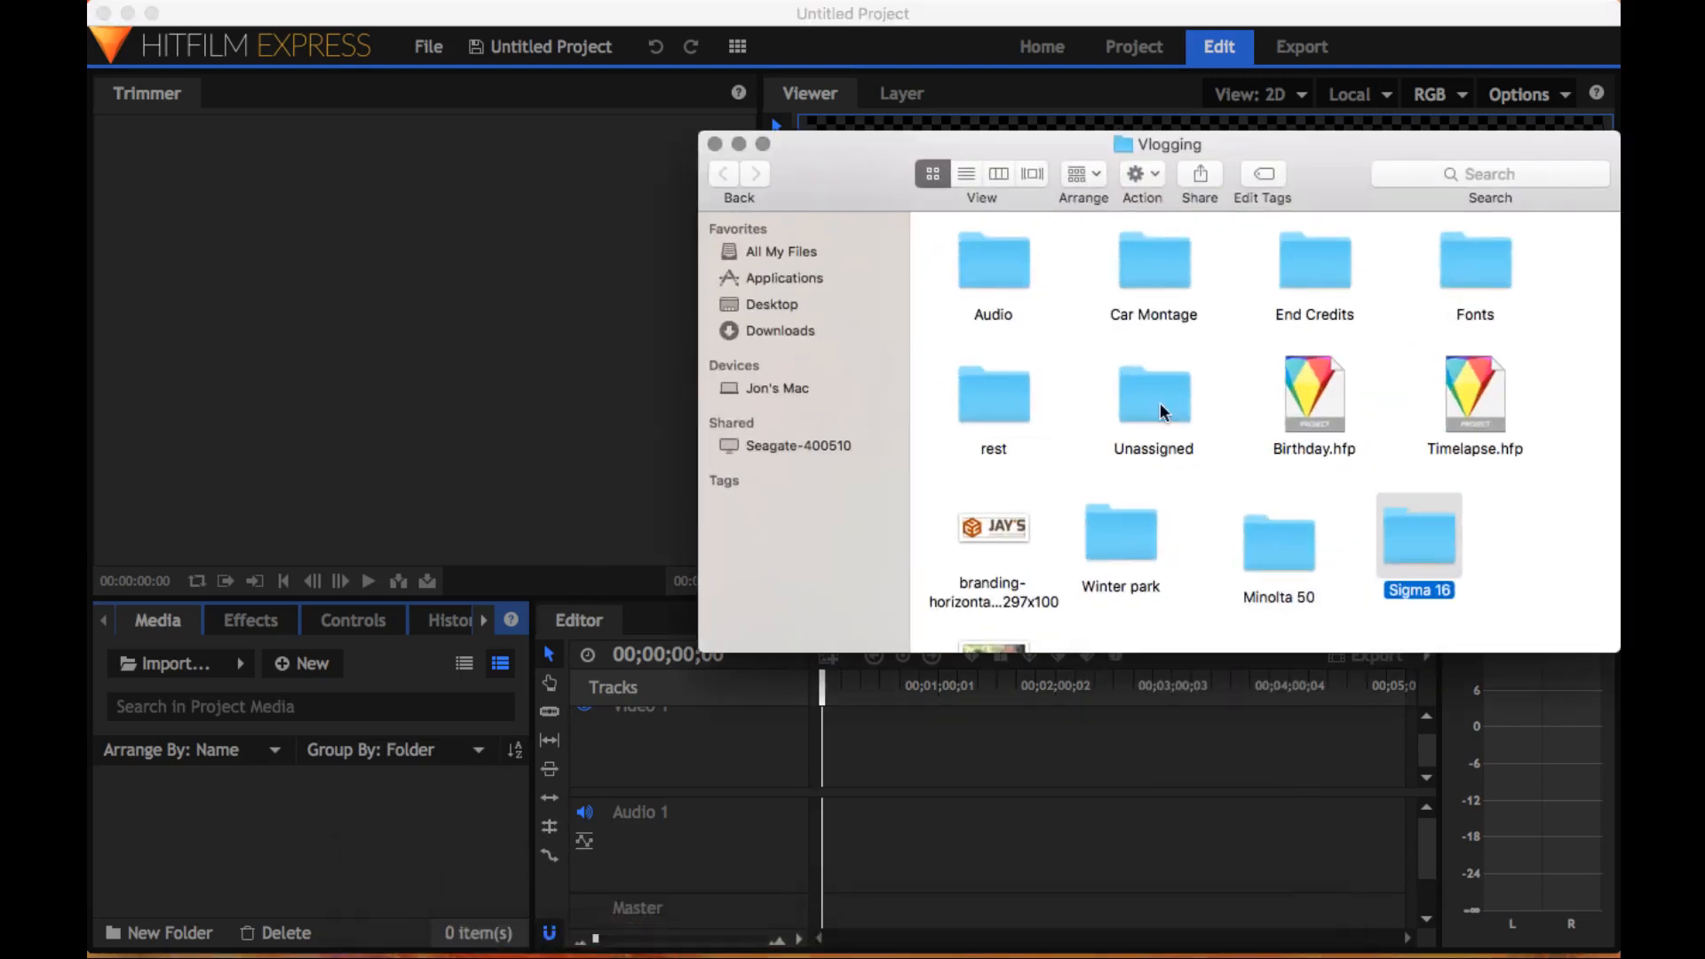
double_click(1160, 404)
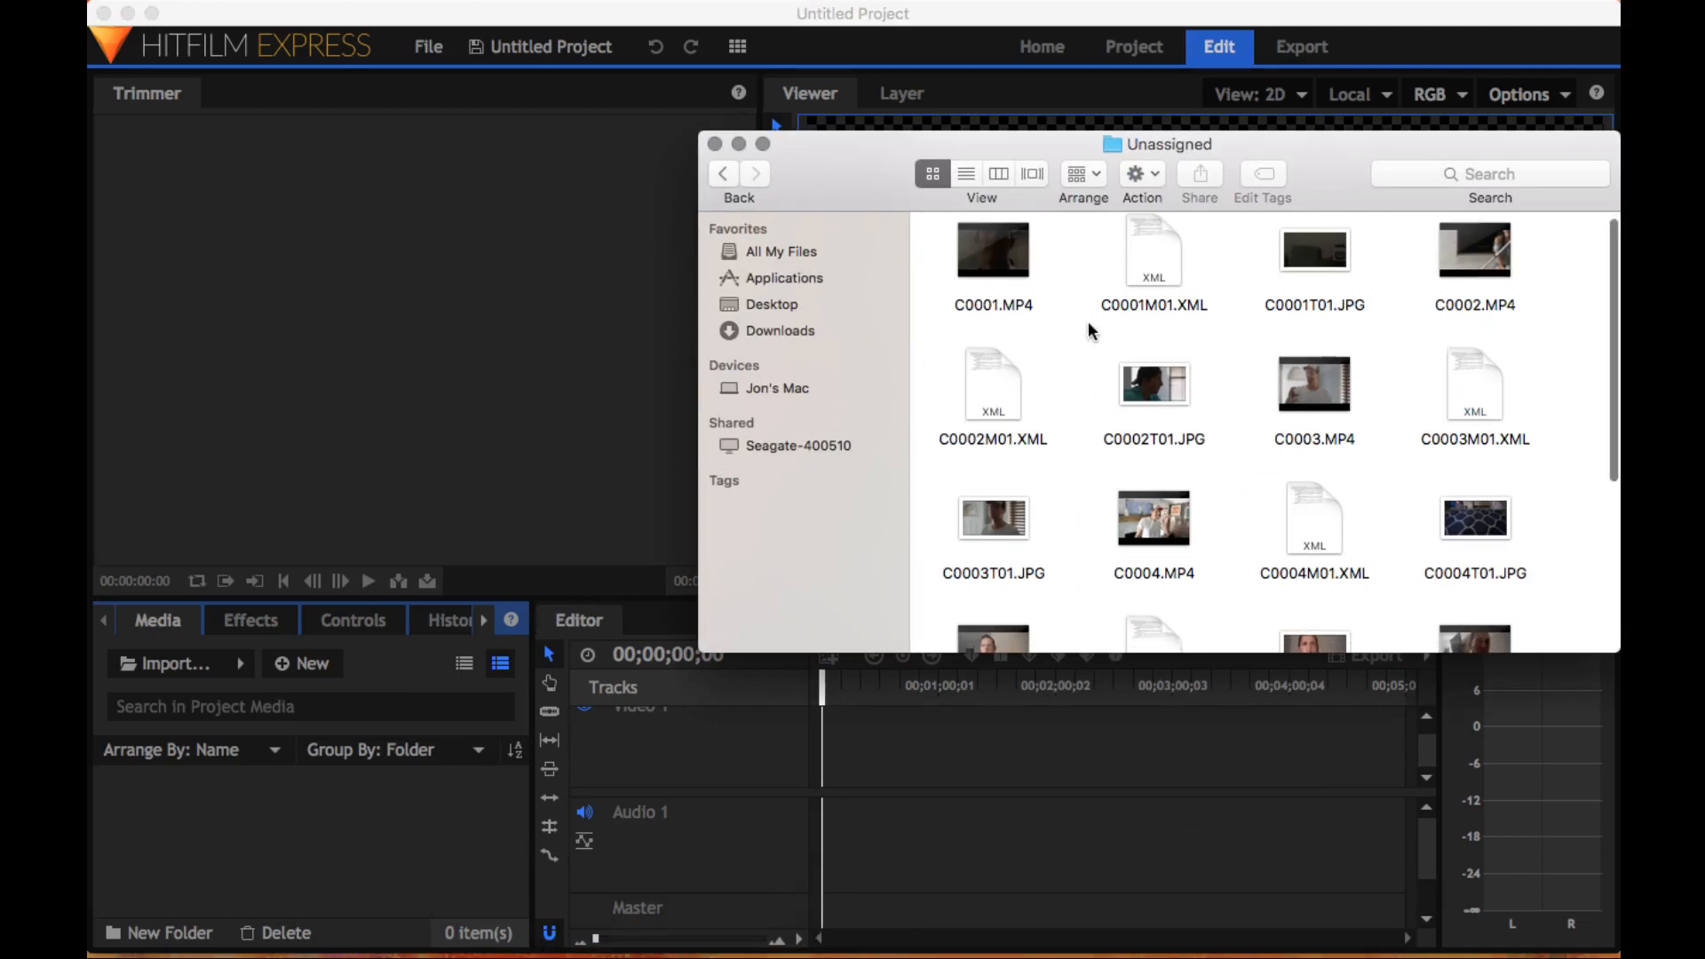
scroll(1089, 321, "down", 5)
scroll(1088, 321, "down", 2)
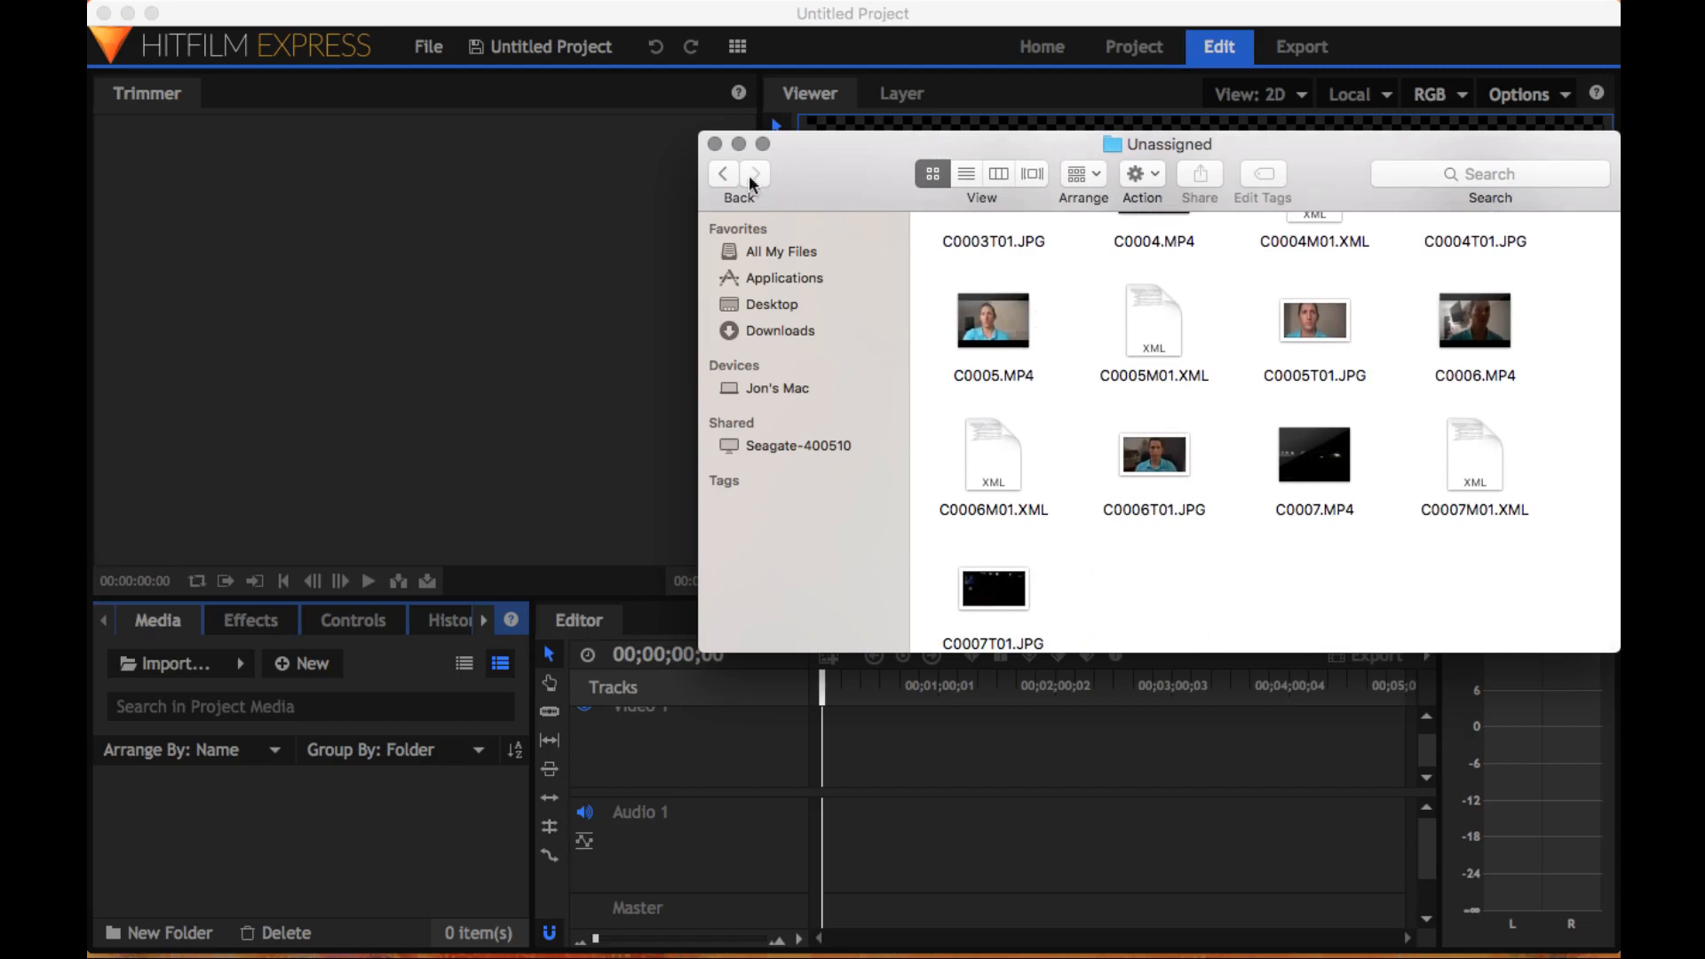
left_click(722, 173)
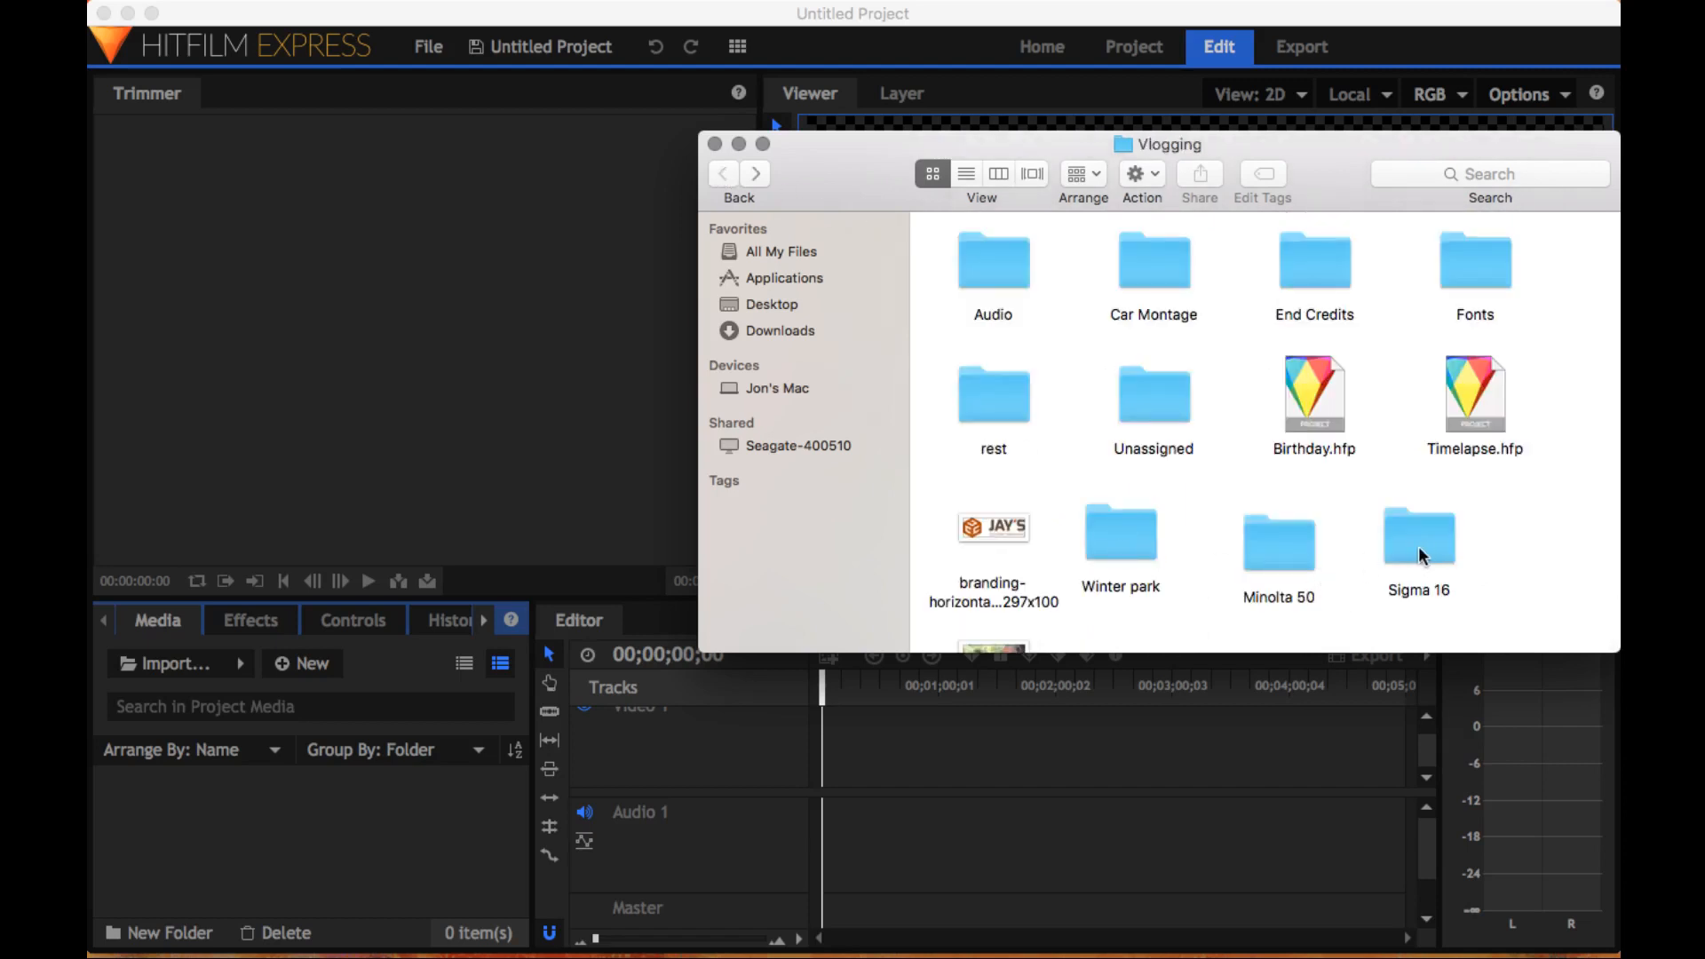
Import C0038.MP4 from the Winter park folder into the project media
double_click(1127, 533)
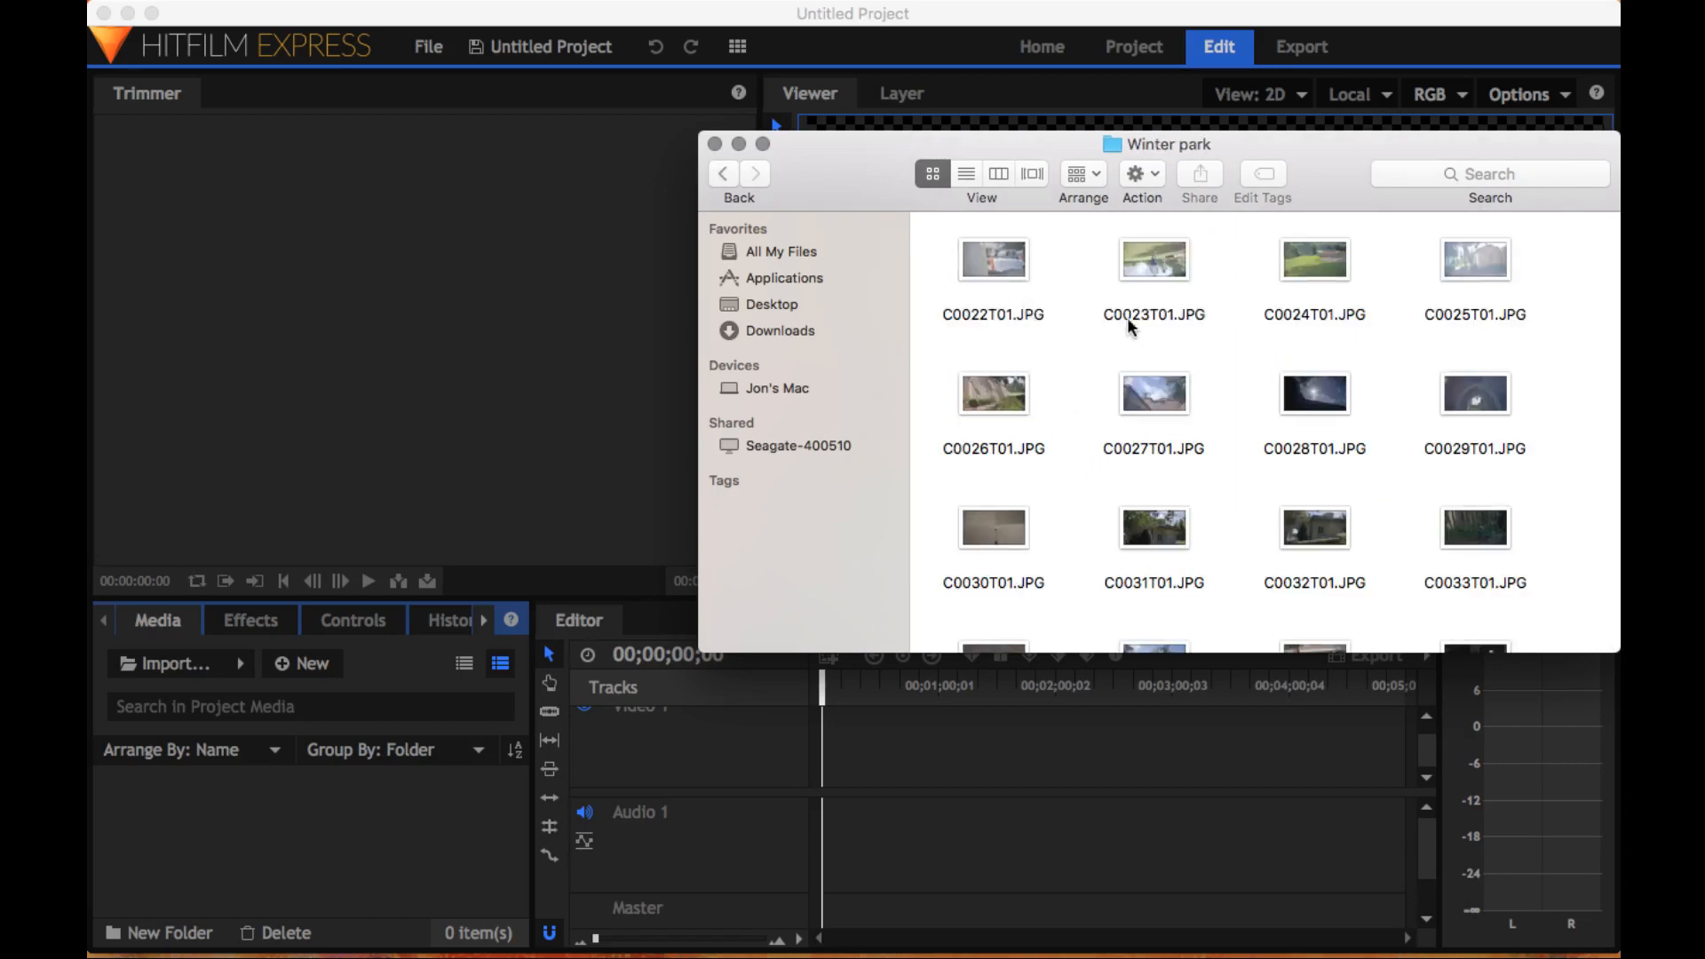
scroll(1214, 306, "down", 2)
scroll(1214, 306, "down", 6)
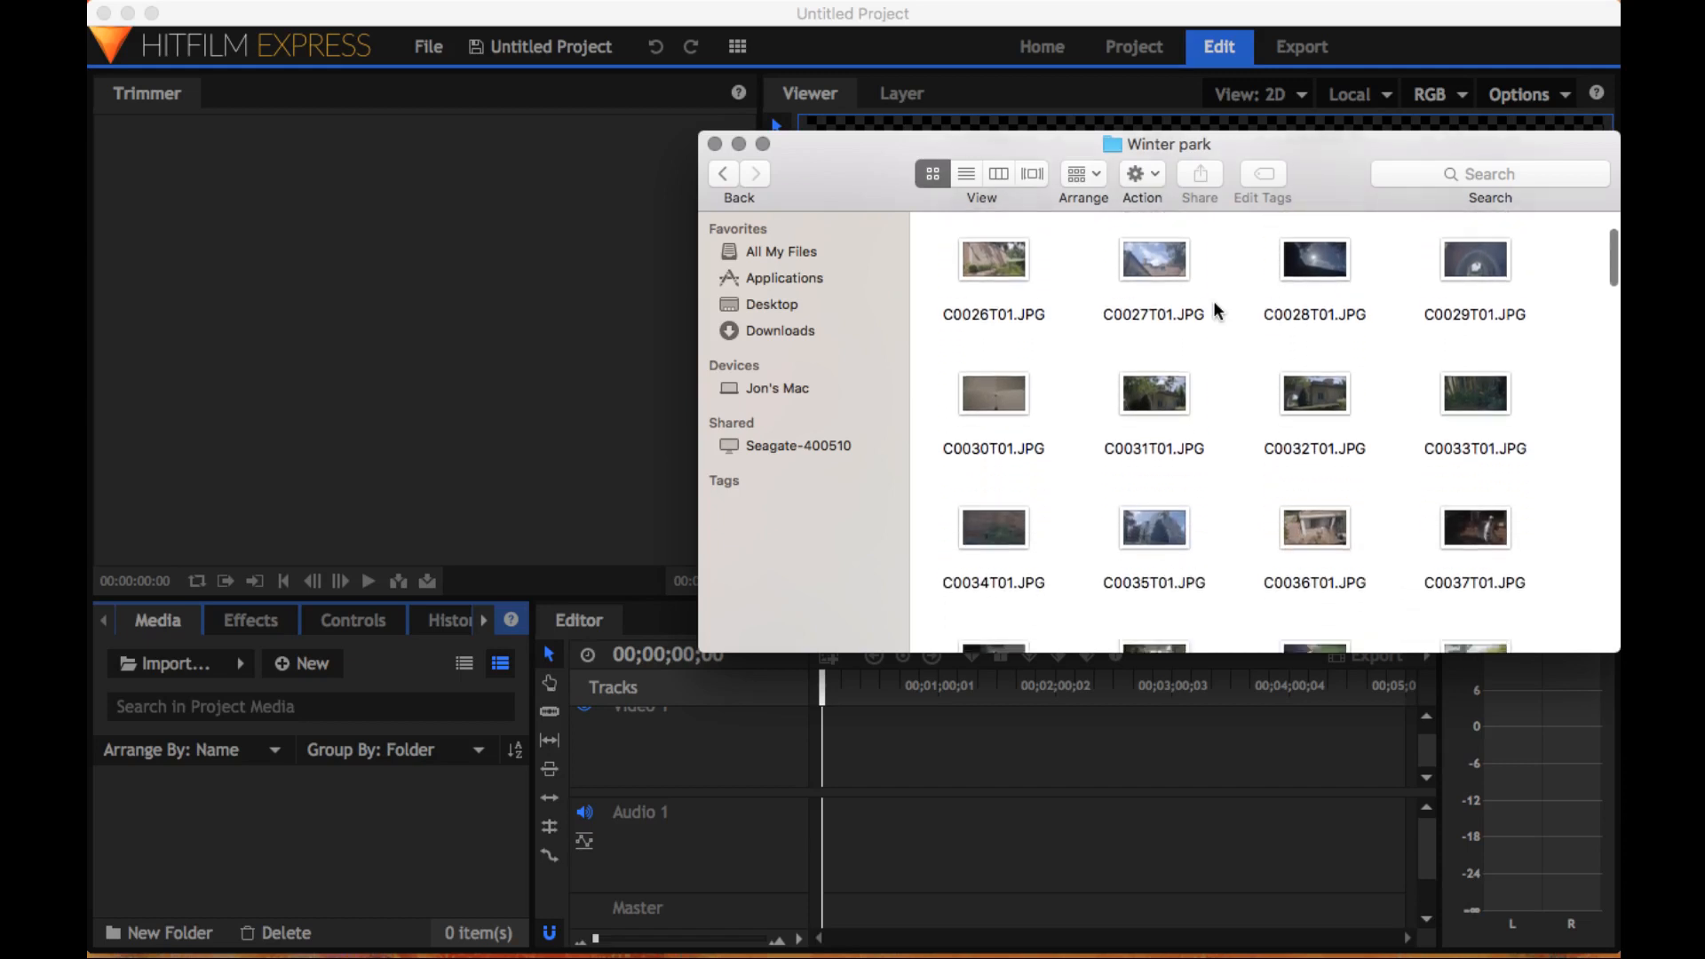
scroll(1215, 308, "down", 7)
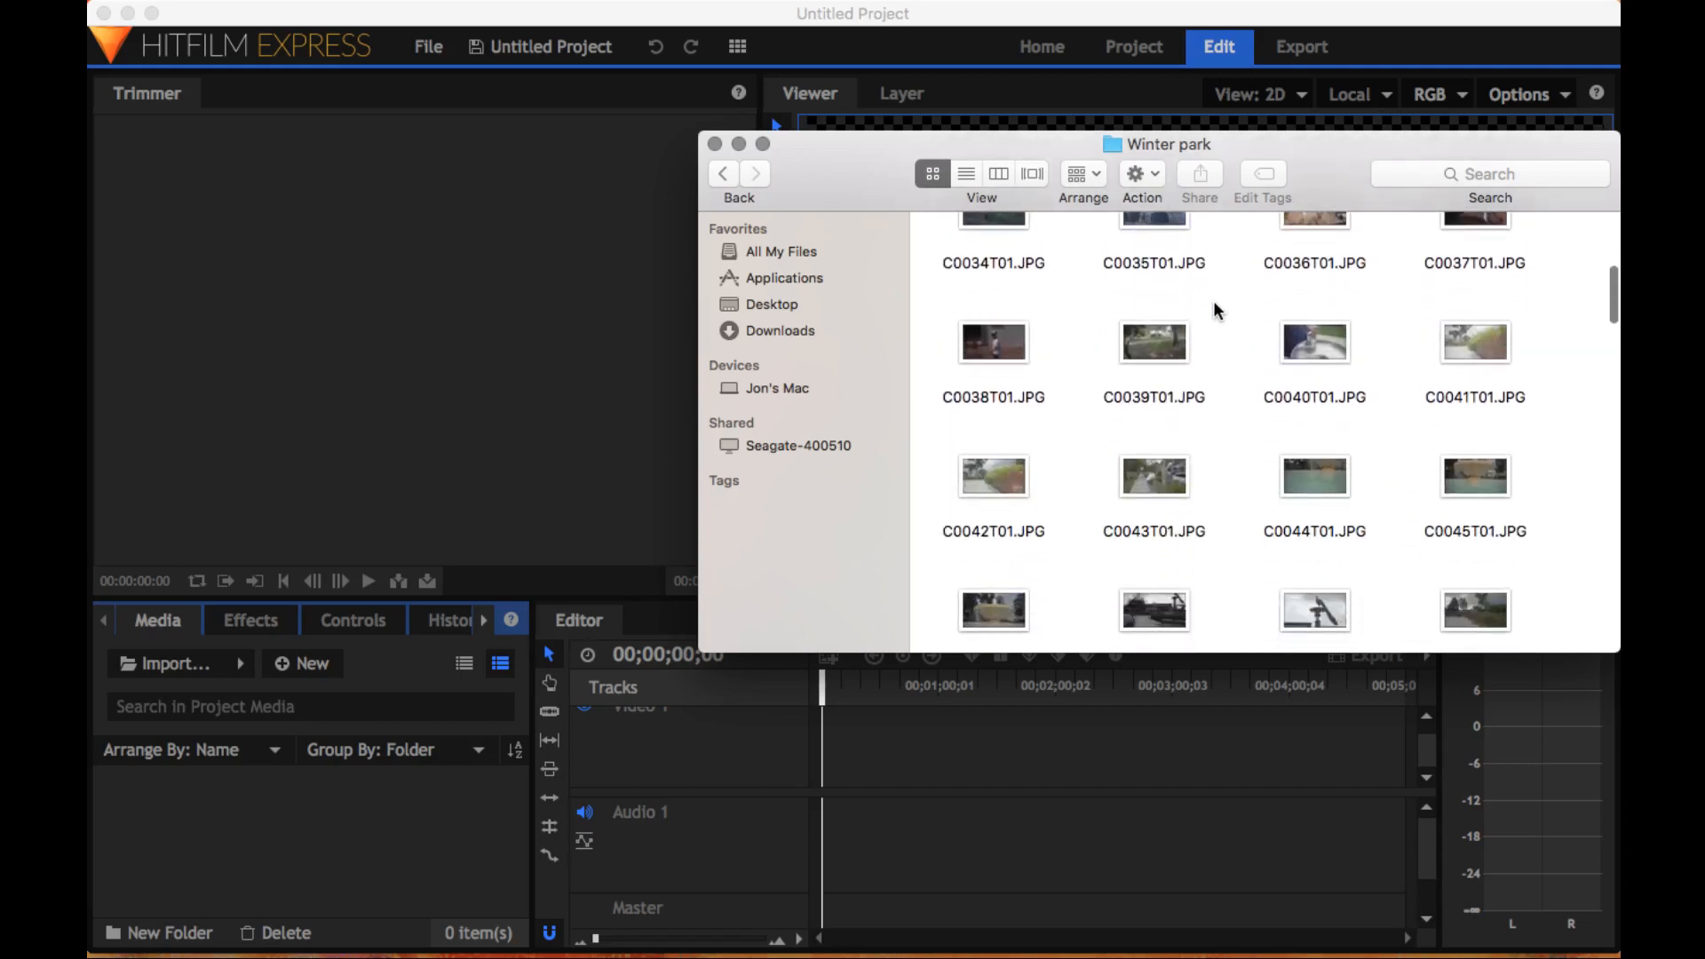
scroll(1215, 307, "down", 8)
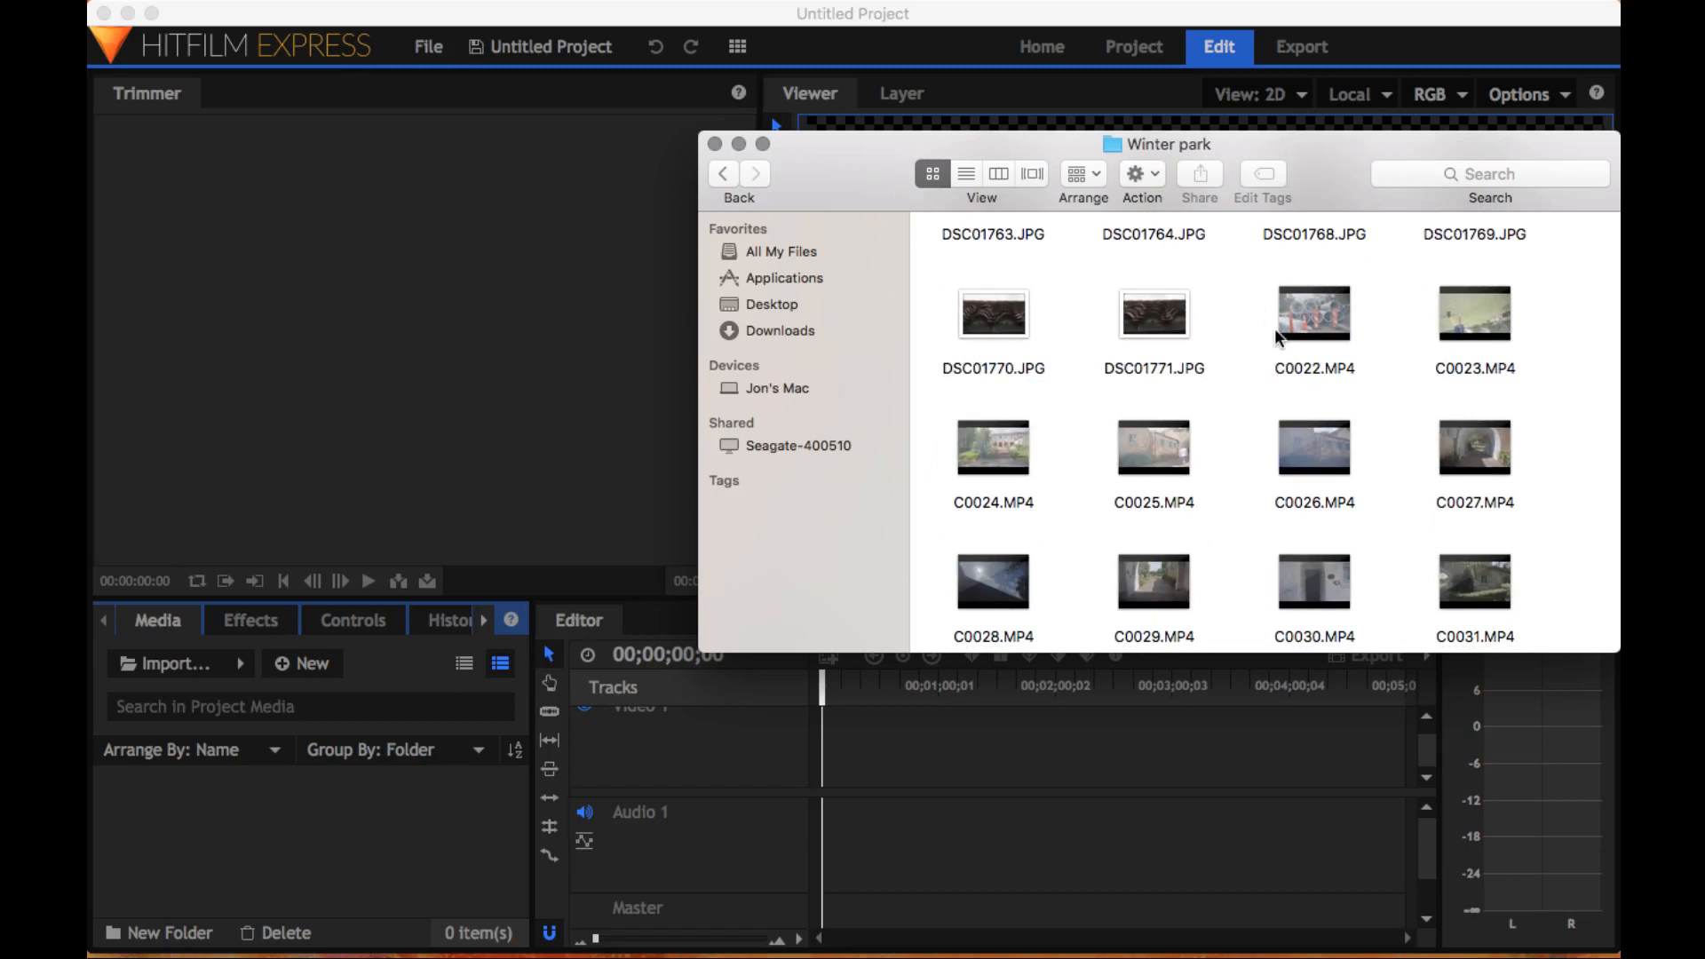
scroll(1266, 371, "down", 8)
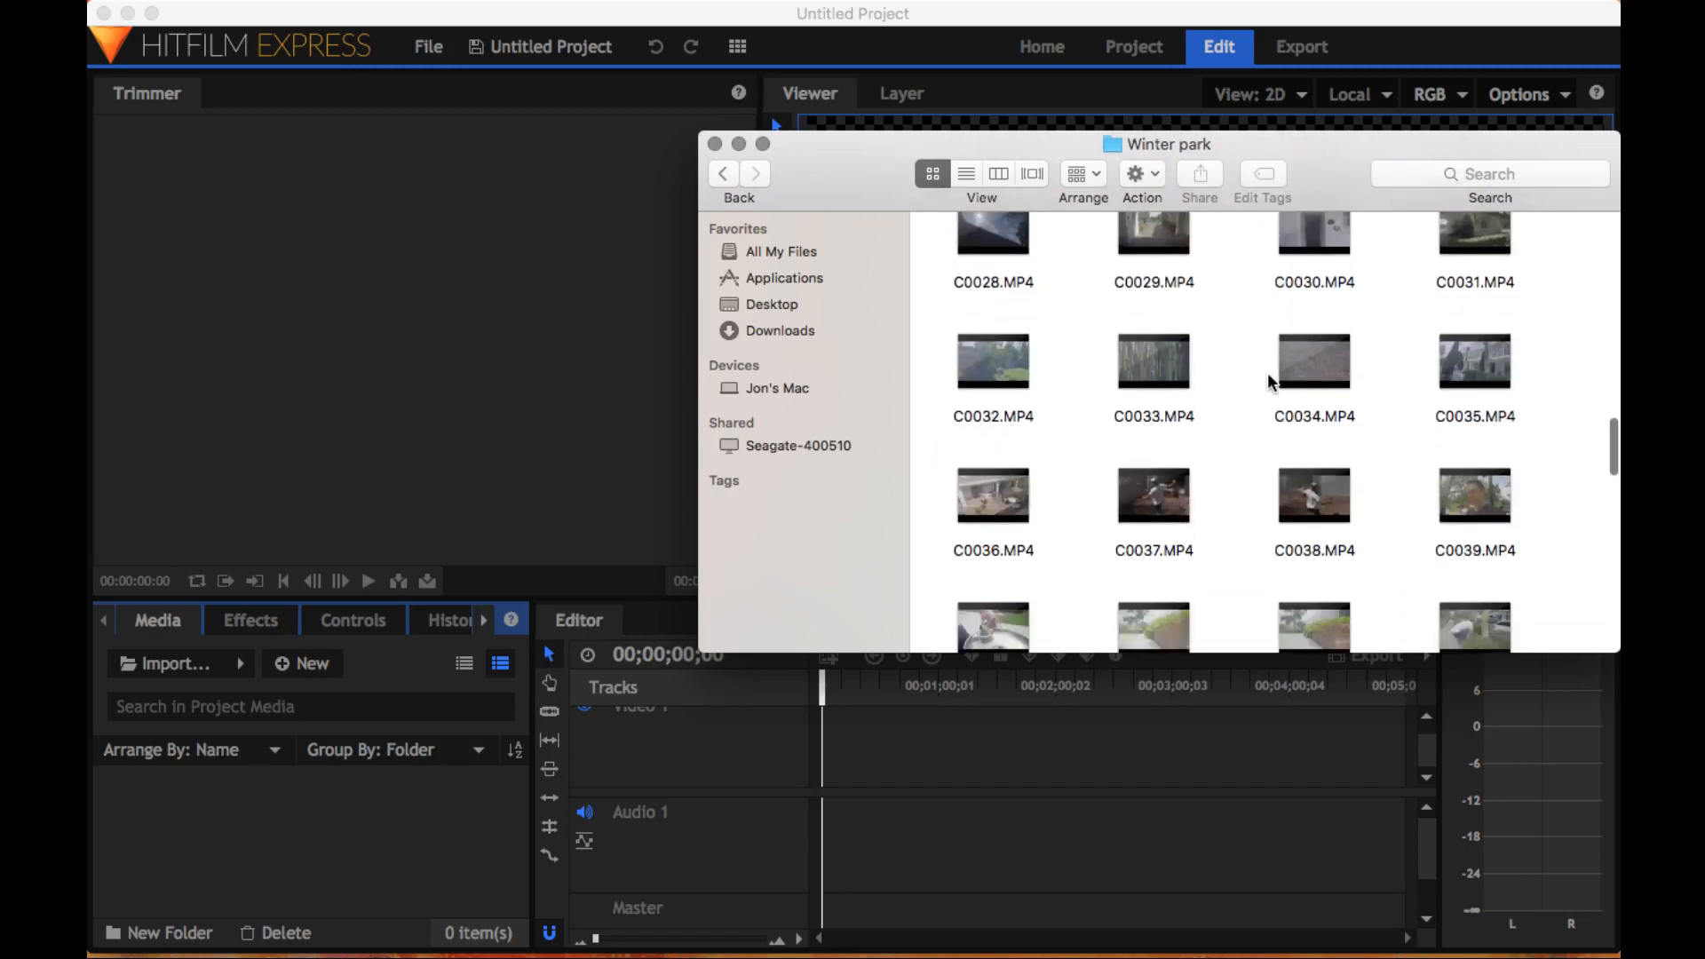
scroll(1268, 376, "down", 2)
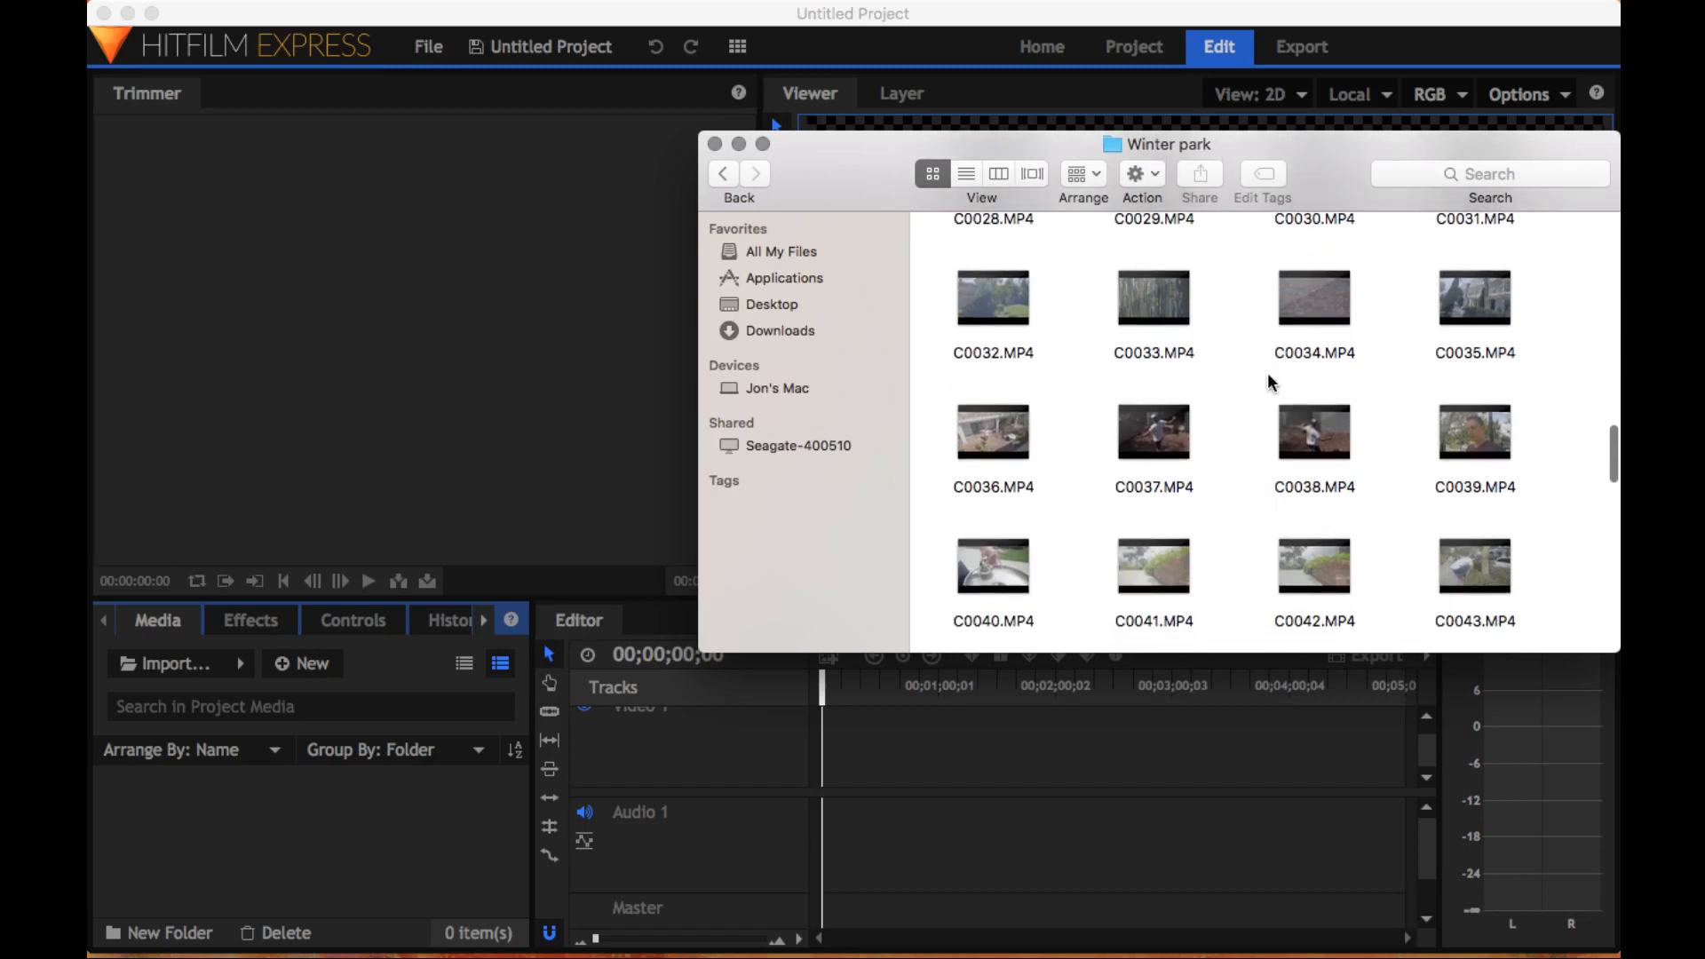
mouse_move(1303, 442)
left_click_drag(1293, 439, 158, 797)
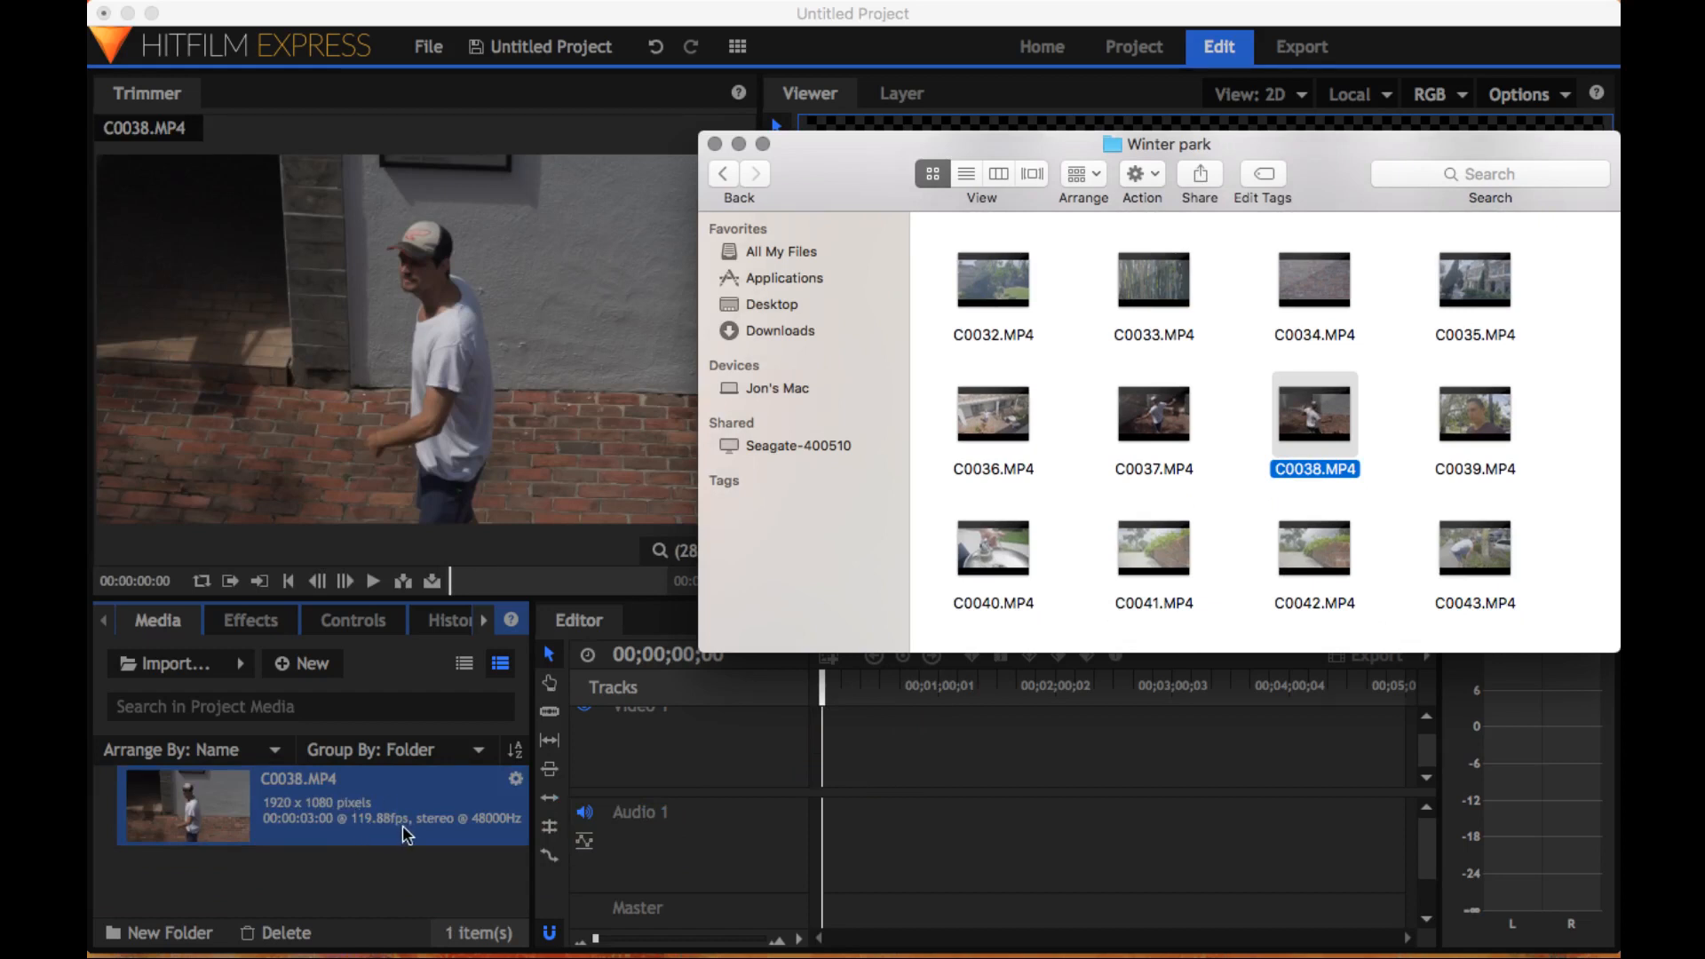
Import the clips C0041.MP4 and C0039.MP4 from the Winter park folder into the project media
mouse_move(1124, 539)
scroll(1127, 541, "down", 2)
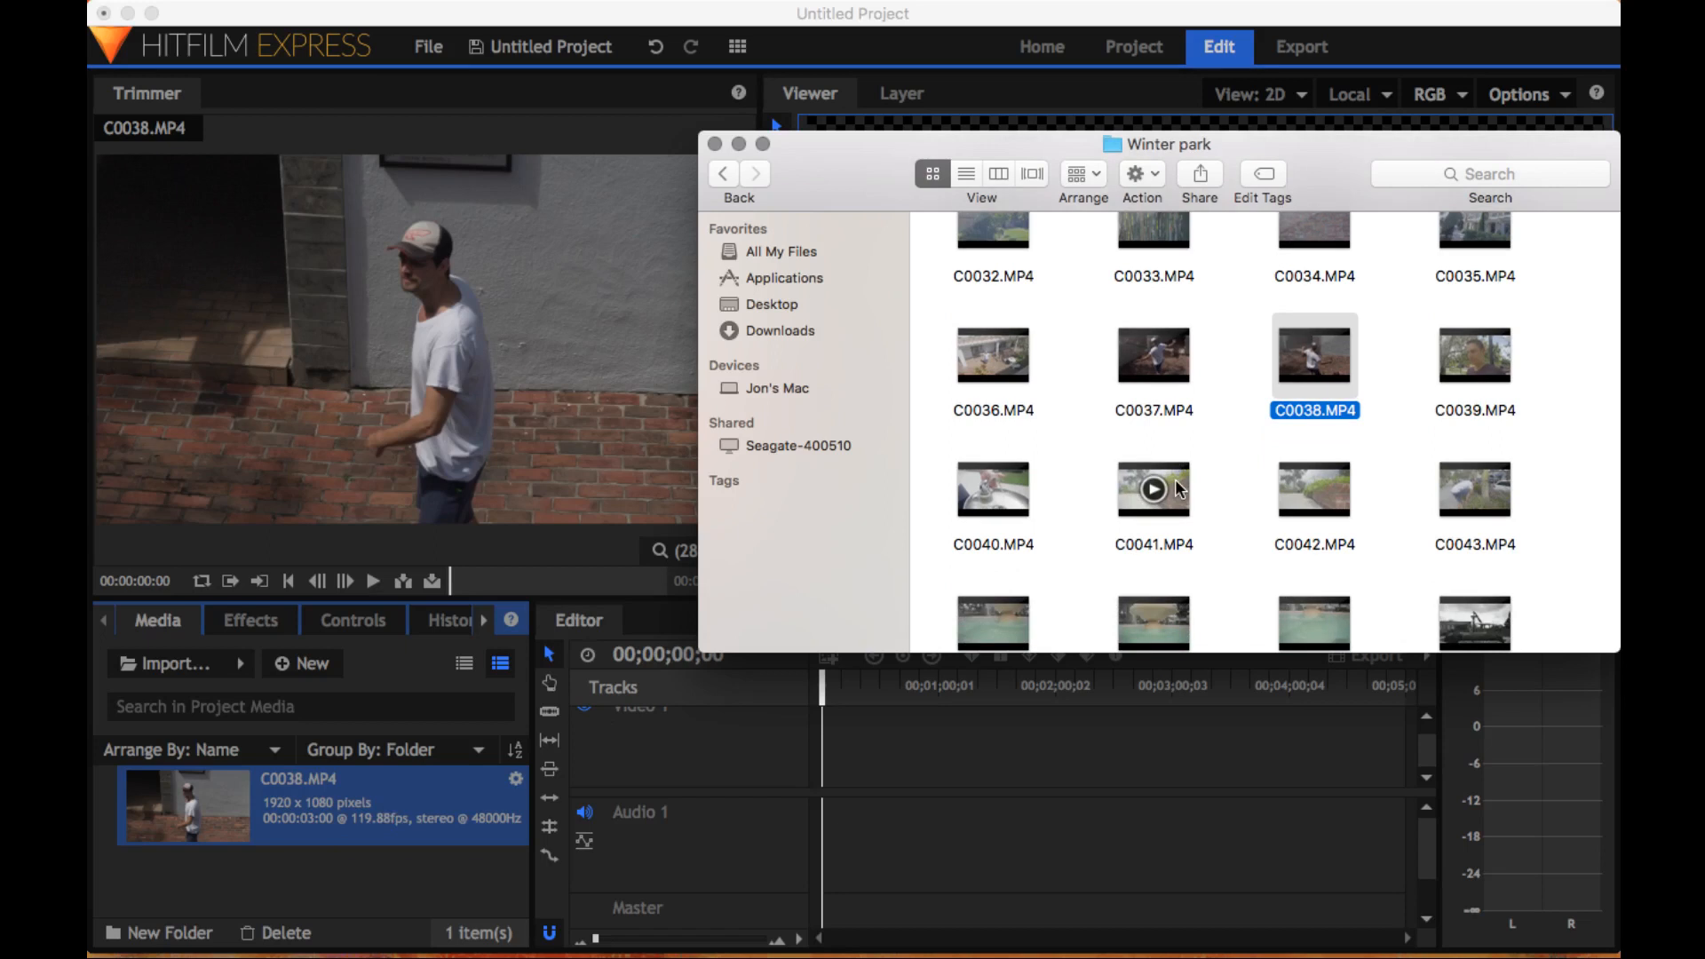
left_click_drag(1177, 488, 292, 871)
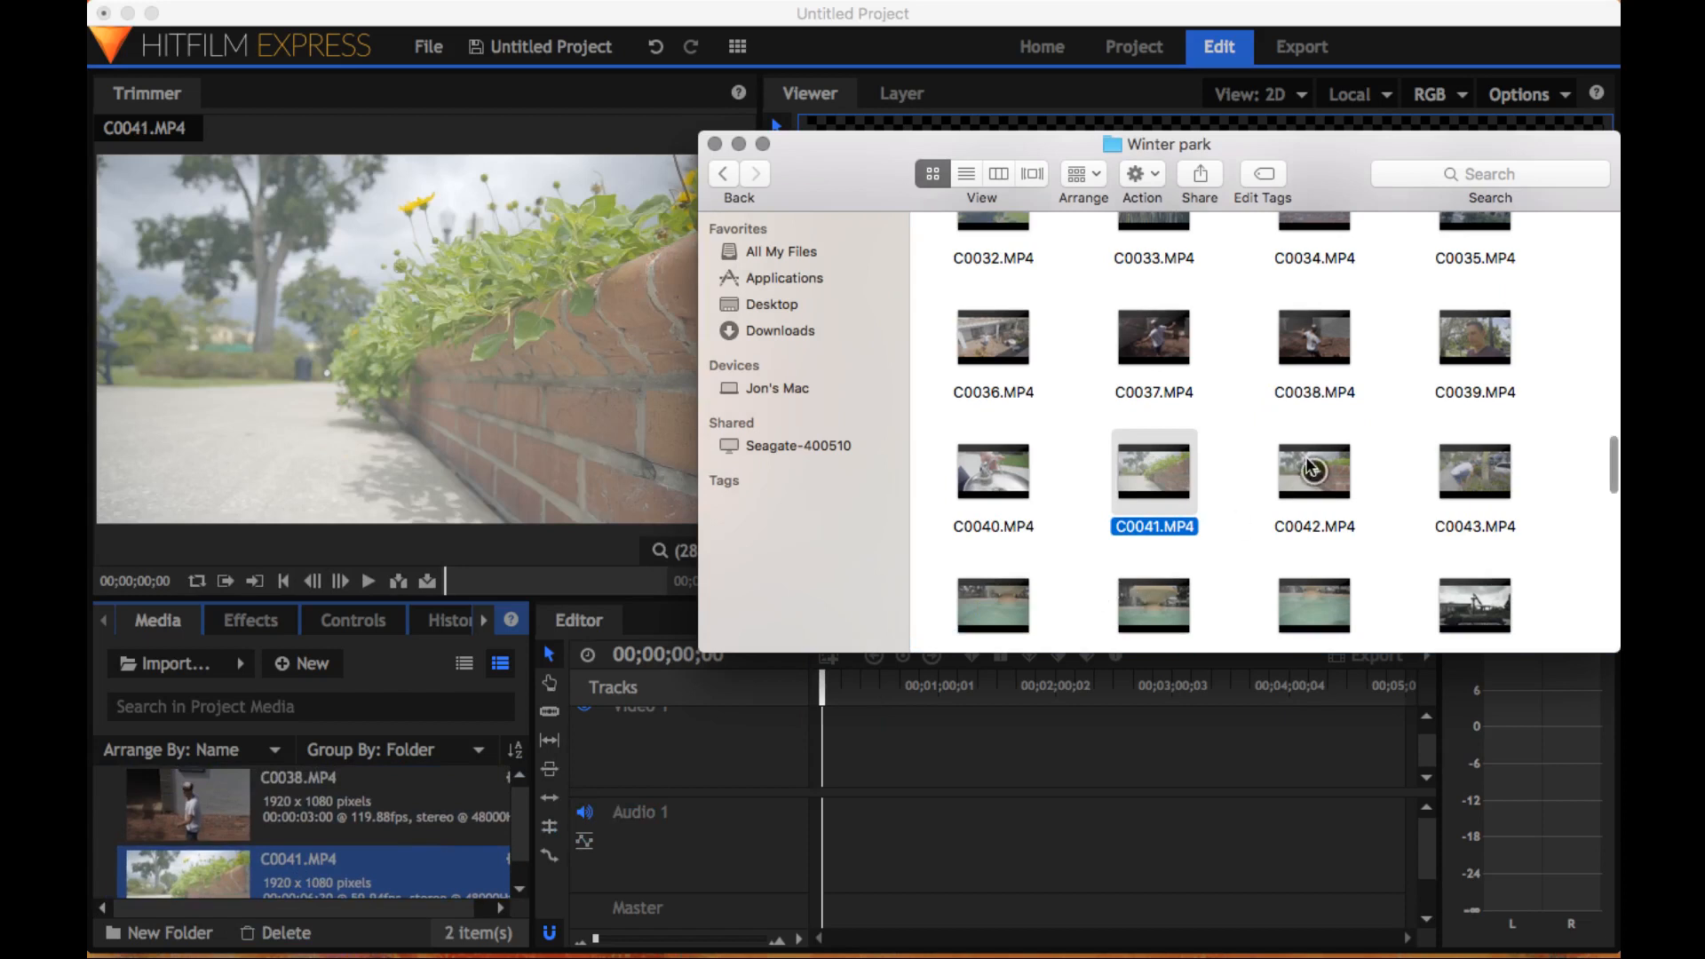
left_click_drag(1488, 325, 296, 814)
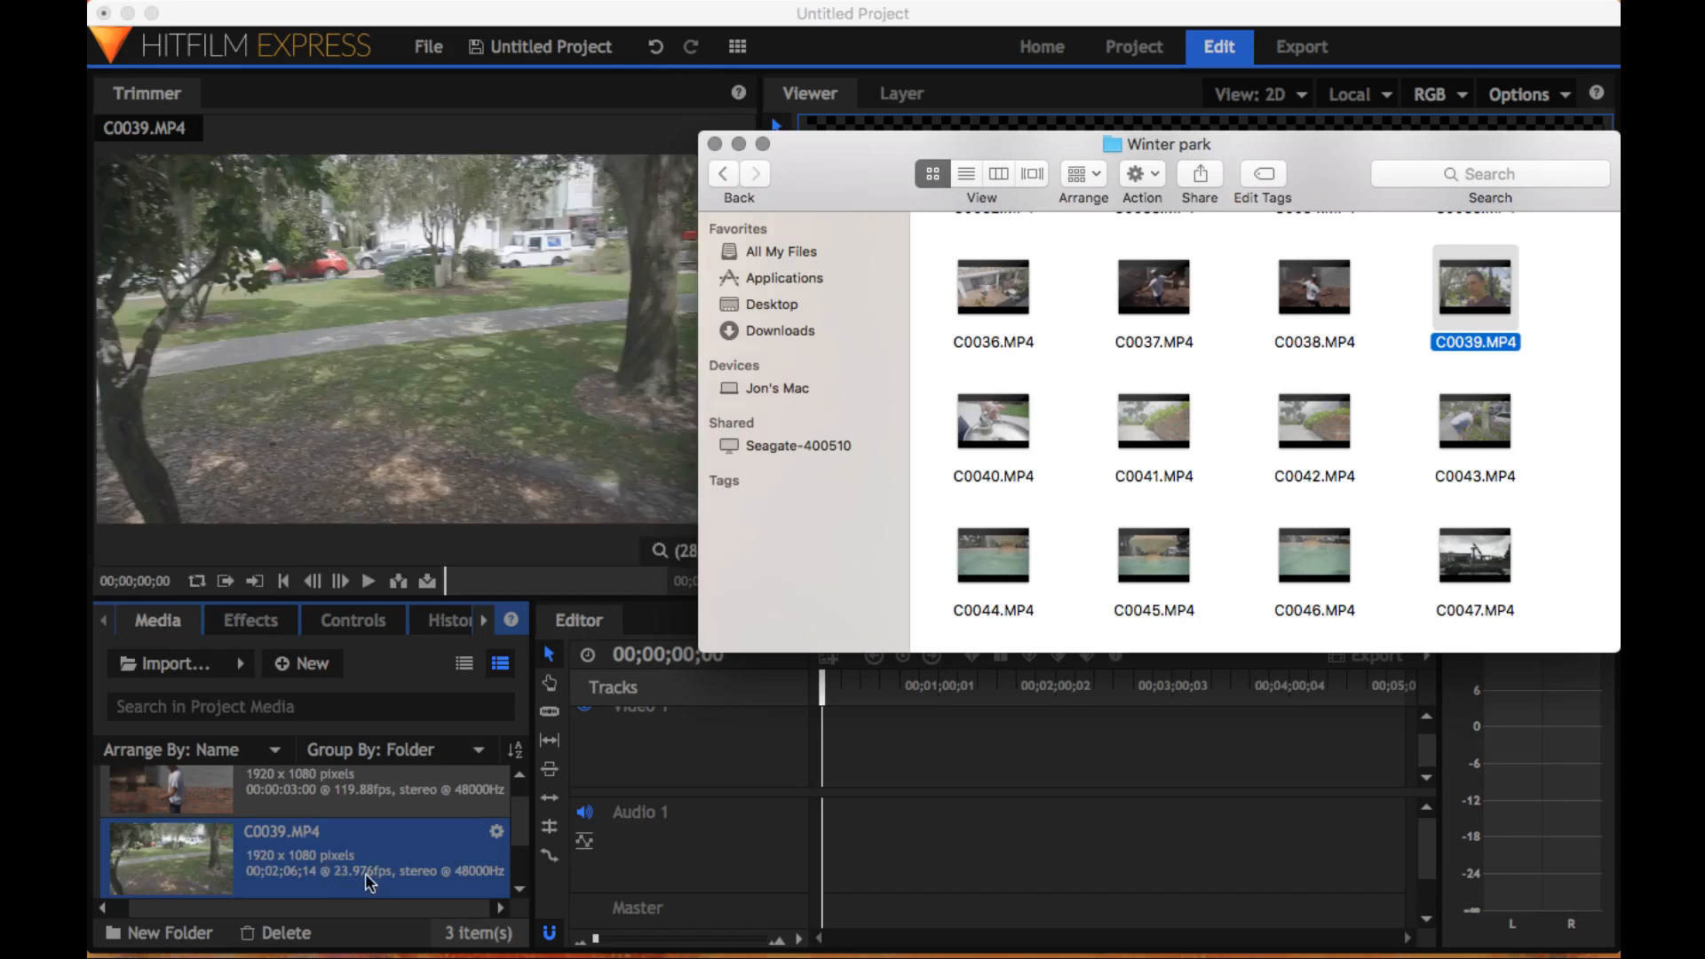
Override the file frame rate of C0038.MP4 in its media properties, setting it to 23.976
scroll(407, 879, "down", 2)
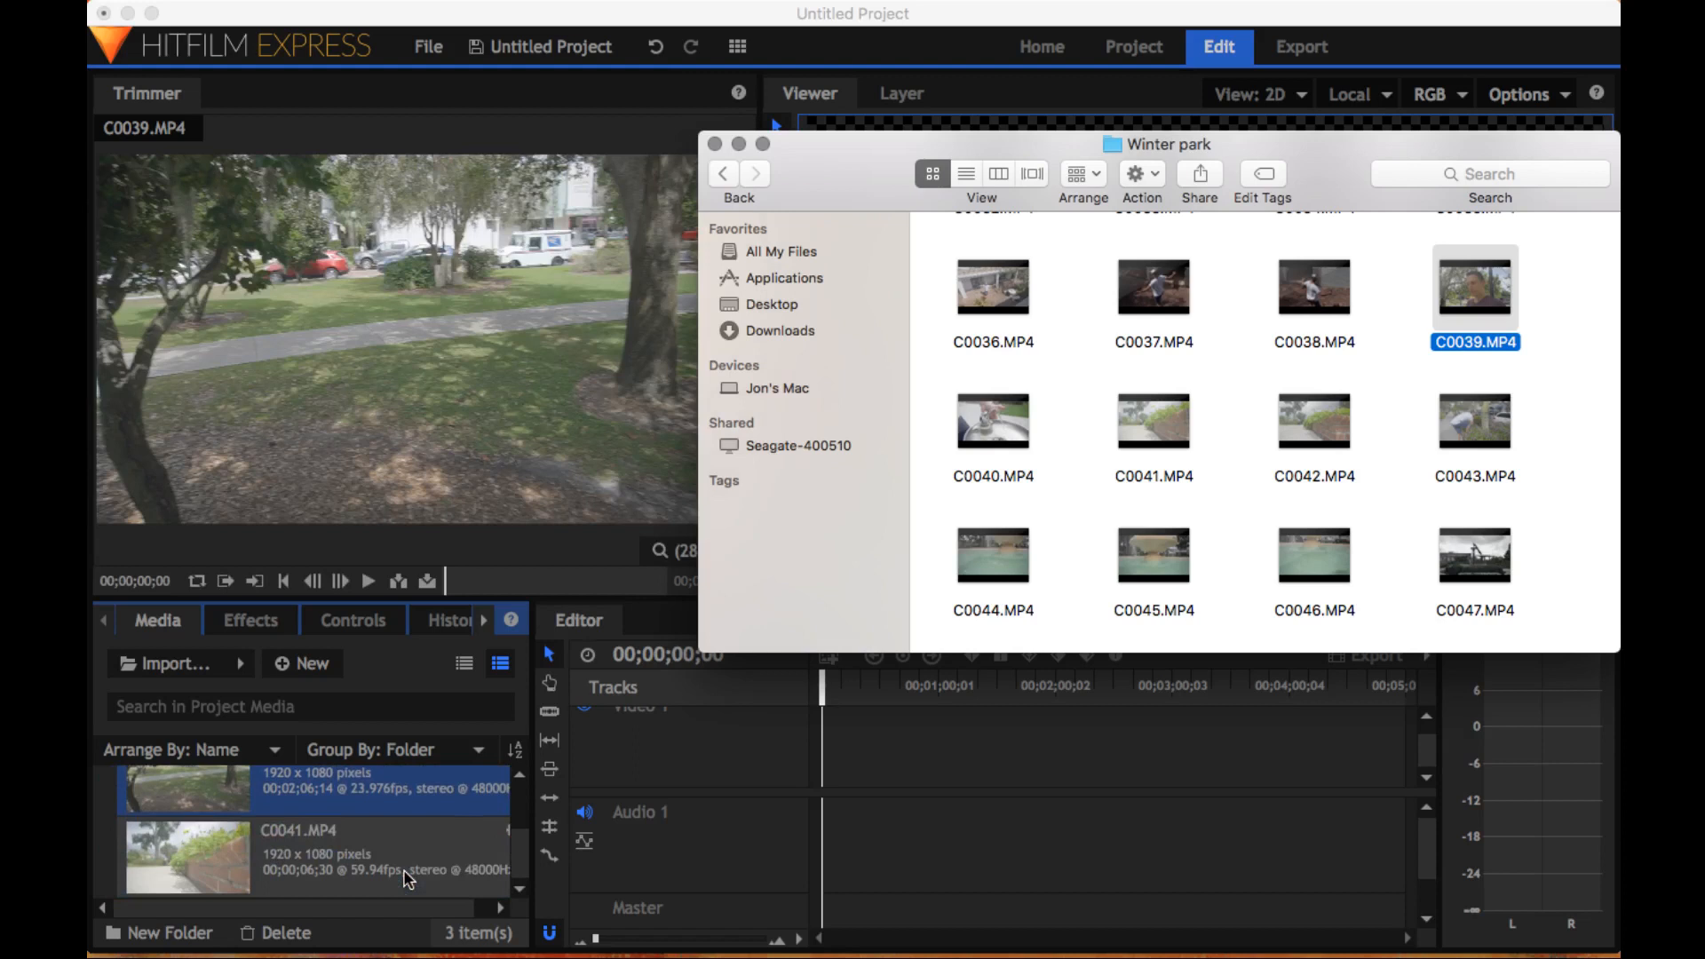
scroll(407, 879, "up", 1)
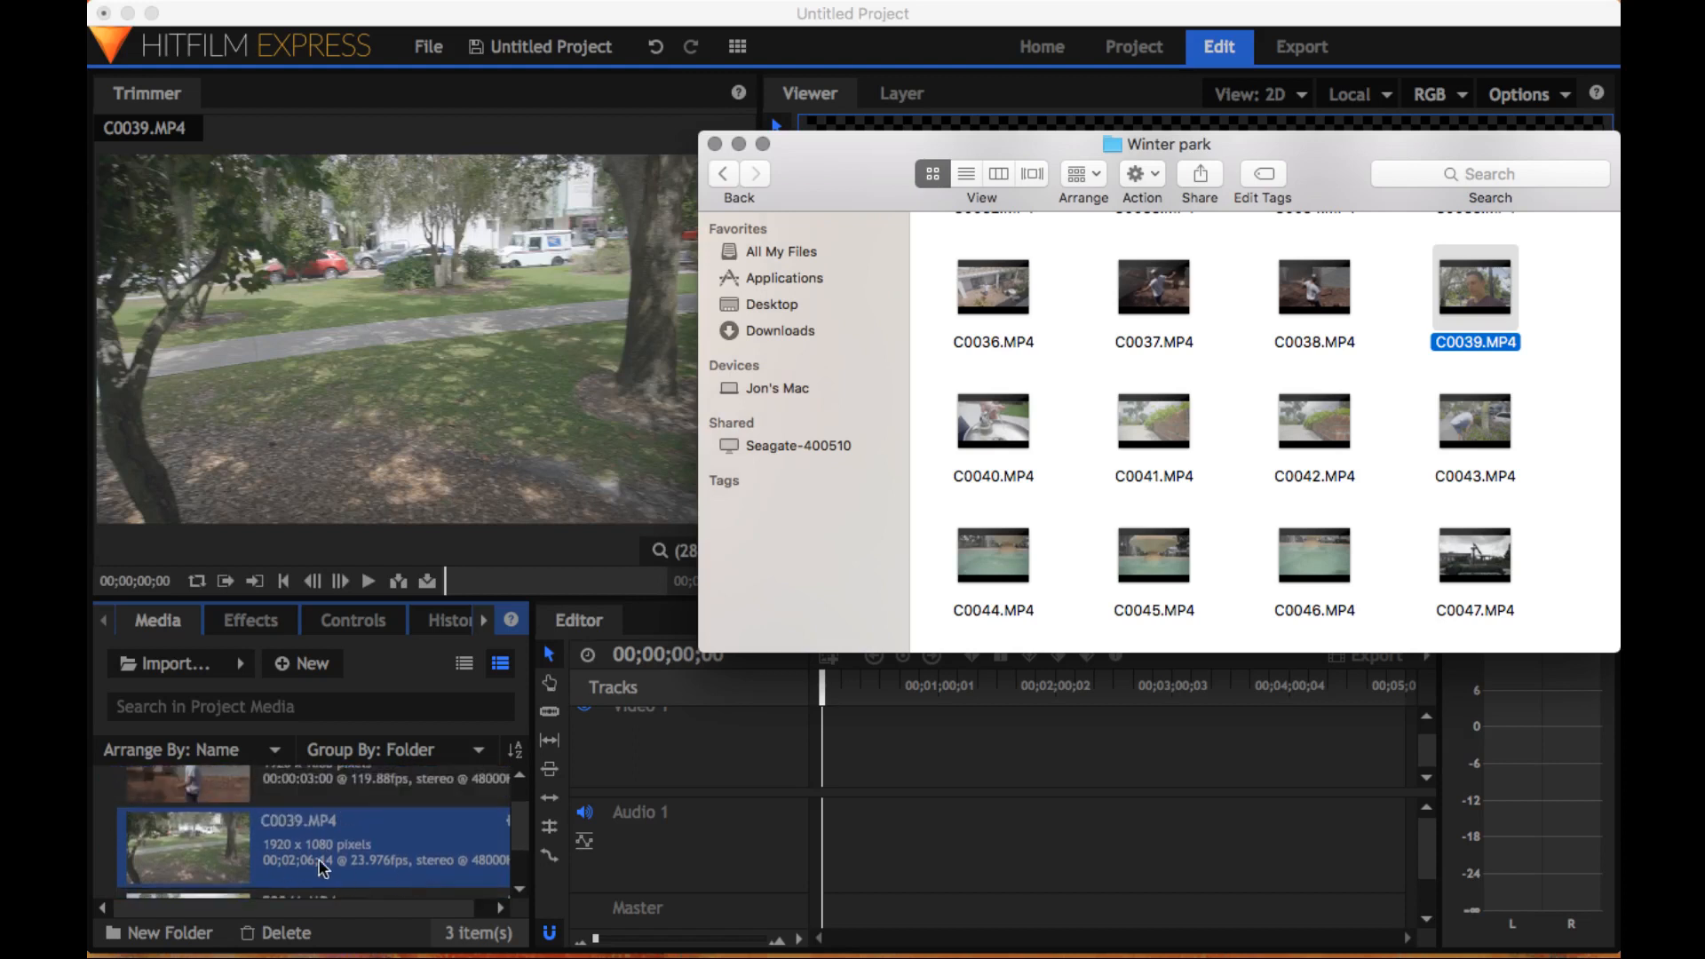
scroll(322, 866, "up", 1)
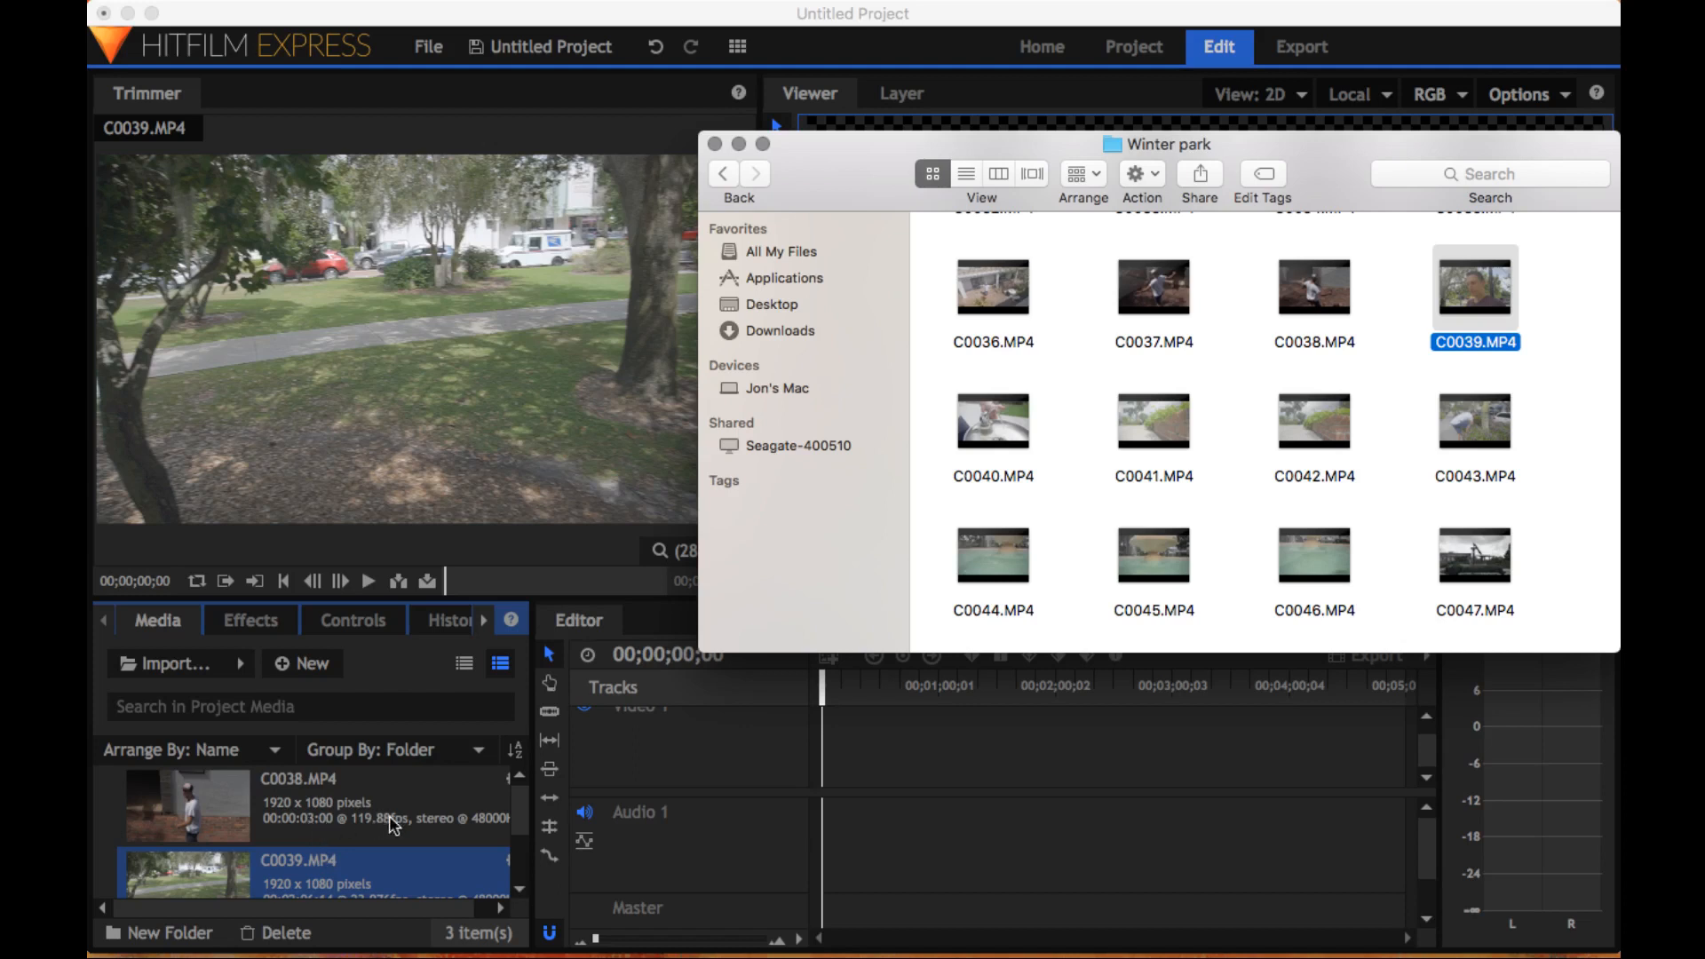
scroll(499, 790, "right", 1)
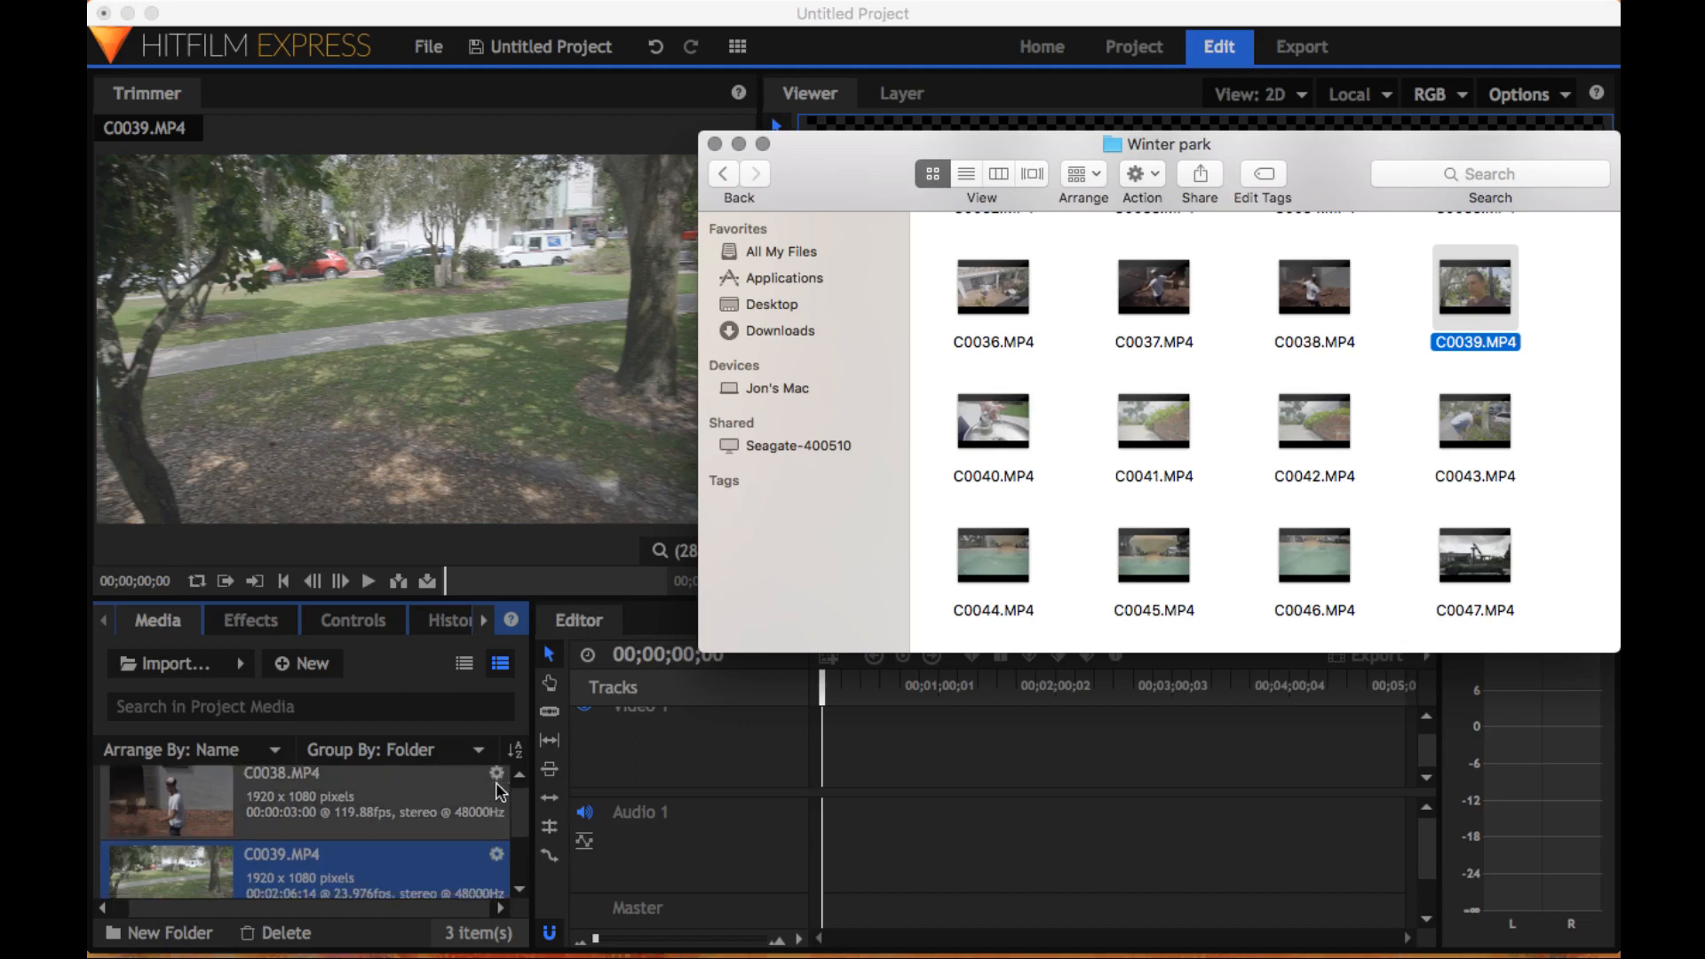
left_click(500, 783)
left_click(497, 772)
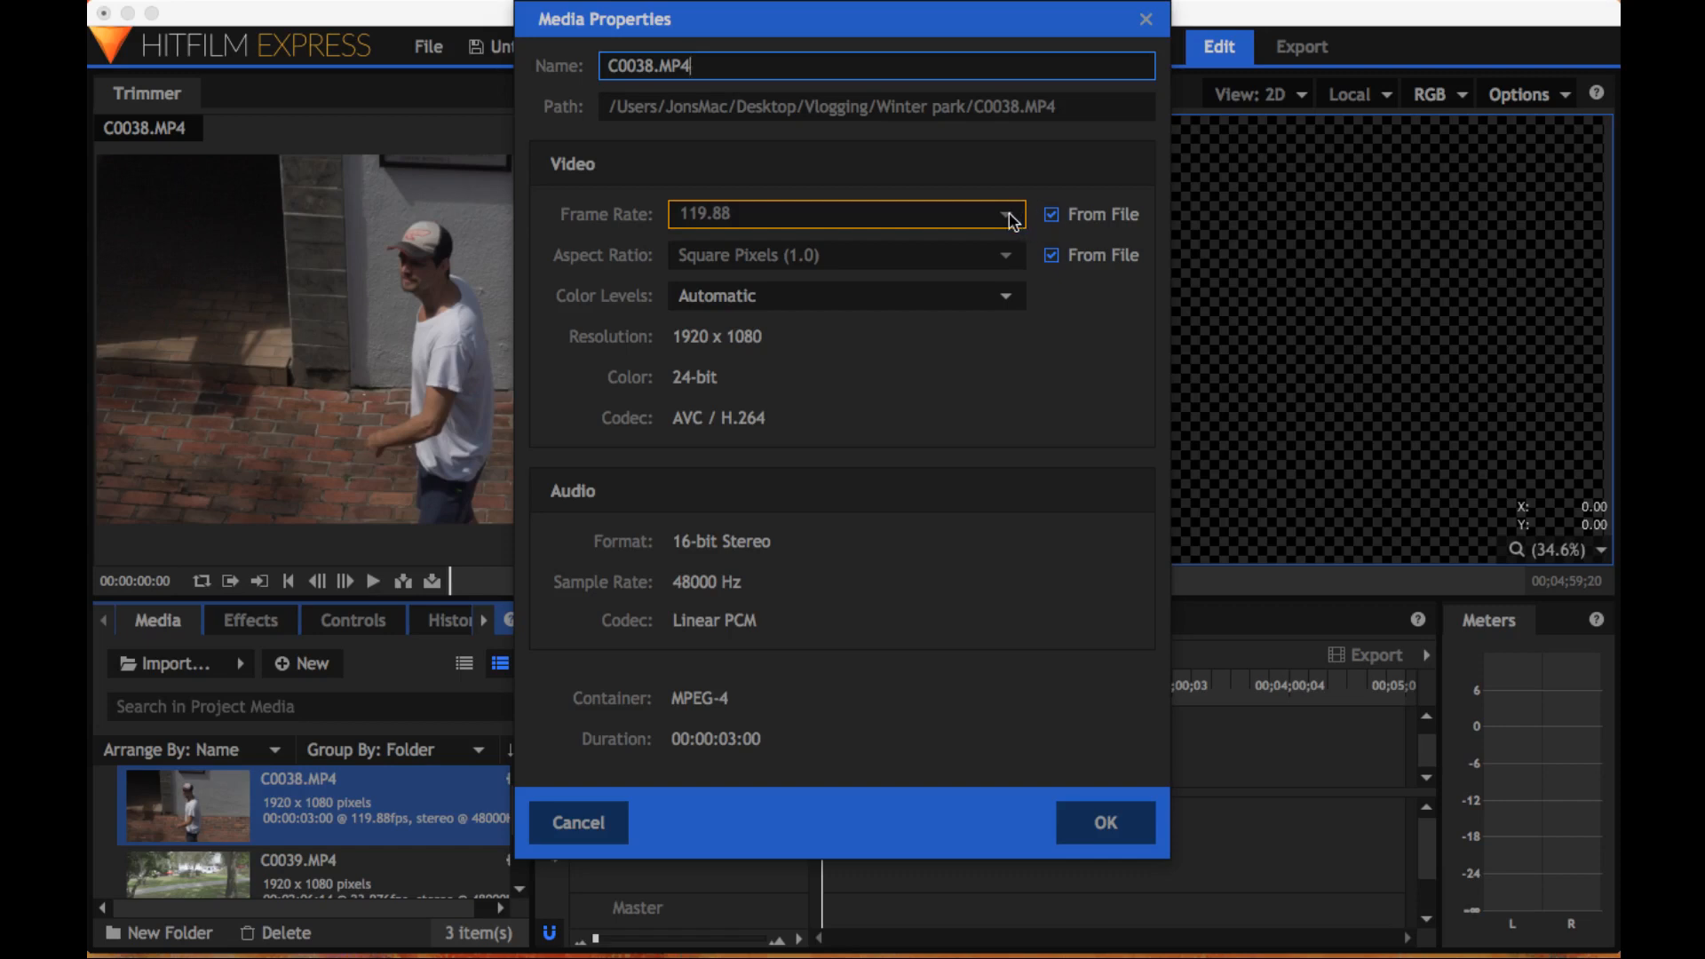
left_click(1051, 214)
left_click(1011, 216)
left_click(974, 237)
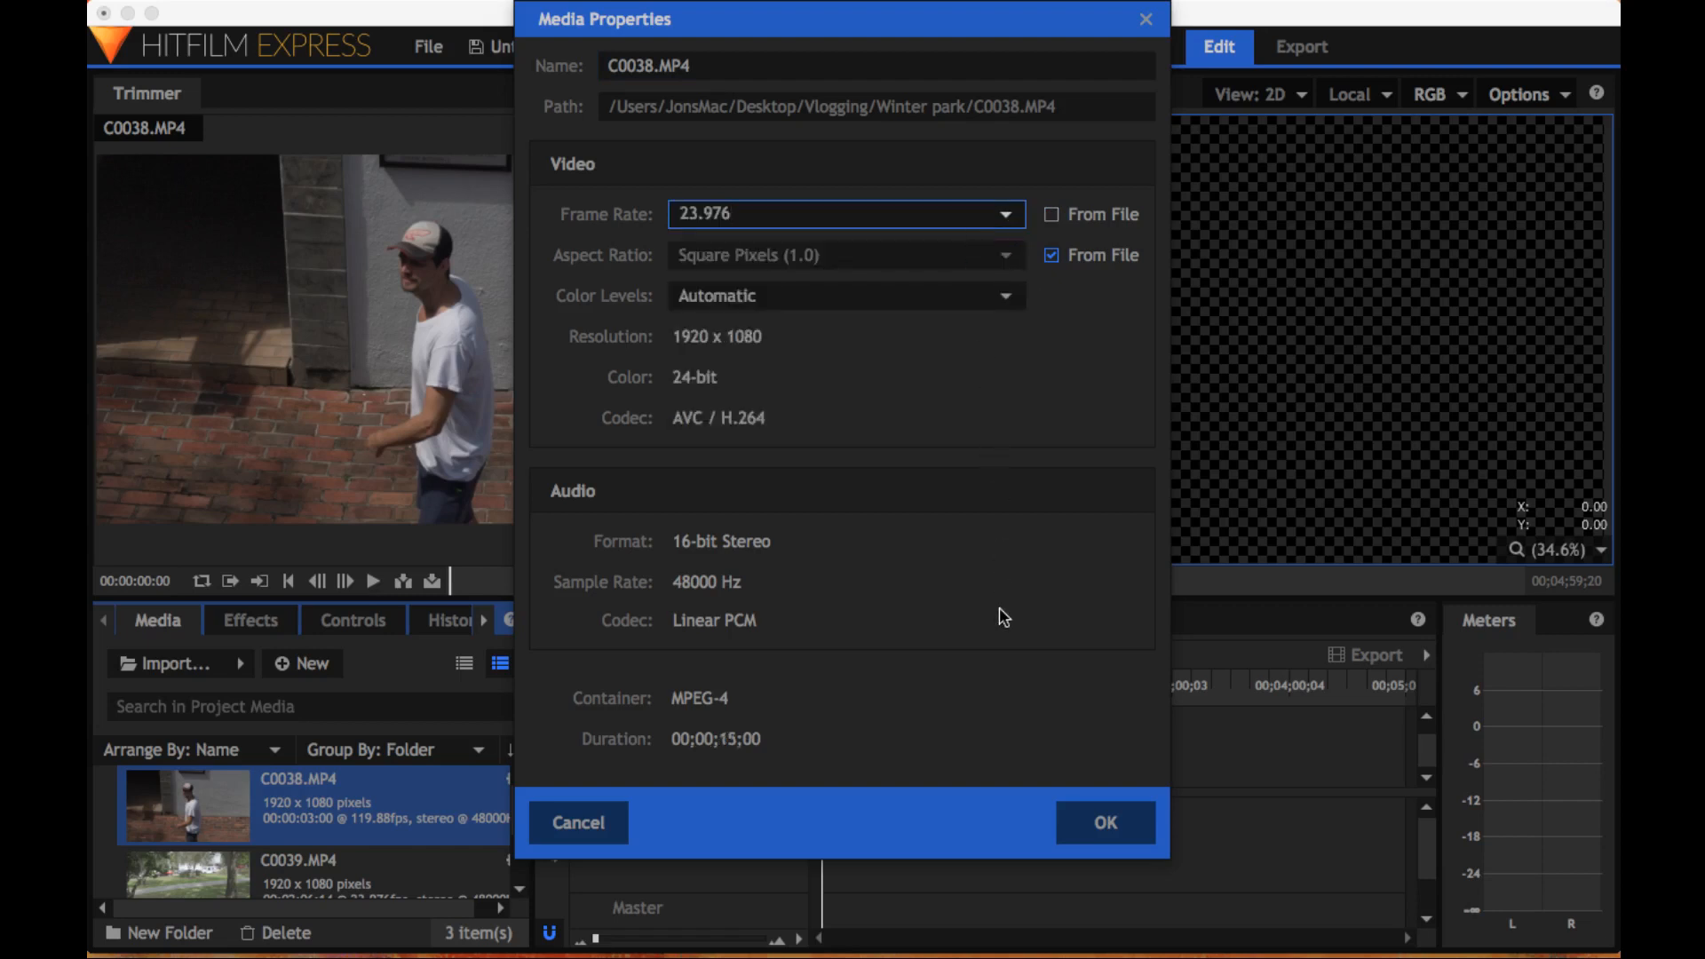
left_click(1099, 824)
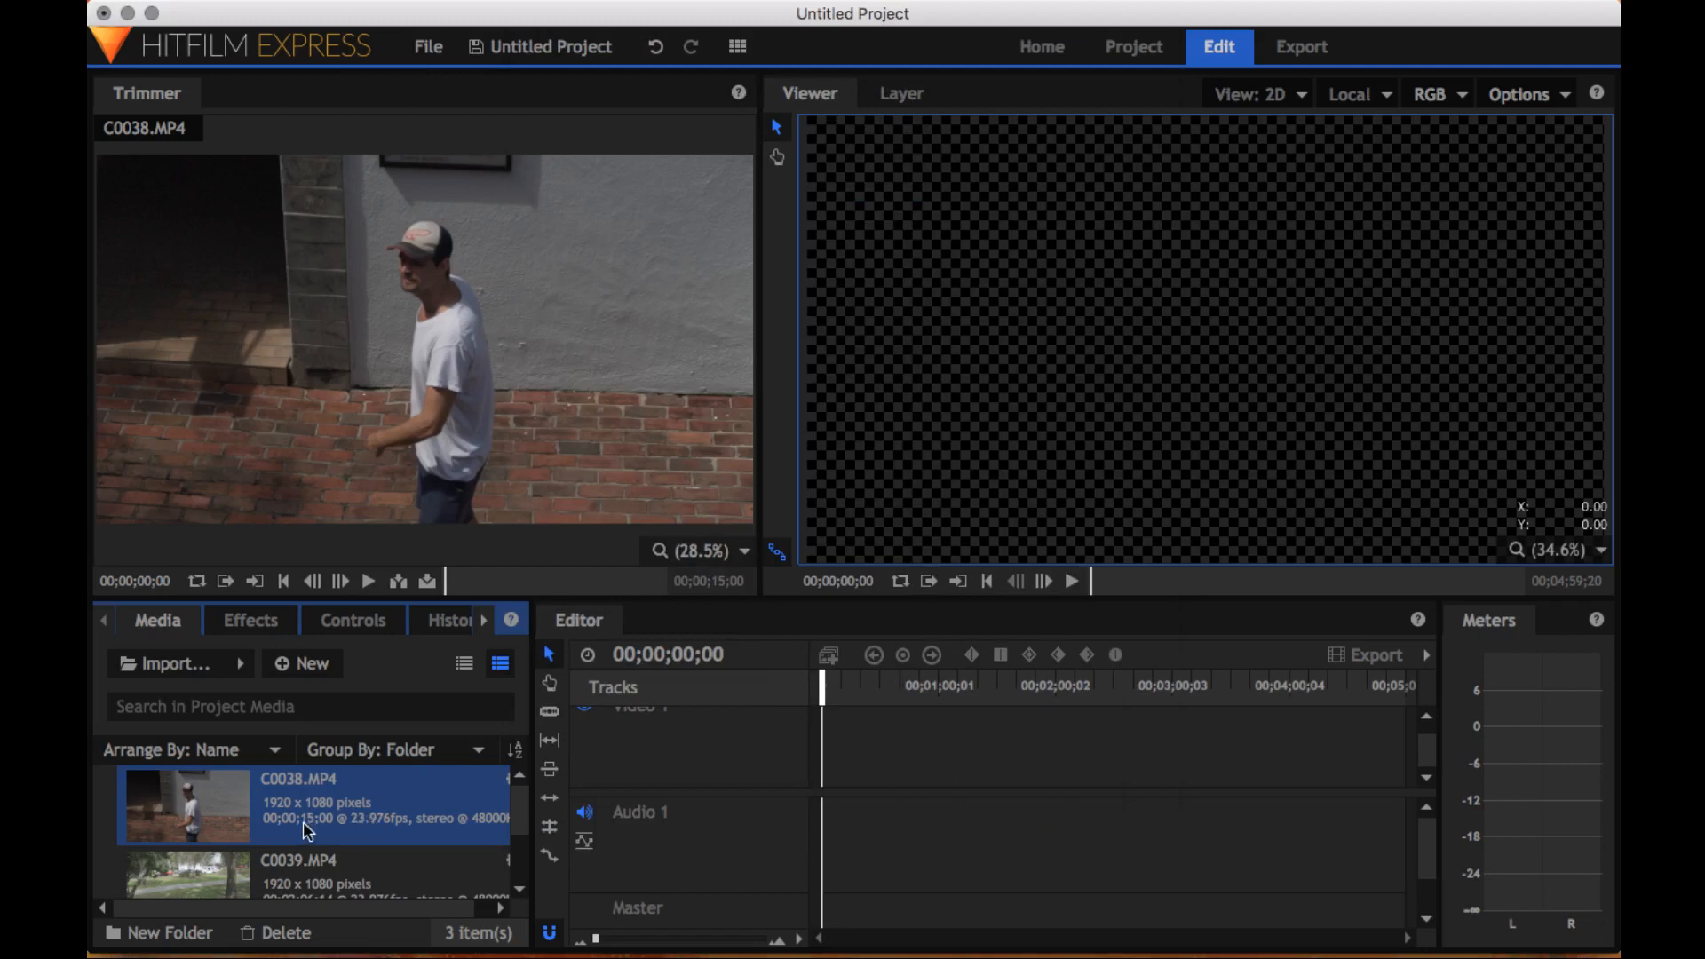
Override the file frame rate of C0041.MP4 in its media properties, setting it to 23.976
scroll(378, 820, "down", 2)
scroll(379, 820, "down", 1)
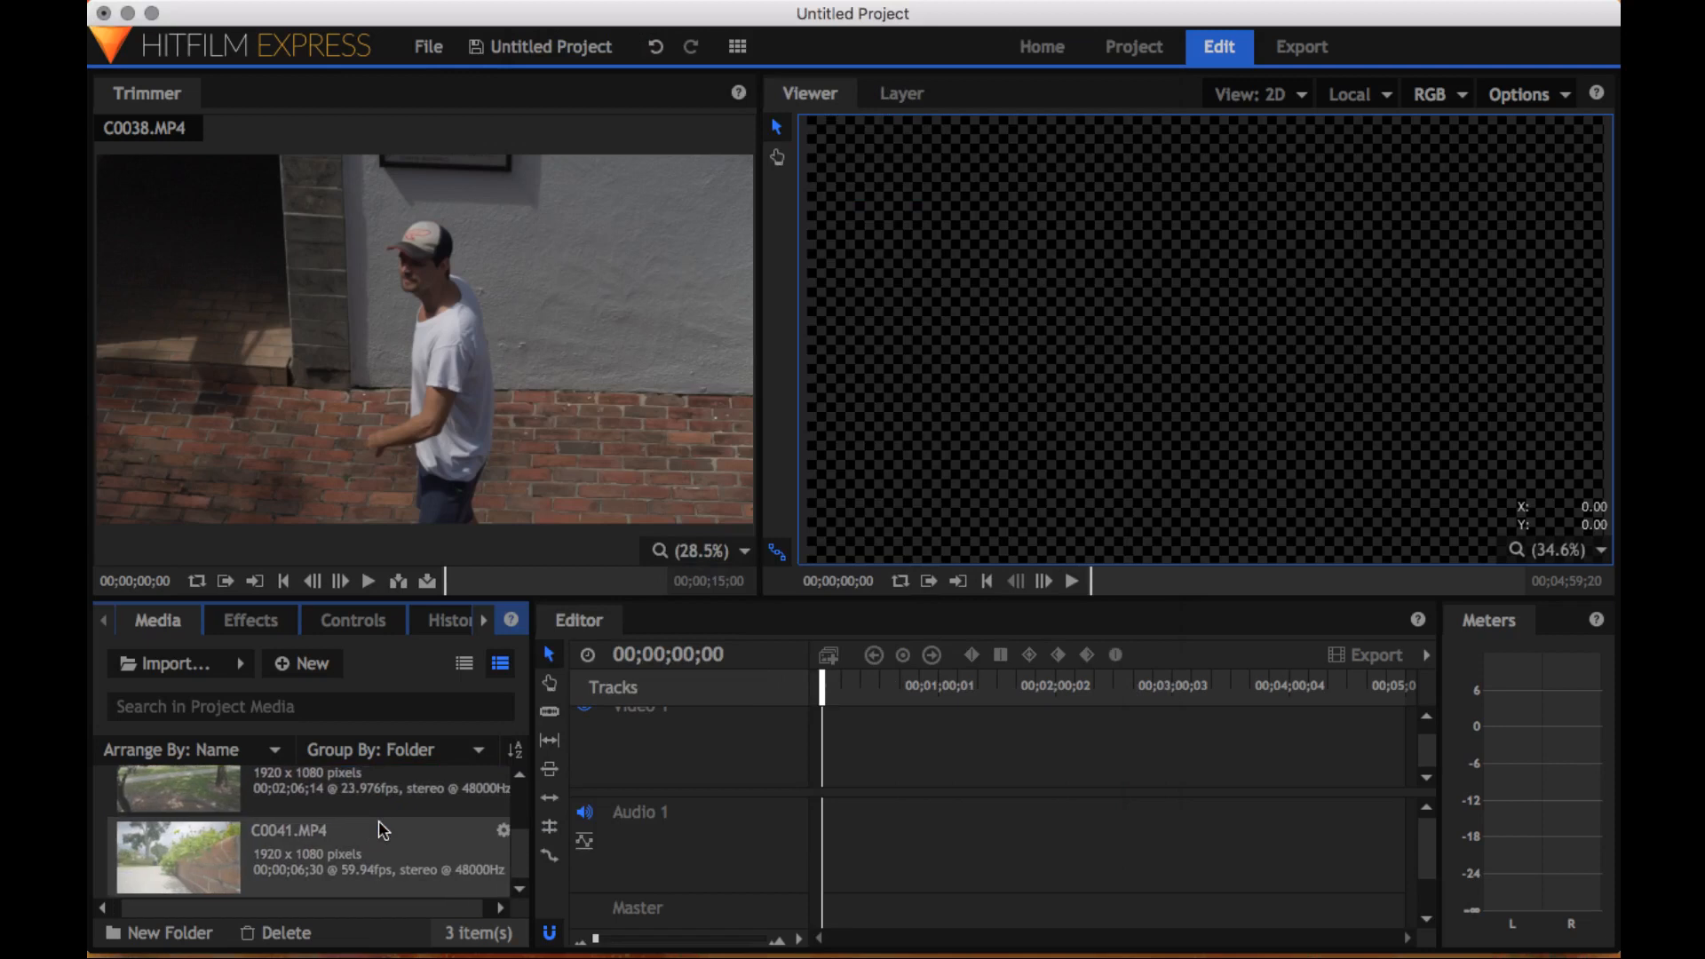
left_click(503, 832)
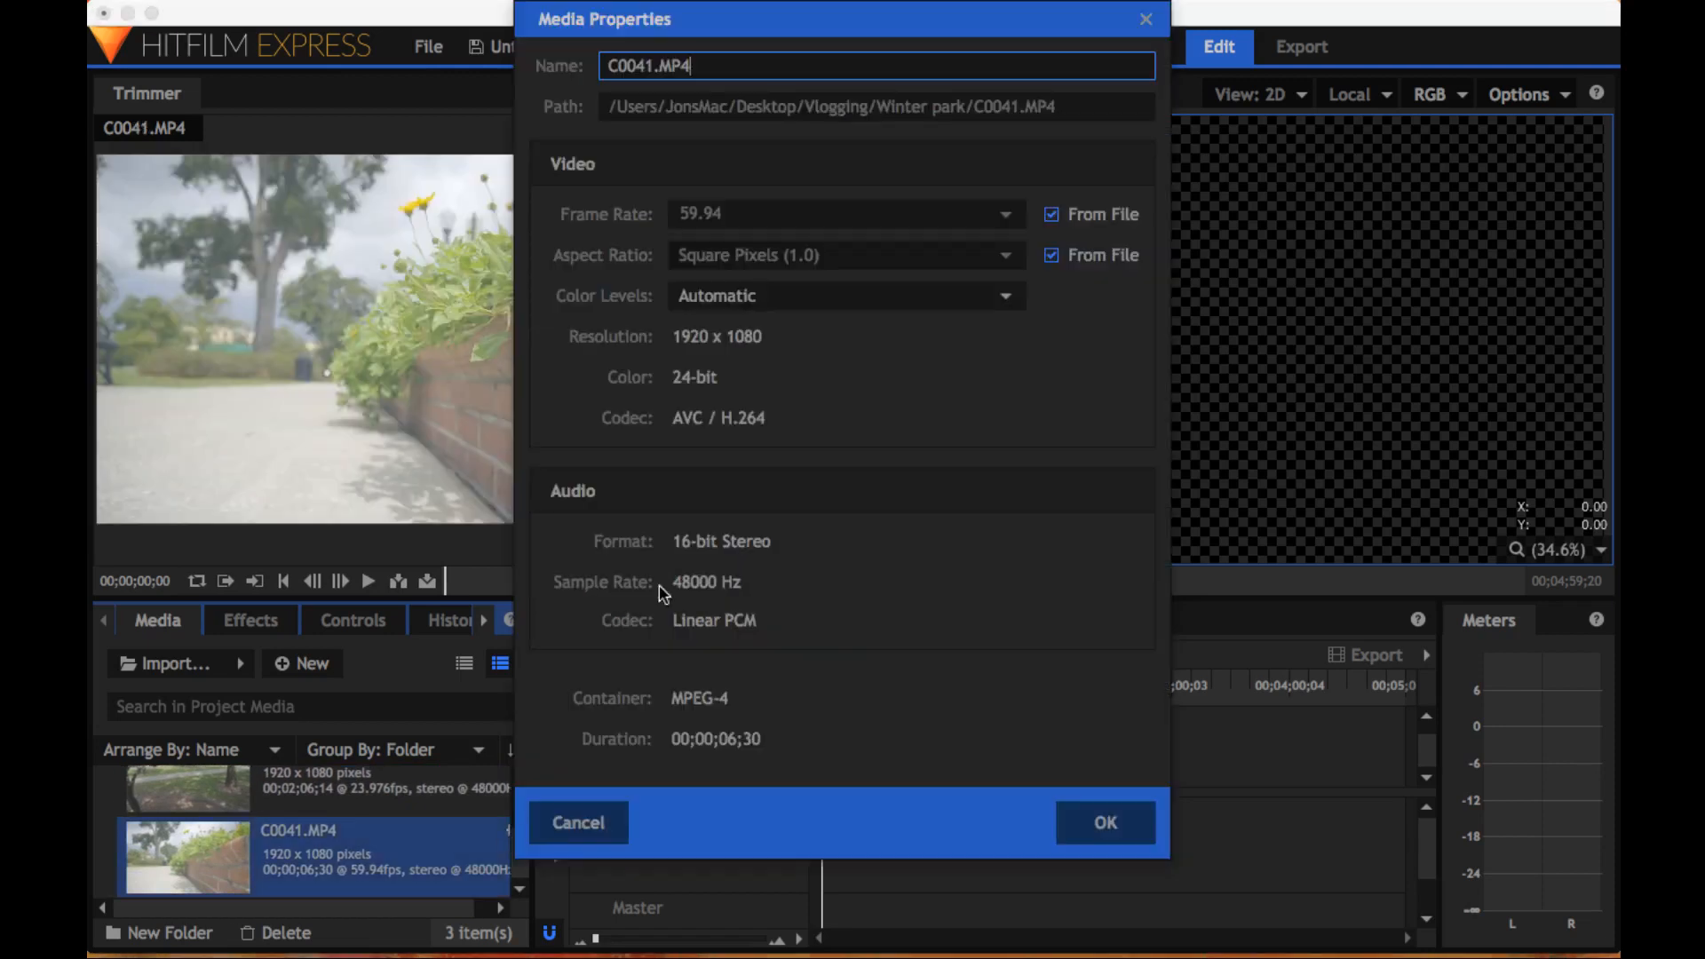
left_click(1052, 216)
left_click(1006, 217)
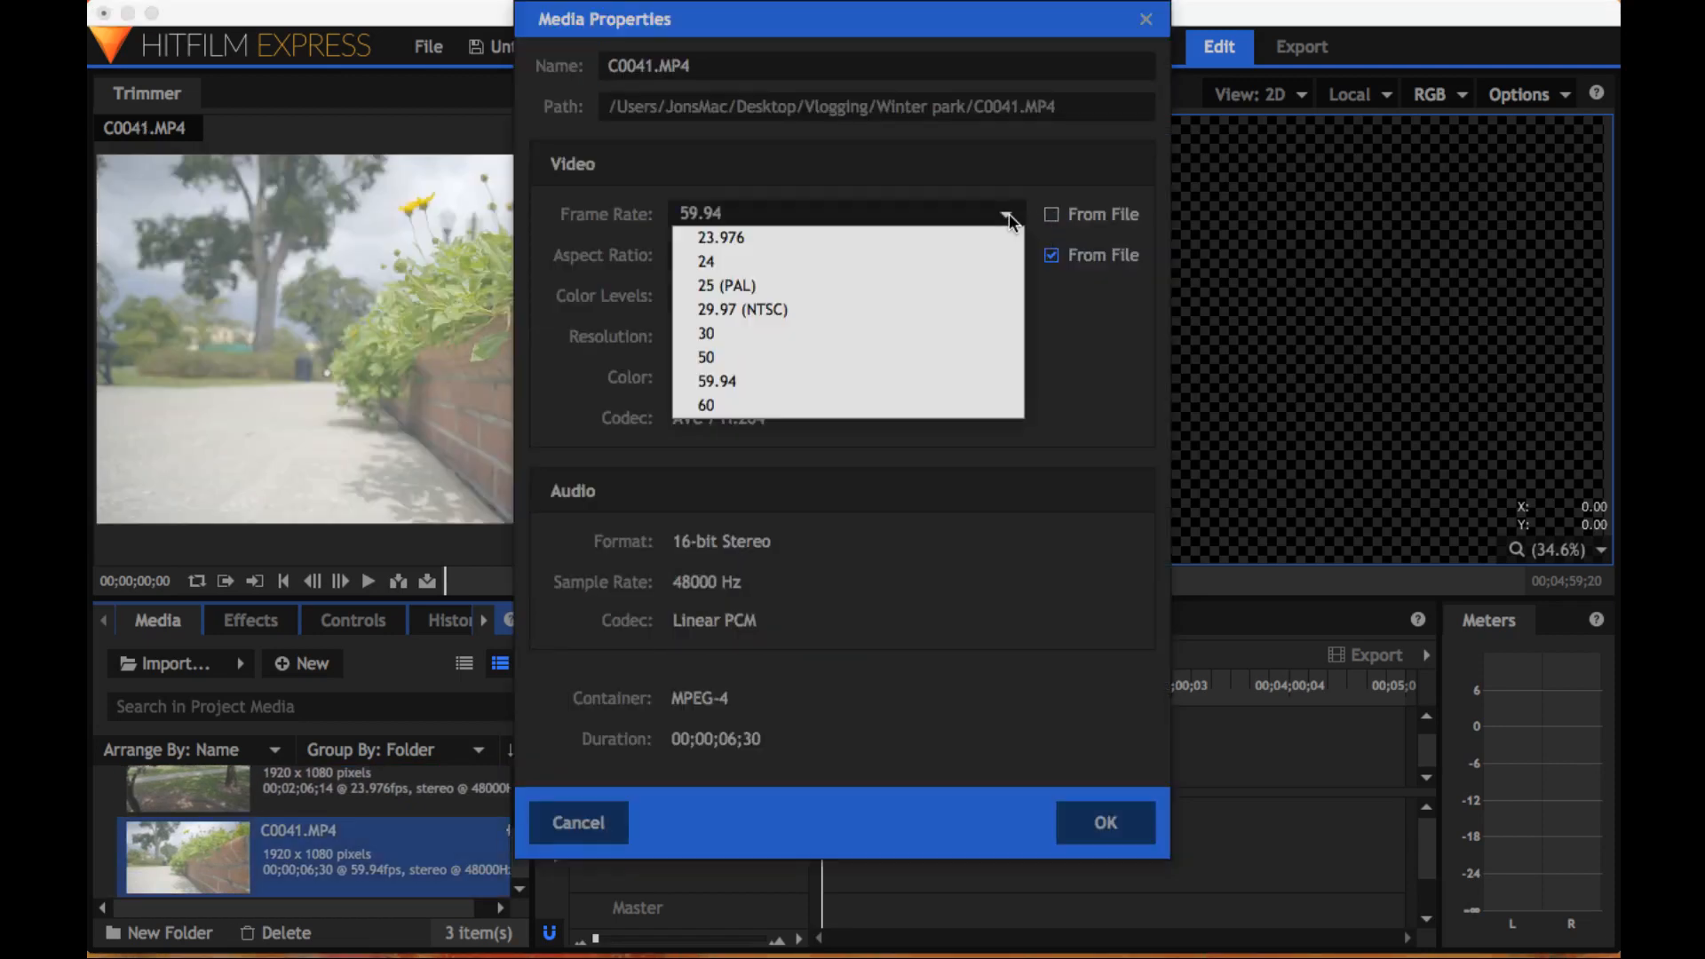
left_click(948, 247)
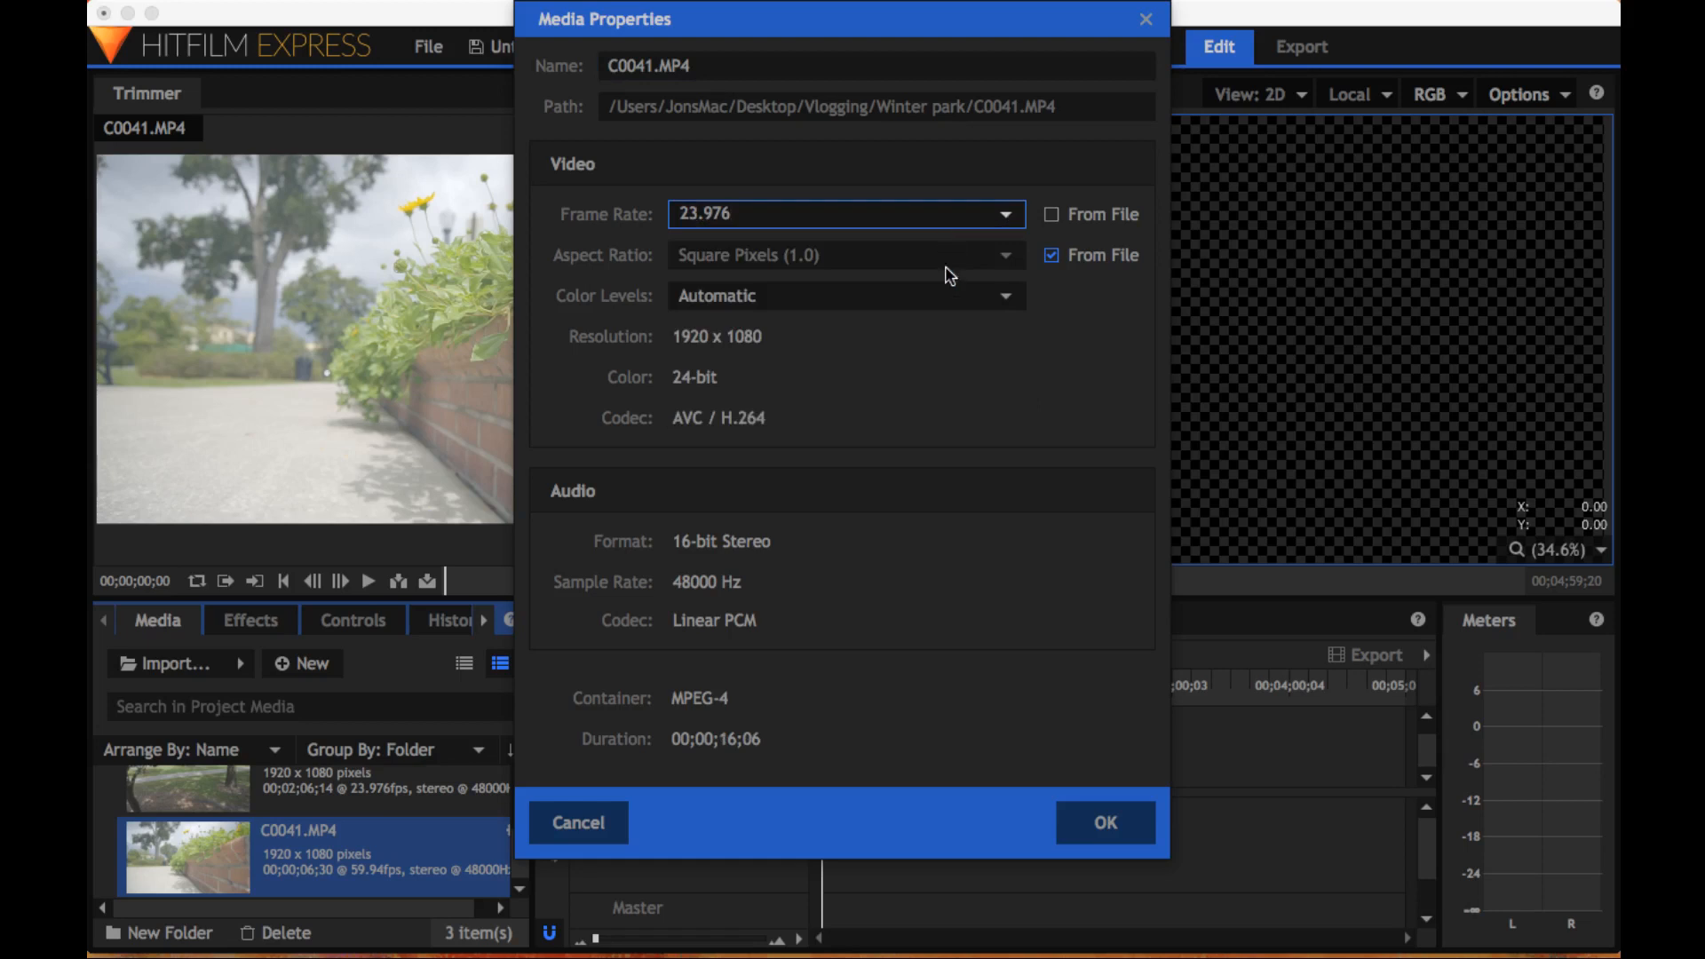
left_click(1096, 824)
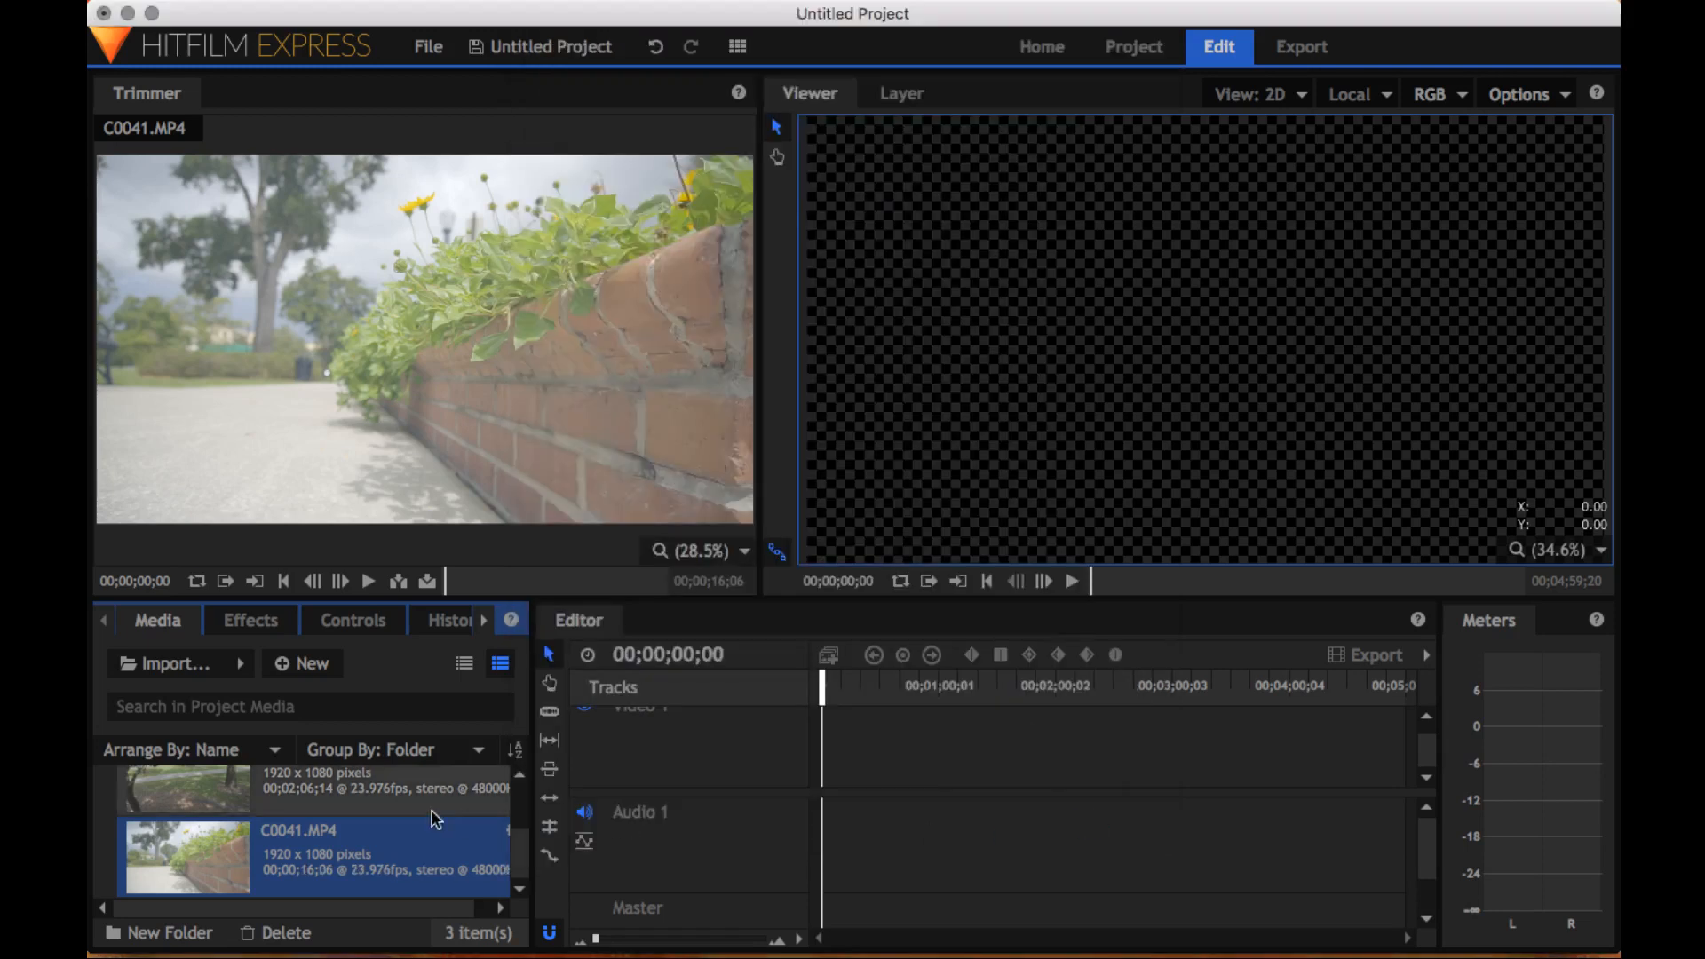
Place C0038.MP4, C0039.MP4 and C0041.MP4 end to end on the Video 1 track, starting at the beginning of the timeline
mouse_move(444, 552)
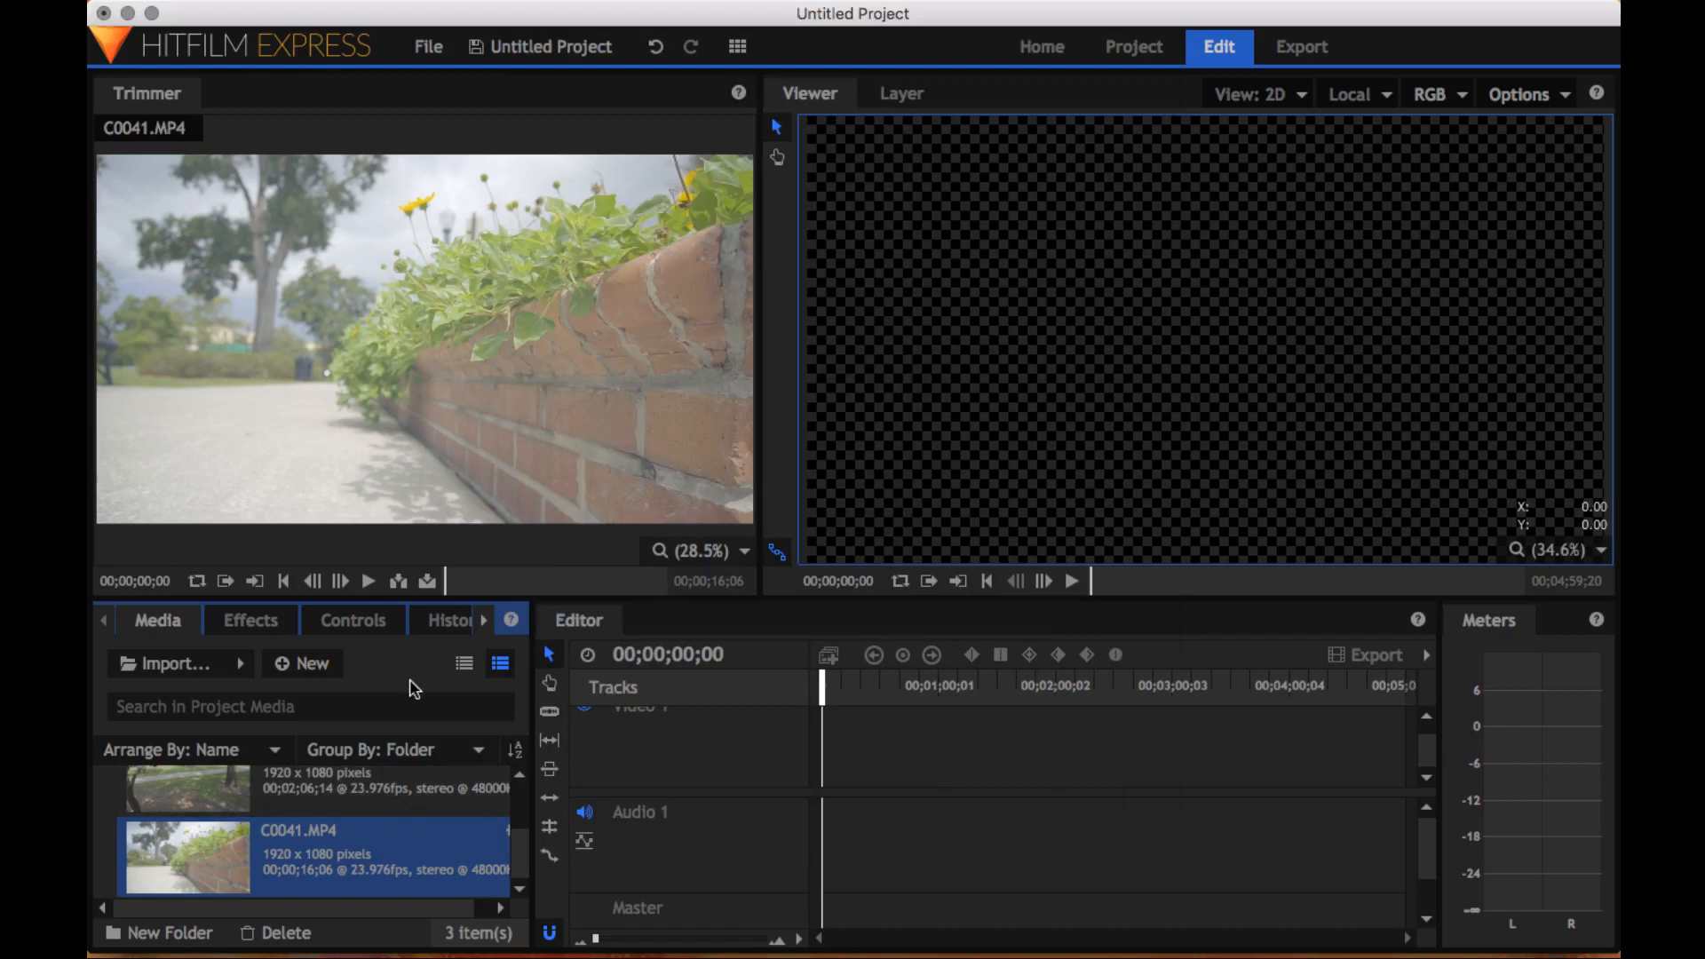
scroll(320, 807, "up", 2)
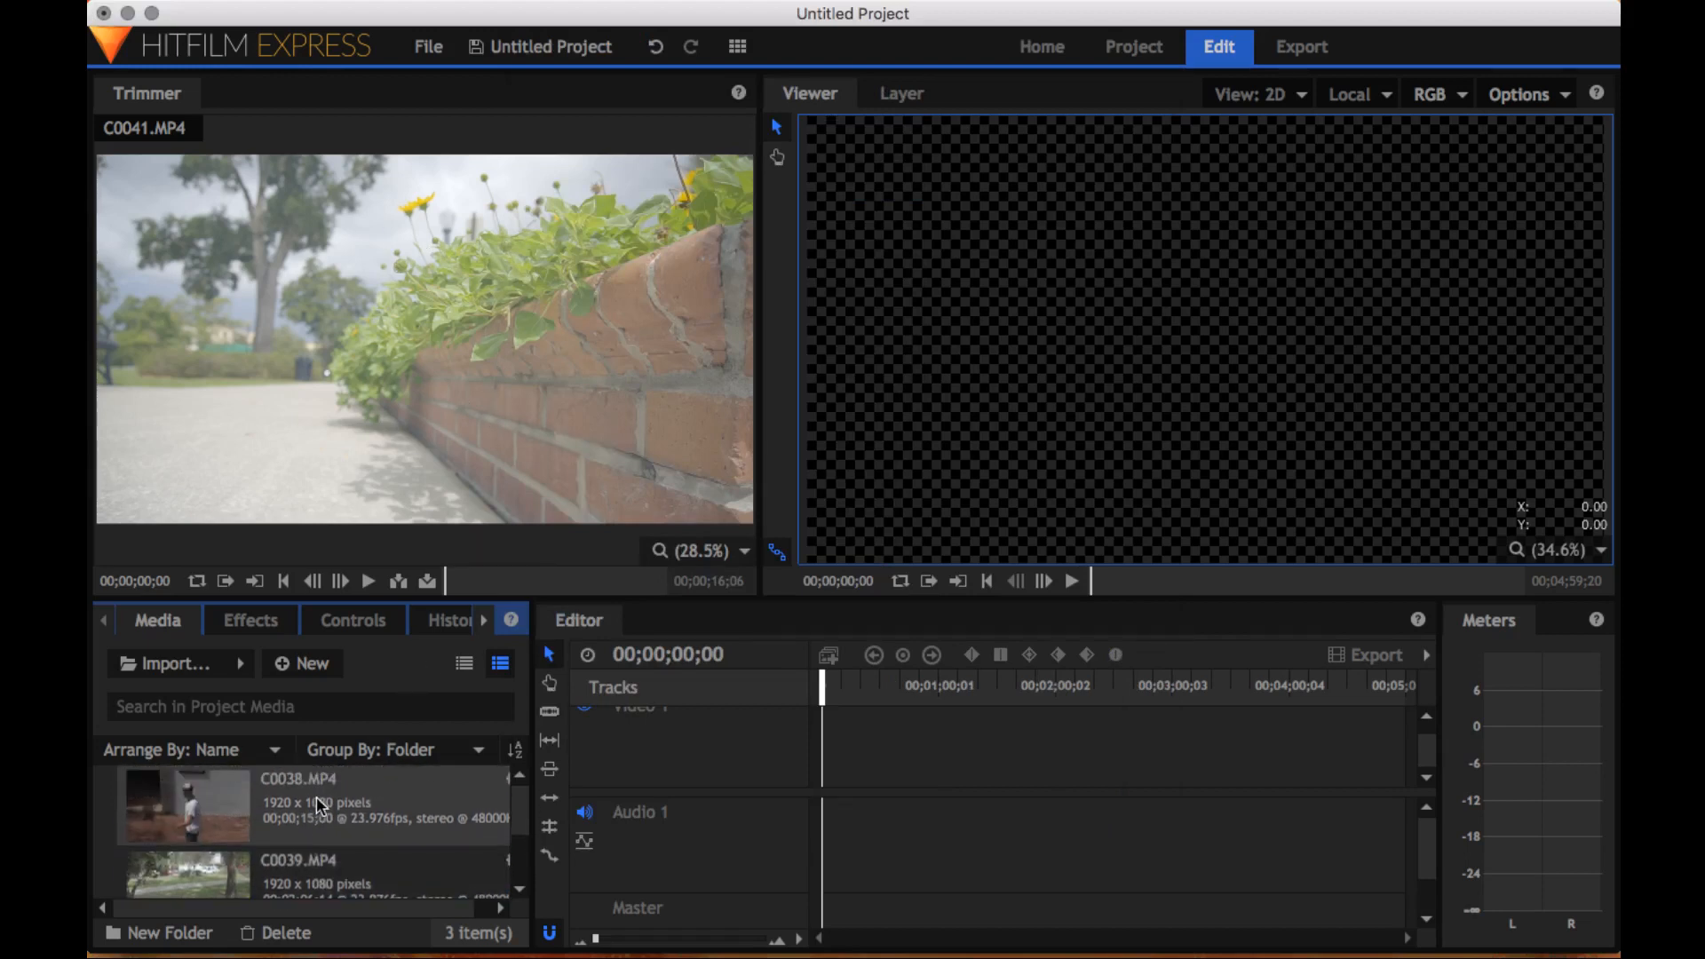
left_click(235, 808)
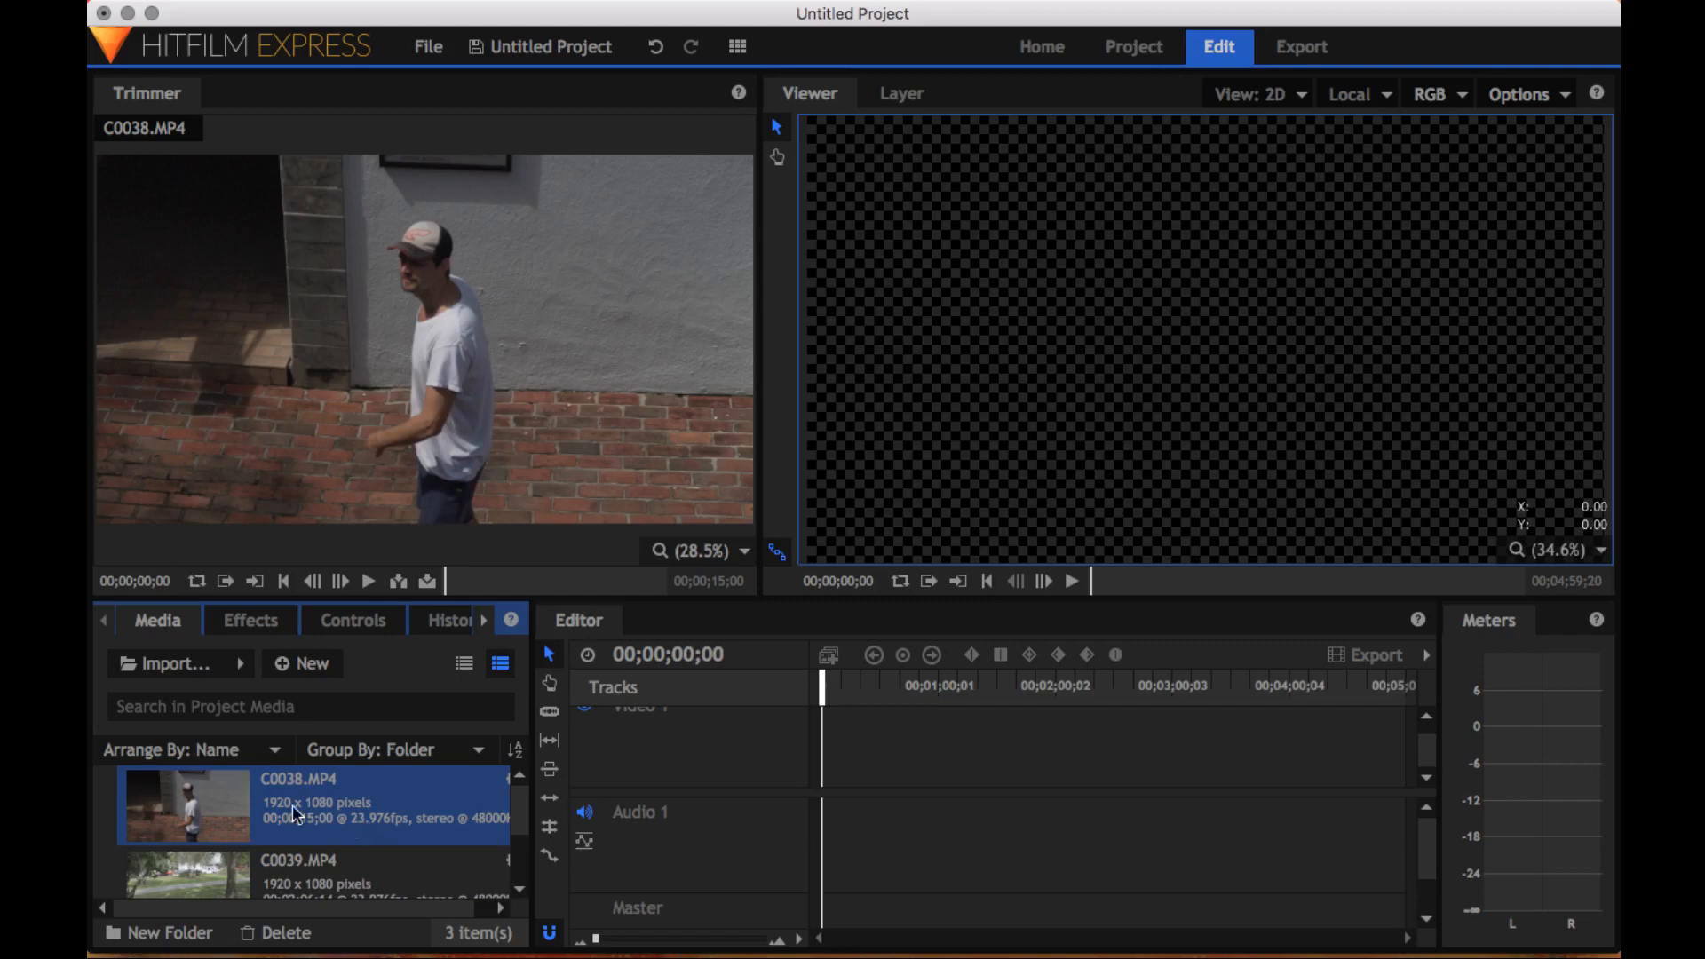
left_click_drag(268, 790, 829, 743)
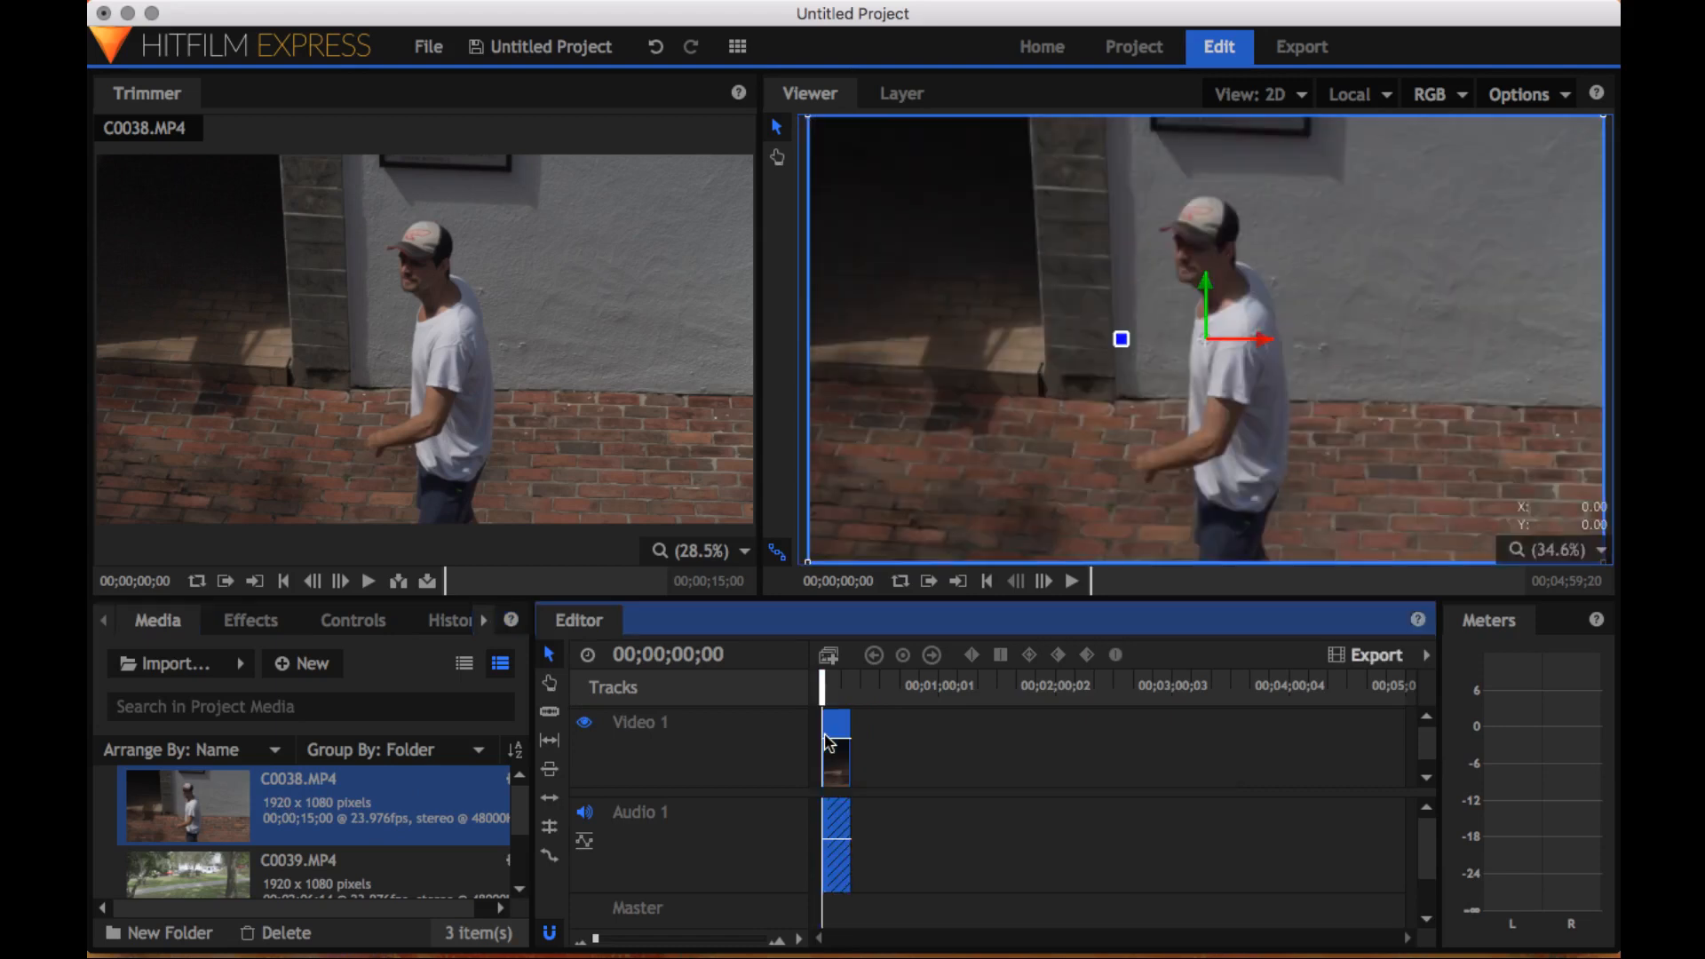
left_click(321, 867)
left_click_drag(666, 795, 856, 749)
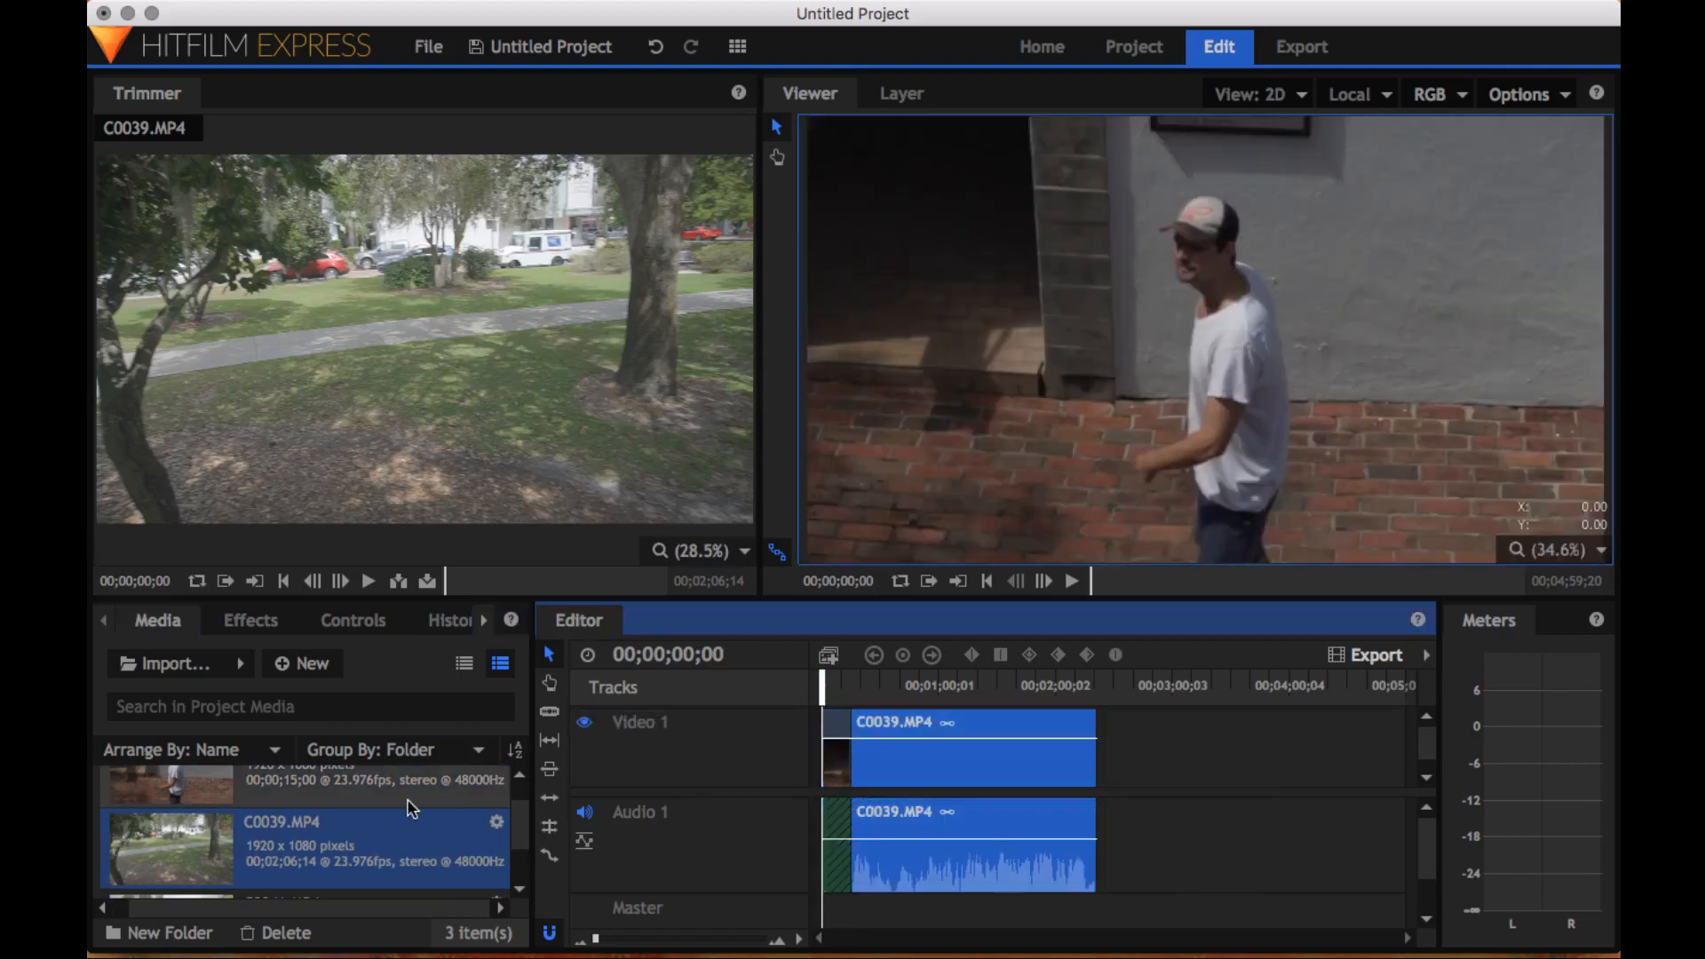
scroll(411, 808, "down", 2)
left_click(411, 812)
left_click_drag(798, 812, 1104, 753)
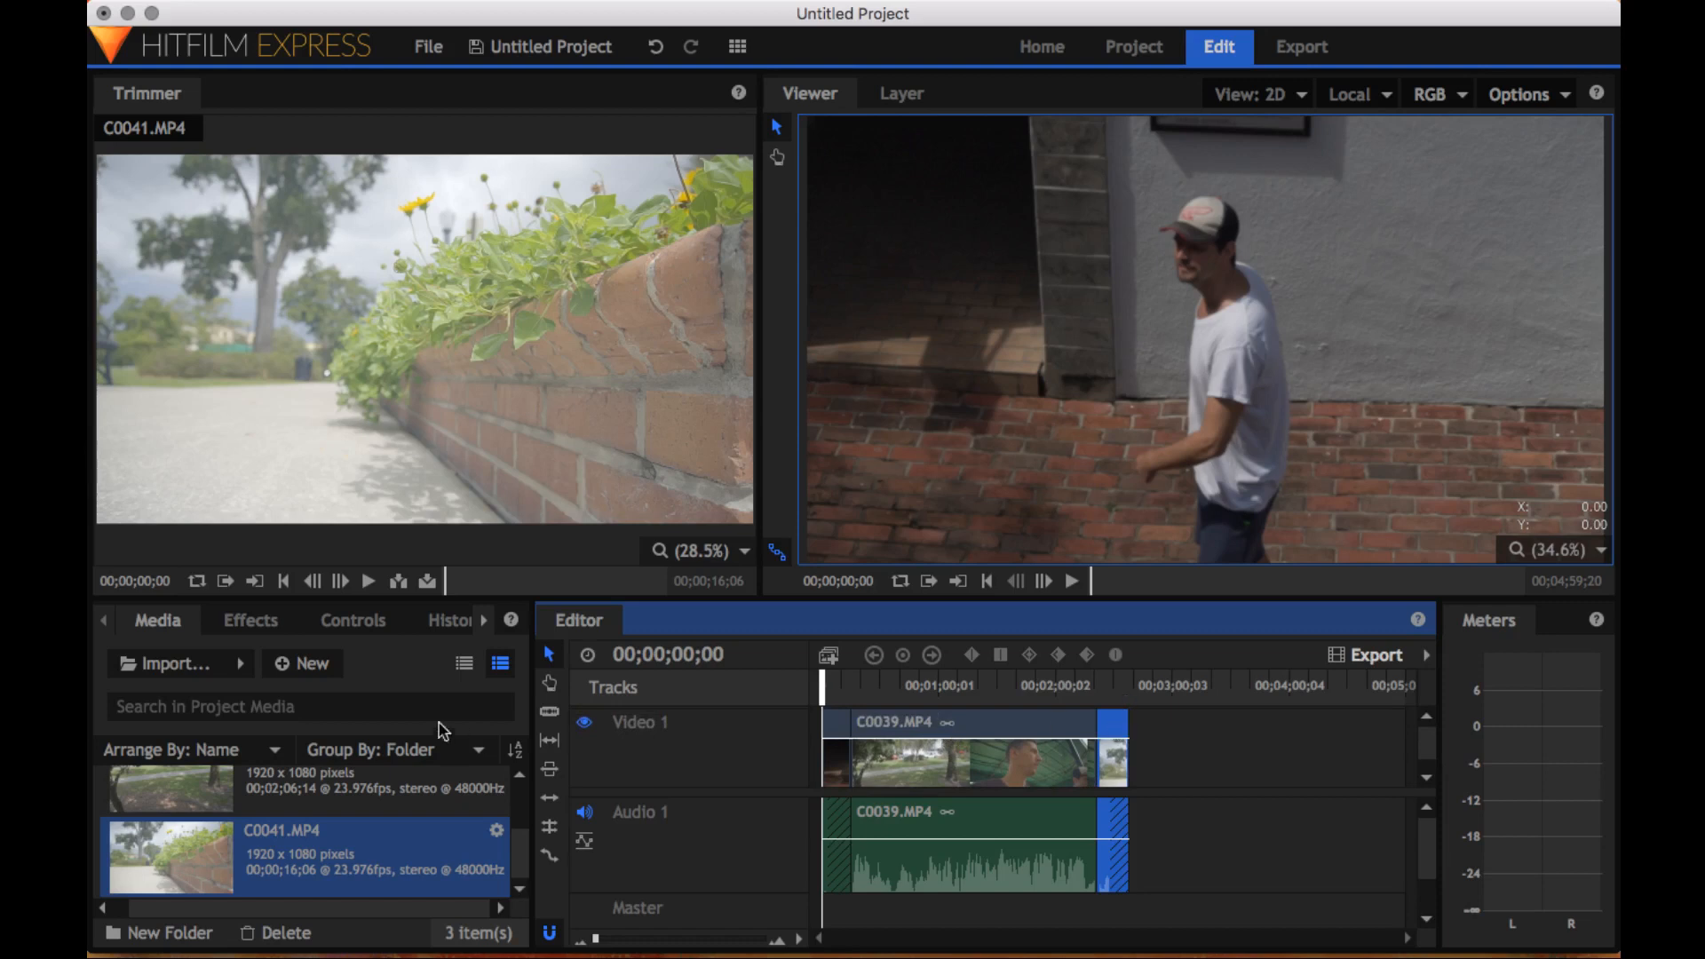
Find the Curves color correction effect and apply it to the C0041.MP4 clip on the timeline
left_click(250, 627)
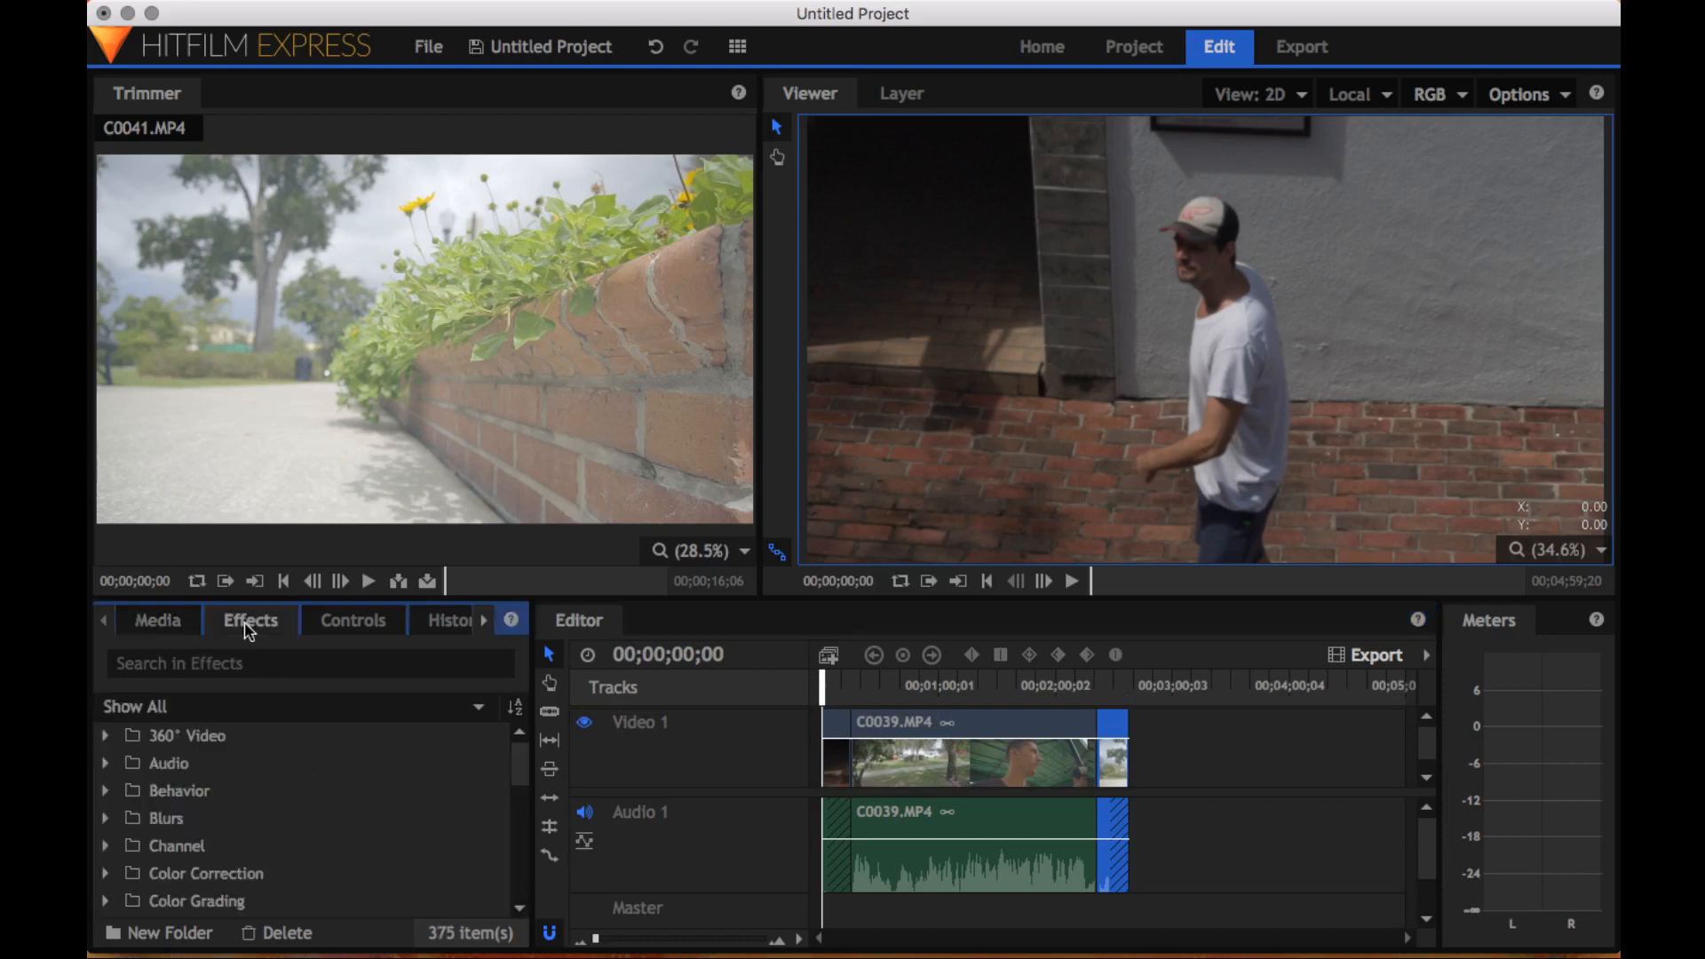
left_click(1114, 731)
left_click(1108, 688)
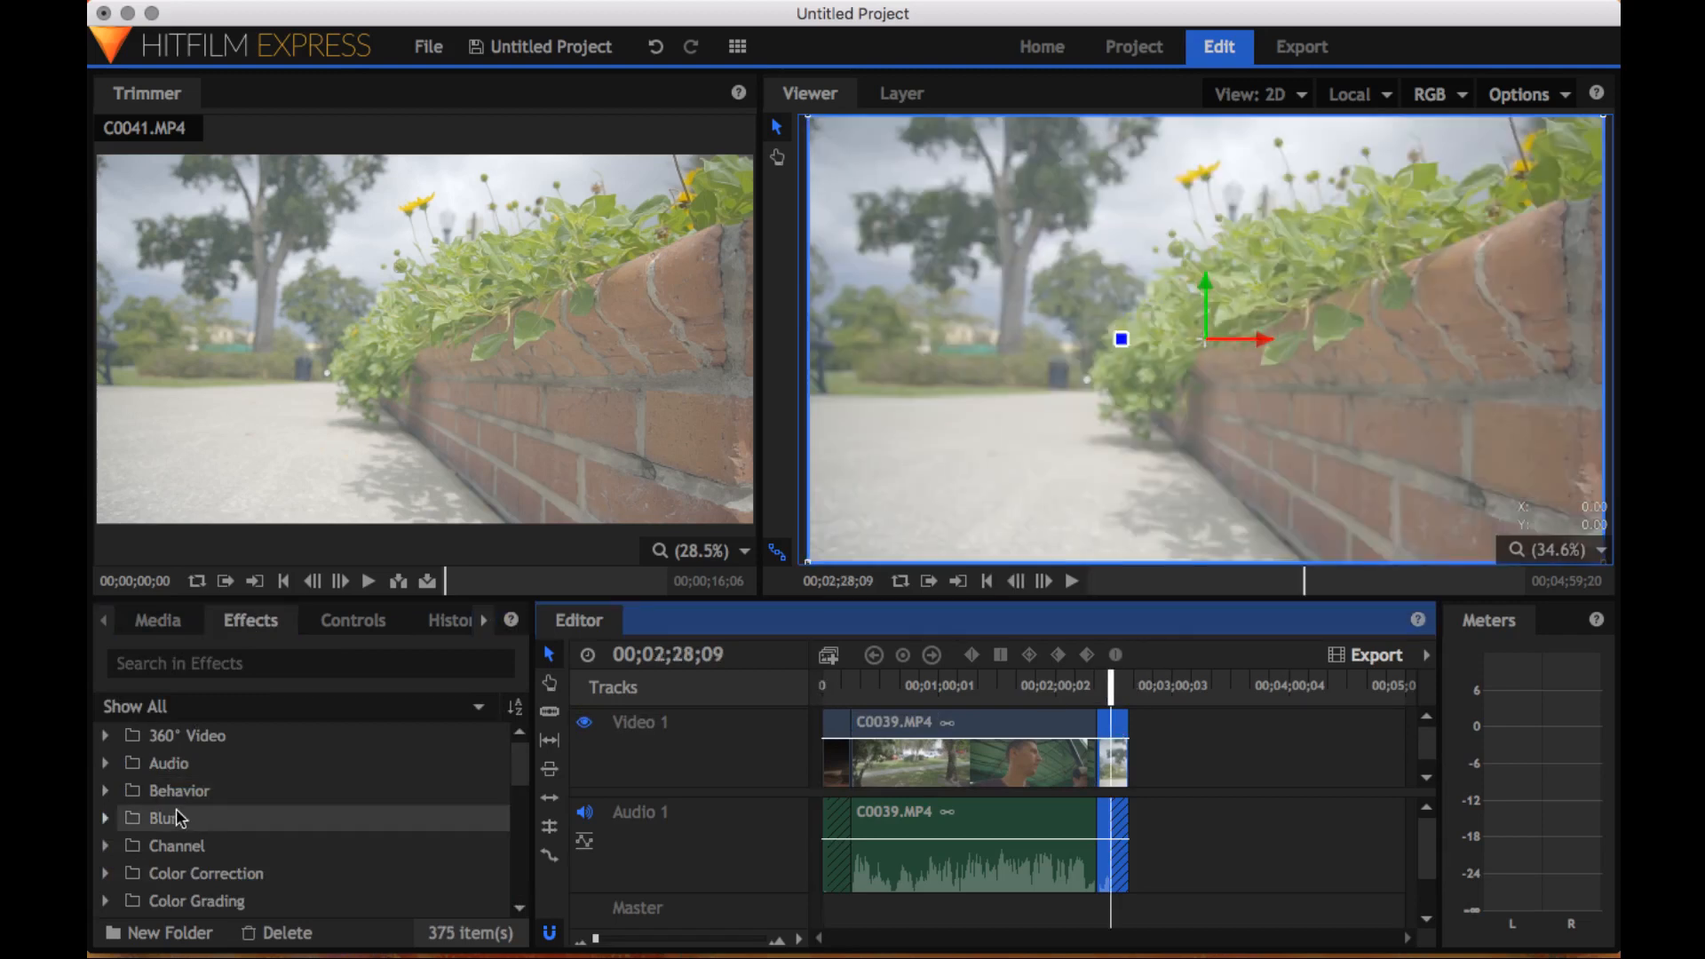
scroll(160, 803, "down", 4)
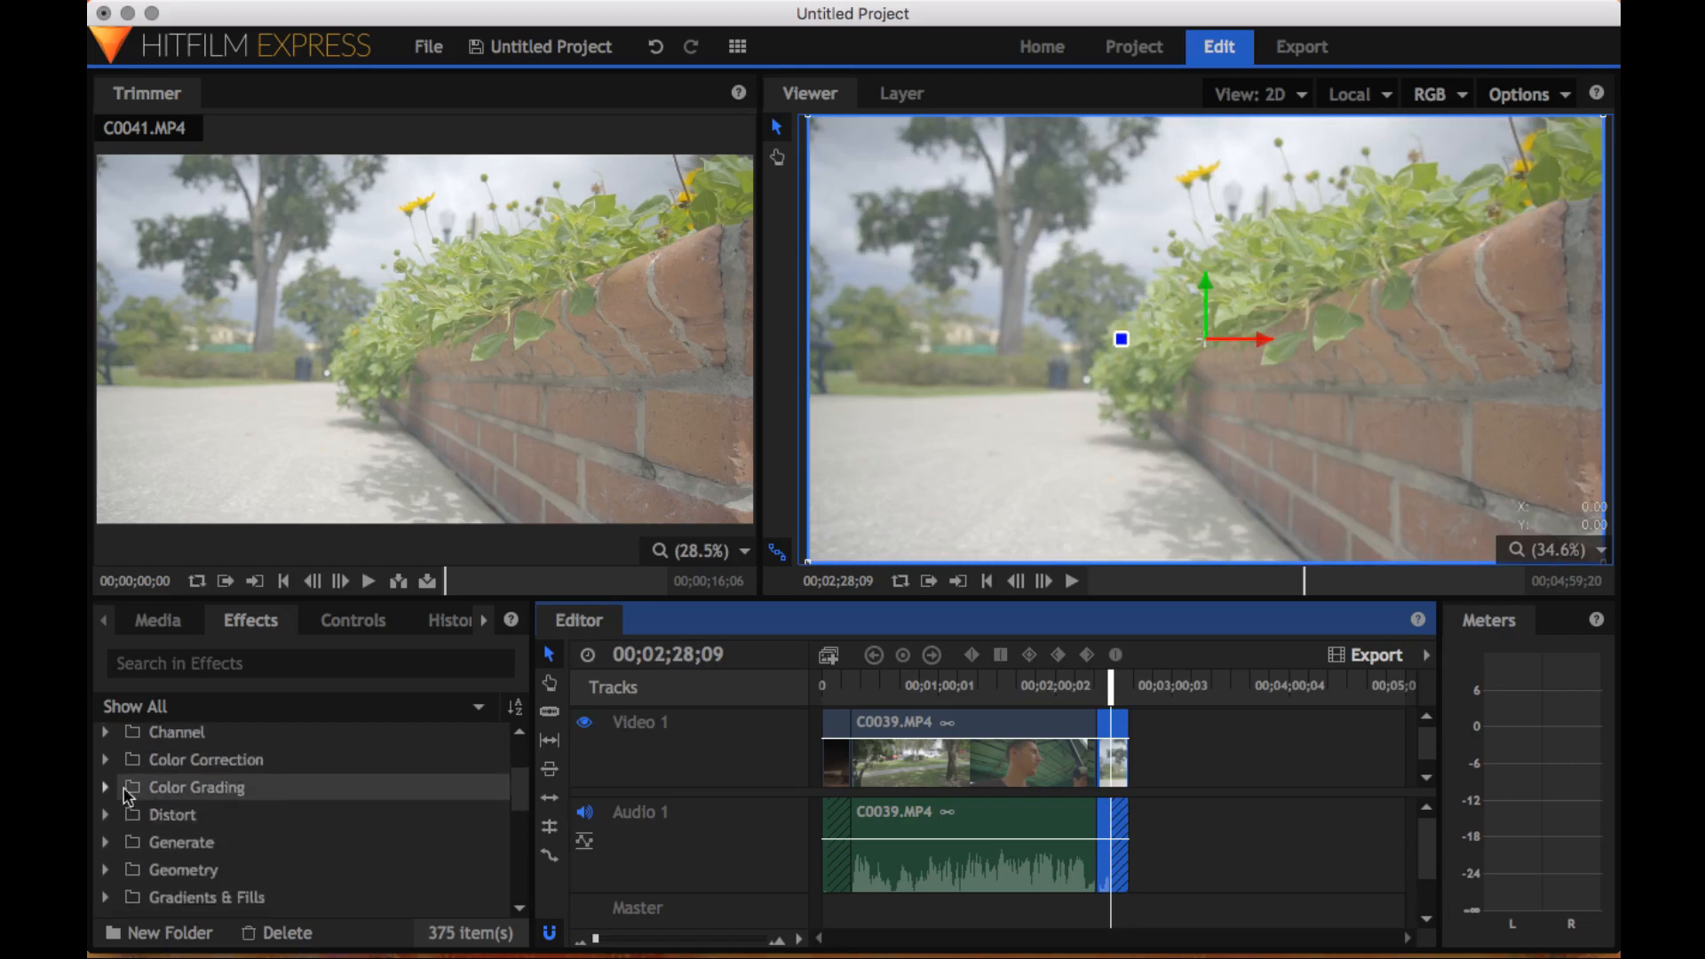
left_click(178, 657)
type("curve")
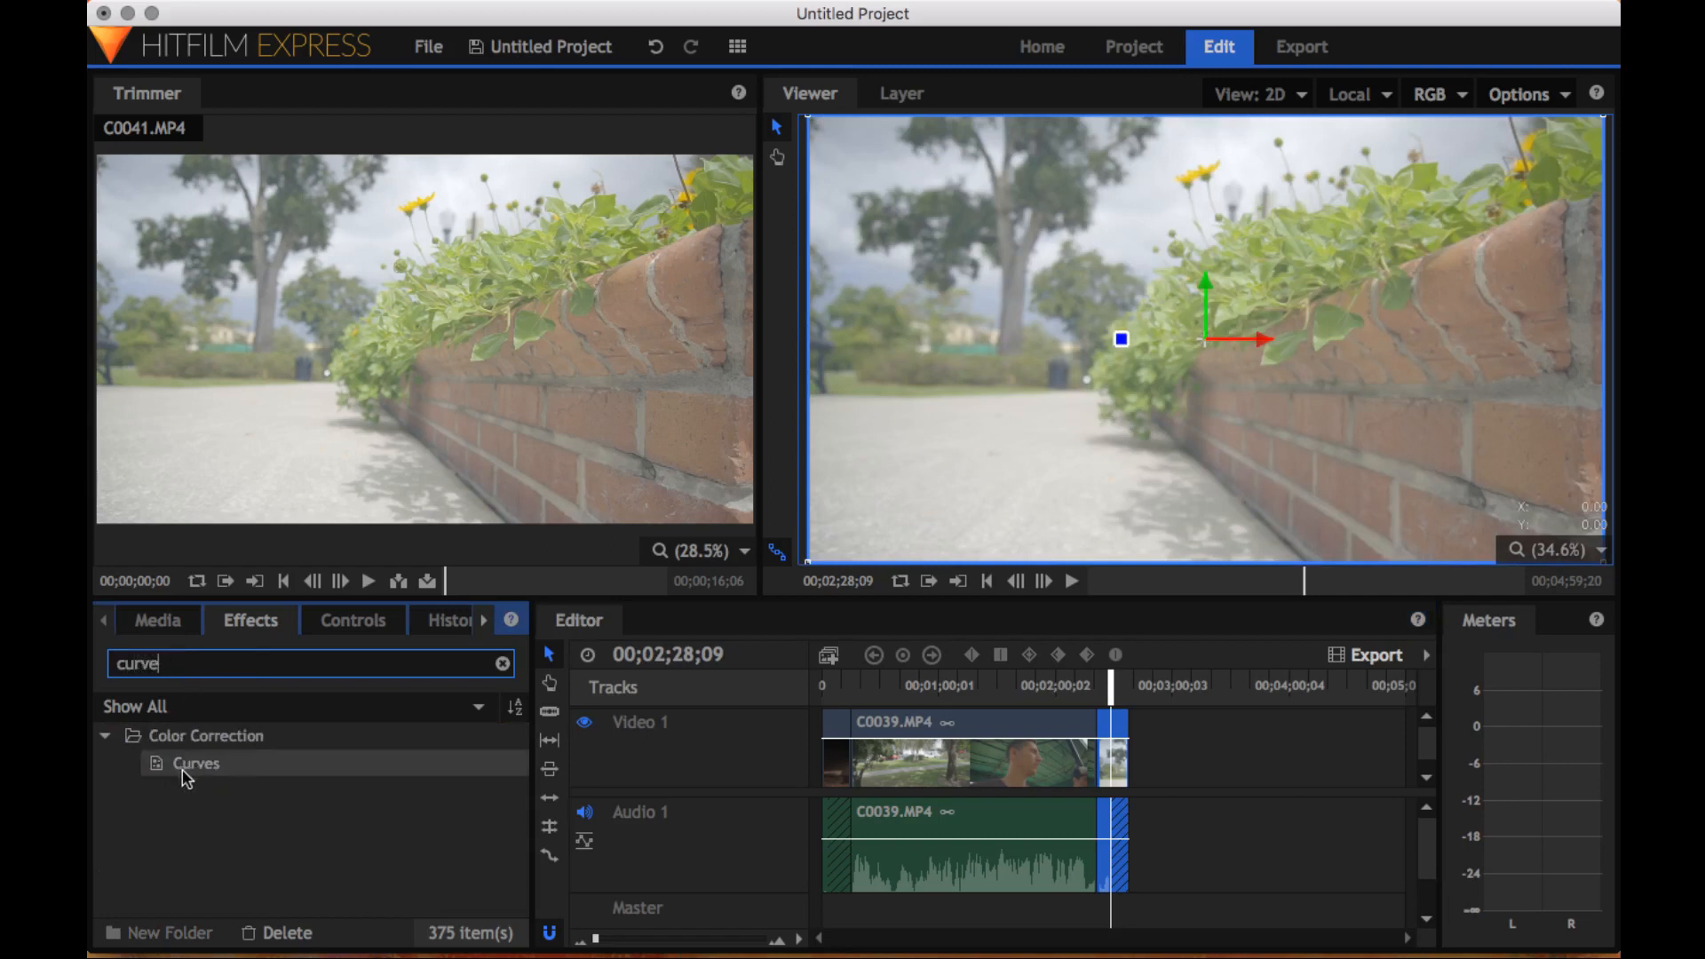
left_click_drag(186, 770, 1145, 753)
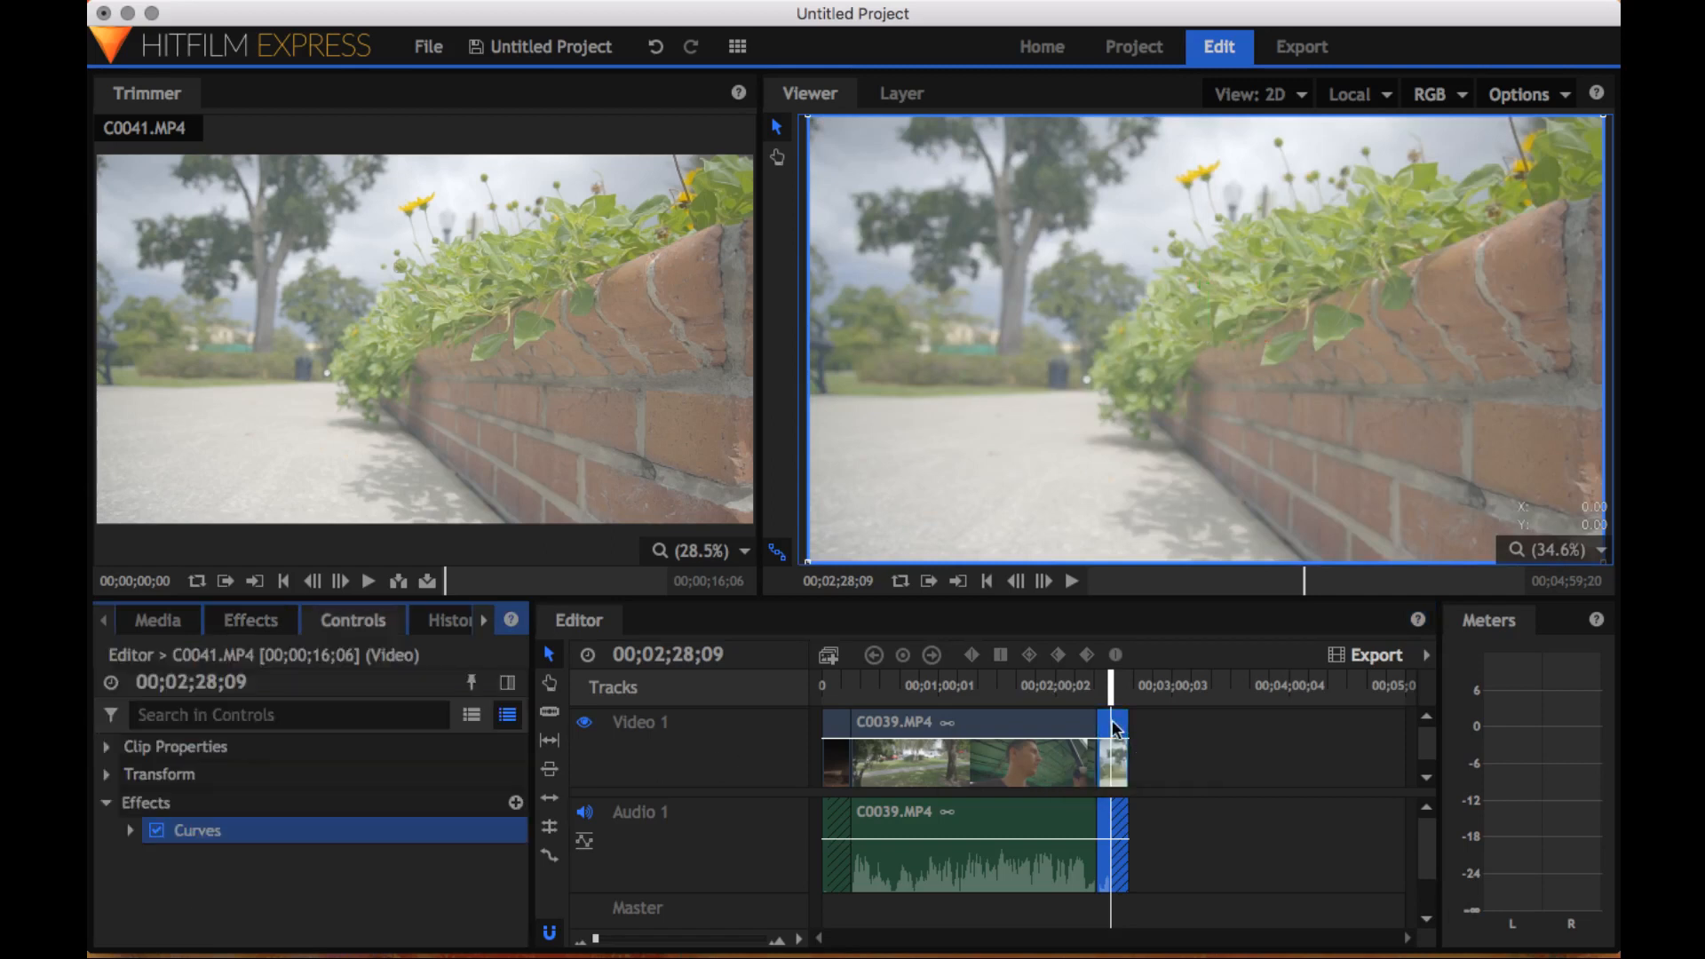
Expand the Curves effect's settings, enlarge the area showing its graph, and apply the S-curve preset to the RGB channels
left_click(130, 831)
scroll(278, 811, "down", 5)
scroll(278, 810, "up", 3)
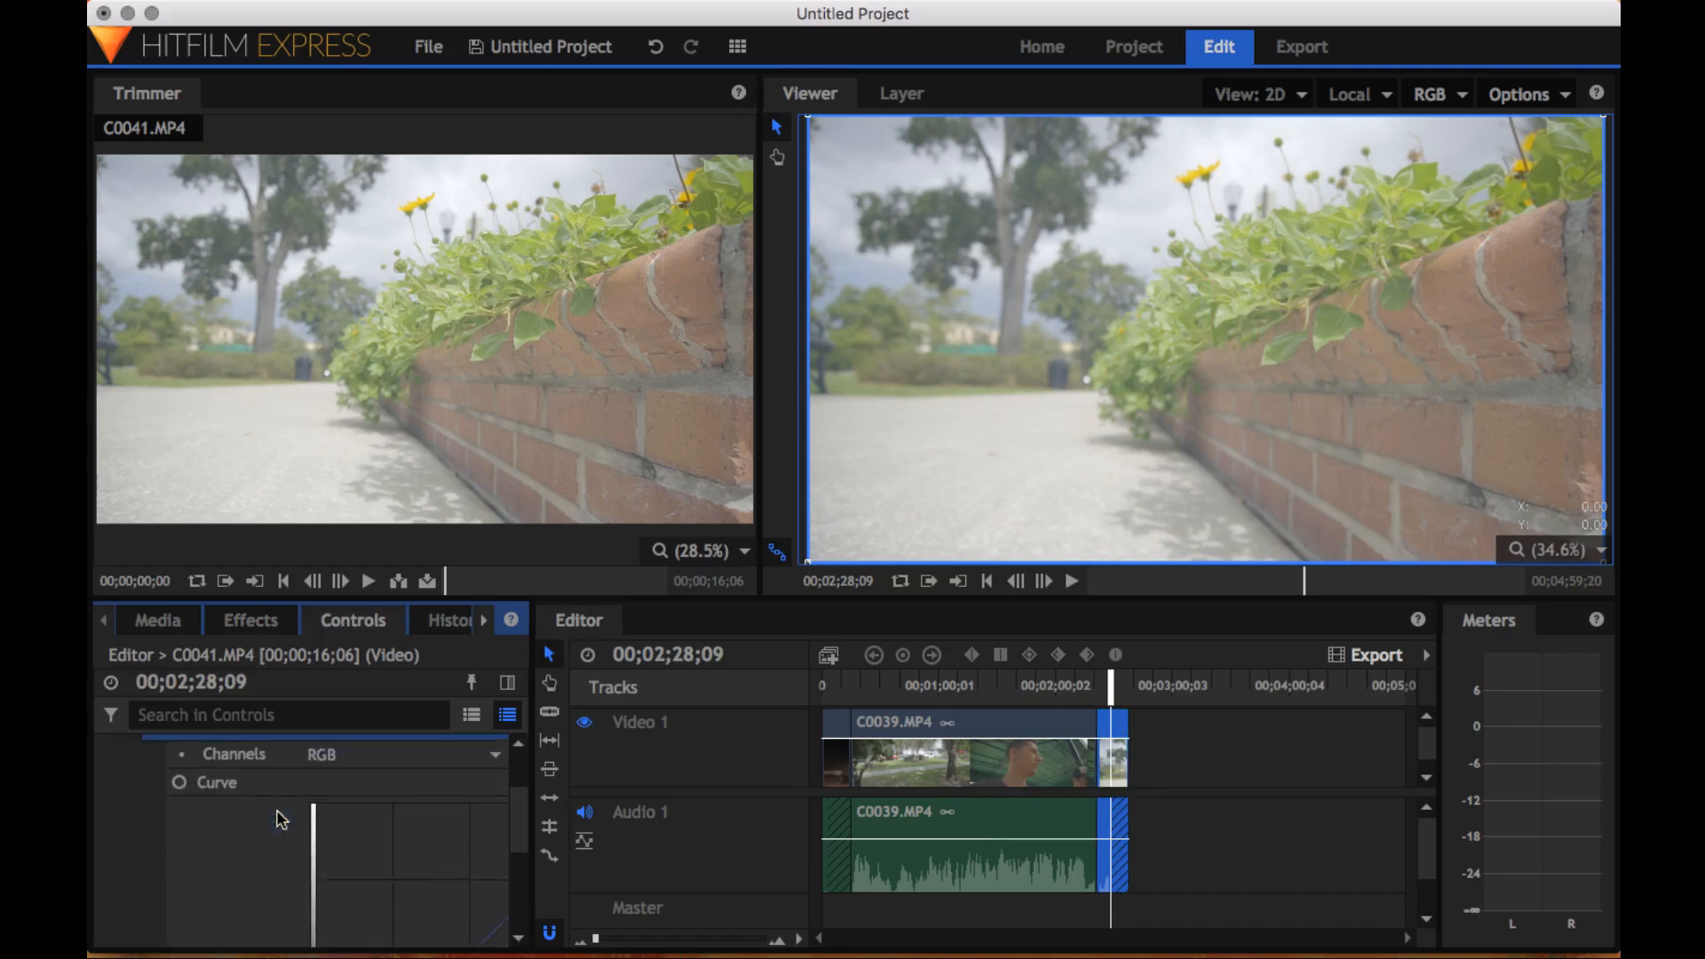
left_click_drag(531, 764, 772, 764)
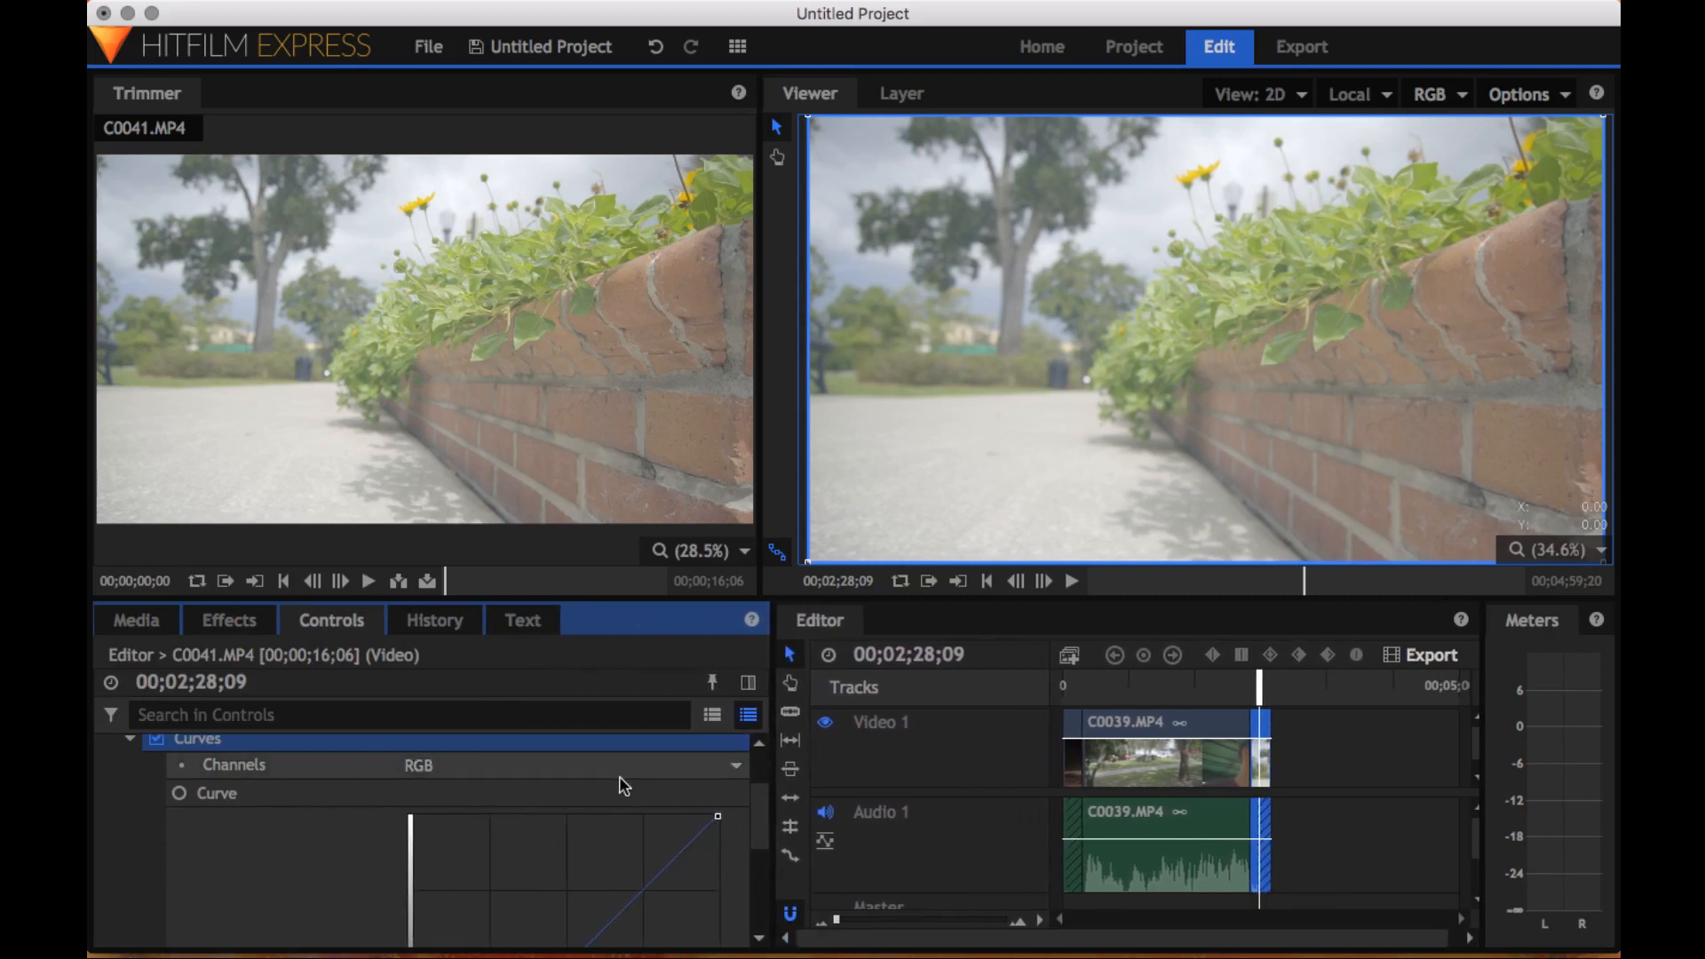
scroll(621, 784, "down", 3)
scroll(624, 784, "down", 2)
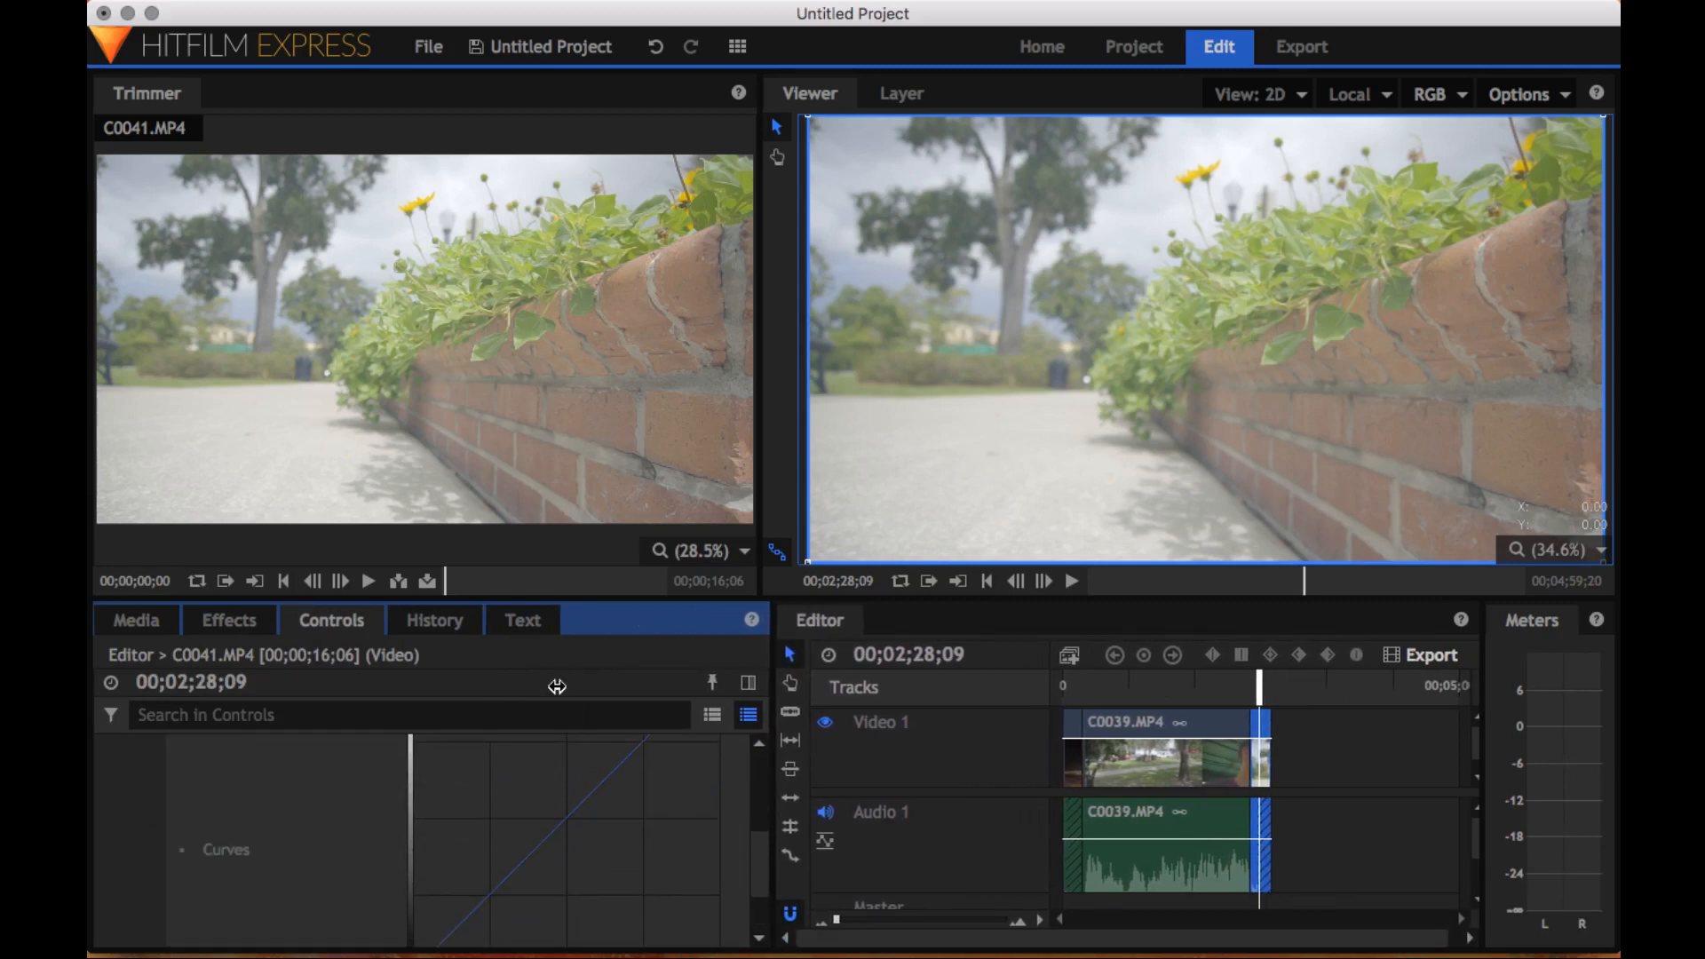
left_click_drag(545, 598, 542, 491)
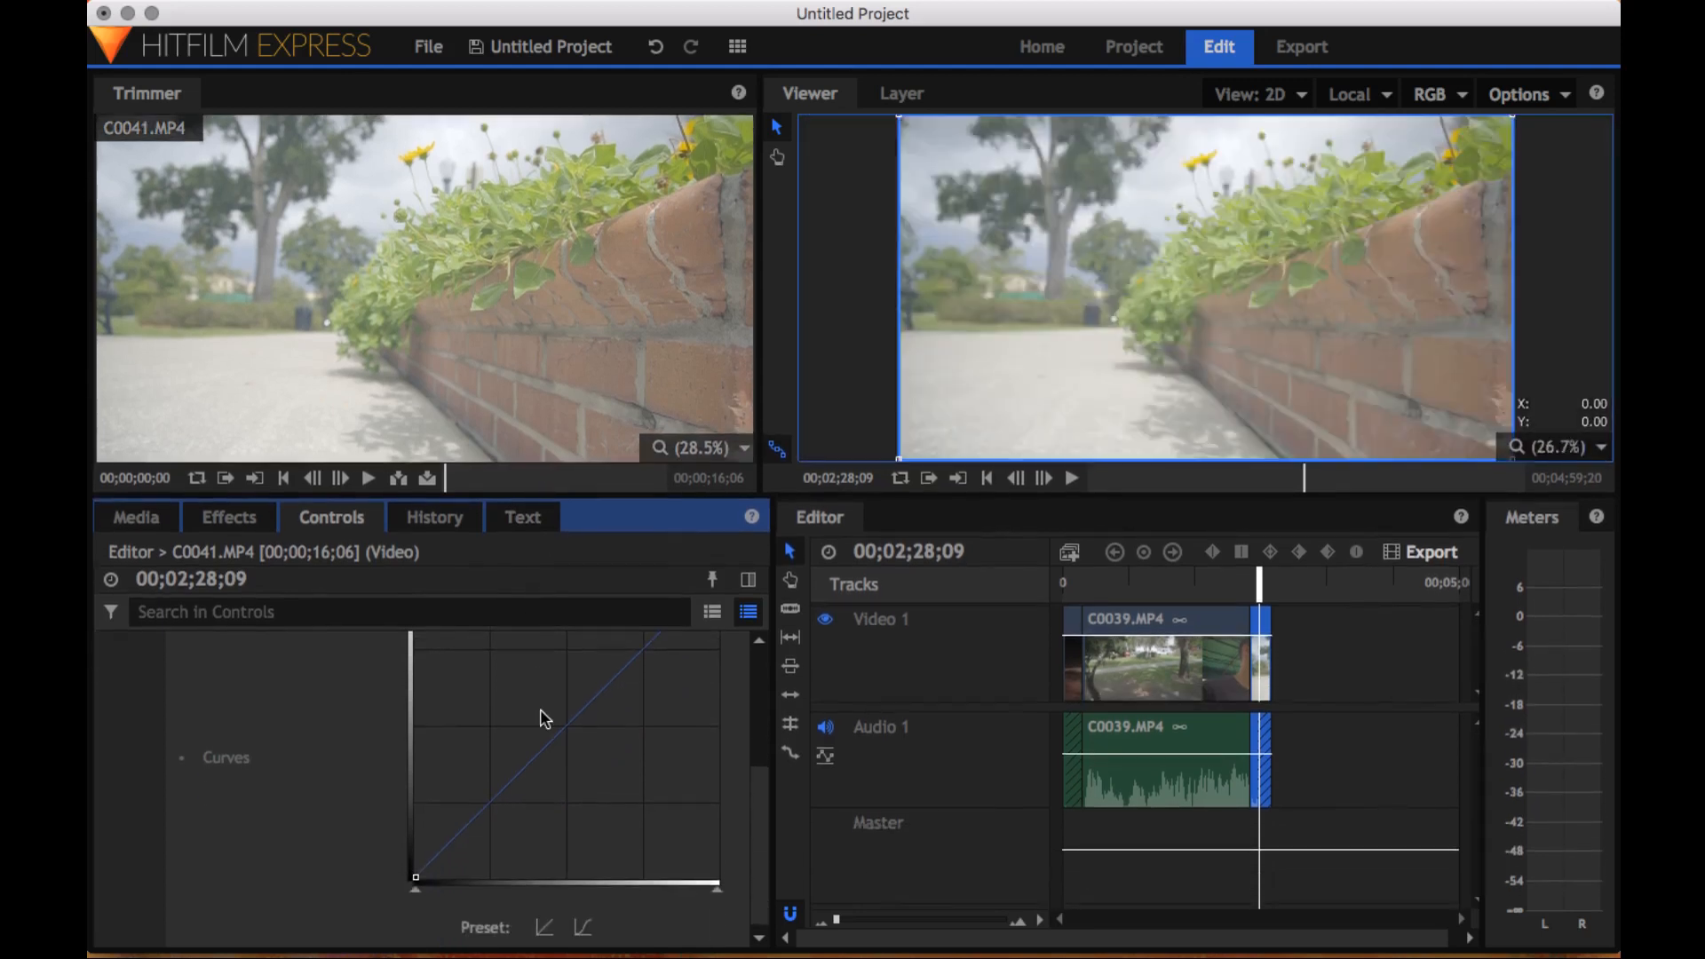
scroll(540, 709, "up", 1)
left_click(586, 940)
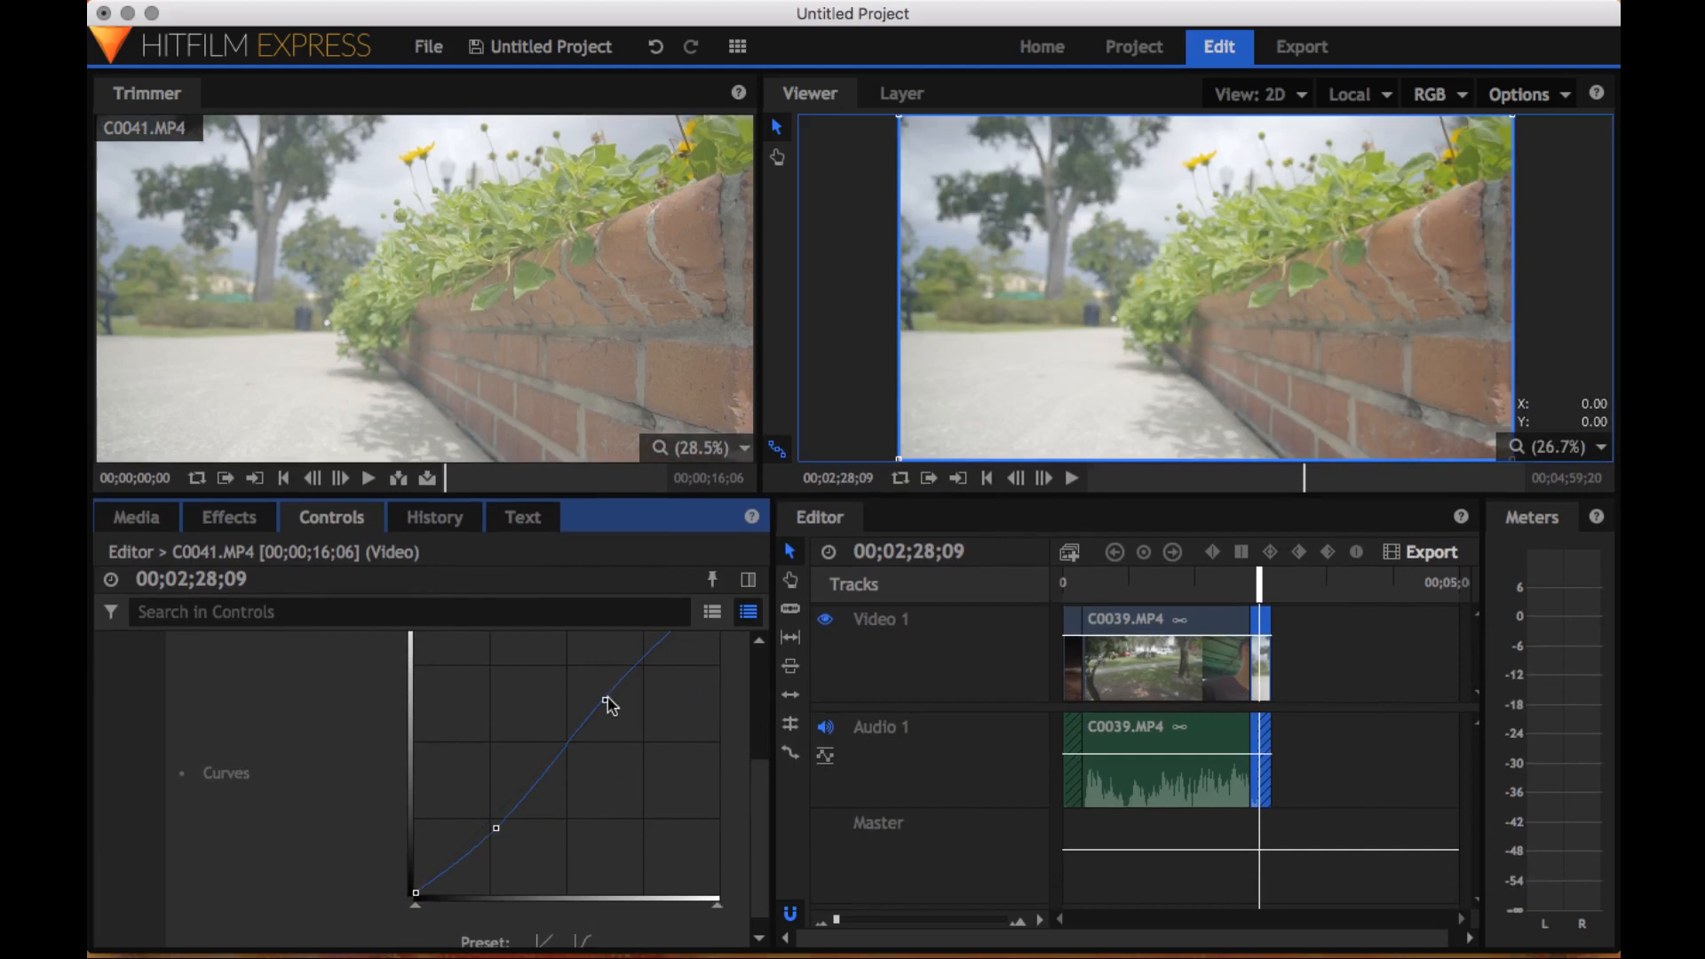
Strengthen the contrast of C0041.MP4 by raising the RGB curve's upper point and shifting its lower point toward the midtones to darken the shadows
mouse_move(606, 706)
left_mouse_down()
mouse_move(594, 683)
mouse_move(643, 719)
mouse_move(610, 685)
left_mouse_up()
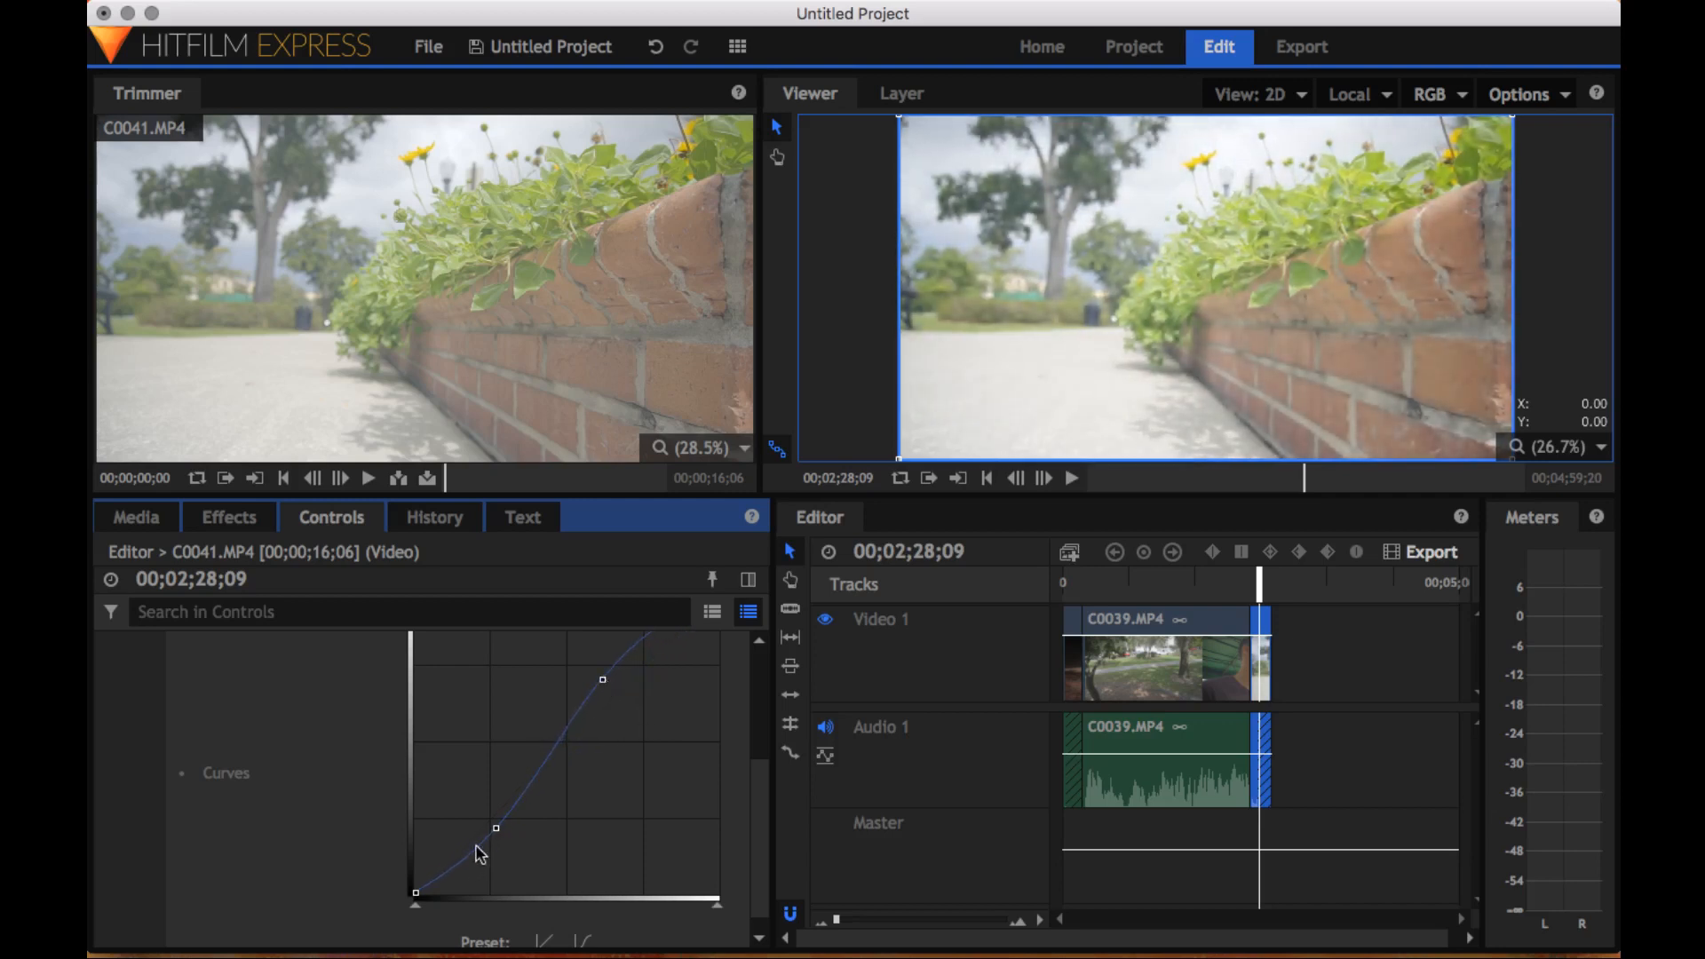
left_click_drag(496, 828, 529, 838)
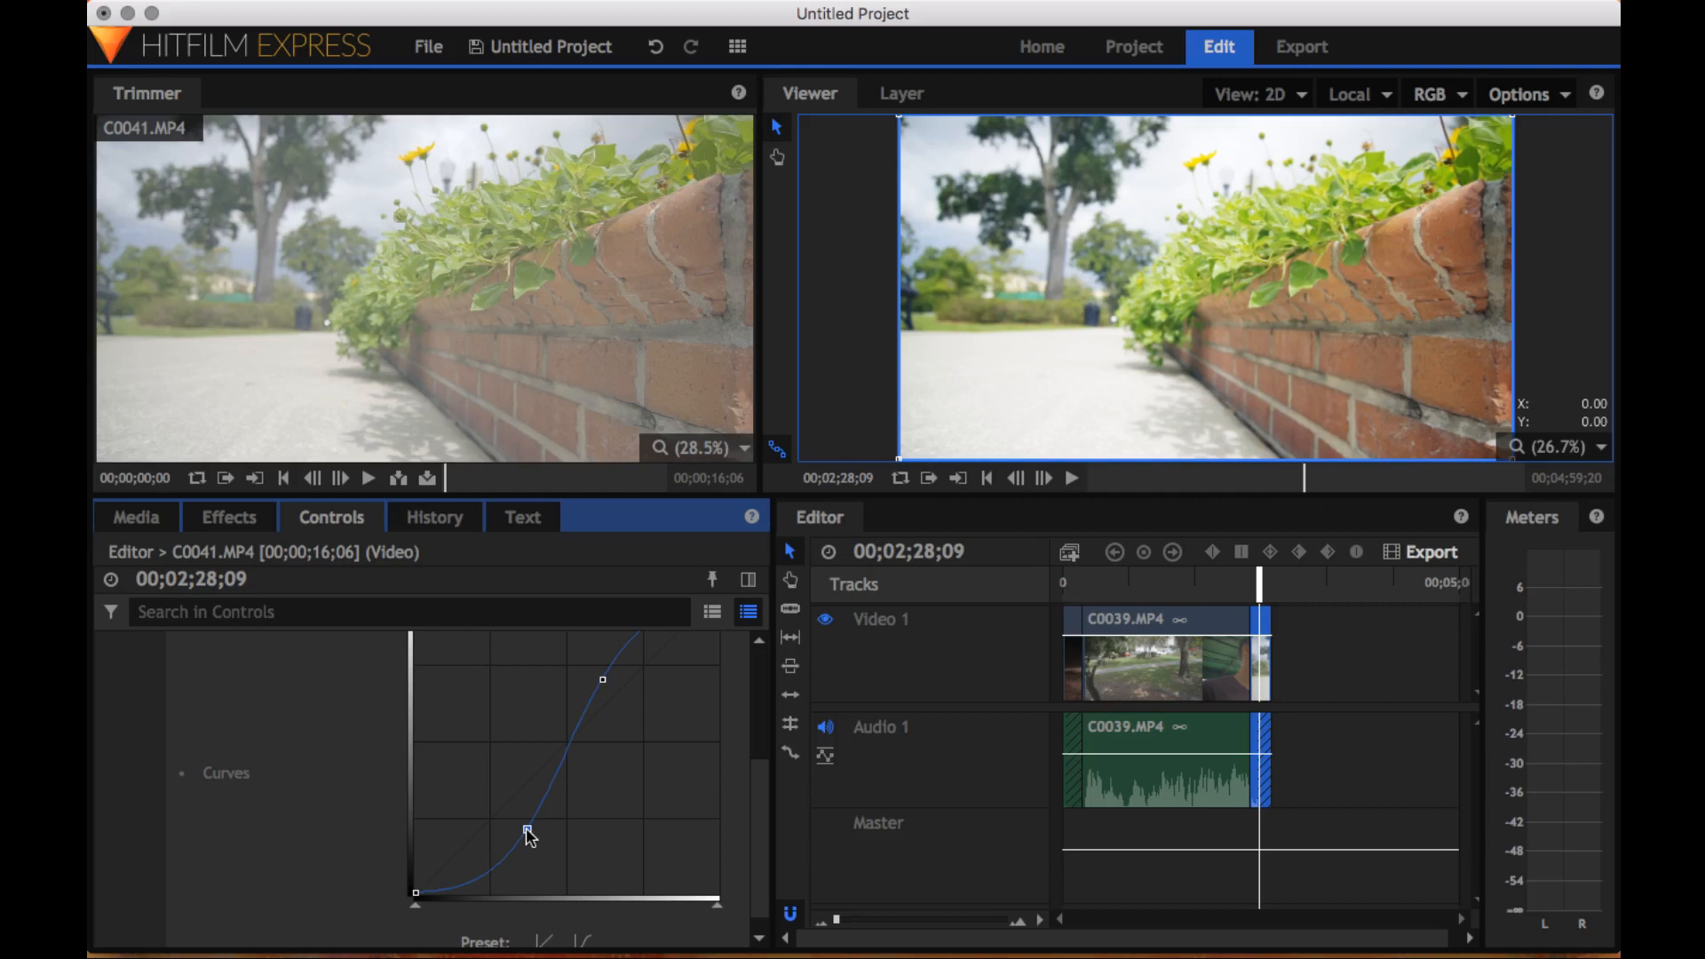
mouse_move(528, 830)
left_mouse_down()
mouse_move(532, 816)
mouse_move(495, 864)
mouse_move(552, 855)
mouse_move(571, 791)
mouse_move(529, 803)
mouse_move(481, 752)
mouse_move(545, 824)
mouse_move(540, 811)
left_mouse_up()
left_click_drag(540, 812, 538, 803)
scroll(604, 684, "up", 5)
scroll(604, 684, "down", 5)
scroll(604, 684, "up", 2)
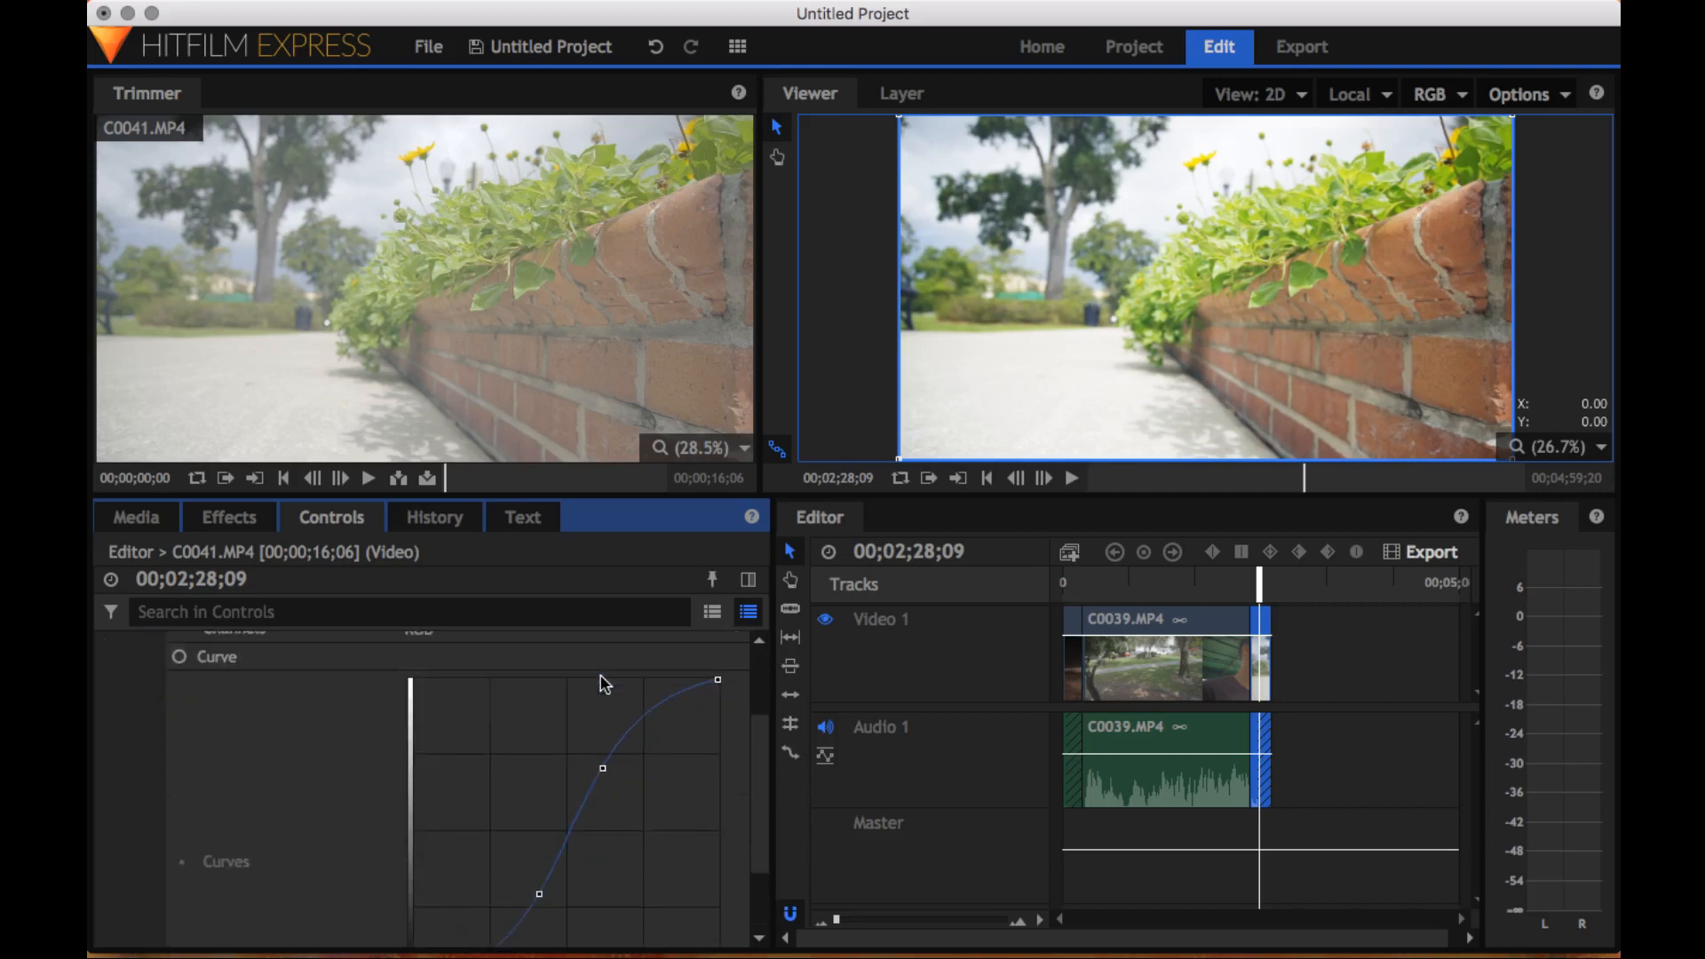
mouse_move(606, 754)
left_mouse_down()
mouse_move(604, 734)
mouse_move(580, 781)
mouse_move(605, 772)
left_mouse_up()
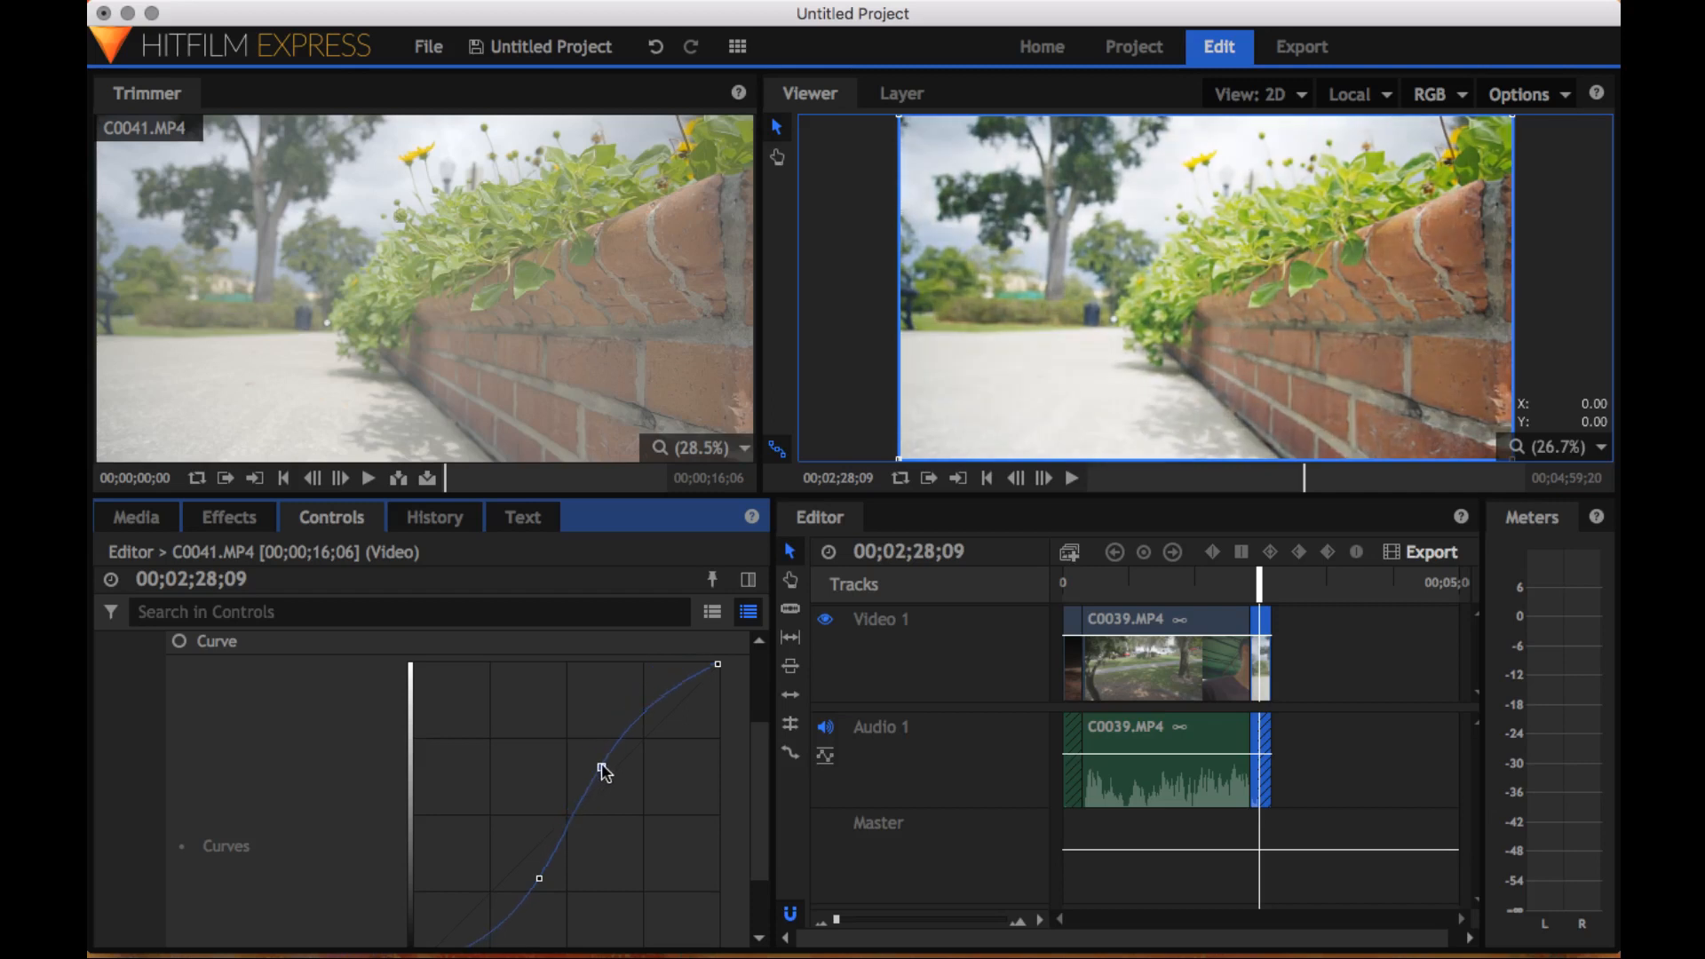
left_click_drag(608, 756, 616, 756)
Unlink the C0038.MP4 clip's audio from its video and remove that audio from the Audio 1 track
left_click_drag(1259, 577, 1236, 580)
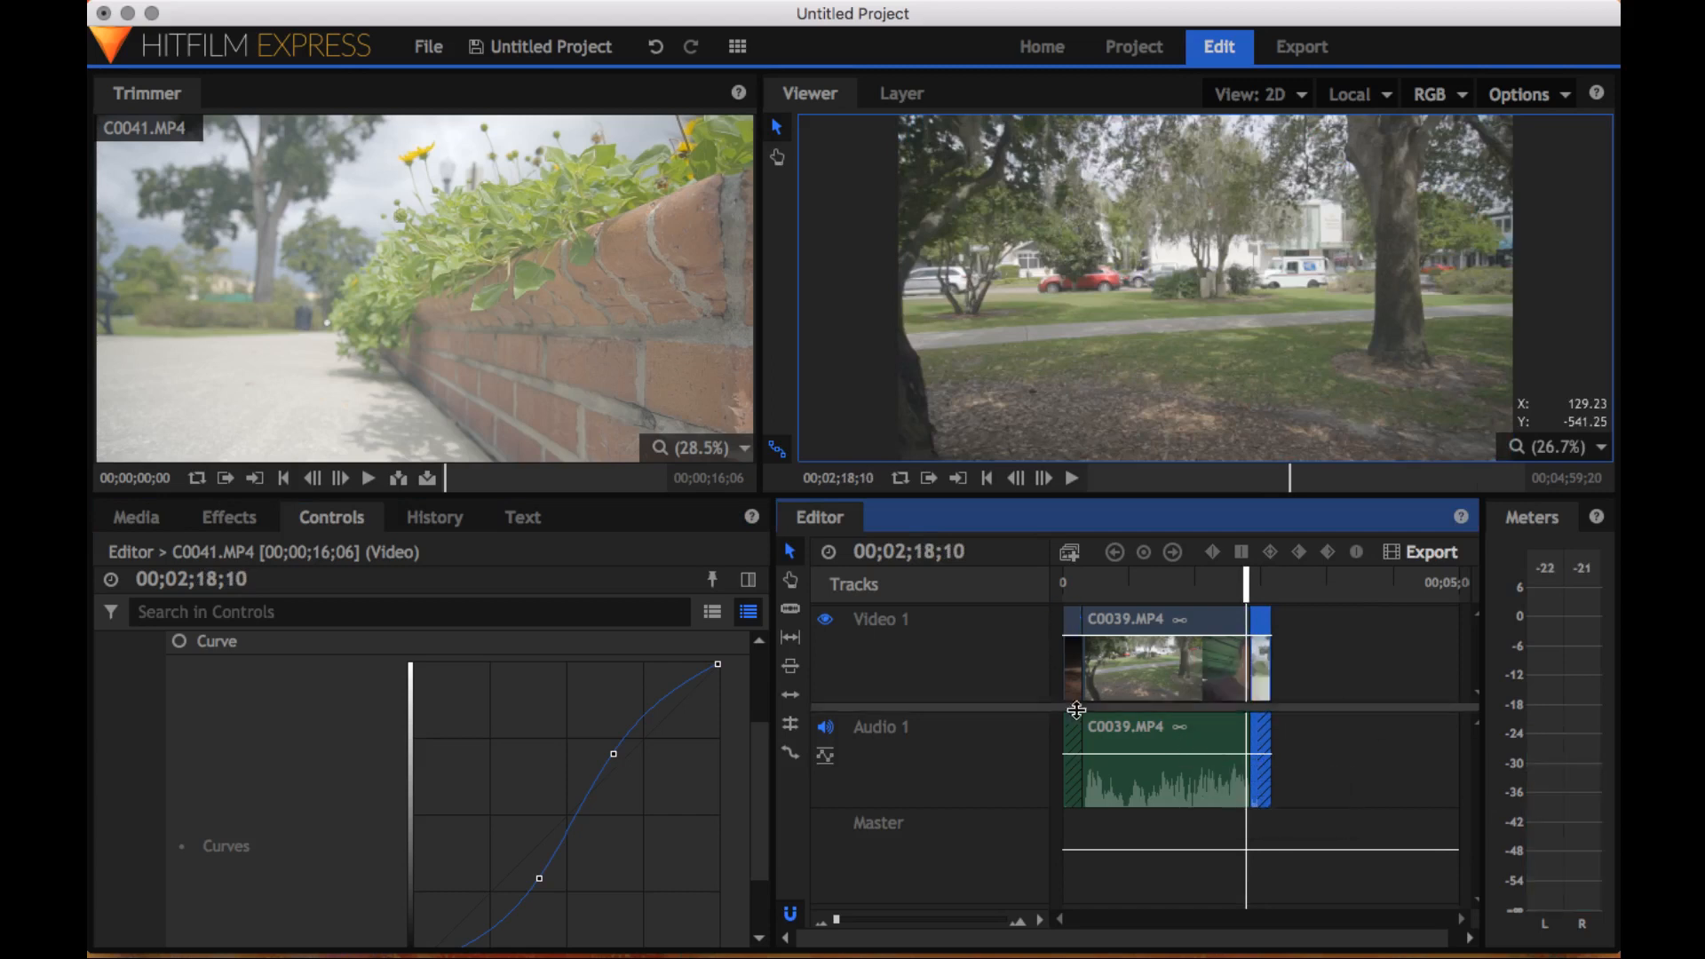
left_click(1074, 621)
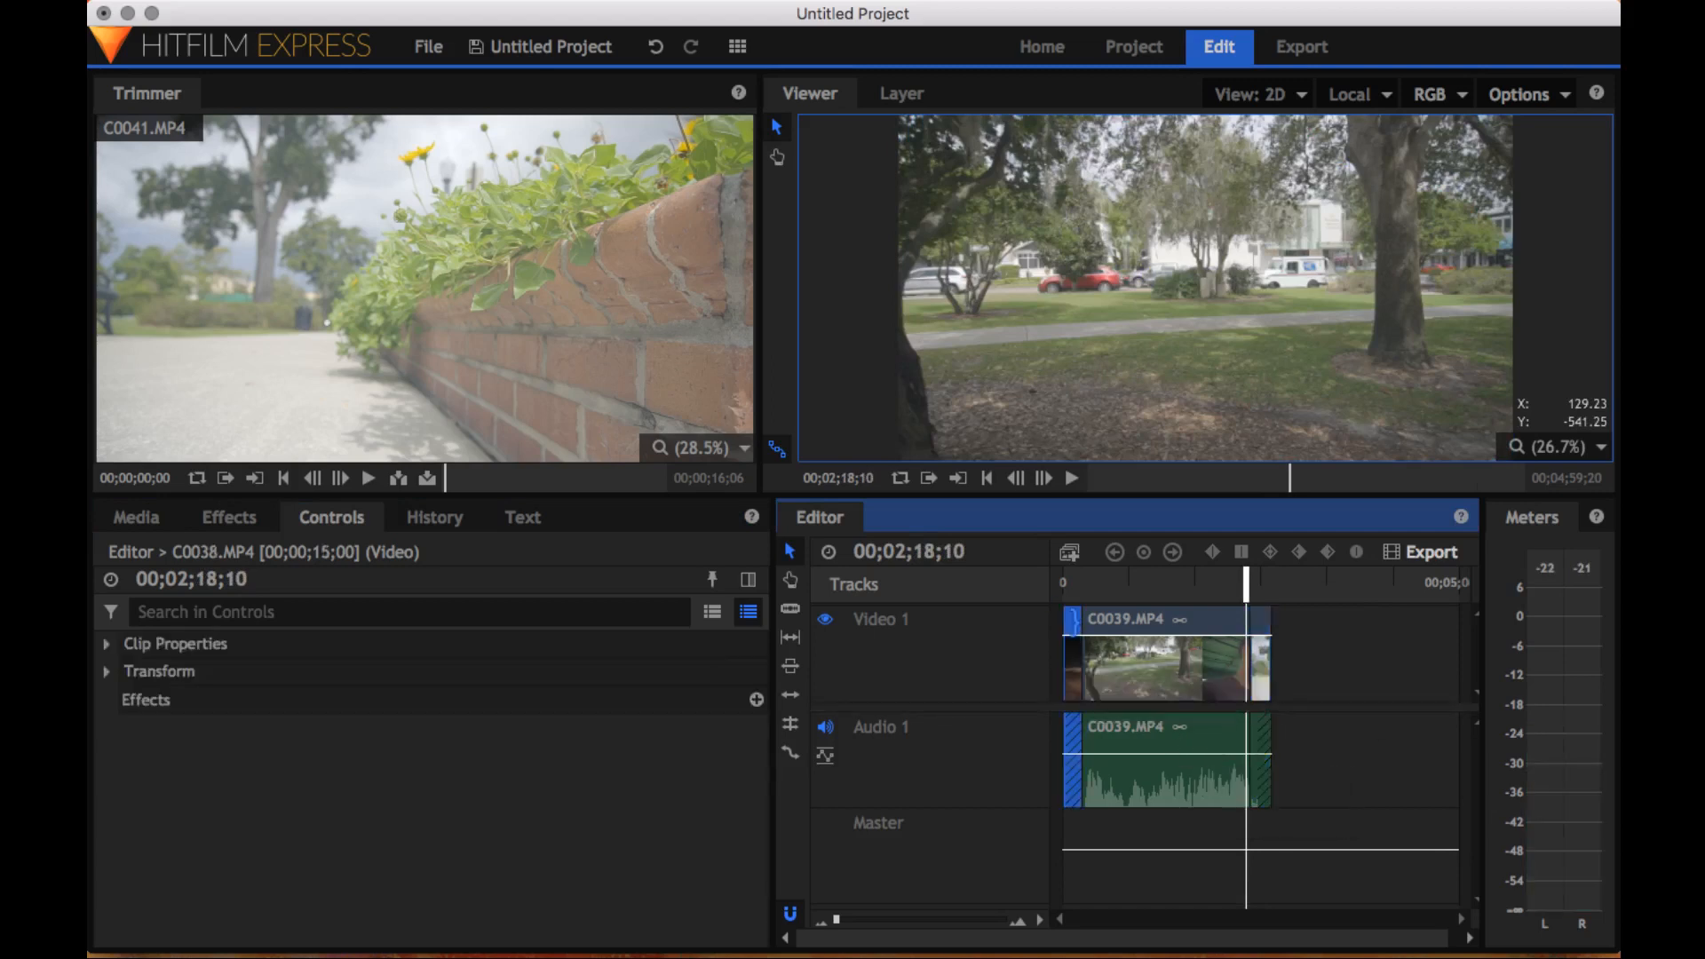
left_click(1068, 586)
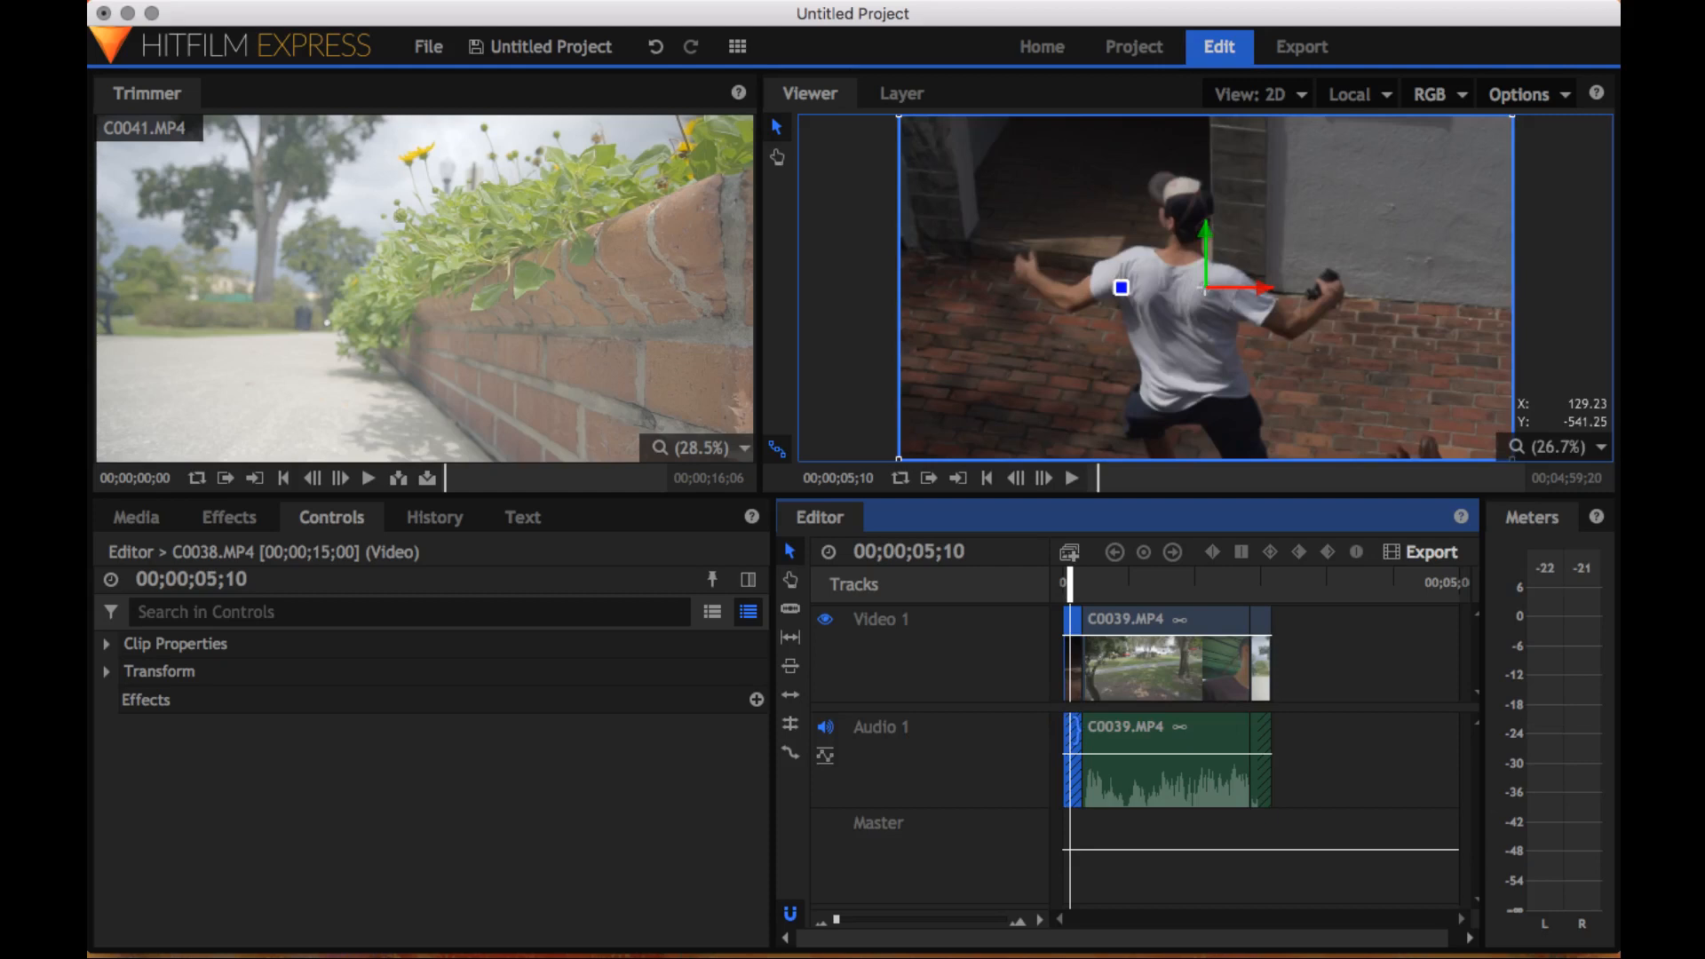
right_click(1074, 730)
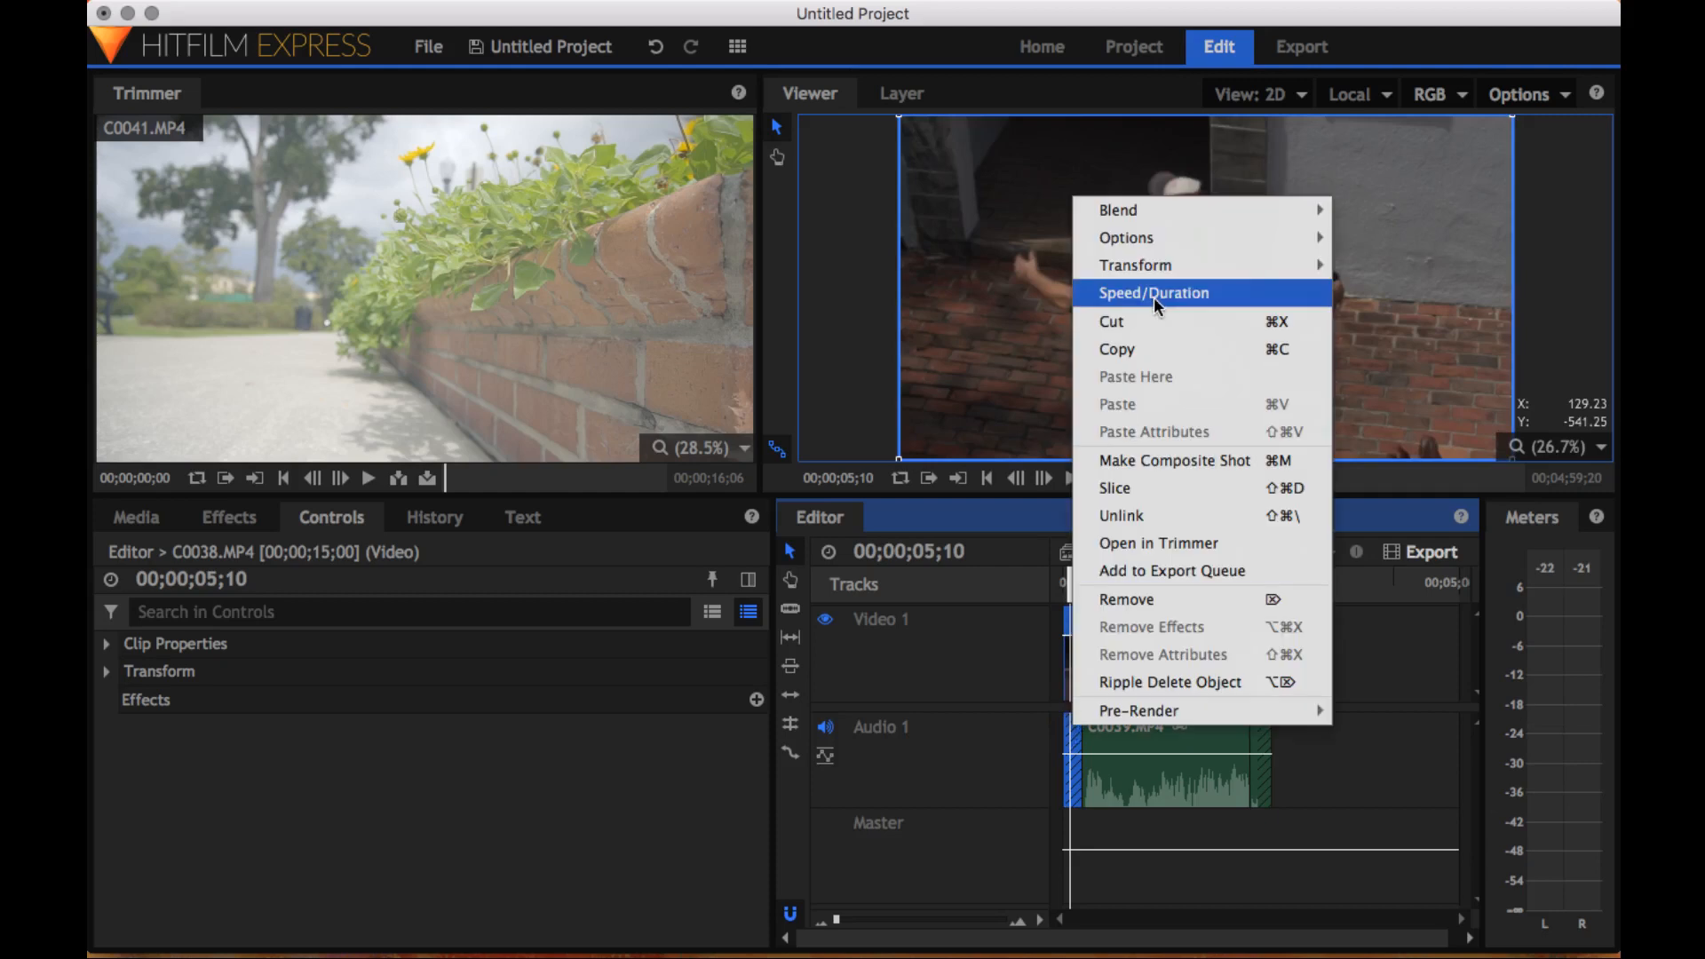
left_click(1124, 515)
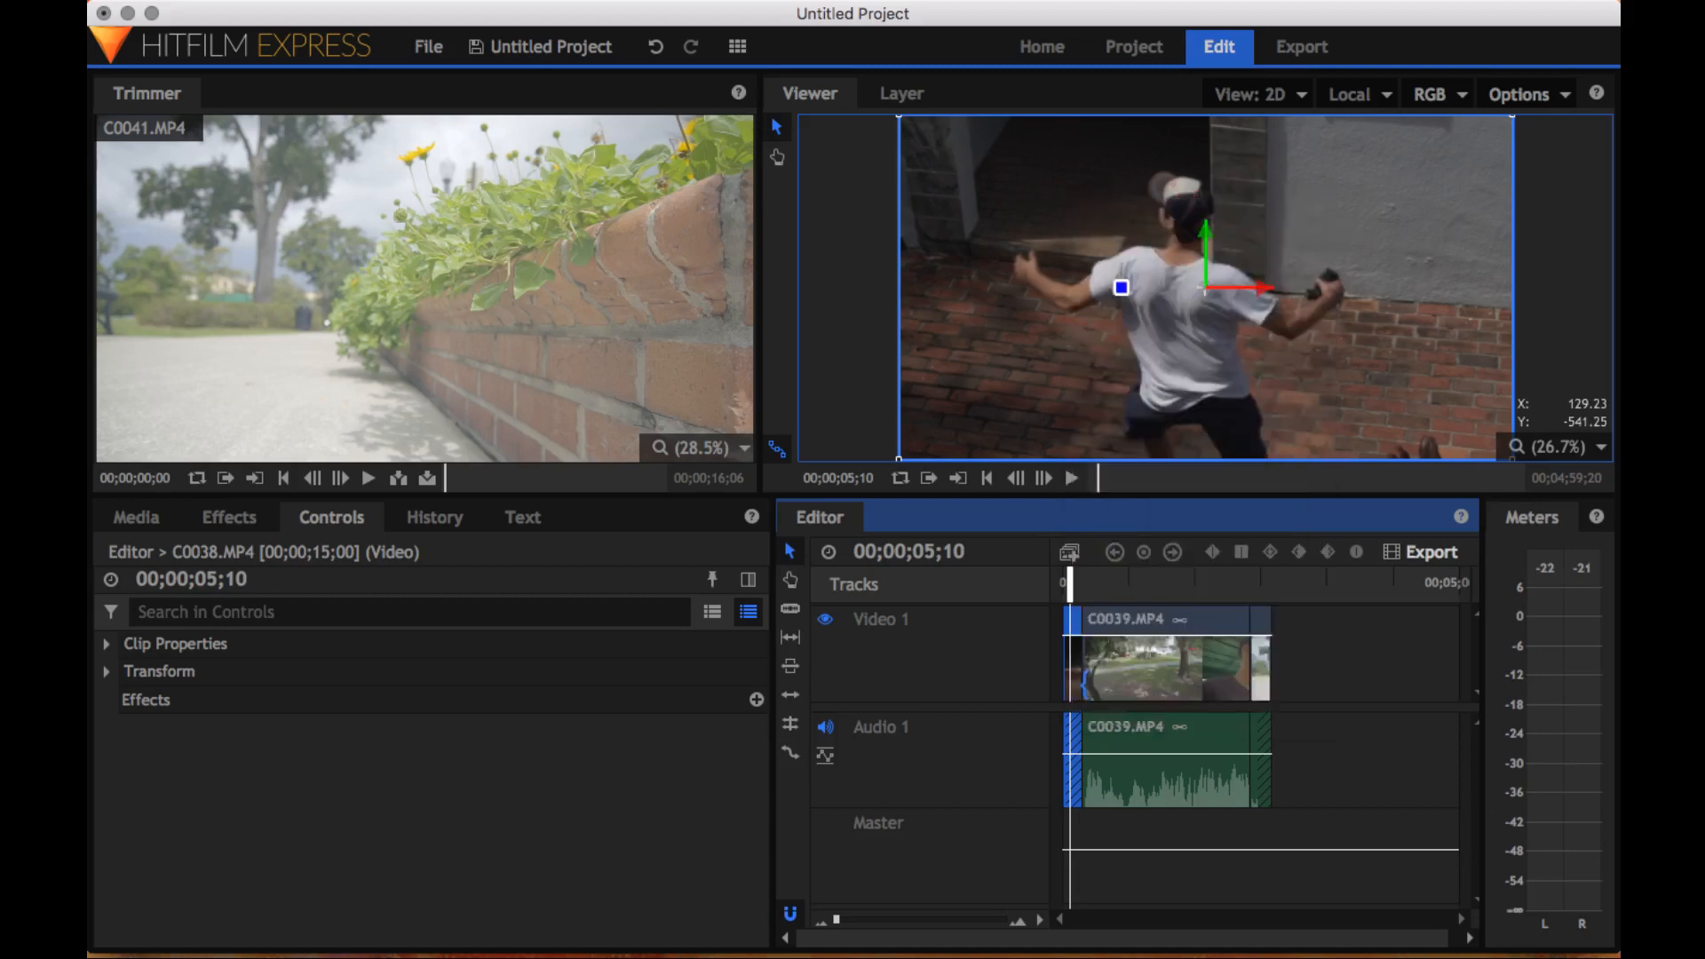
right_click(1076, 737)
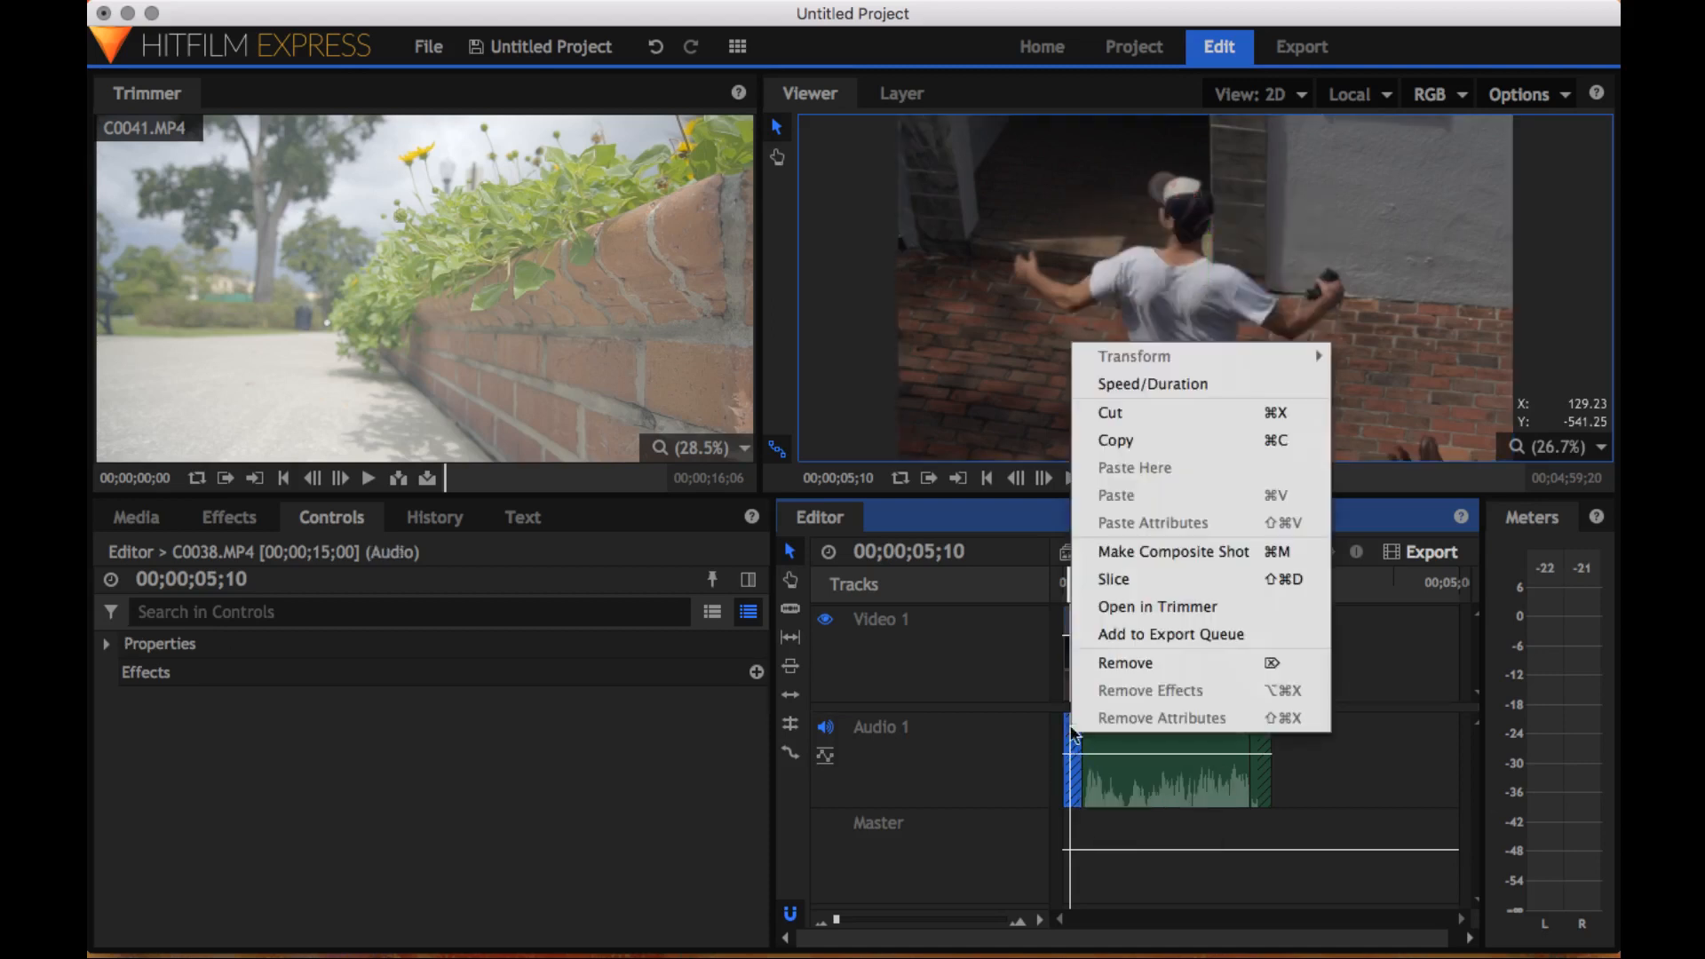
left_click(1117, 663)
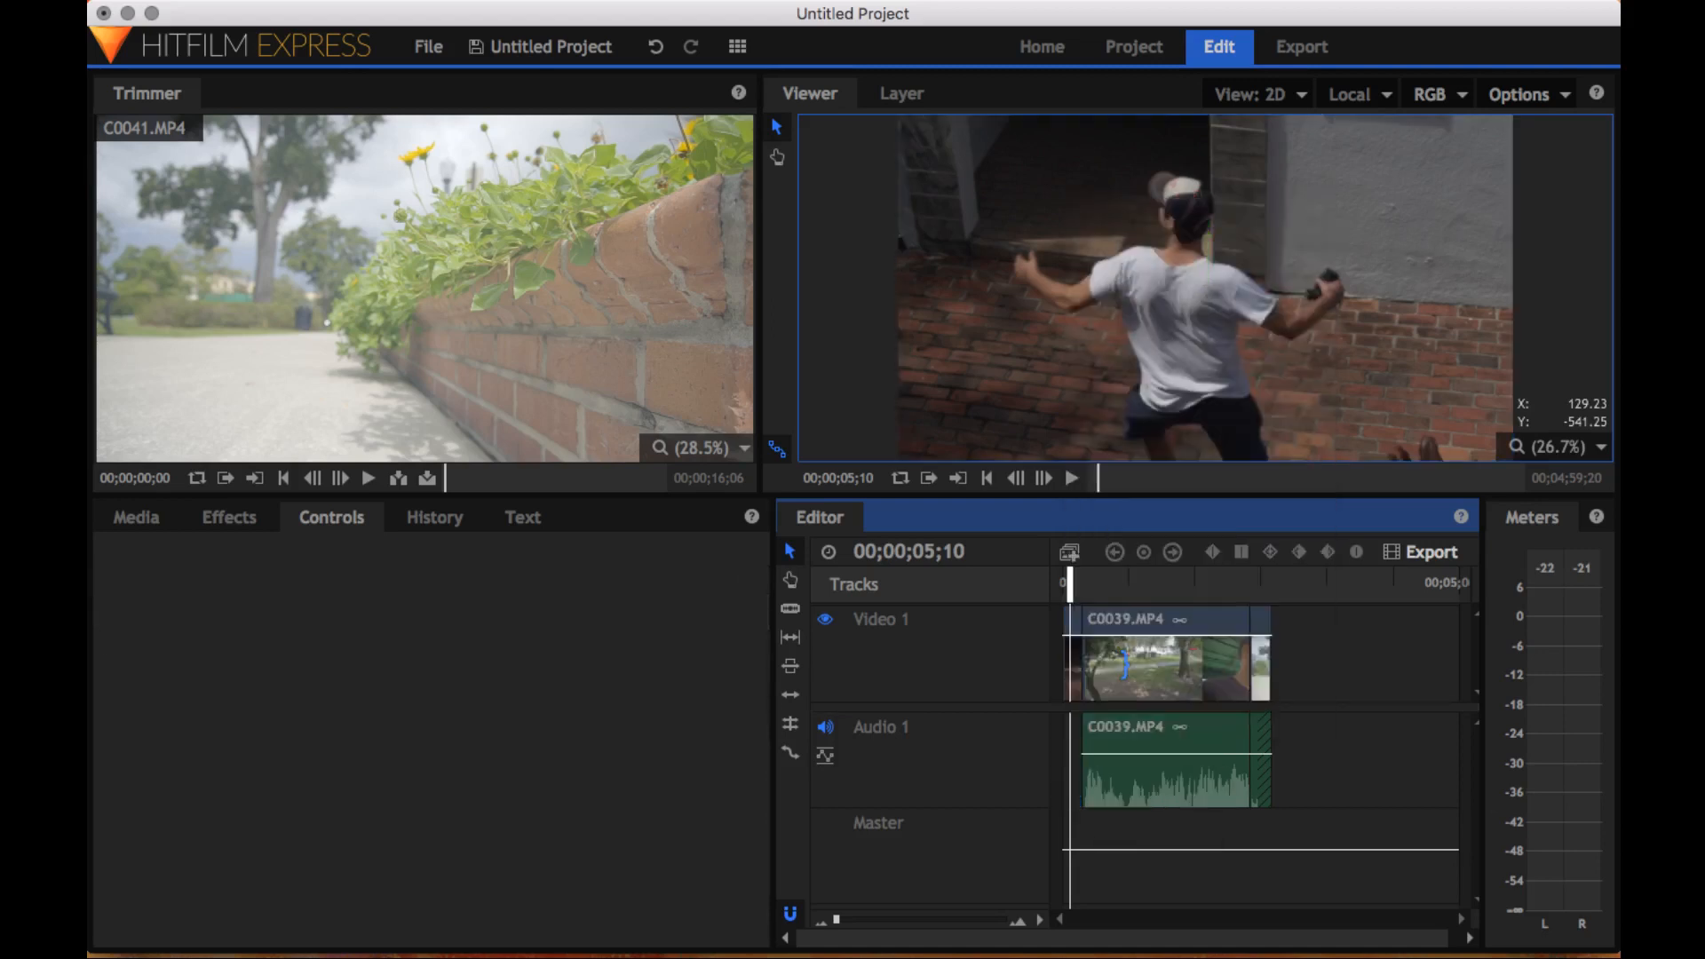
Unlink the C0041.MP4 clip's audio from its video on the timeline
left_click(1261, 728)
right_click(1265, 728)
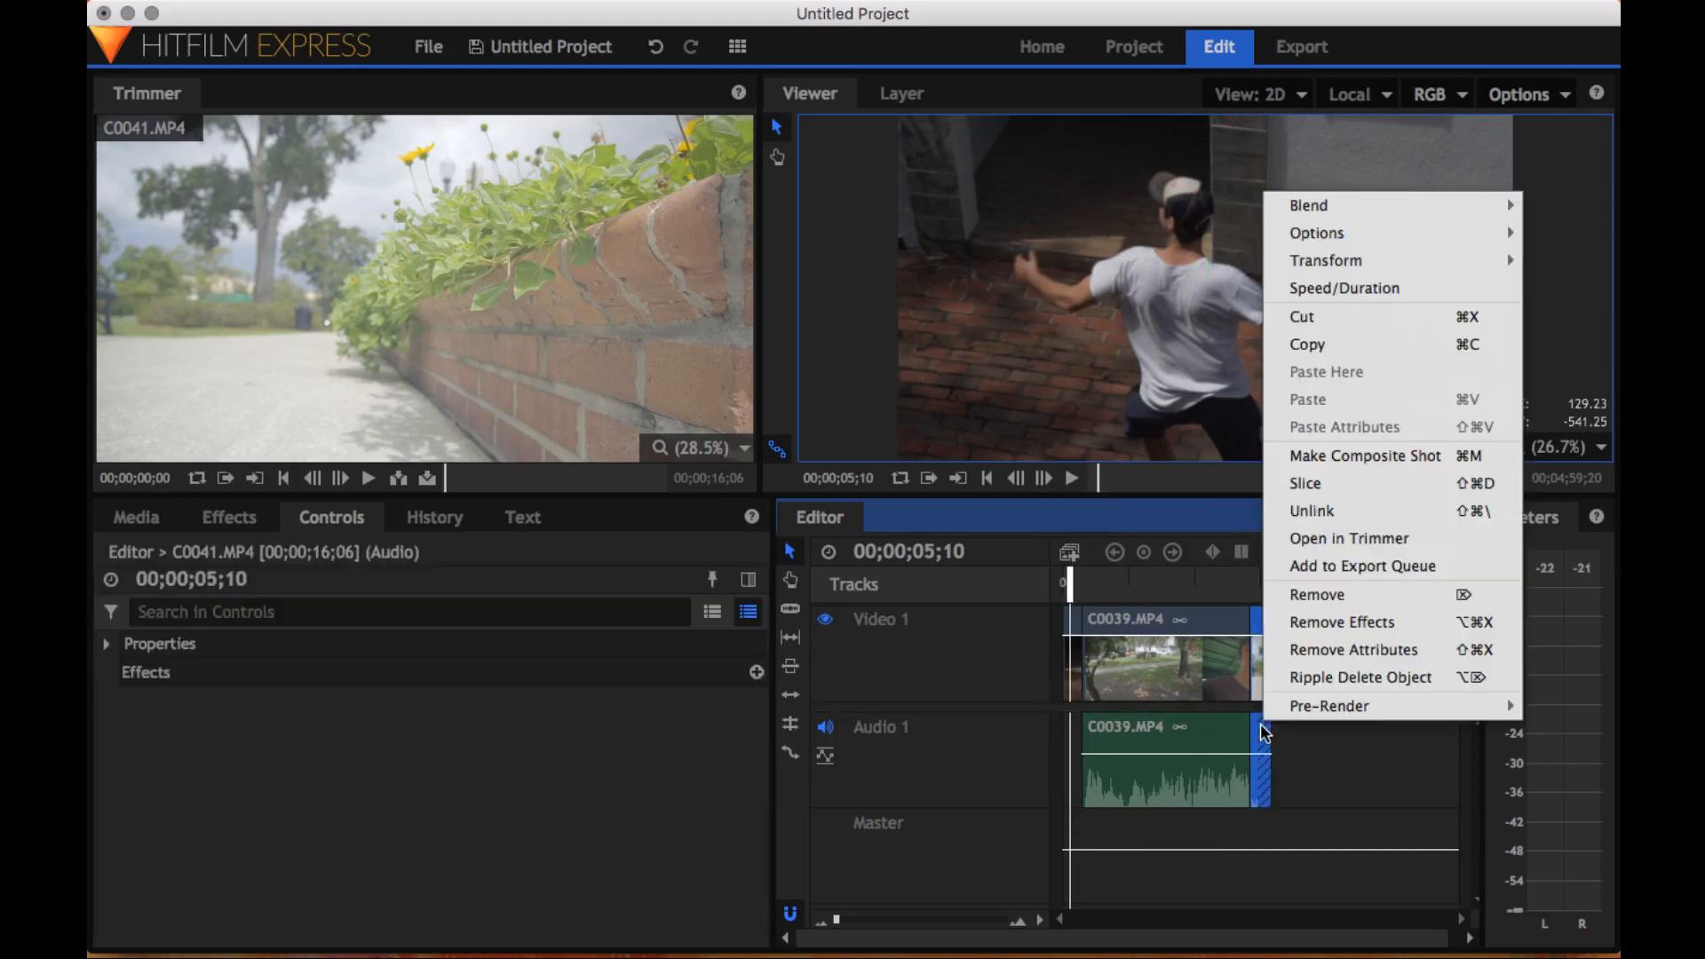
left_click(1300, 520)
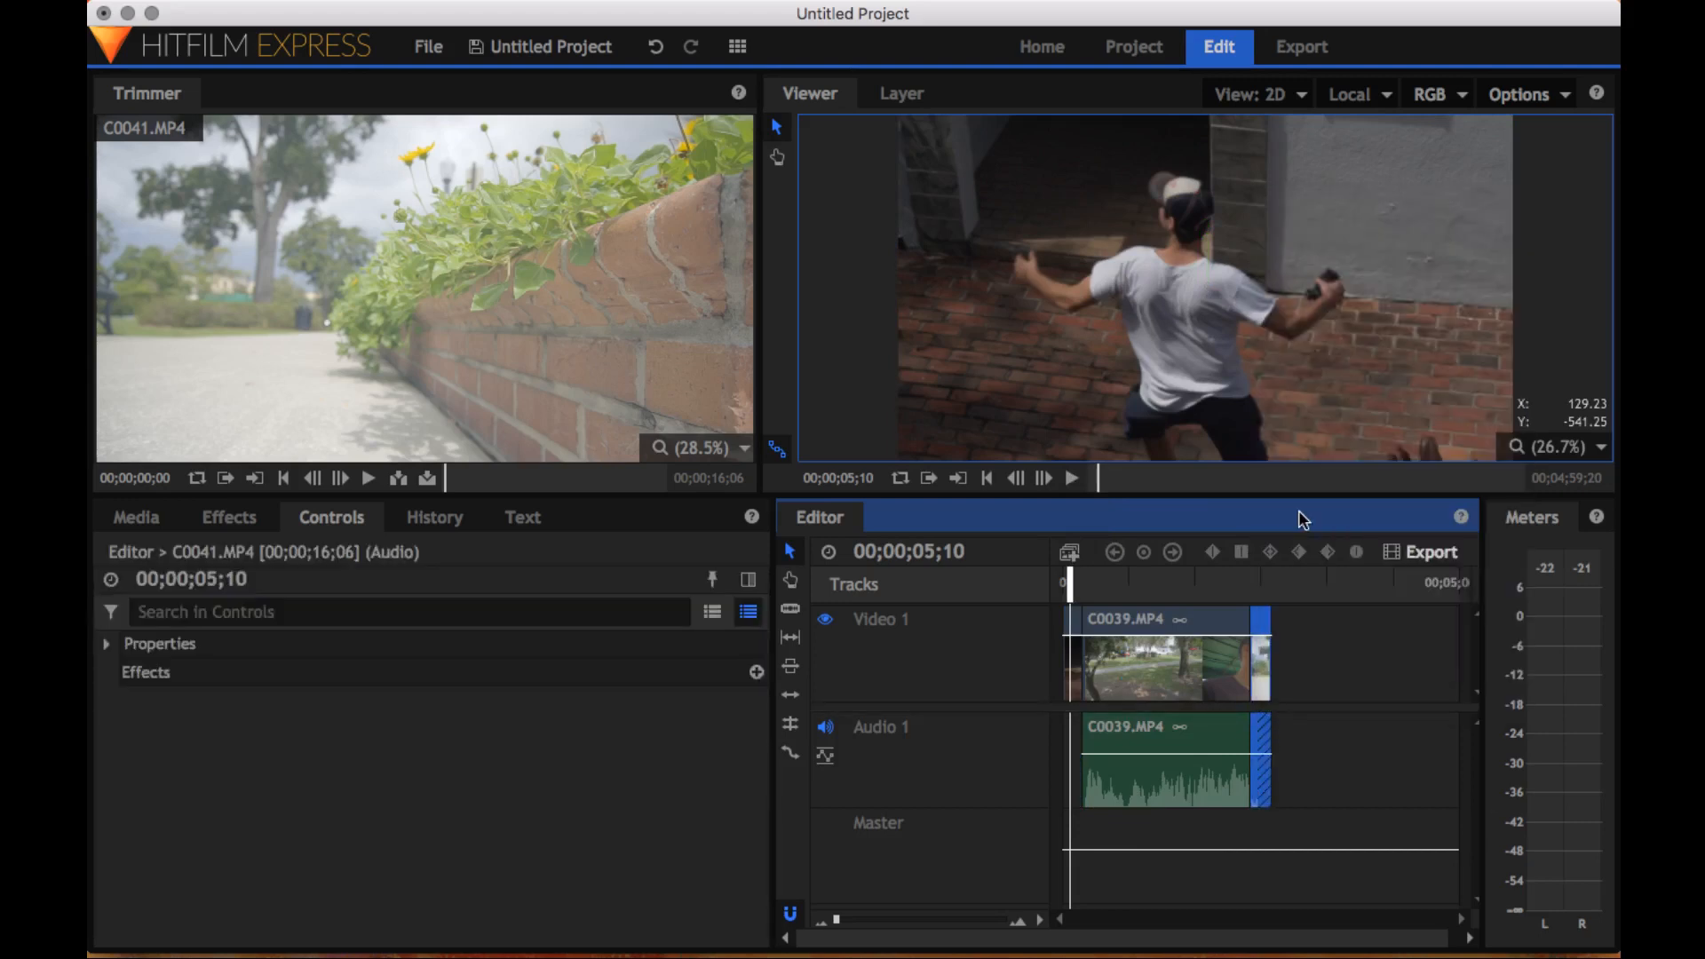
right_click(1260, 733)
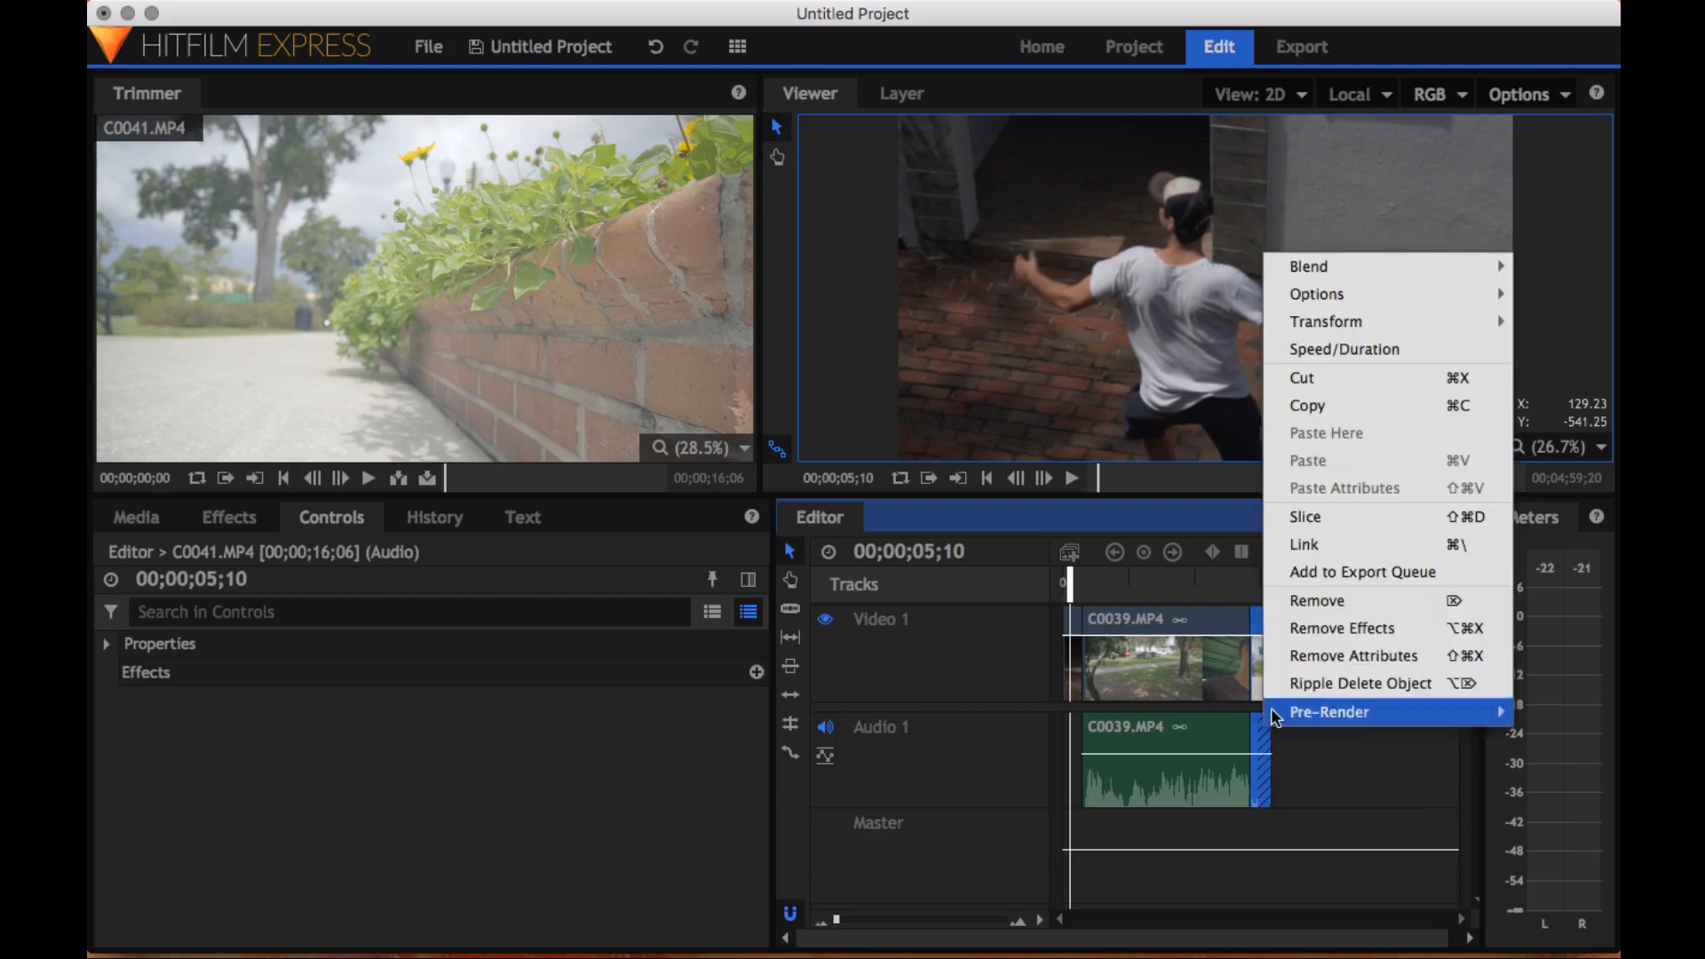
left_click(1318, 605)
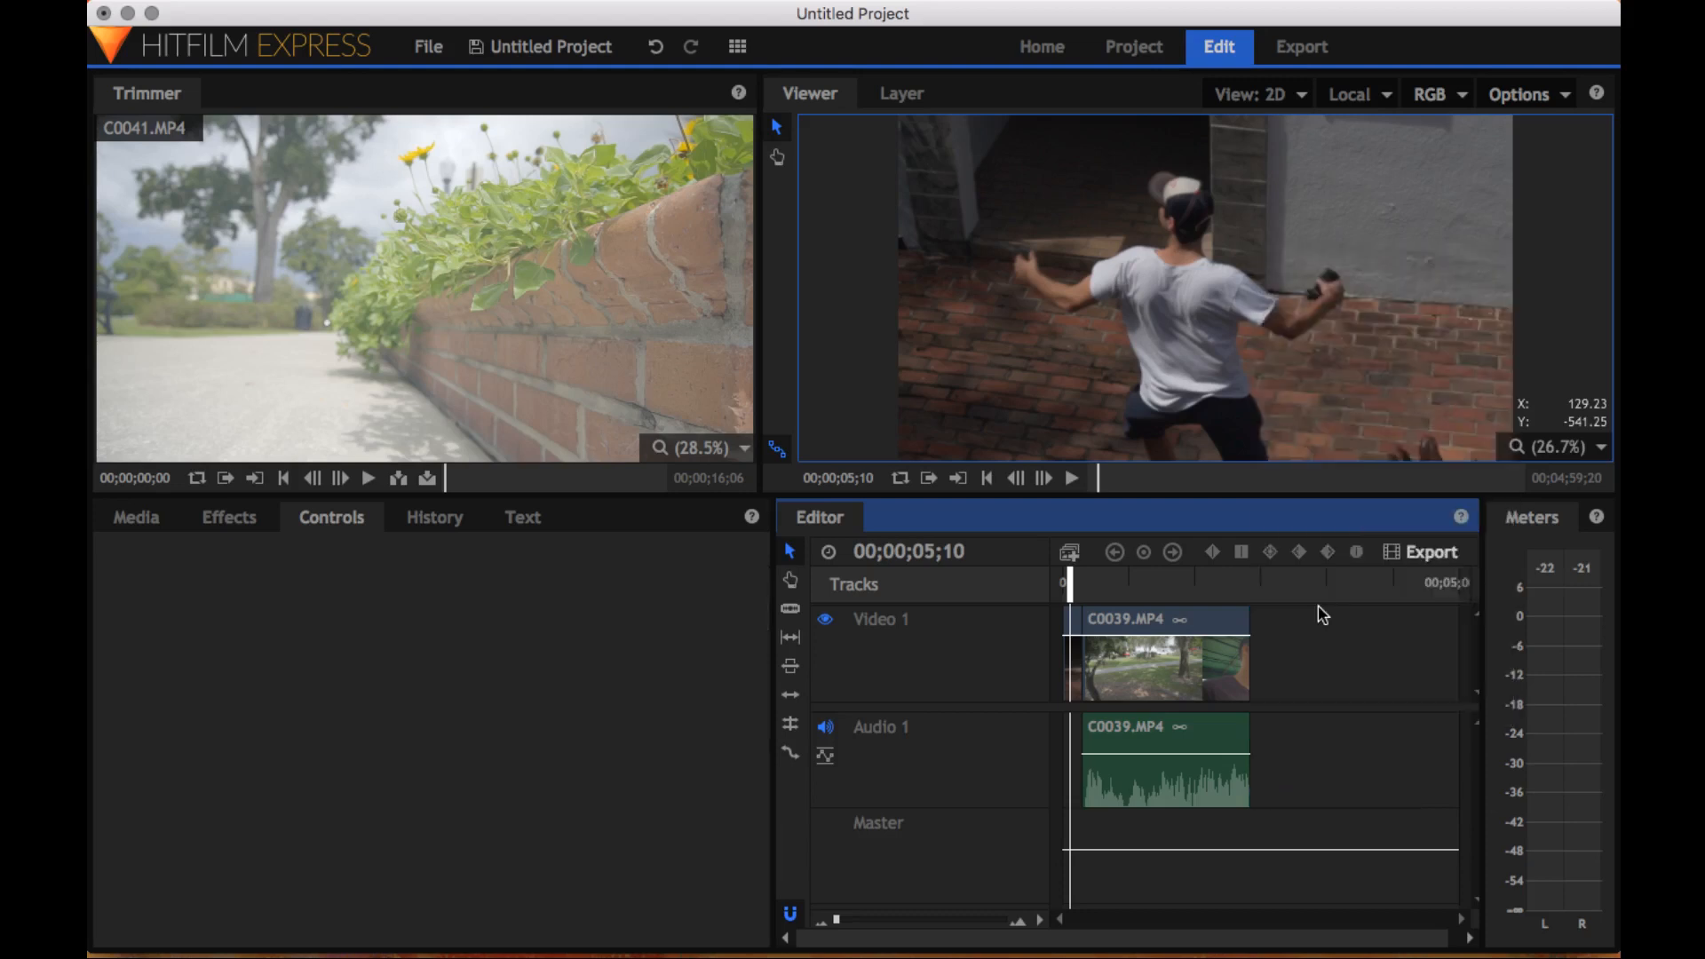
left_click(655, 46)
Remove only the C0041.MP4 clip's unlinked audio from the Audio 1 track, keeping its video
left_click(1270, 734)
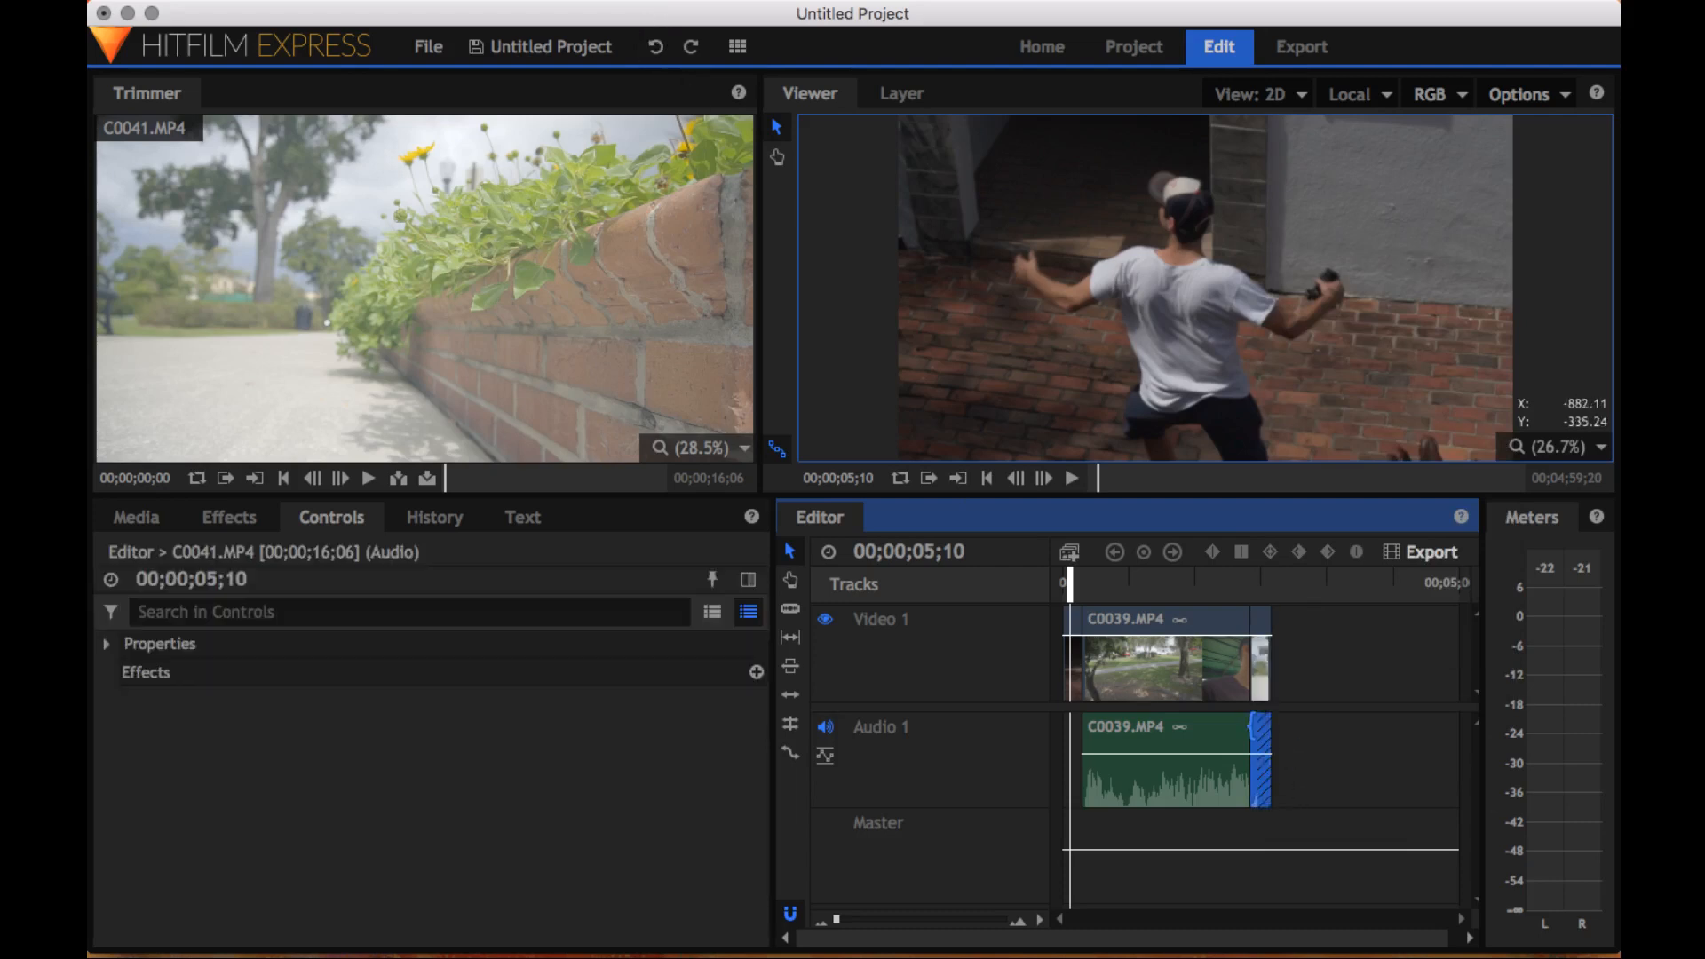
right_click(1267, 734)
left_click(1299, 634)
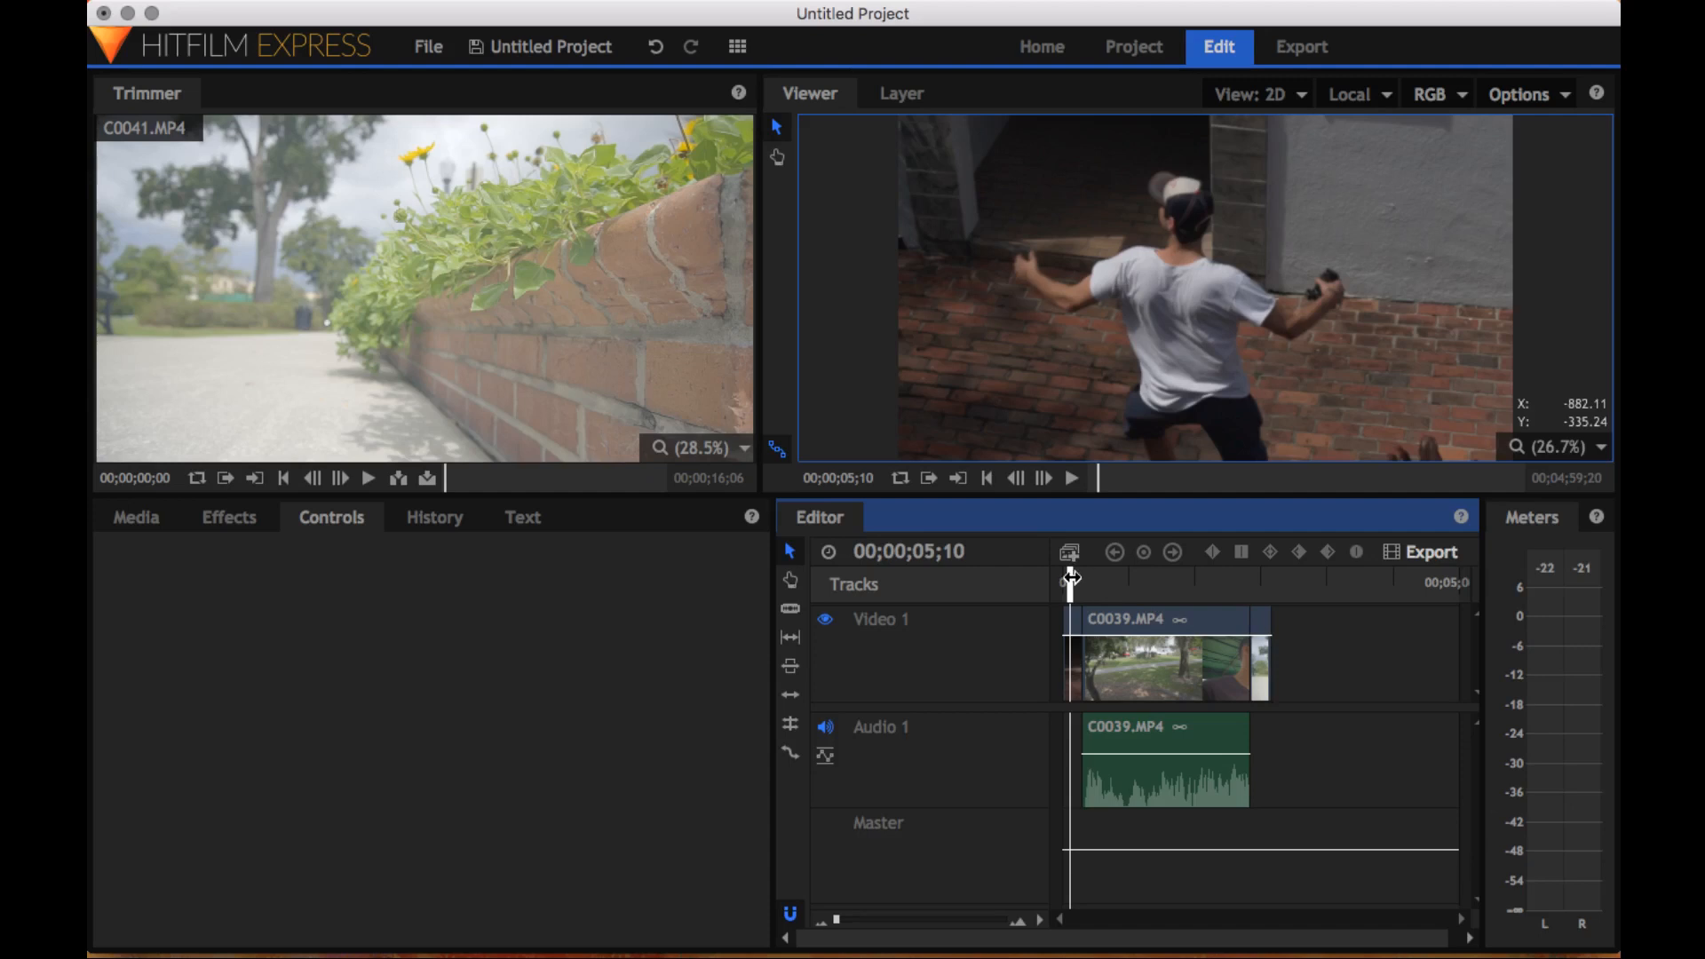
Position the playhead at the first frame of the C0041.MP4 clip and play the color-corrected footage to its end
left_click_drag(1092, 578, 1252, 579)
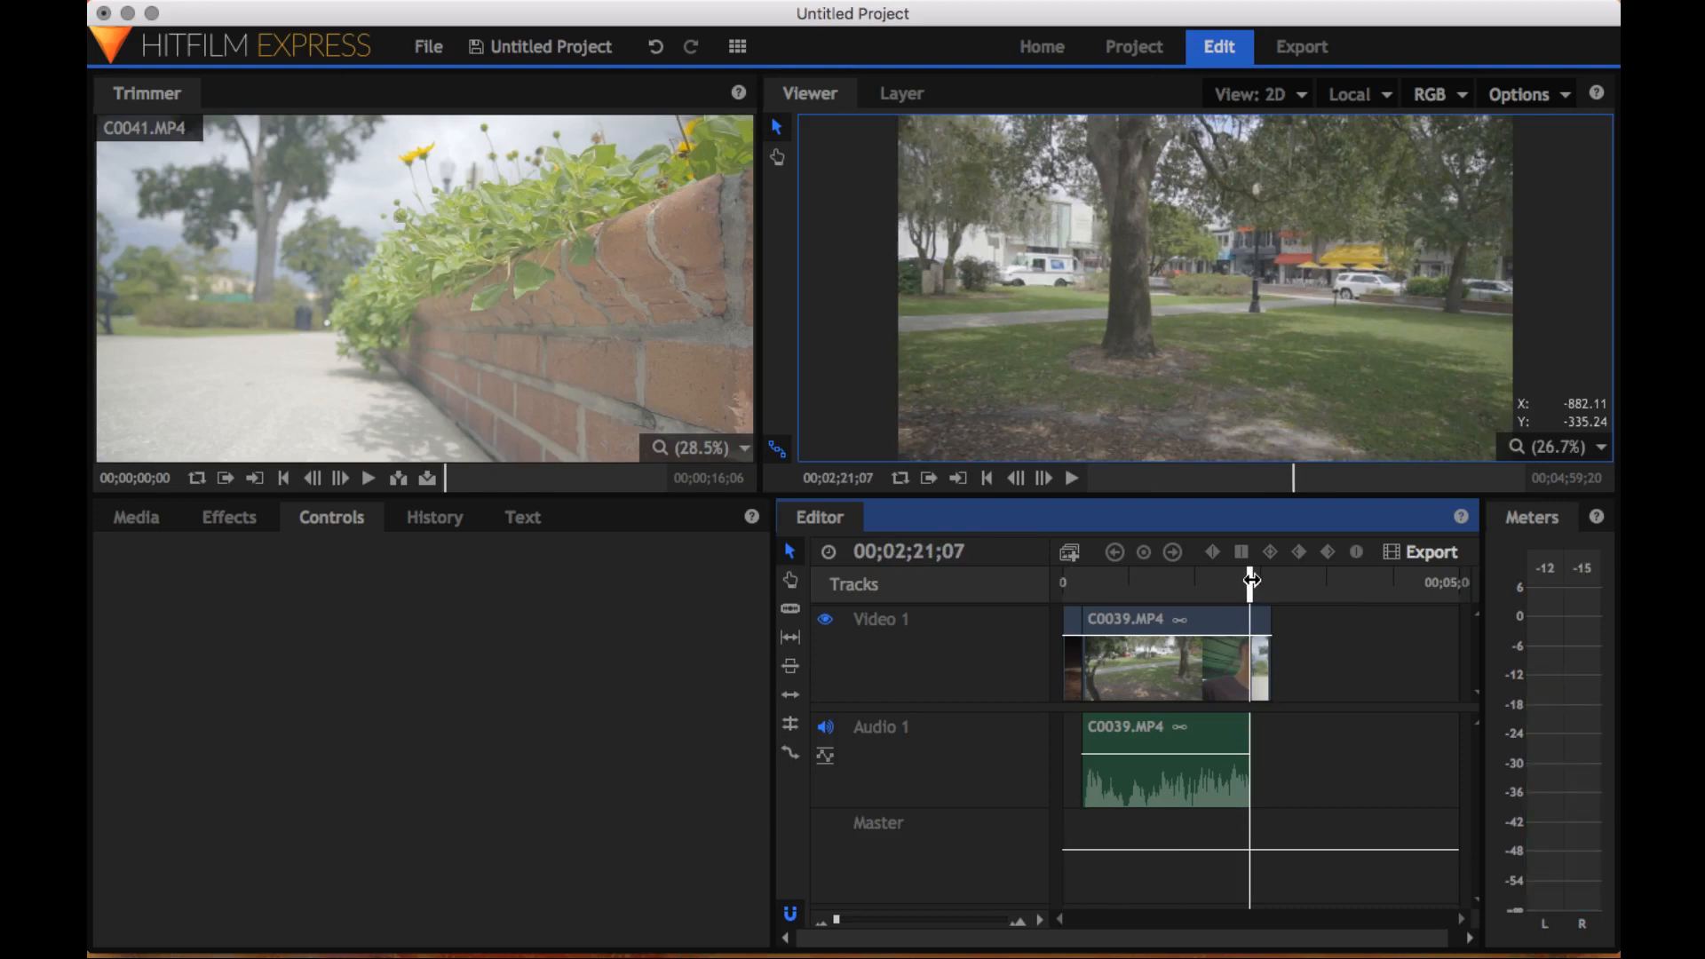
key("Right")
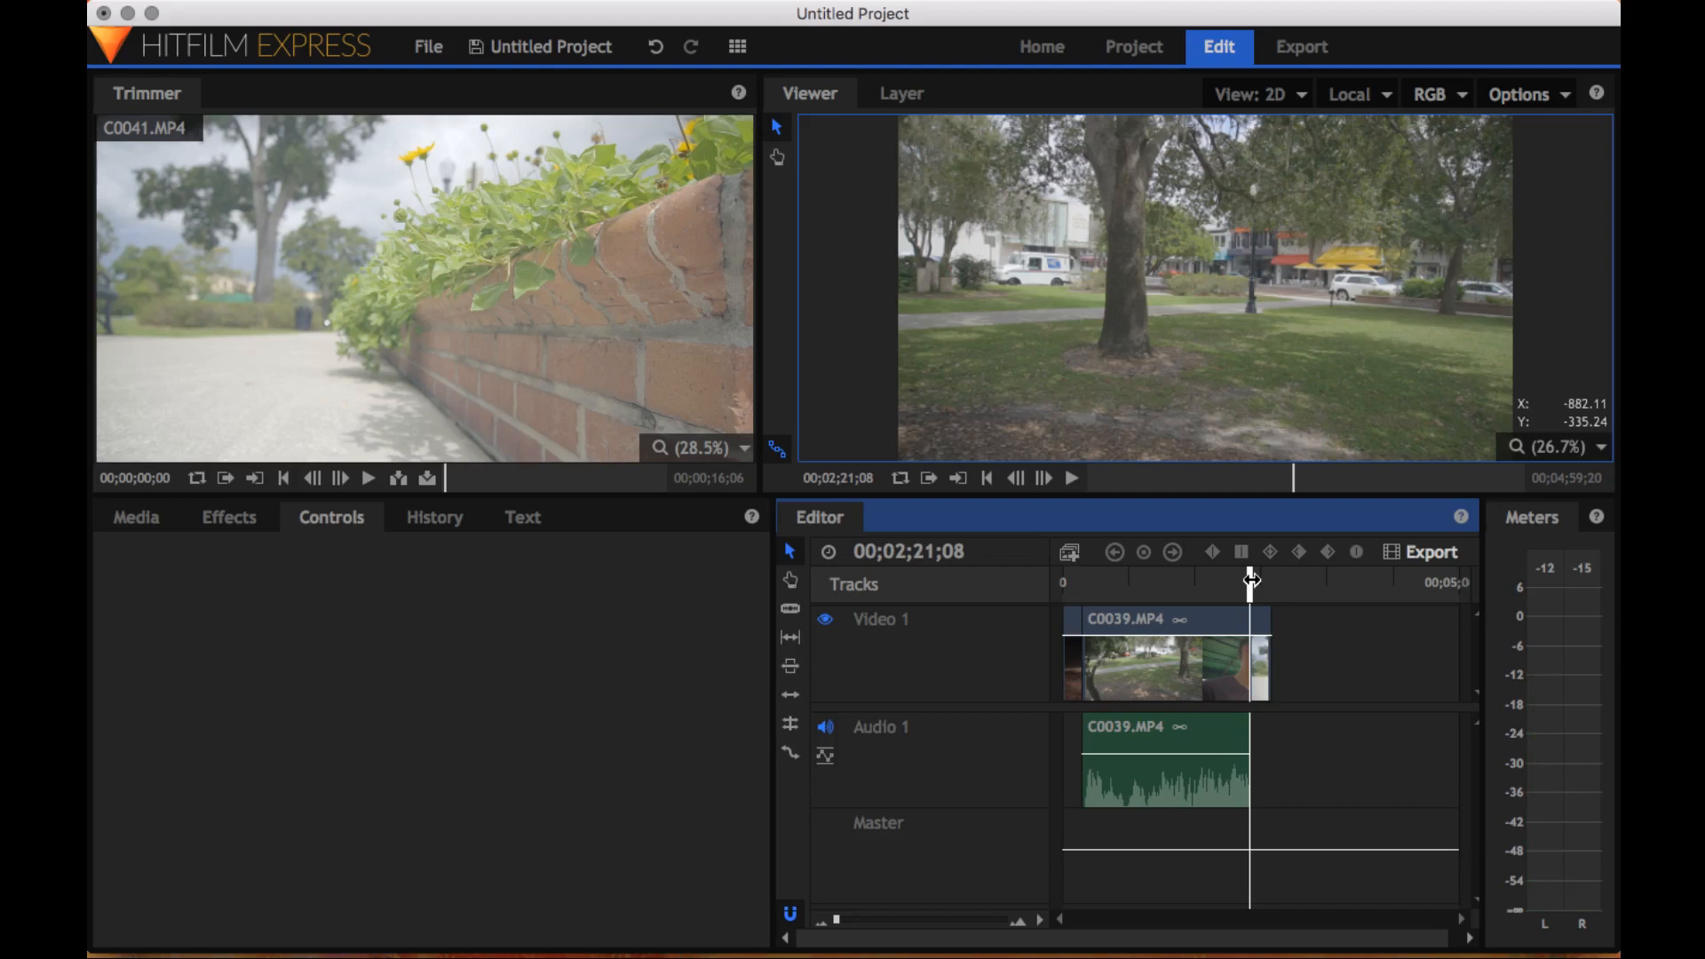
key("Right")
key("Right")
key("Right")
key("Right")
key("Right")
key("Right")
key("Right")
key("Right")
key("Left")
key("Right")
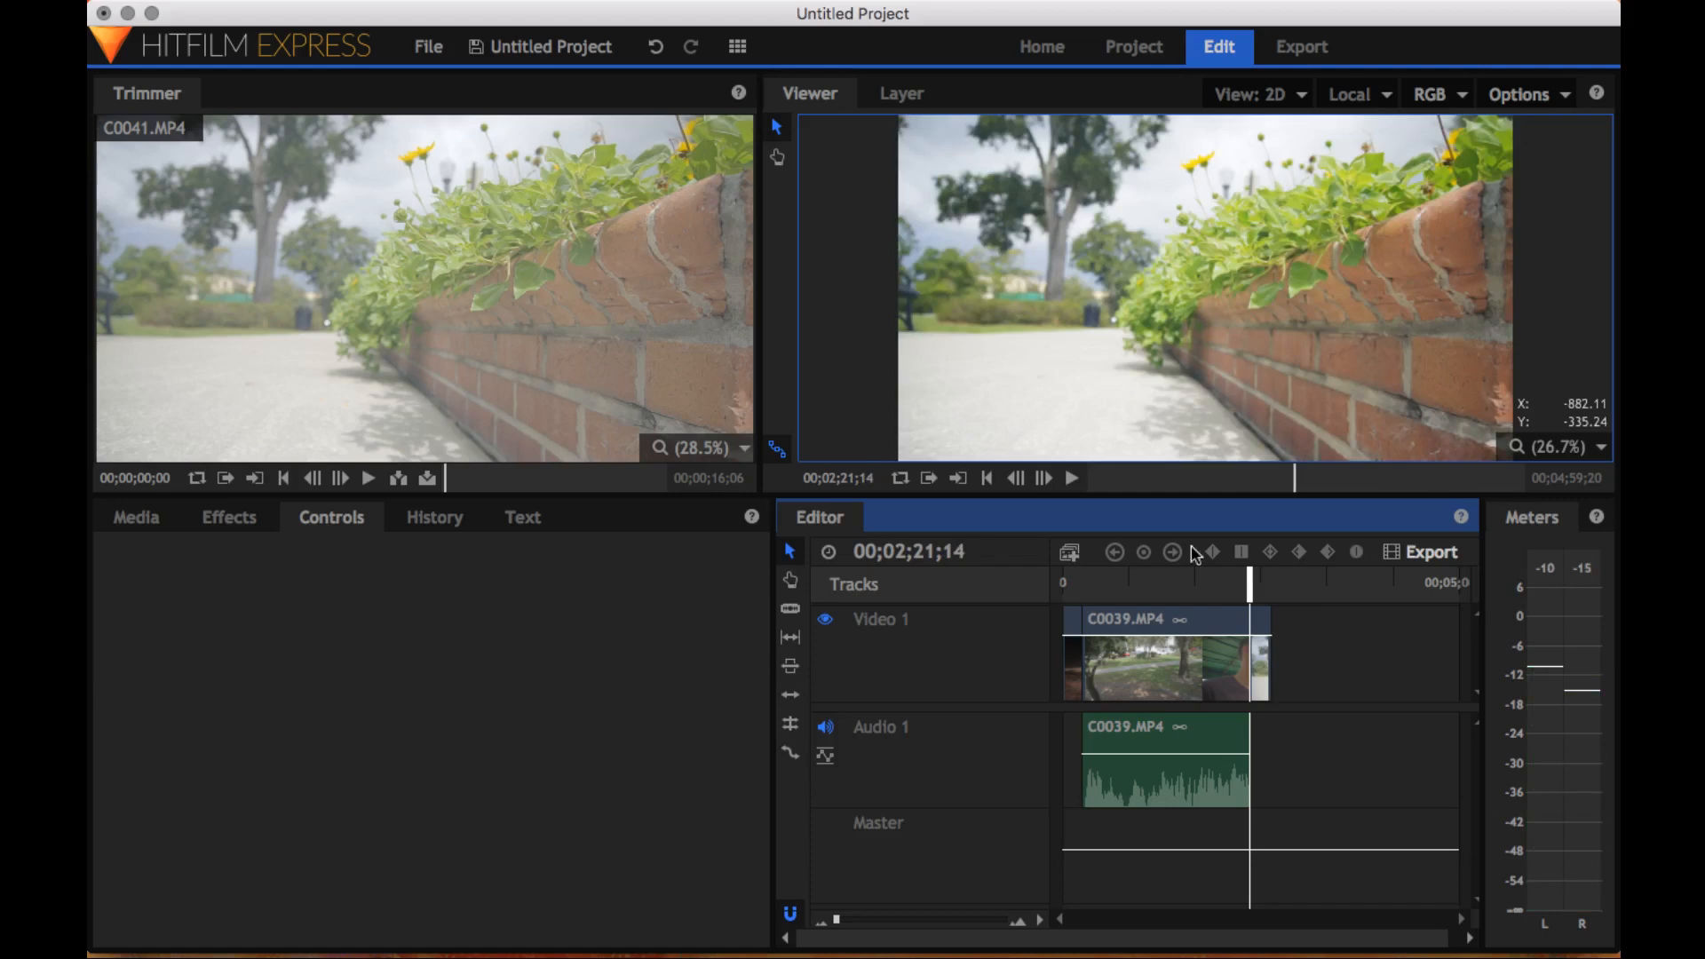
left_click(1073, 478)
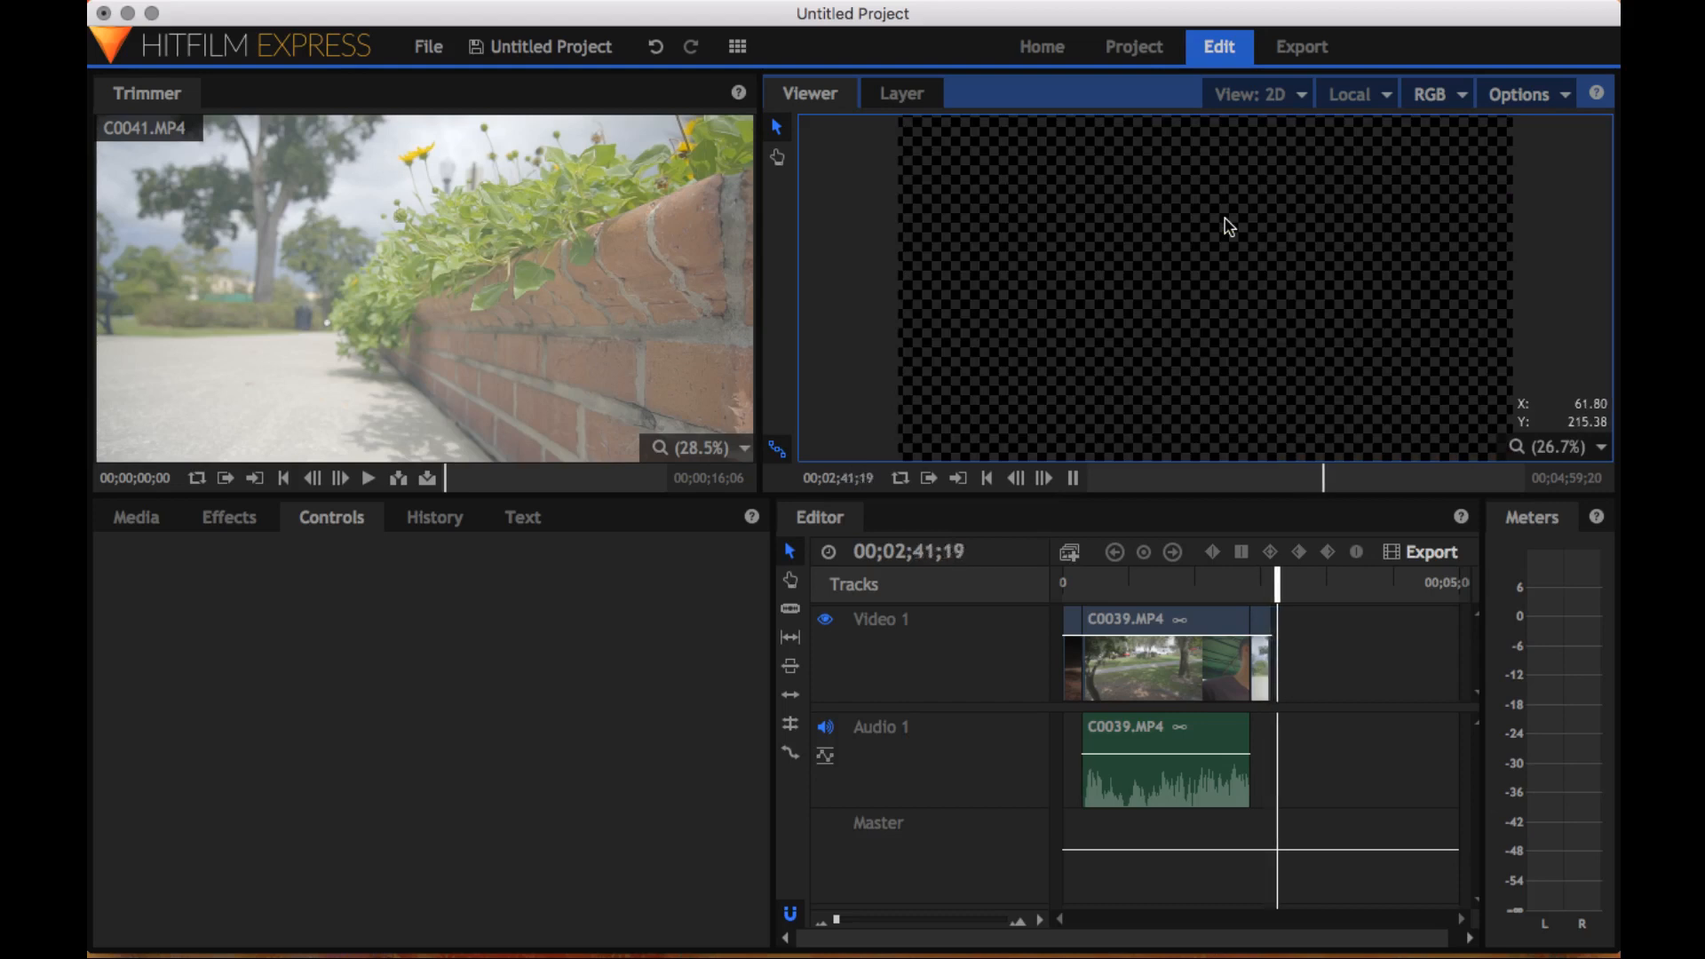
left_click(1073, 477)
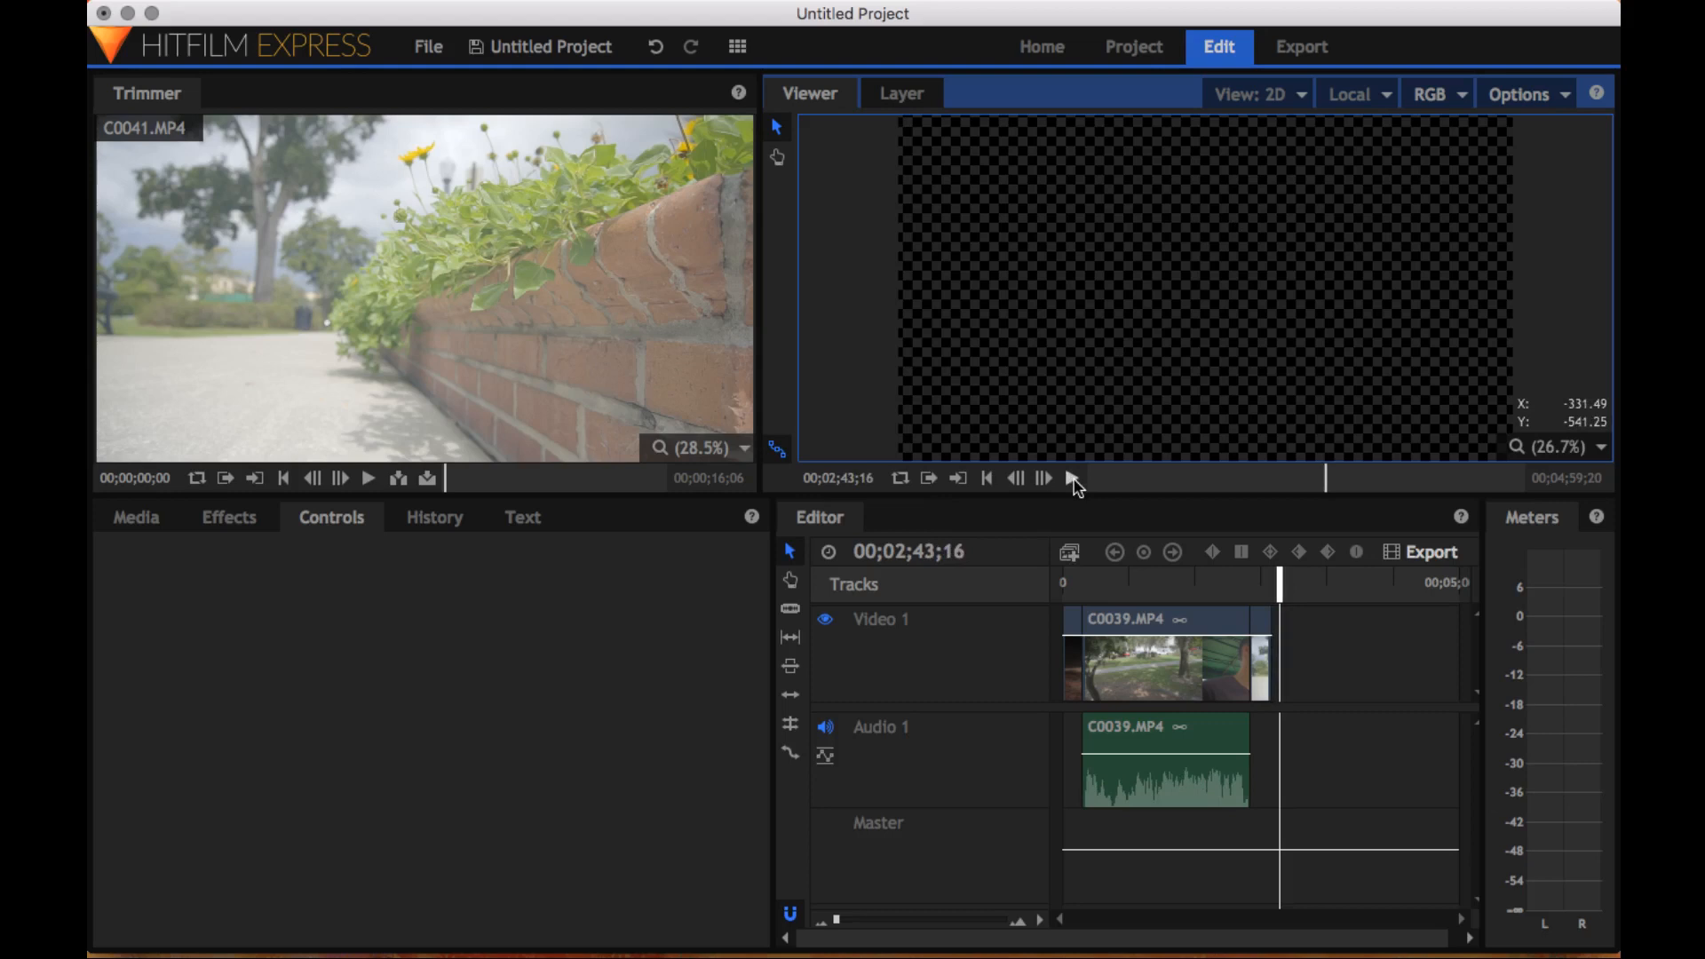
Scrub through the C0038.MP4 clip and step the playhead back to 00;00;12;15
left_click(1281, 591)
left_click_drag(1281, 590, 1074, 582)
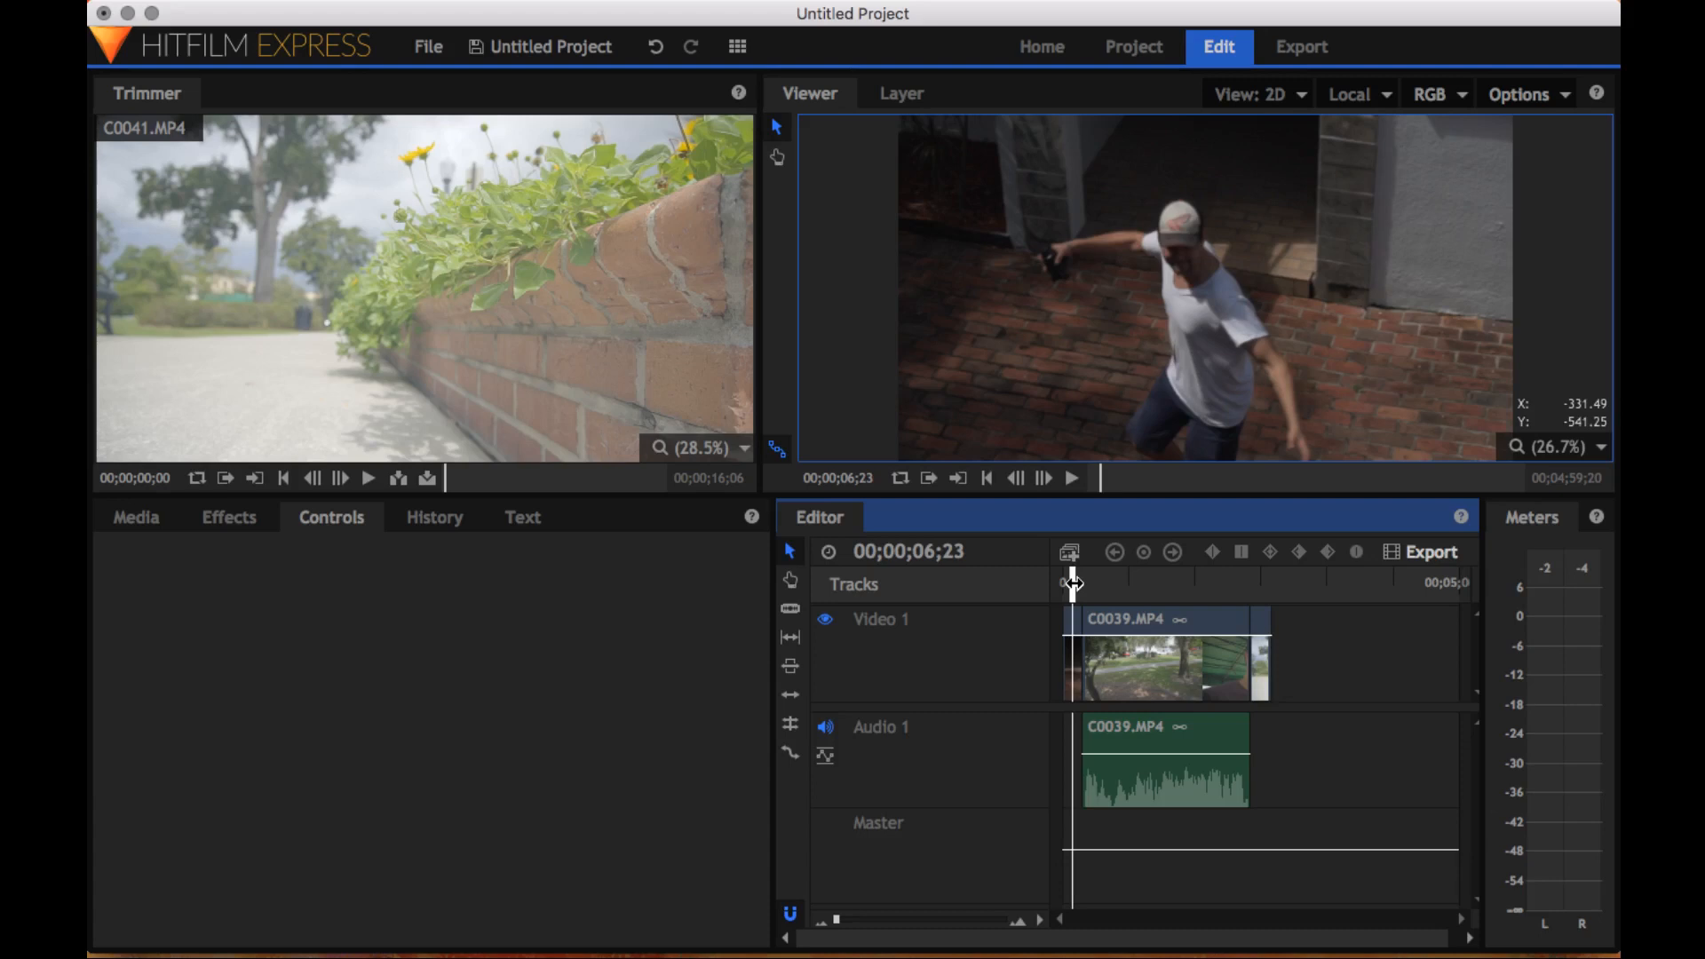
left_click_drag(1074, 582, 1069, 581)
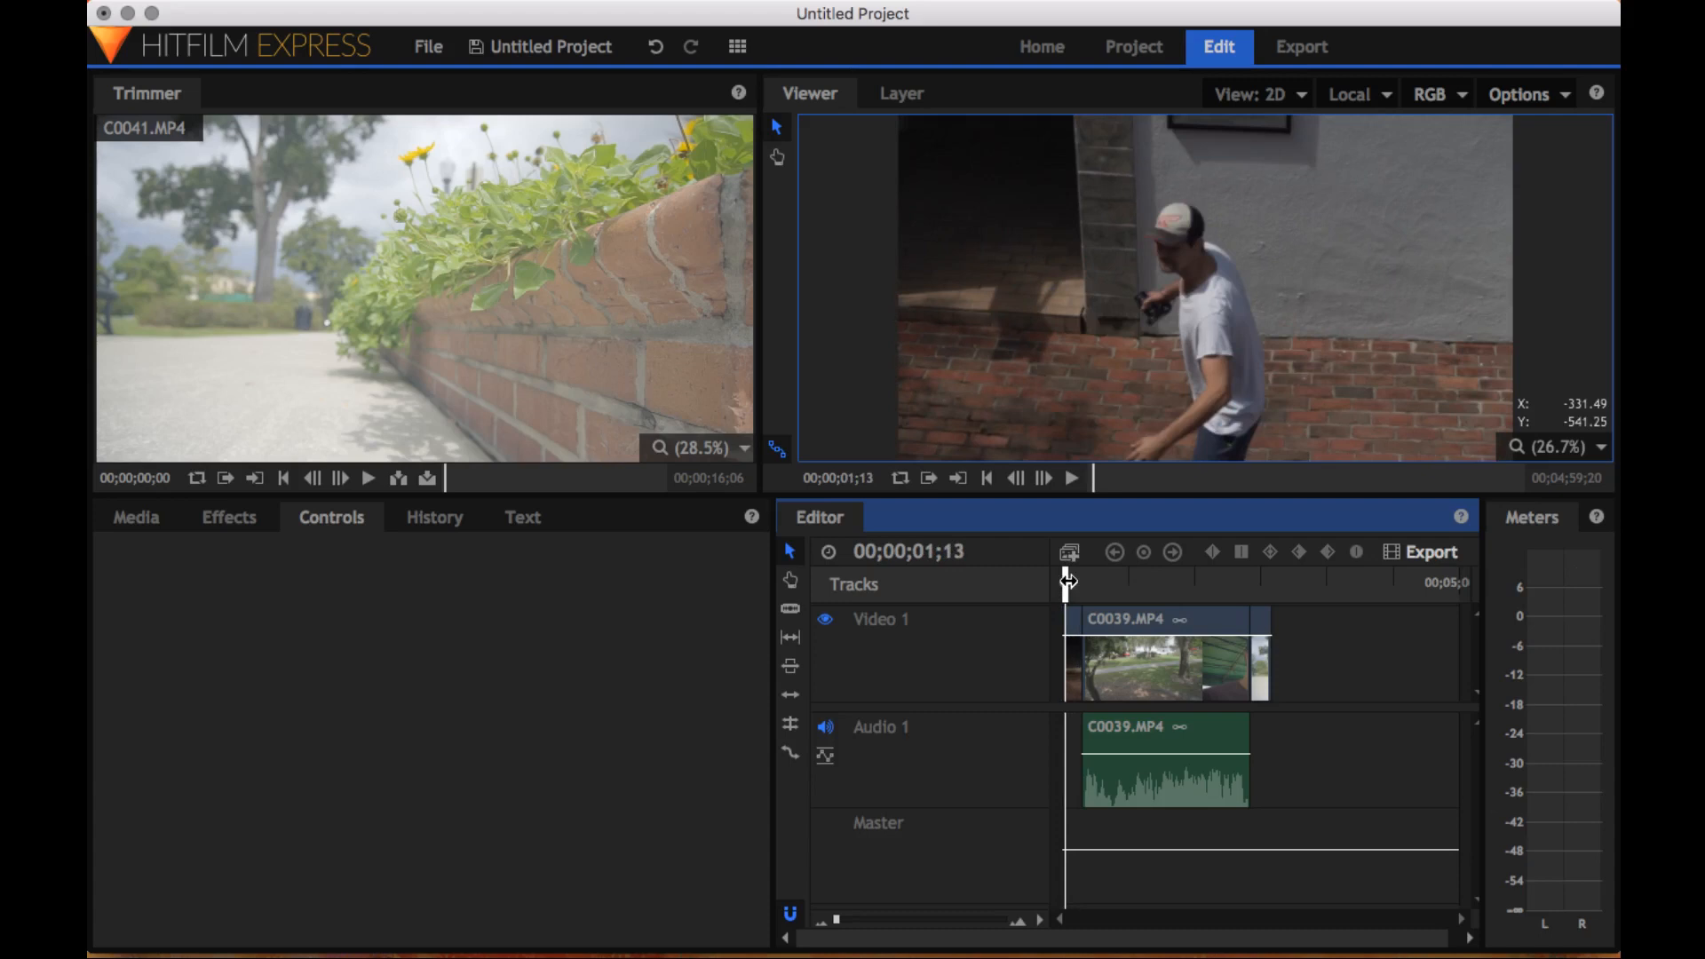
left_click_drag(1069, 581, 1086, 581)
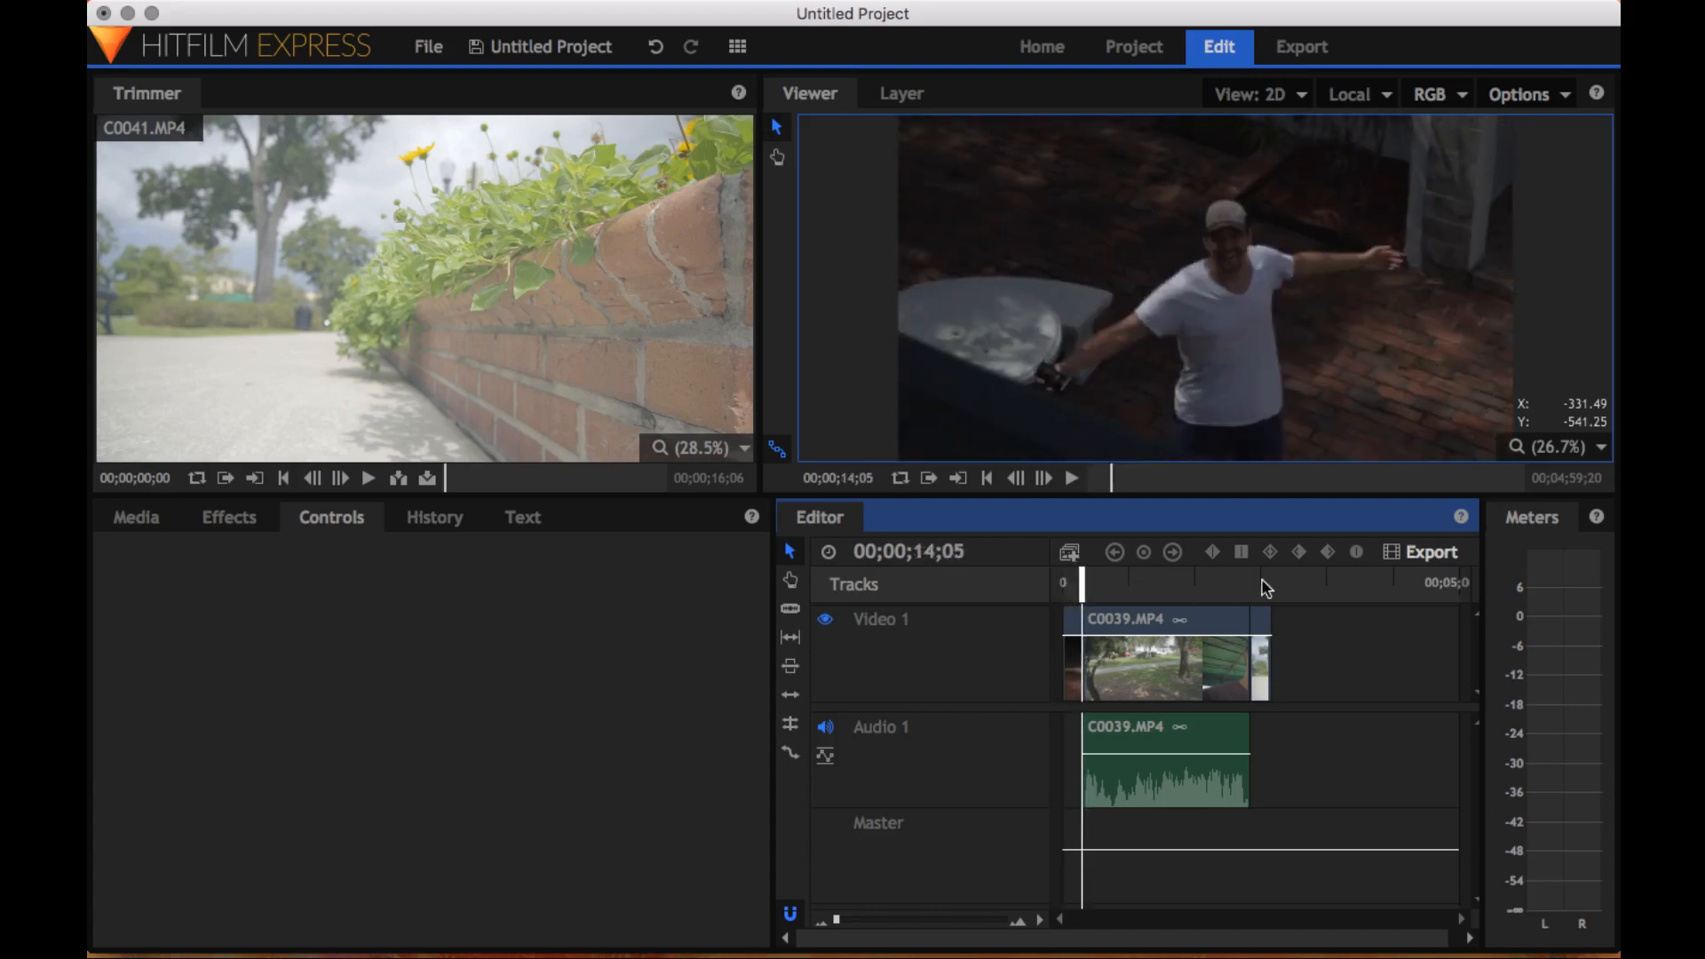
key("Left")
key("Left")
key("Left")
key("Left")
key("Left")
key("Left")
key("Left")
key("Left")
key("Left")
key("Left")
key("Left")
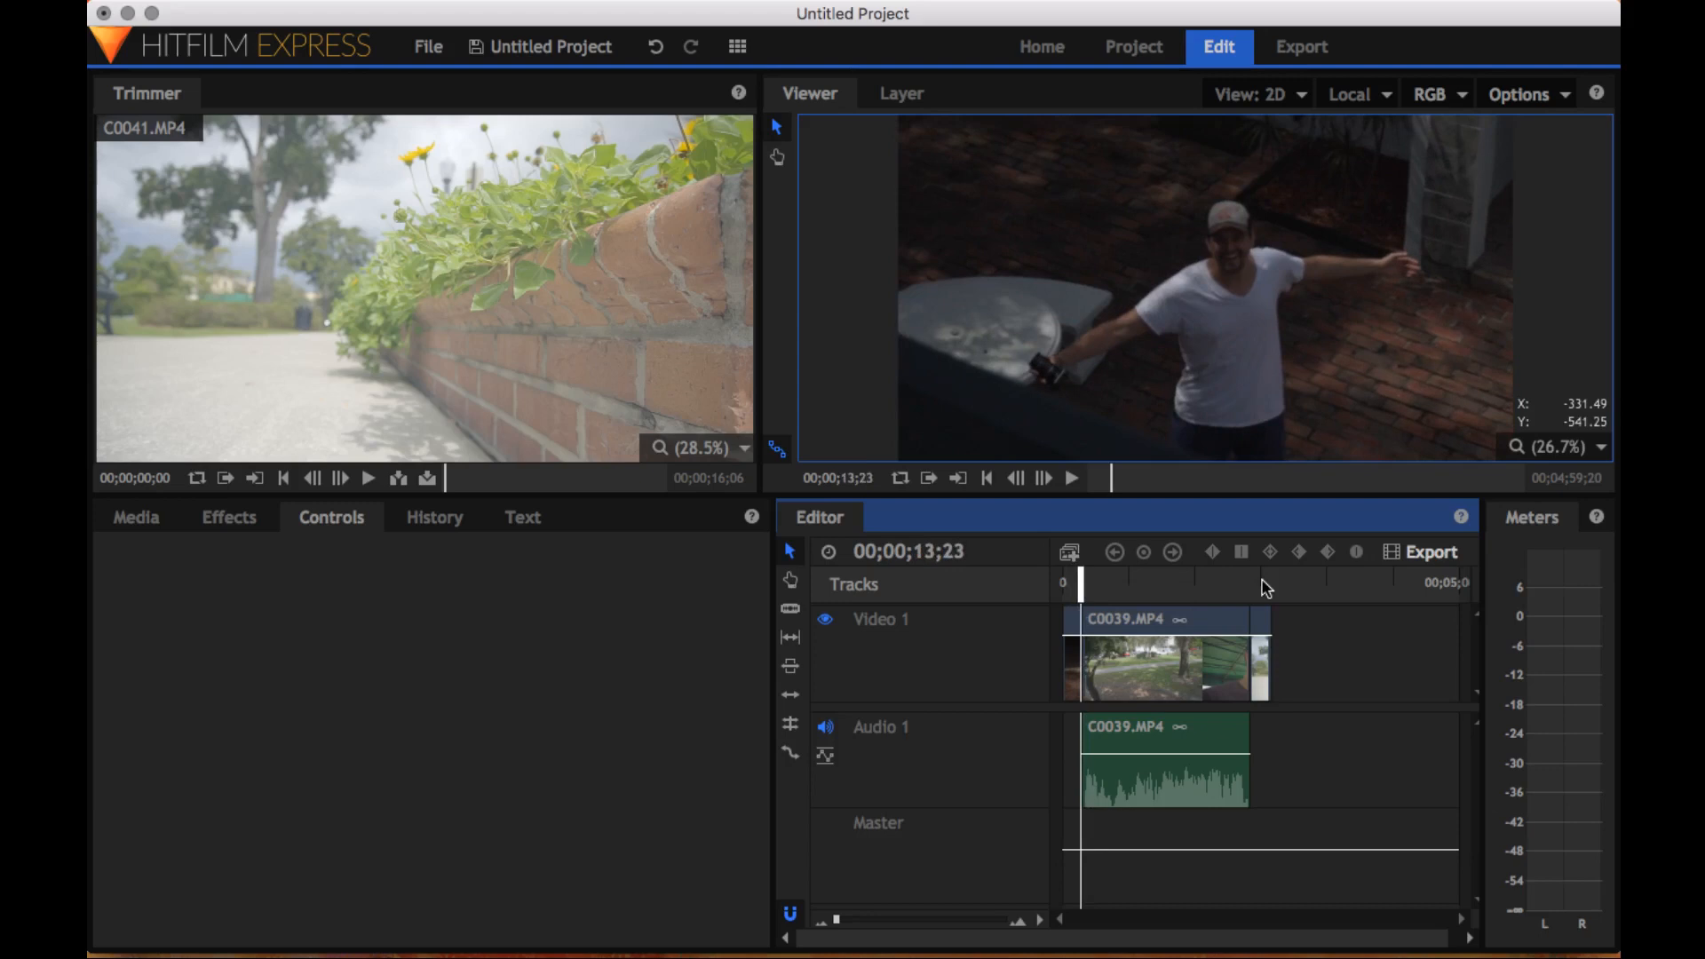
key("Left")
key("Left")
key("Left")
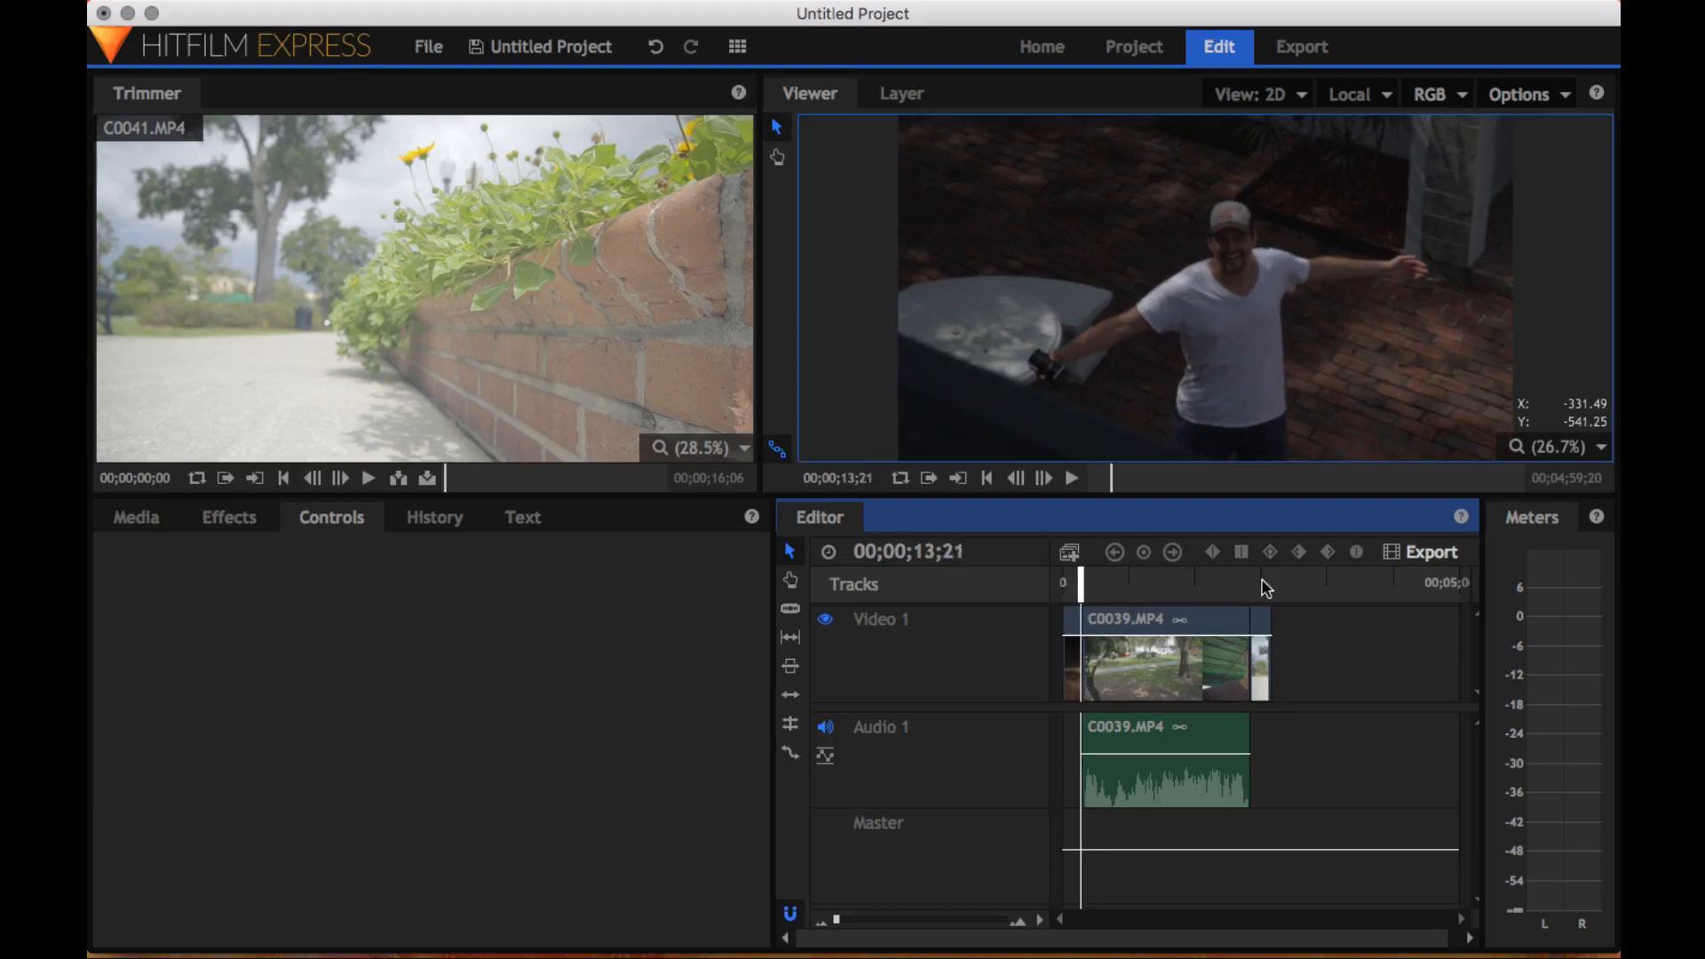
key("Left")
key("Left")
key("Left")
key("Left")
key("Left")
key("Left")
key("Left")
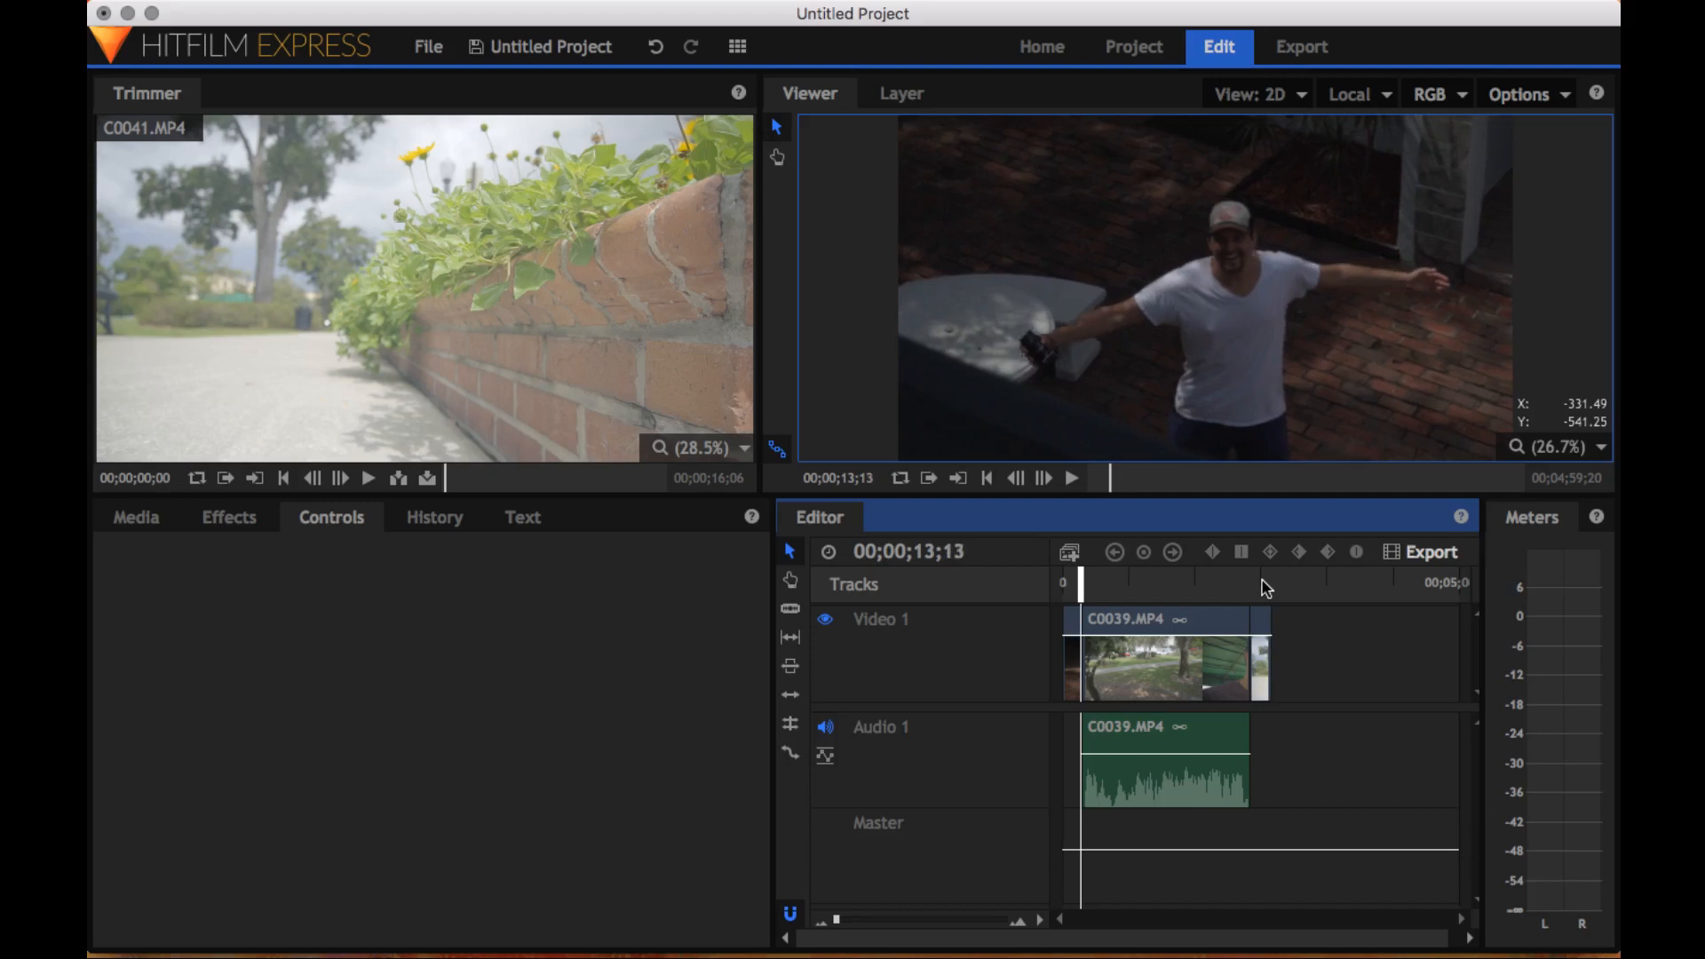
key("Left")
key("Left")
key("Left")
key("Left")
key("Left")
key("Left")
key("Left")
key("Left")
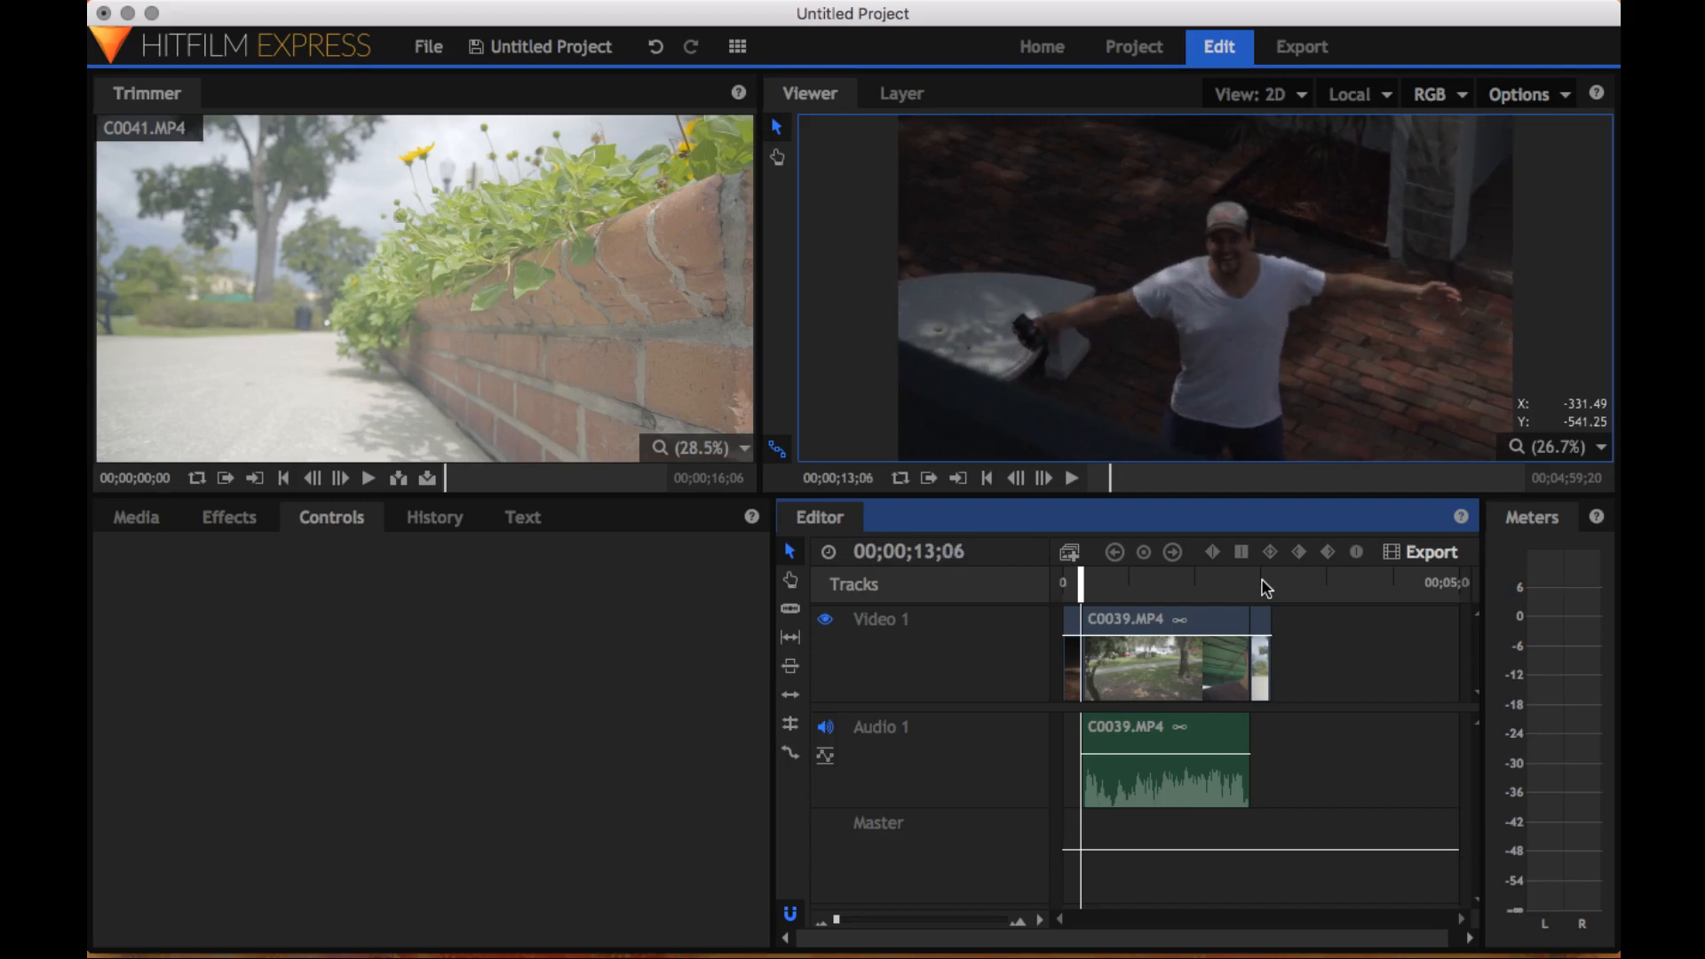
key("Left")
key("Left")
key("Left")
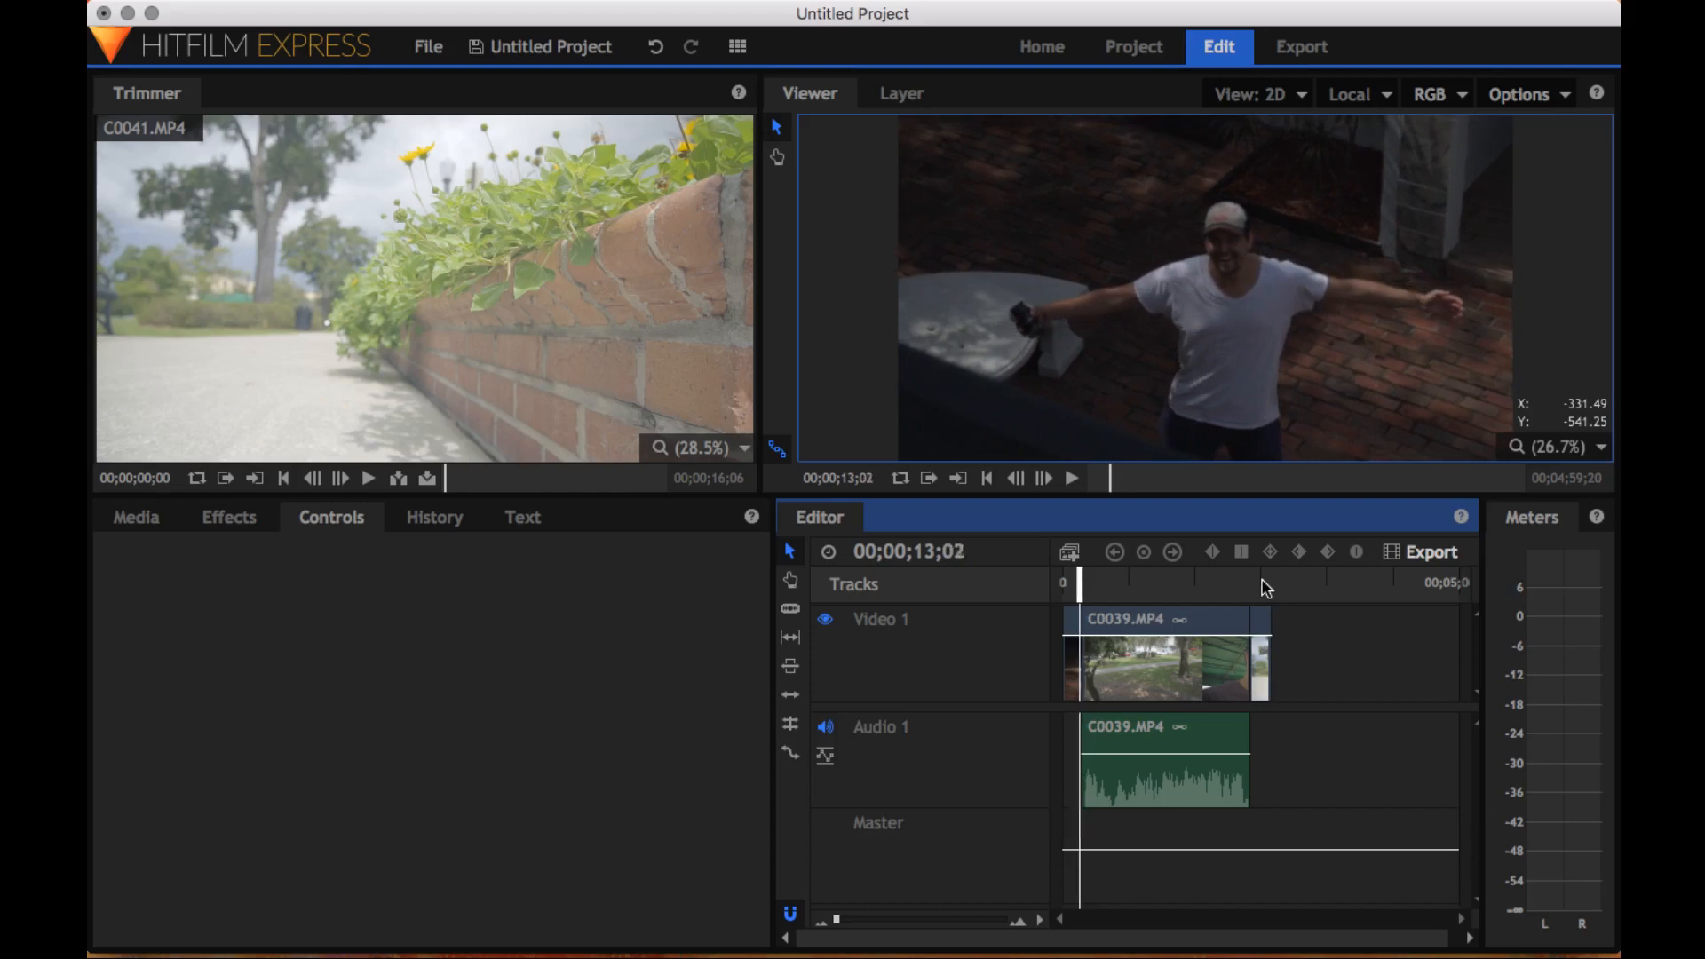
key("Left")
key("Left")
key("Left")
key("Left")
key("Left")
key("Left")
key("Left")
key("Left")
key("Left")
key("Left")
key("Left")
key("Left")
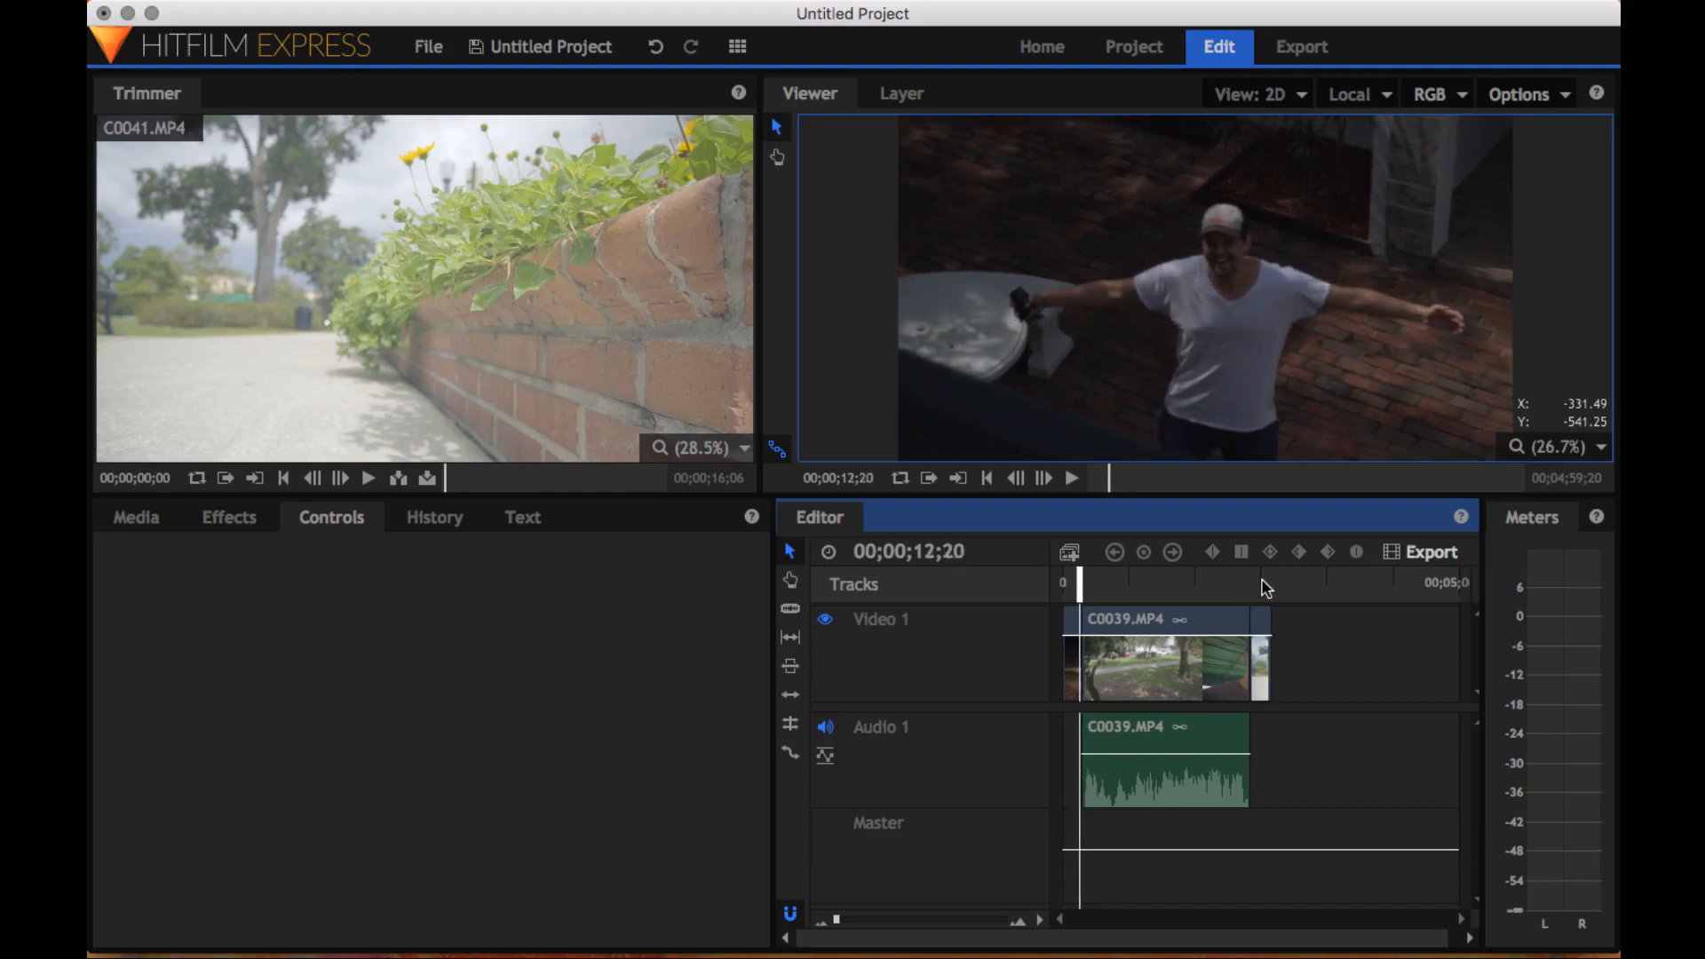
key("Left")
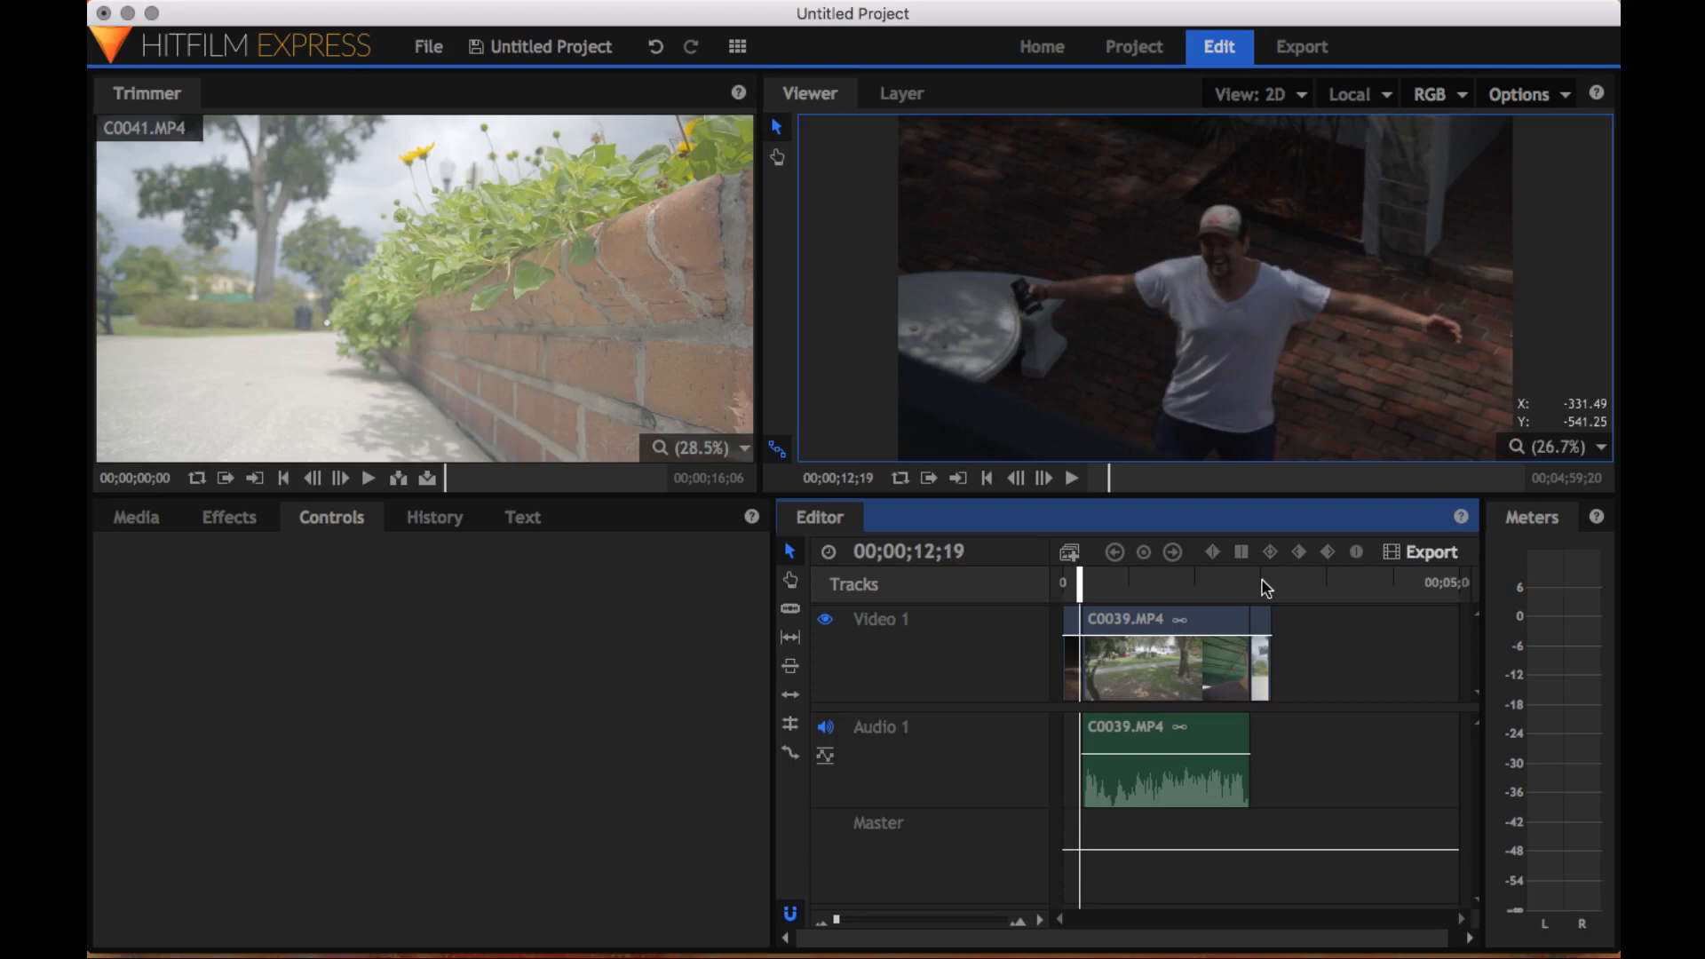
key("Left")
key("Left")
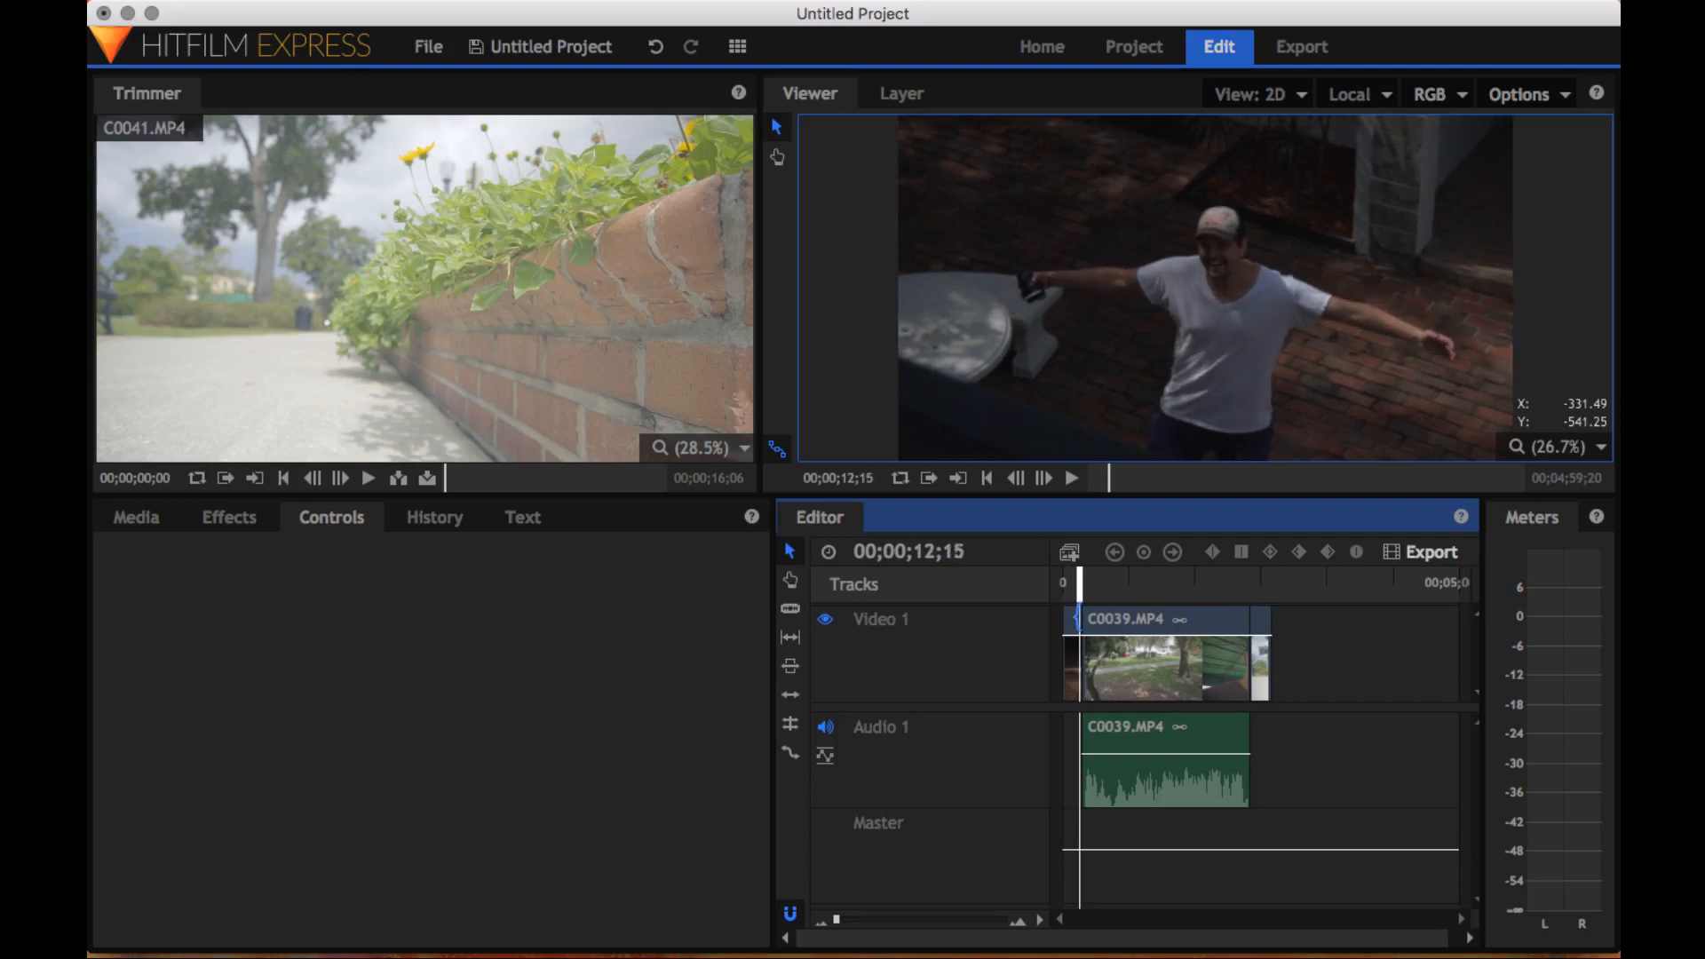
Slice the C0038.MP4 video clip at the playhead and remove the section after the cut
right_click(1085, 619)
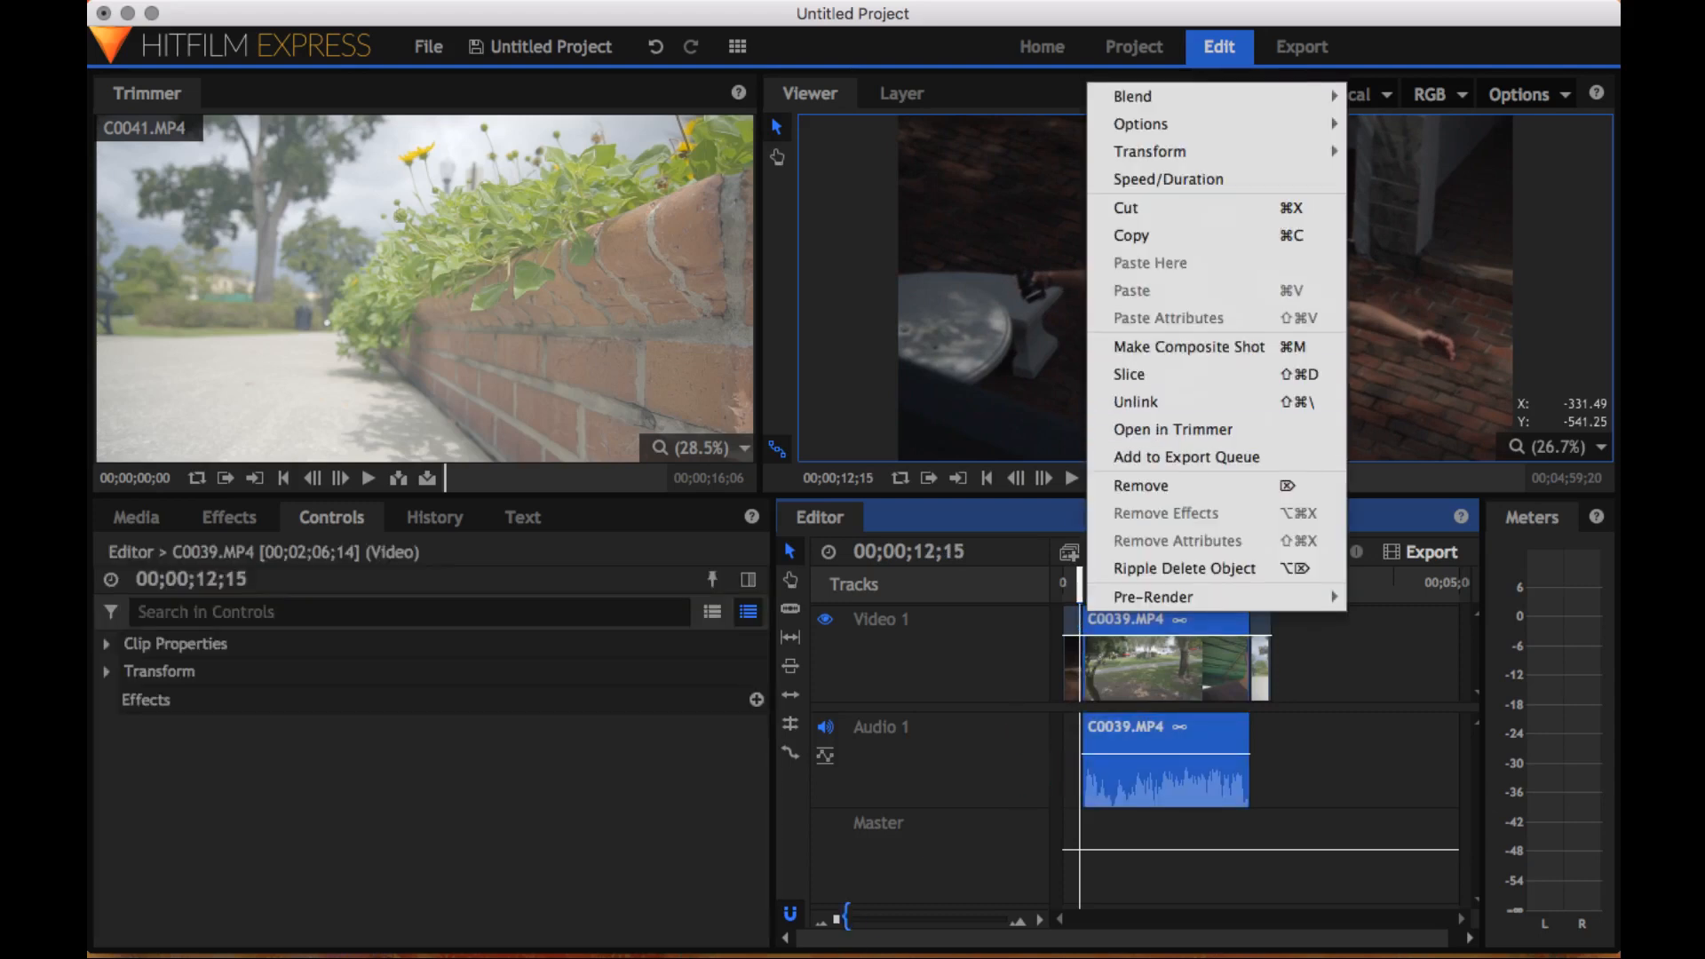
left_click(847, 912)
left_click_drag(836, 916, 862, 918)
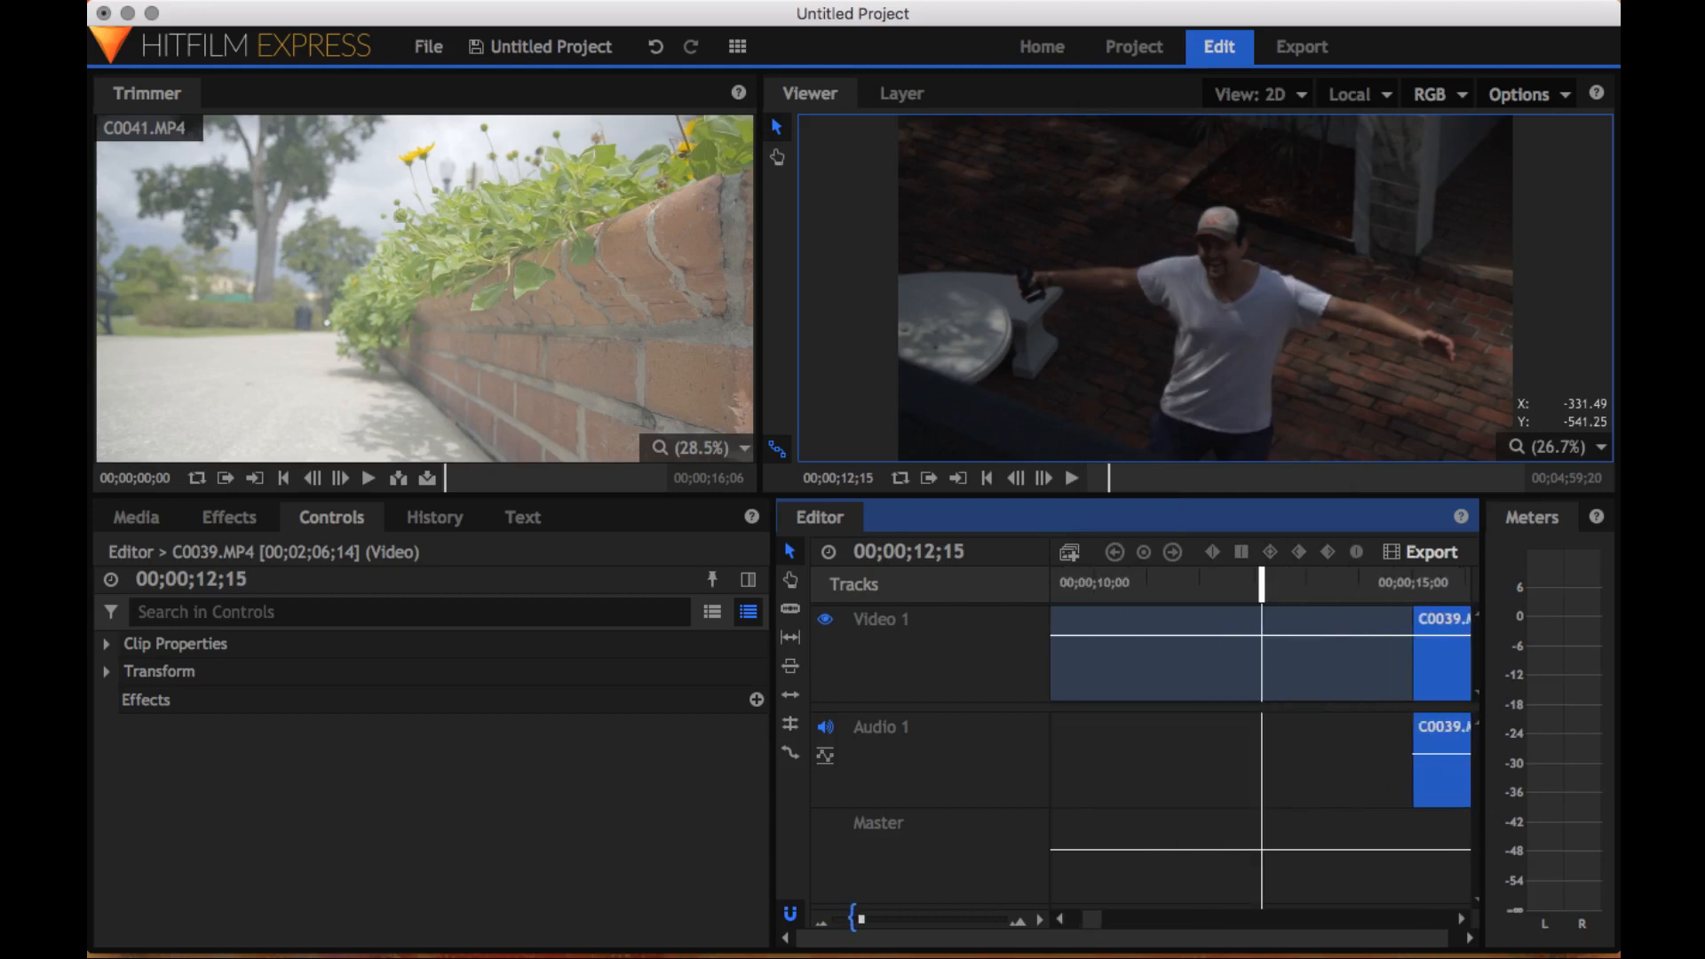
right_click(1261, 621)
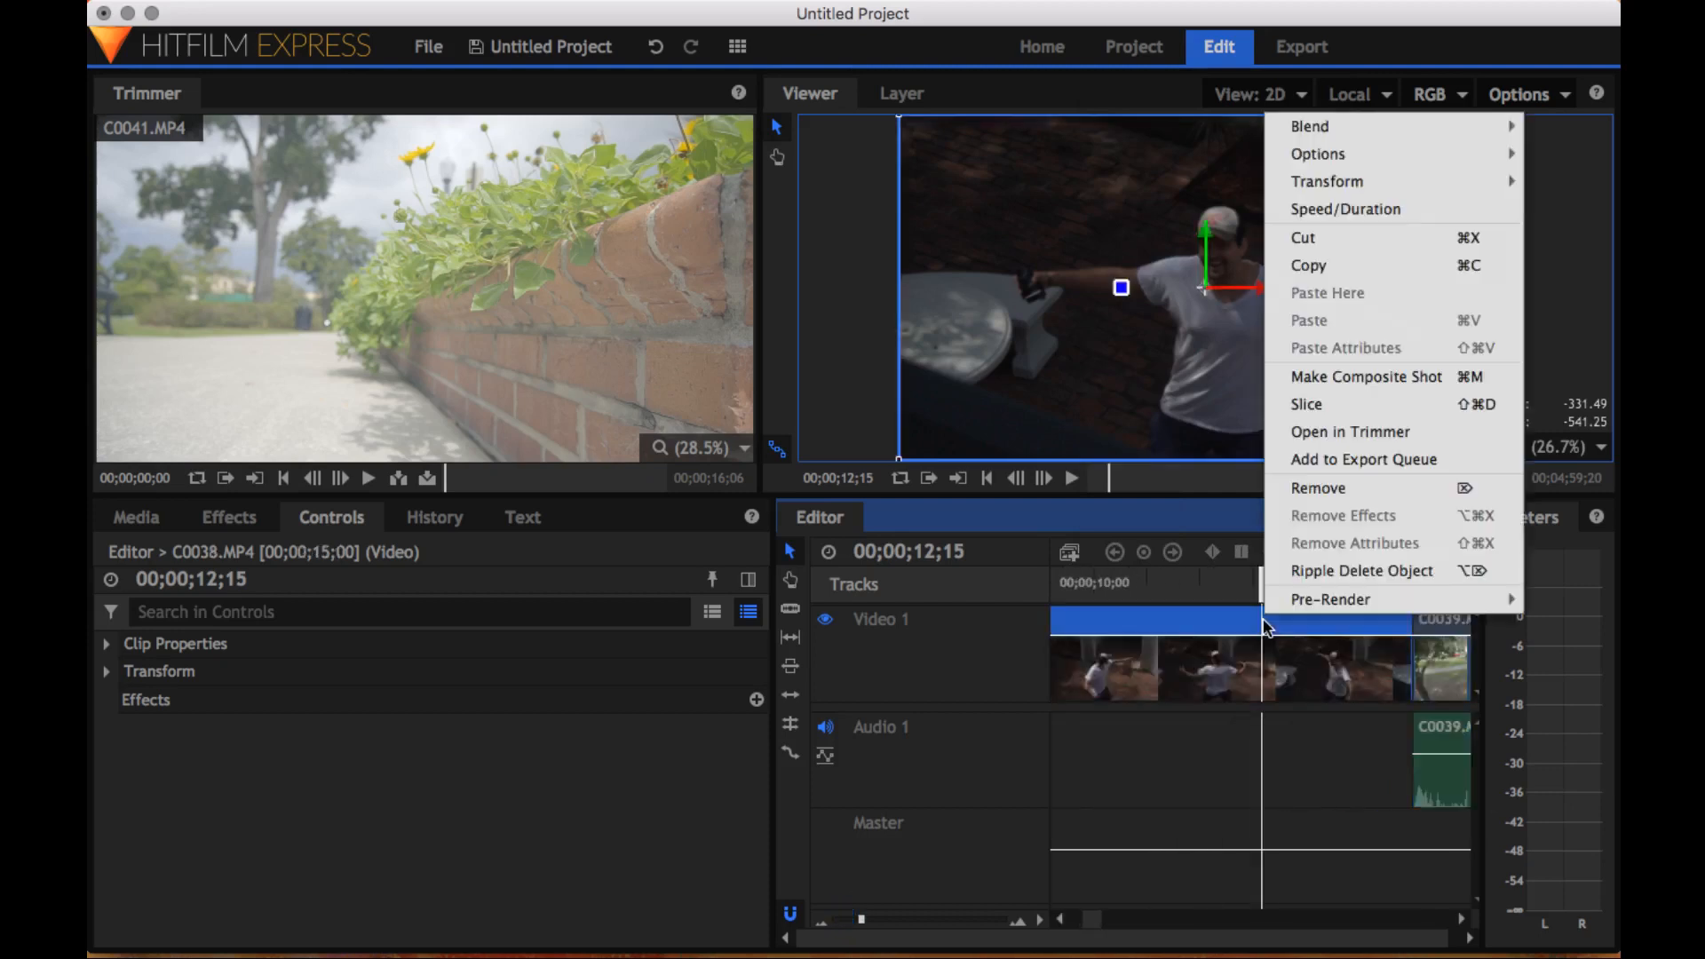
left_click(1314, 406)
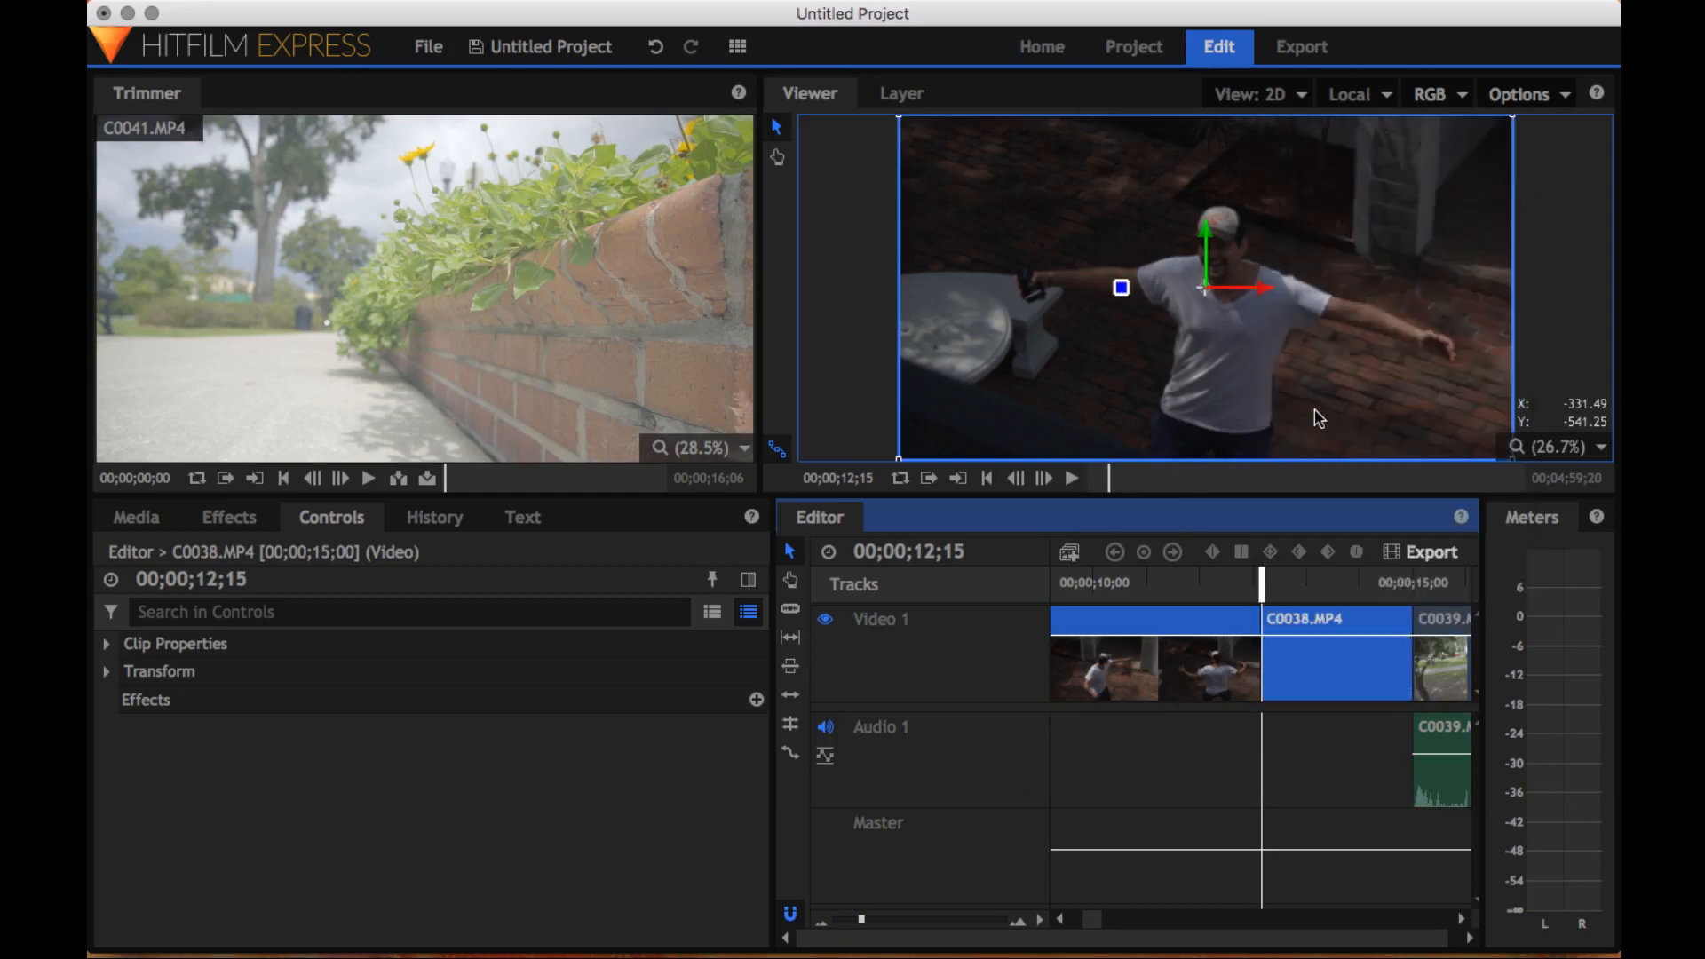
right_click(1310, 621)
left_click(1362, 485)
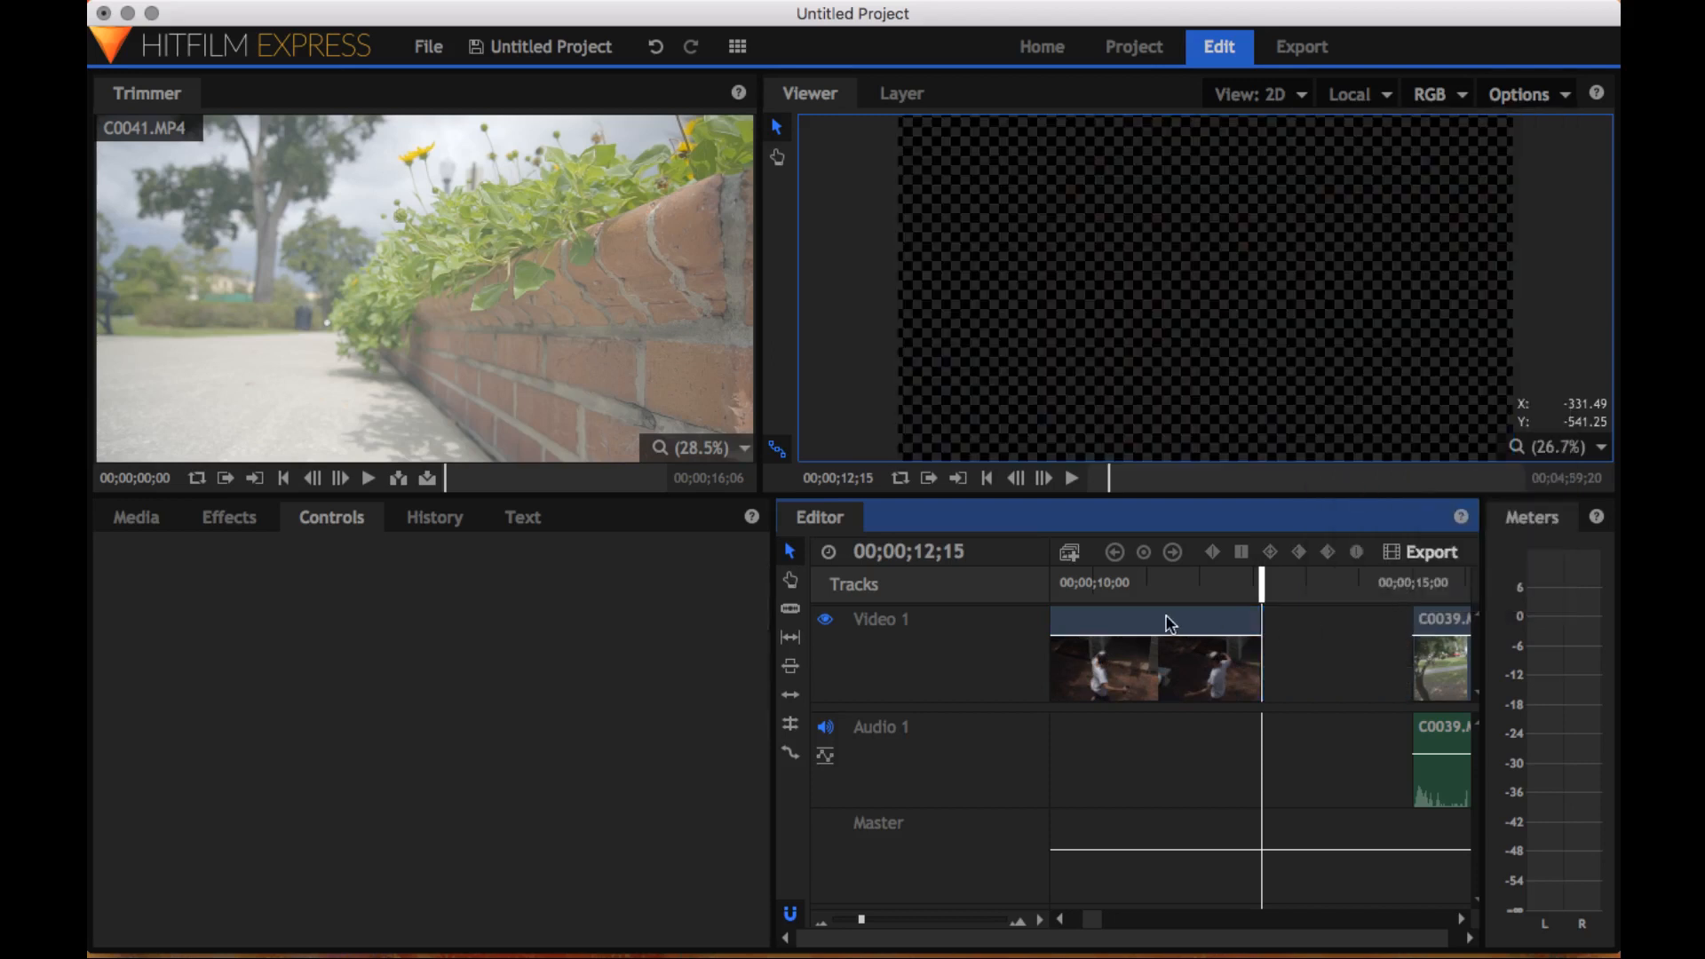
Apply the Curves effect to the trimmed C0038.MP4 clip, previewed at 00;00;11;00, and give its RGB channels the S-curve preset
left_click_drag(1262, 590, 1159, 584)
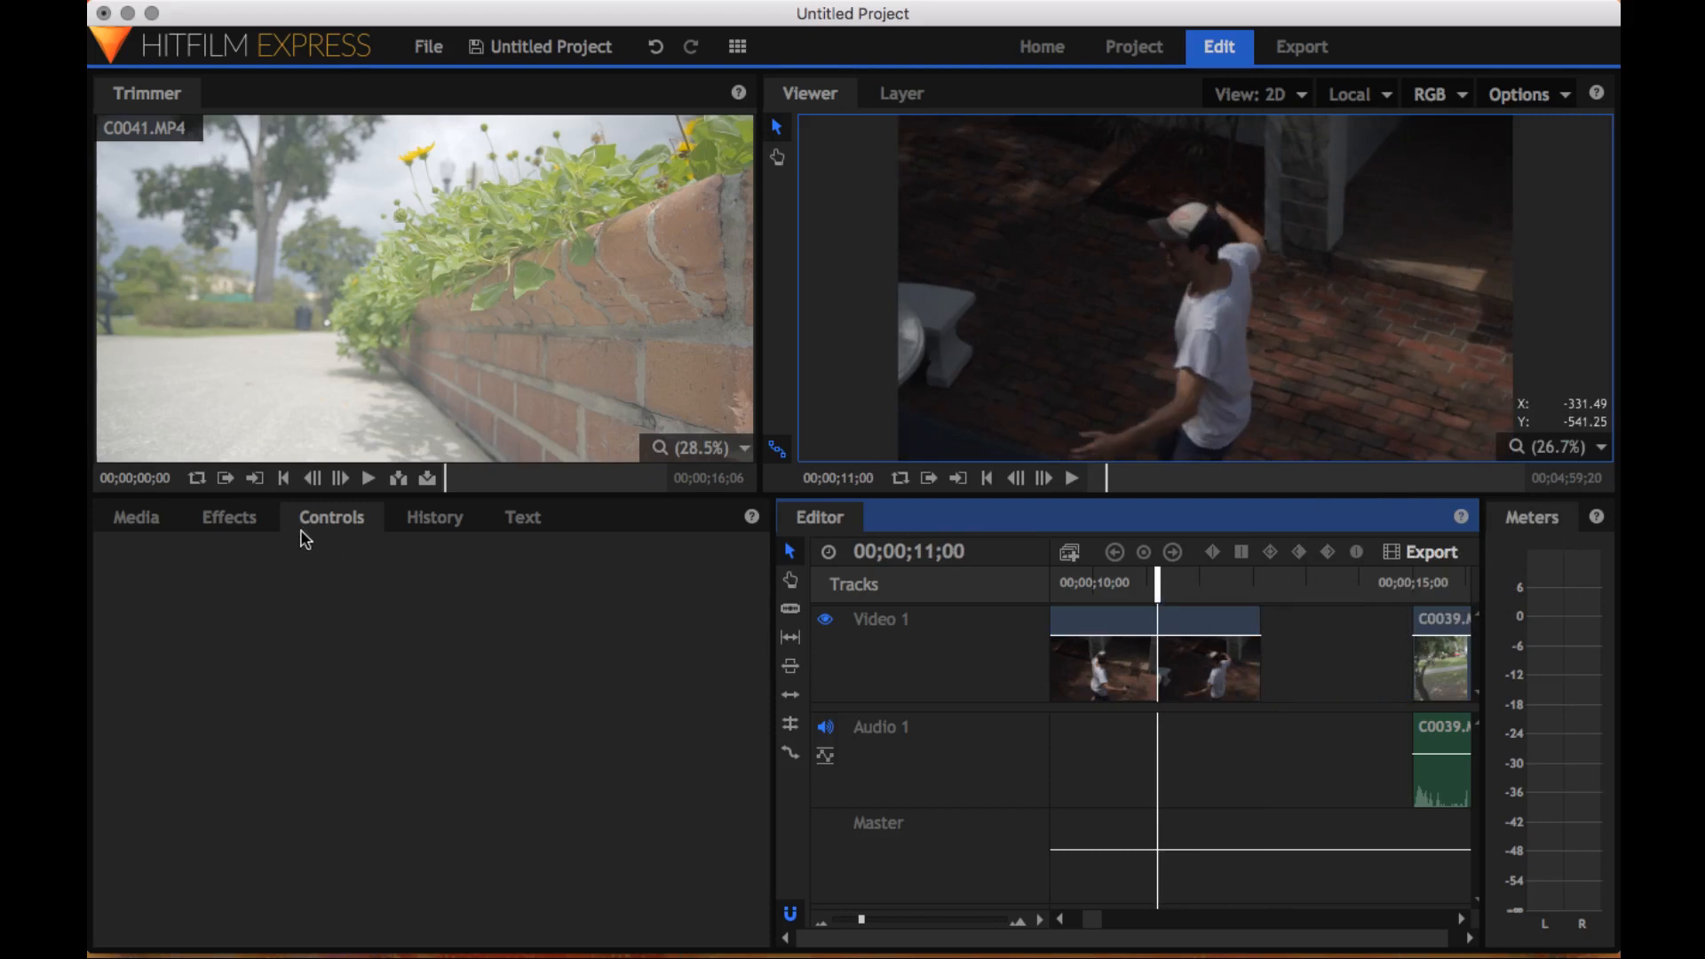
left_click(233, 518)
left_click_drag(211, 678, 1147, 618)
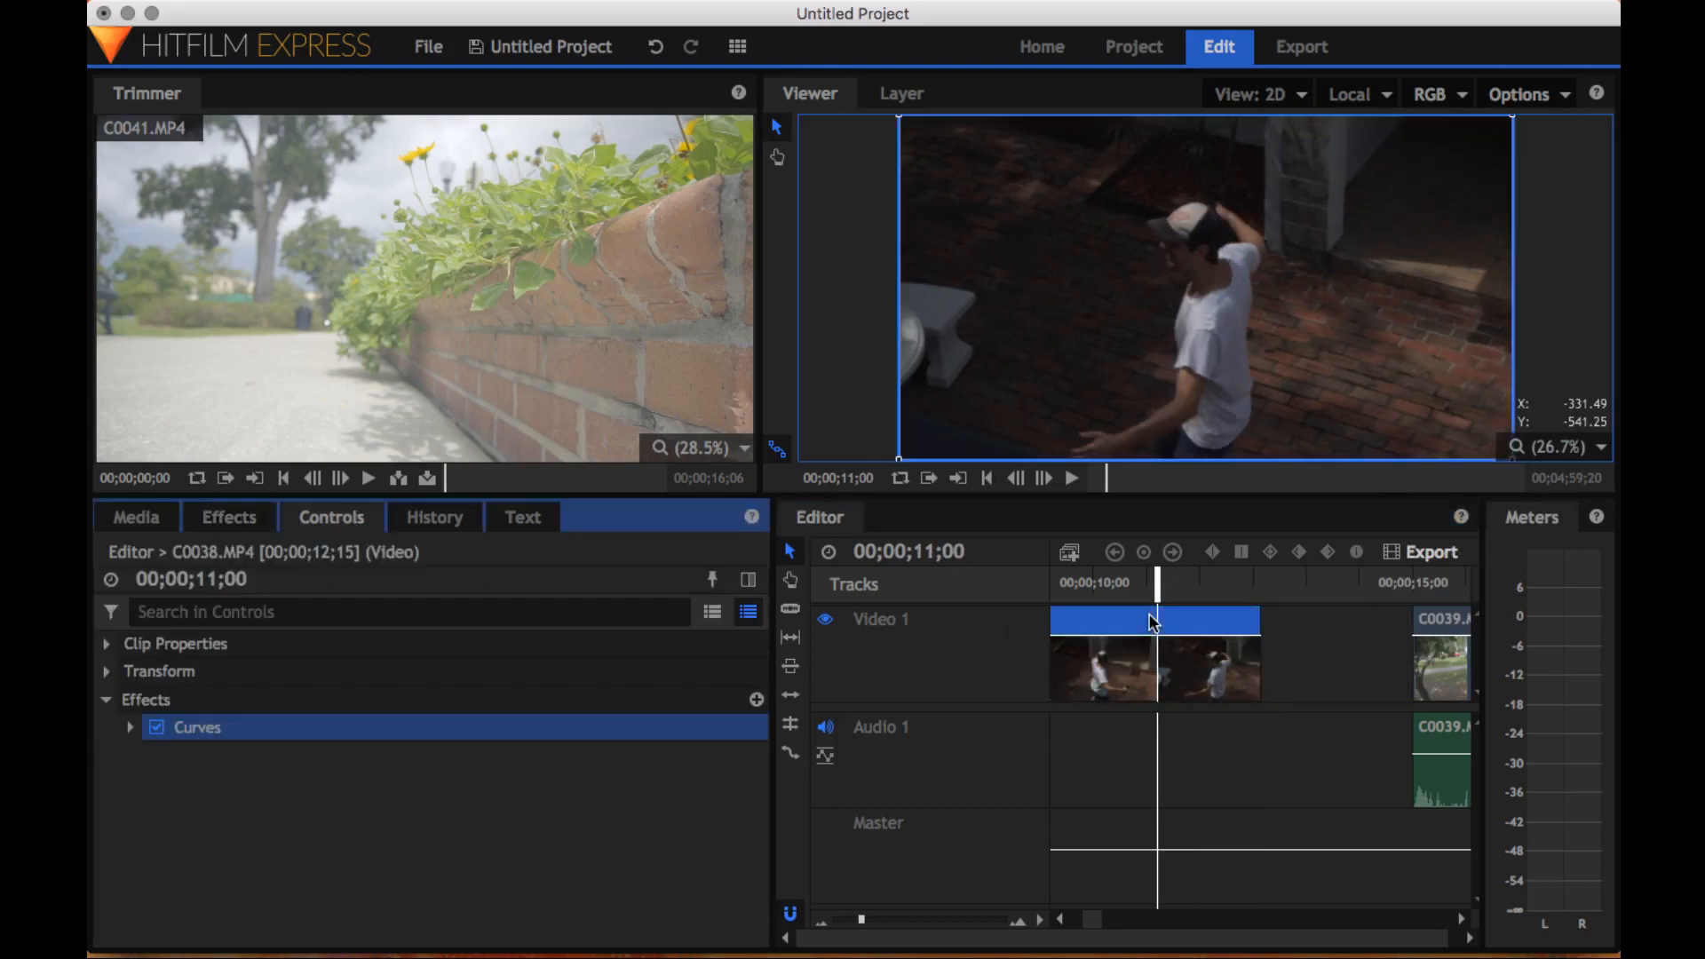
left_click(131, 728)
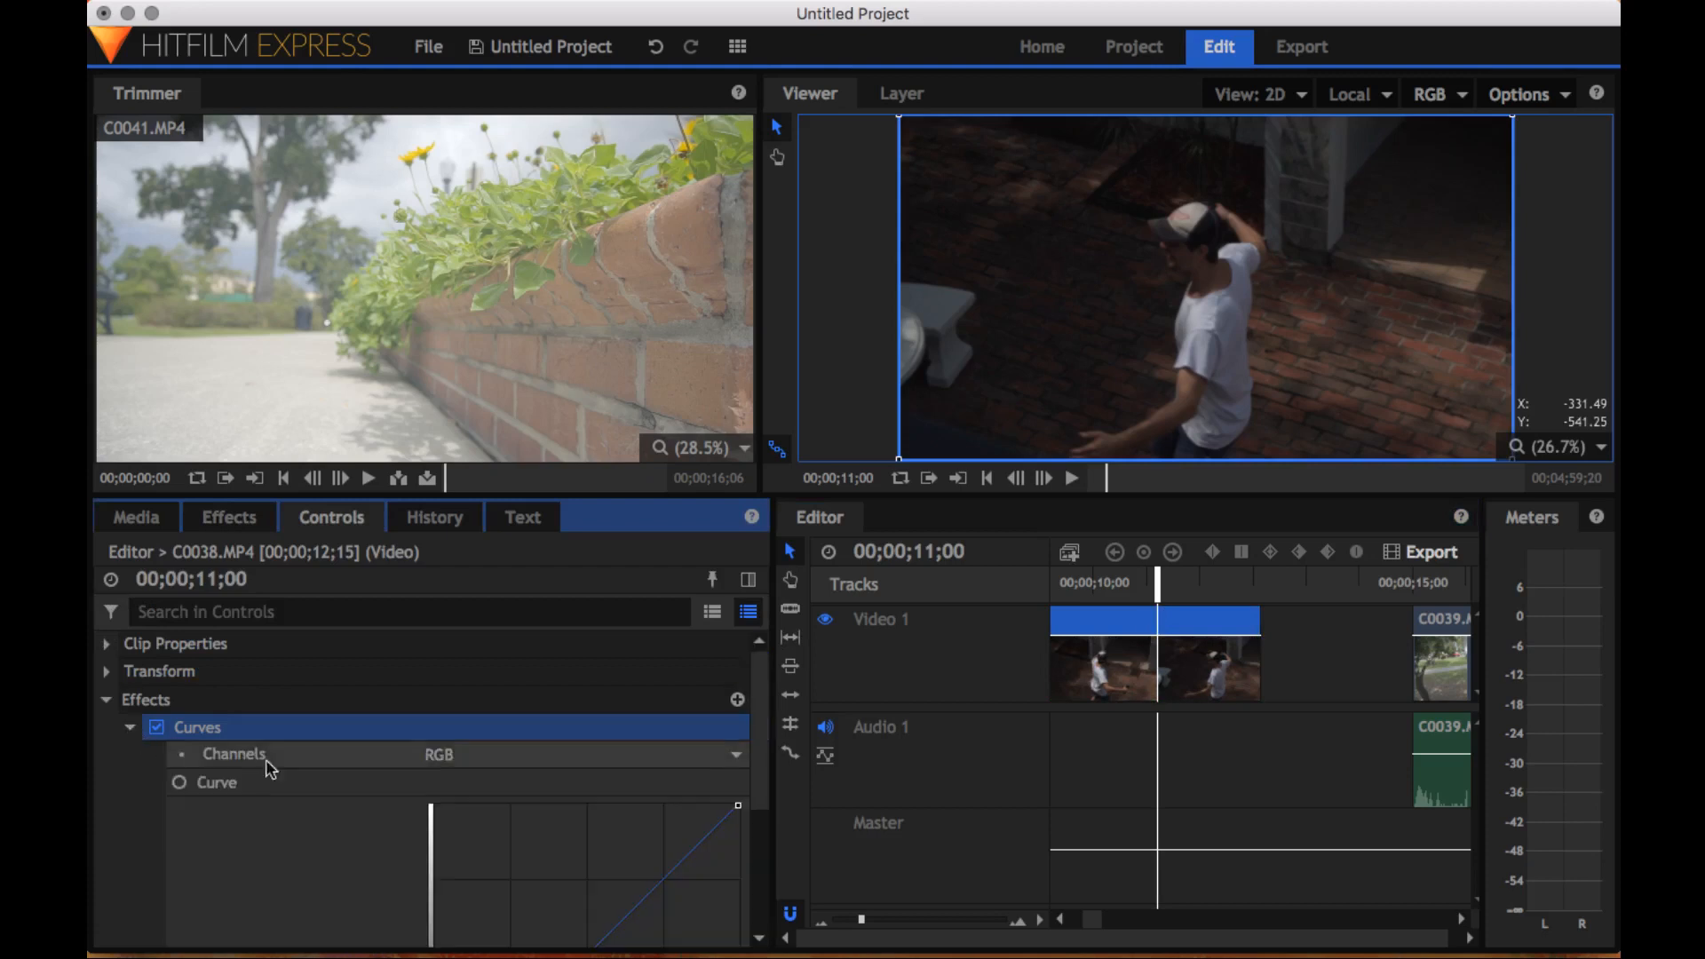
scroll(360, 853, "down", 5)
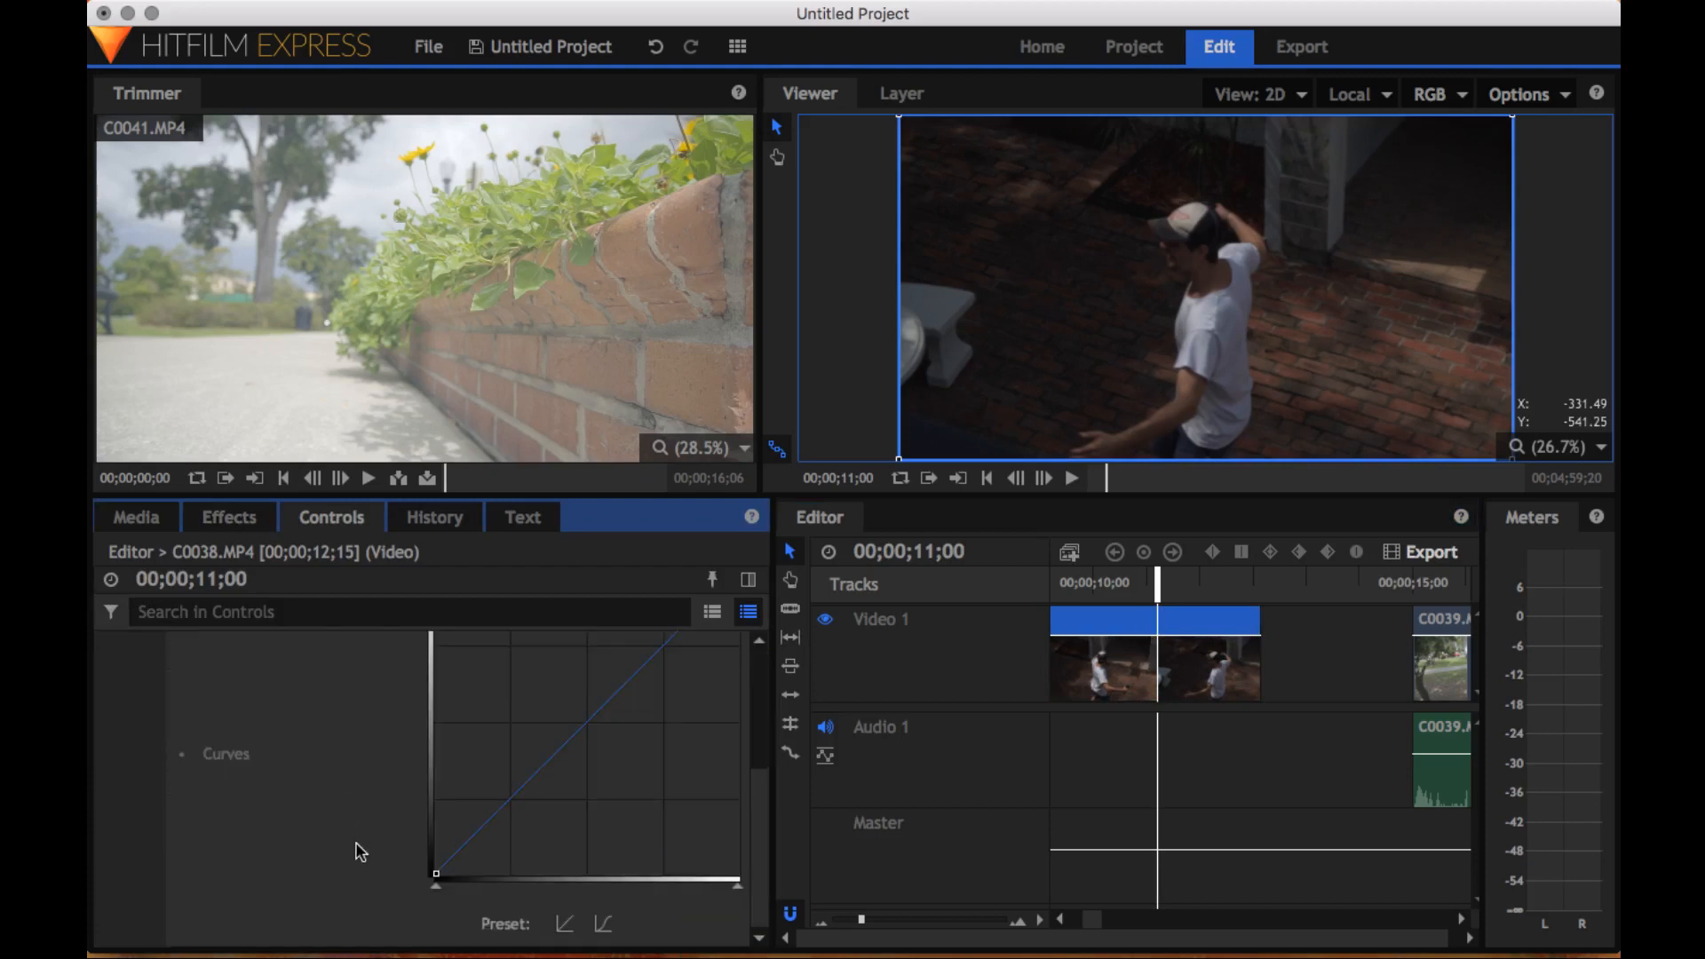
left_click(604, 939)
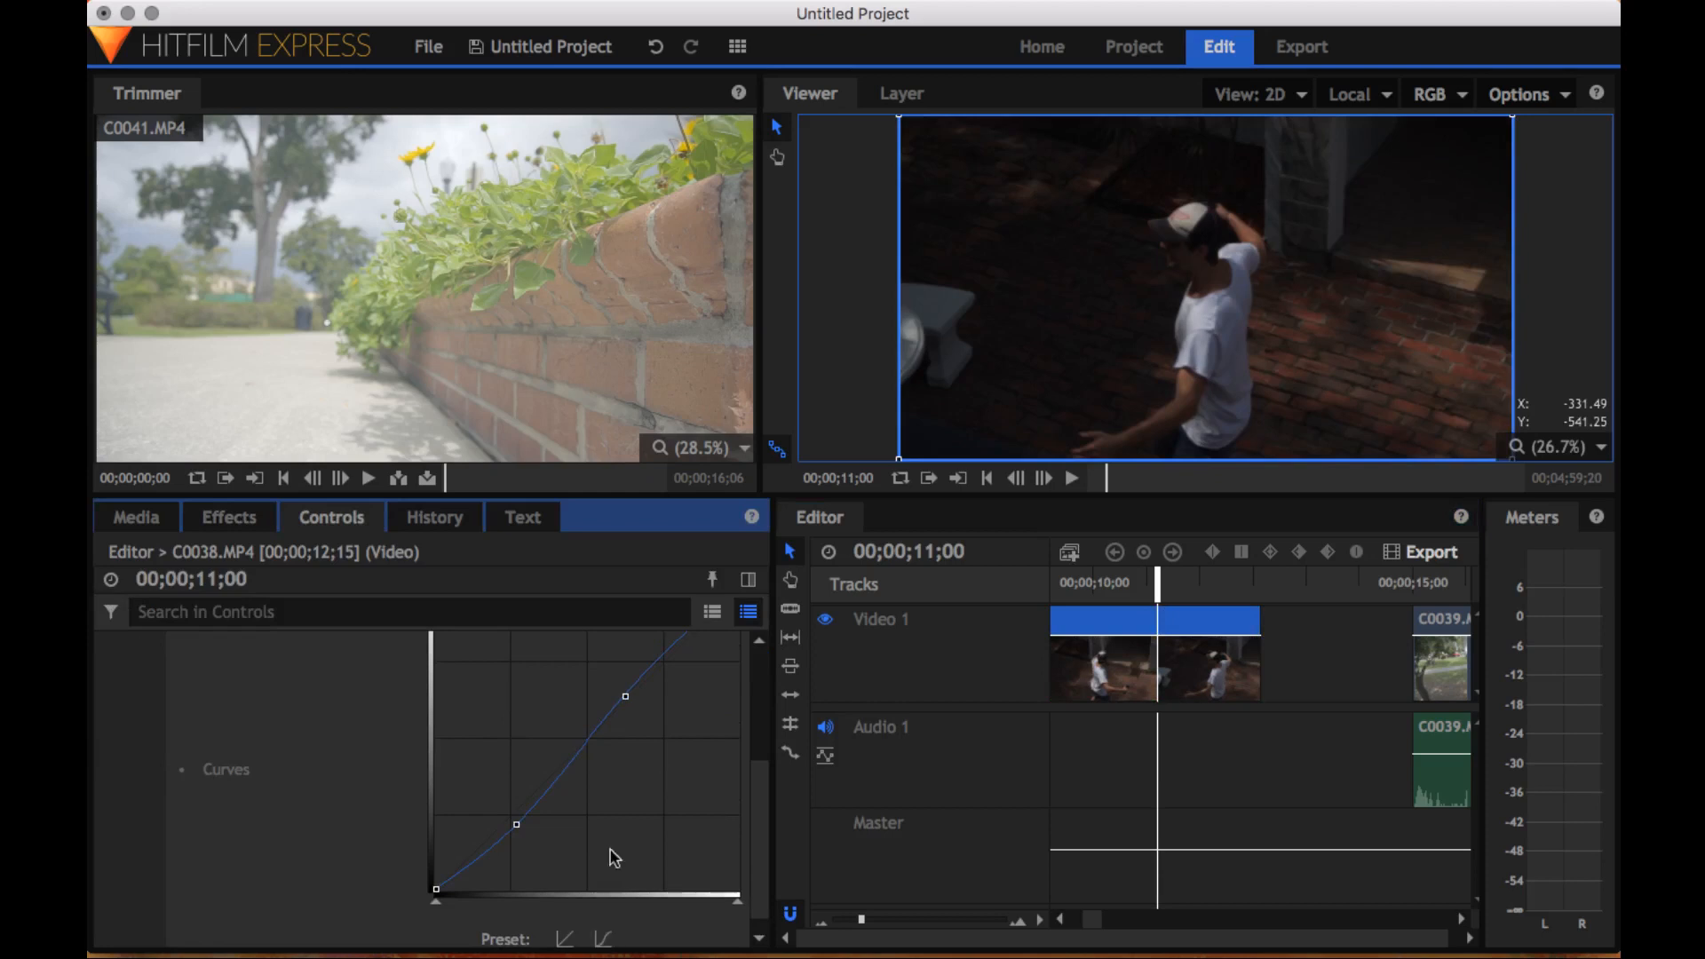
Reshape the C0038.MP4 clip's RGB curve, lifting the shadow point well above the diagonal and moving the highlight point close to the upper end
mouse_move(629, 702)
left_mouse_down()
mouse_move(693, 731)
mouse_move(605, 639)
mouse_move(620, 676)
left_mouse_up()
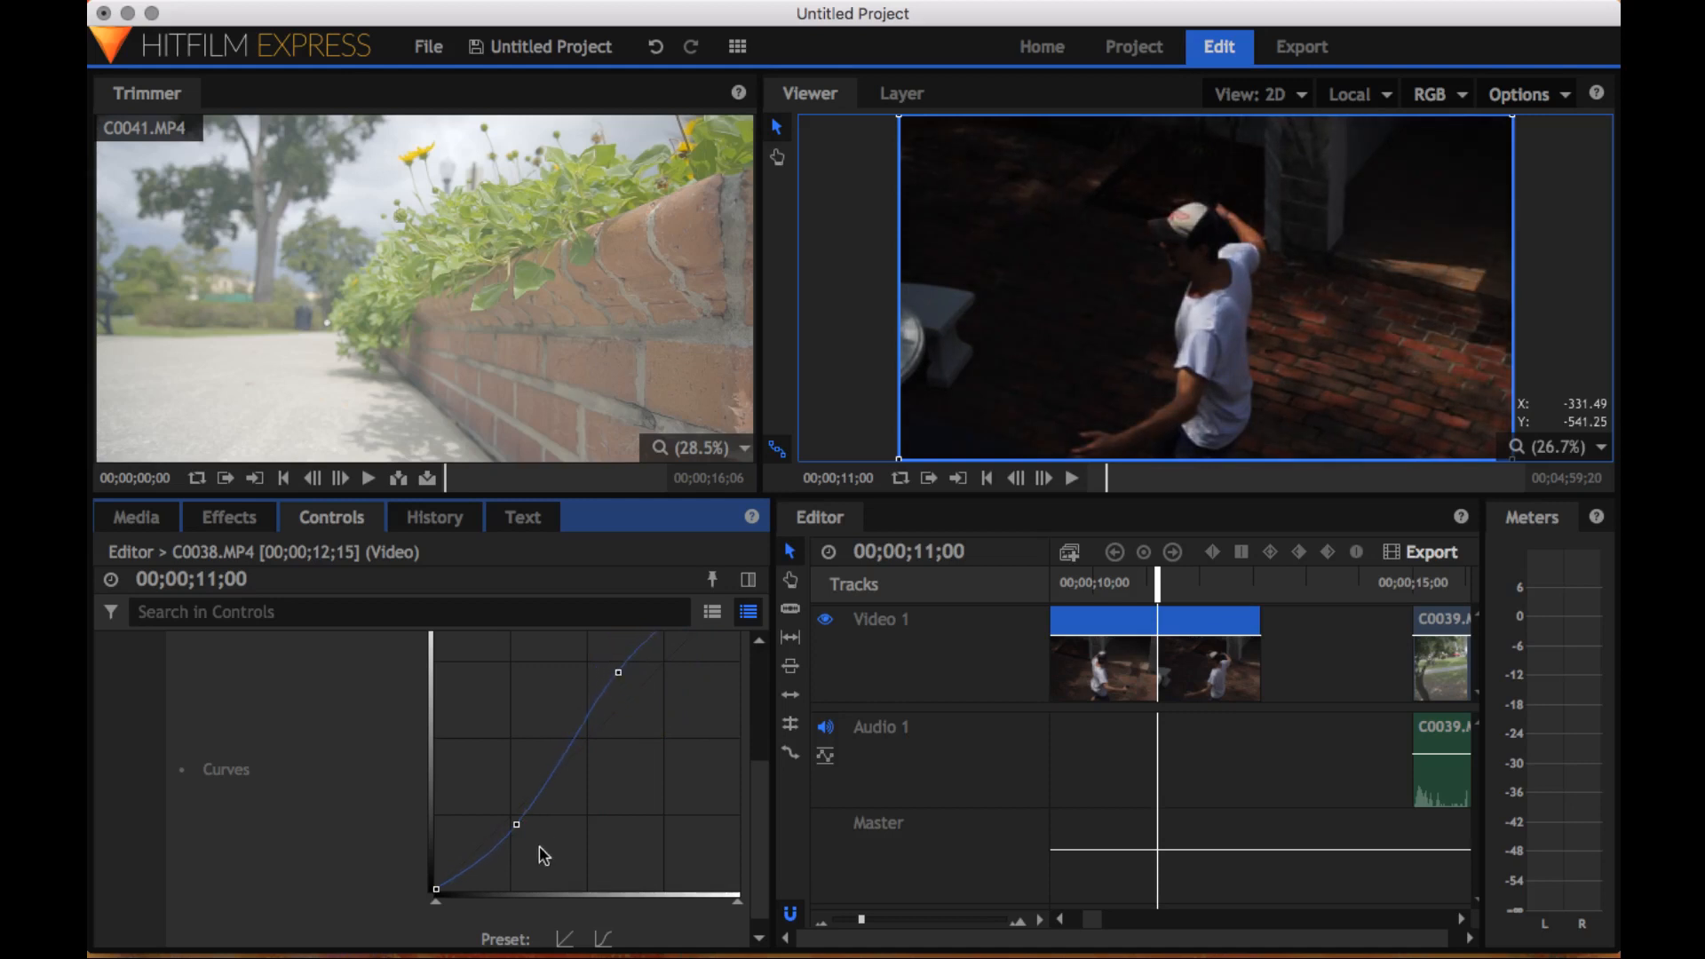
left_click_drag(516, 825, 498, 785)
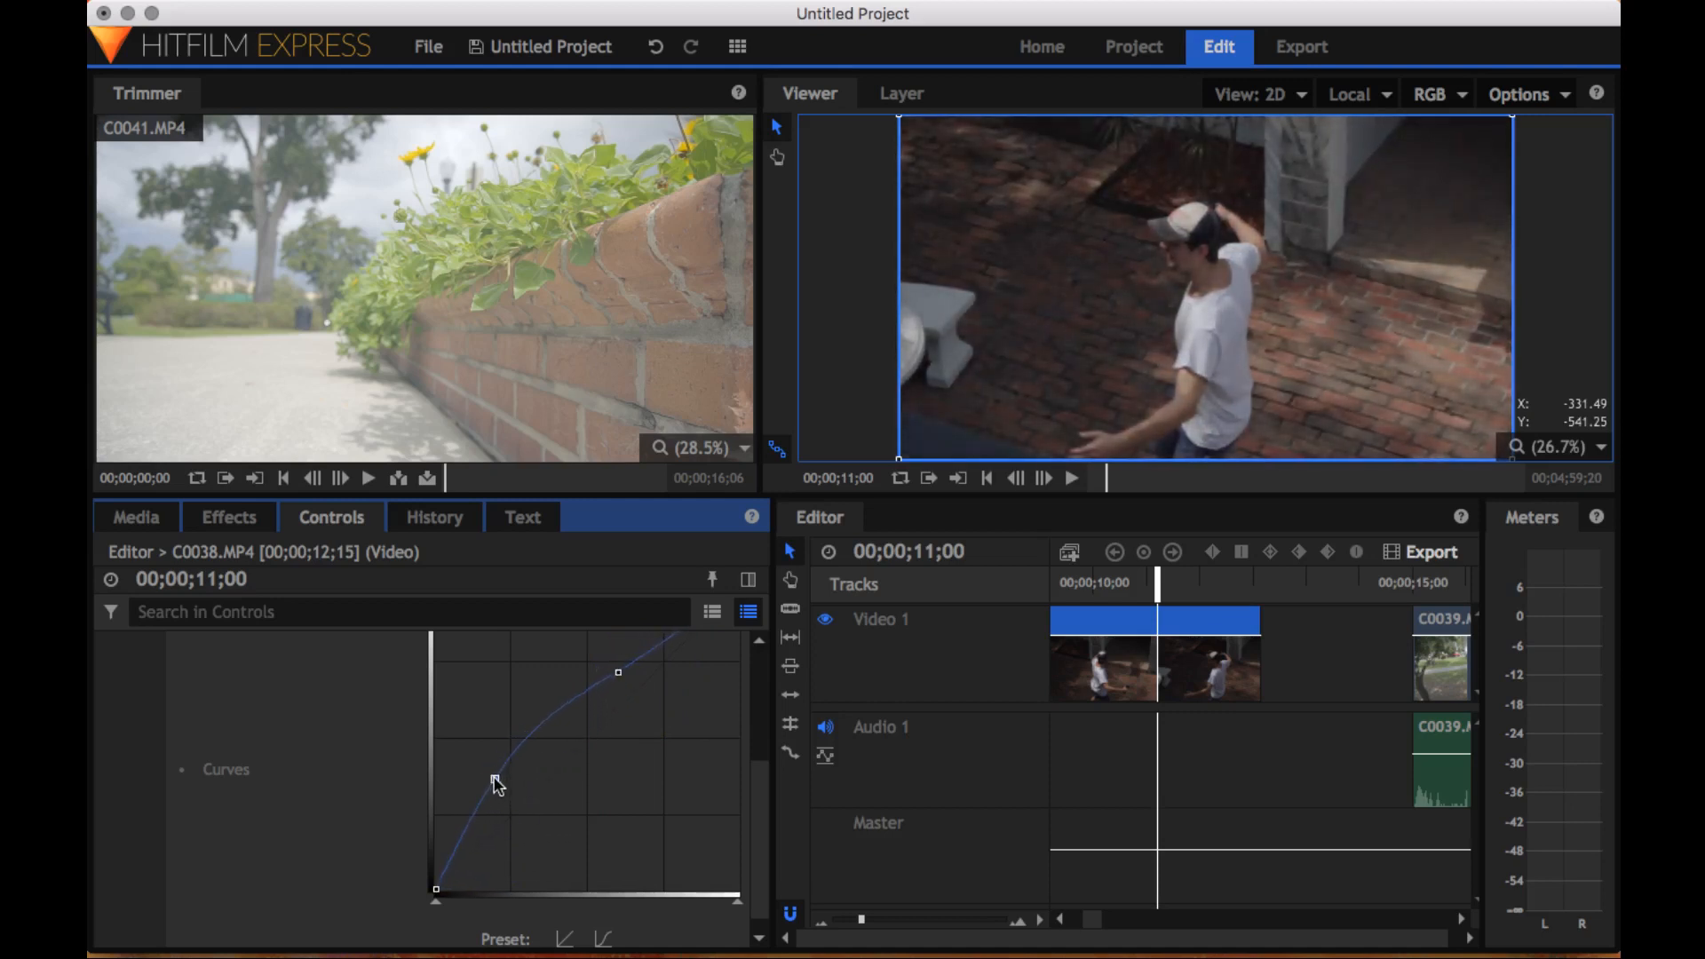
scroll(593, 769, "up", 5)
scroll(593, 769, "down", 4)
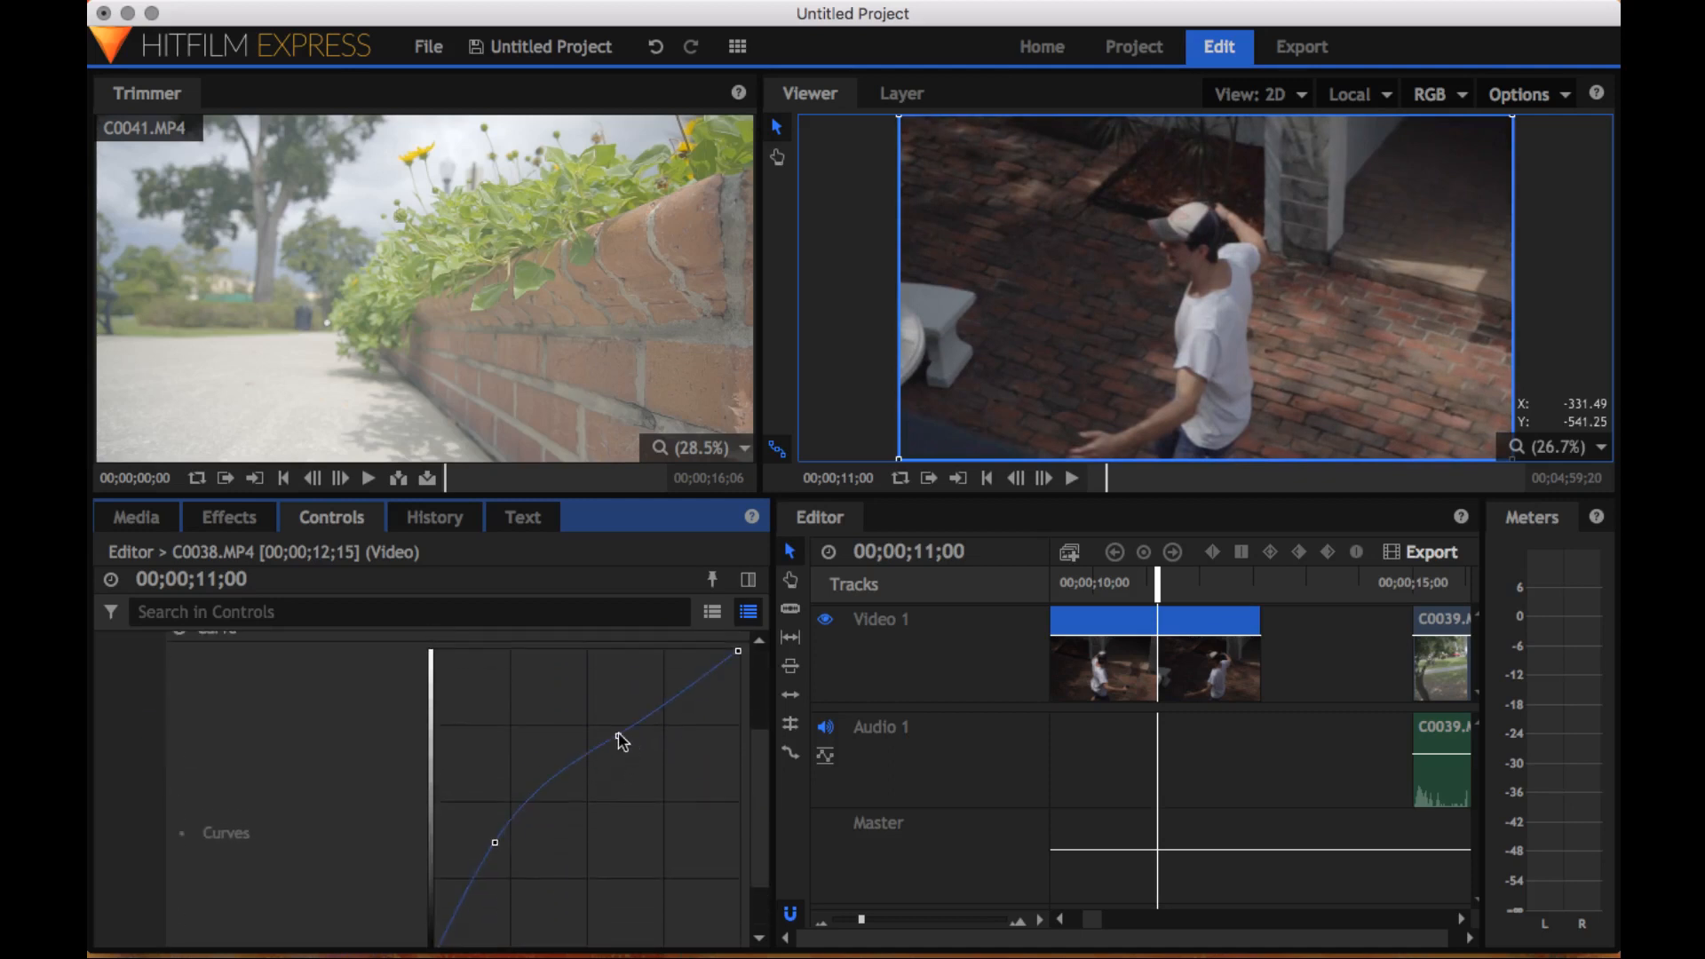
left_click_drag(618, 736, 697, 698)
mouse_move(497, 848)
left_mouse_down()
mouse_move(462, 888)
mouse_move(509, 833)
mouse_move(499, 822)
left_mouse_up()
Give the Red channel the S-curve preset, lift its shadow point to the diagonal and shift its highlight point towards the bright end, slightly below the diagonal
scroll(475, 796, "up", 3)
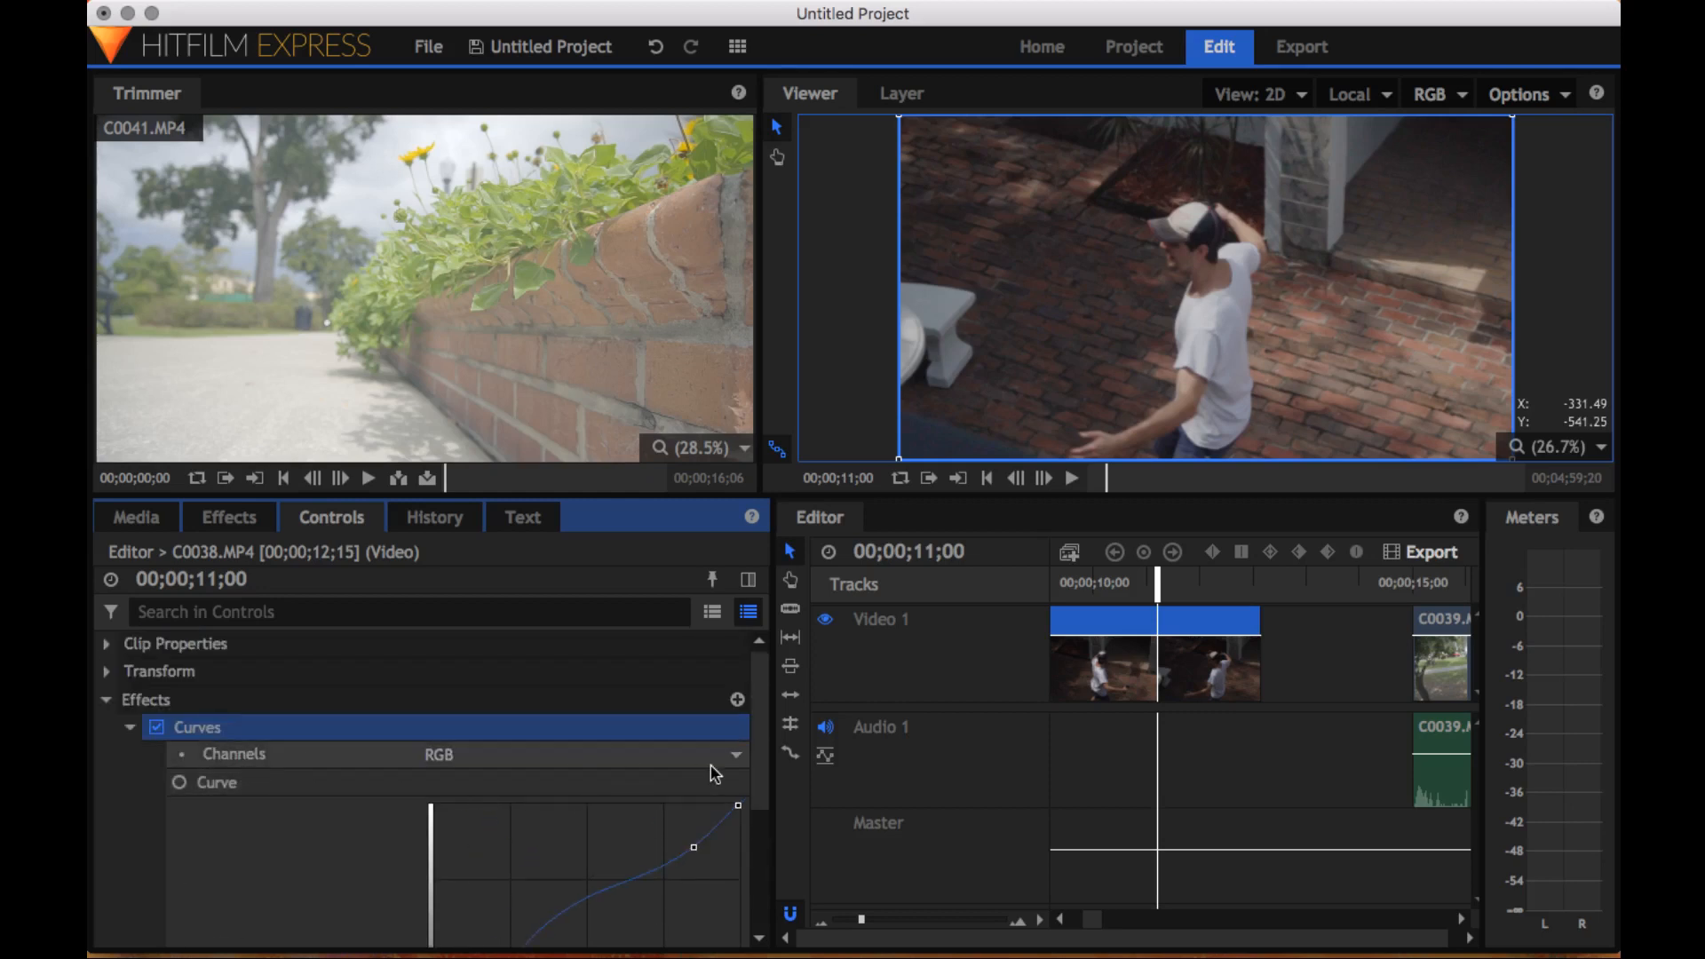
left_click(736, 756)
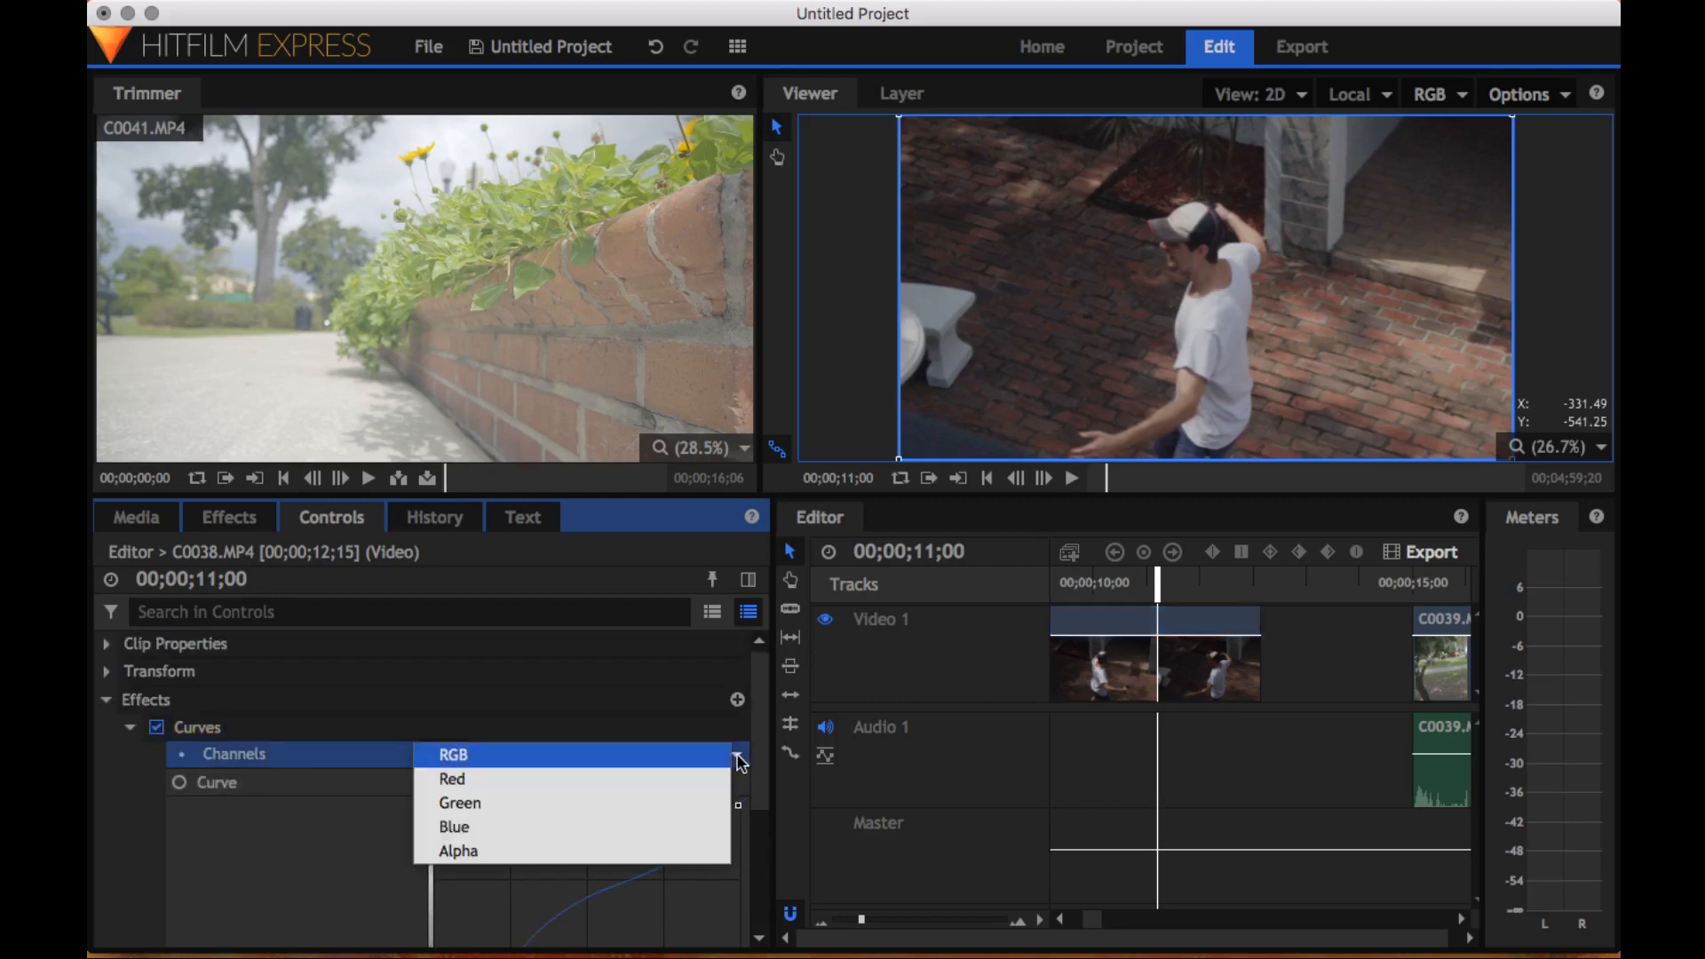
left_click(542, 778)
scroll(344, 787, "down", 5)
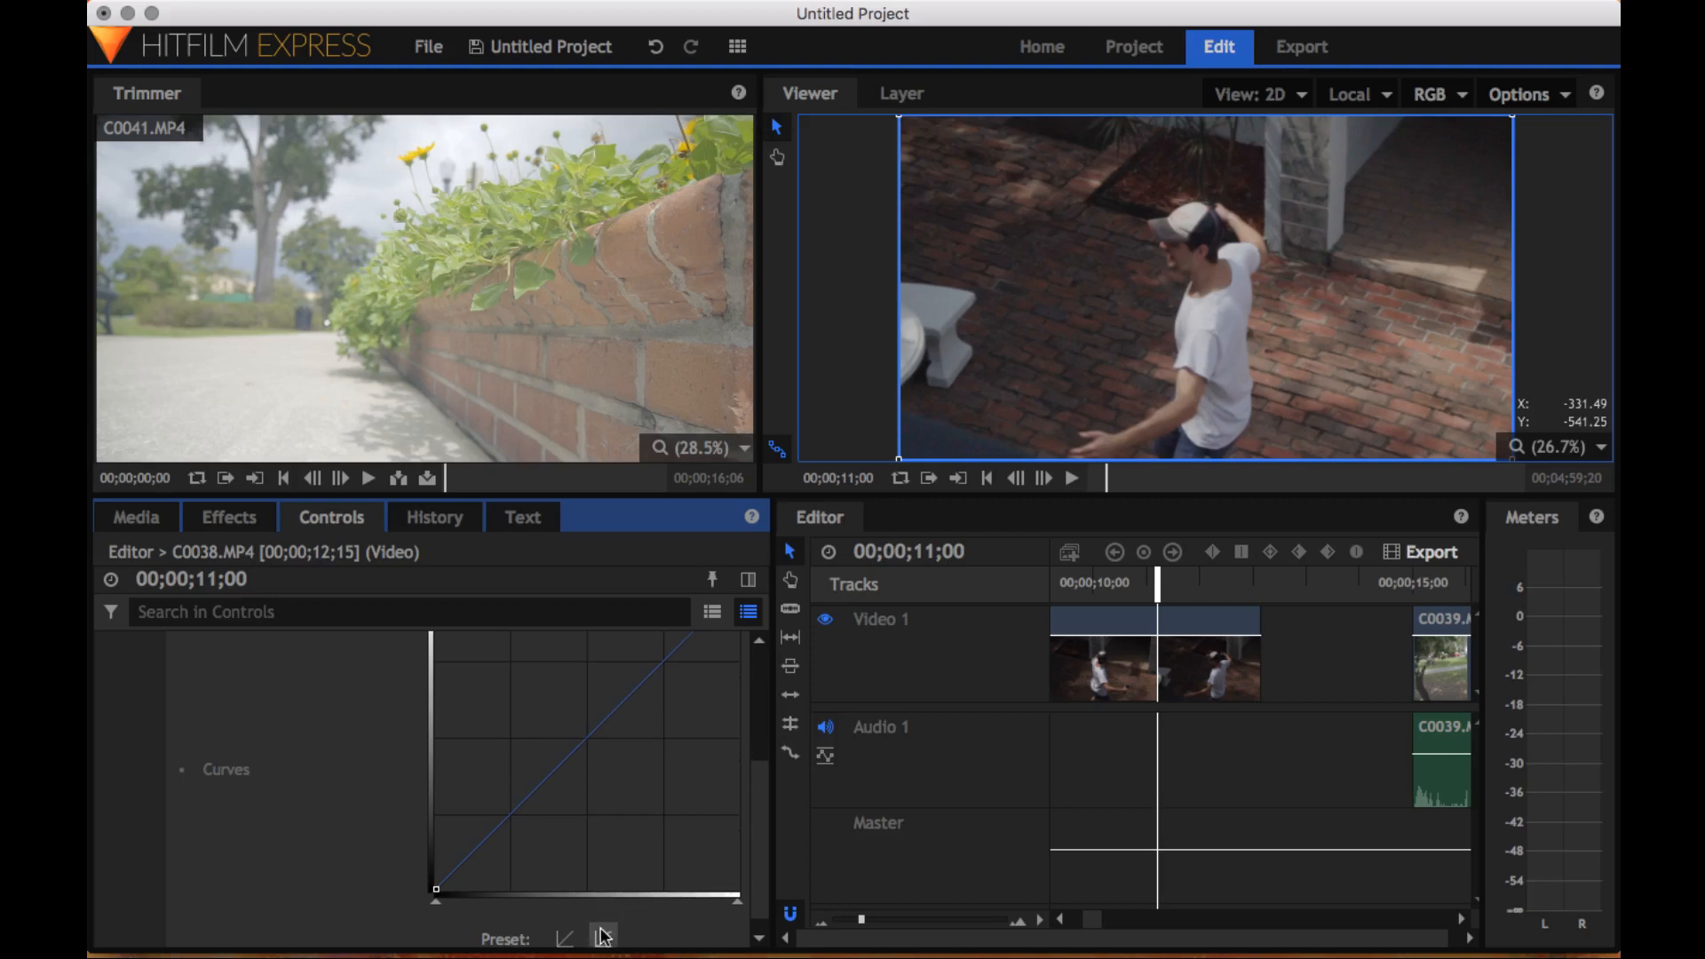
left_click(603, 937)
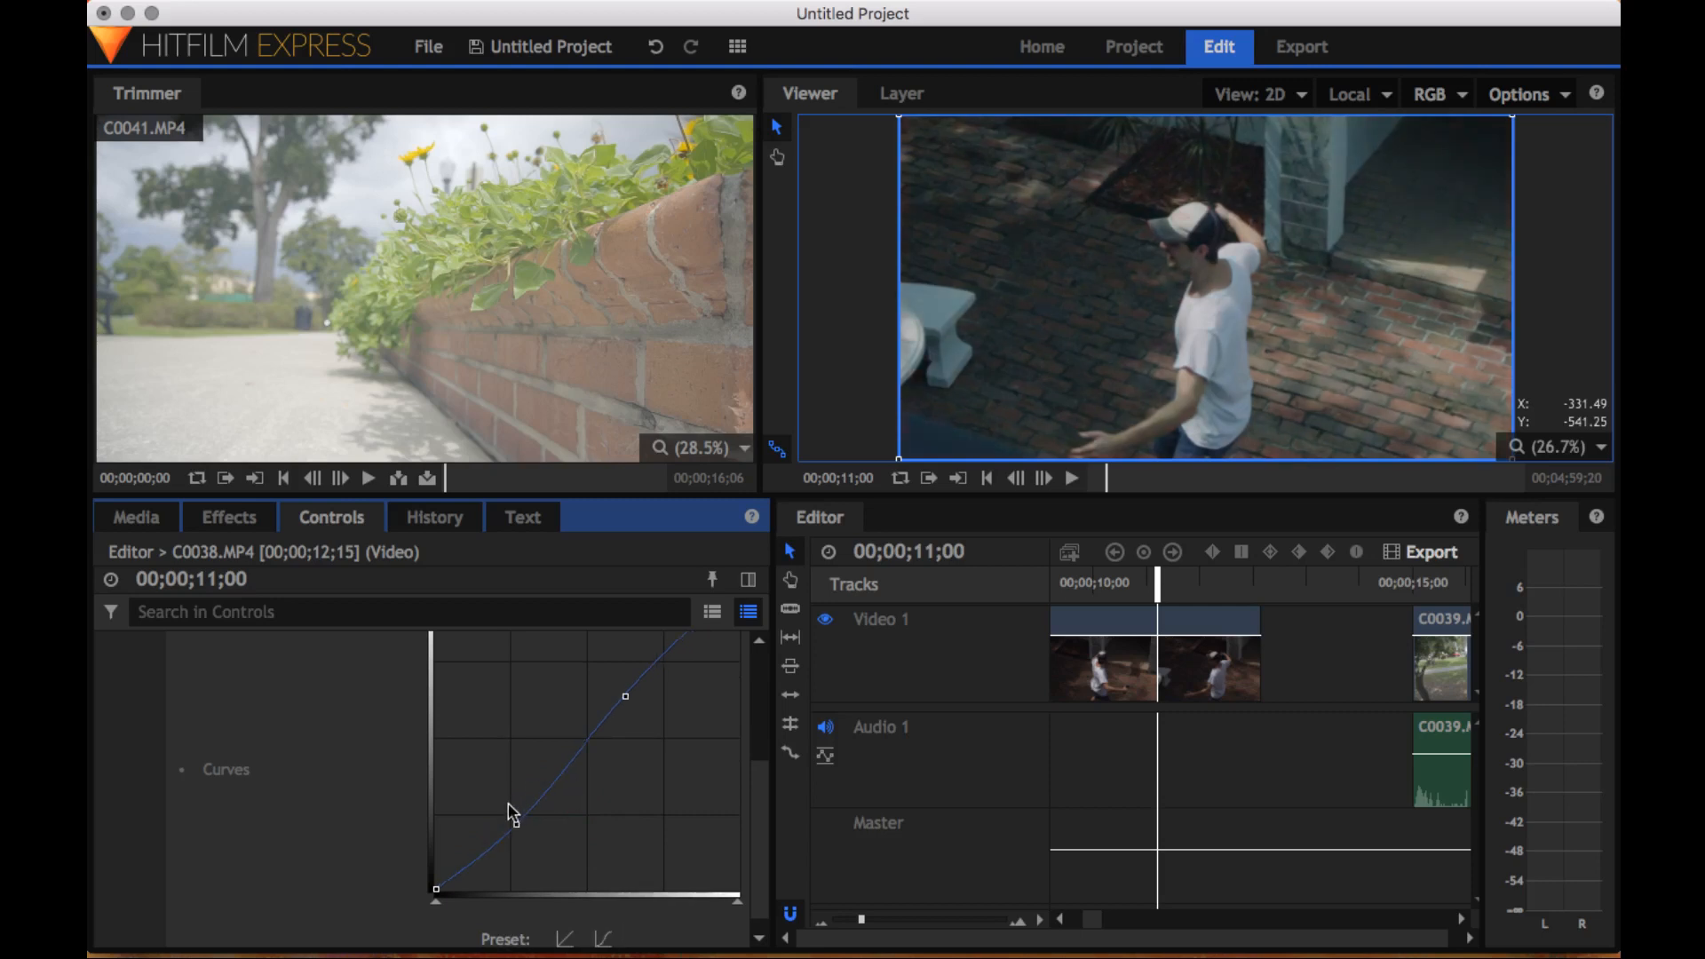
left_click_drag(518, 826, 500, 818)
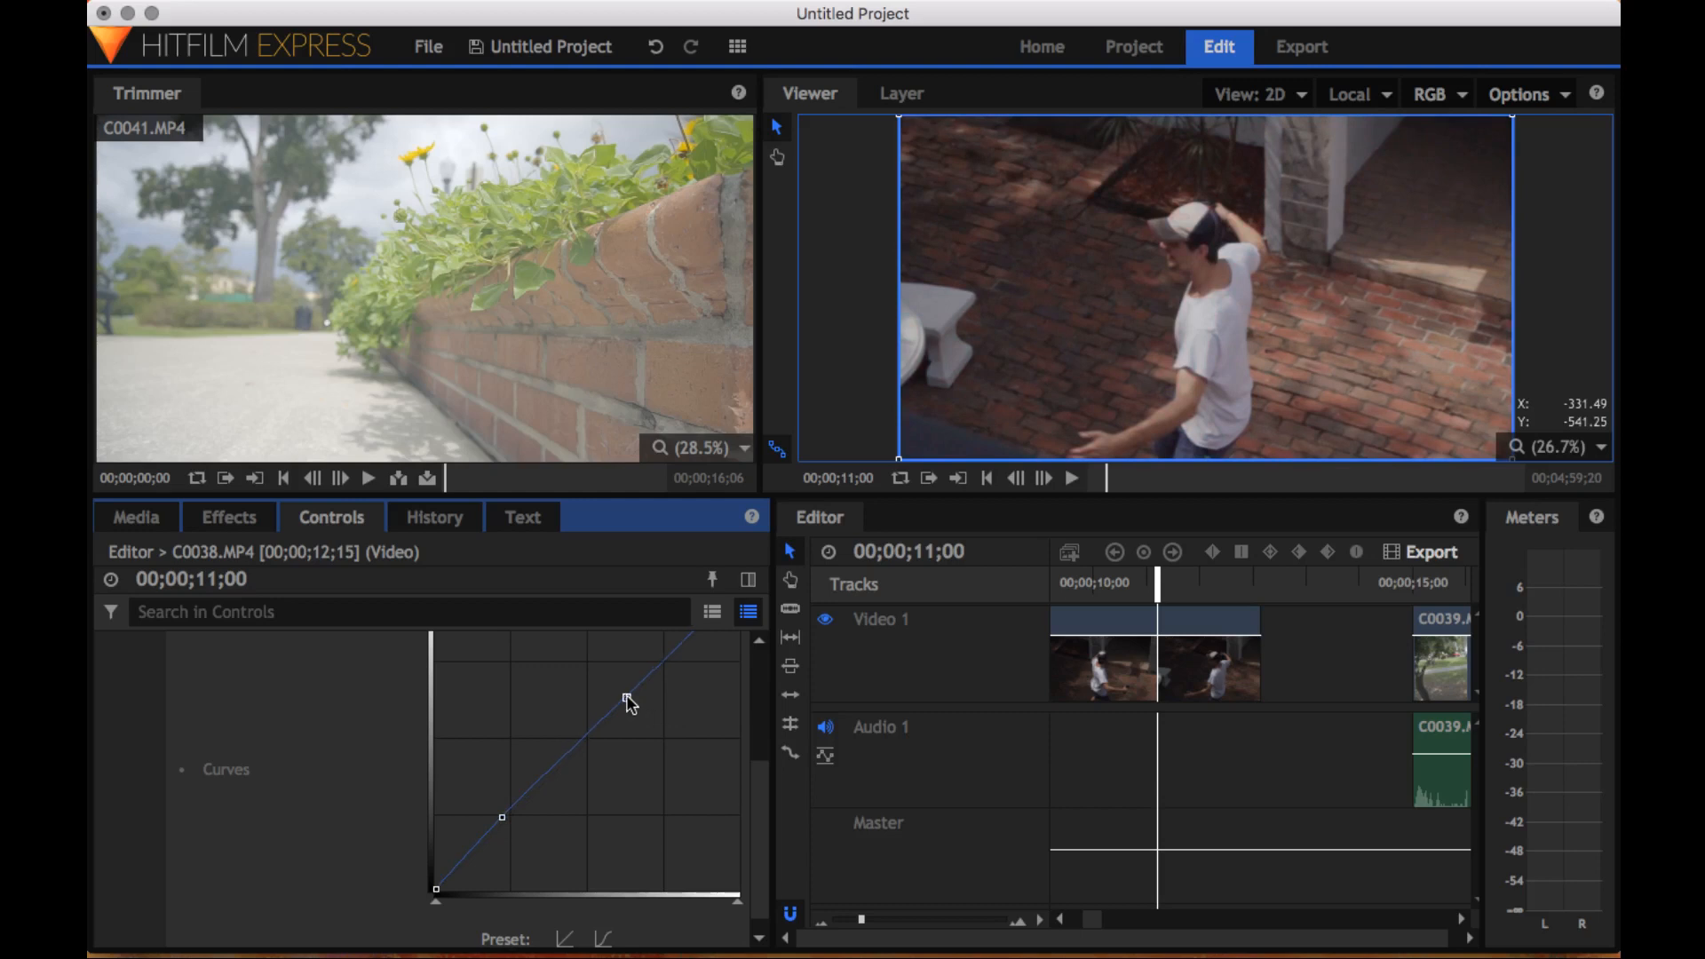
left_click_drag(628, 703, 666, 689)
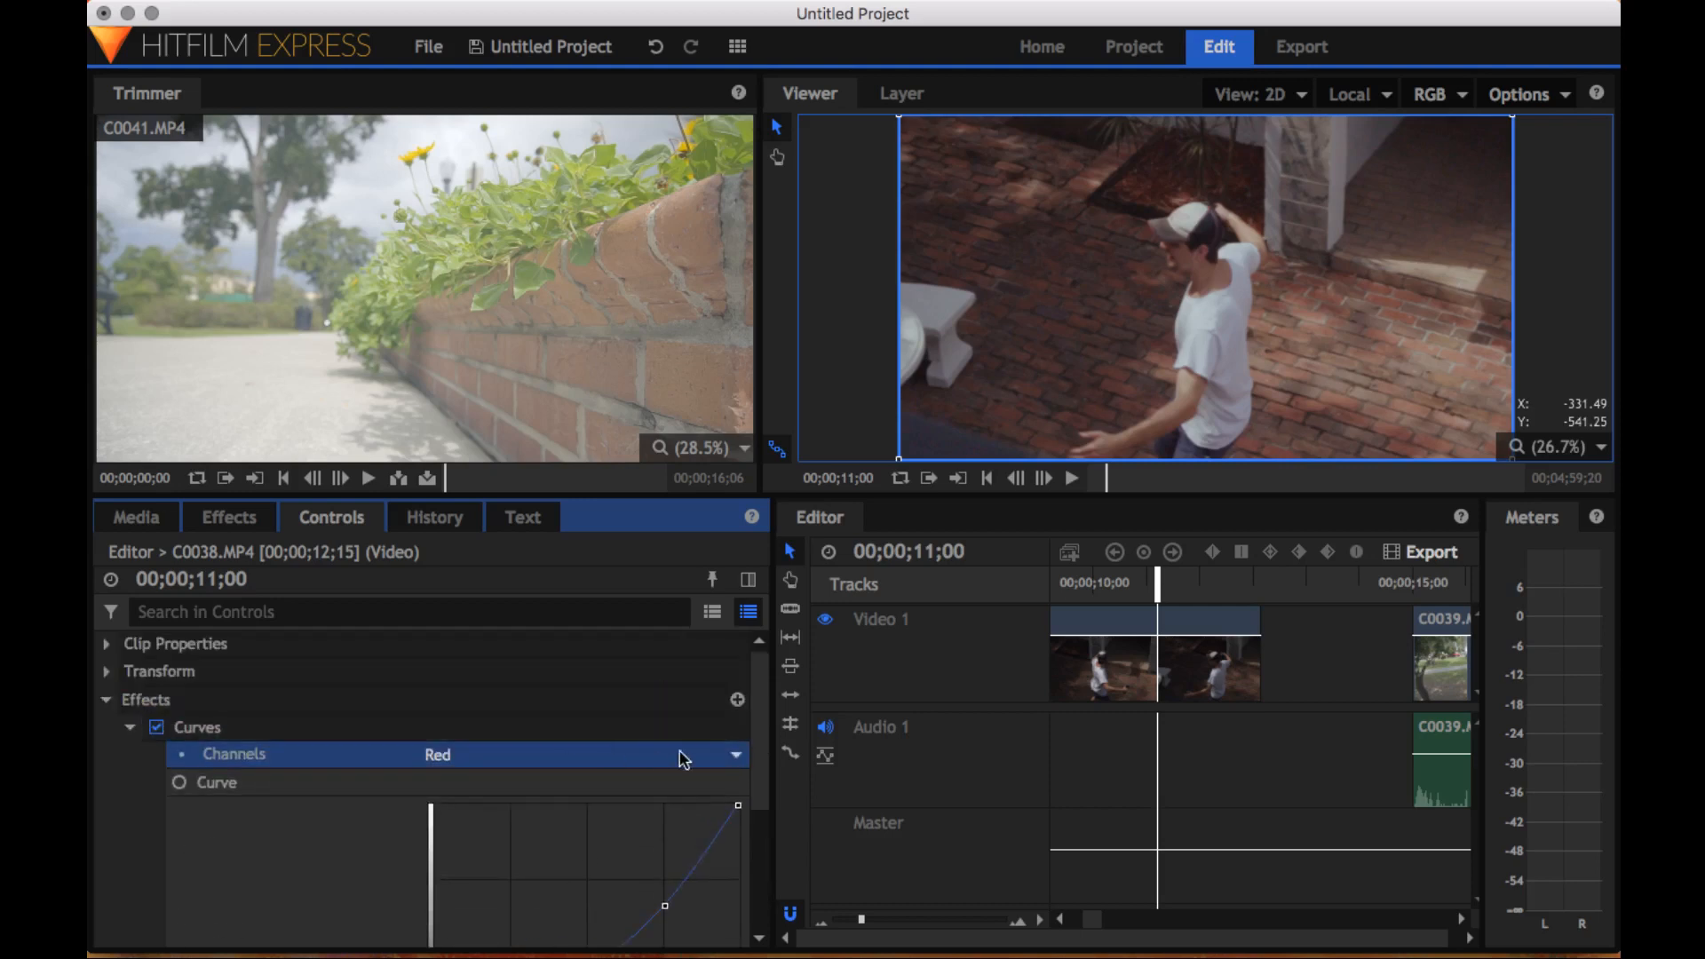
Give the Green channel the S-curve preset, lift its shadow point to the diagonal and move its highlight point near the upper end
left_click(737, 758)
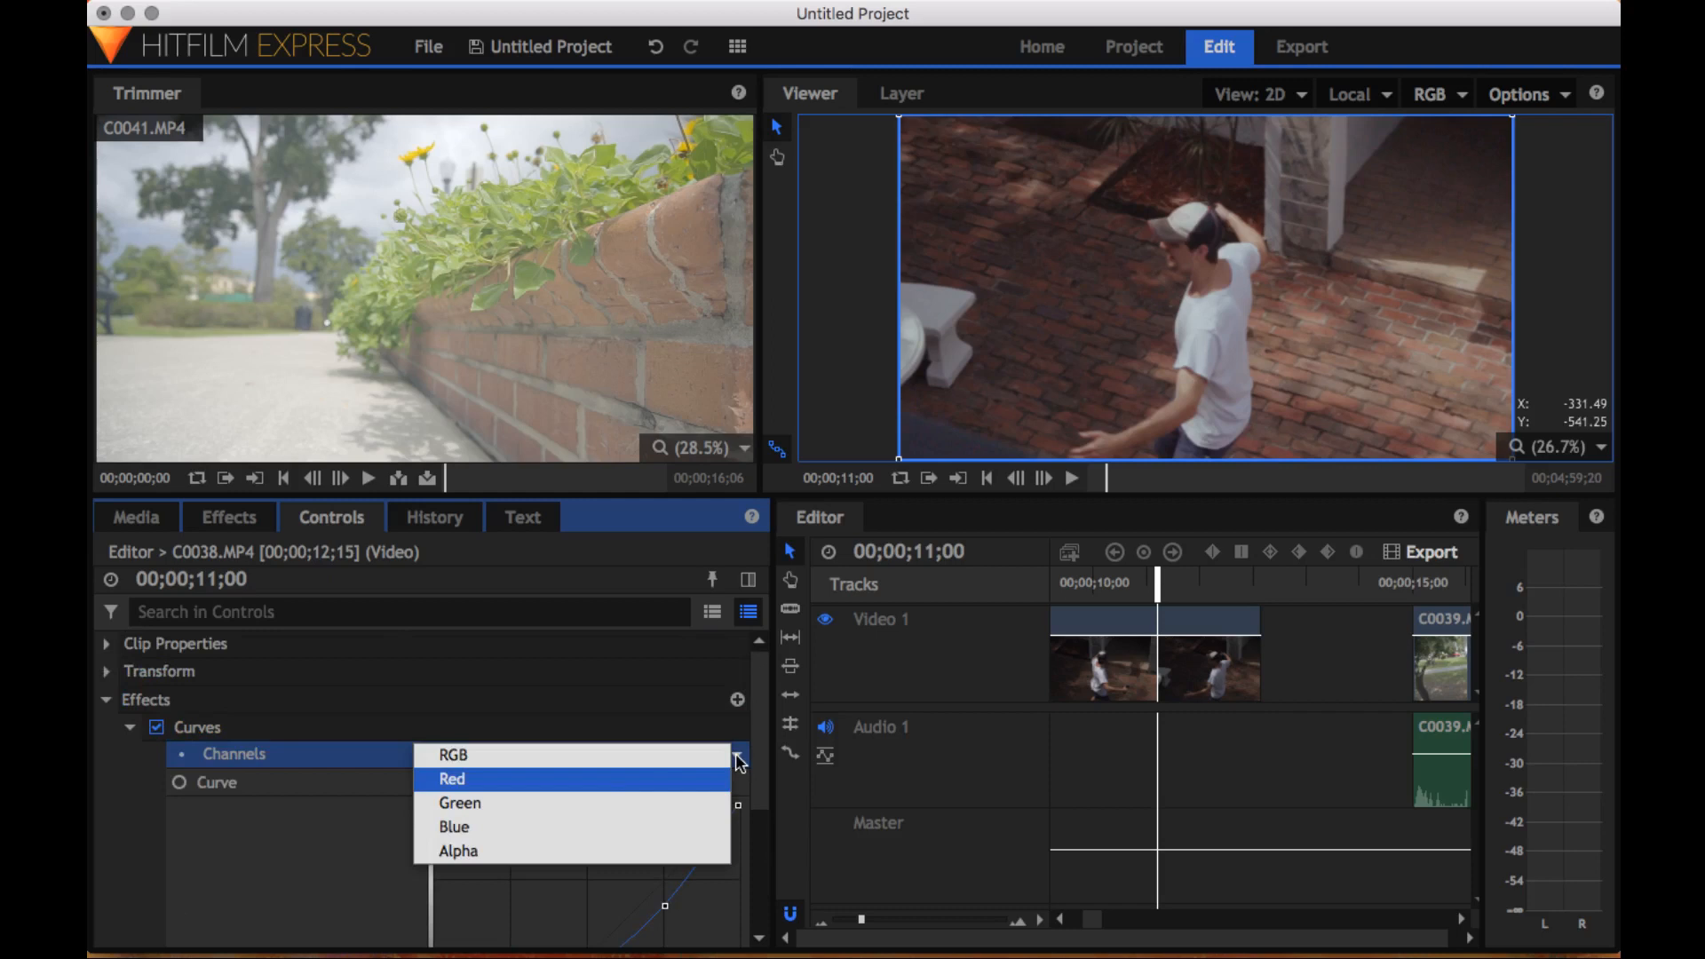
left_click(515, 802)
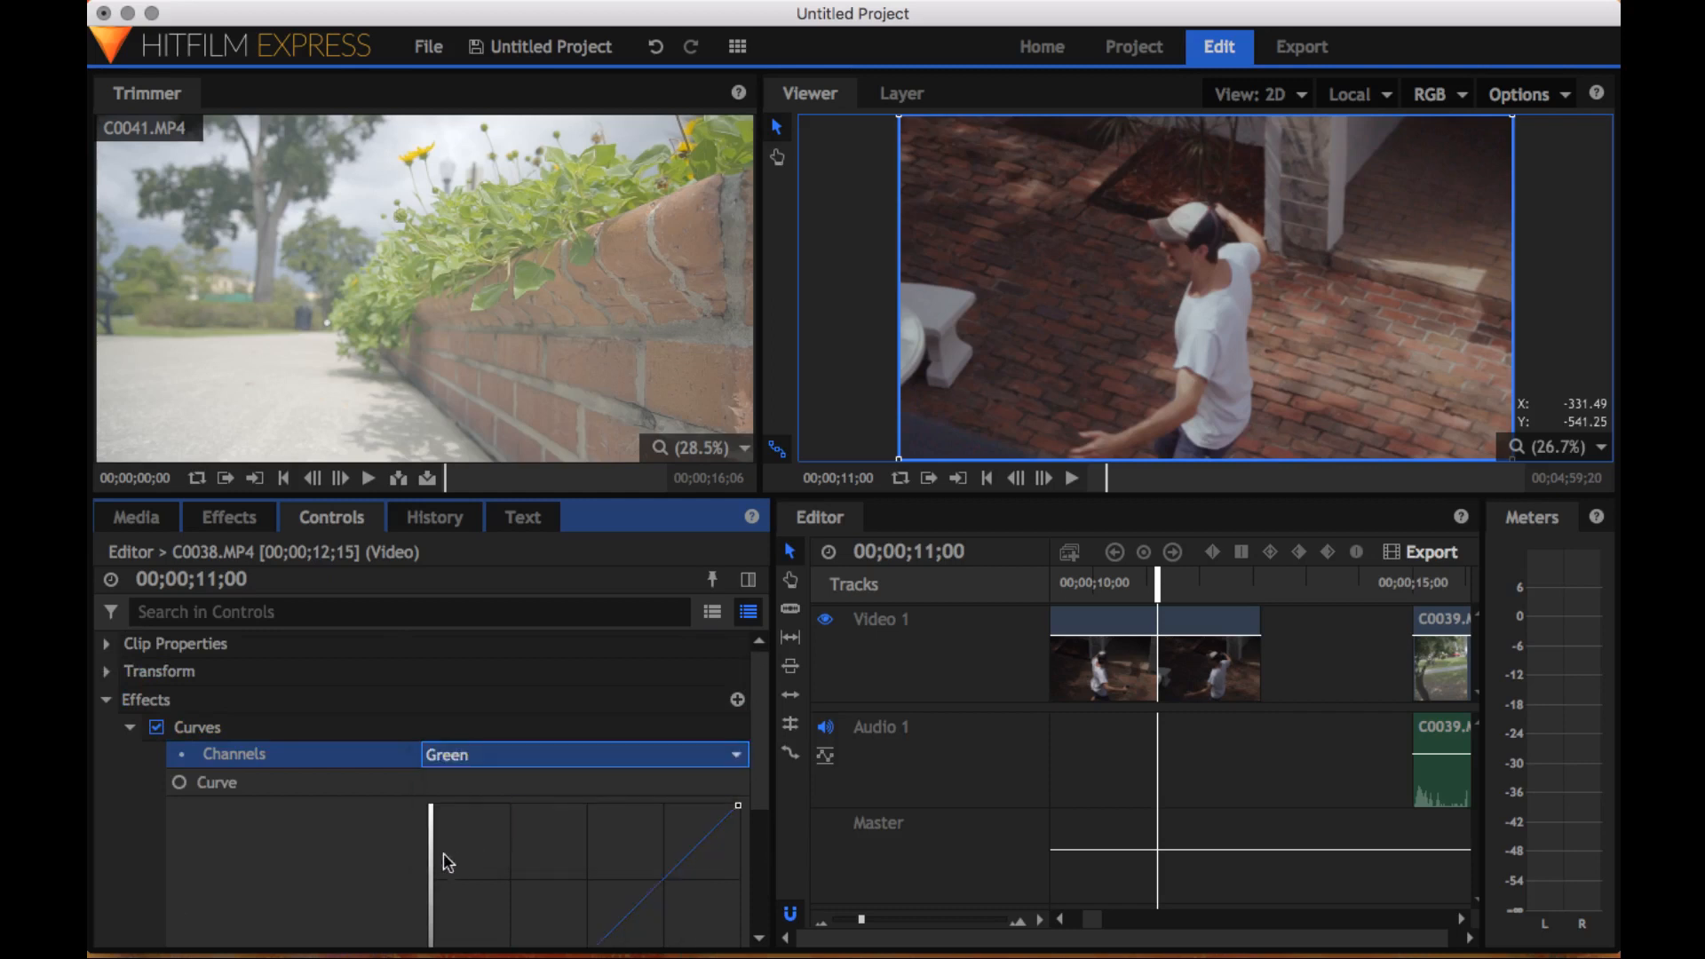
scroll(444, 857, "down", 3)
left_click(602, 940)
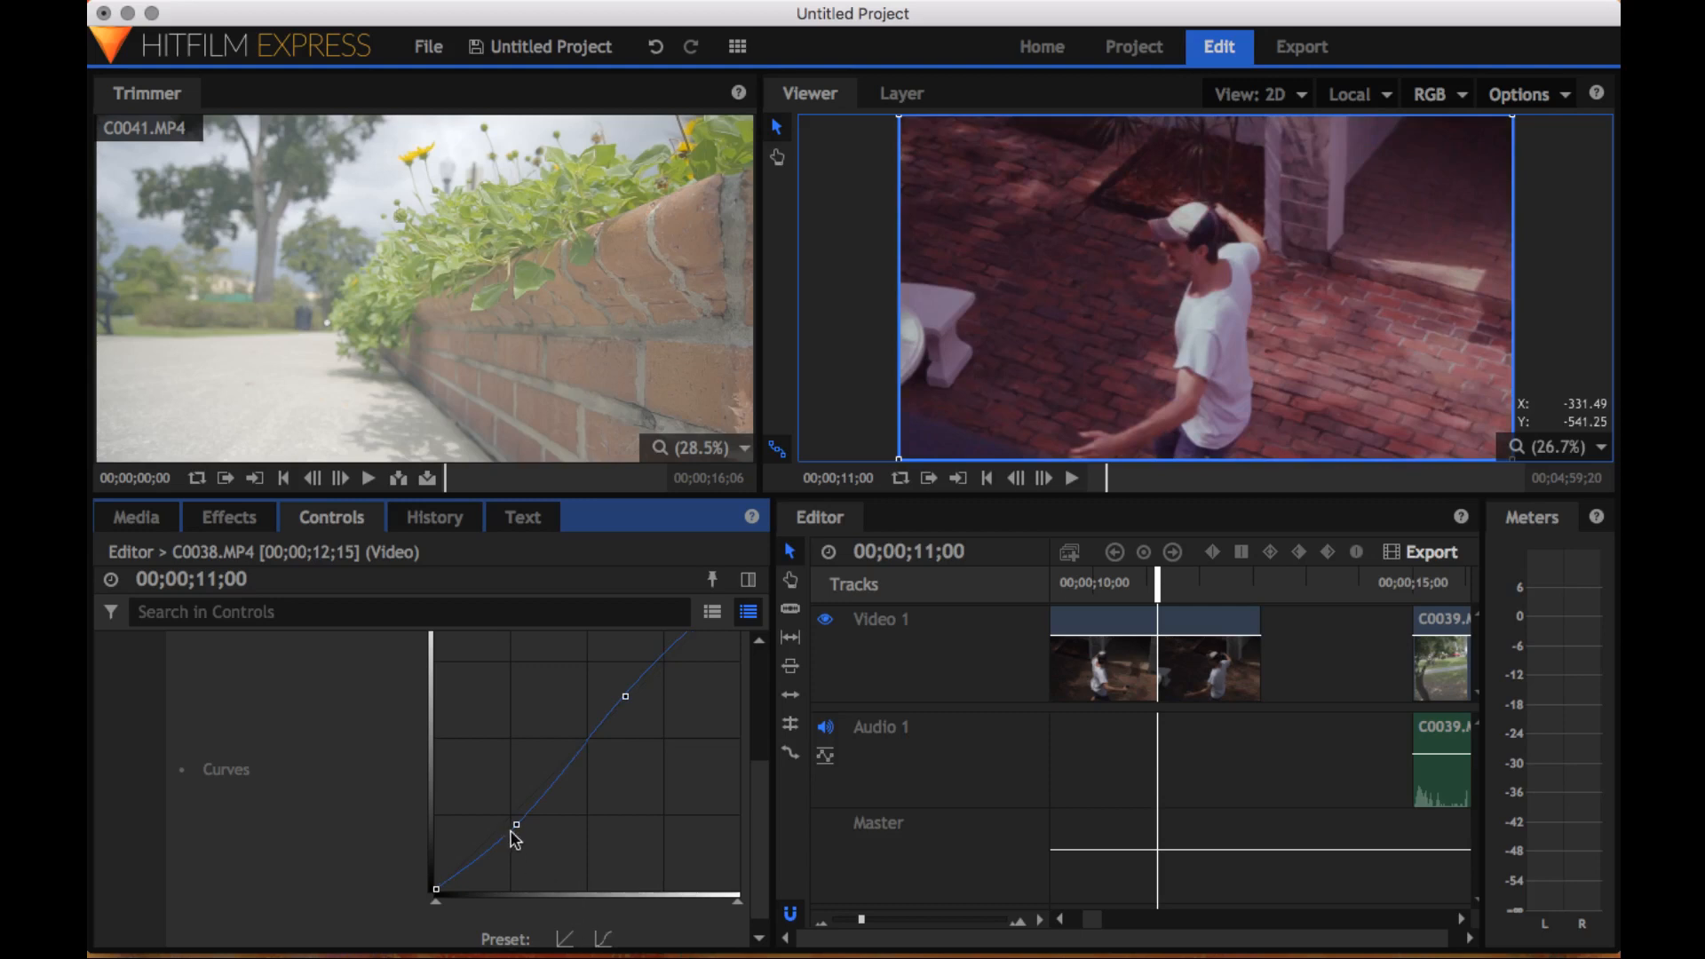
left_click_drag(515, 828, 502, 815)
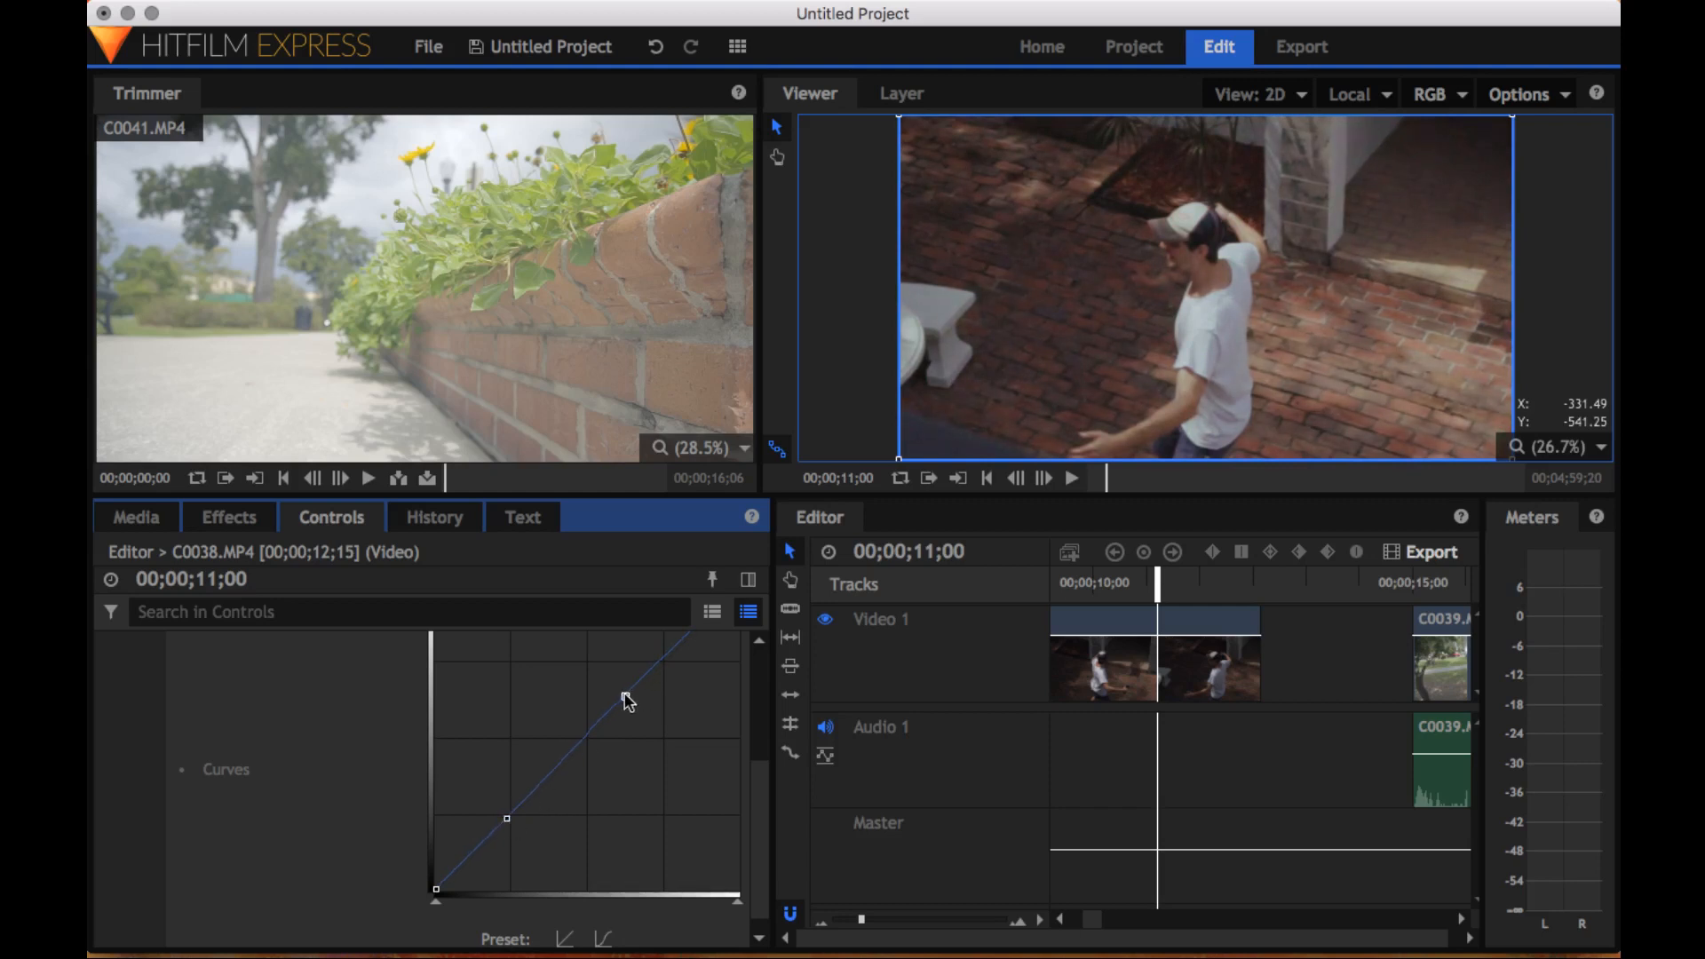
left_click_drag(625, 696, 706, 637)
left_click_drag(703, 634, 699, 638)
Load the original C0038.MP4 in the Trimmer and step to 00;00;11;00 to compare it with the corrected frame
left_click(156, 525)
left_click(202, 712)
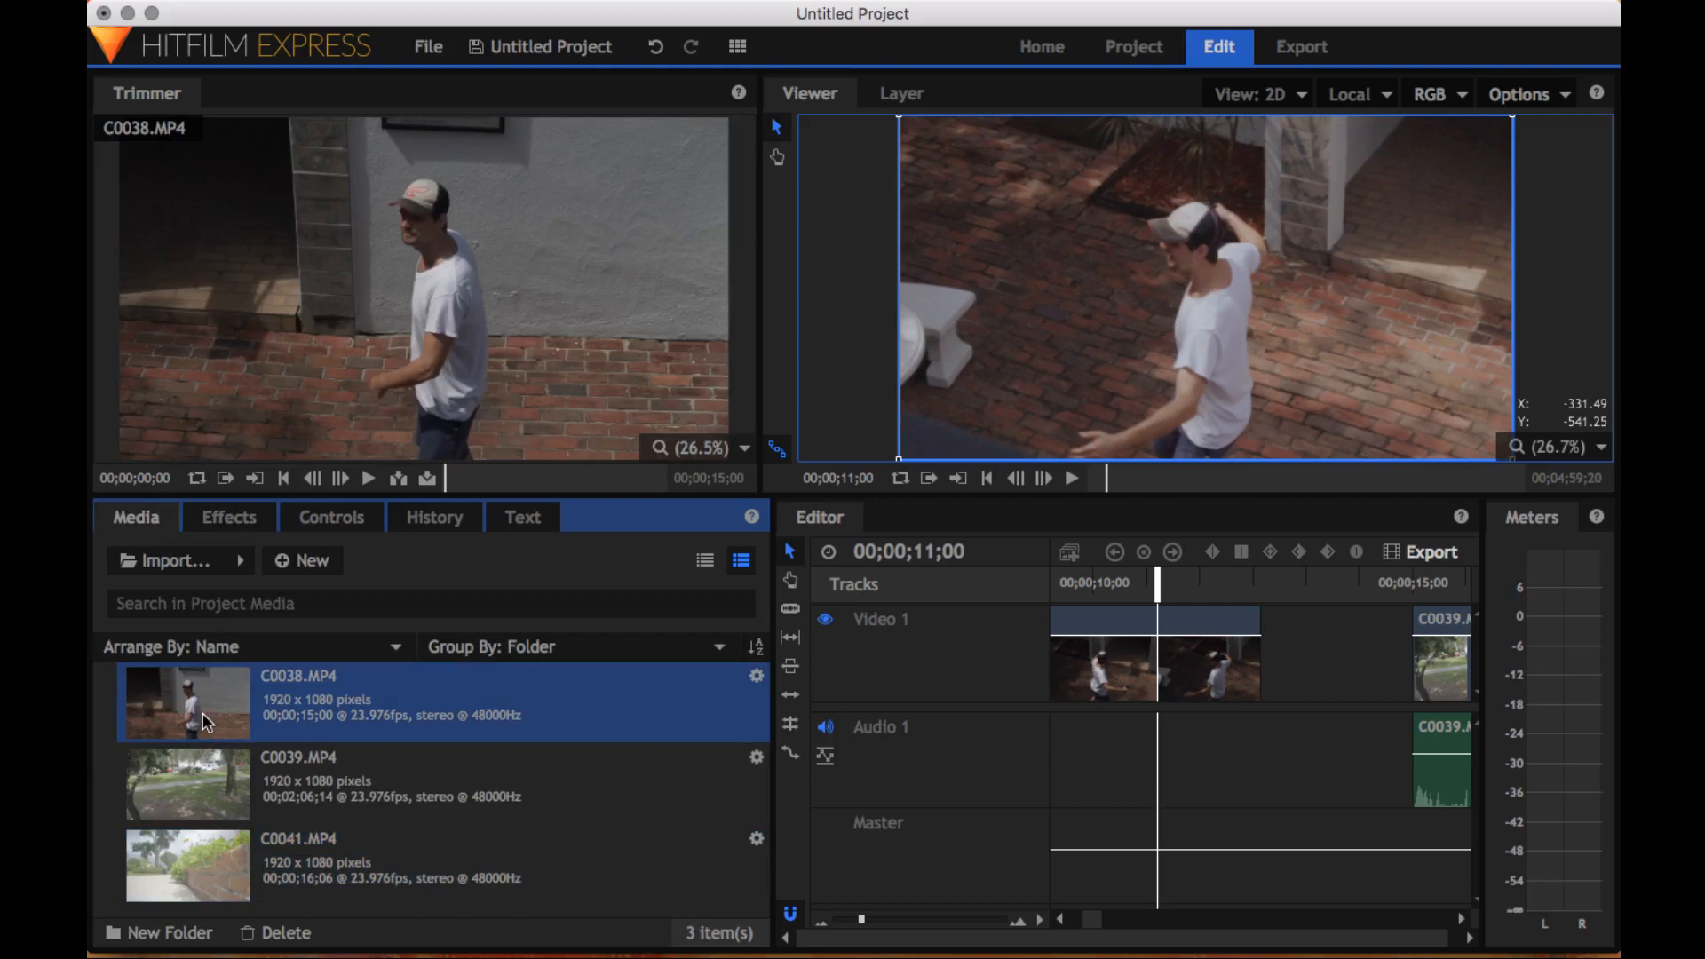
left_click(628, 483)
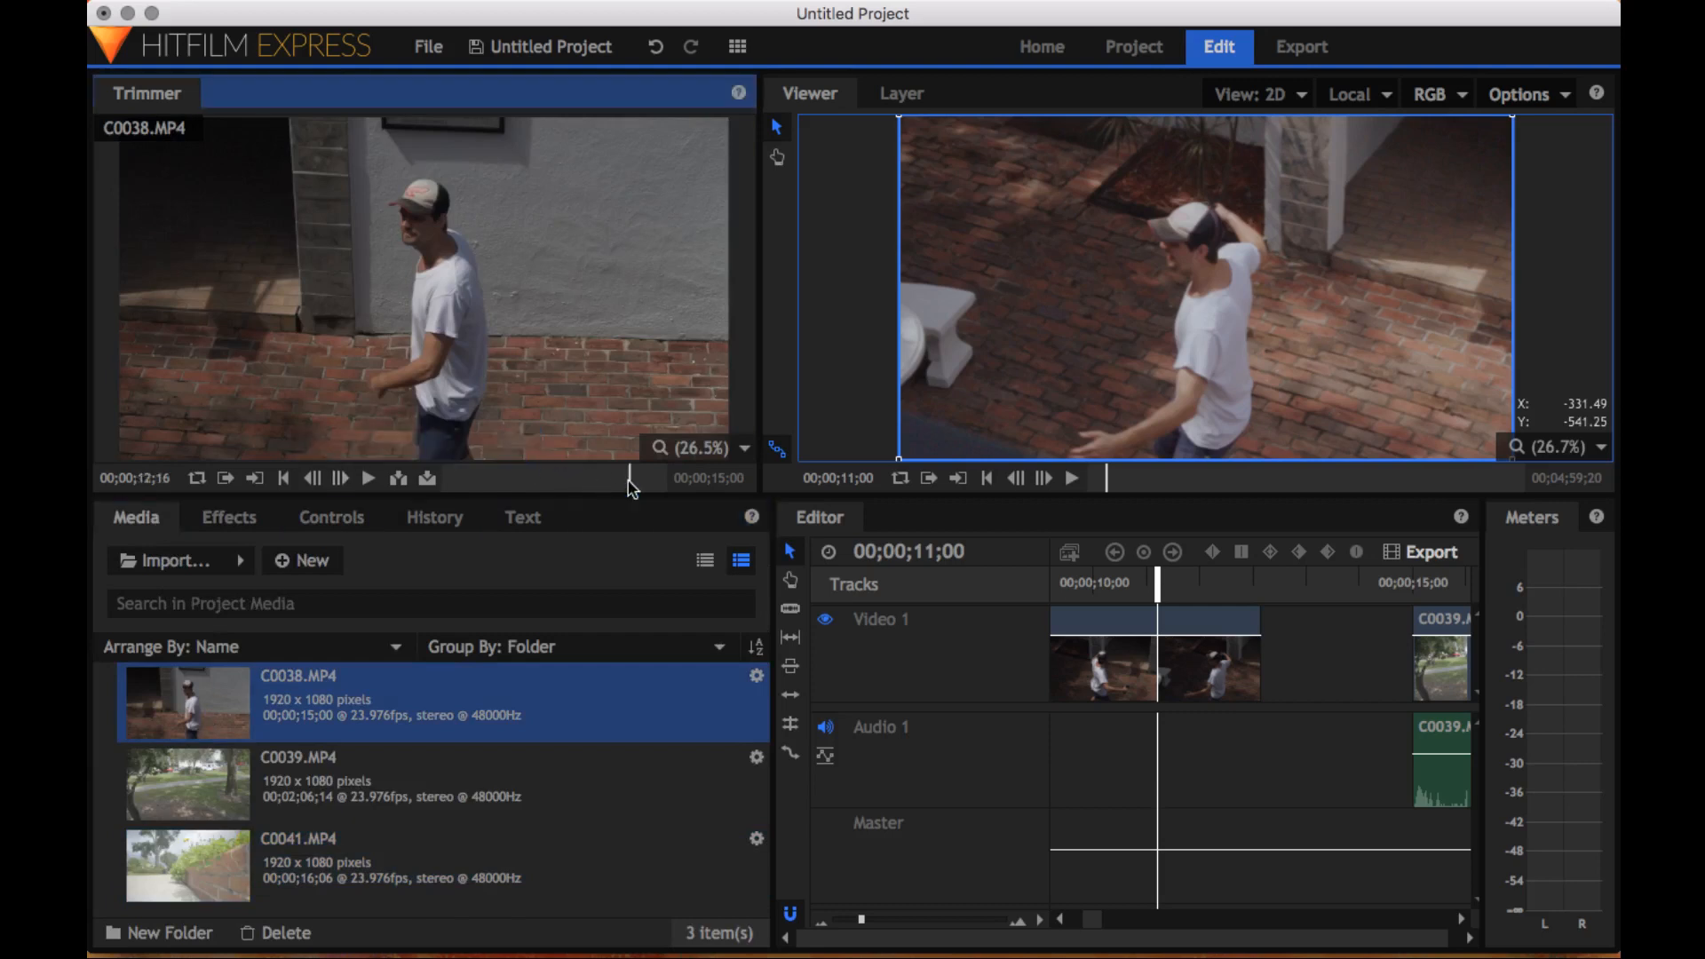
left_click_drag(628, 483, 607, 483)
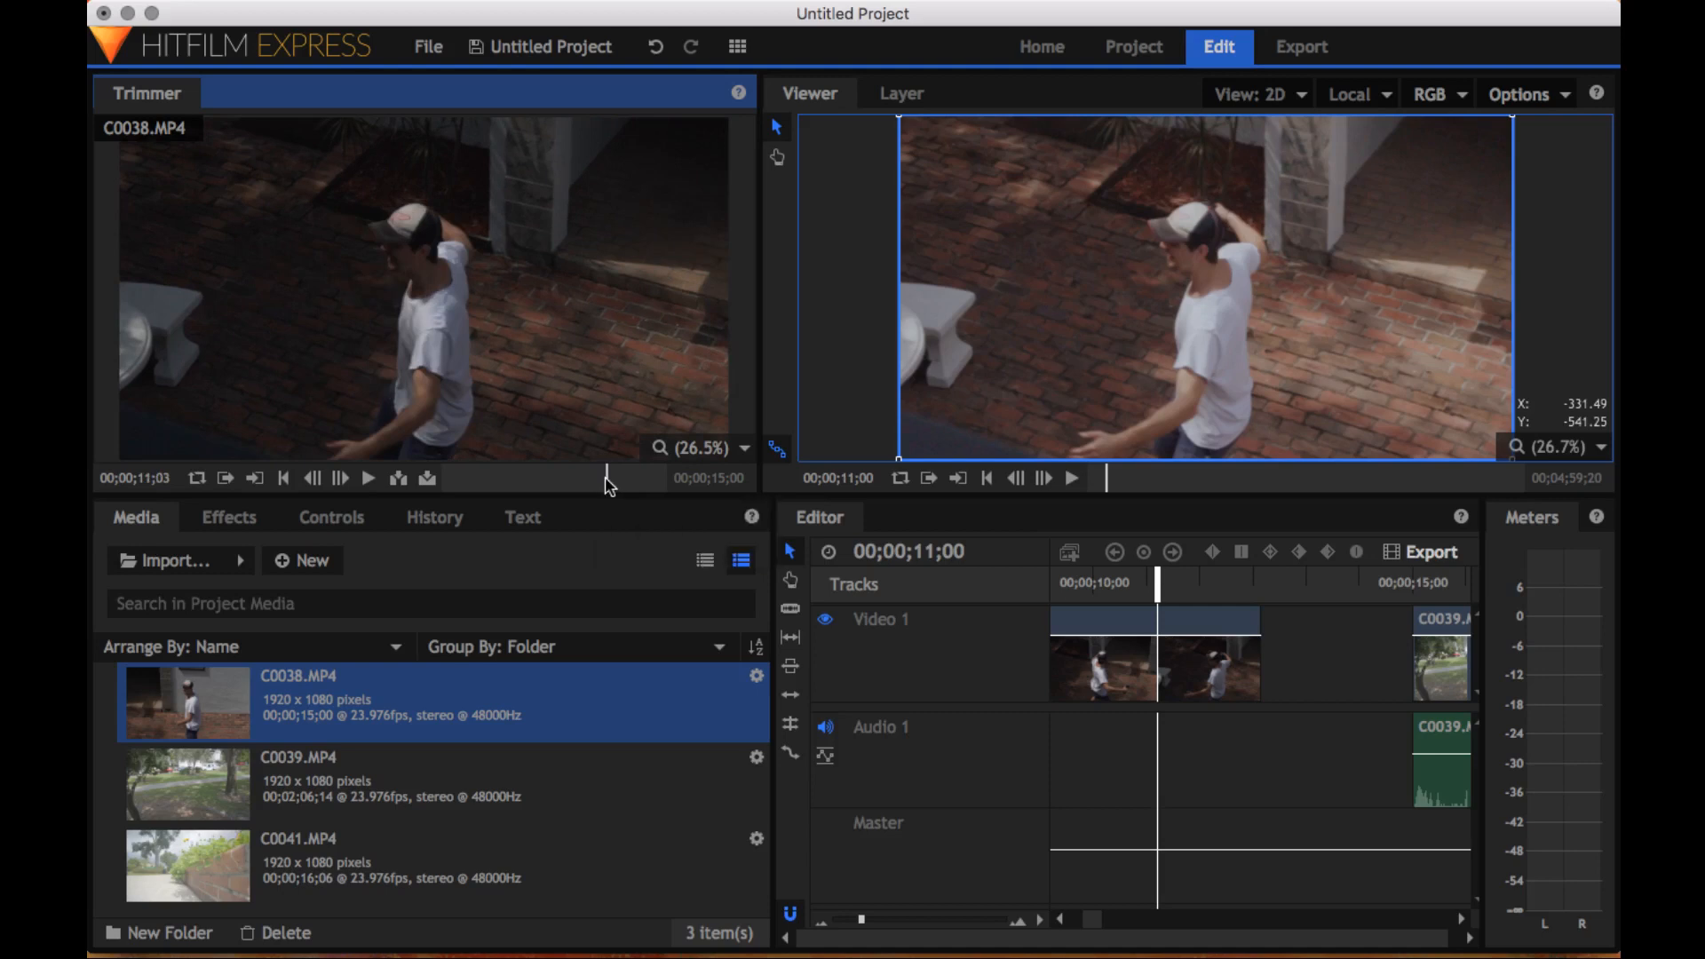
mouse_move(675, 407)
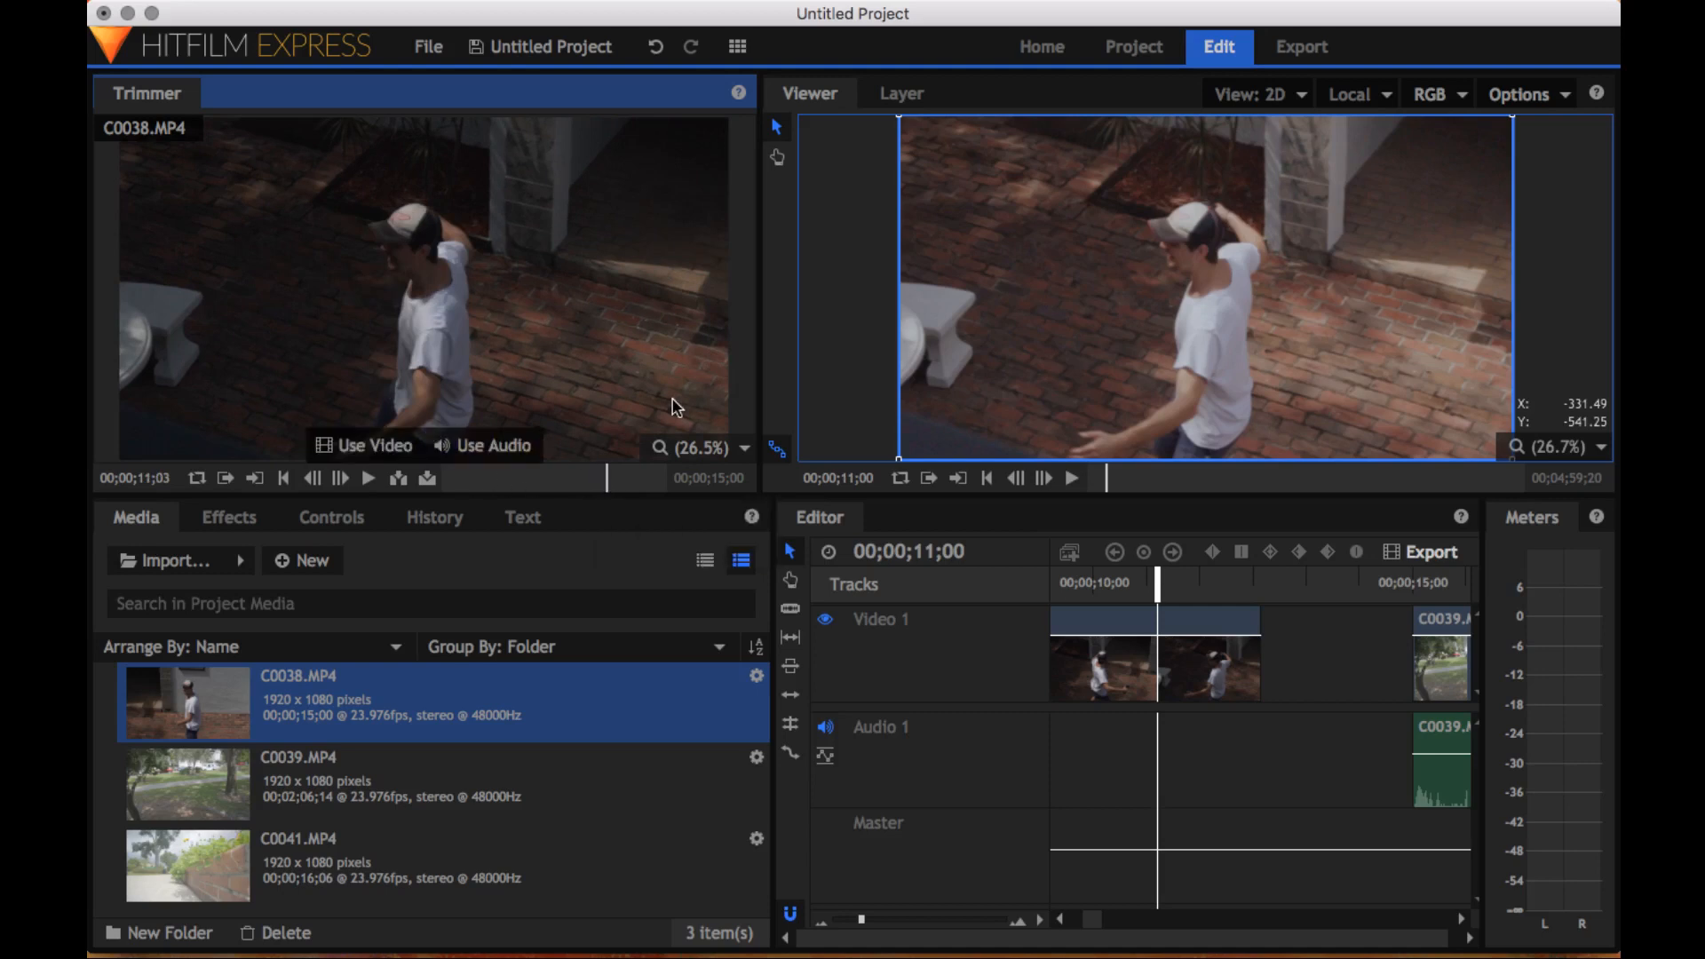
key("Left")
key("Left")
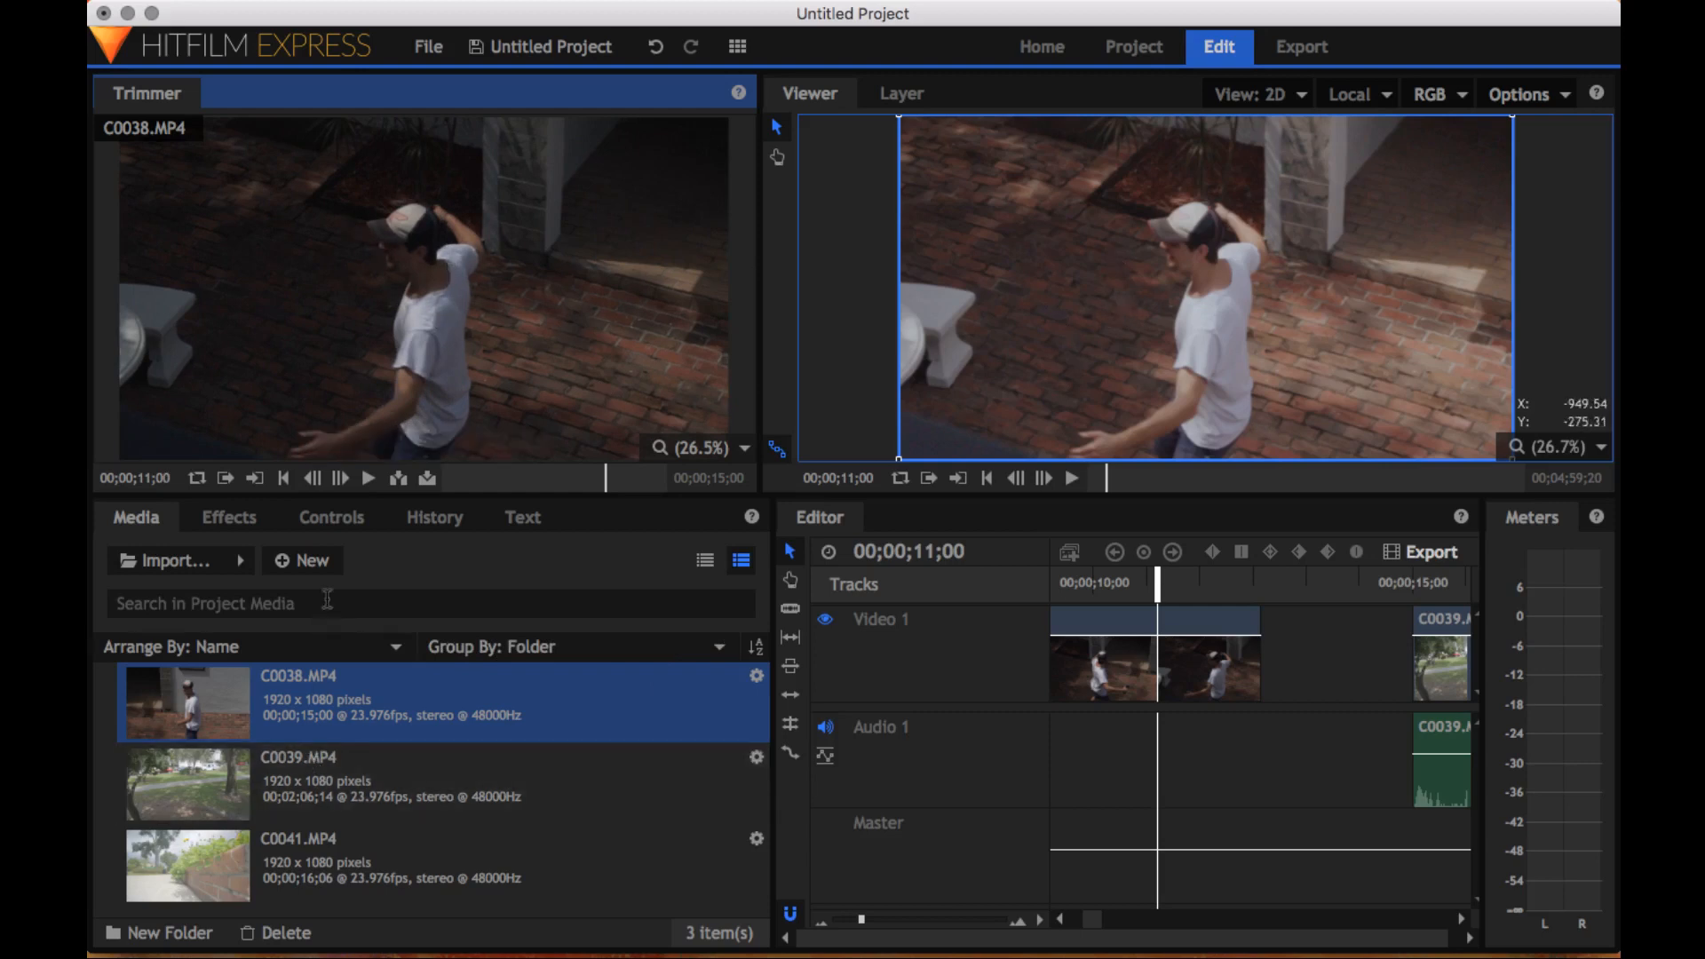
Give the Blue channel of the C0038.MP4 clip's Curves the S-curve preset, lift its shadow point slightly and move its highlight point near the upper end
left_click(237, 522)
left_click(326, 516)
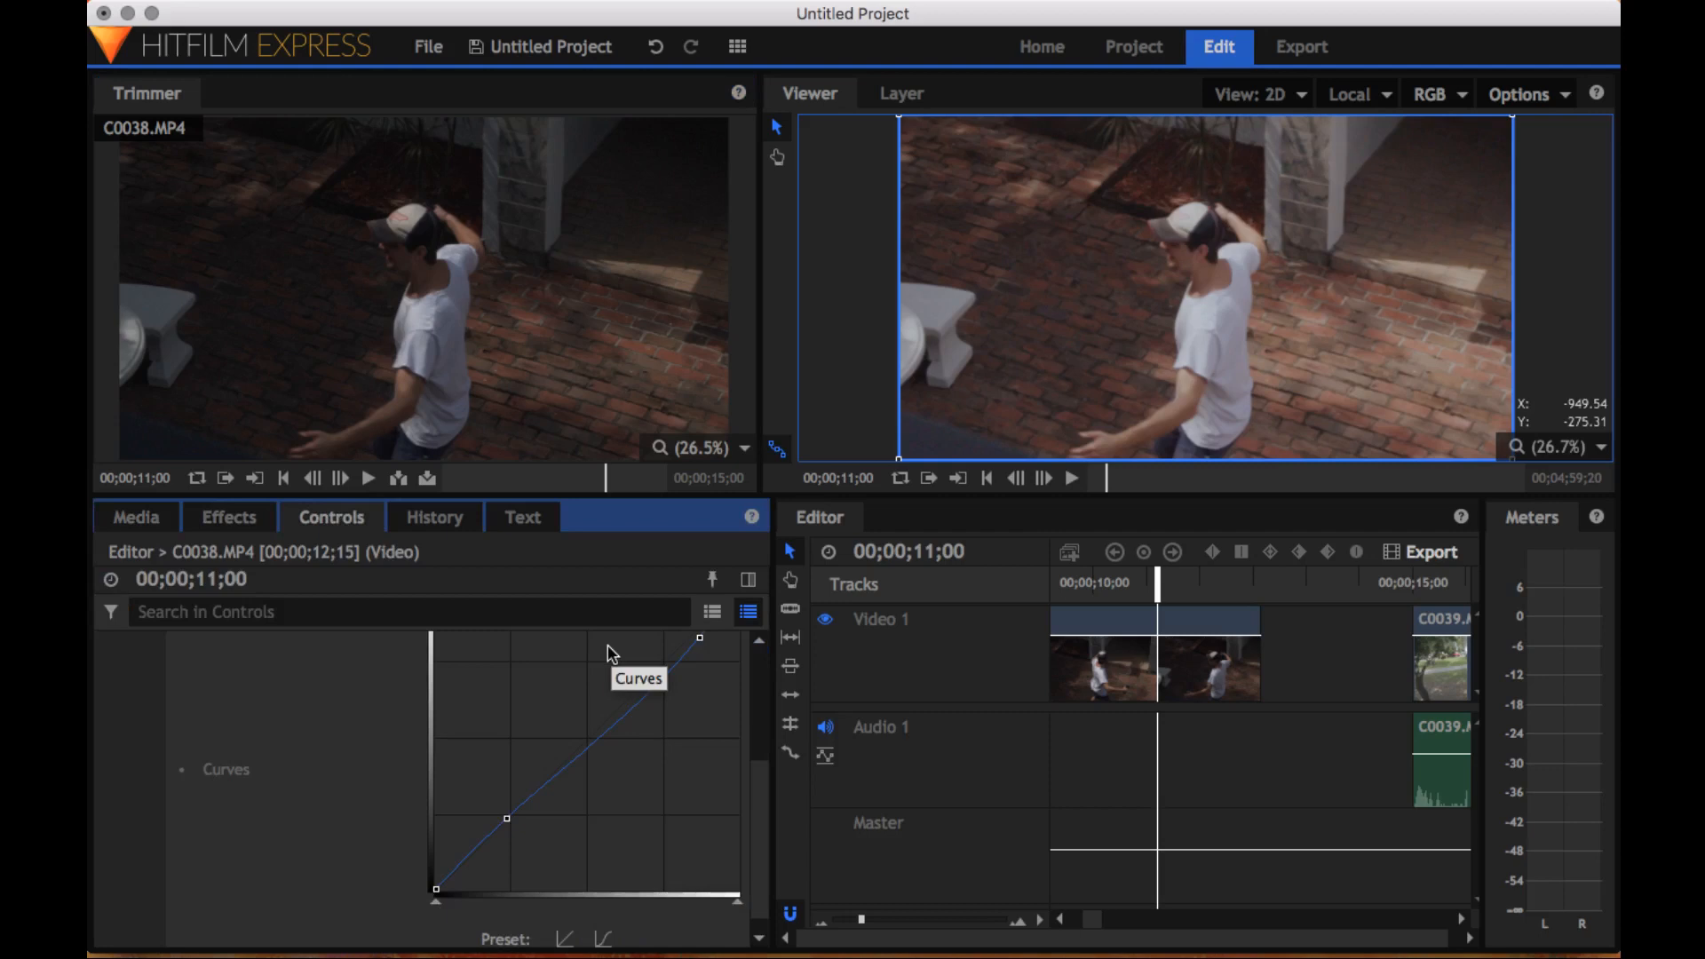
scroll(533, 790, "up", 3)
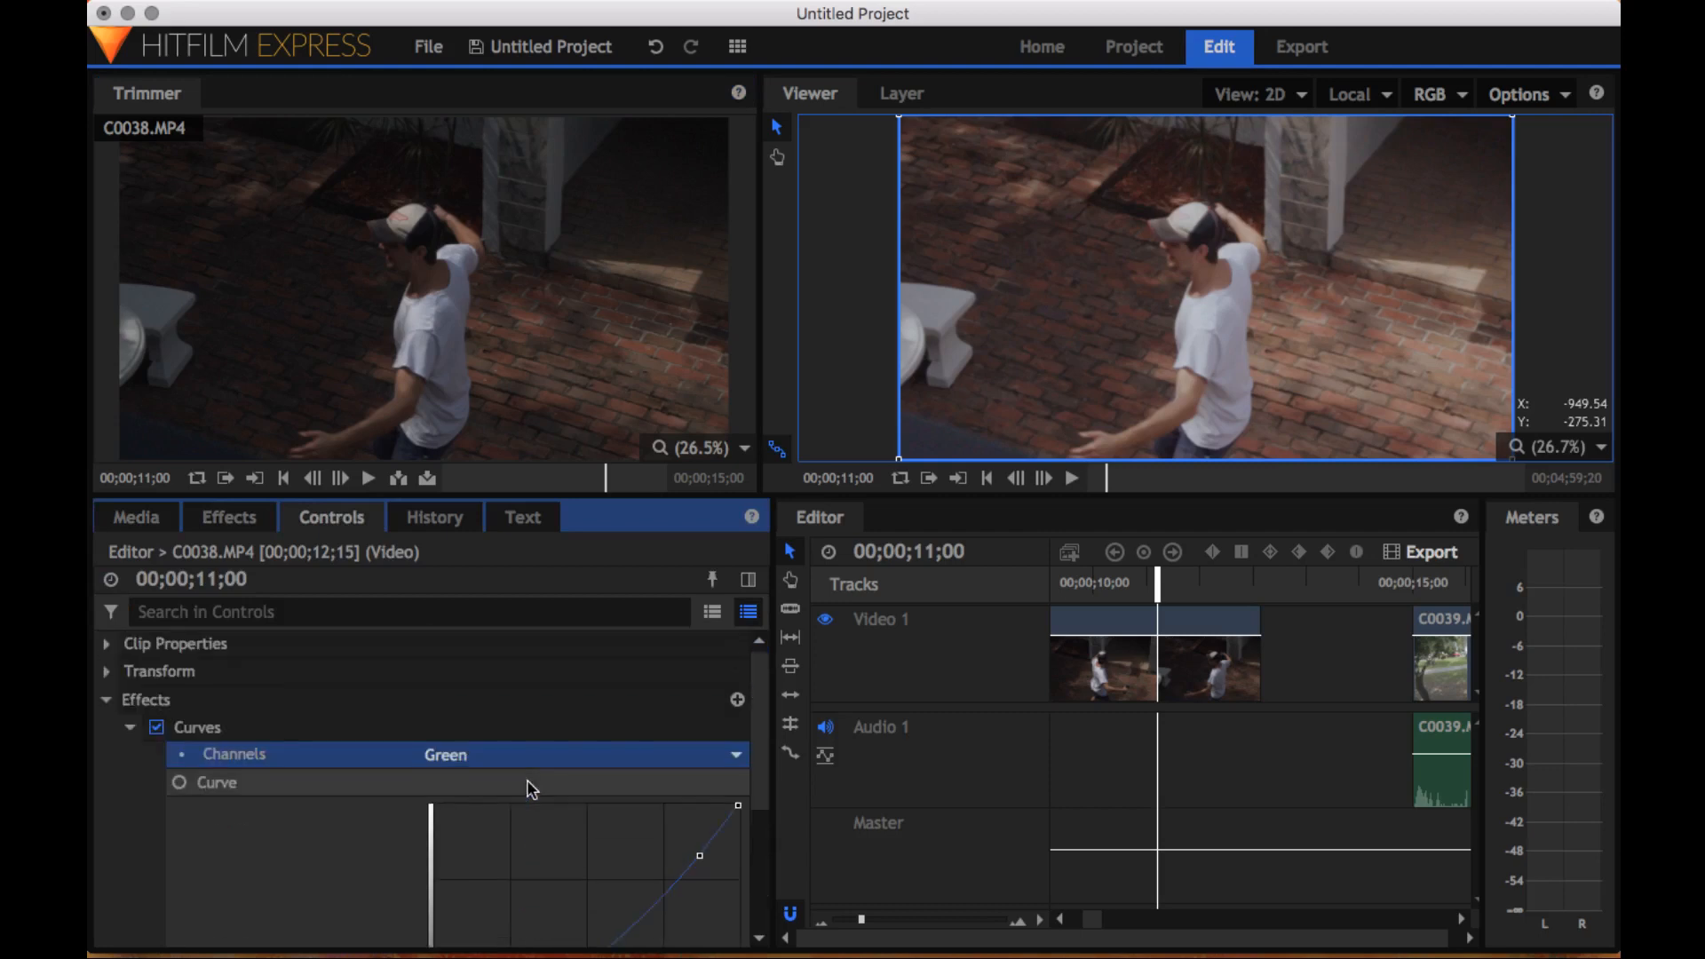
left_click(736, 755)
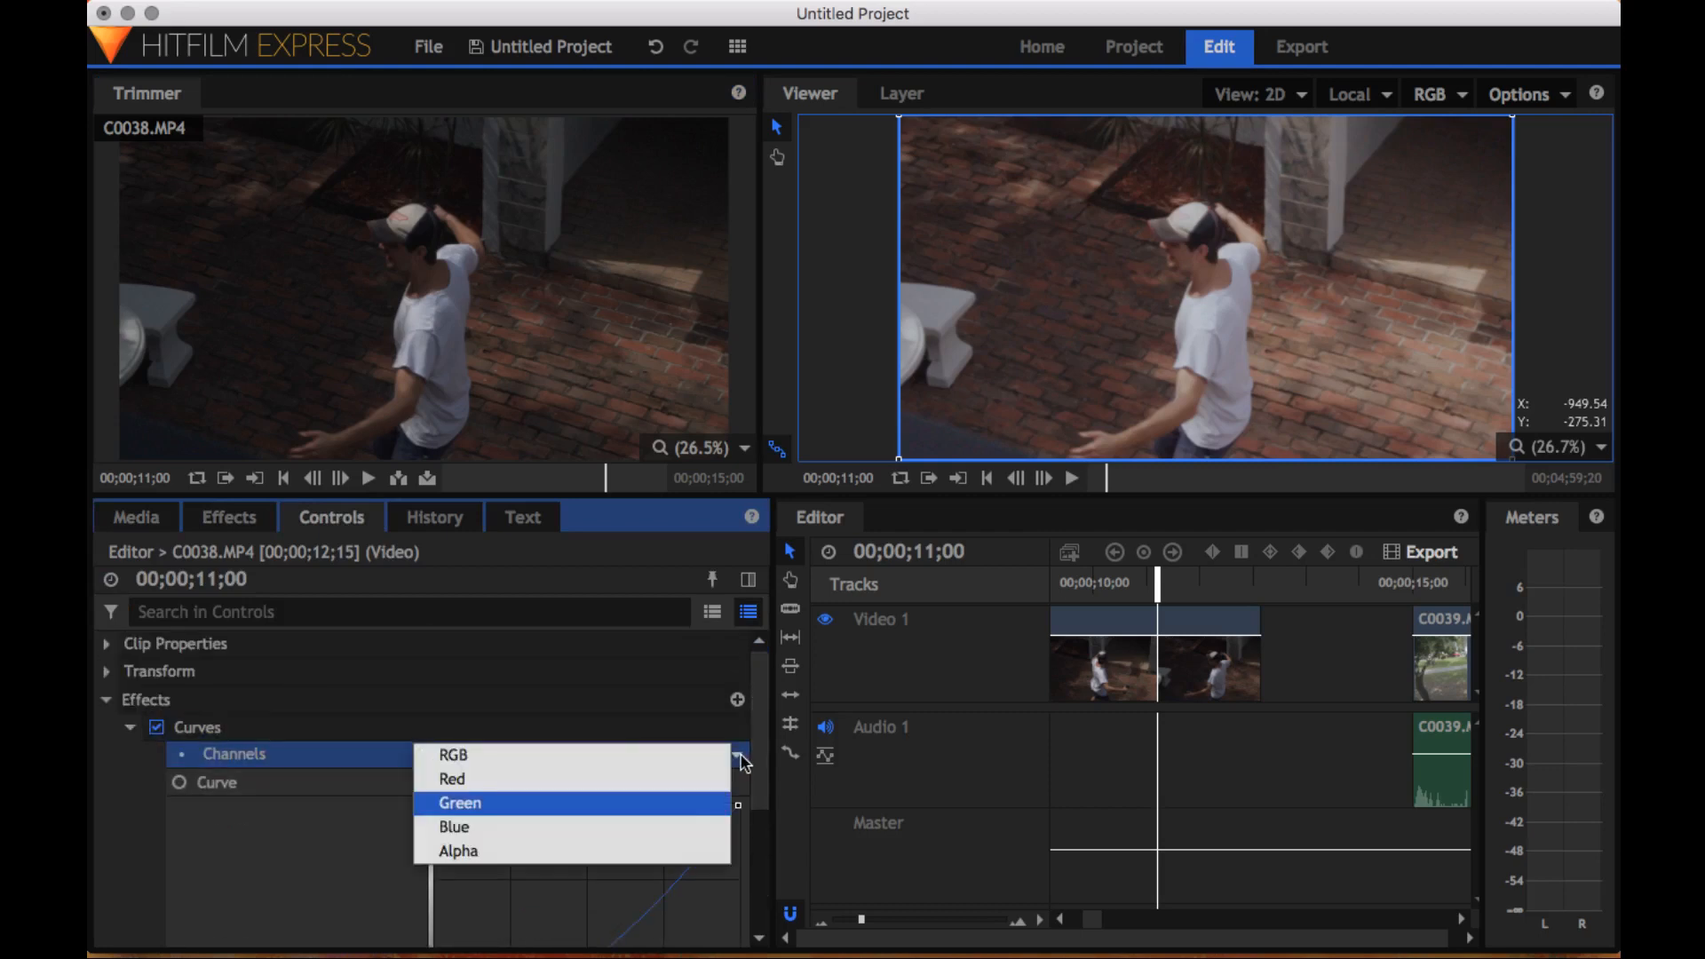
left_click(551, 824)
scroll(373, 848, "down", 5)
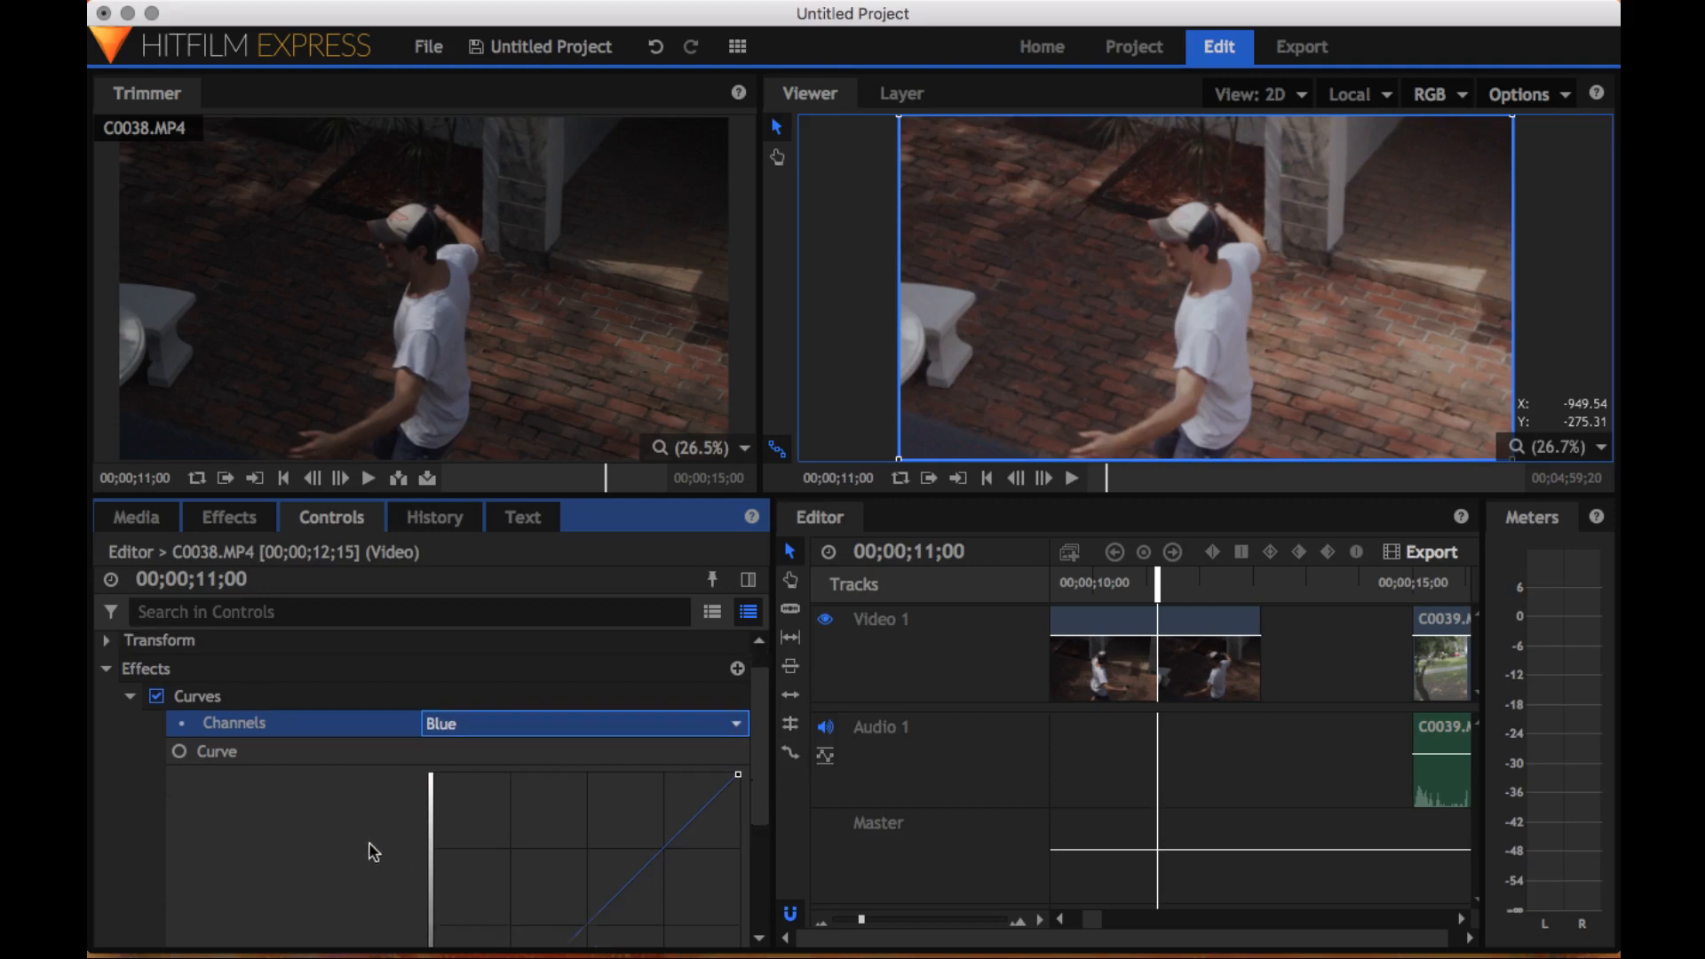
left_click(601, 921)
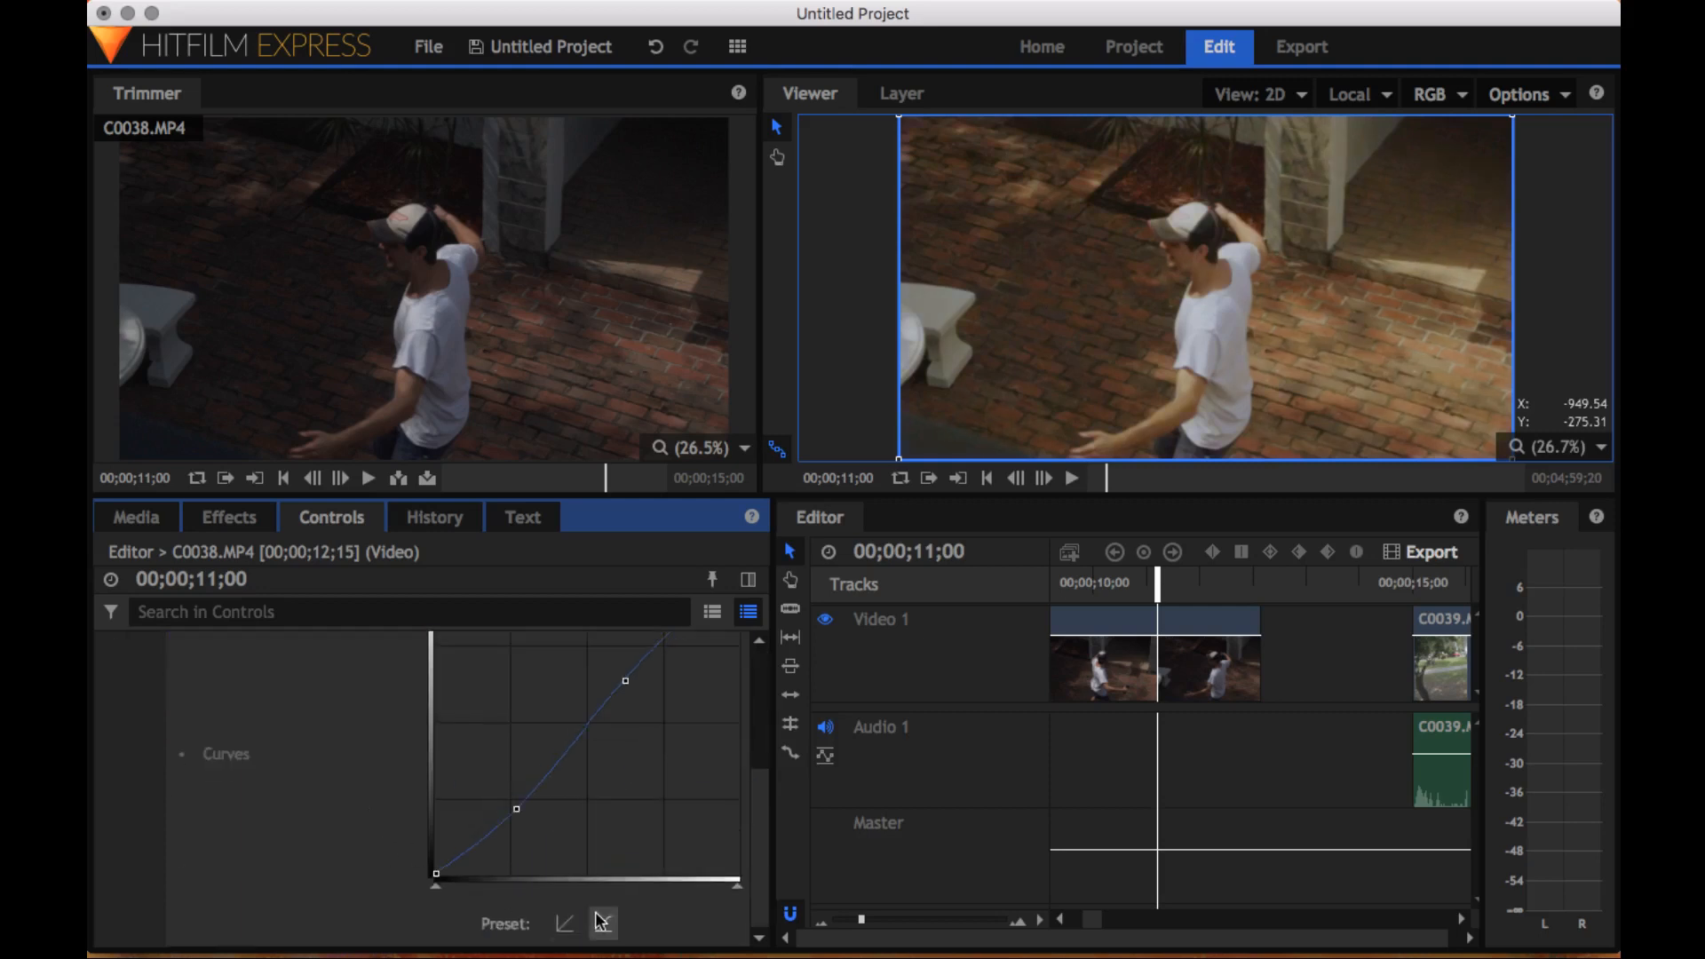
left_click(515, 811)
mouse_move(515, 811)
left_mouse_down()
mouse_move(500, 797)
mouse_move(512, 806)
left_mouse_up()
left_click_drag(627, 684, 685, 633)
Return the playhead to the start of the timeline and play the color-corrected C0038.MP4 clip past its end
left_click_drag(1157, 577, 1028, 571)
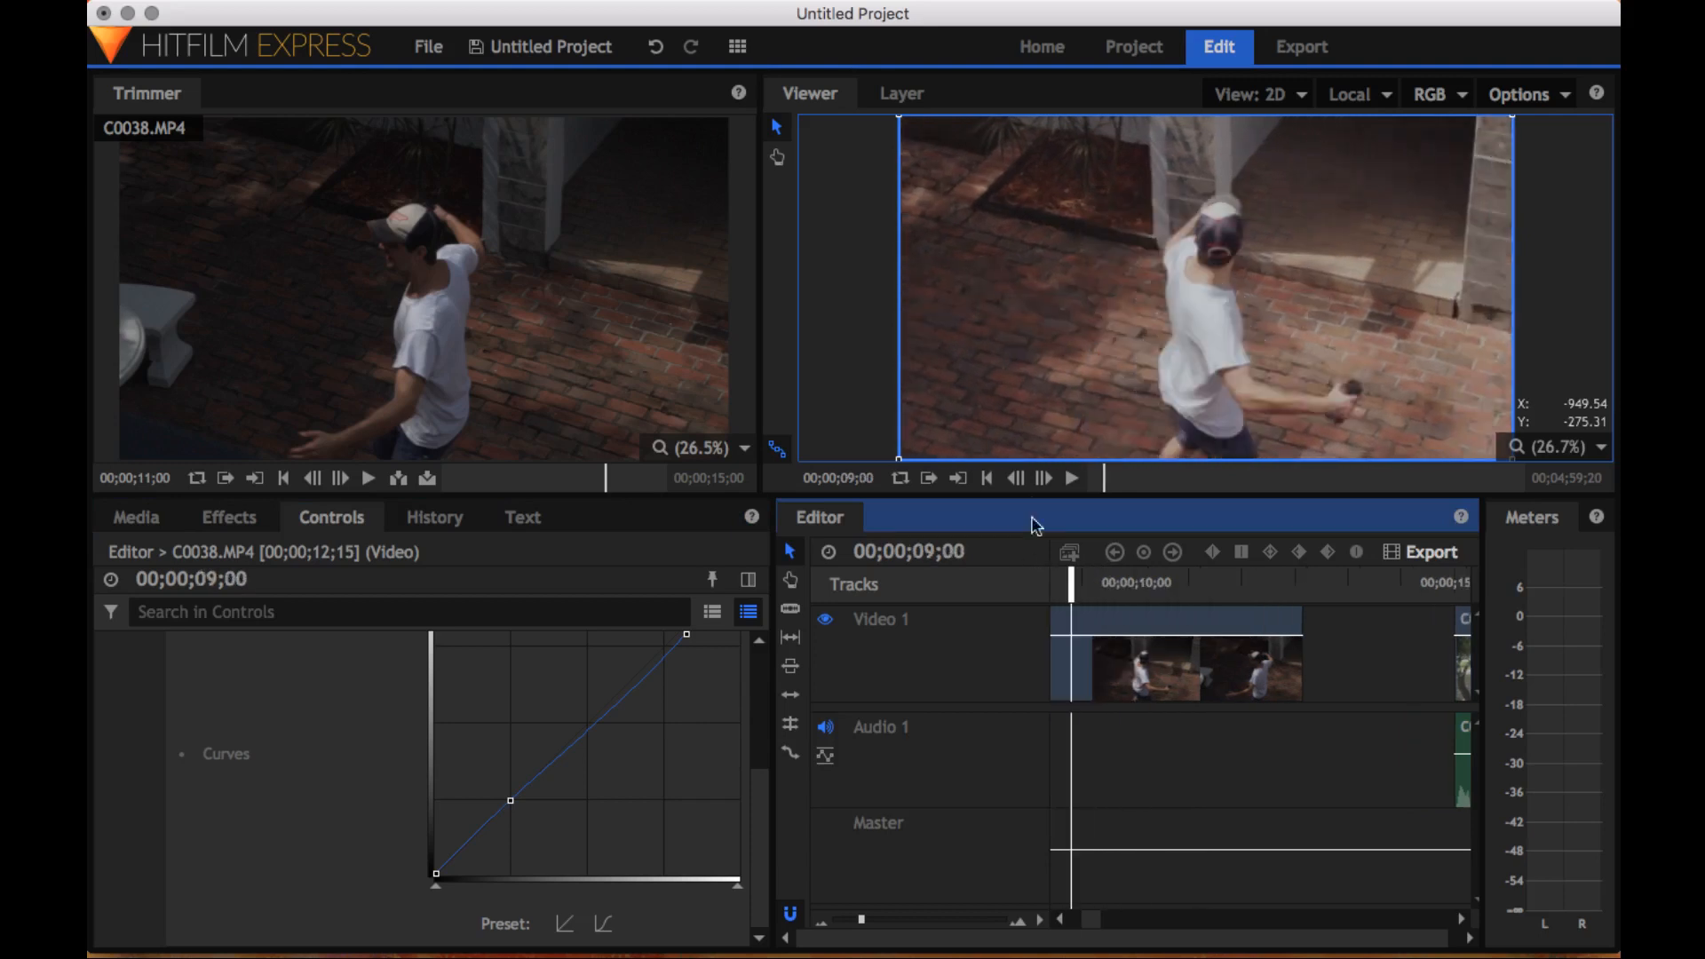
left_click(989, 478)
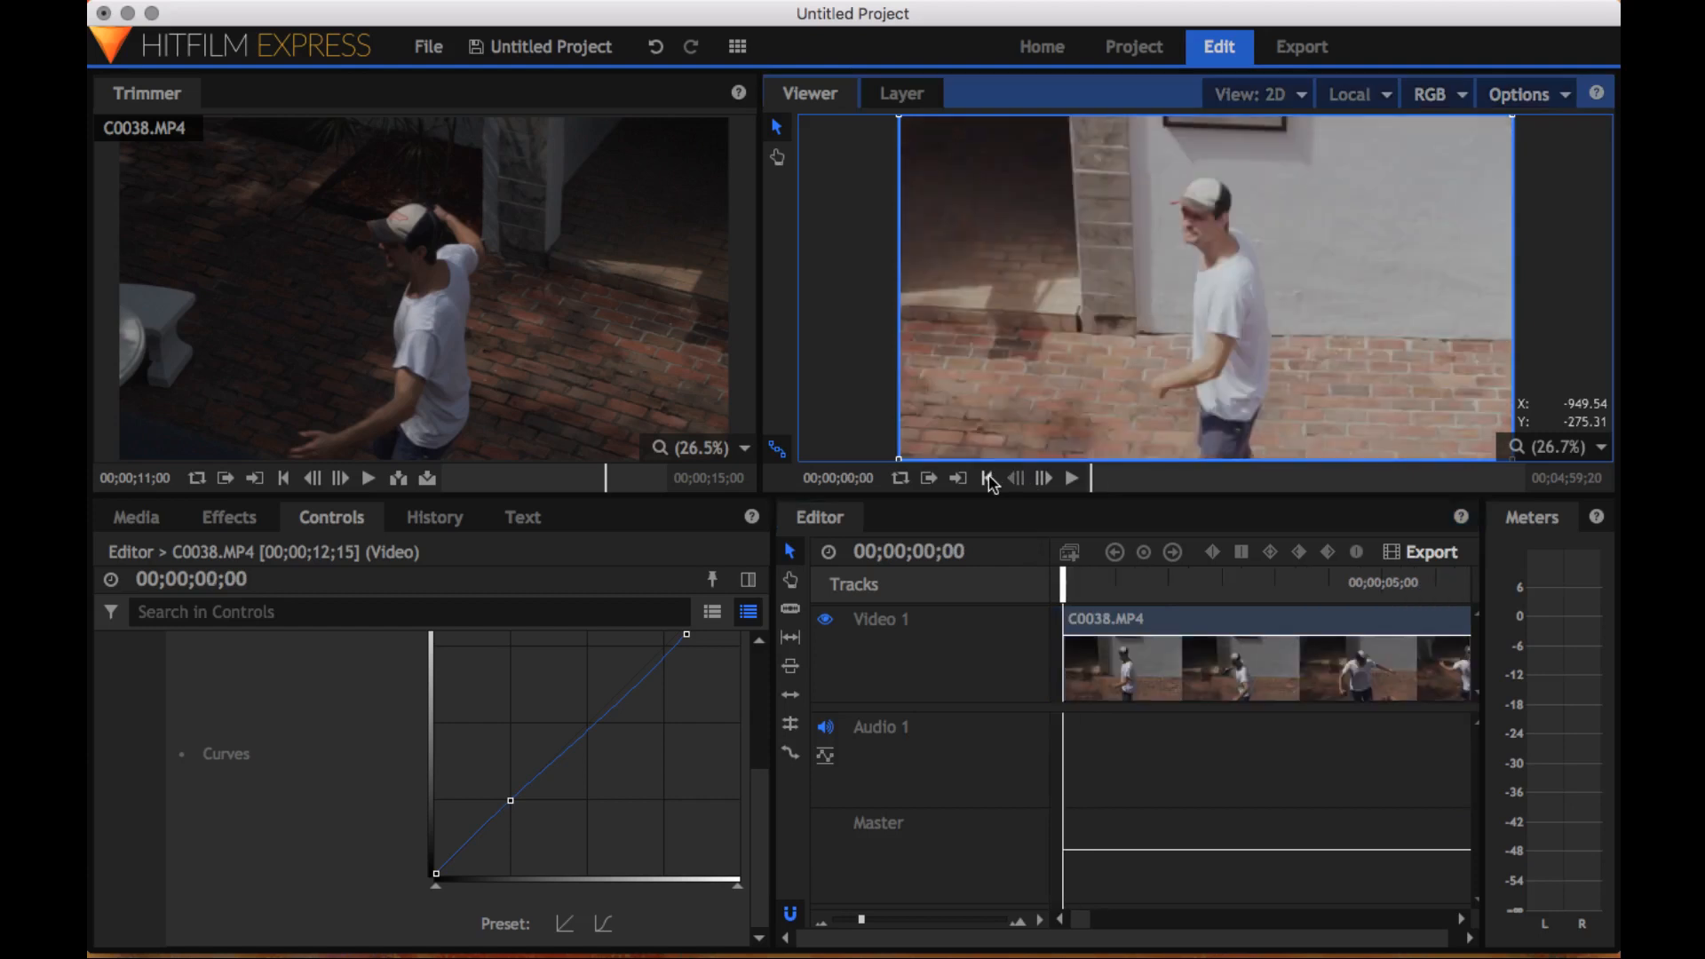
left_click(1073, 481)
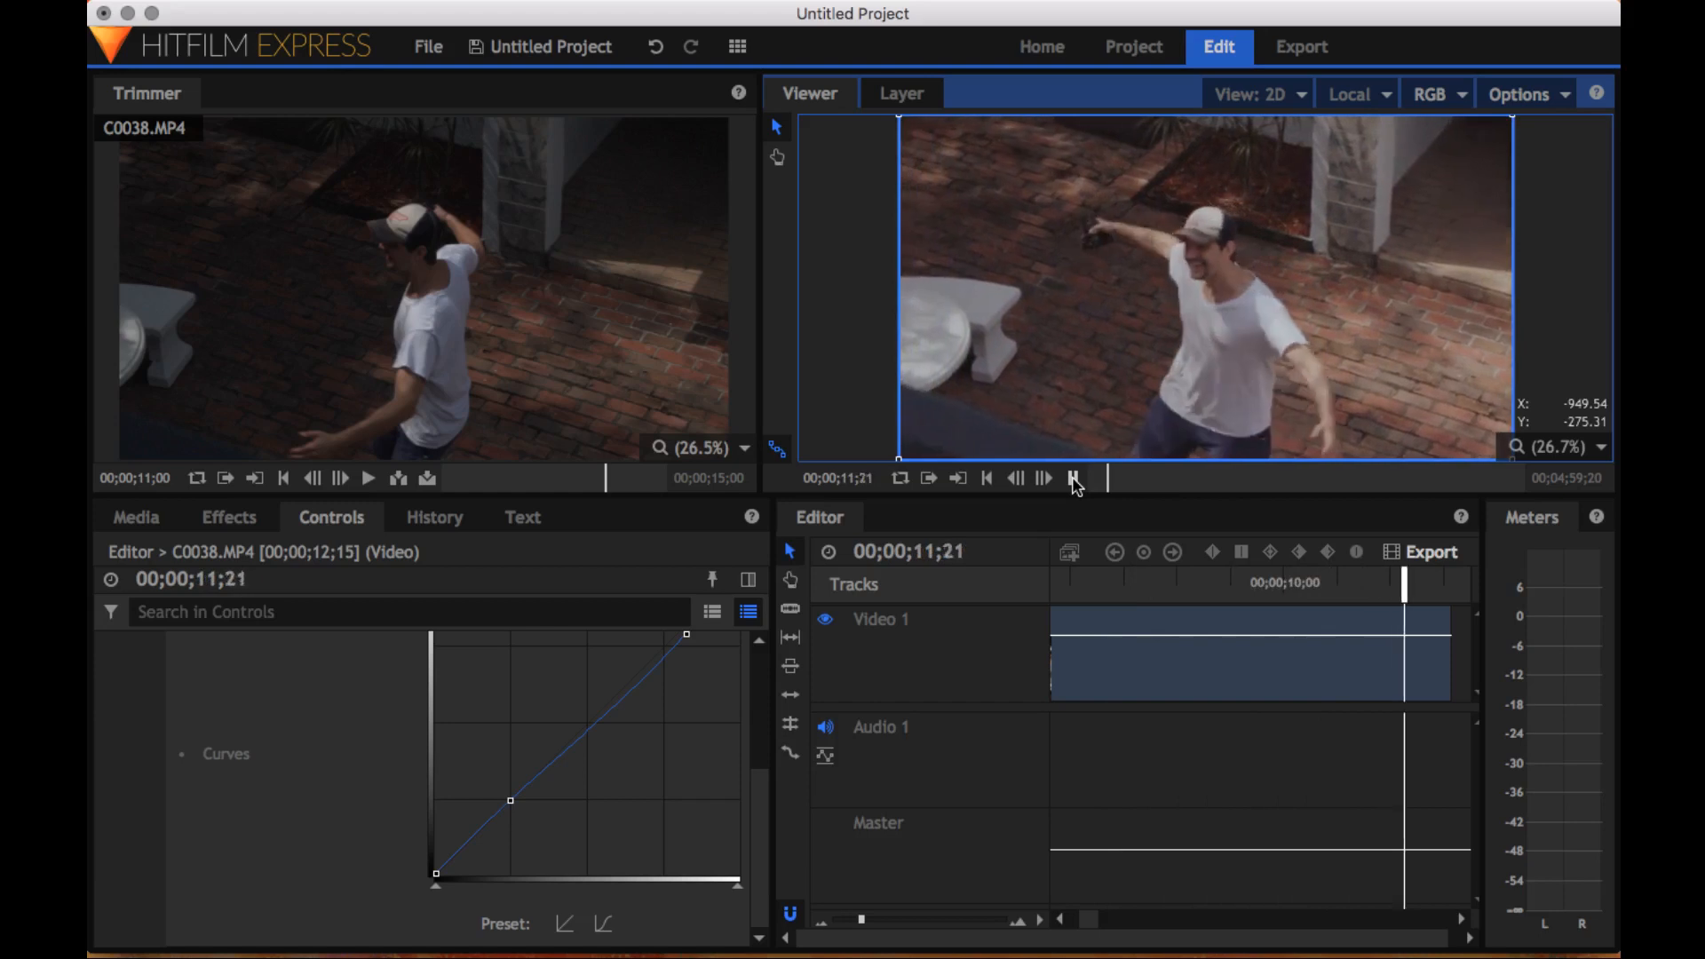
left_click(1073, 481)
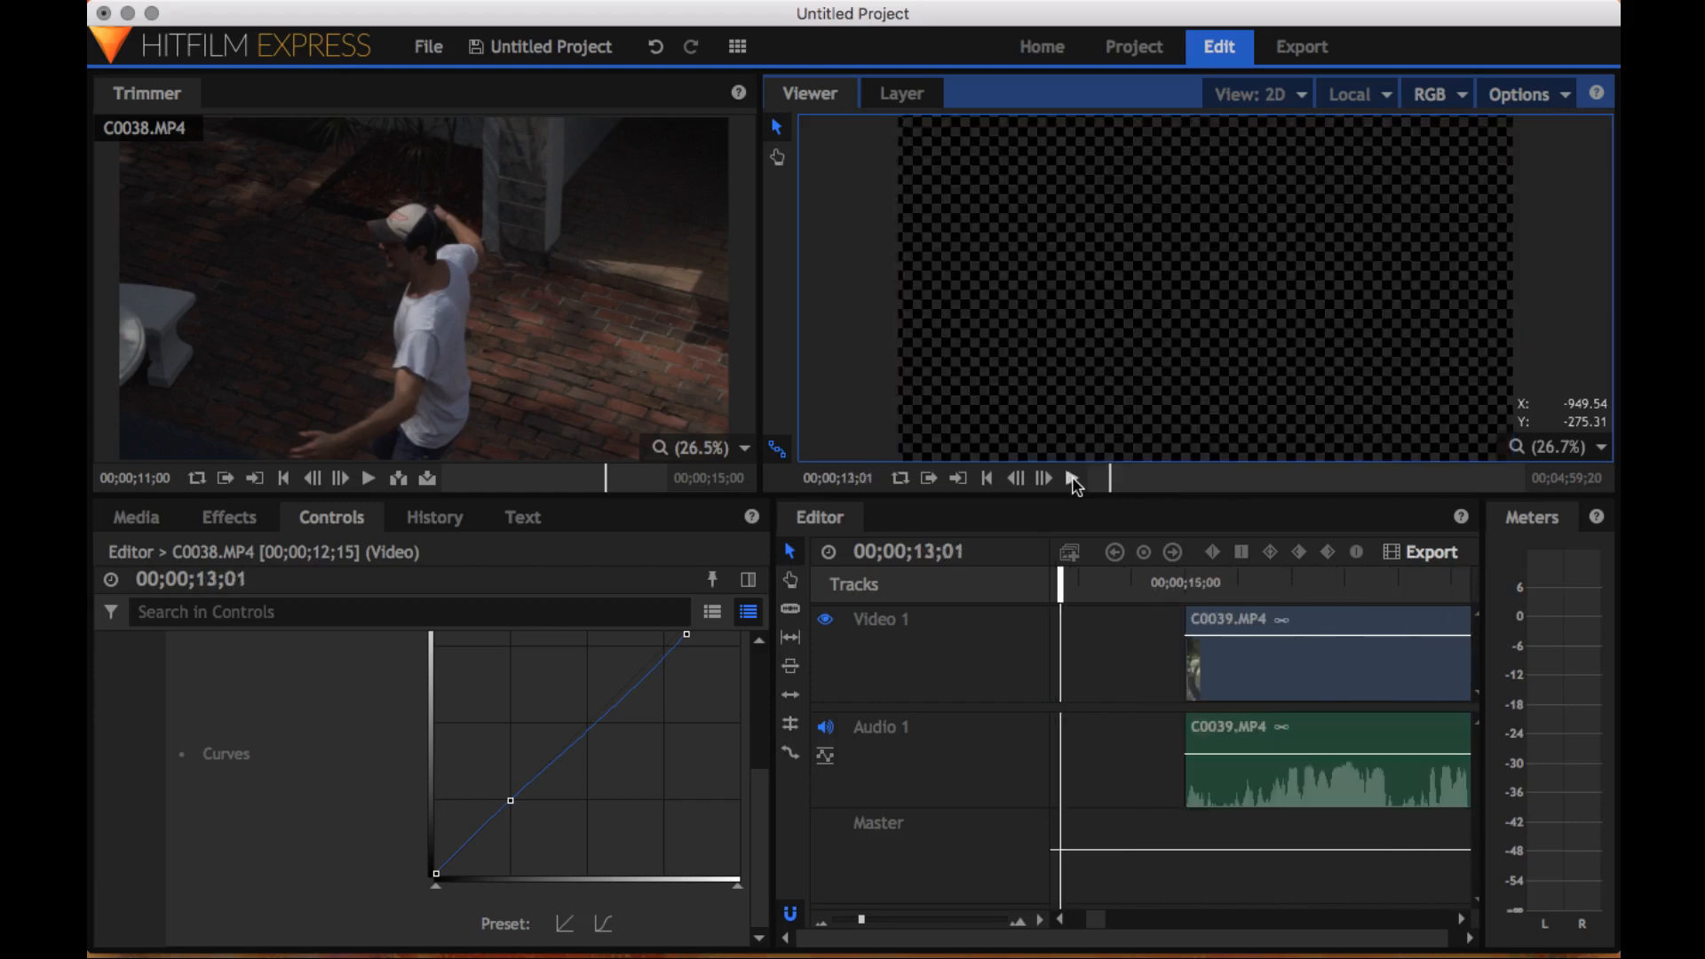
Select the C0039.MP4 clip on the timeline and scrub through its footage from about 00;00;25;00 onward
scroll(1158, 672, "right", 5)
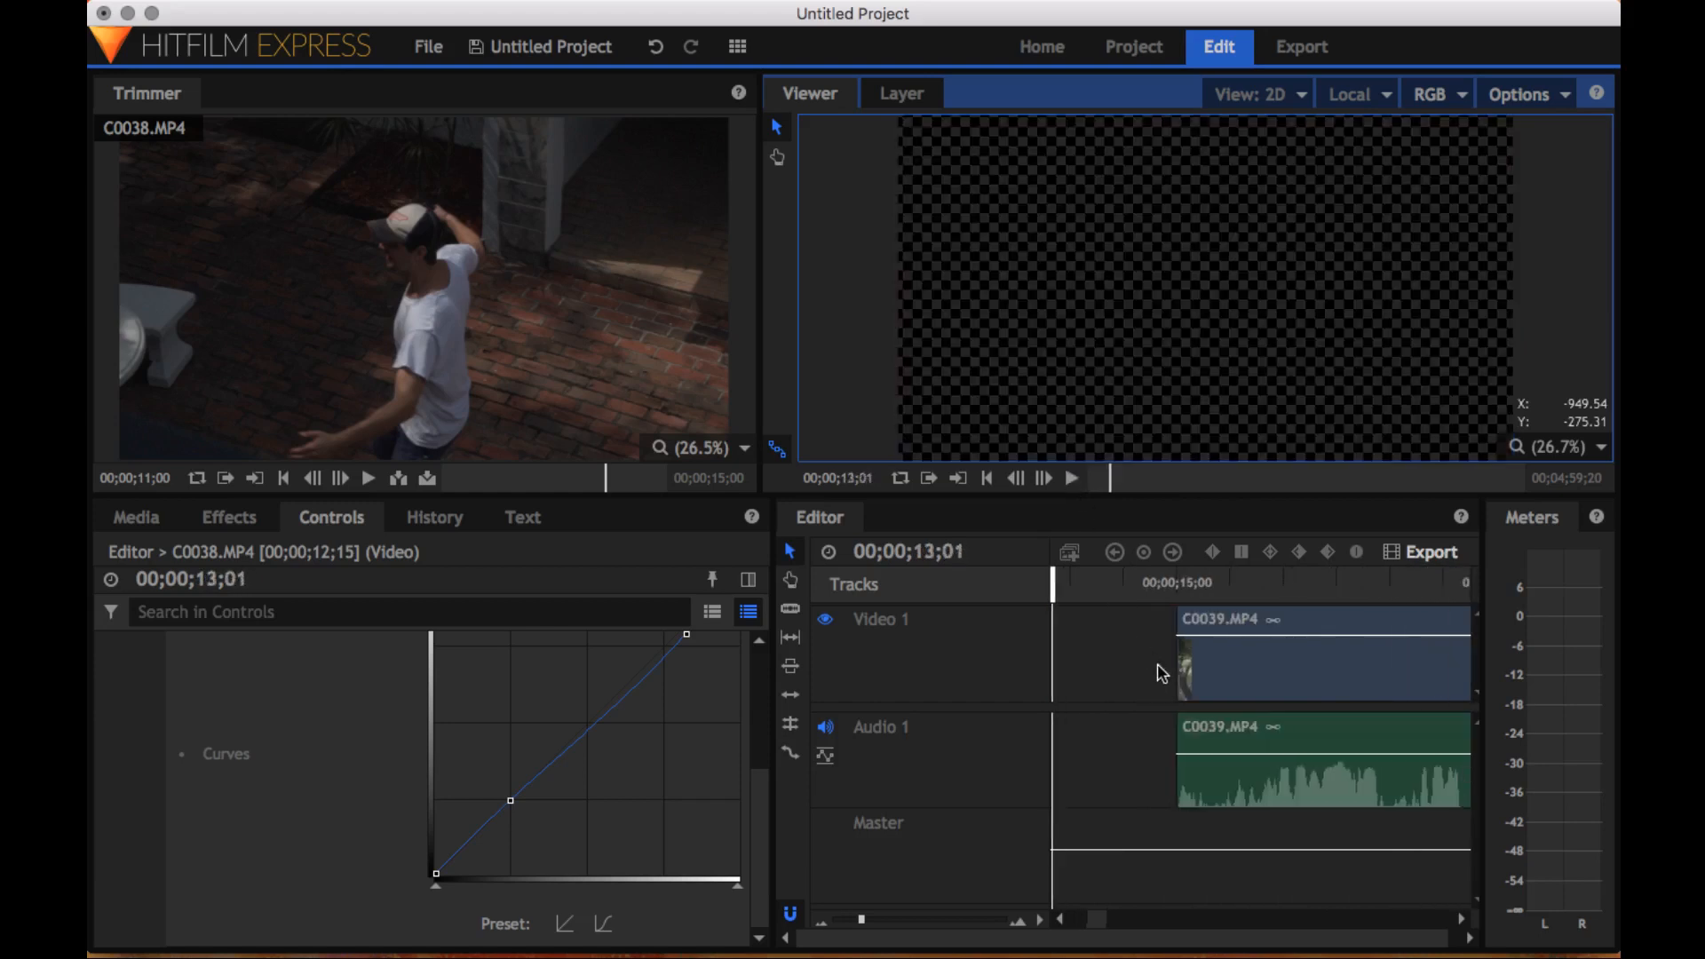
scroll(1158, 666, "right", 20)
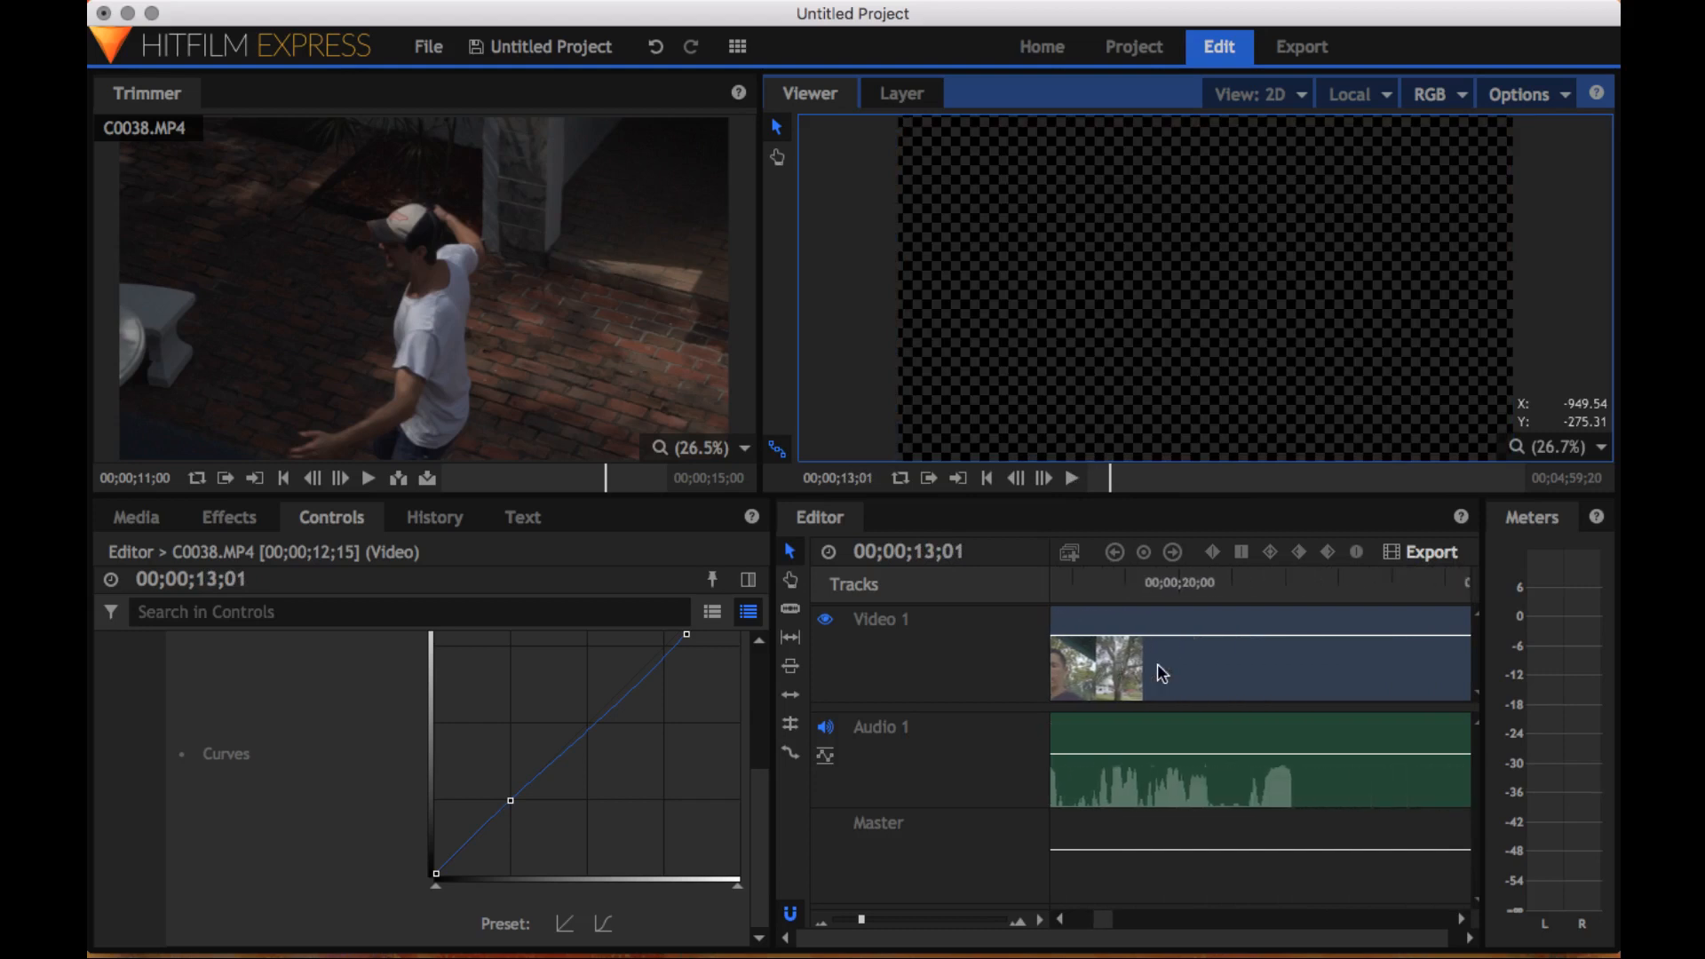
scroll(1158, 666, "right", 20)
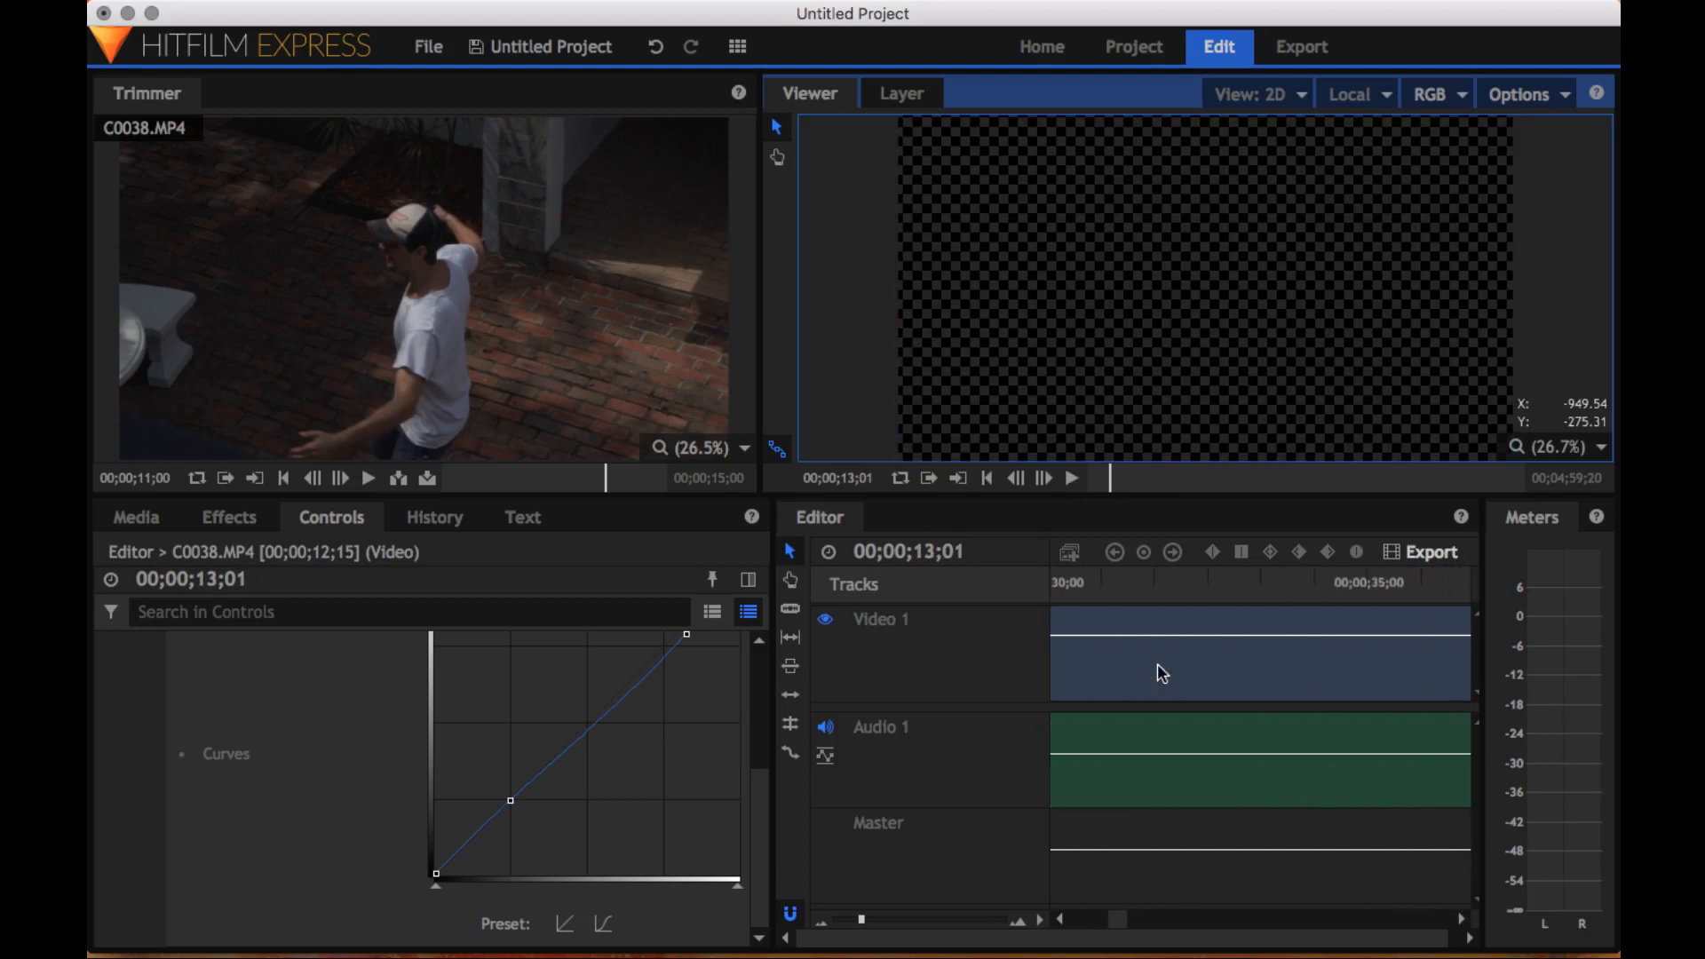
scroll(1158, 663, "left", 20)
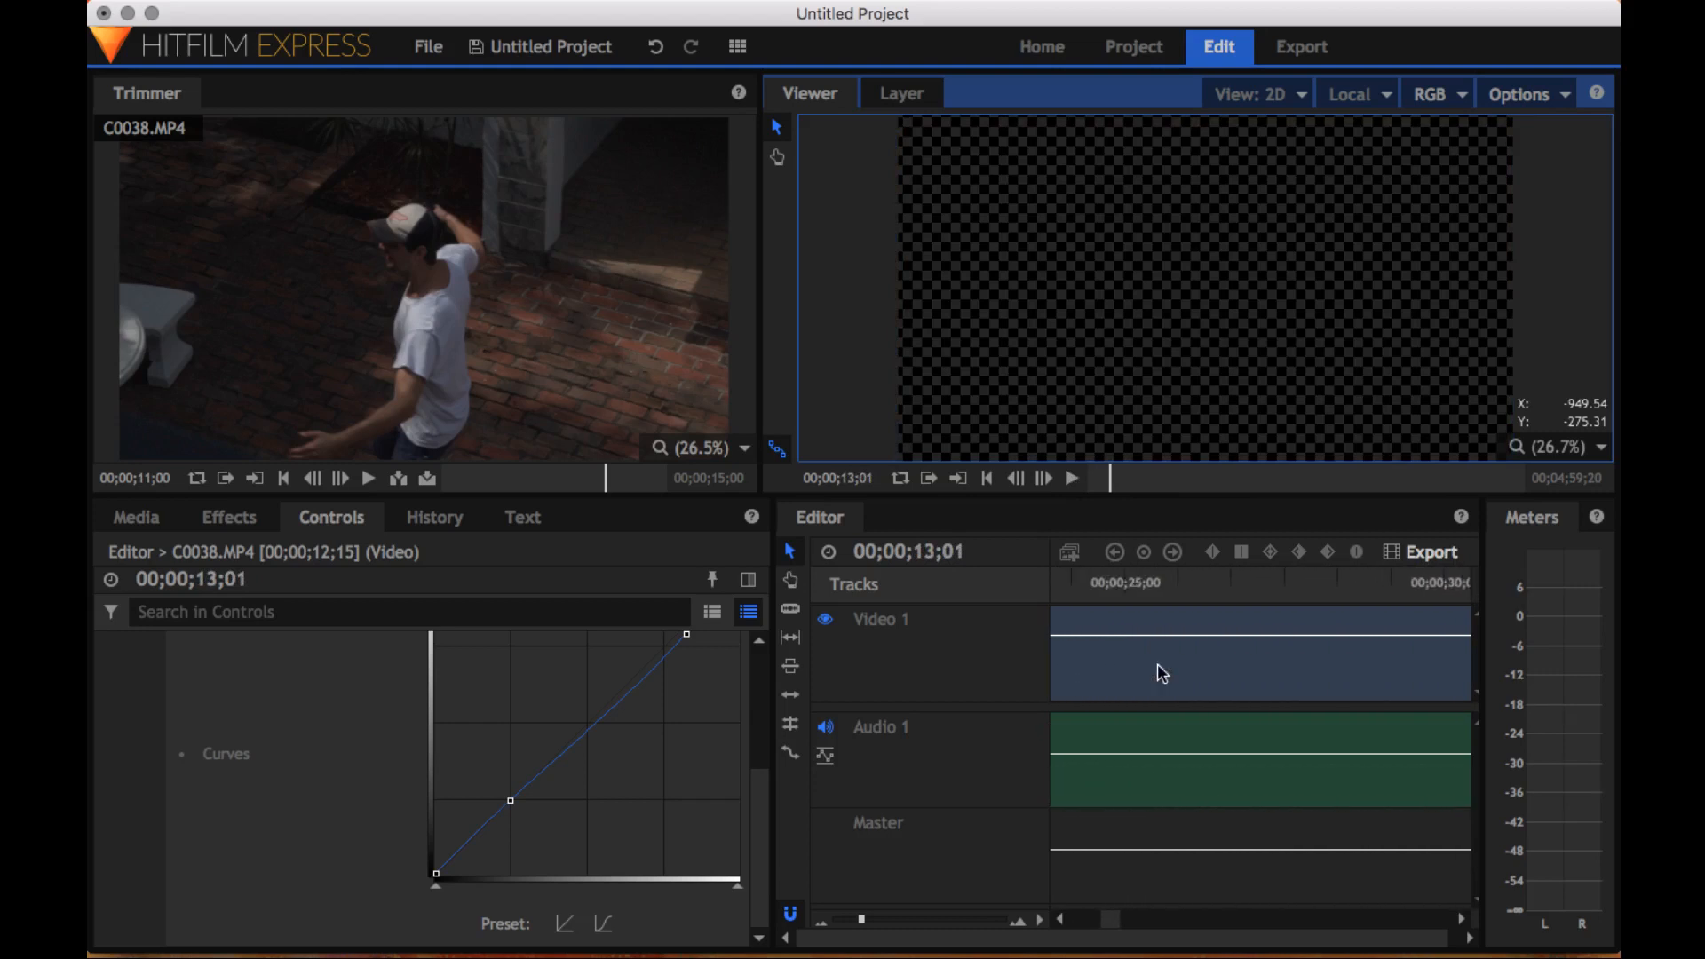
left_click(1065, 606)
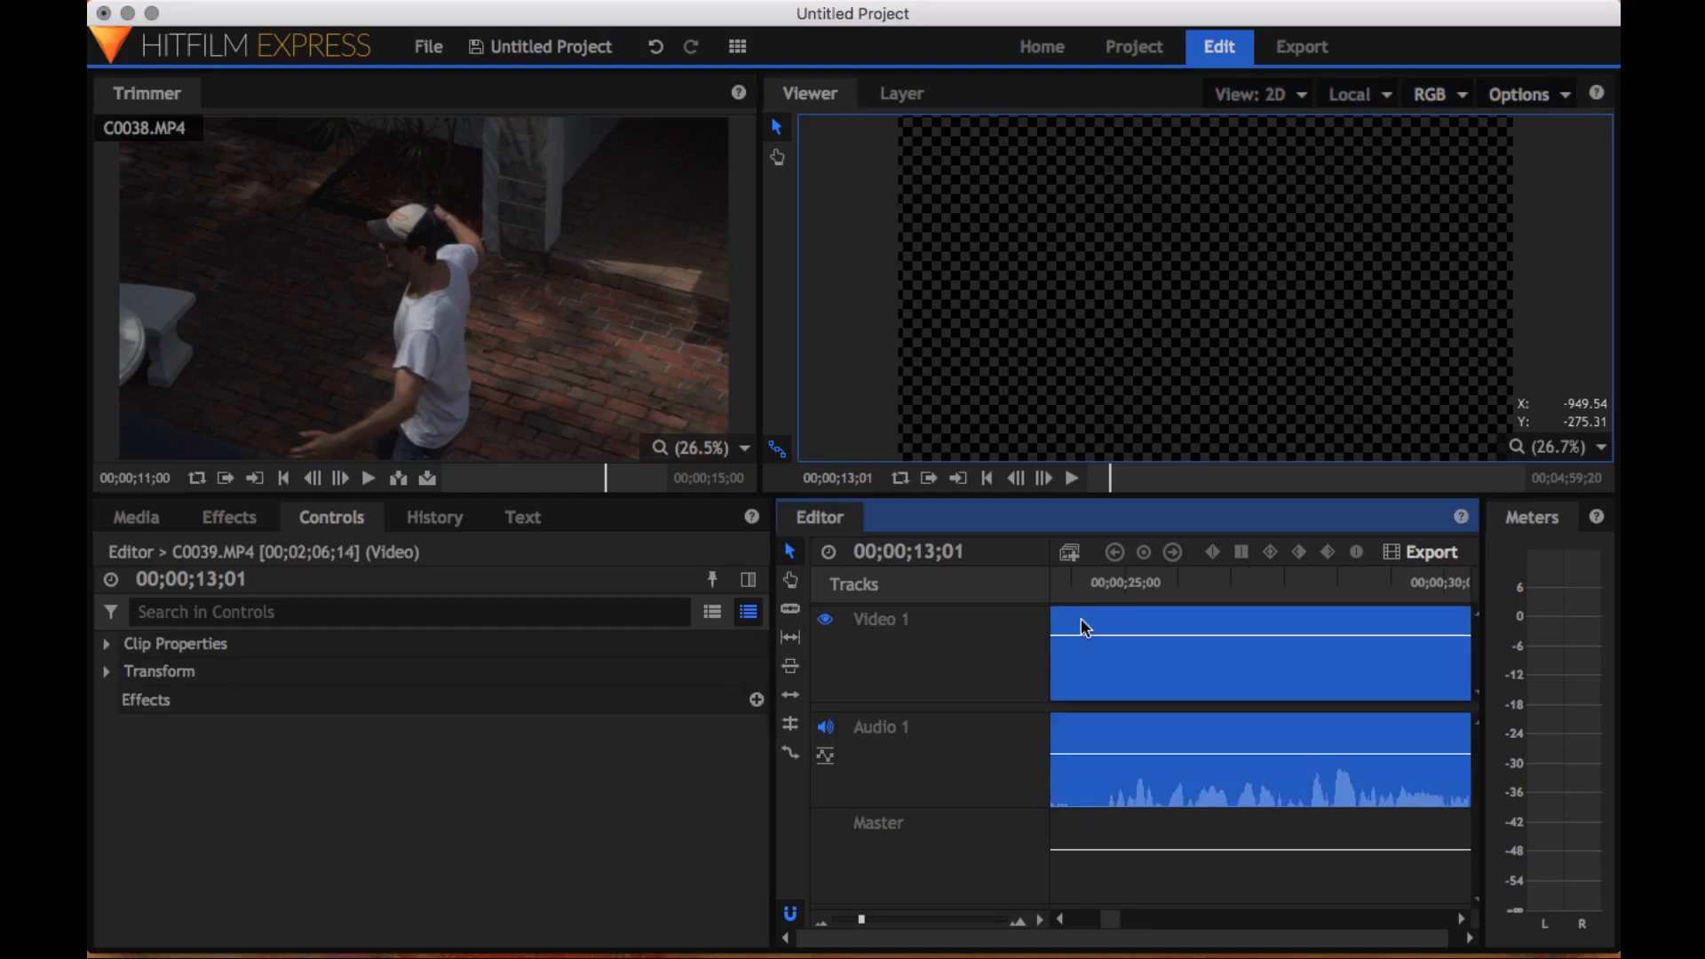
left_click(1195, 587)
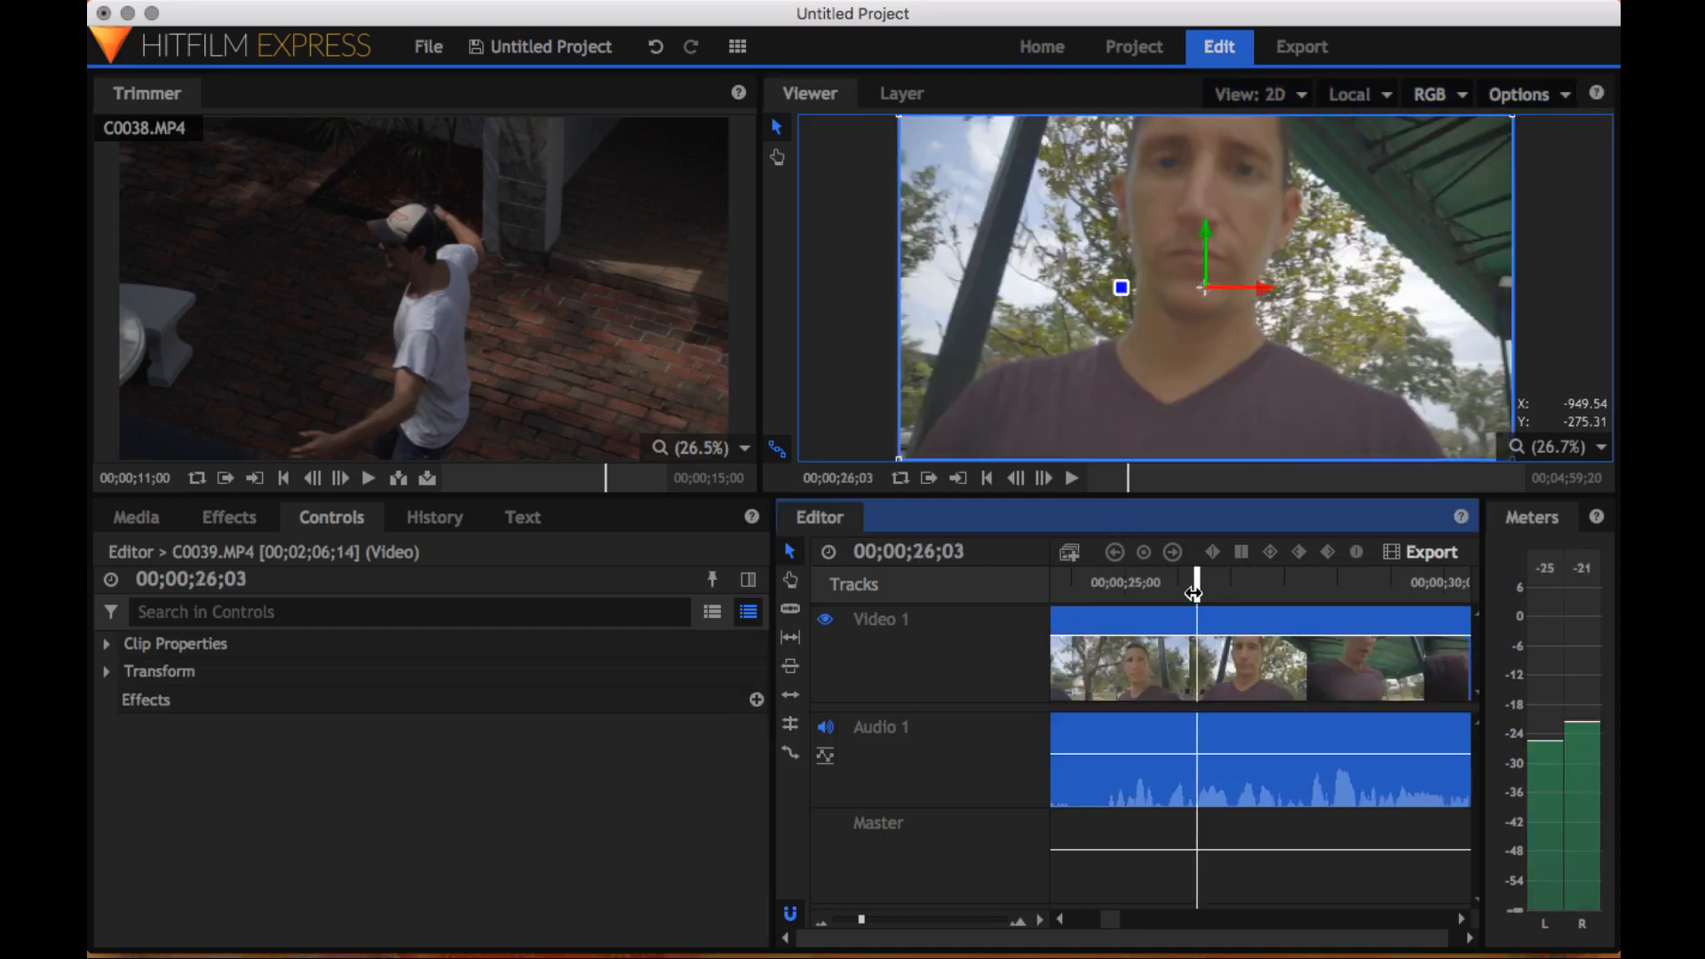
left_click_drag(1194, 593, 1307, 593)
left_click(1118, 593)
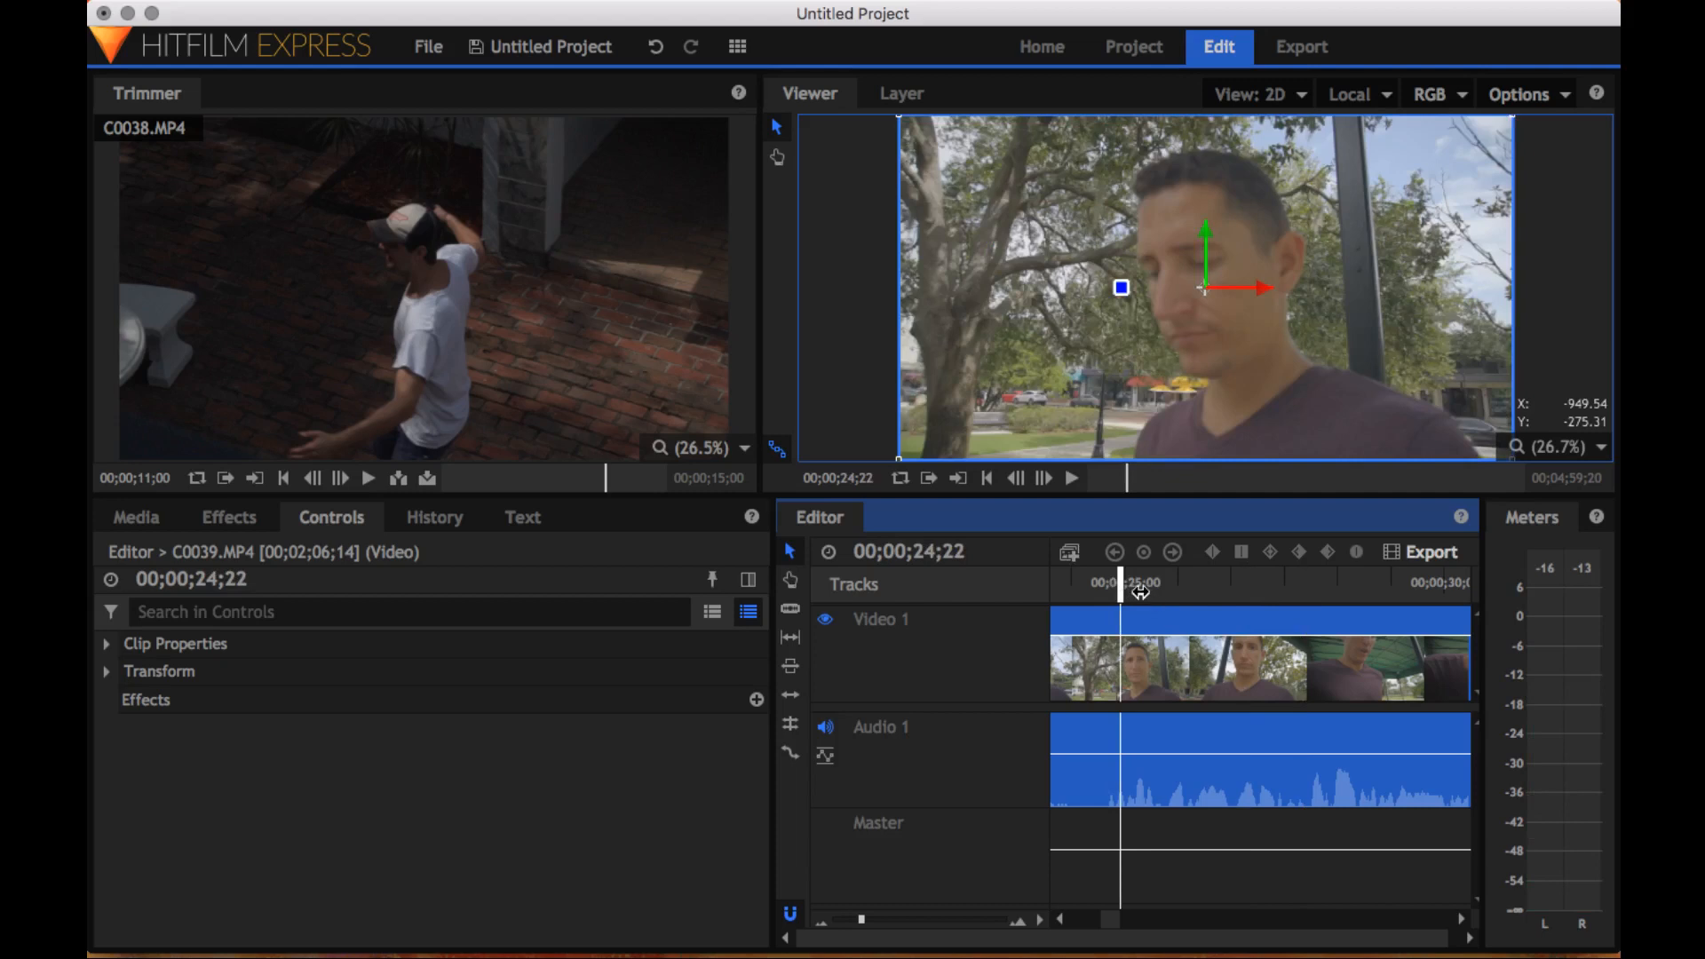
left_click_drag(1119, 582, 1215, 581)
left_click_drag(1256, 586, 1413, 599)
Skim further through the C0039.MP4 clip on the timeline, checking frames at 00;00;33;20, 00;00;36;17 and 00;00;41;05
scroll(1413, 600, "right", 5)
left_click(1428, 589)
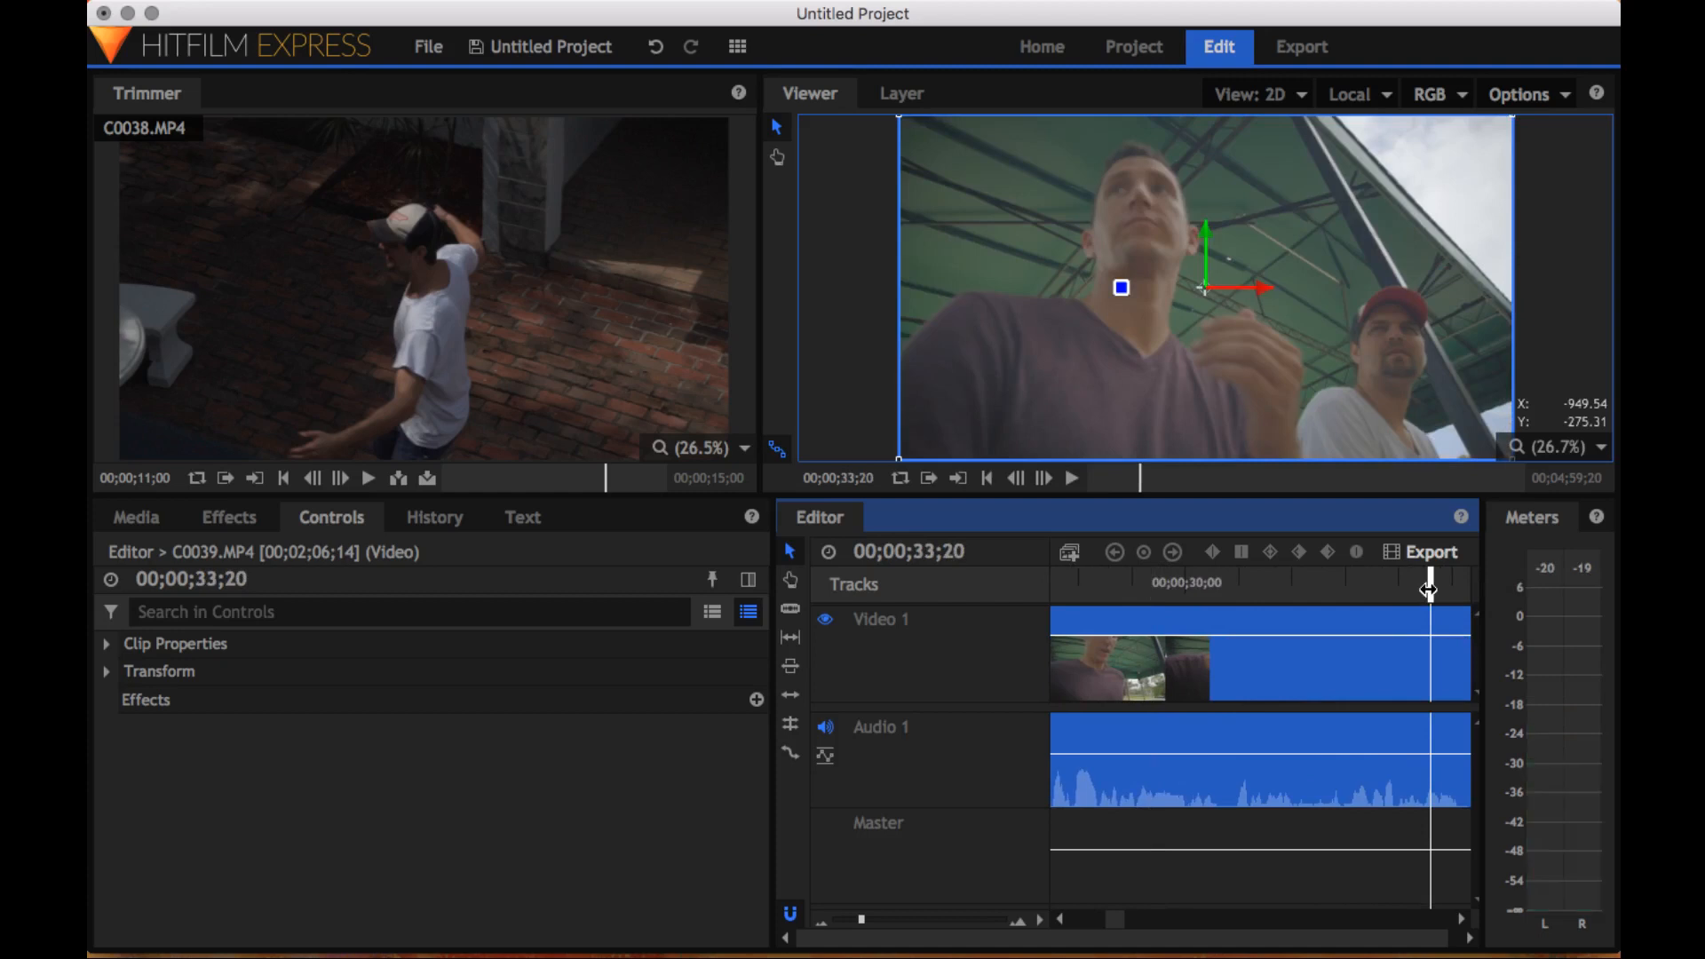
scroll(1429, 590, "right", 5)
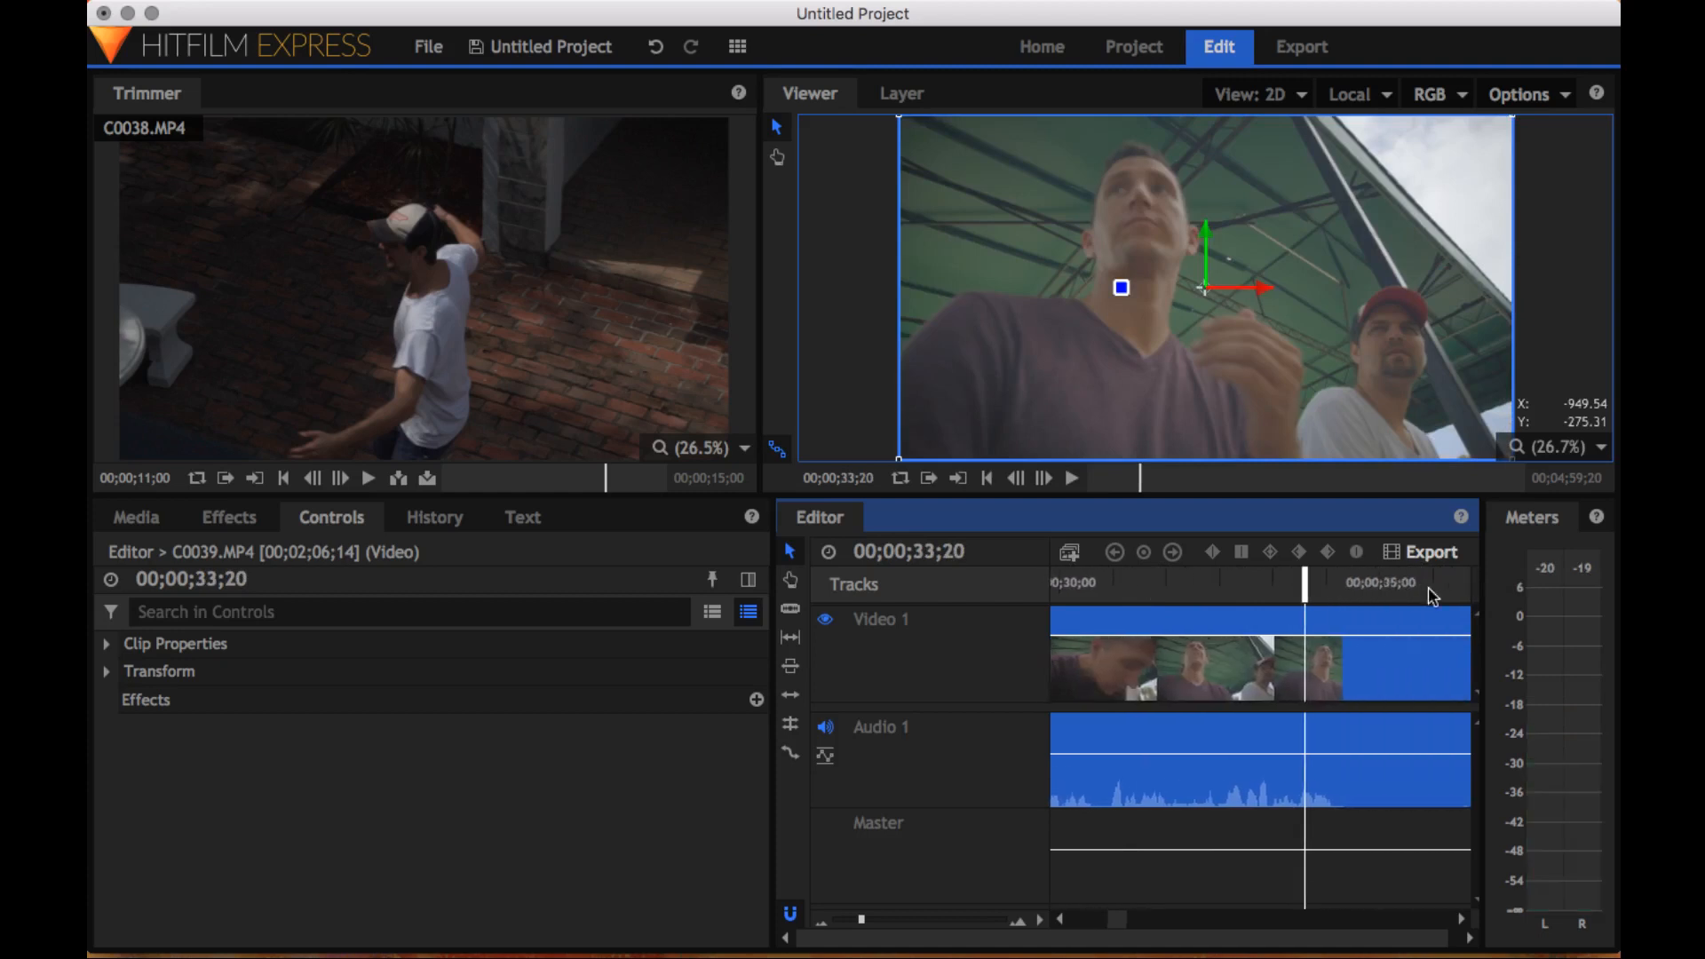
left_click(1429, 590)
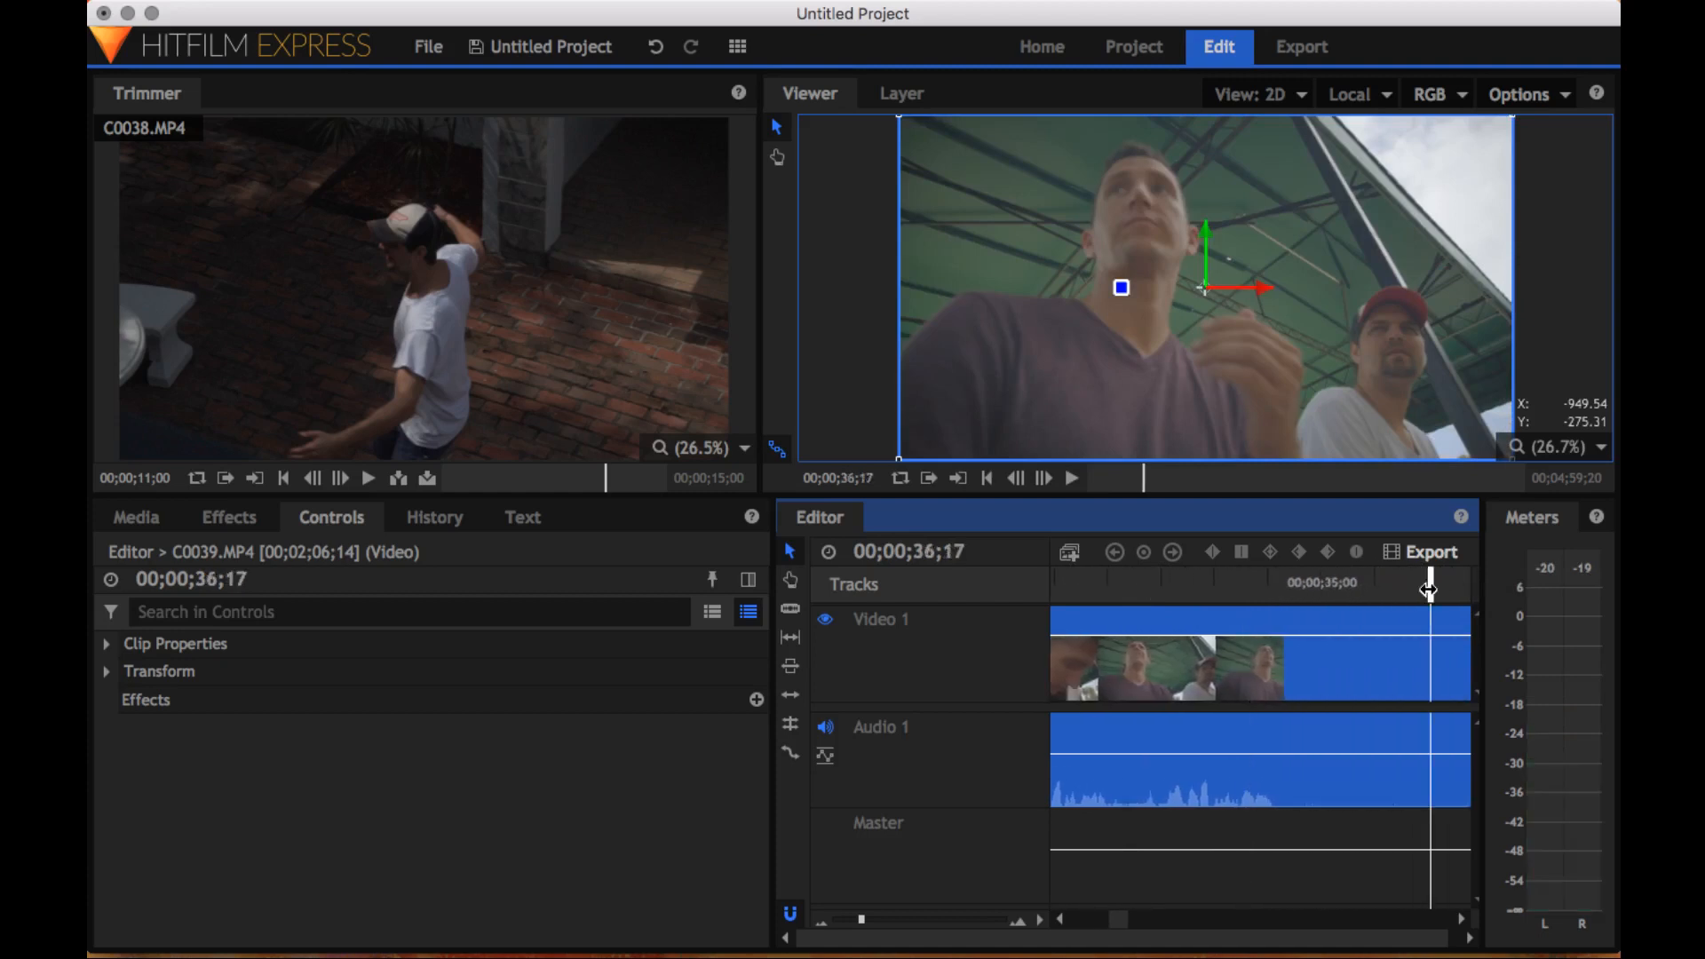
scroll(1443, 586, "right", 4)
scroll(1448, 581, "right", 5)
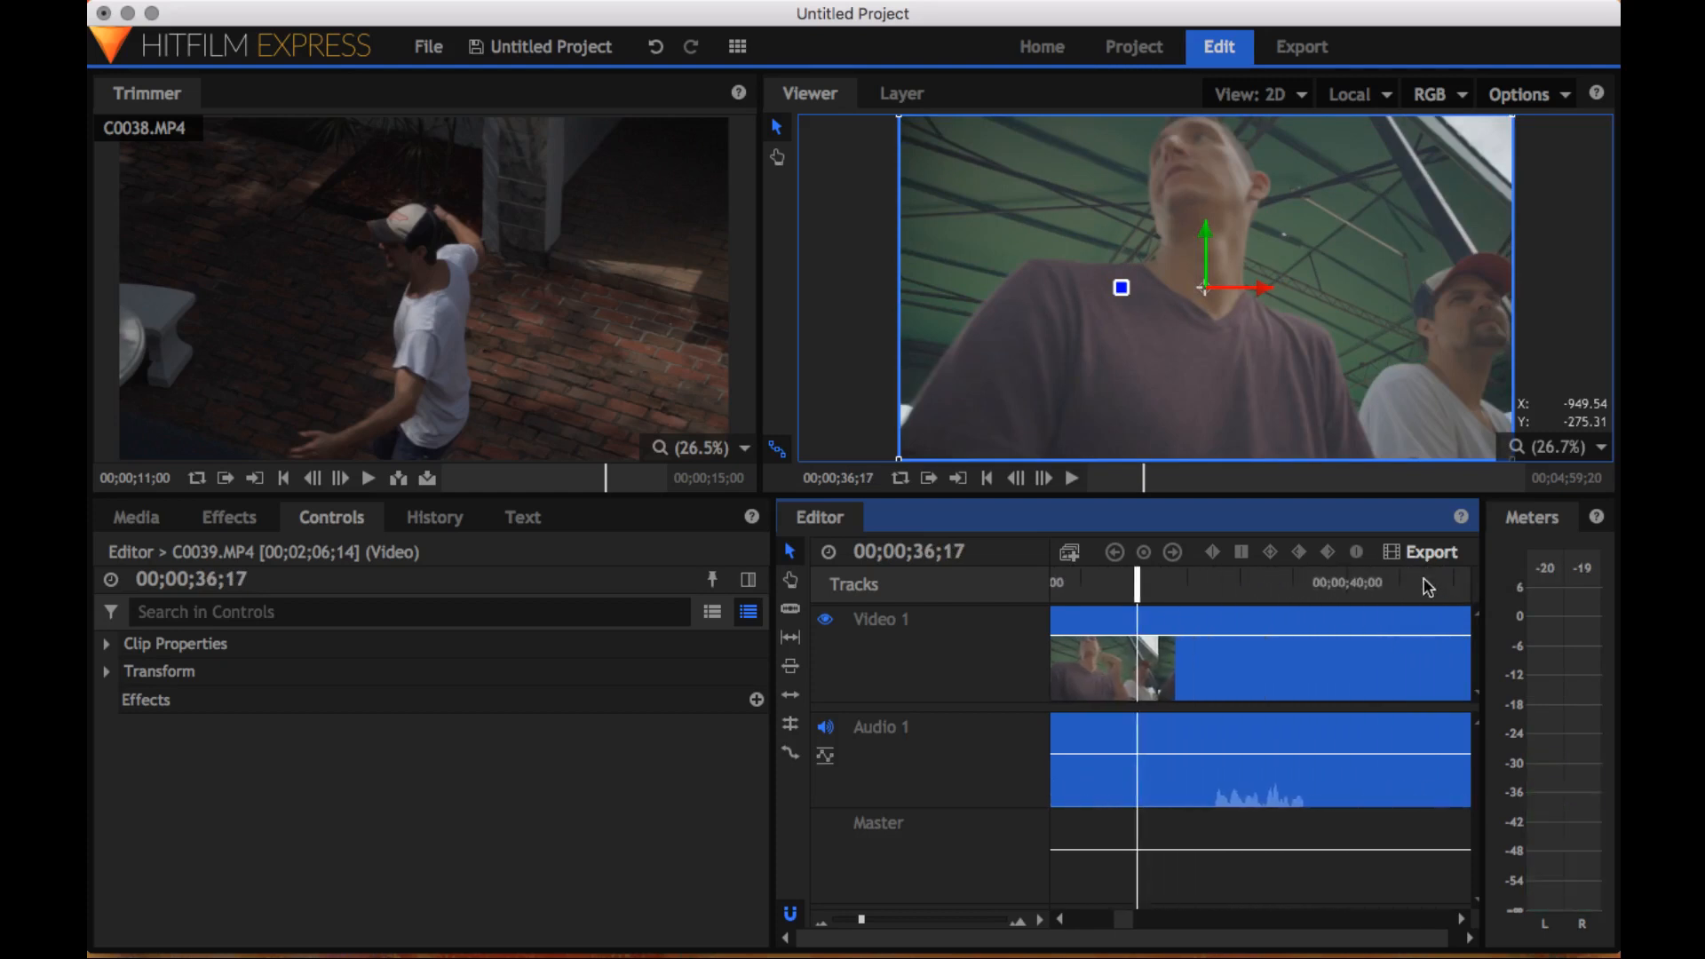
left_click(1423, 583)
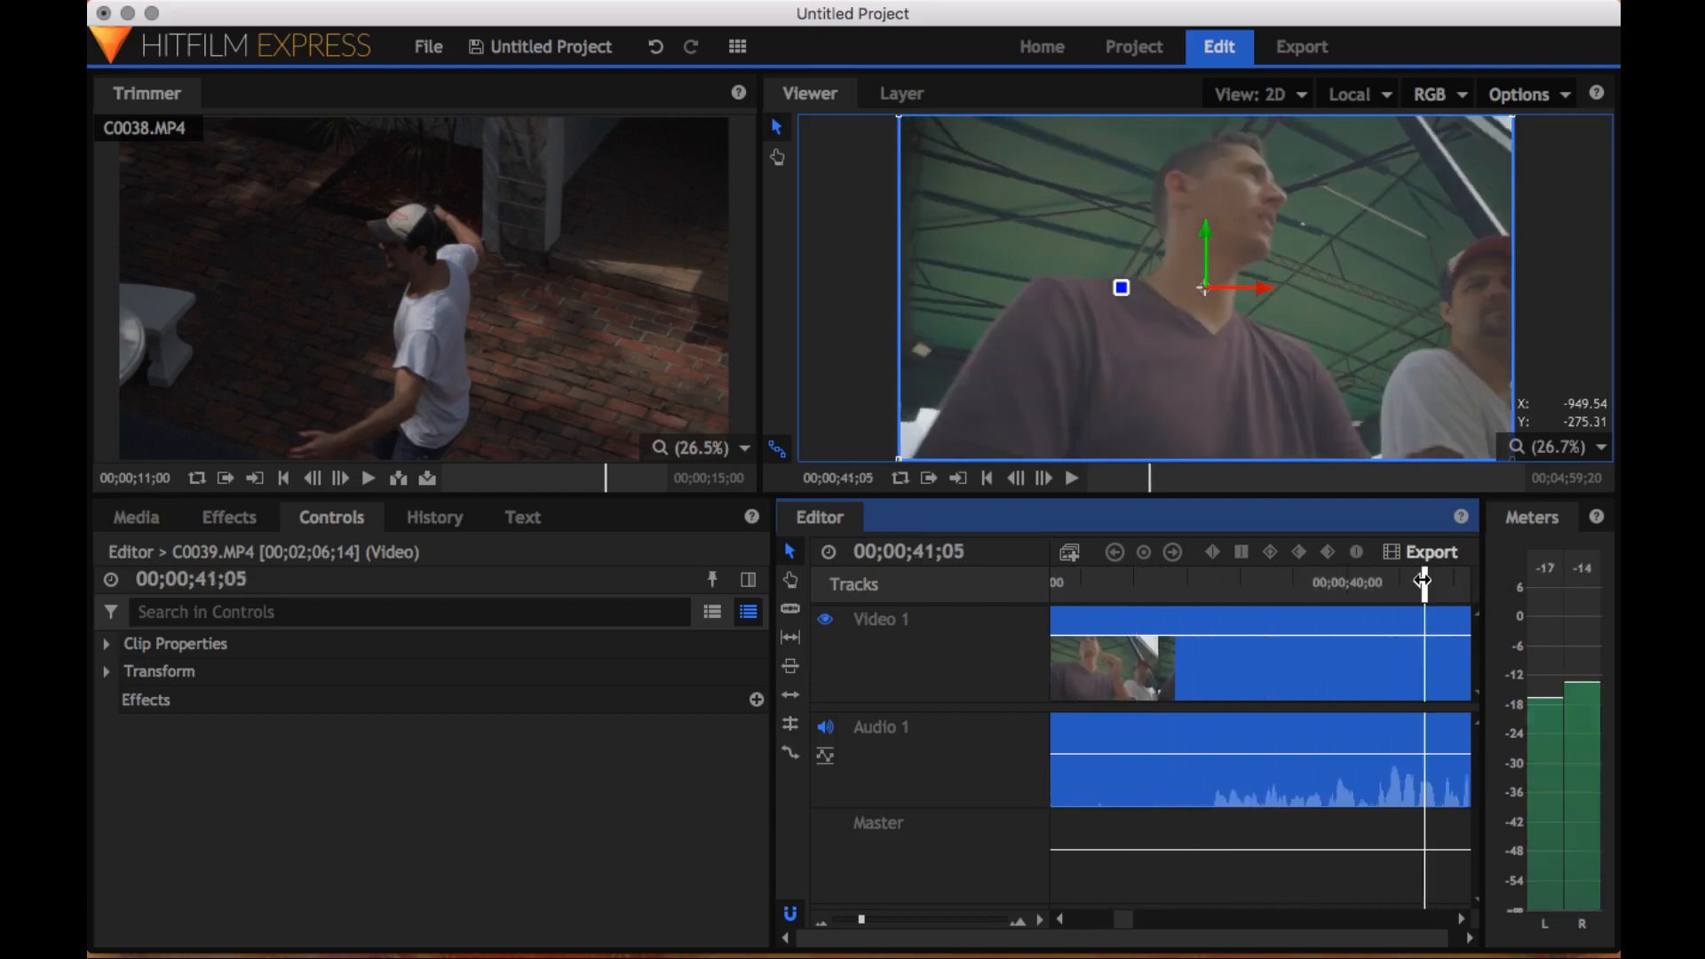
Continue reviewing the C0039.MP4 clip on the timeline from 00;00;47;01 up to 00;00;56;06
scroll(1425, 586, "right", 6)
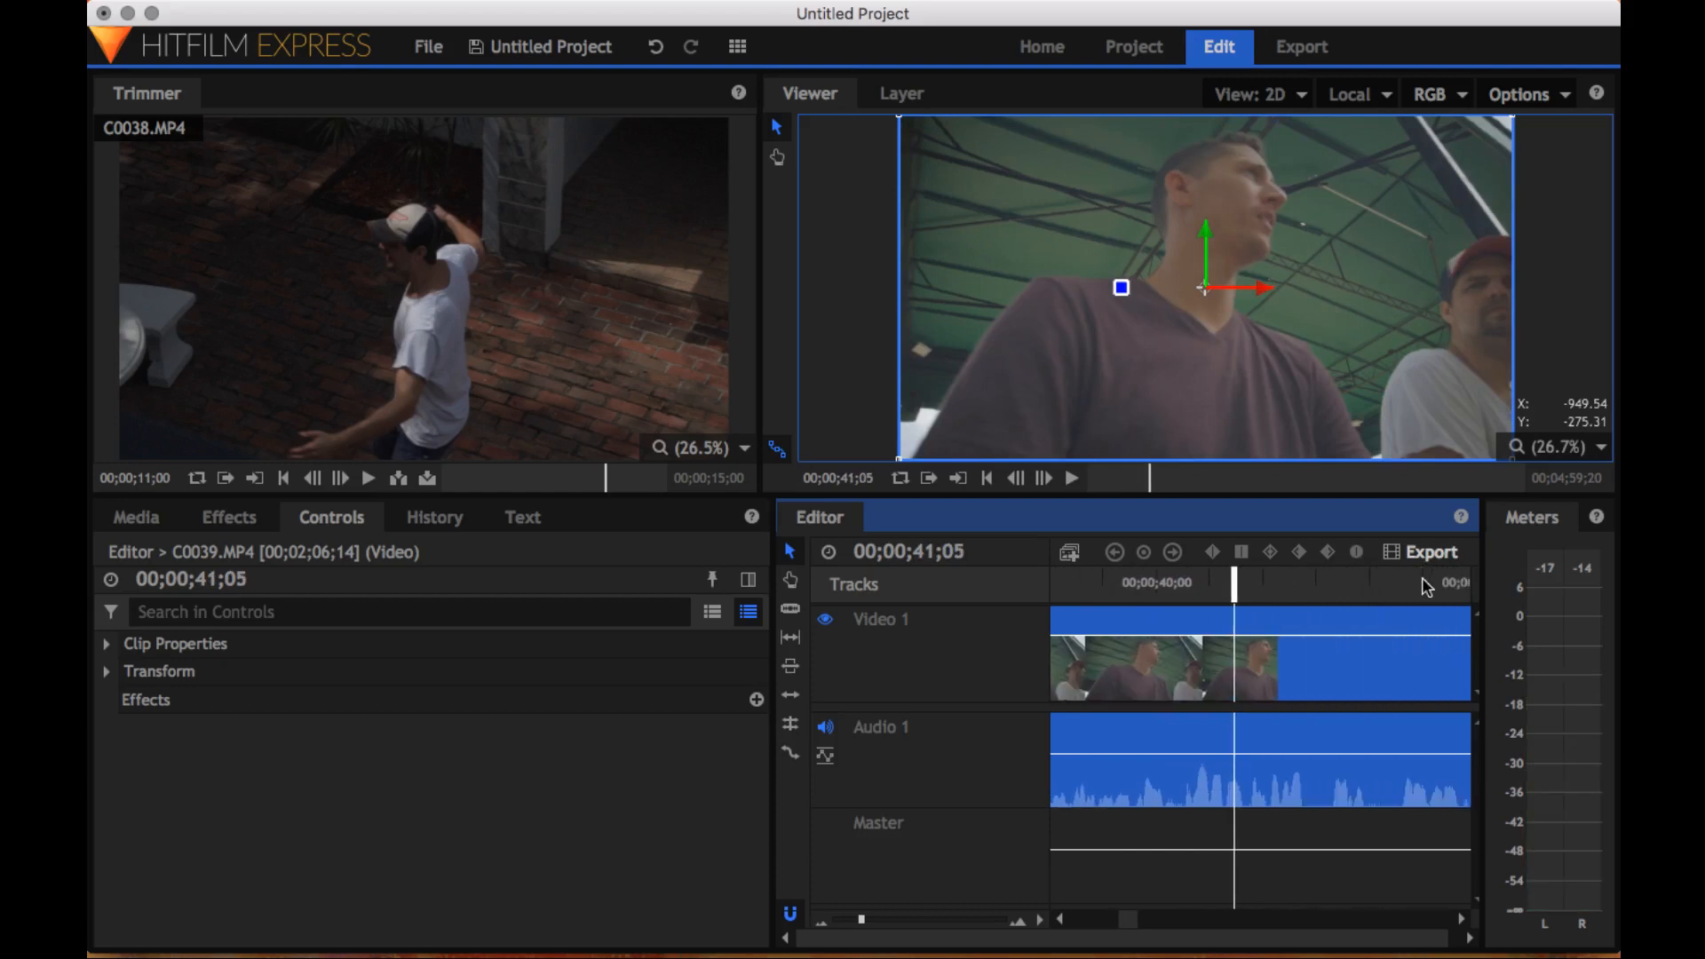
scroll(1427, 586, "right", 6)
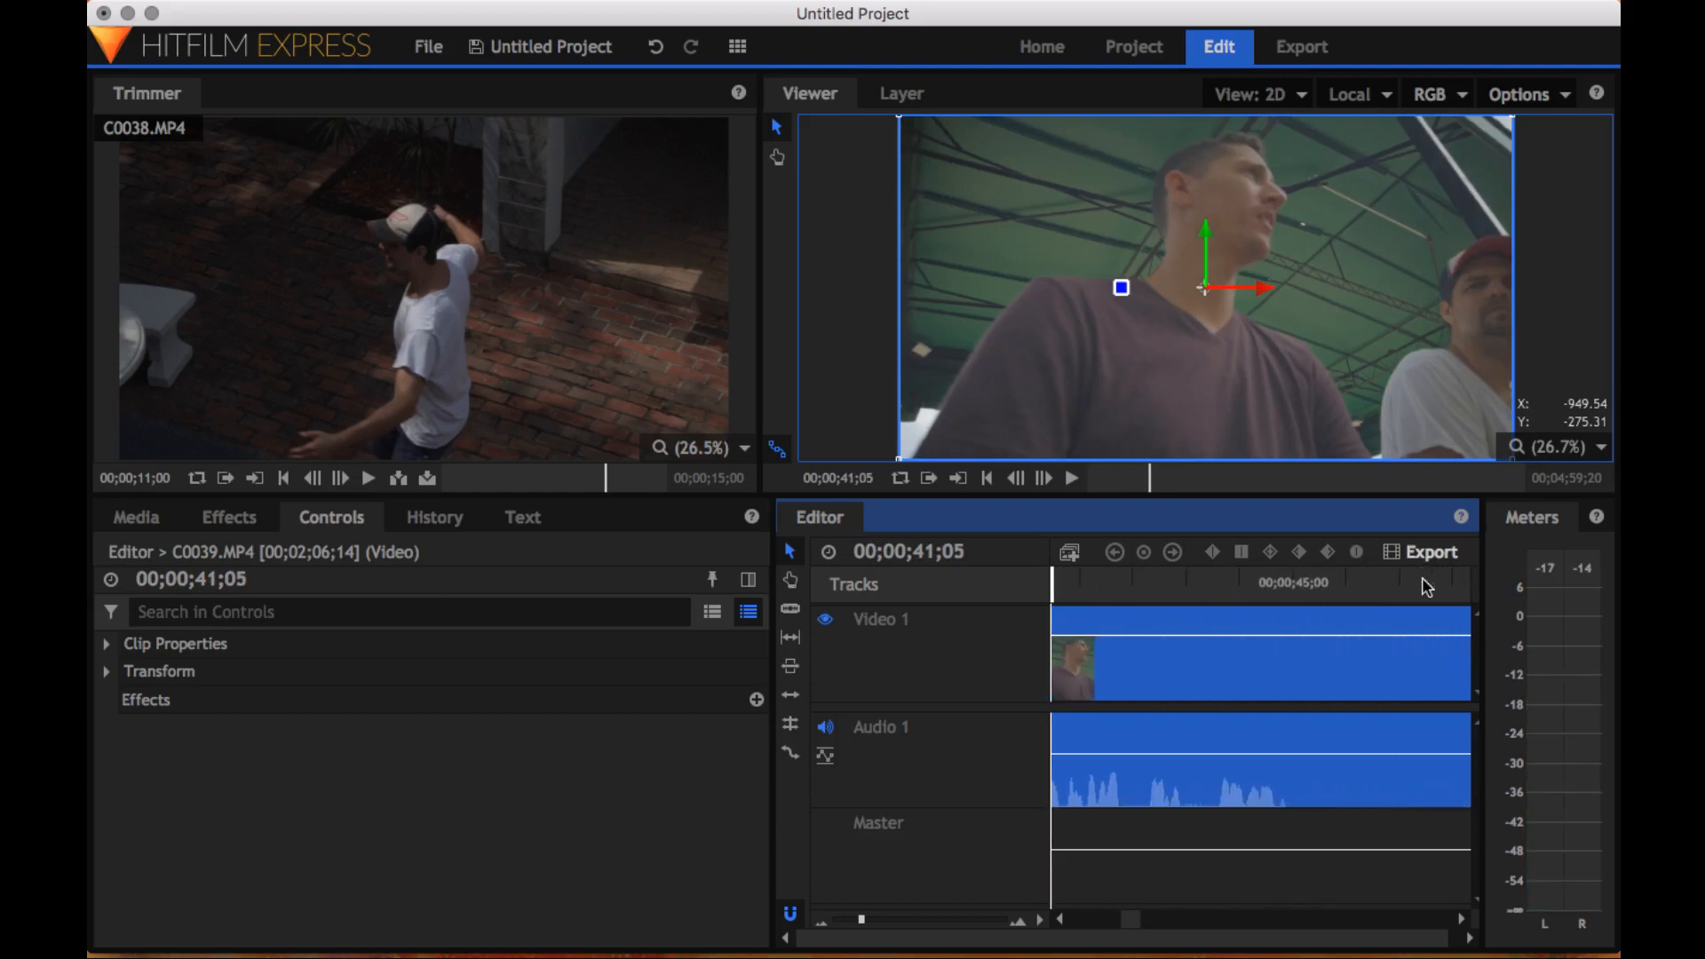
left_click(1424, 584)
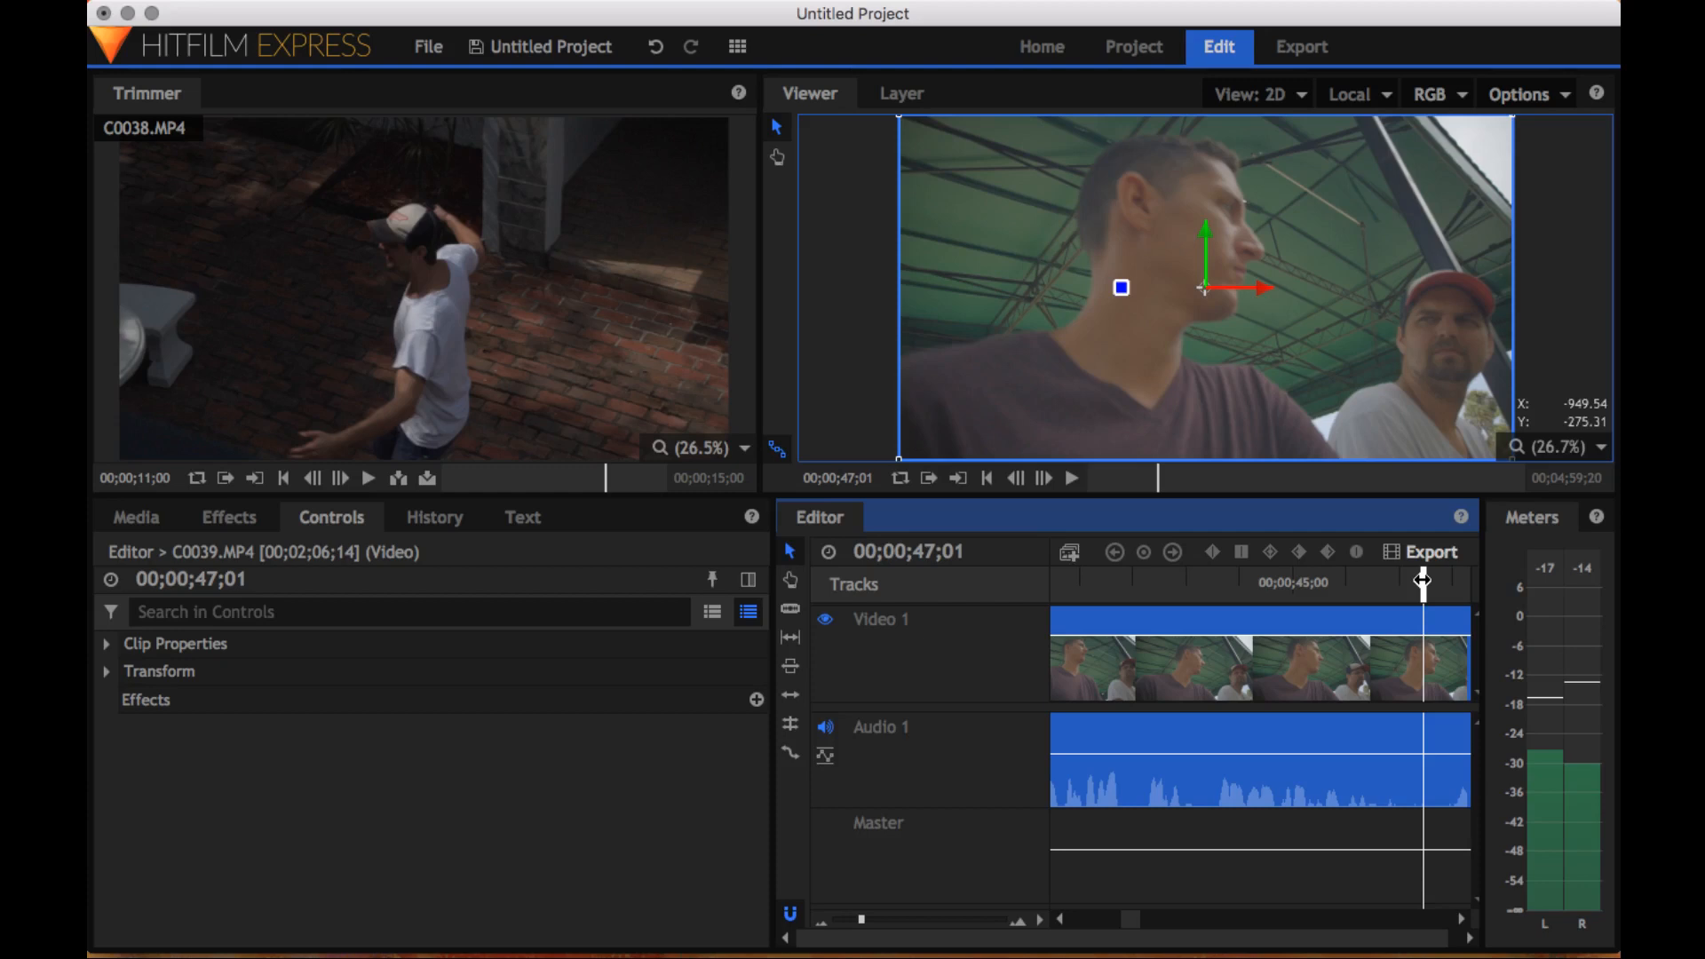
scroll(1423, 585, "right", 7)
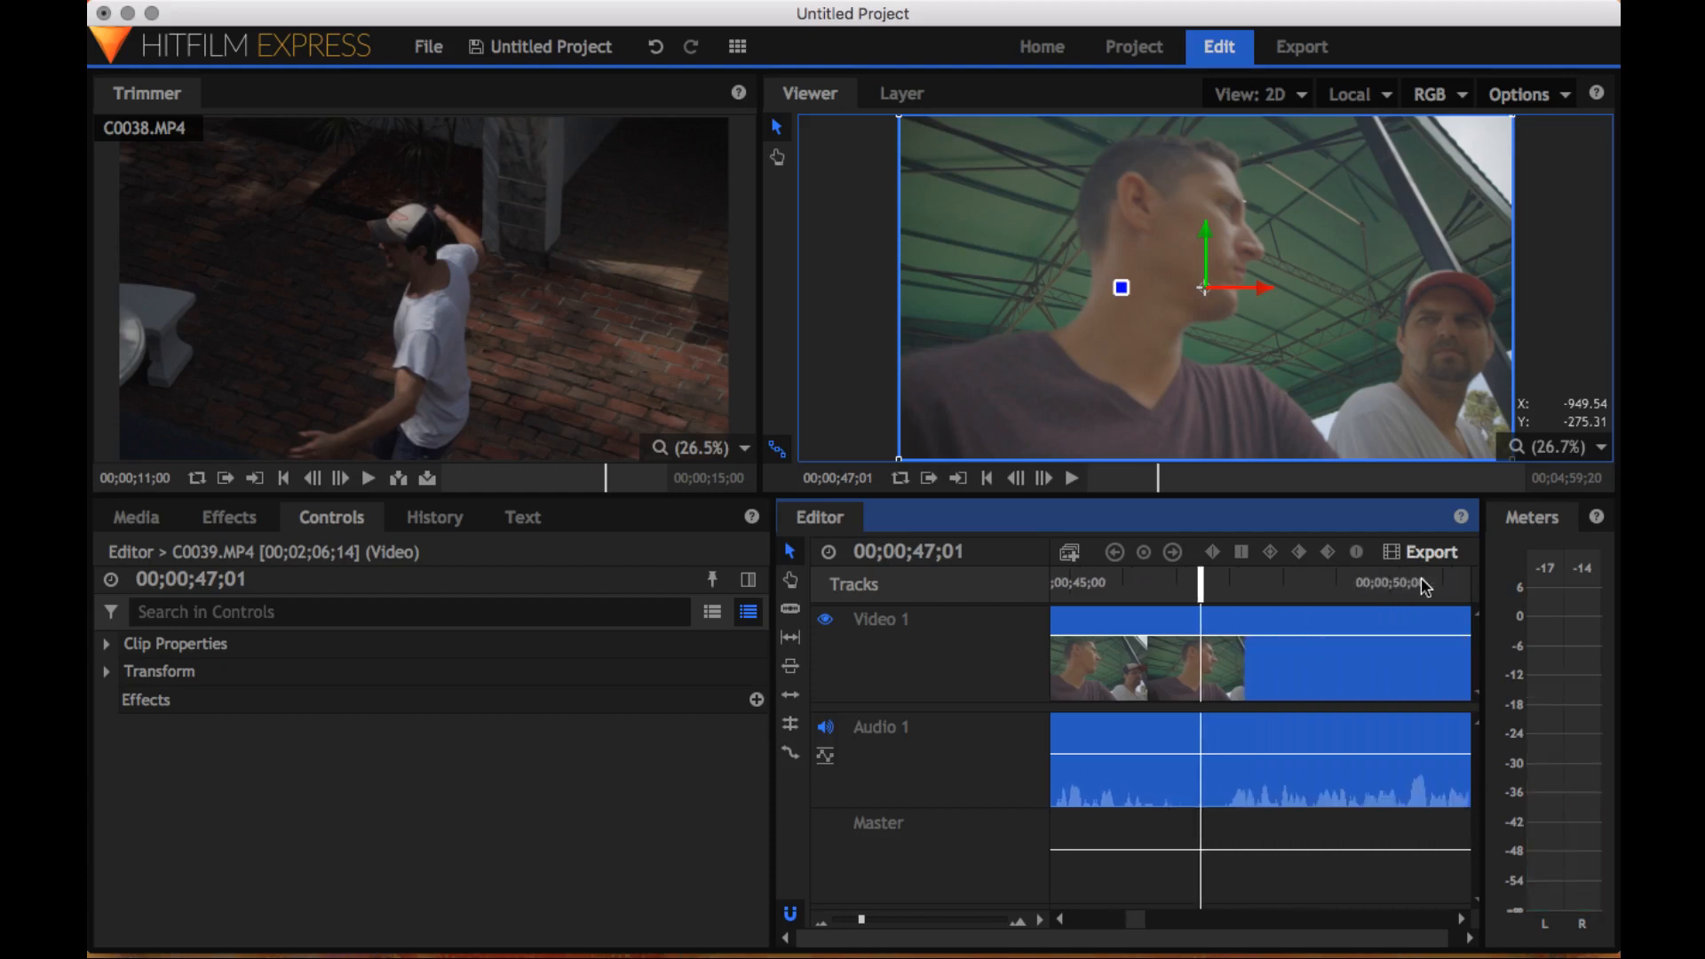
left_click(1439, 582)
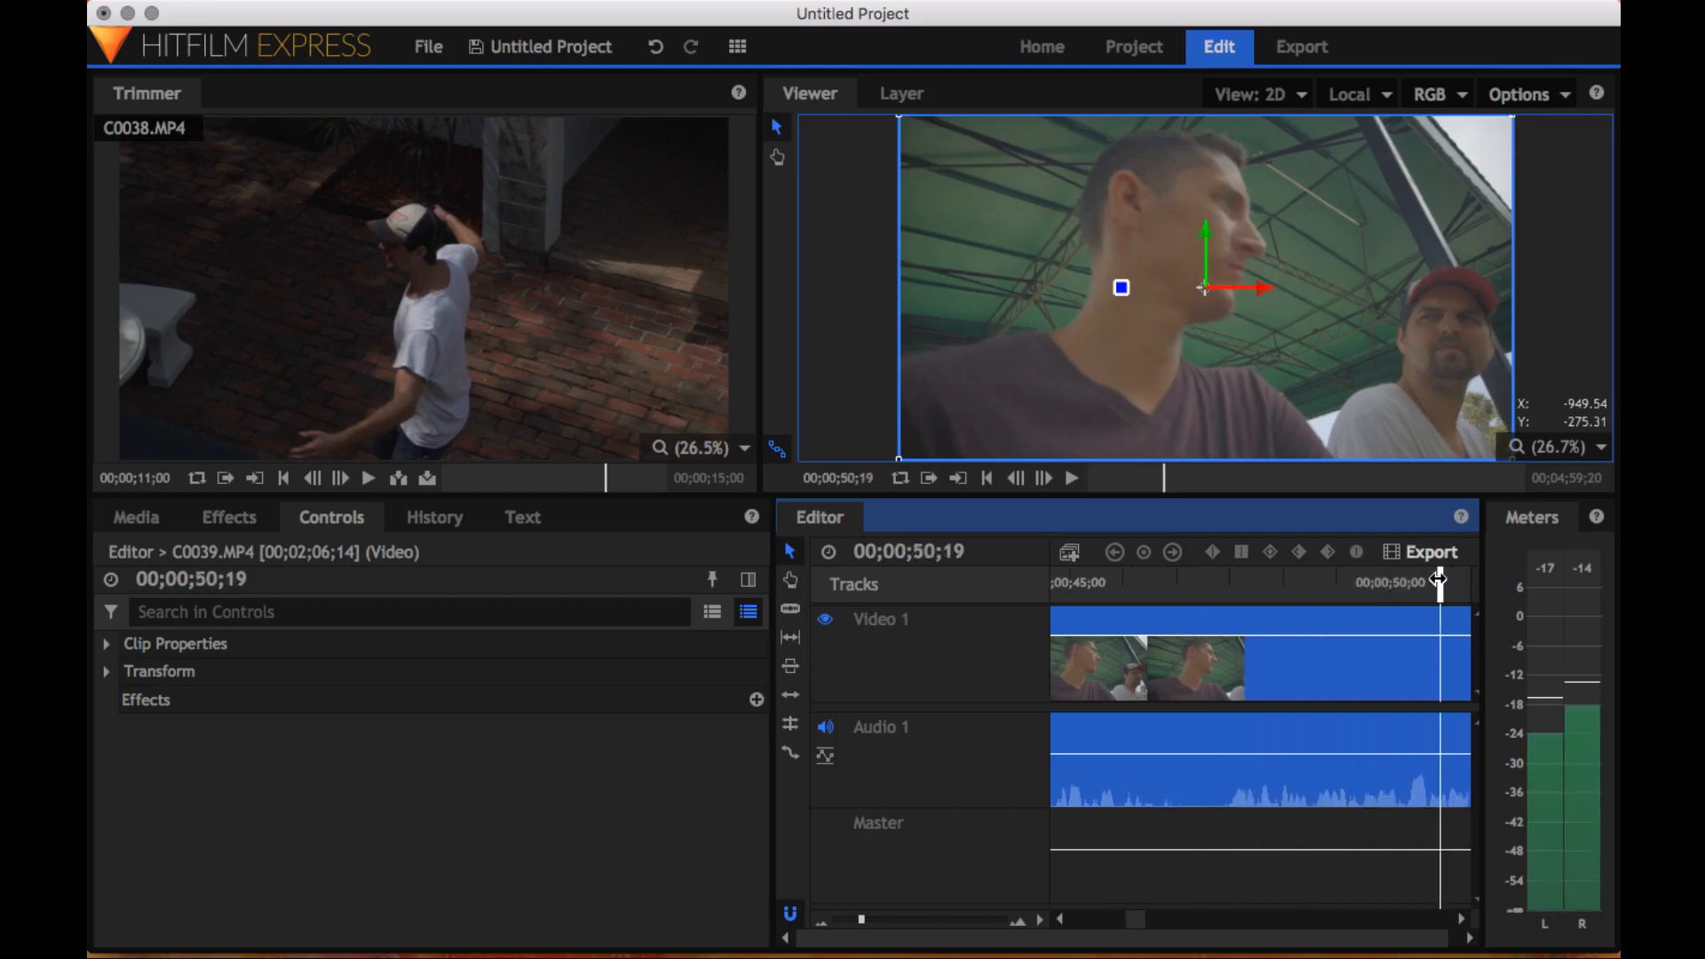
scroll(1439, 583, "right", 7)
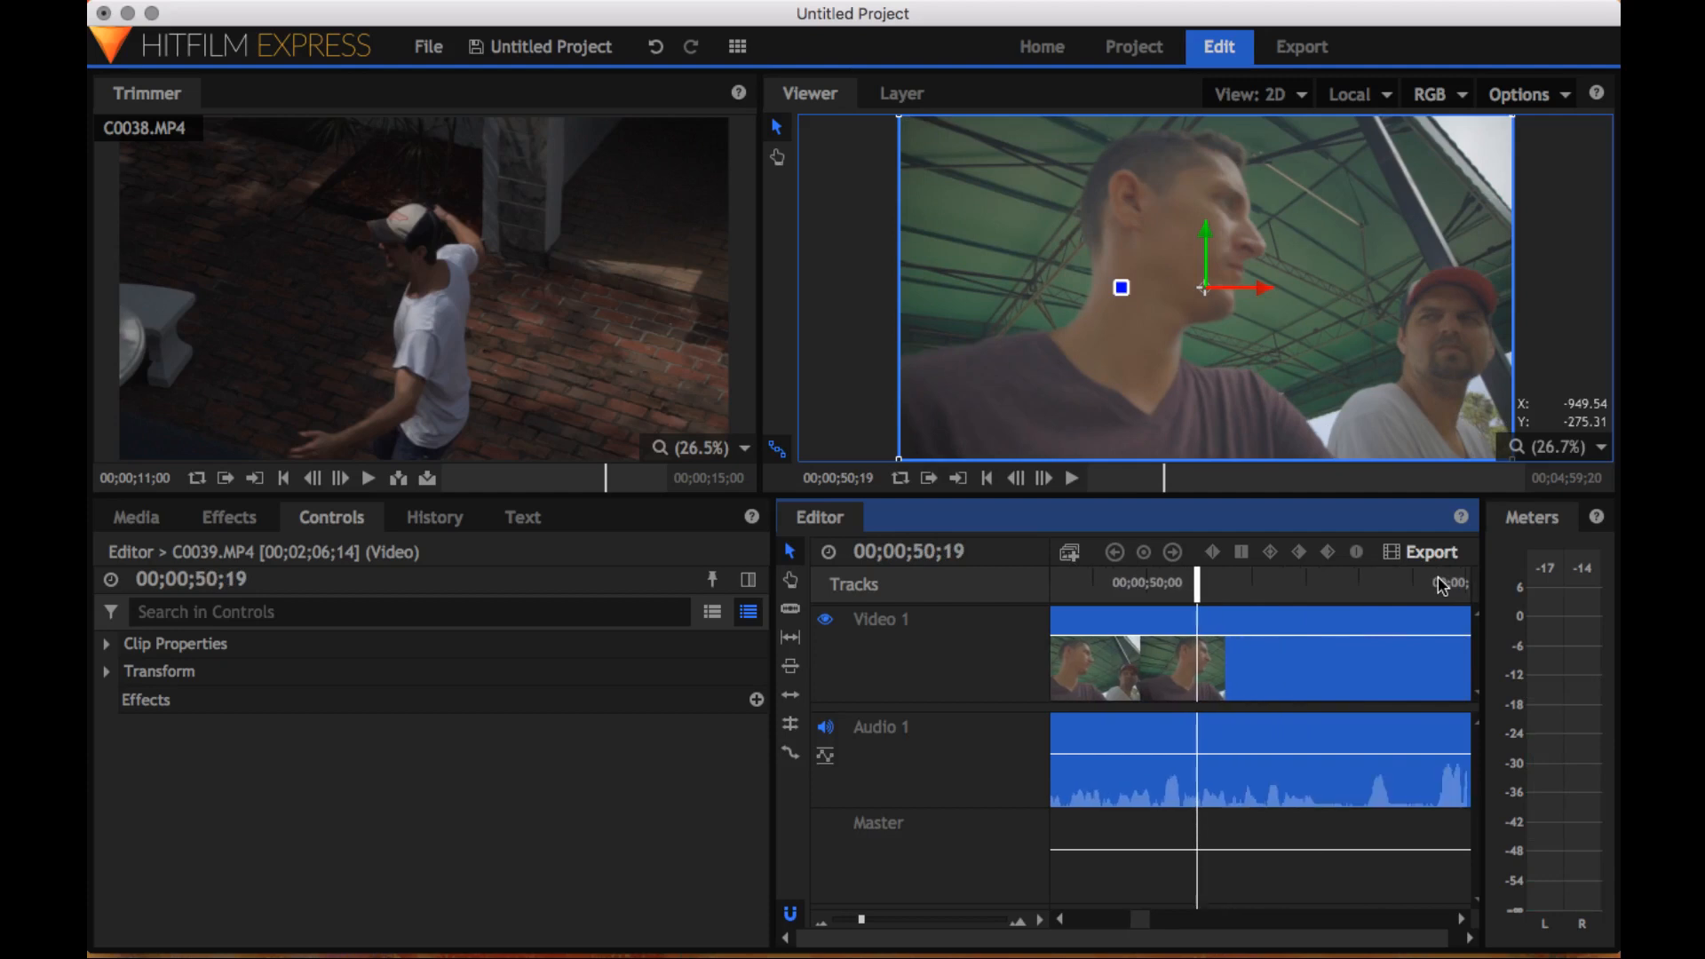
scroll(1442, 584, "right", 5)
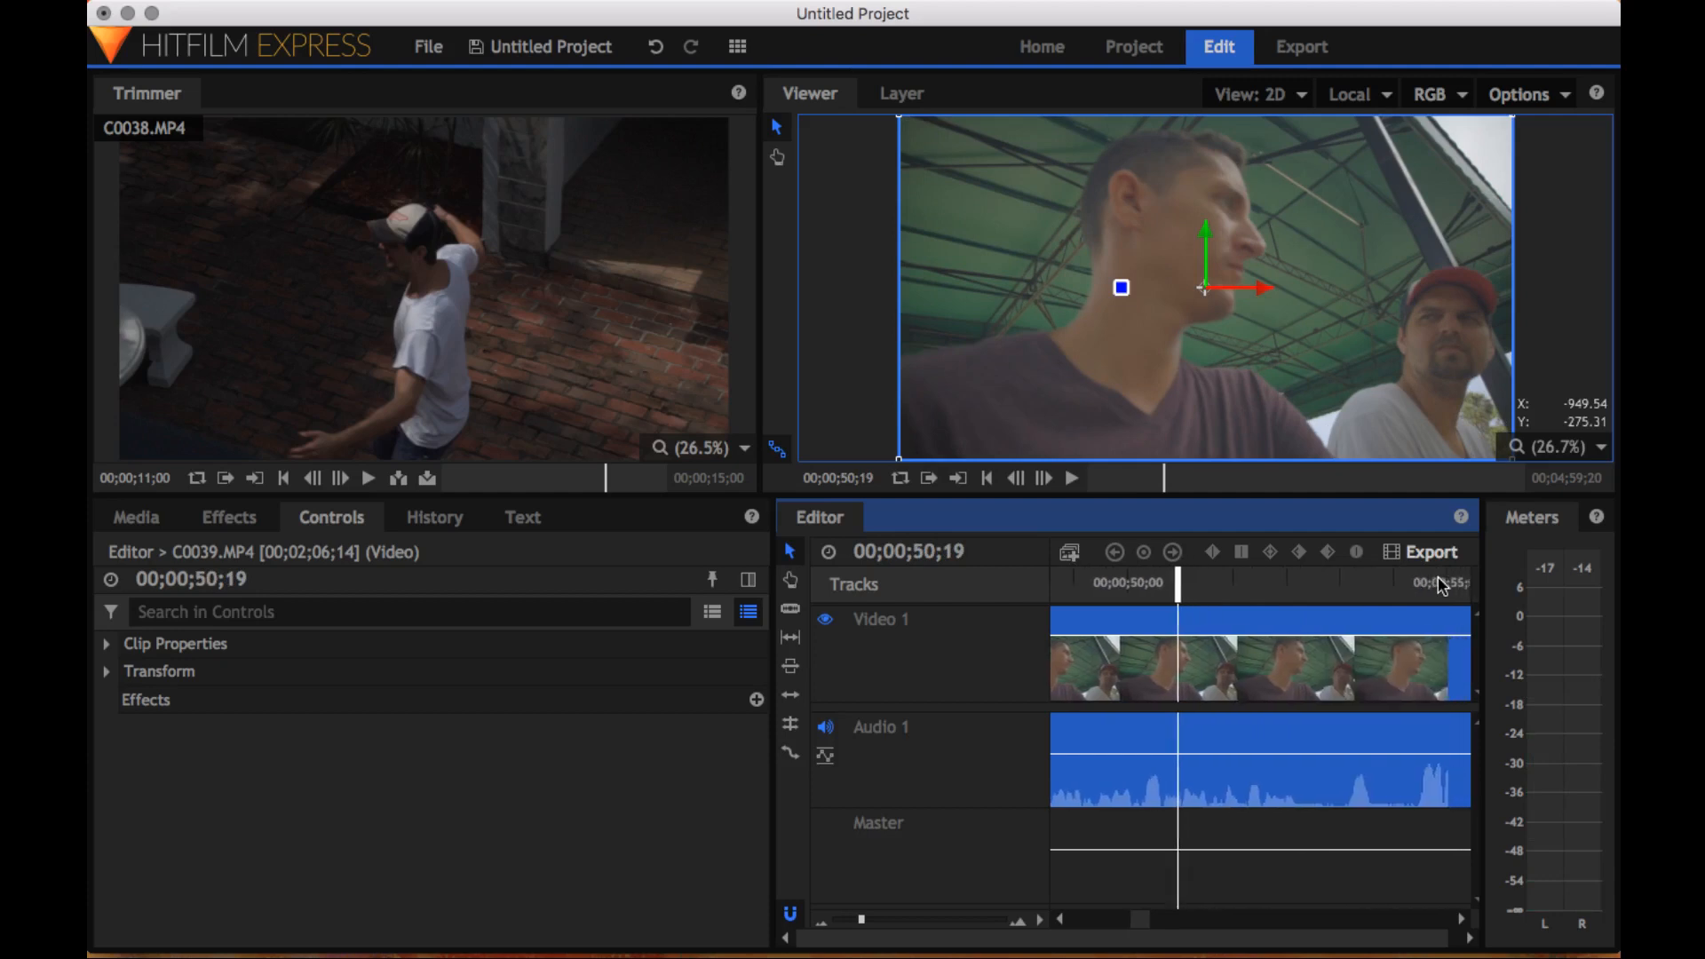
left_click(1386, 586)
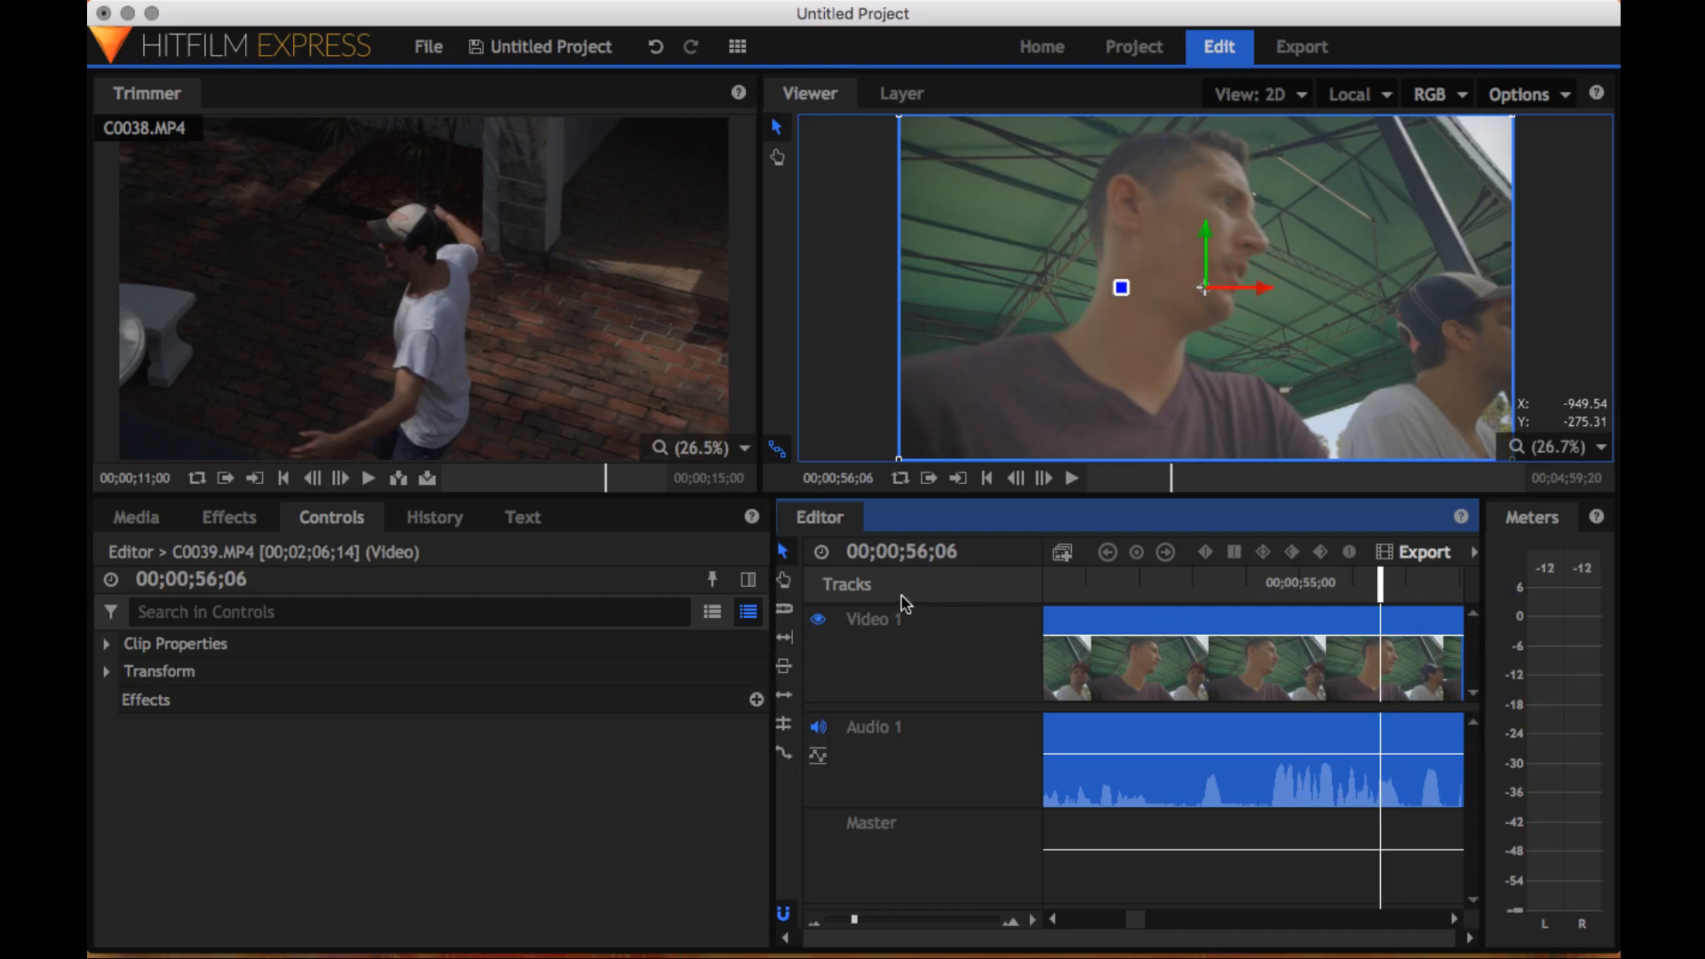
Load the original C0039.MP4 in the Trimmer and scrub it to 00;01;30;02
left_click(133, 518)
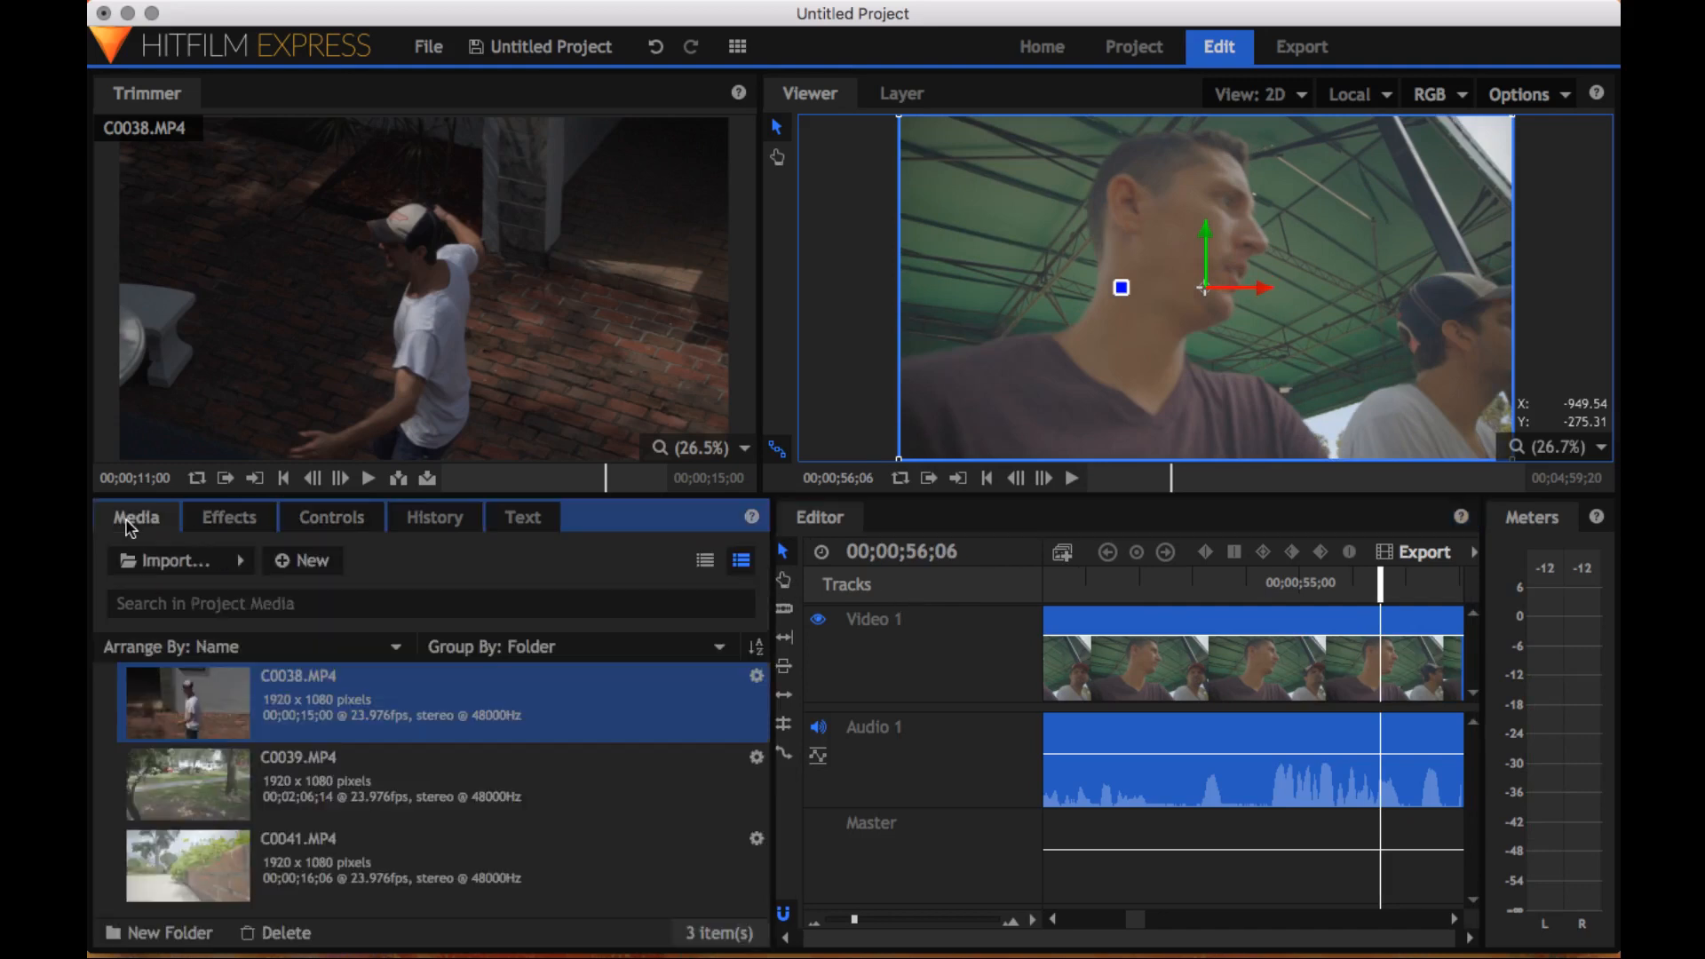
left_click(231, 776)
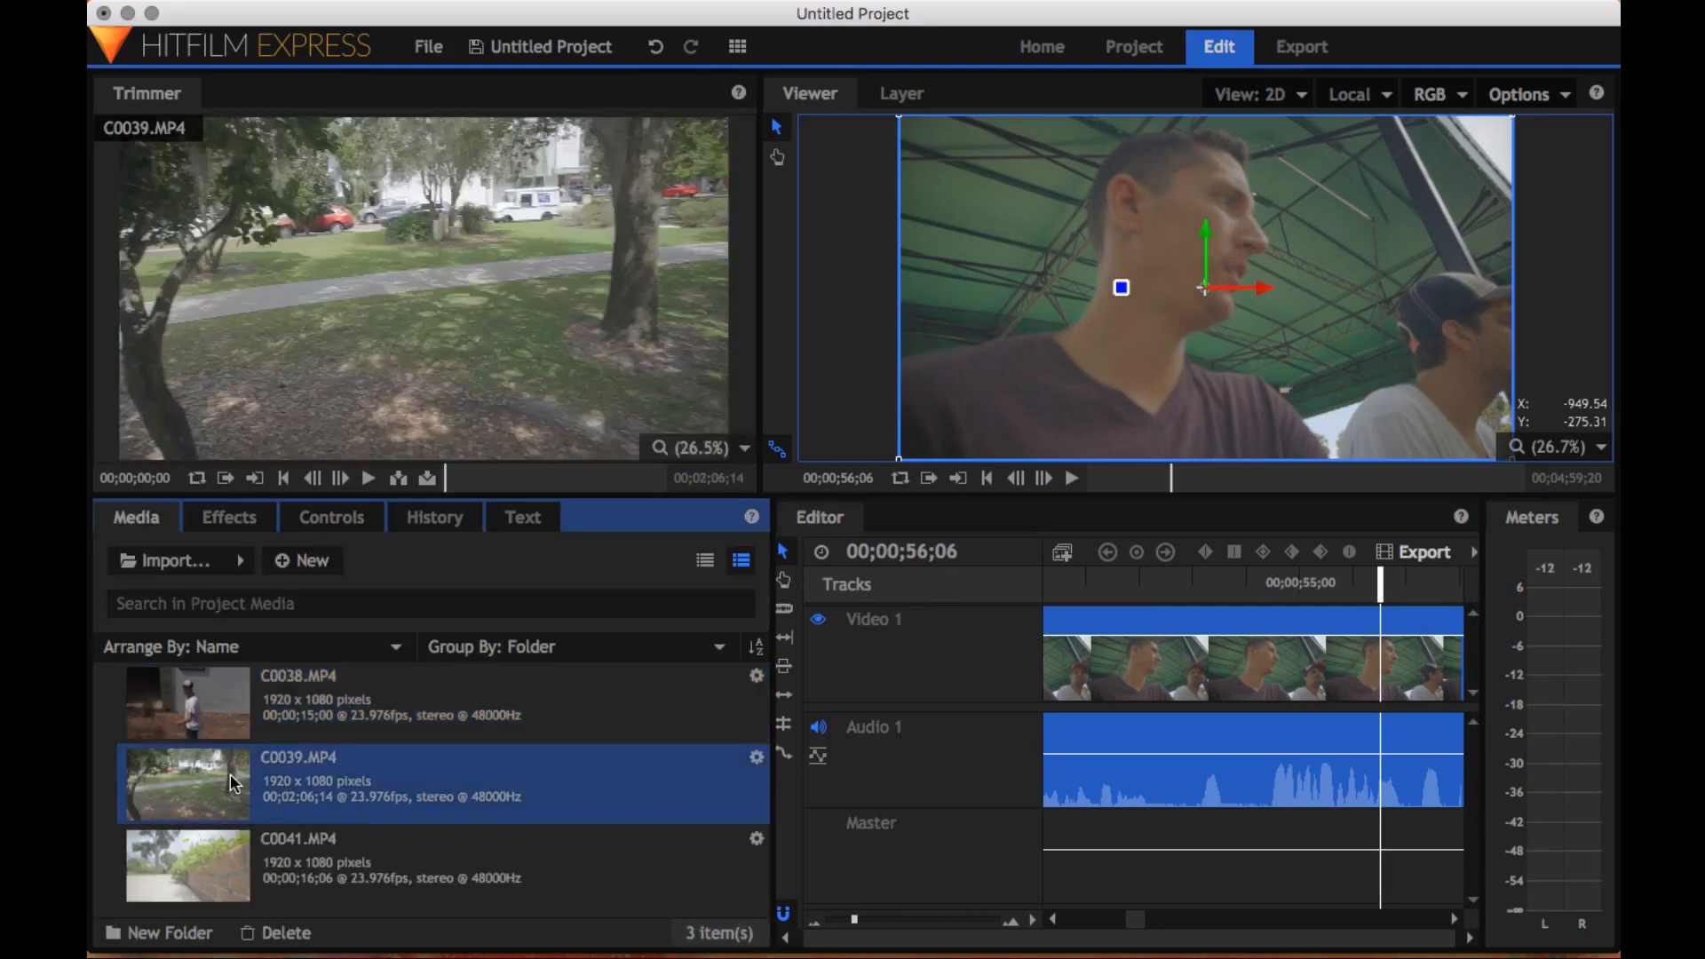
left_click(579, 478)
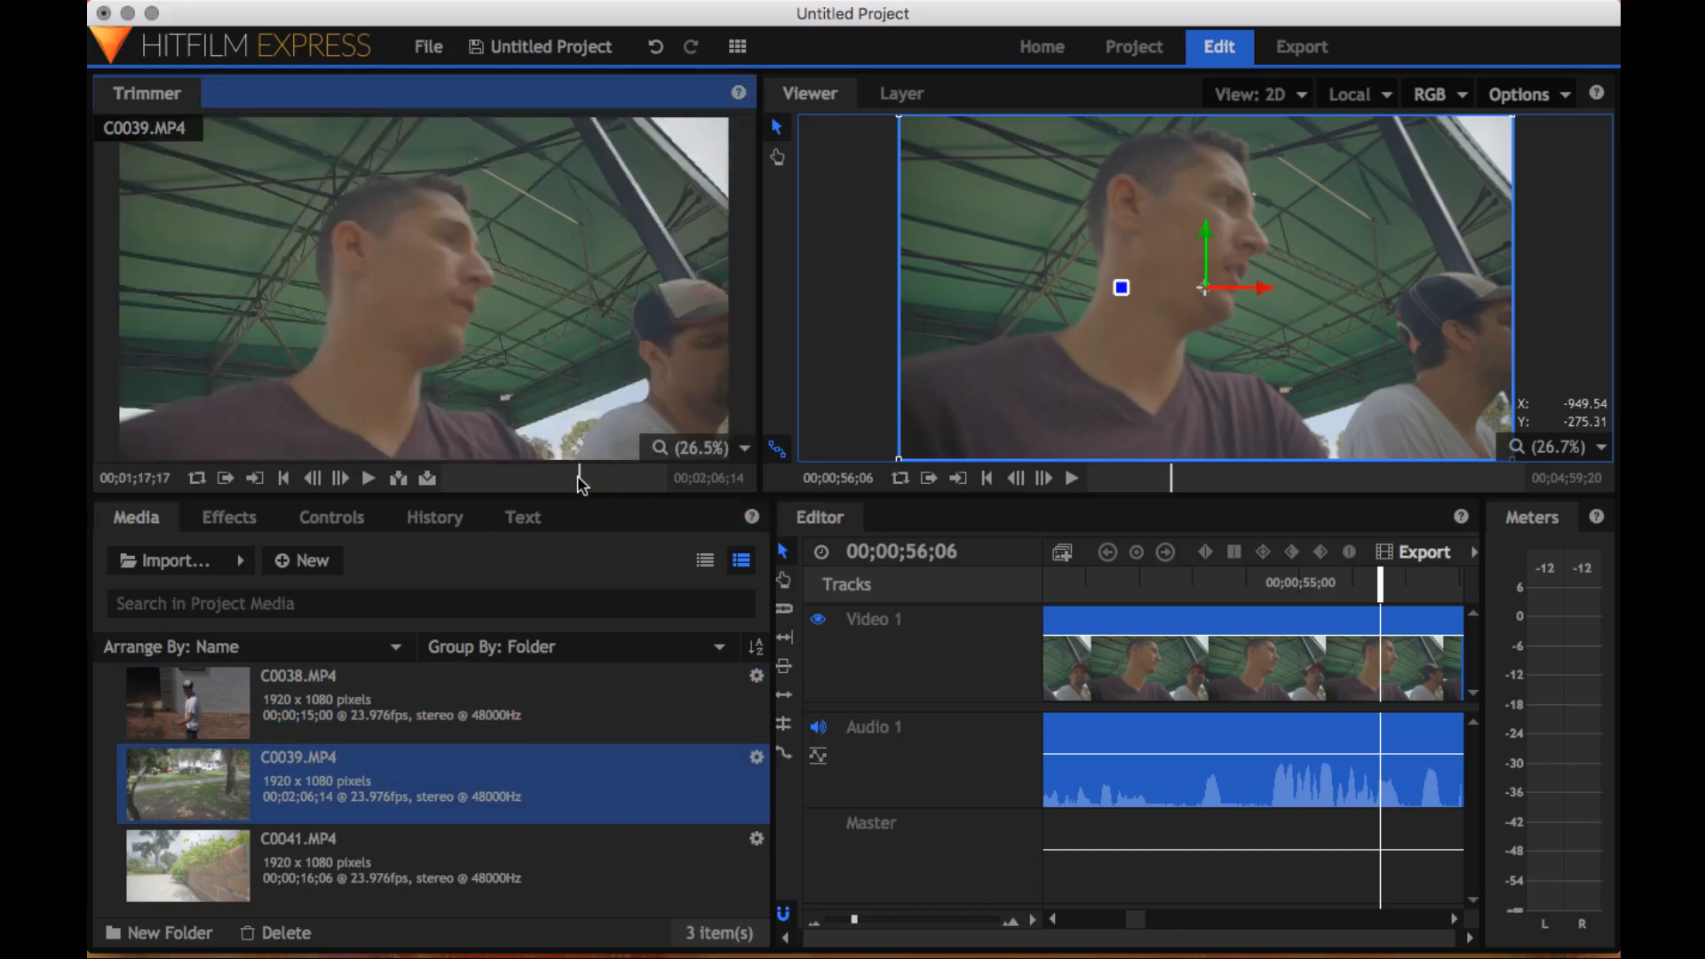
left_click_drag(579, 482, 602, 484)
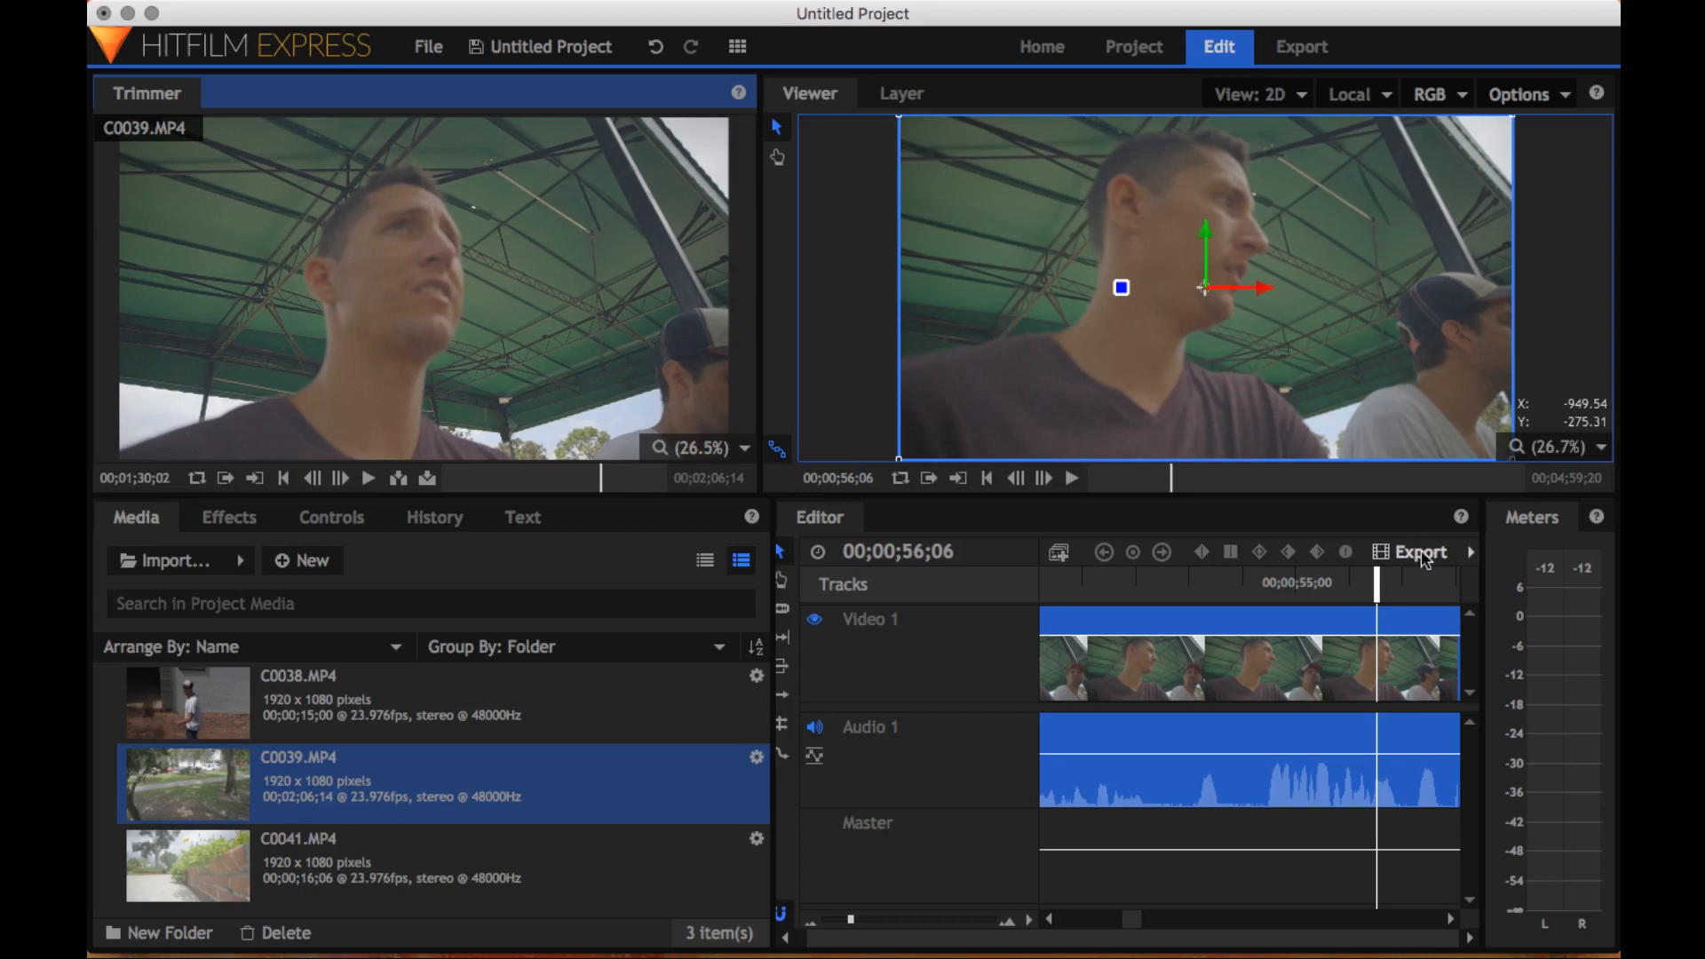
Check the C0039.MP4 clip's timeline frames at 00;00;58;00, 00;00;59;06 and 00;01;05;09
scroll(1404, 593, "down", 3)
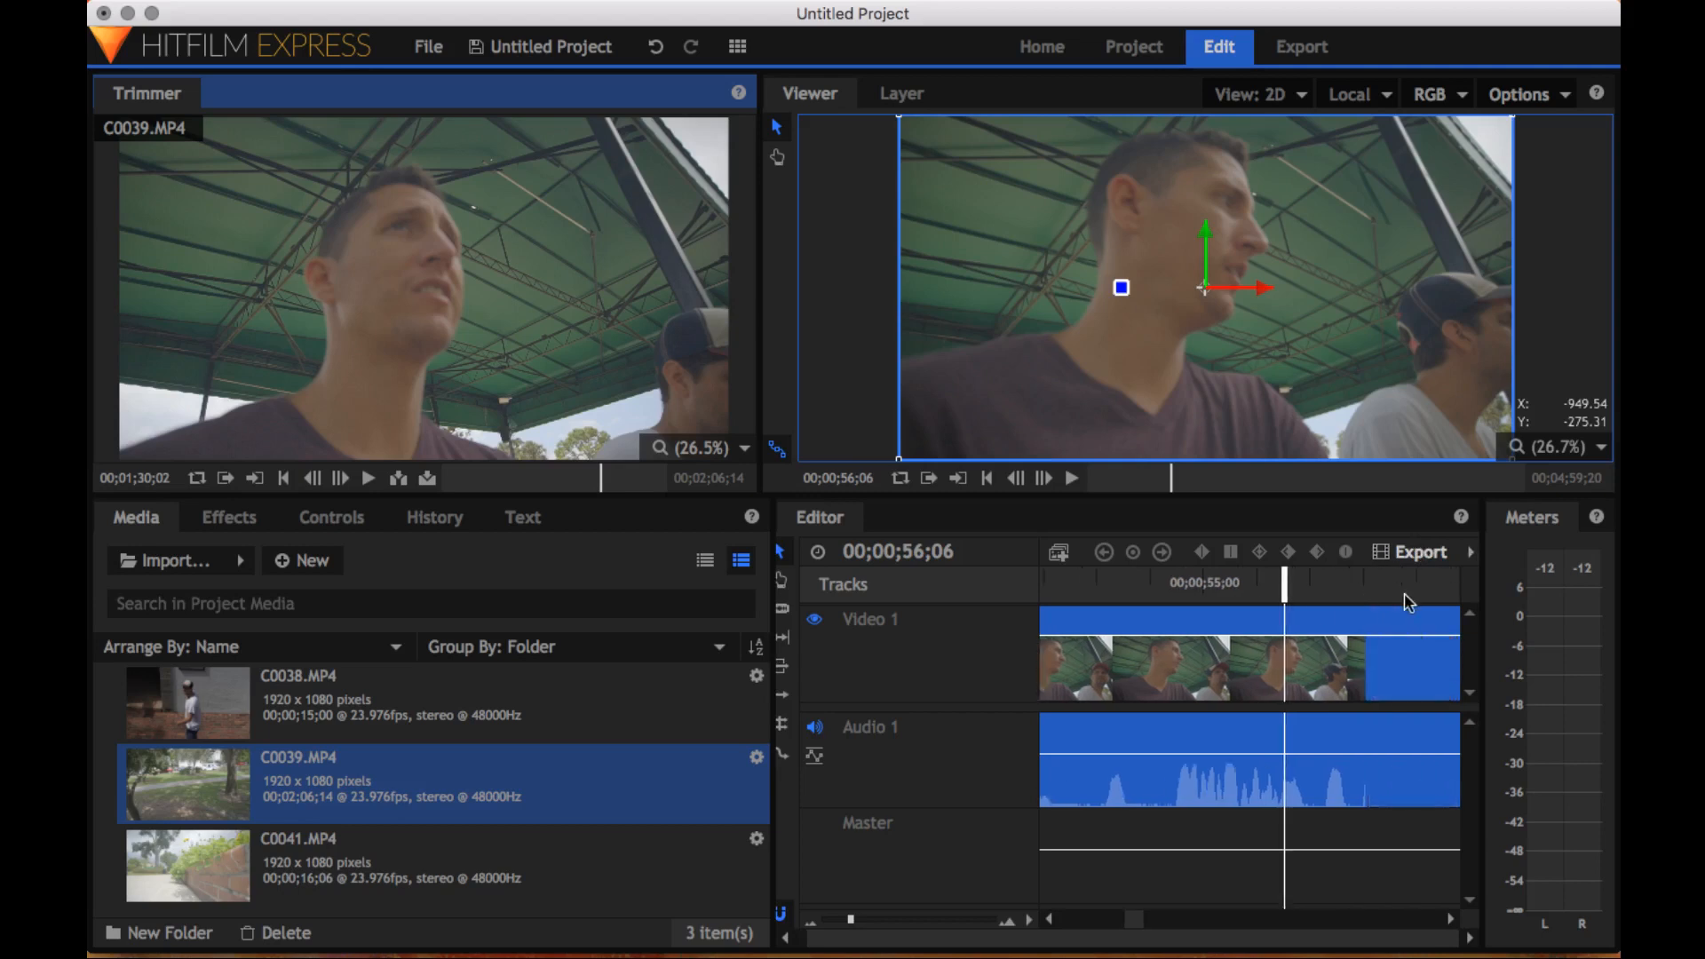
left_click(1284, 595)
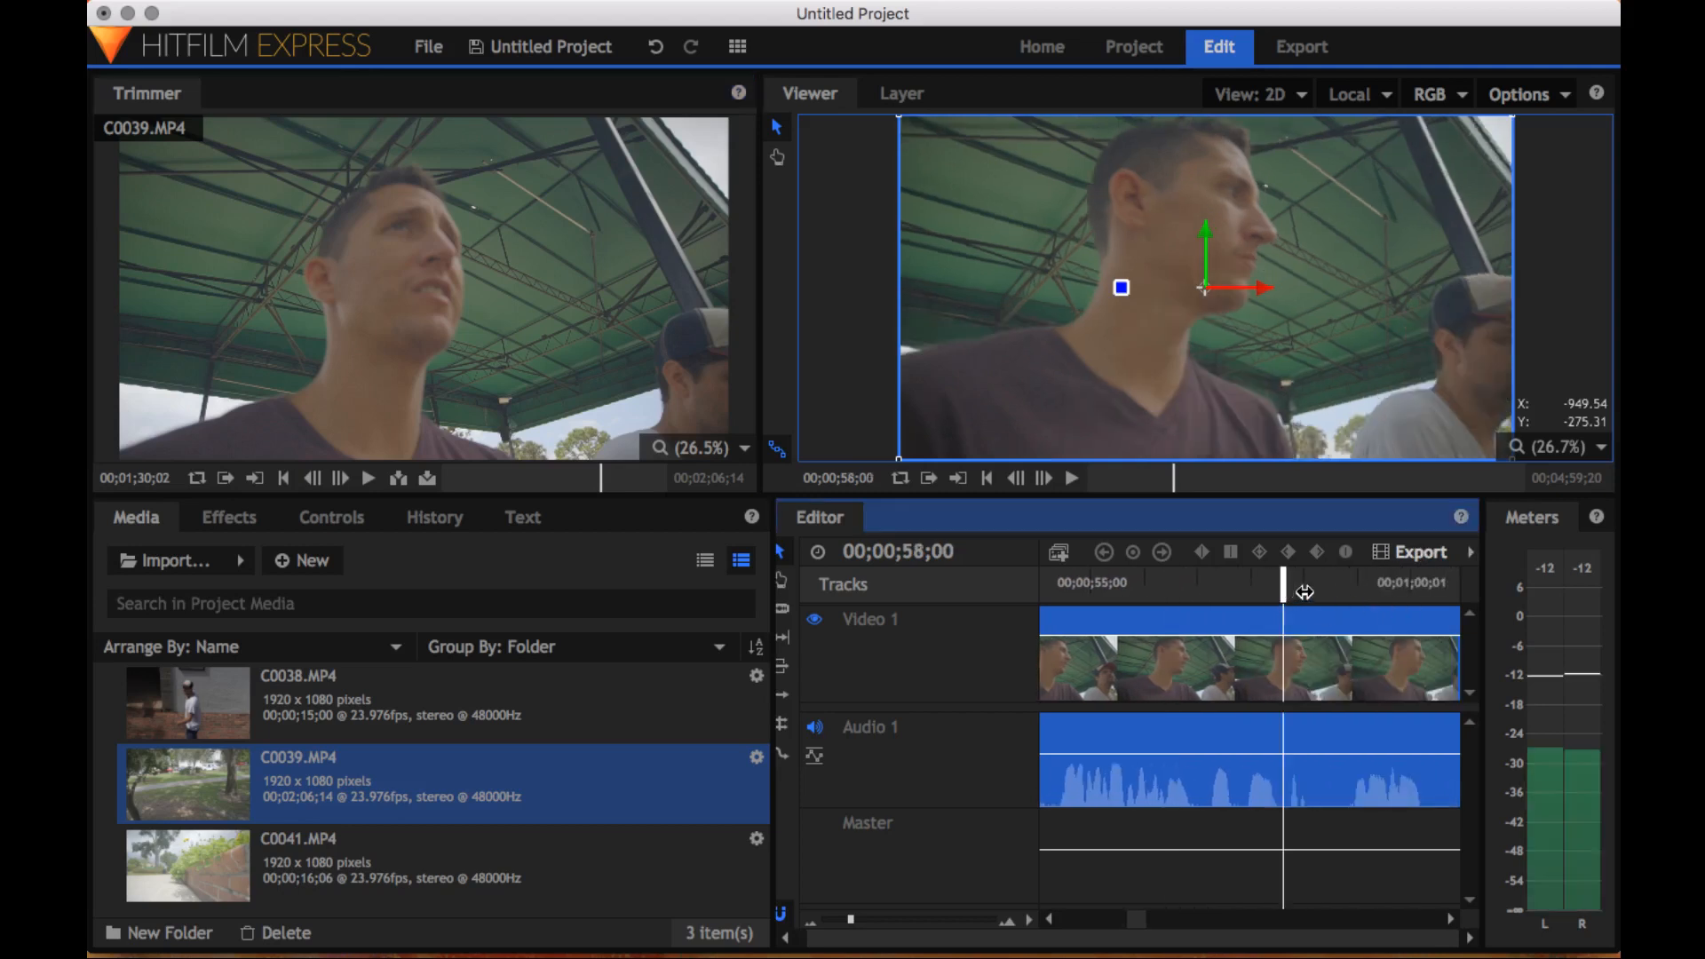
left_click(1363, 586)
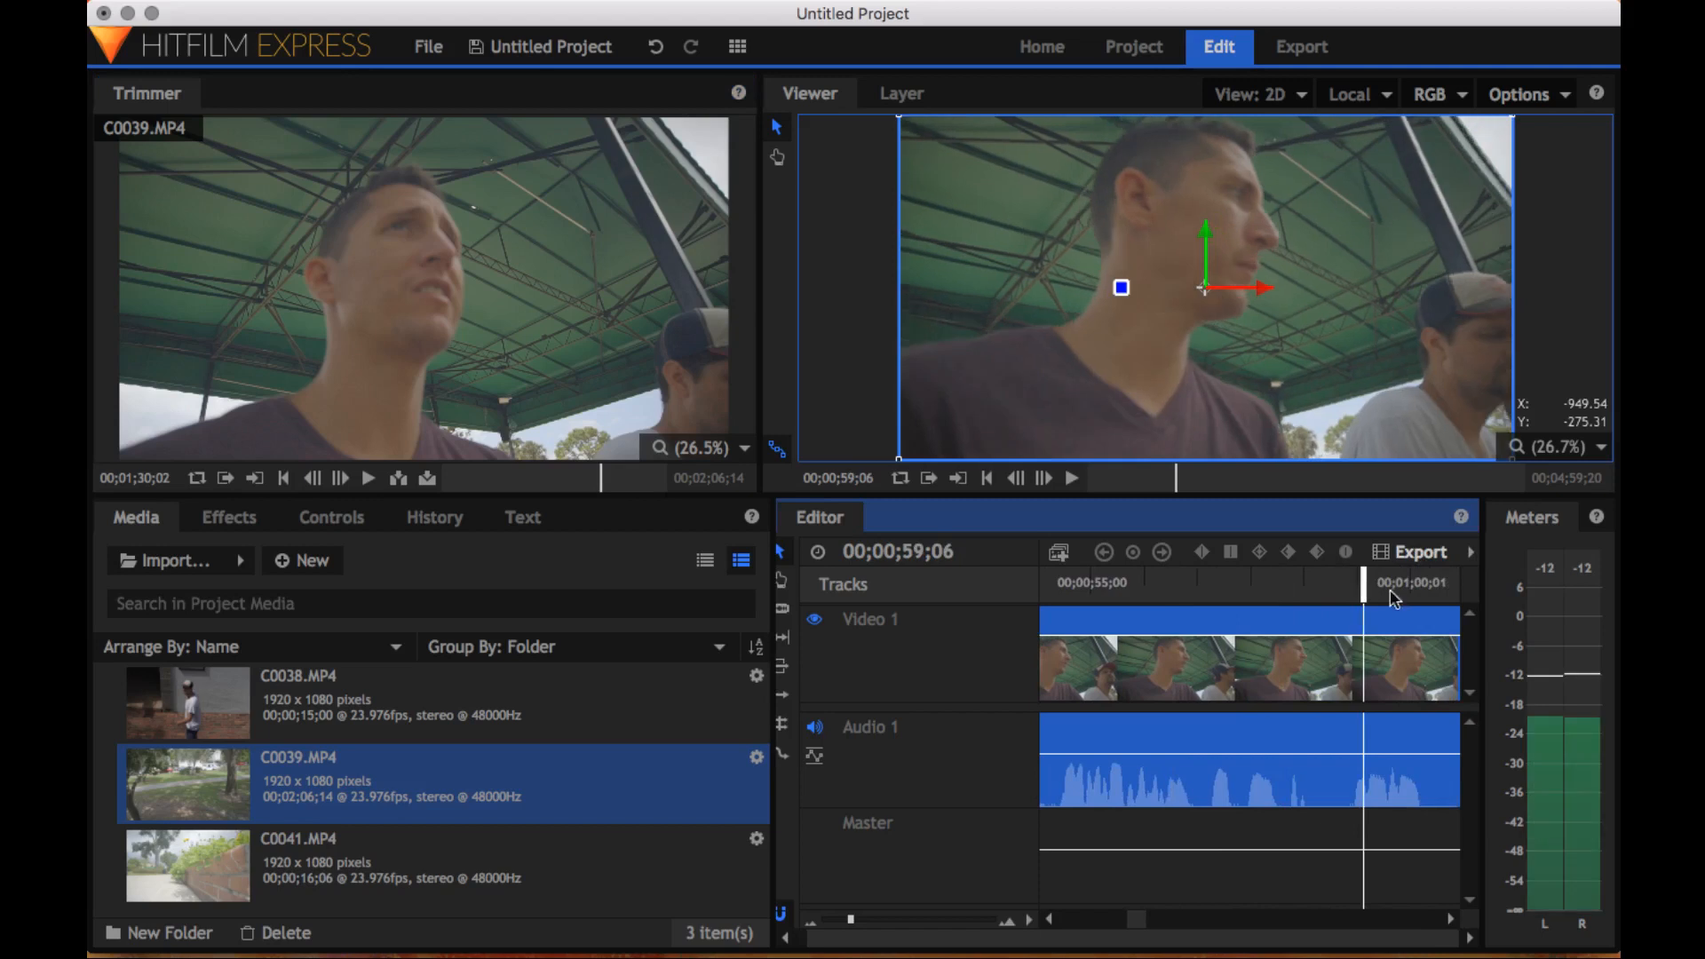
scroll(1393, 588, "right", 5)
left_click(1393, 588)
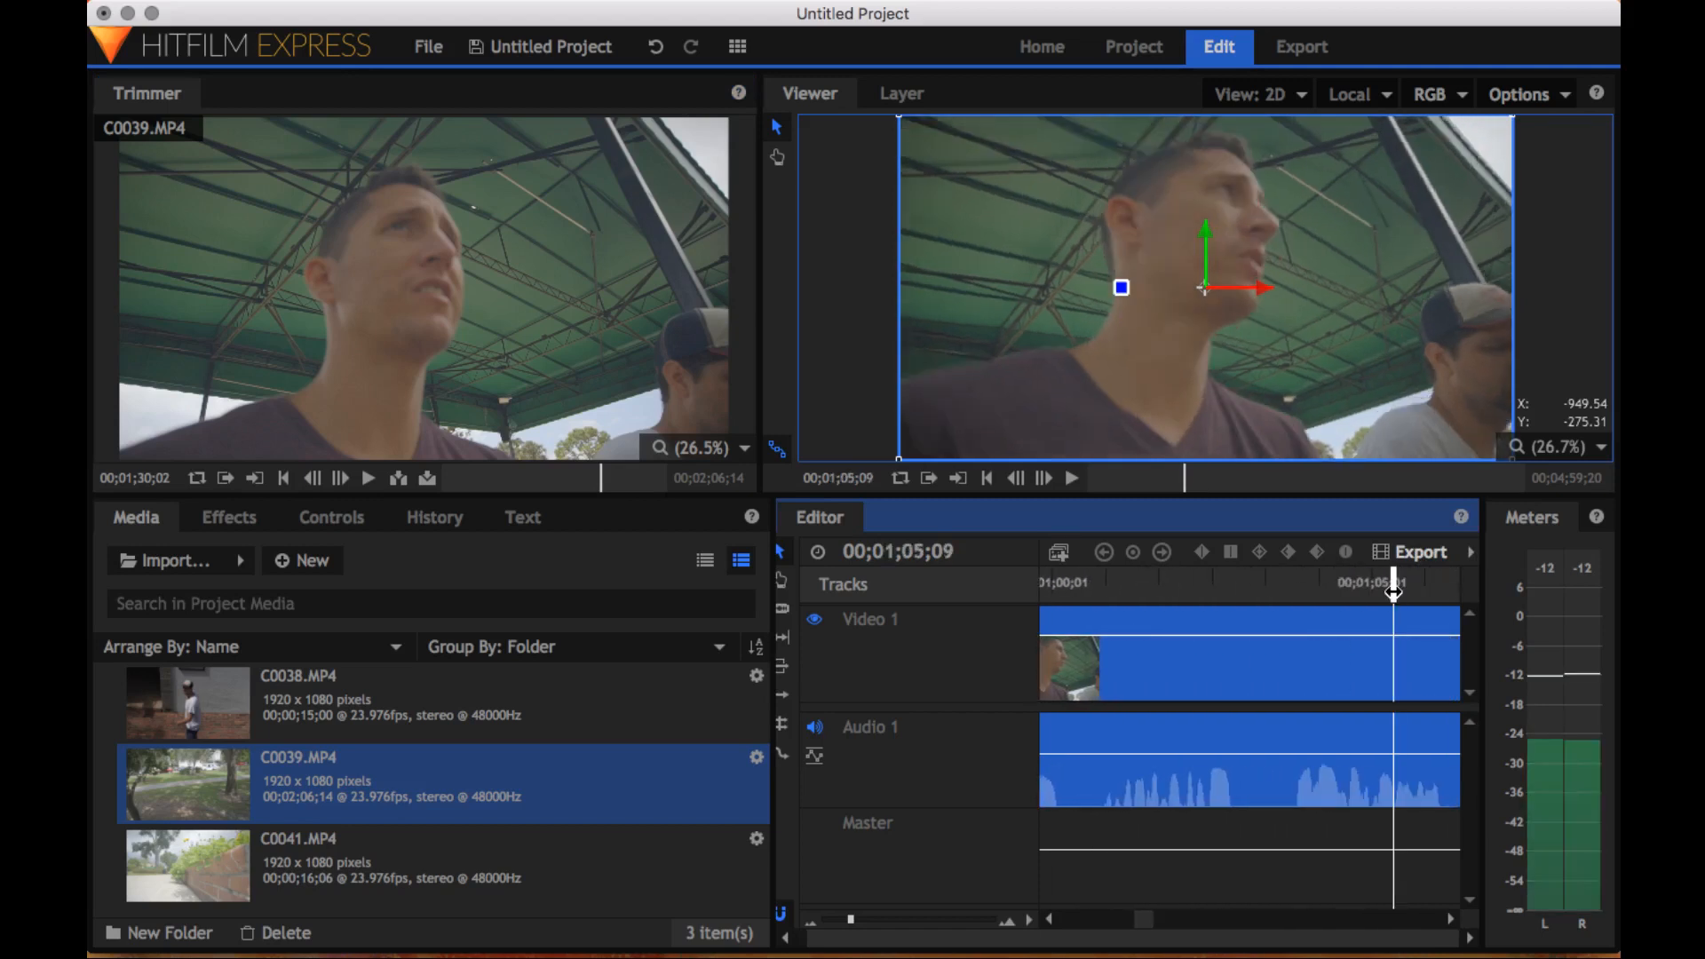
scroll(1430, 597, "right", 2)
scroll(1430, 593, "right", 2)
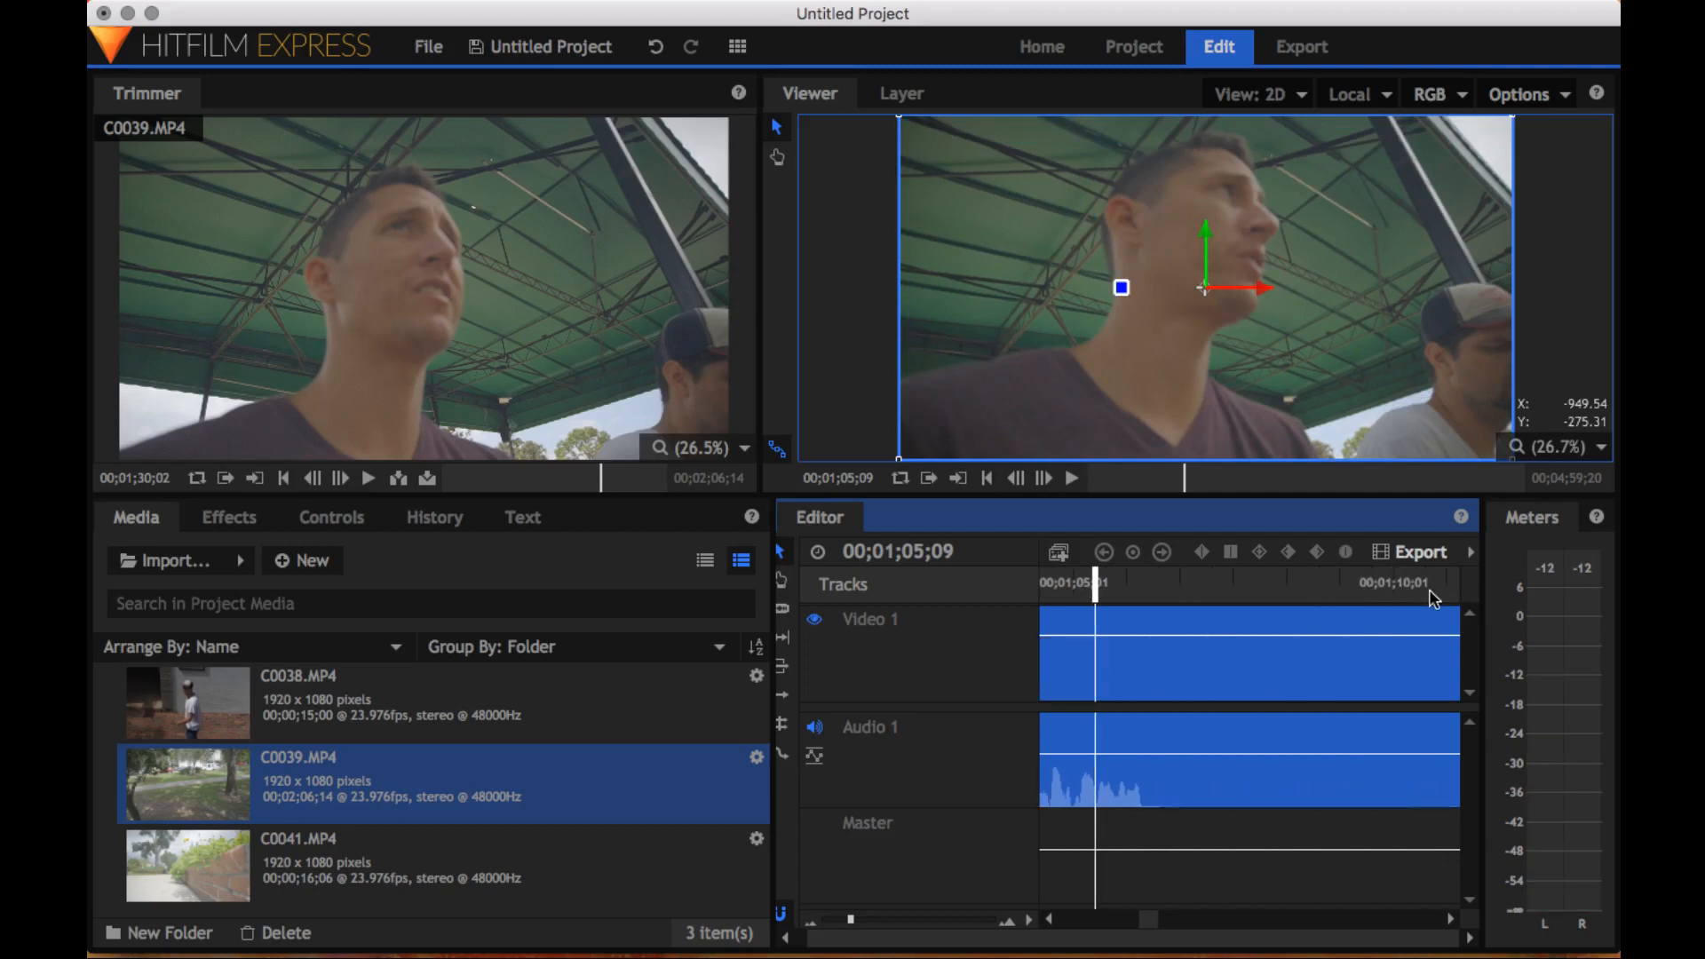
Show all clips on the timeline and move the Trimmer's C0039.MP4 footage to 00;00;44;16
left_click_drag(842, 918, 811, 925)
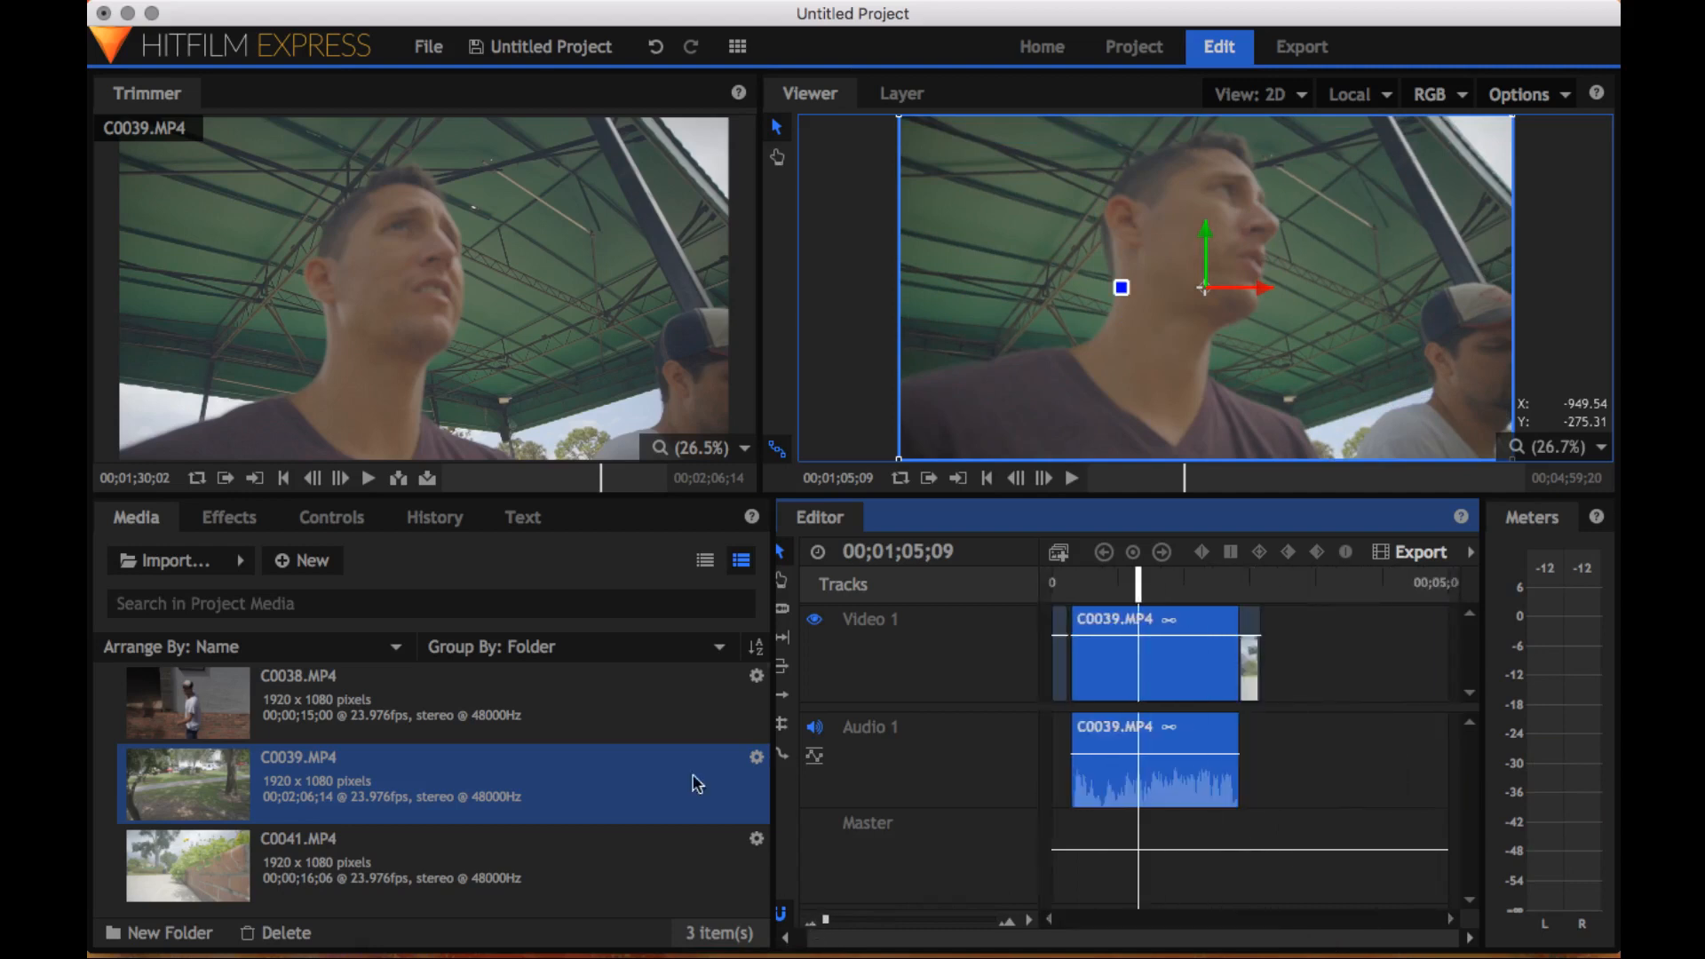
left_click(525, 481)
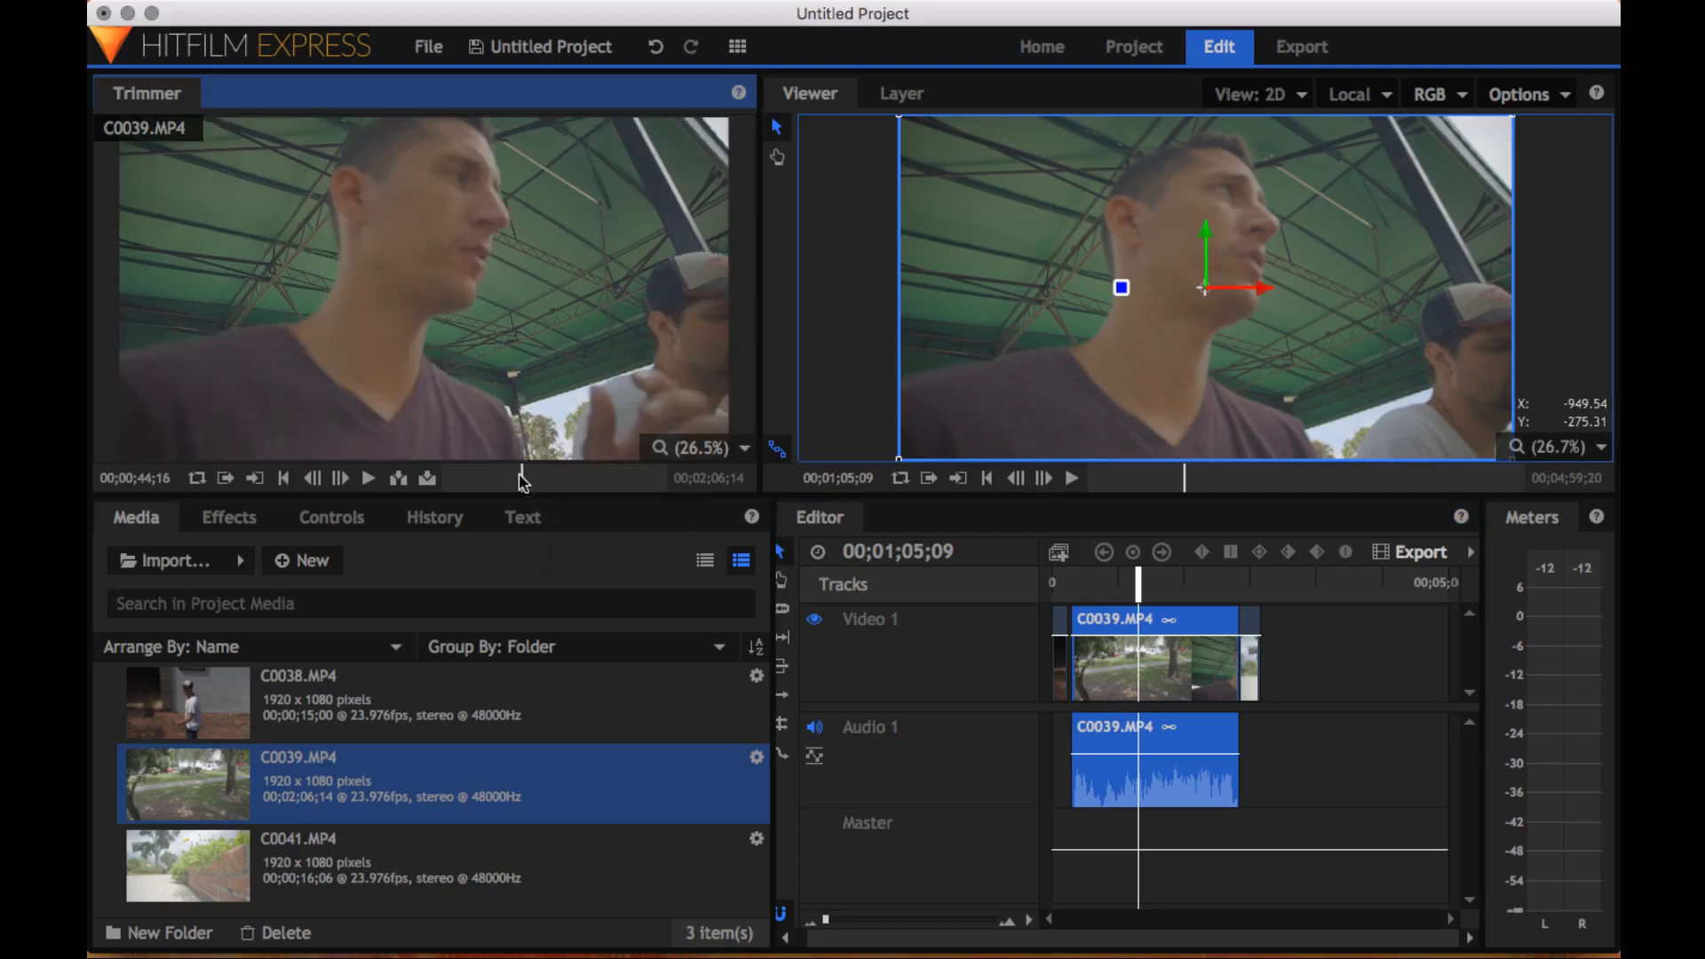
left_click(522, 480)
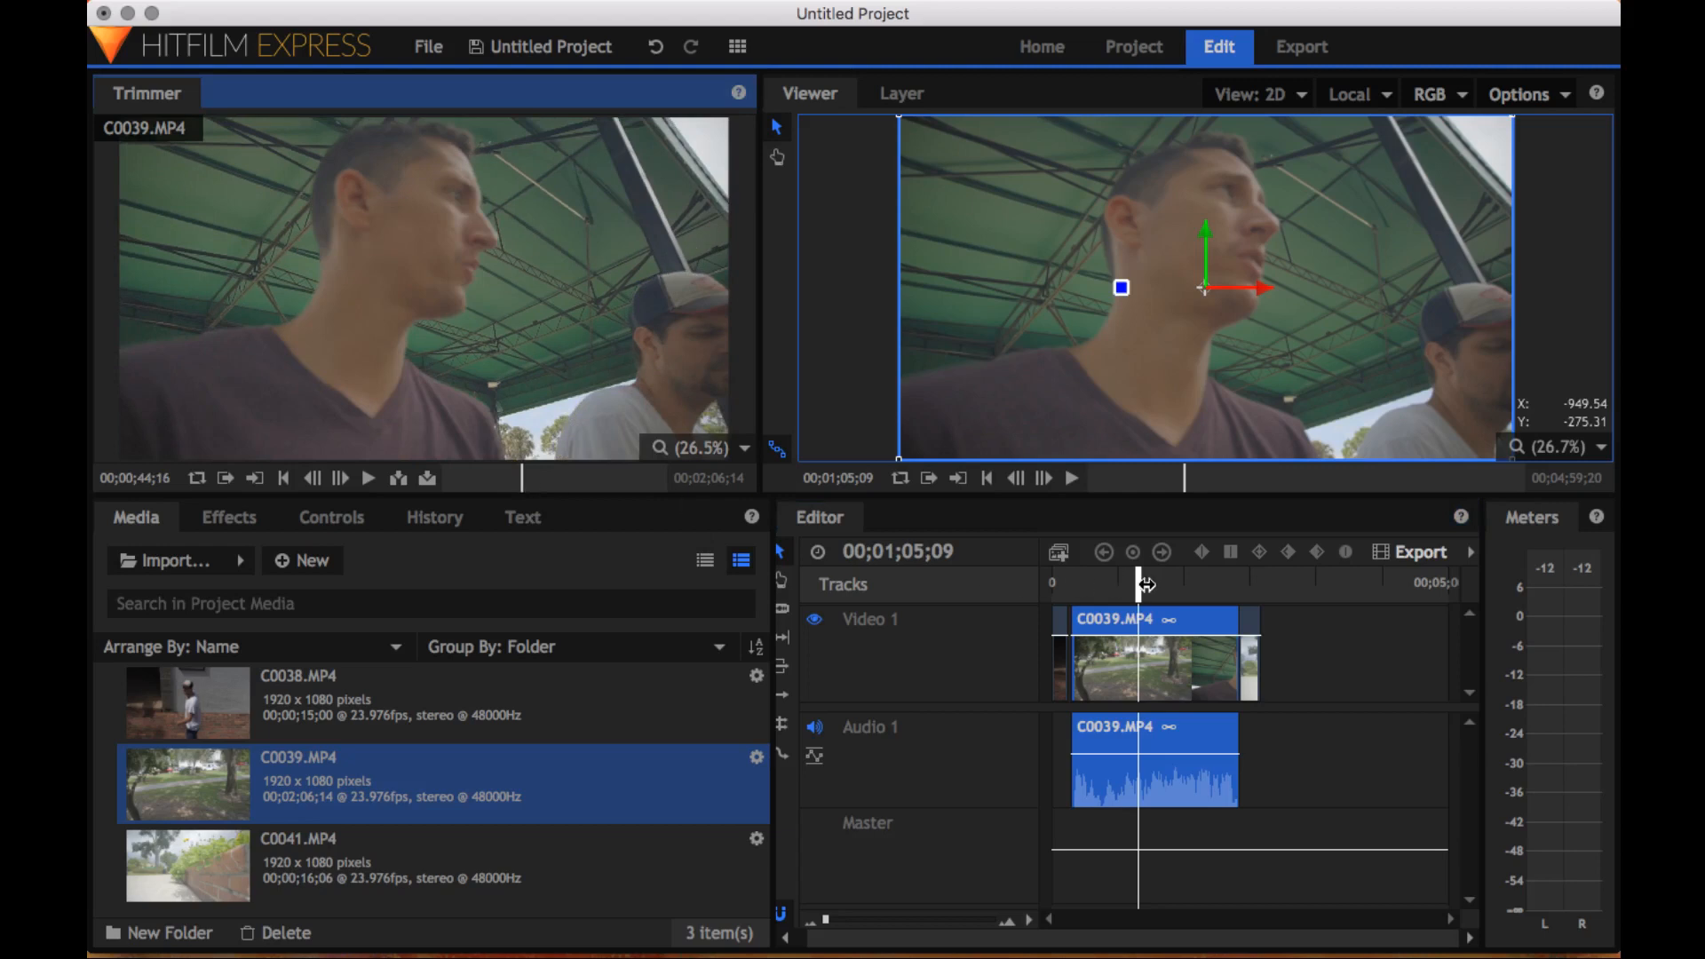
Examine the C0039.MP4 clip on the timeline frame by frame from 00;01;07;04 back to 00;01;05;22
left_click_drag(1143, 583, 1143, 582)
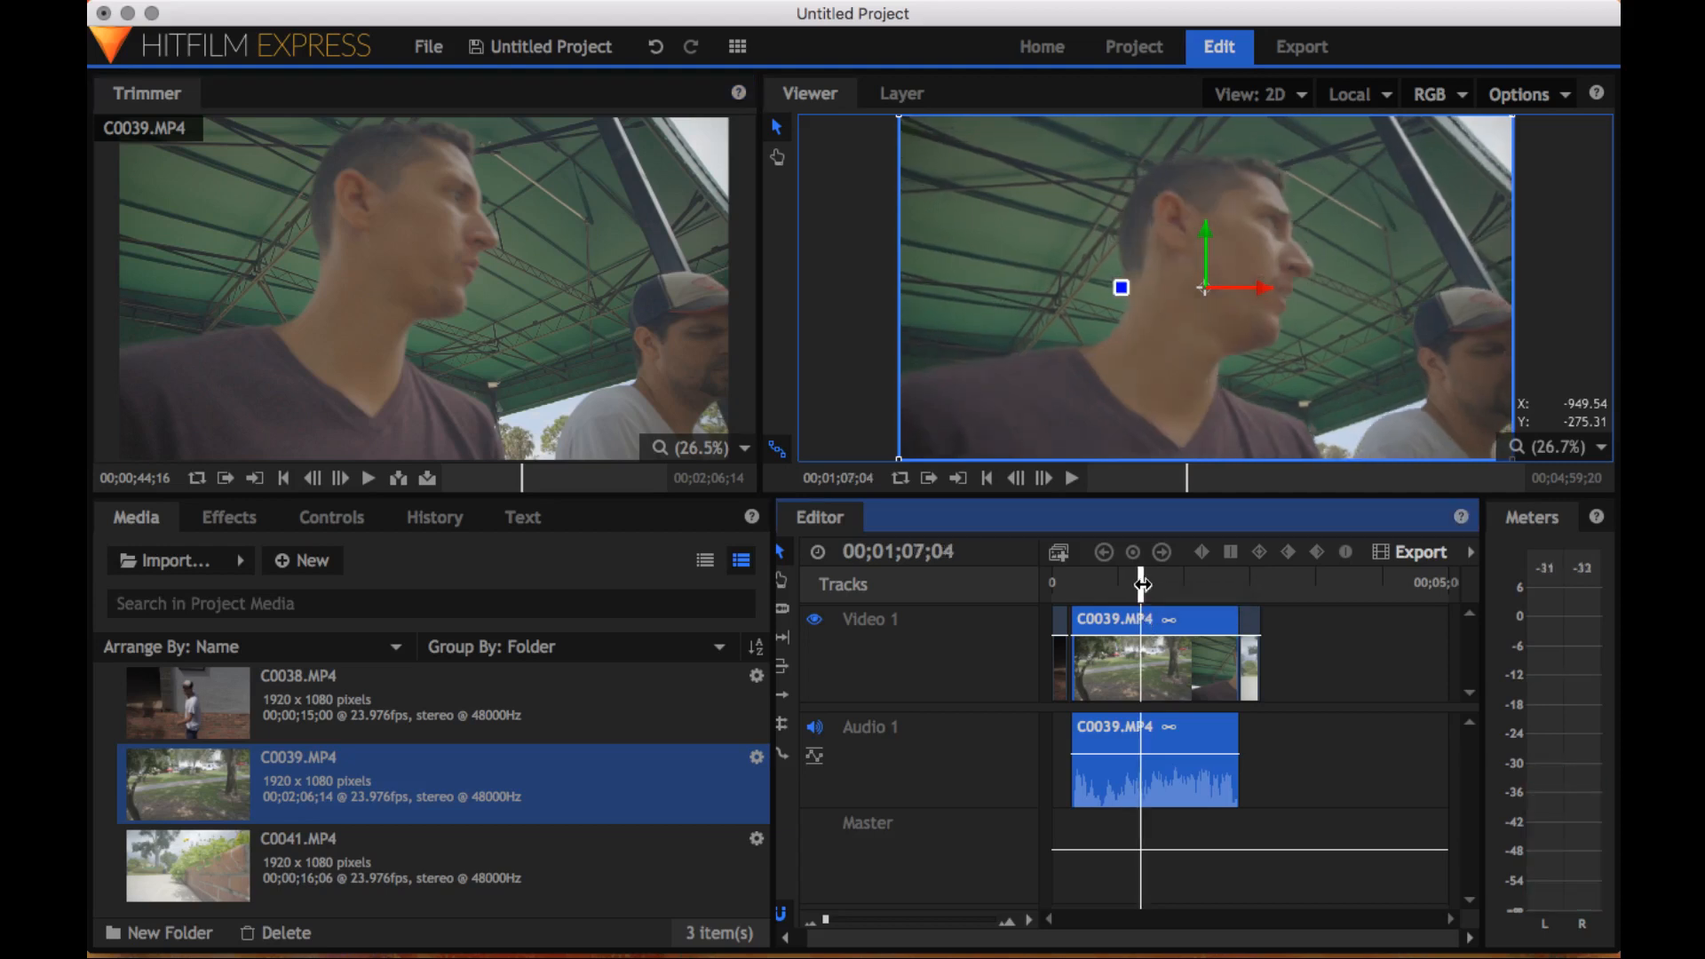
key("Left")
key("Left")
key("Left")
key("Left")
key("Left")
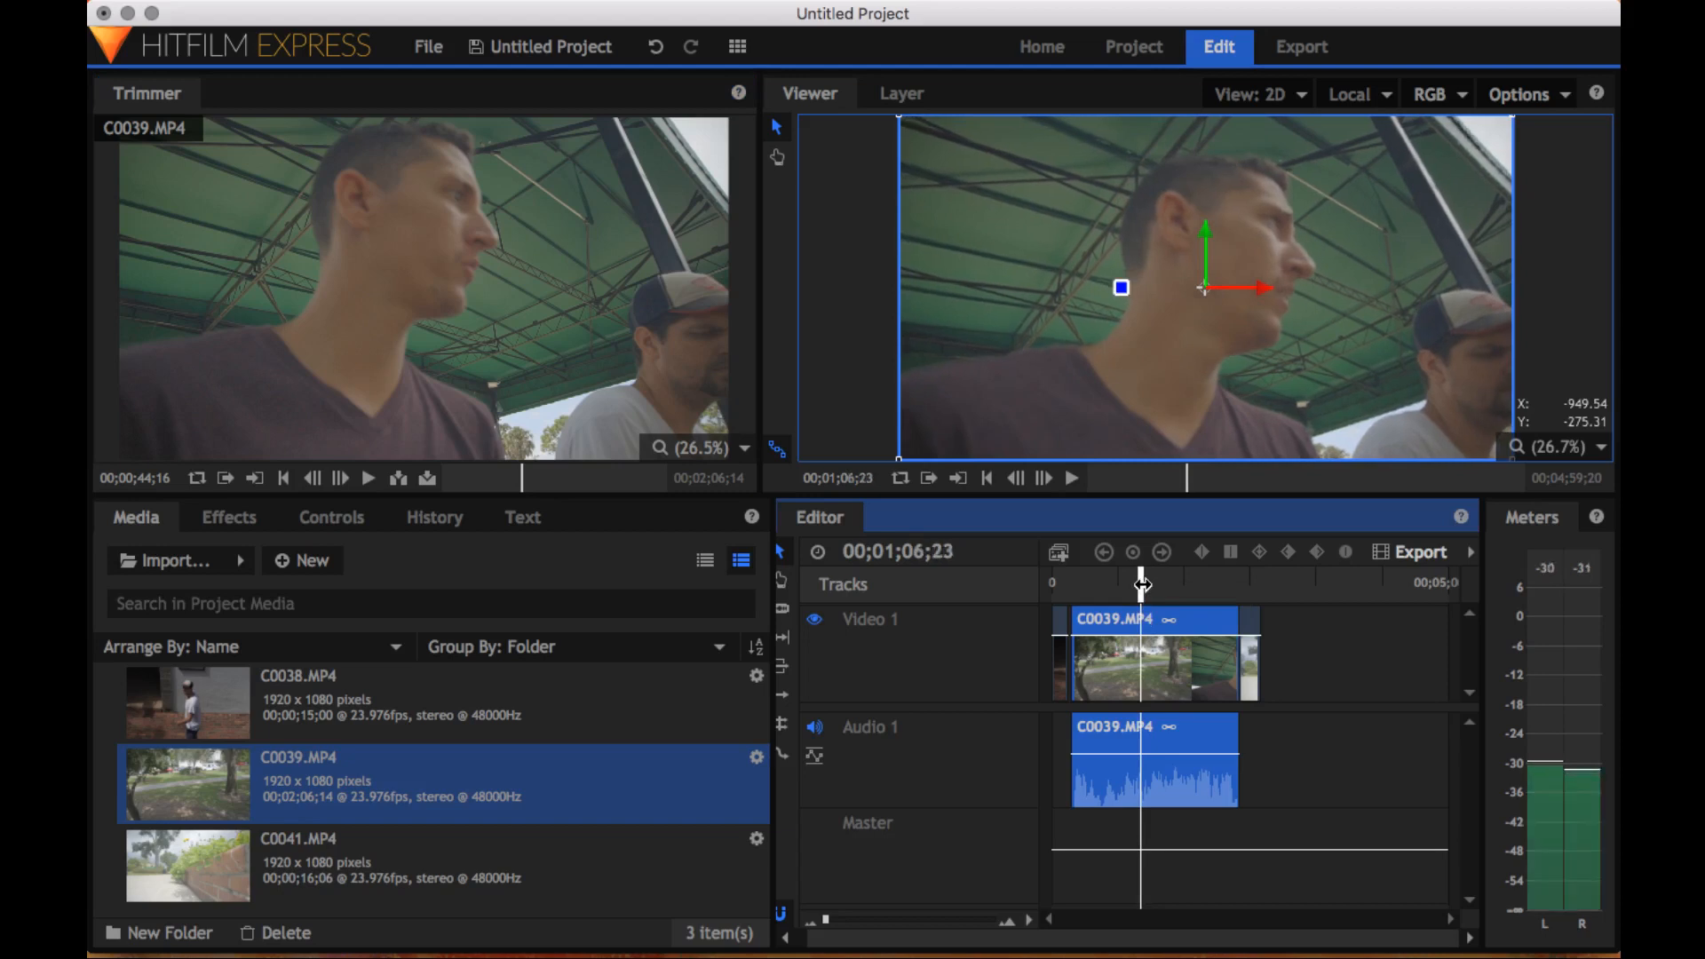
key("Left")
key("Left")
key("Left")
key("Left")
key("Left")
key("Left")
key("Left")
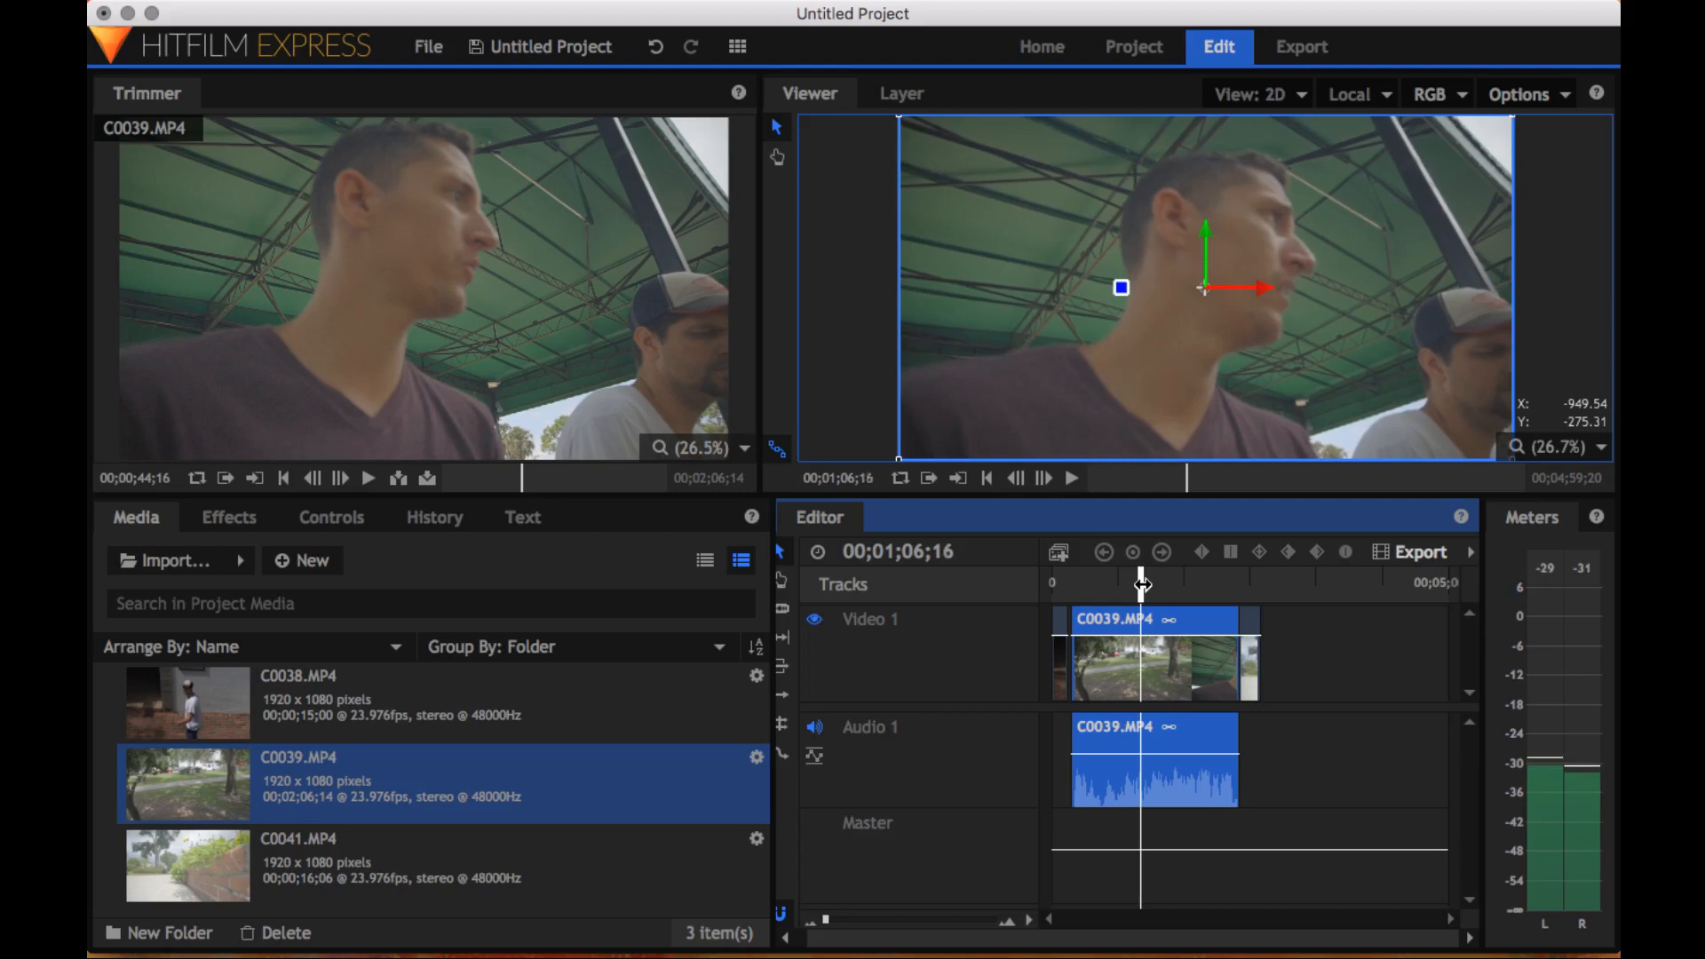
key("Left")
key("Left")
key("Left")
key("Left")
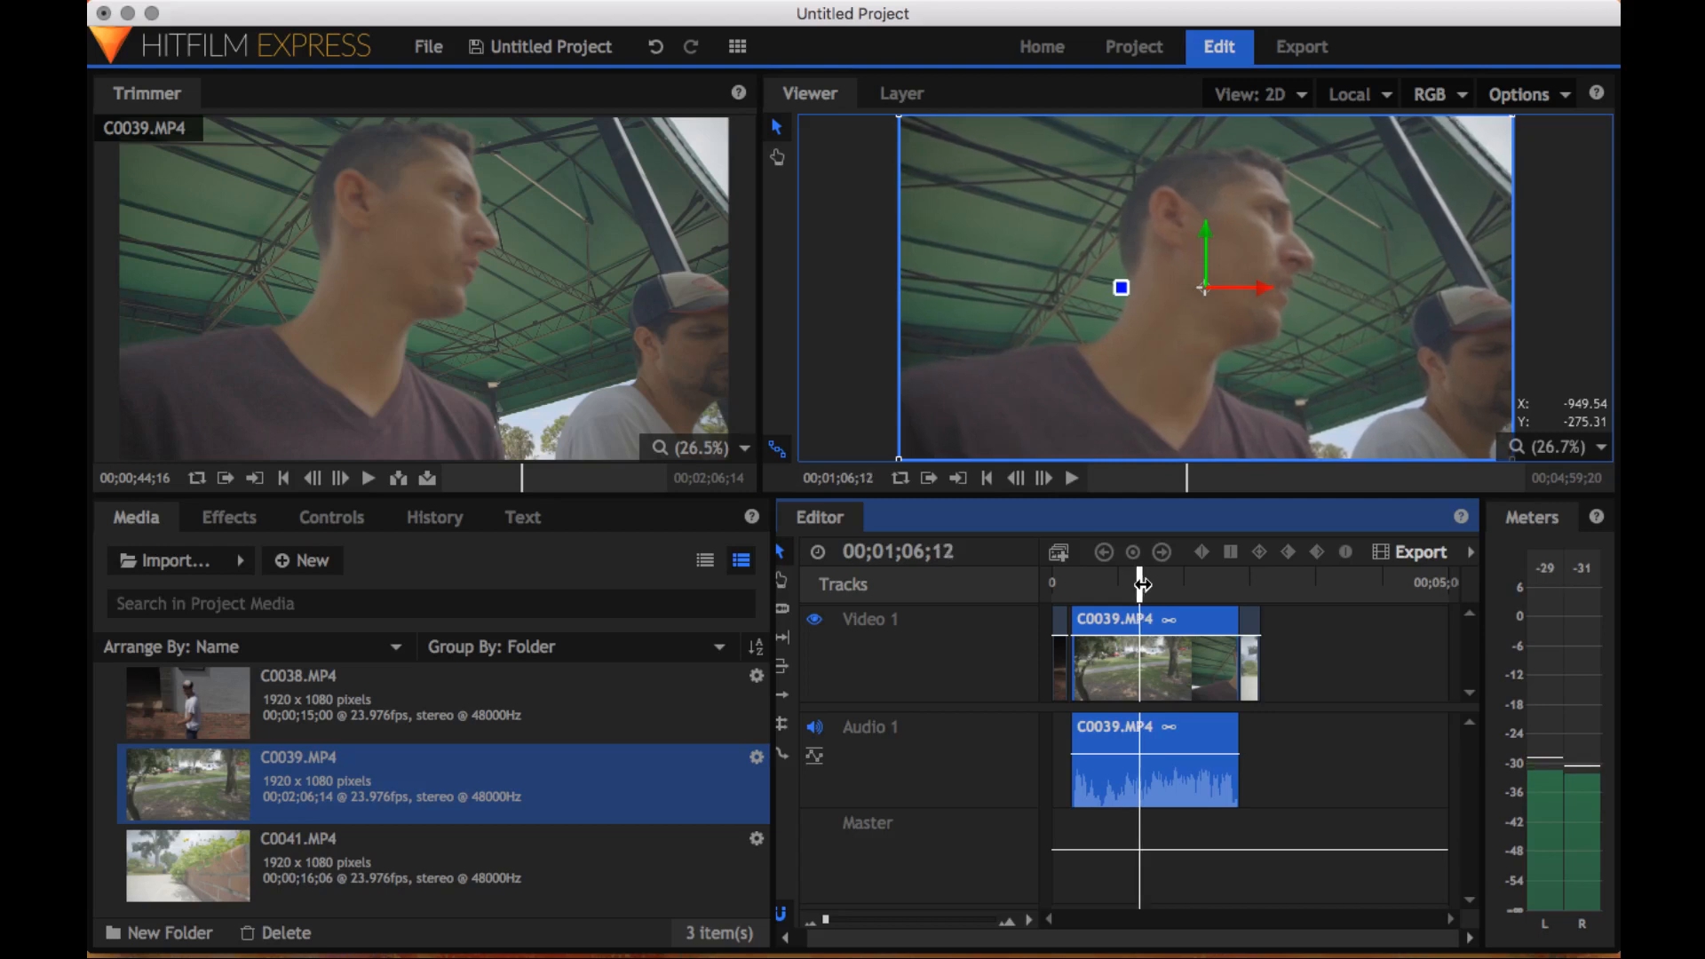
key("Left")
key("Left")
key("Left")
key("Left")
key("Left")
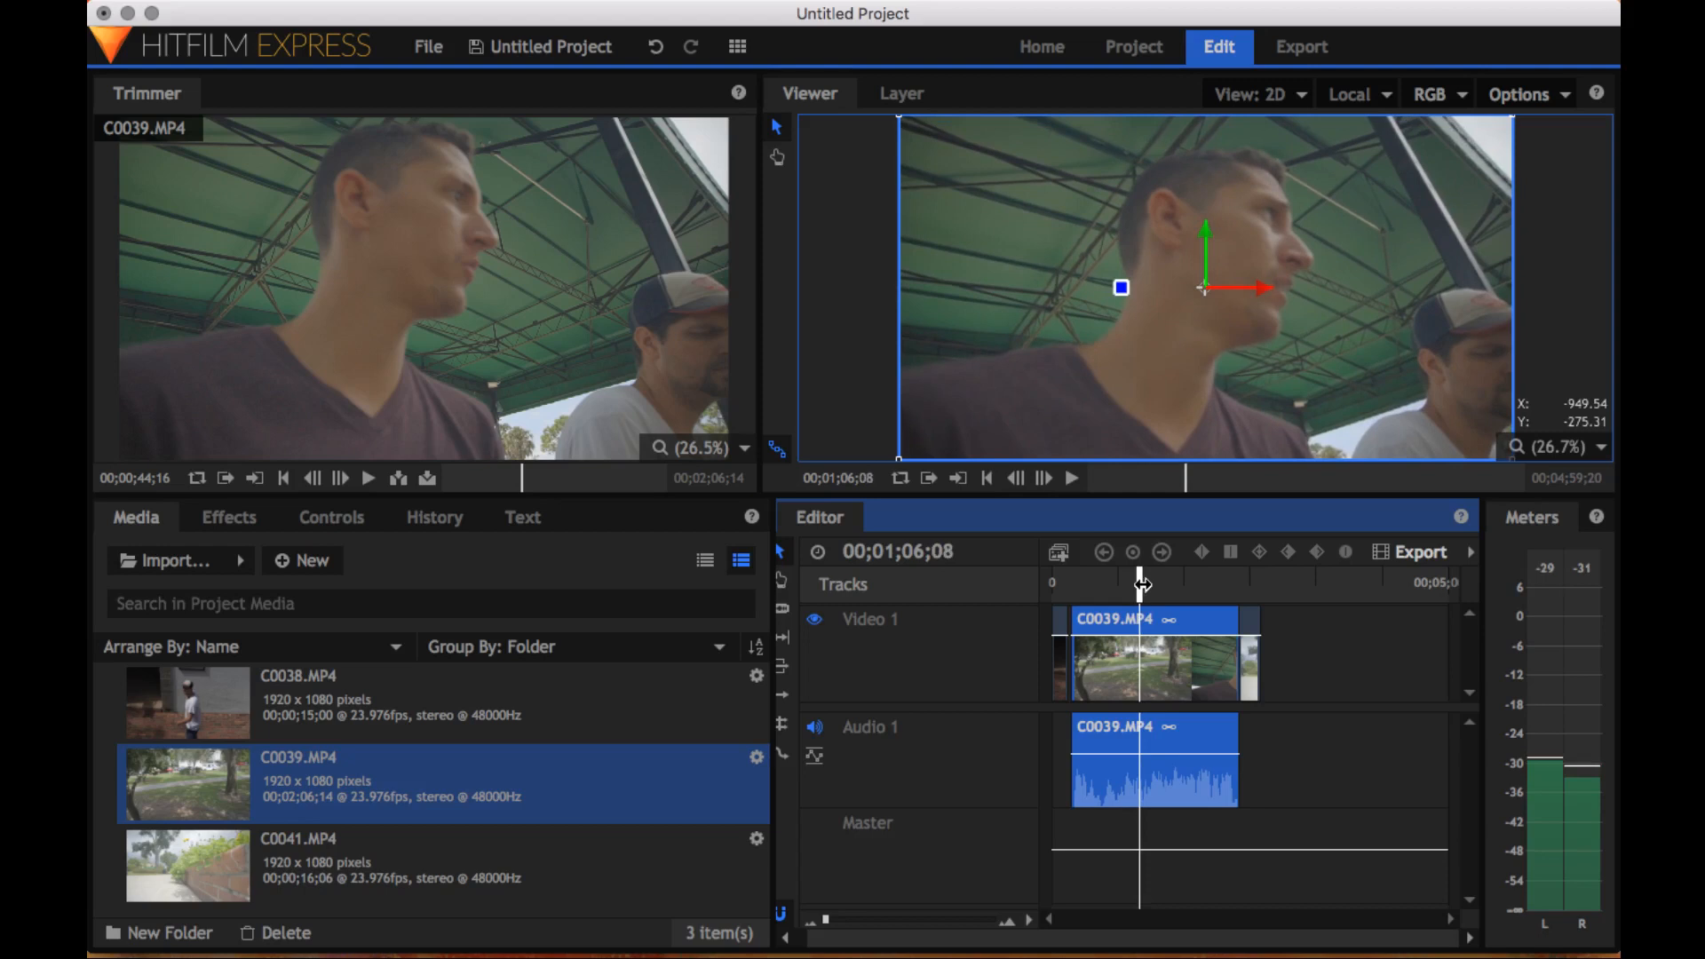
key("Left")
key("Left")
key("Left")
key("Left")
key("Left")
key("Left")
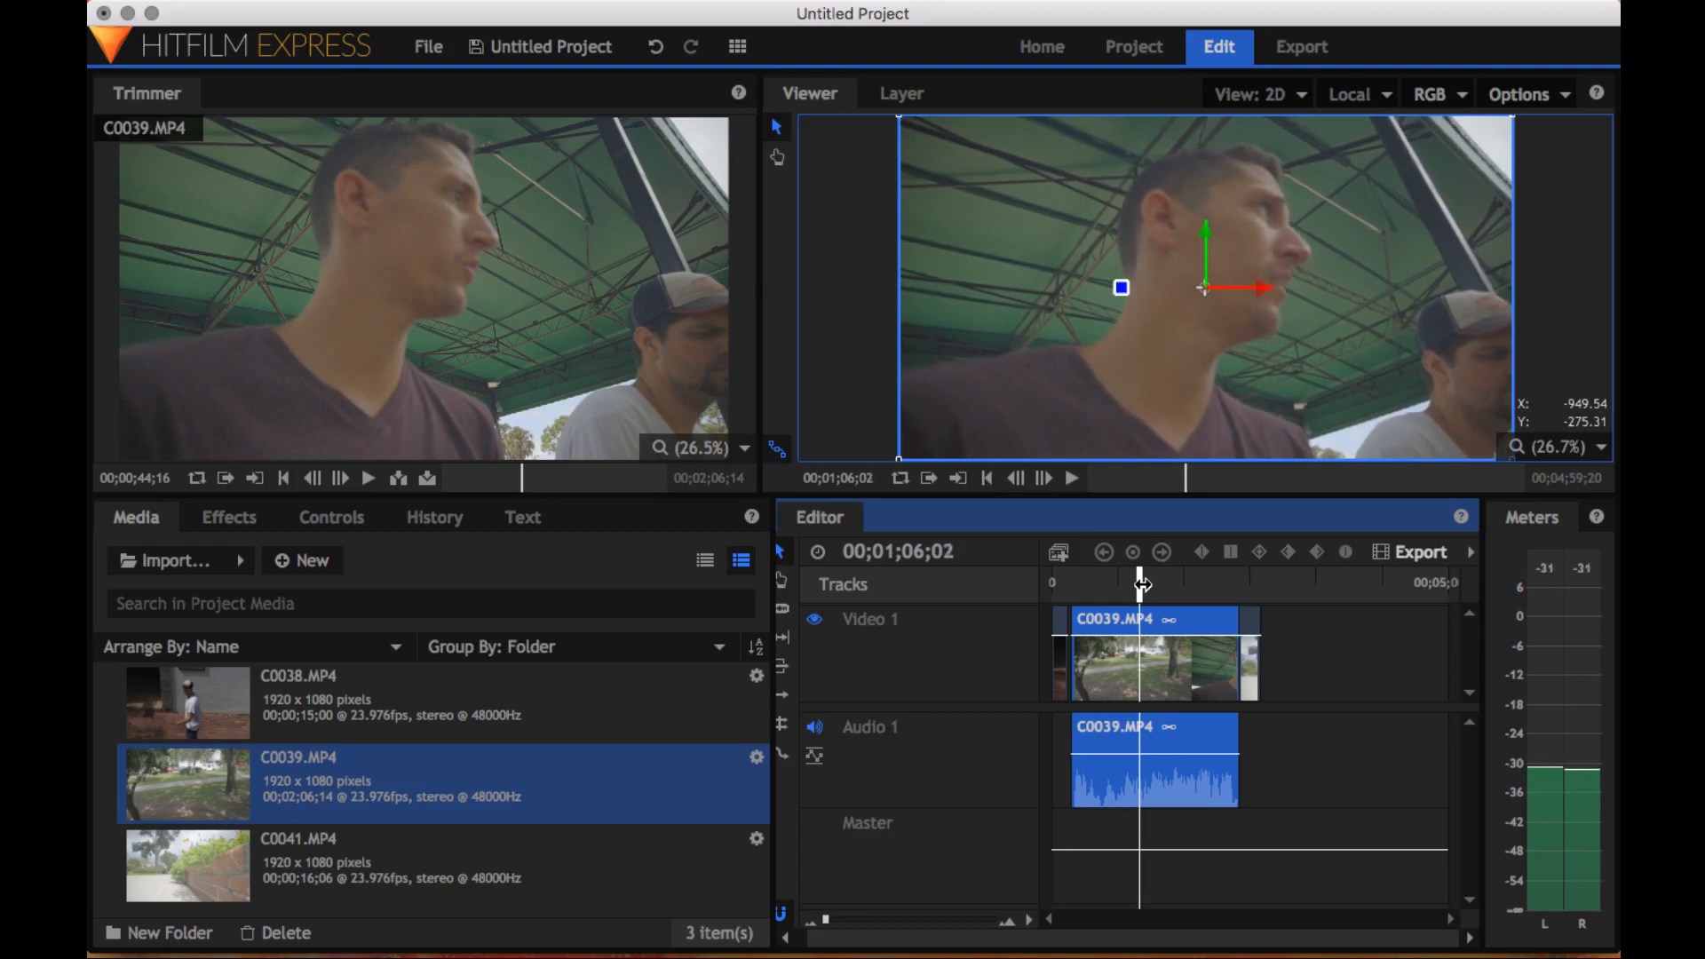
key("Left")
key("Left")
key("Left")
key("Left")
key("Left")
key("Left")
key("Left")
key("Left")
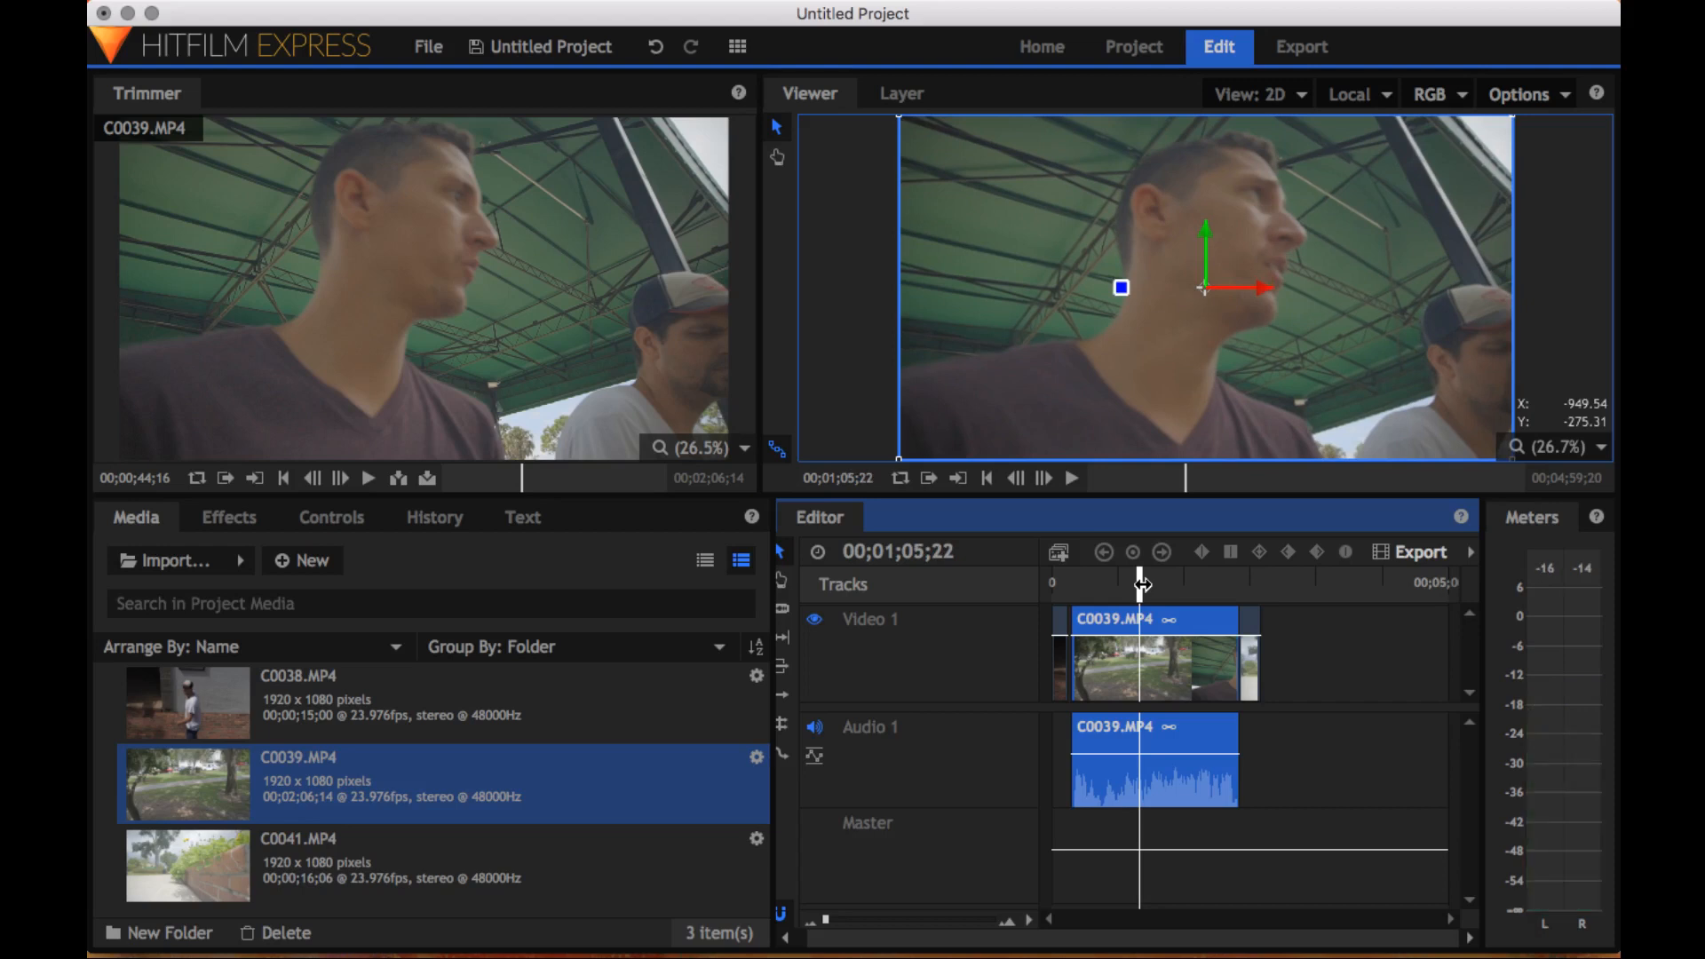
Move the C0039.MP4 clip earlier so it starts where C0038.MP4 ends, and move the playhead to 00;01;01;10
left_click_drag(1110, 621, 1101, 624)
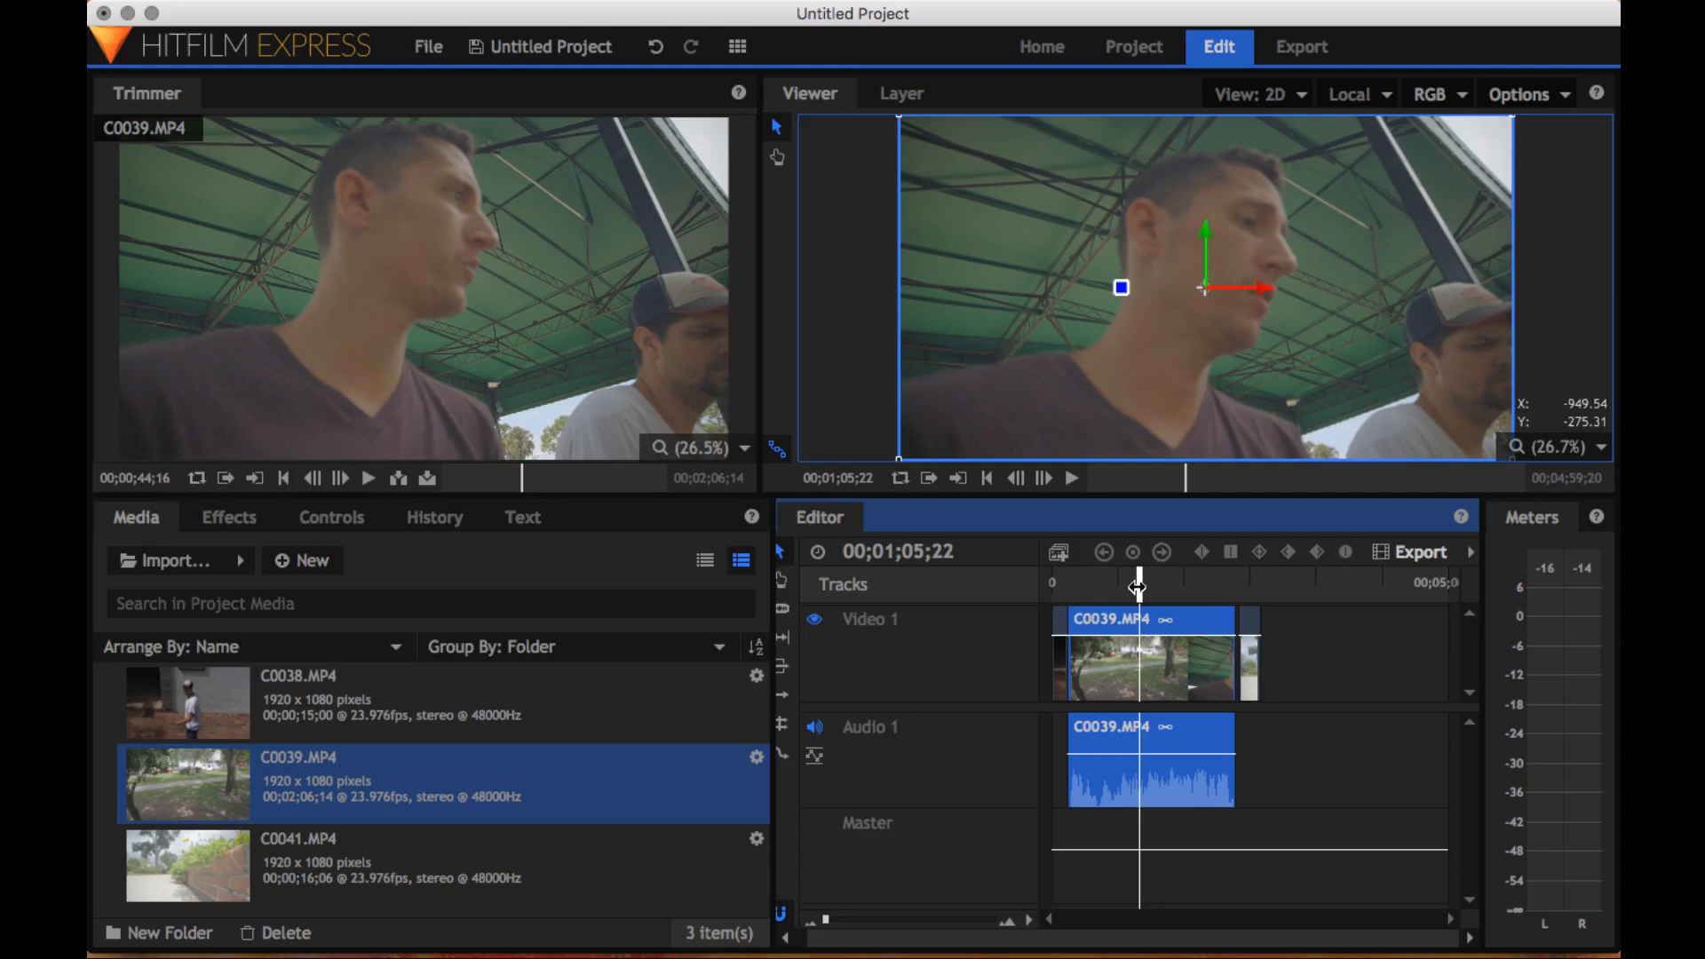
left_click_drag(1138, 586, 1123, 583)
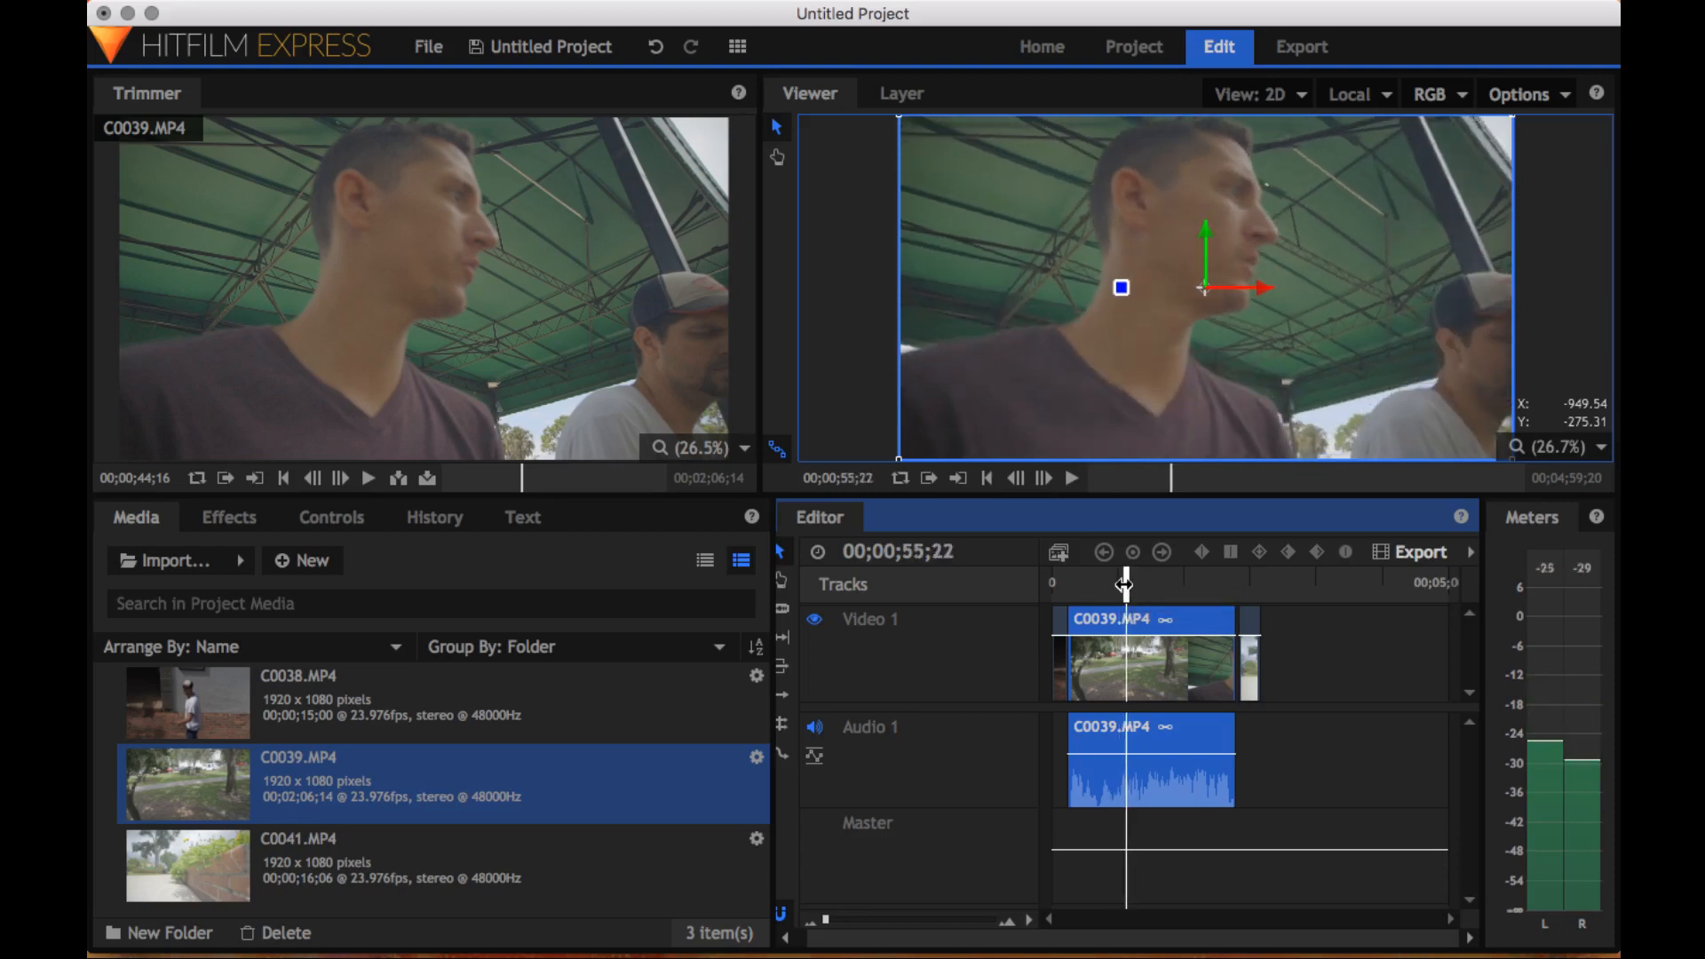
key("Right")
left_click_drag(1123, 584, 1130, 585)
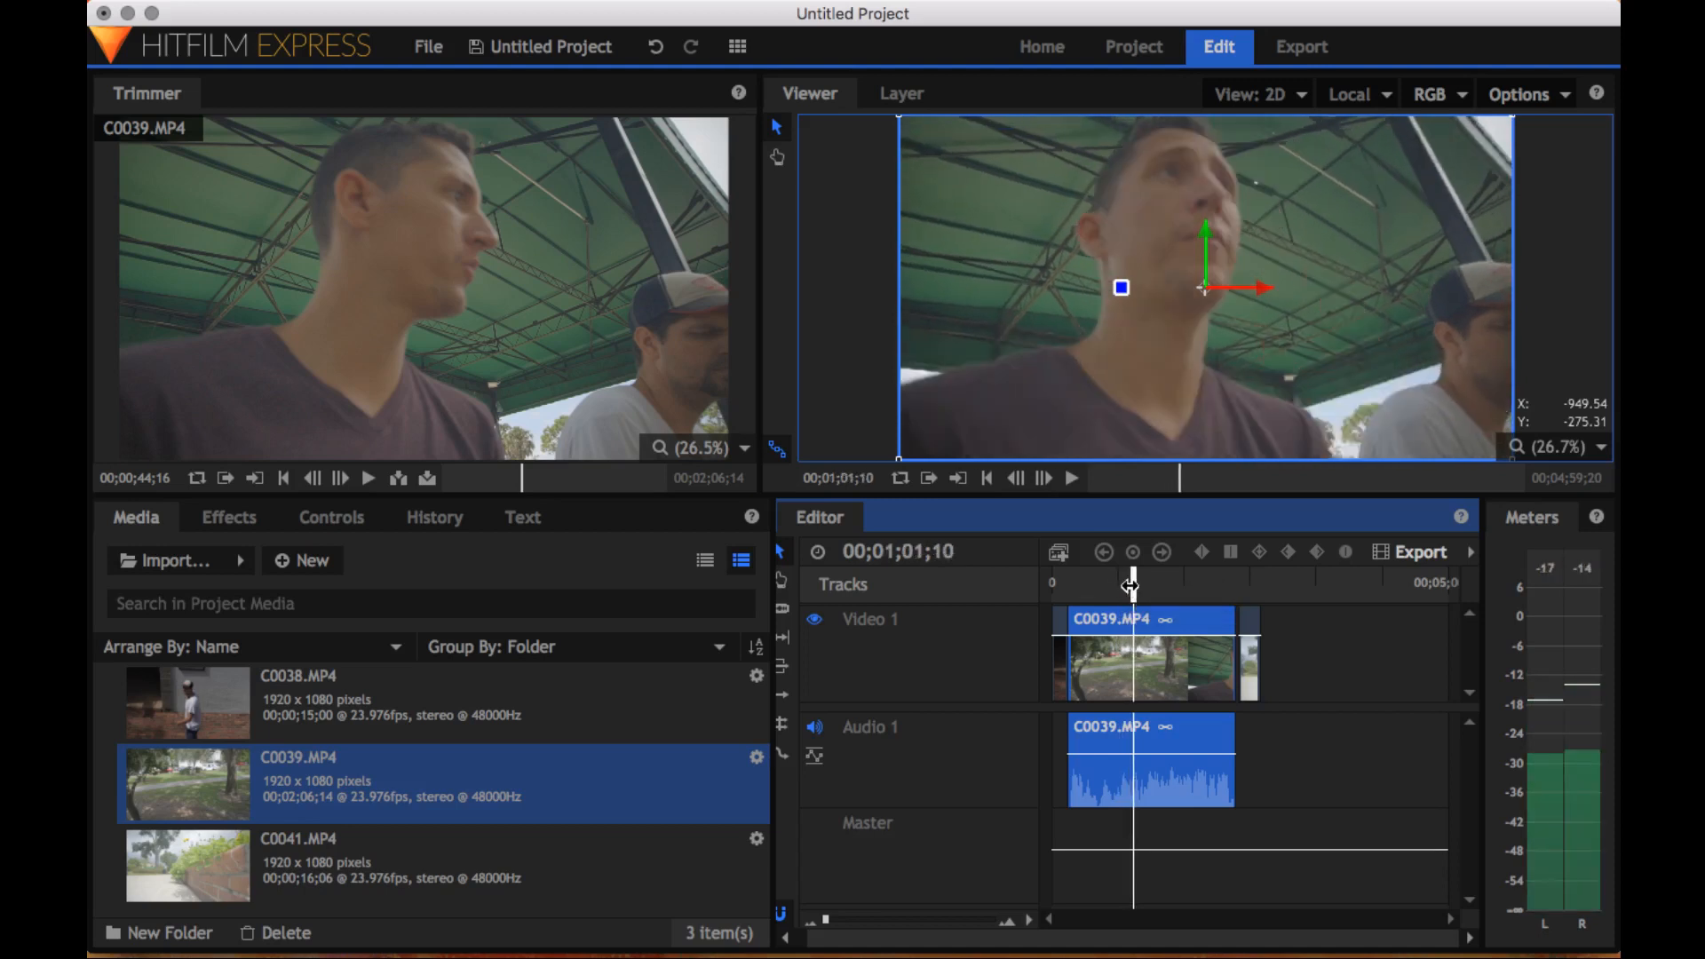
Check the C0039.MP4 clip's frames back to 00;01;01;05 and from 00;00;59;07 to 00;00;59;15
key("Left")
key("Left")
key("Left")
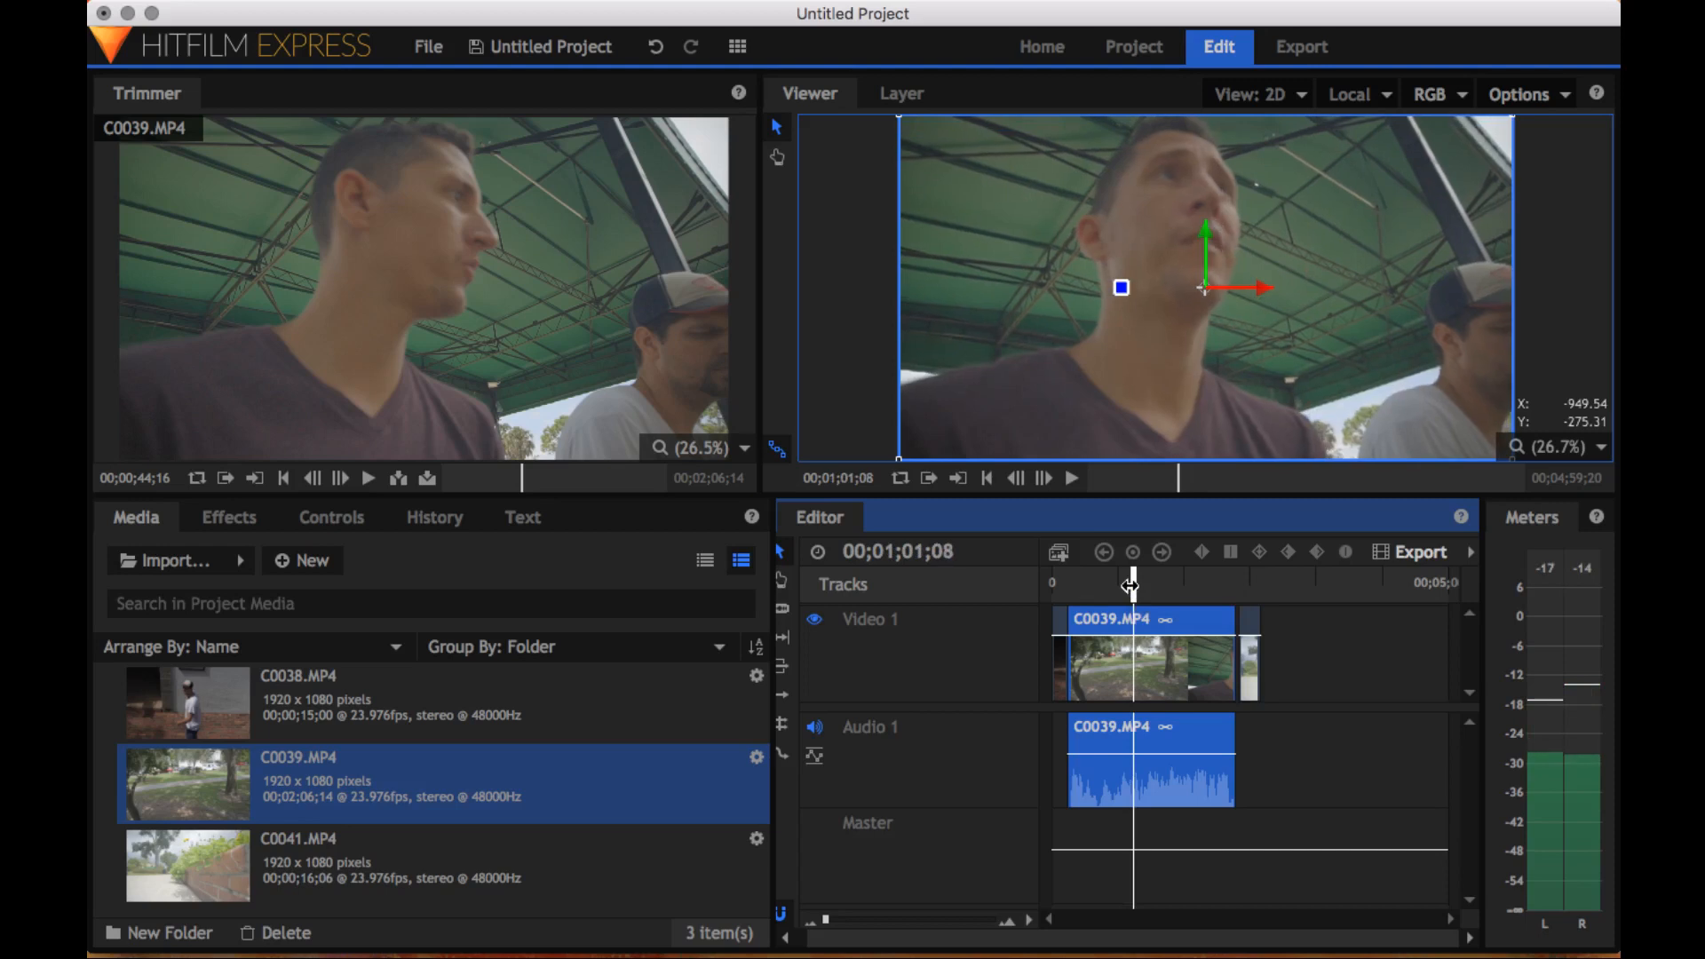
key("Left")
key("Left")
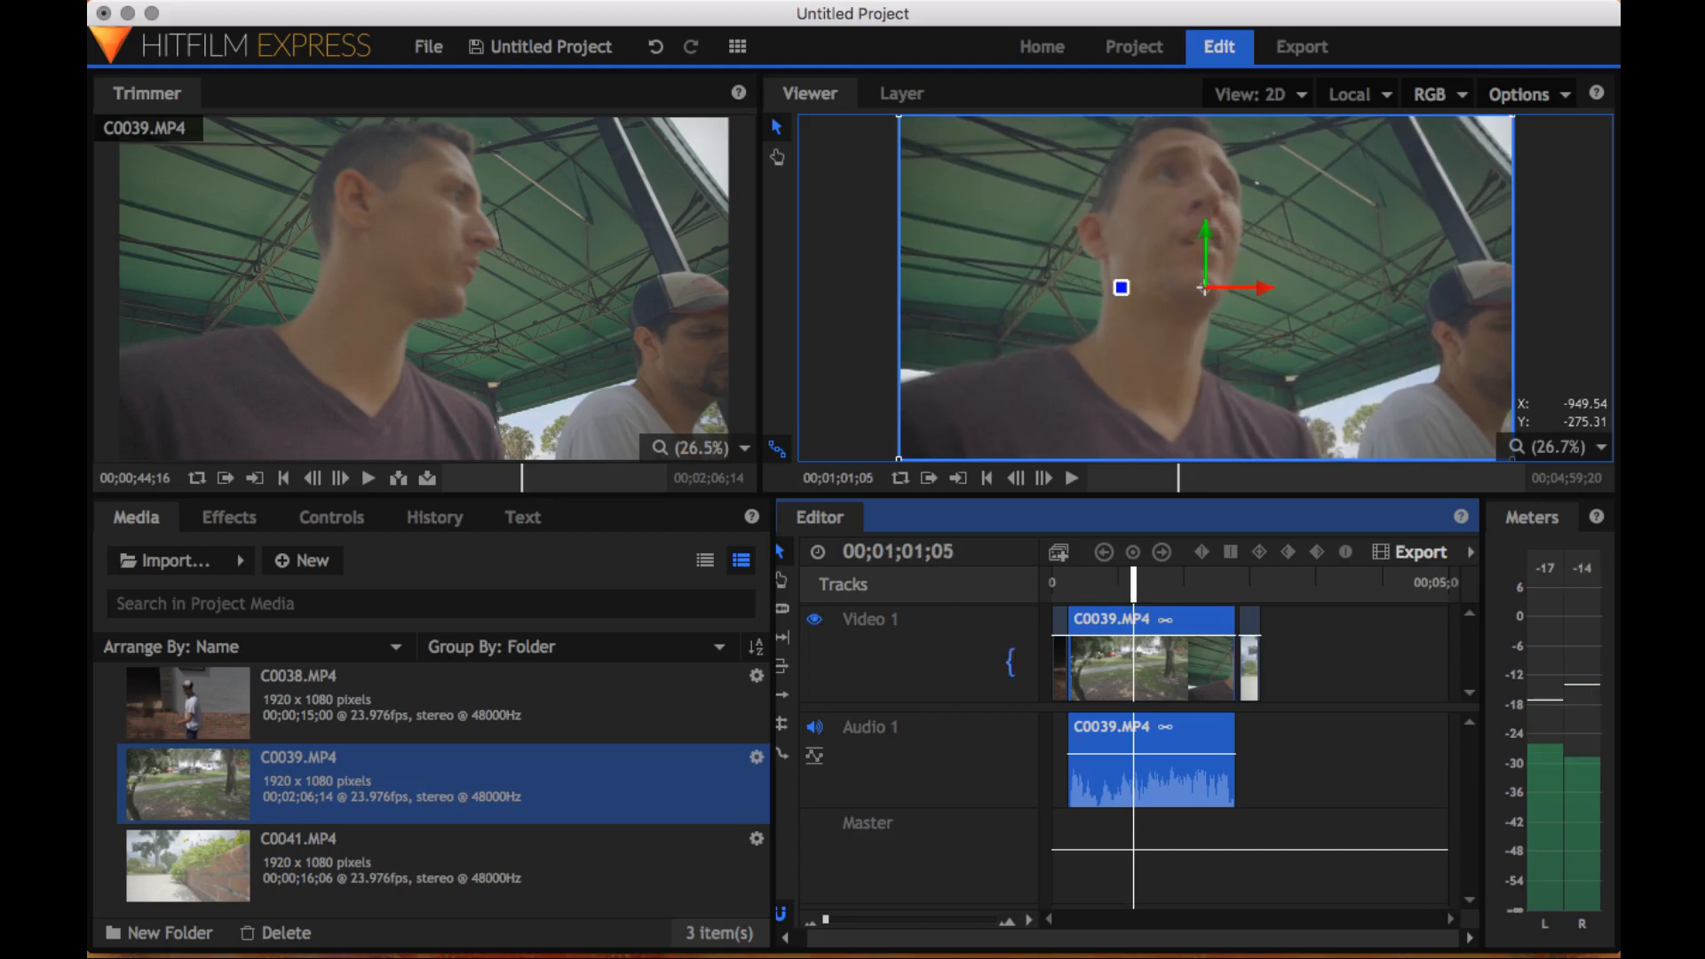
left_click_drag(825, 920, 842, 919)
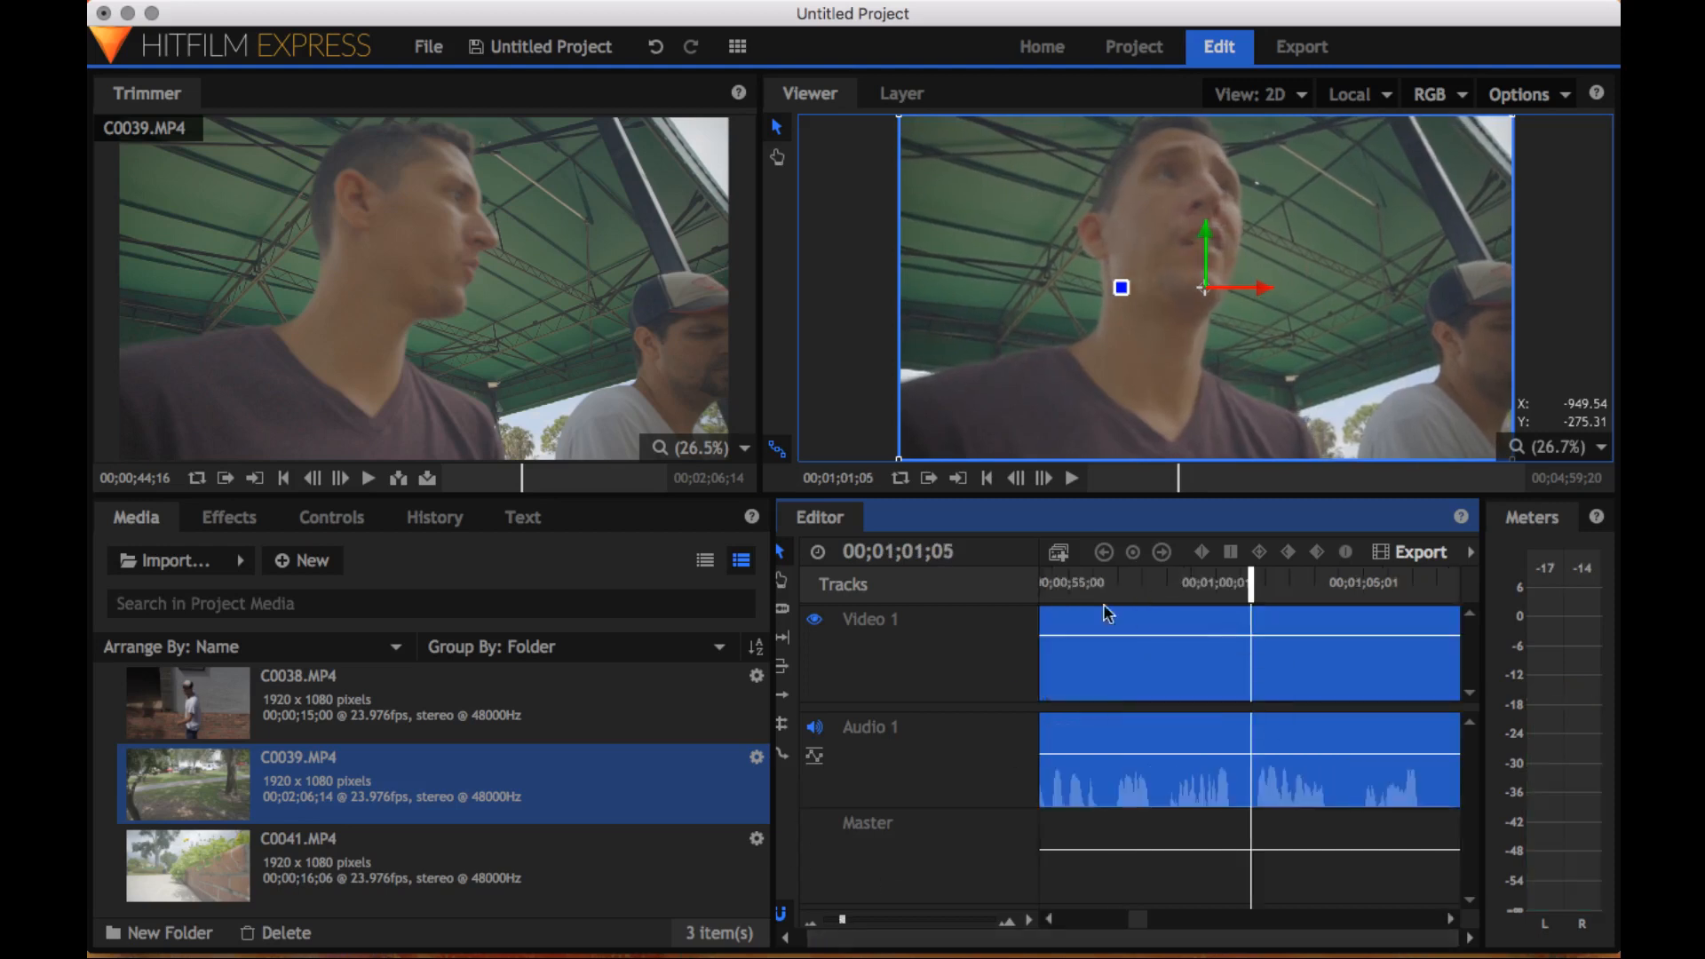
left_click(1195, 581)
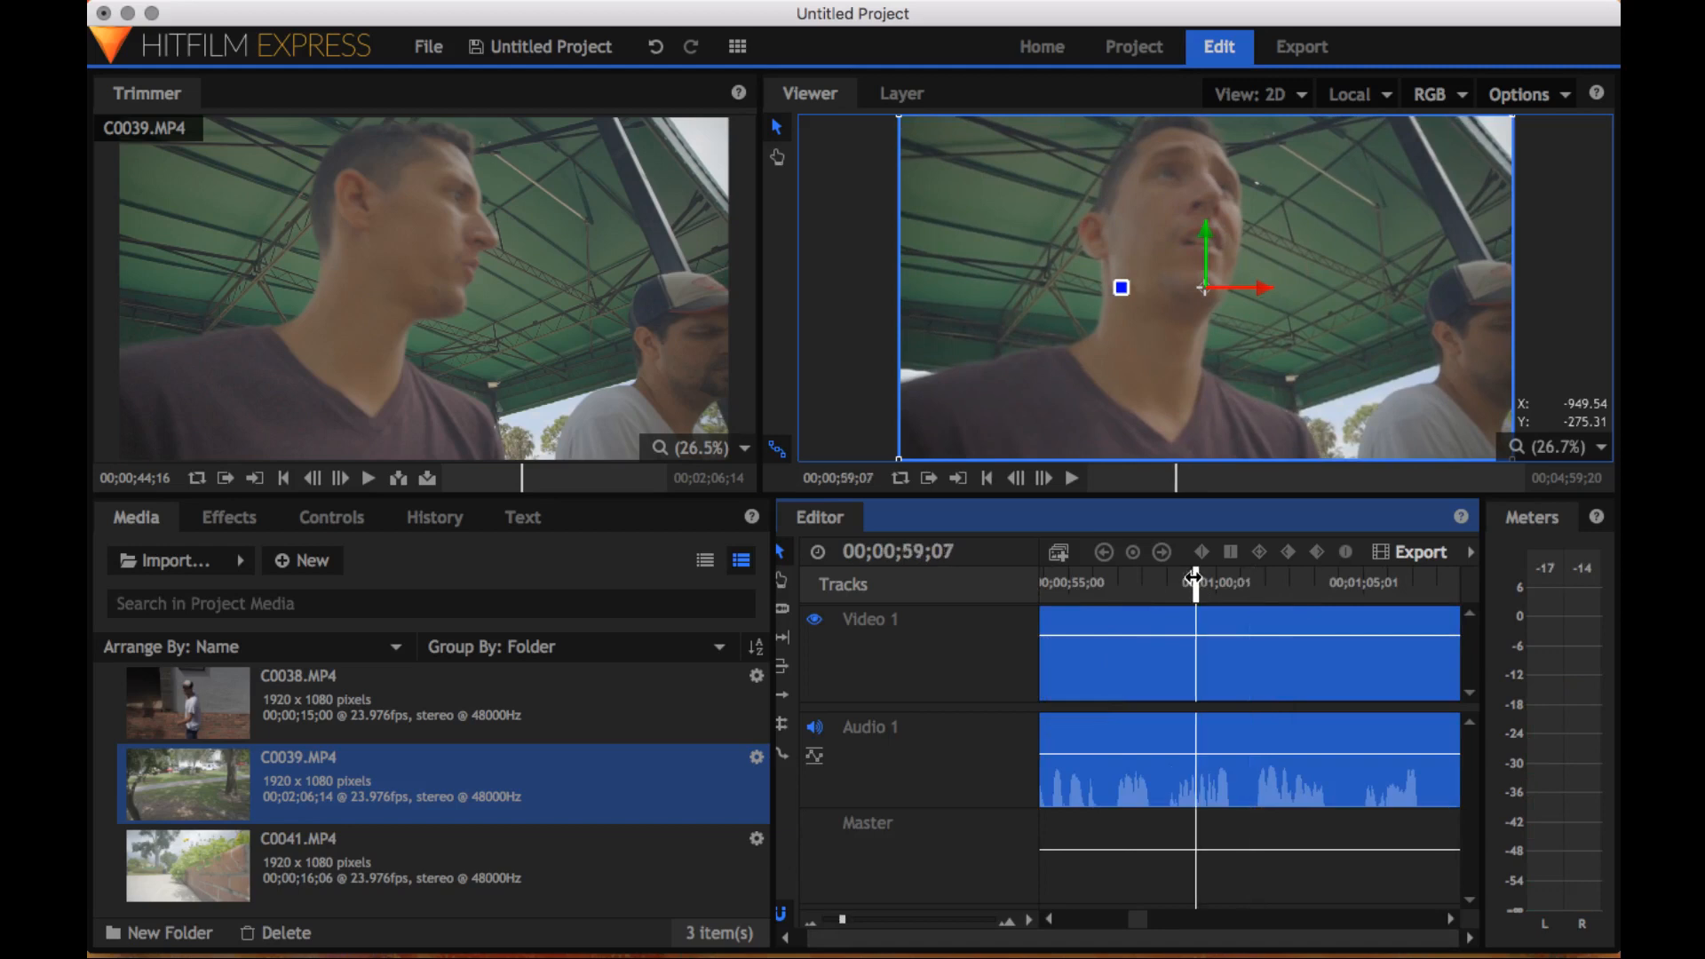
key("Right")
key("Right")
key("Right")
key("Right")
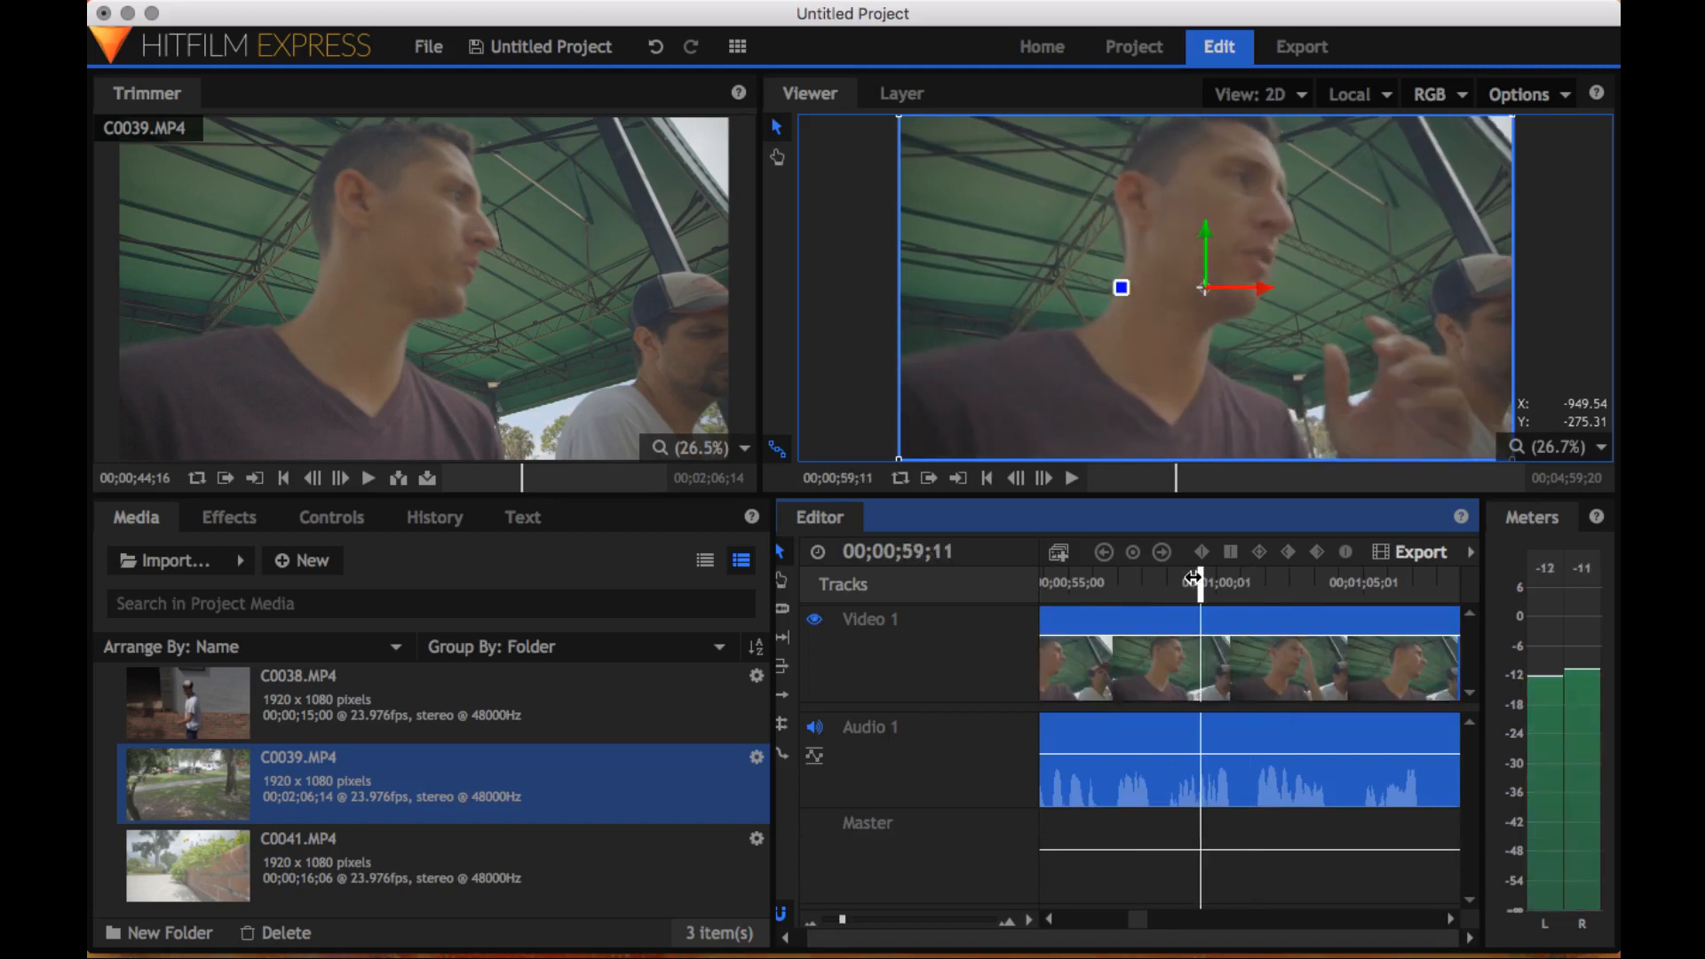
key("Right")
key("Right")
key("Right")
key("Right")
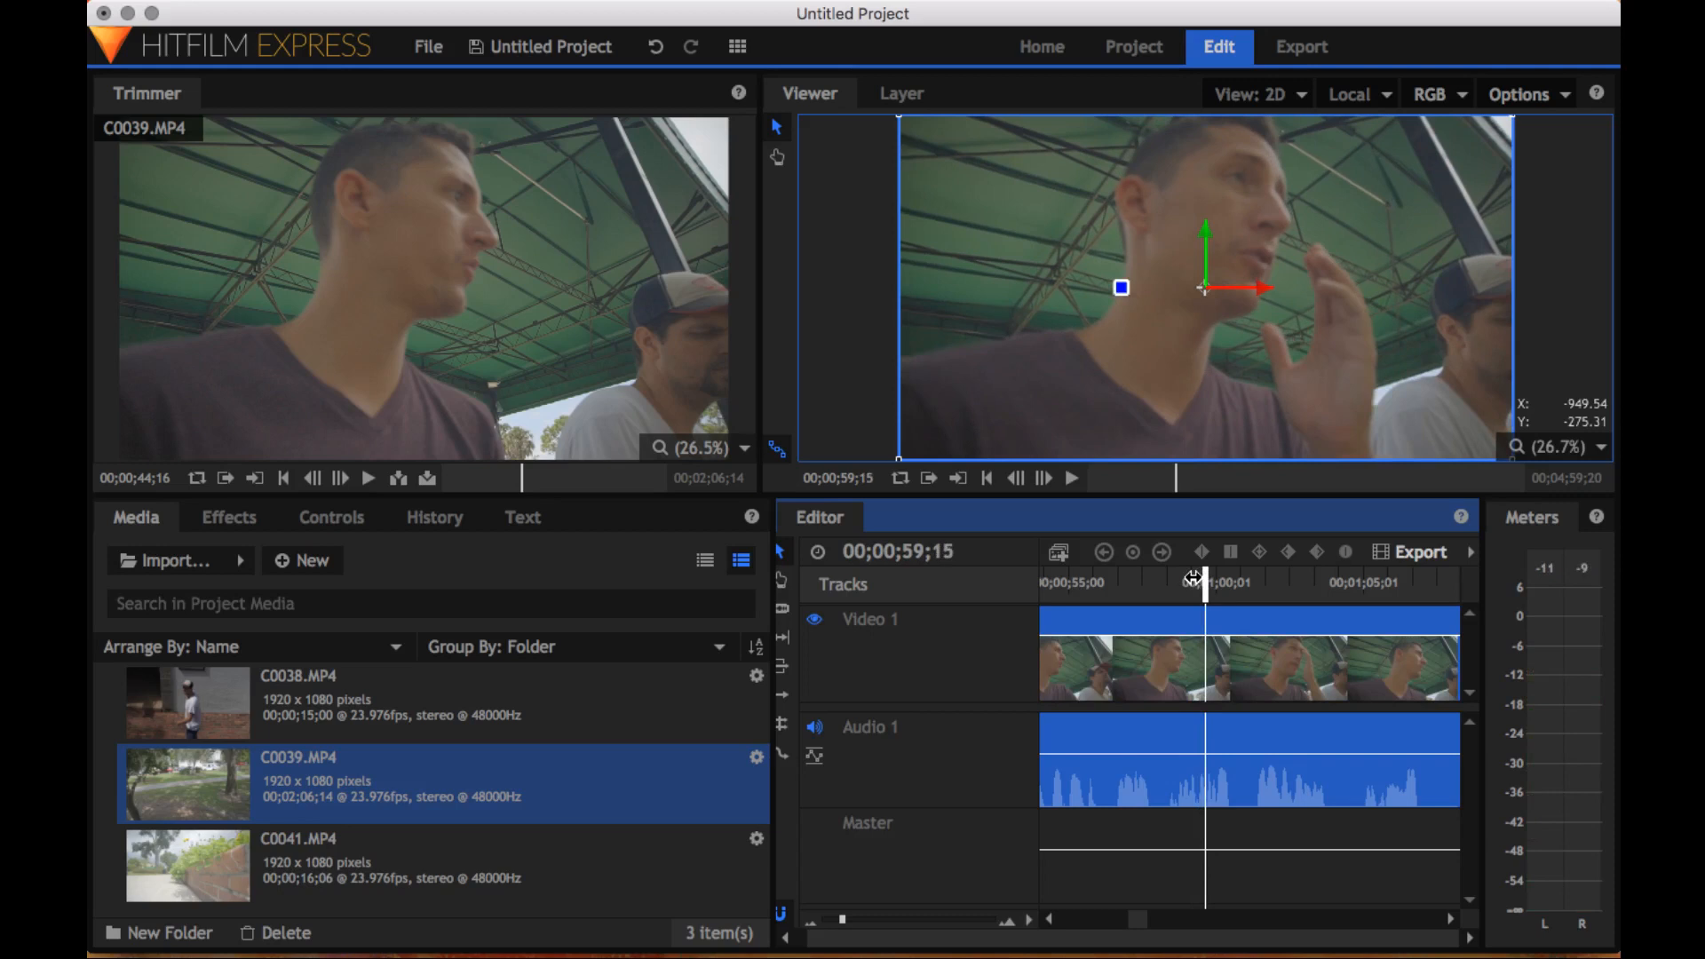
Inspect the cut between the C0038.MP4 and C0039.MP4 clips, frame by frame around 00;00;12;15
scroll(1101, 578, "left", 1)
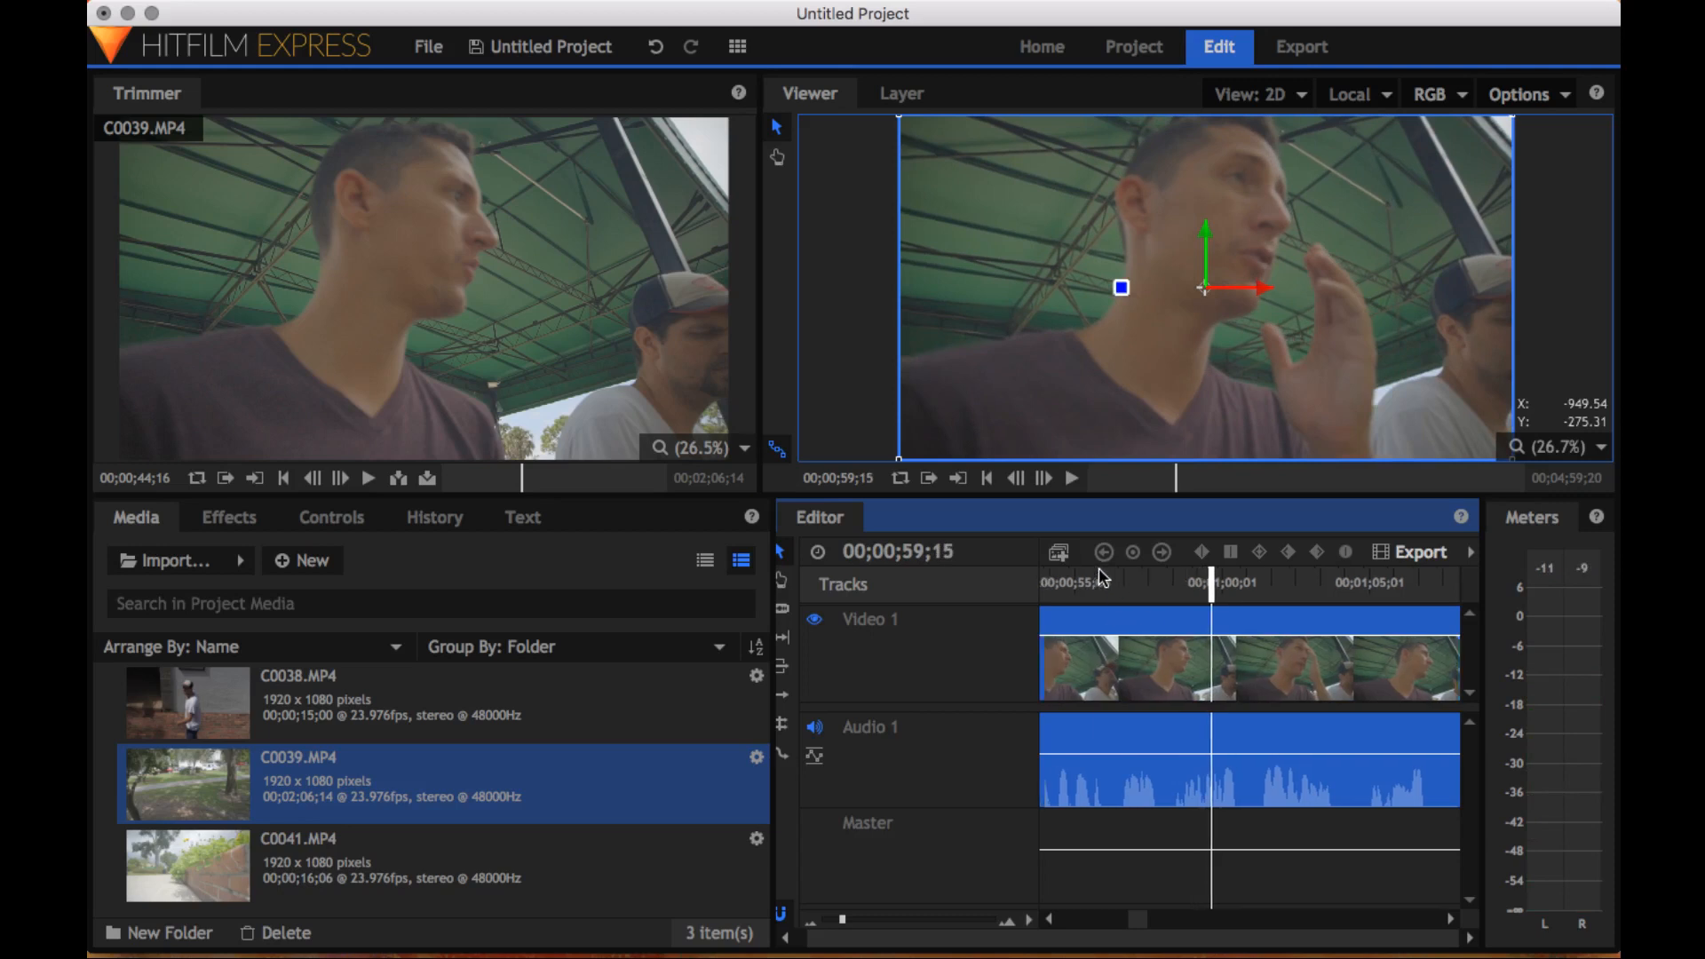
scroll(1099, 571, "left", 10)
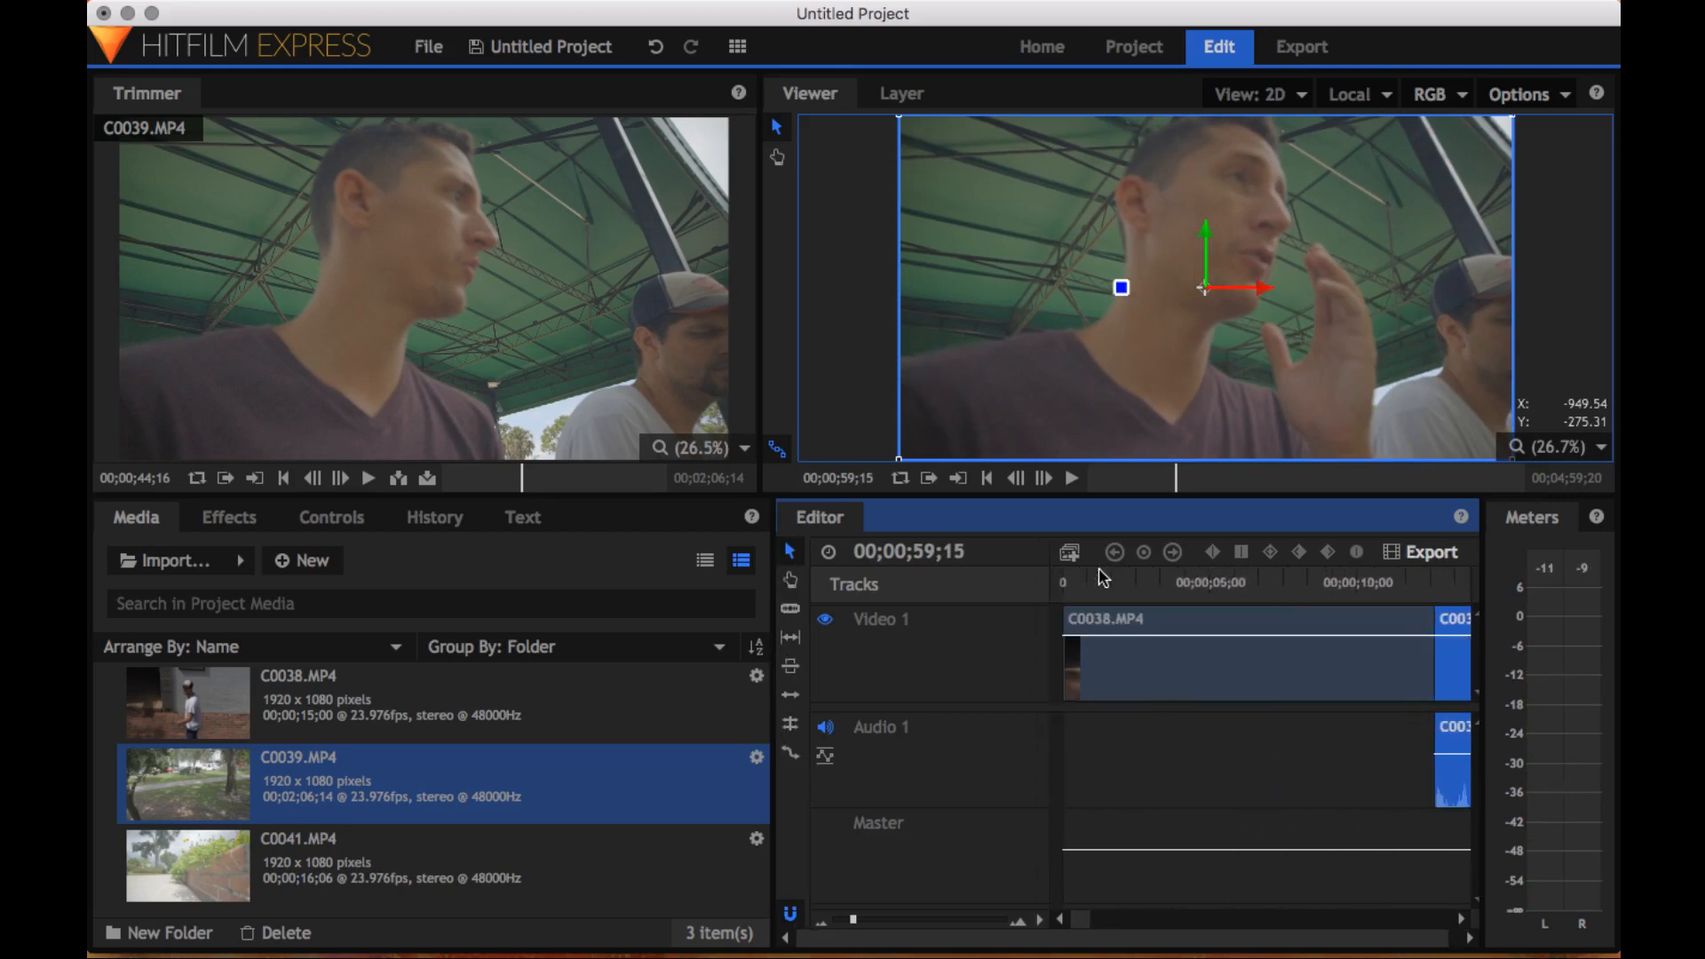
left_click(1434, 577)
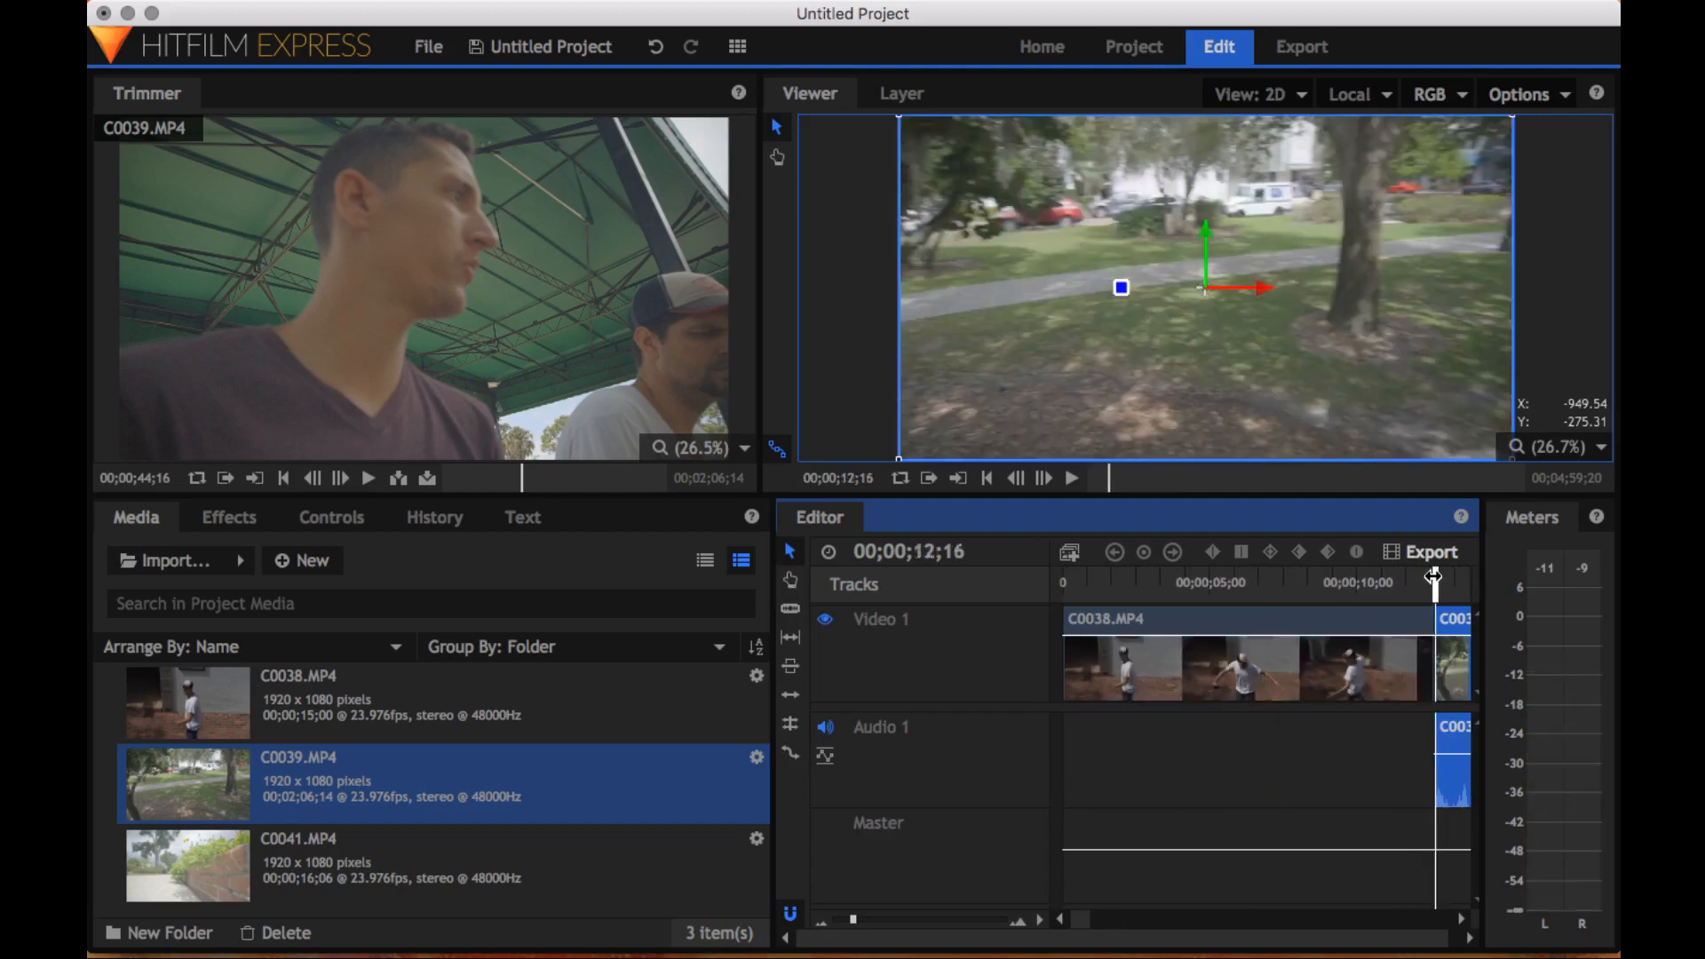
left_click(1435, 577)
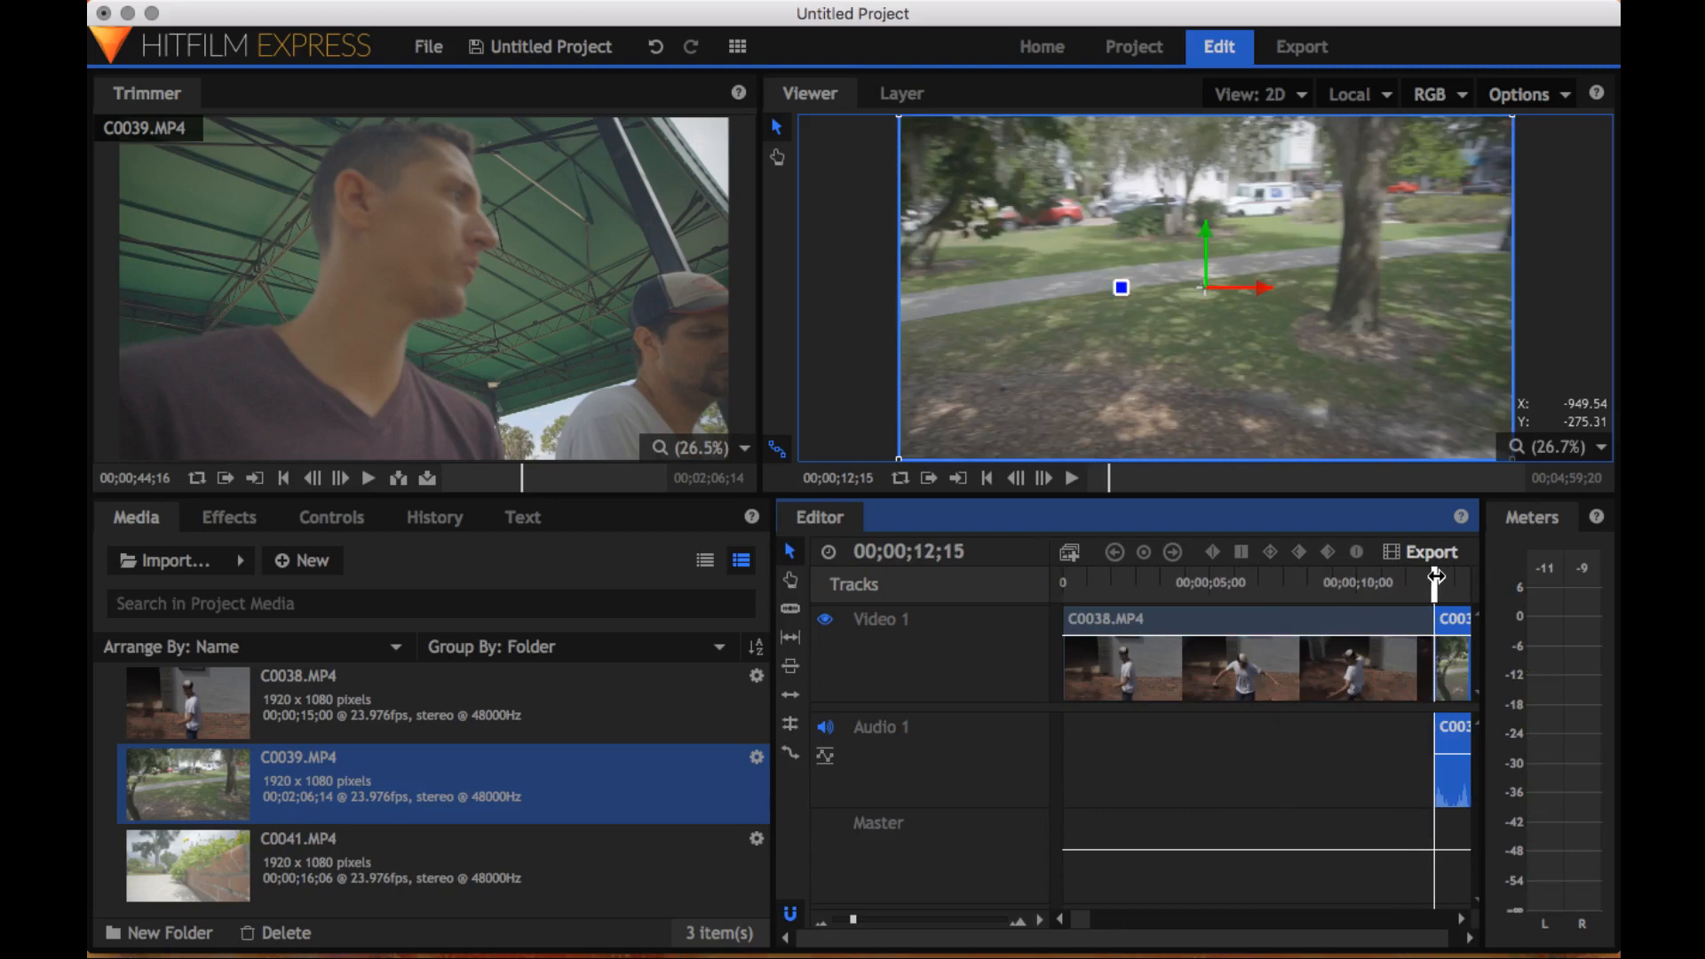
key("Left")
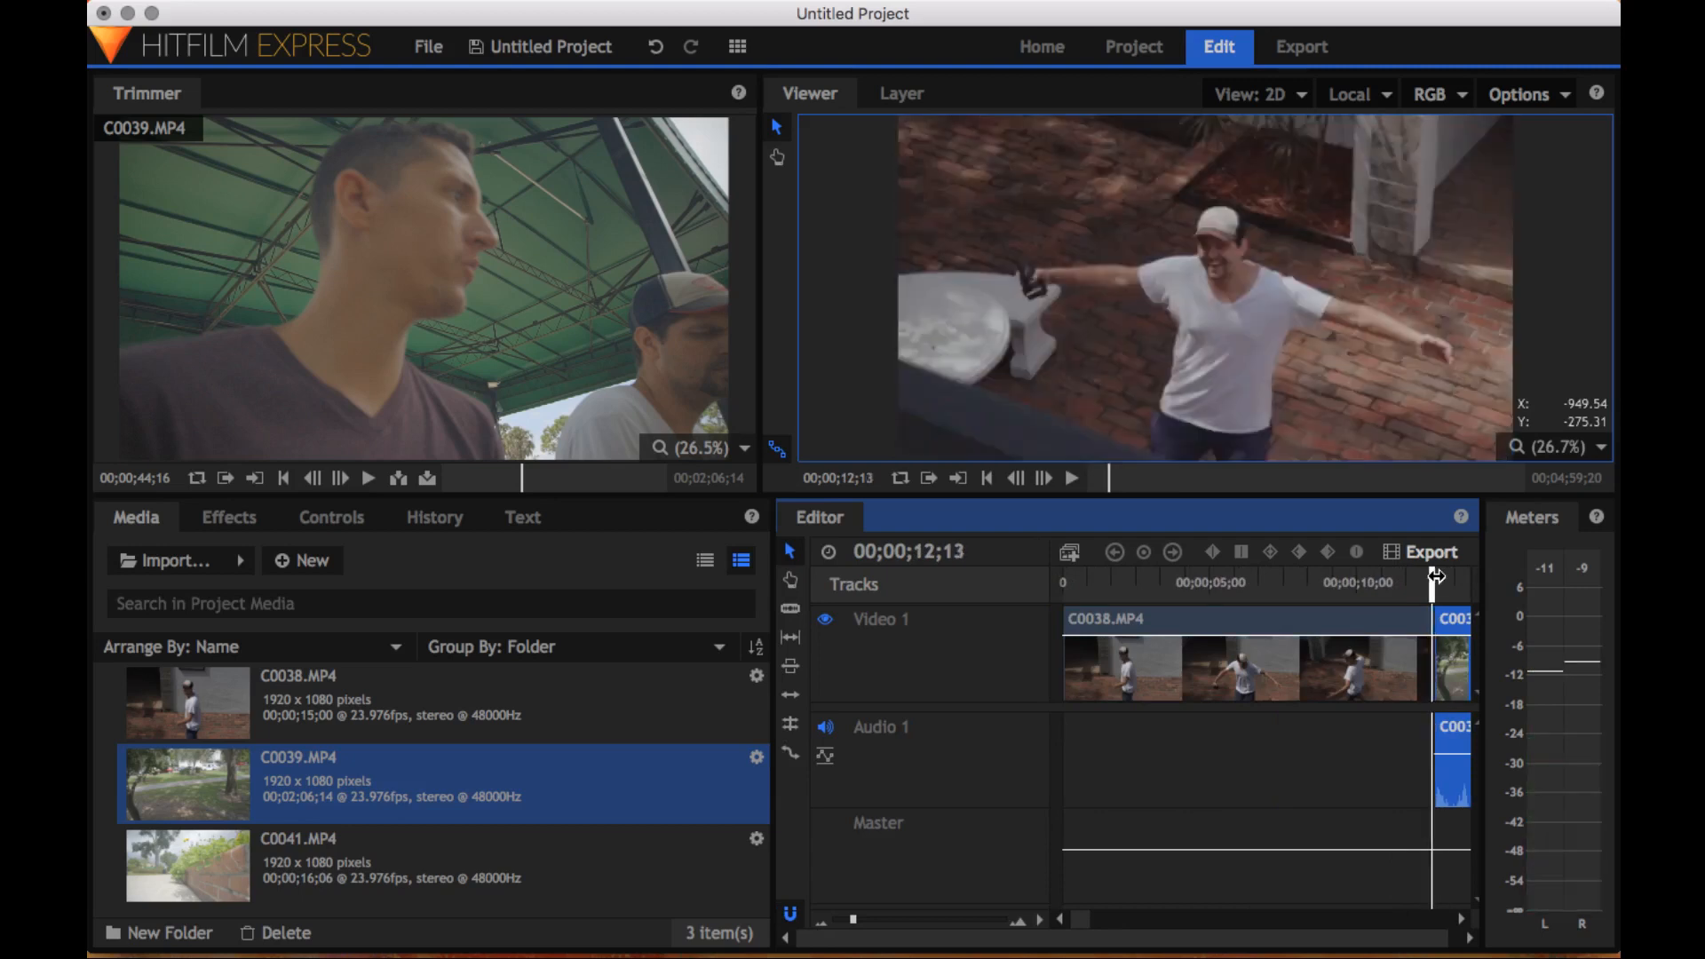
key("Right")
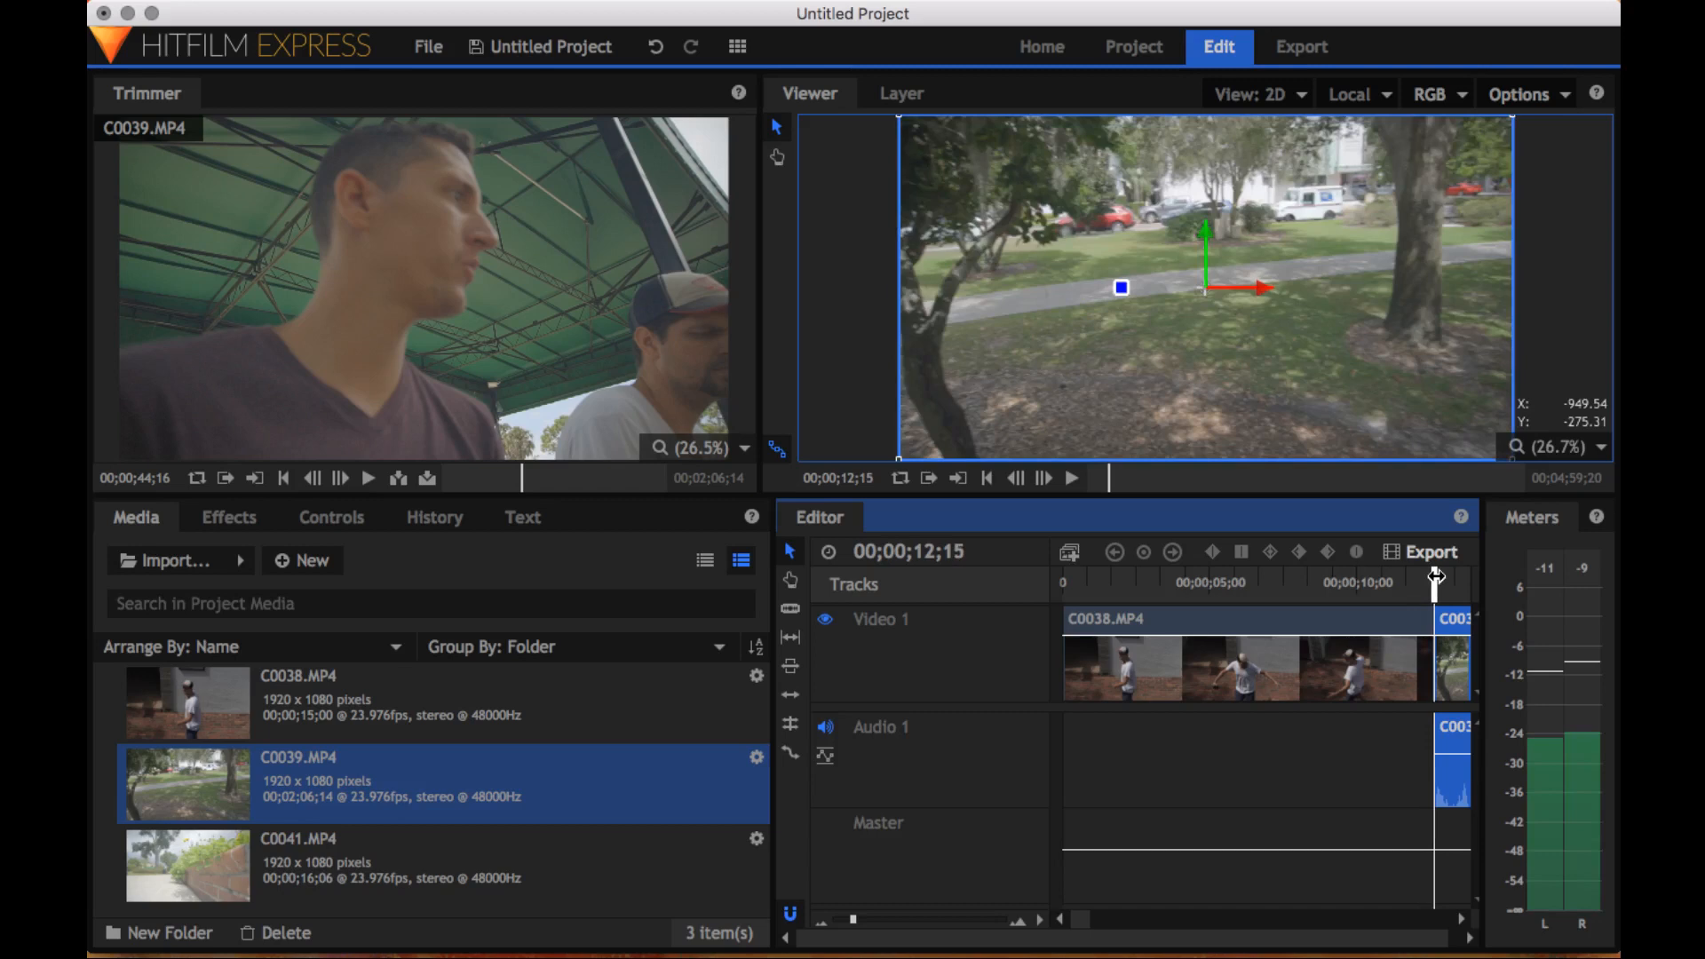
Return to the tent footage in the C0039.MP4 clip and play it briefly from 00;00;56;03
scroll(1439, 577, "right", 10)
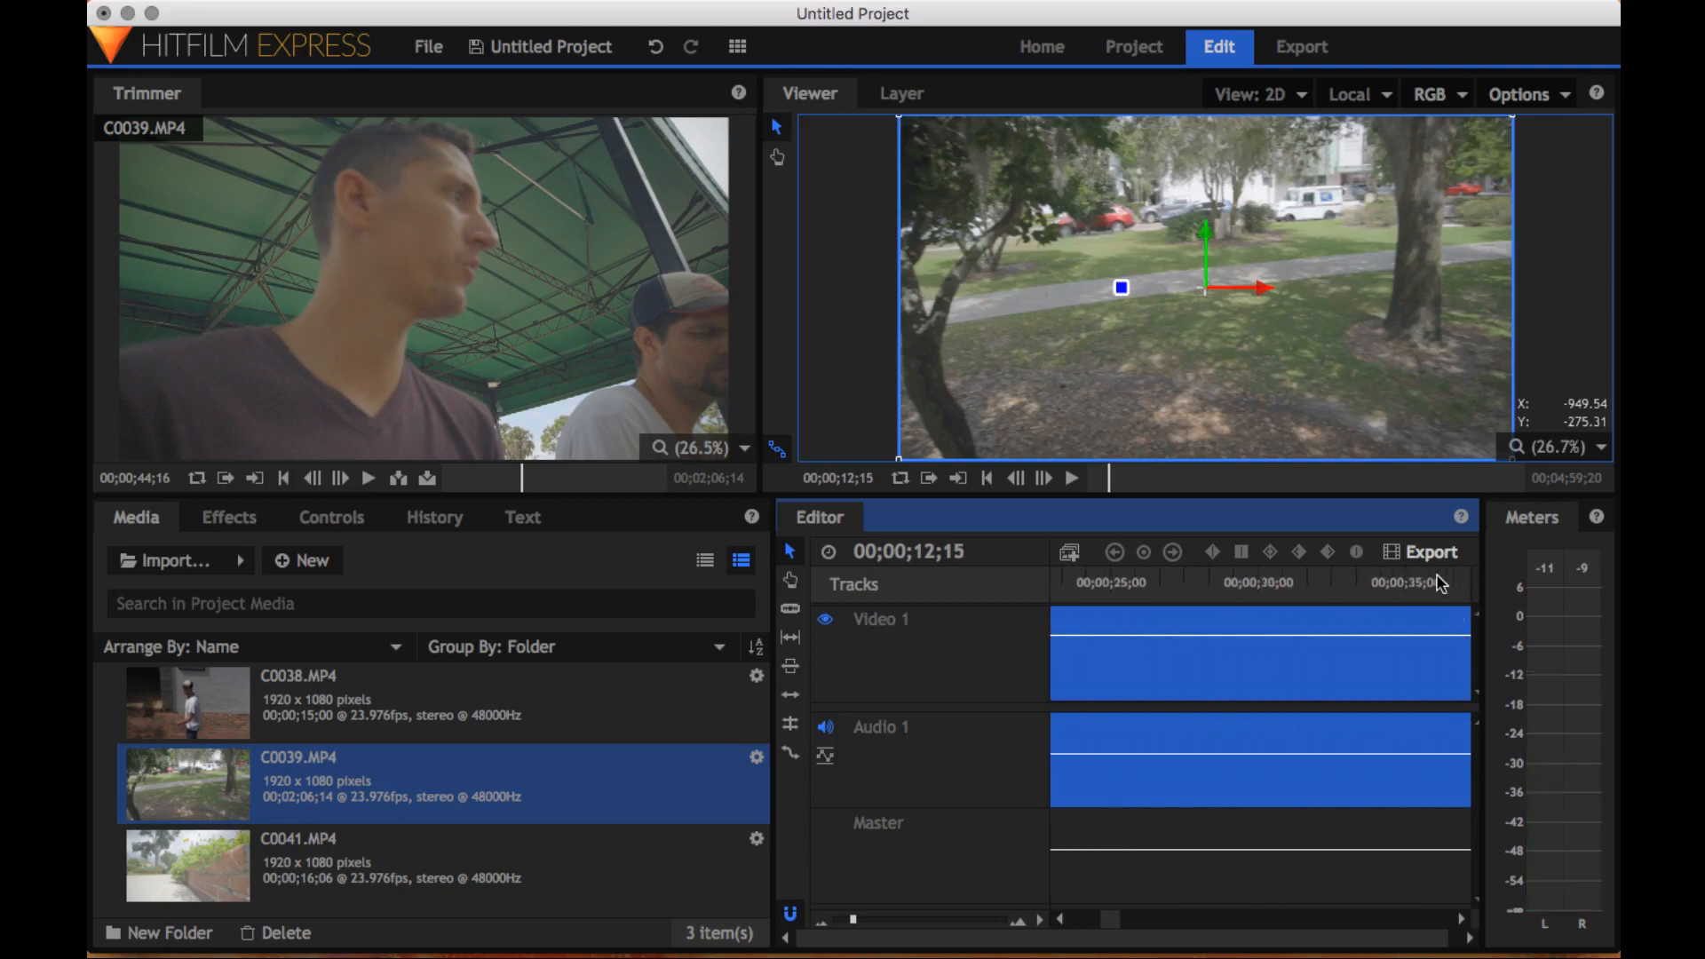
scroll(1440, 583, "right", 9)
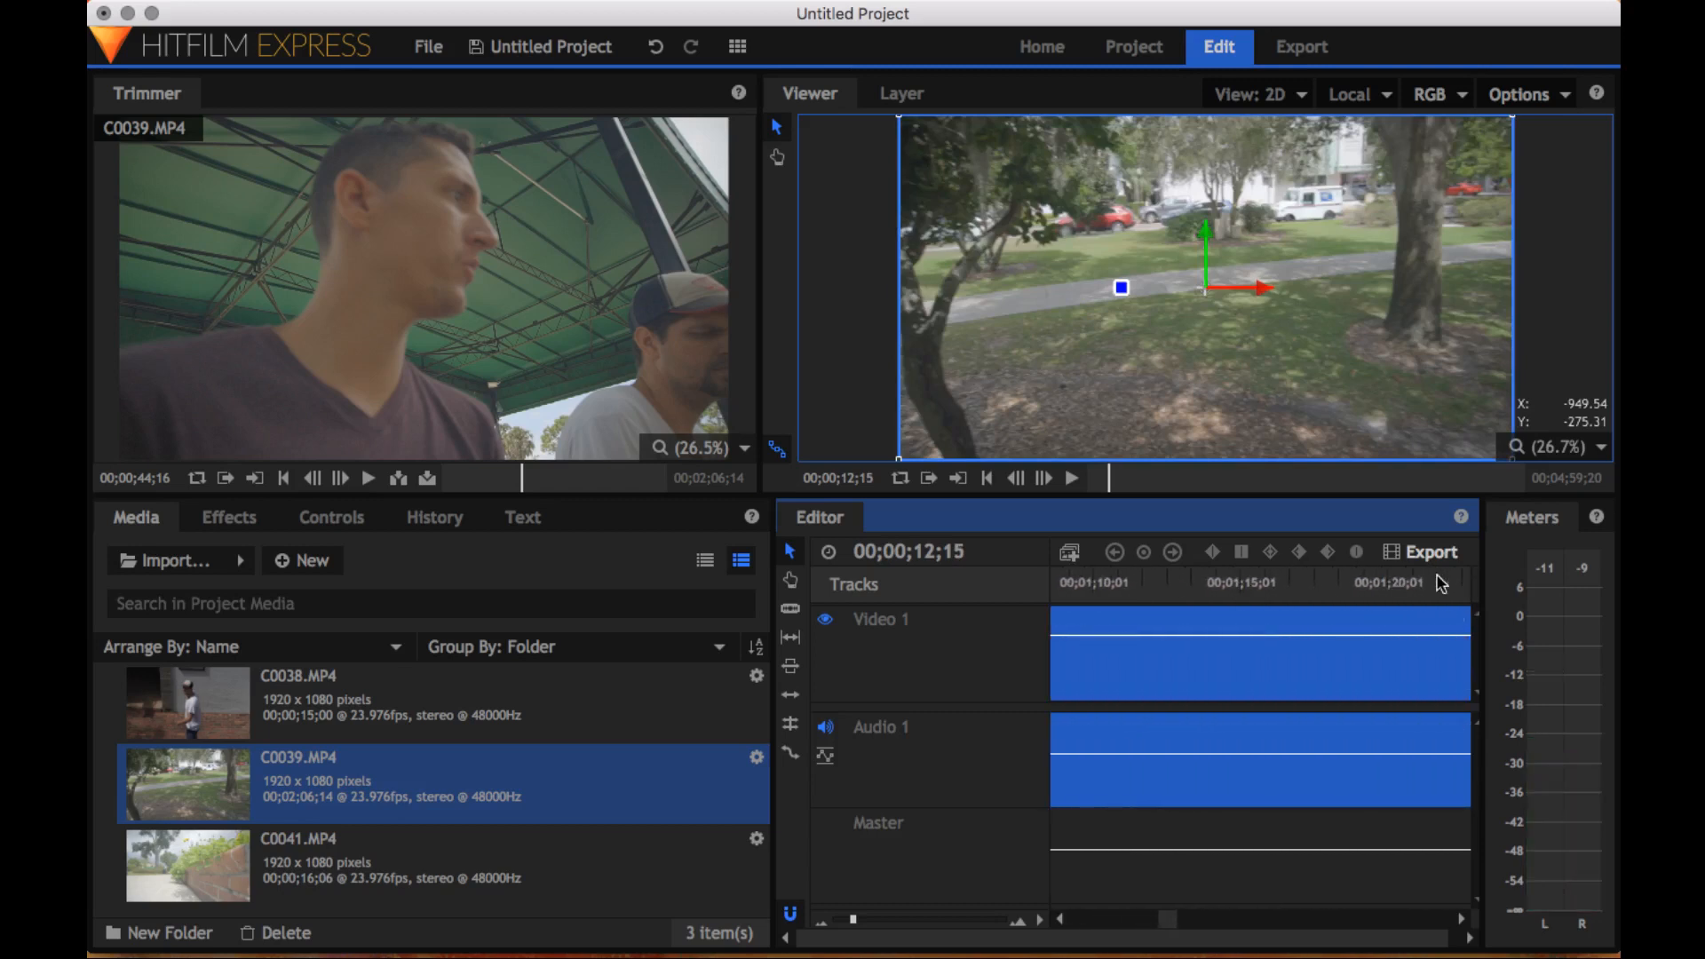
scroll(1440, 582, "left", 4)
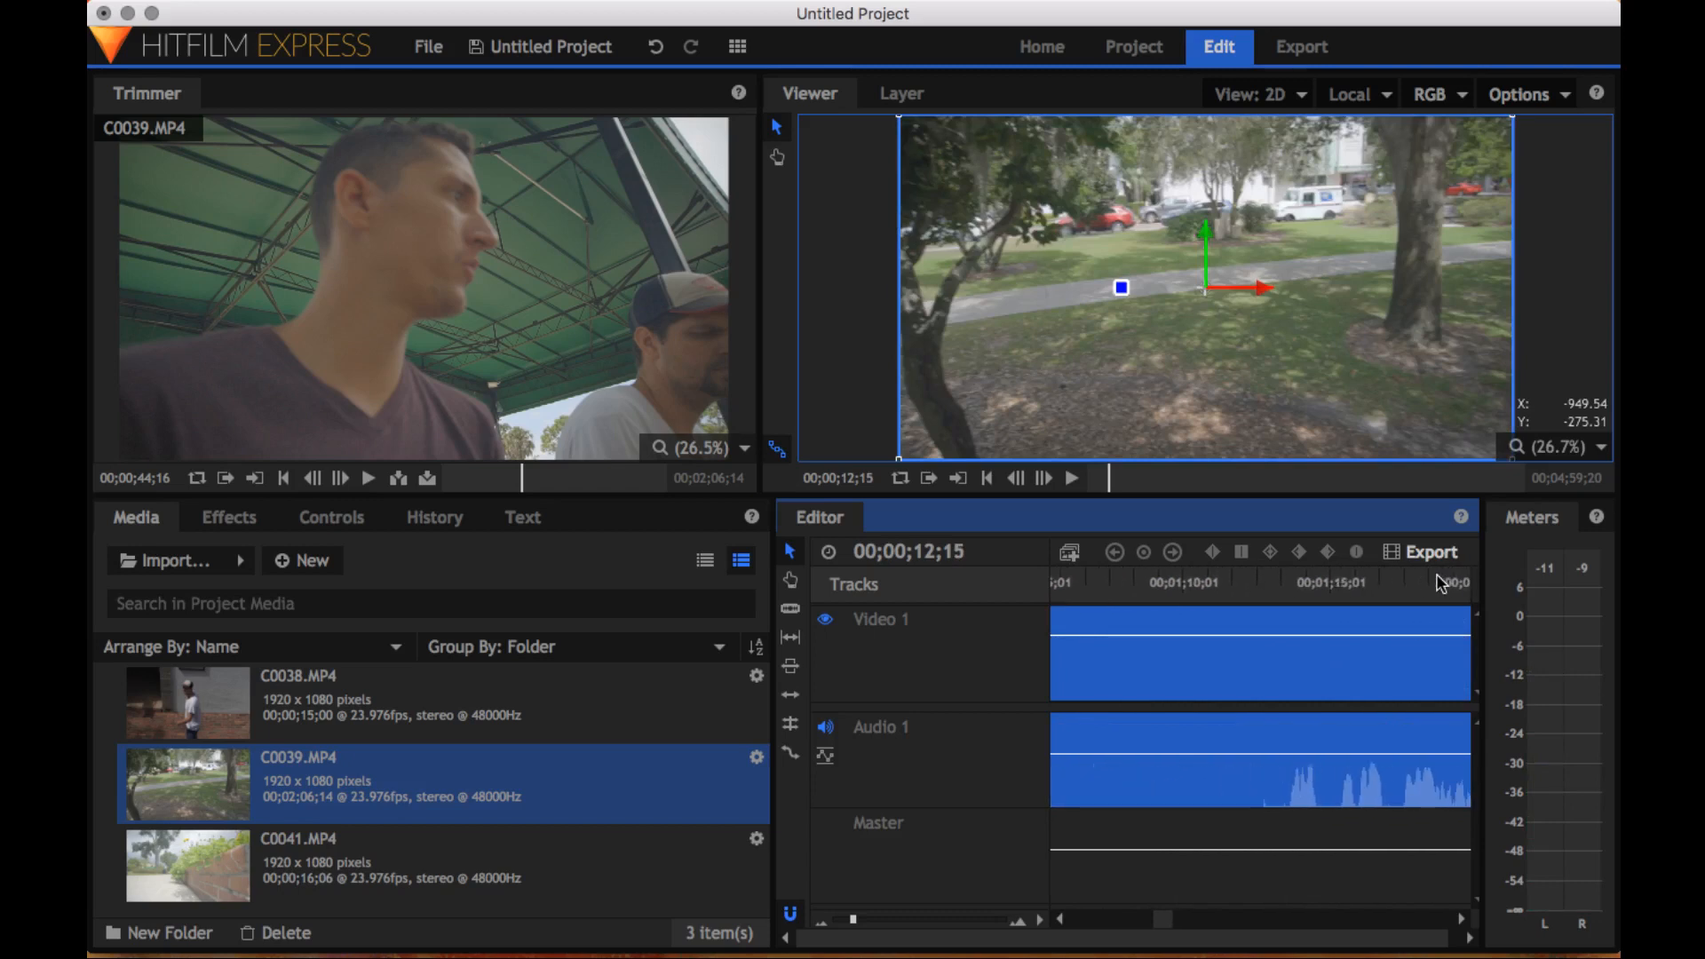
scroll(1440, 583, "left", 3)
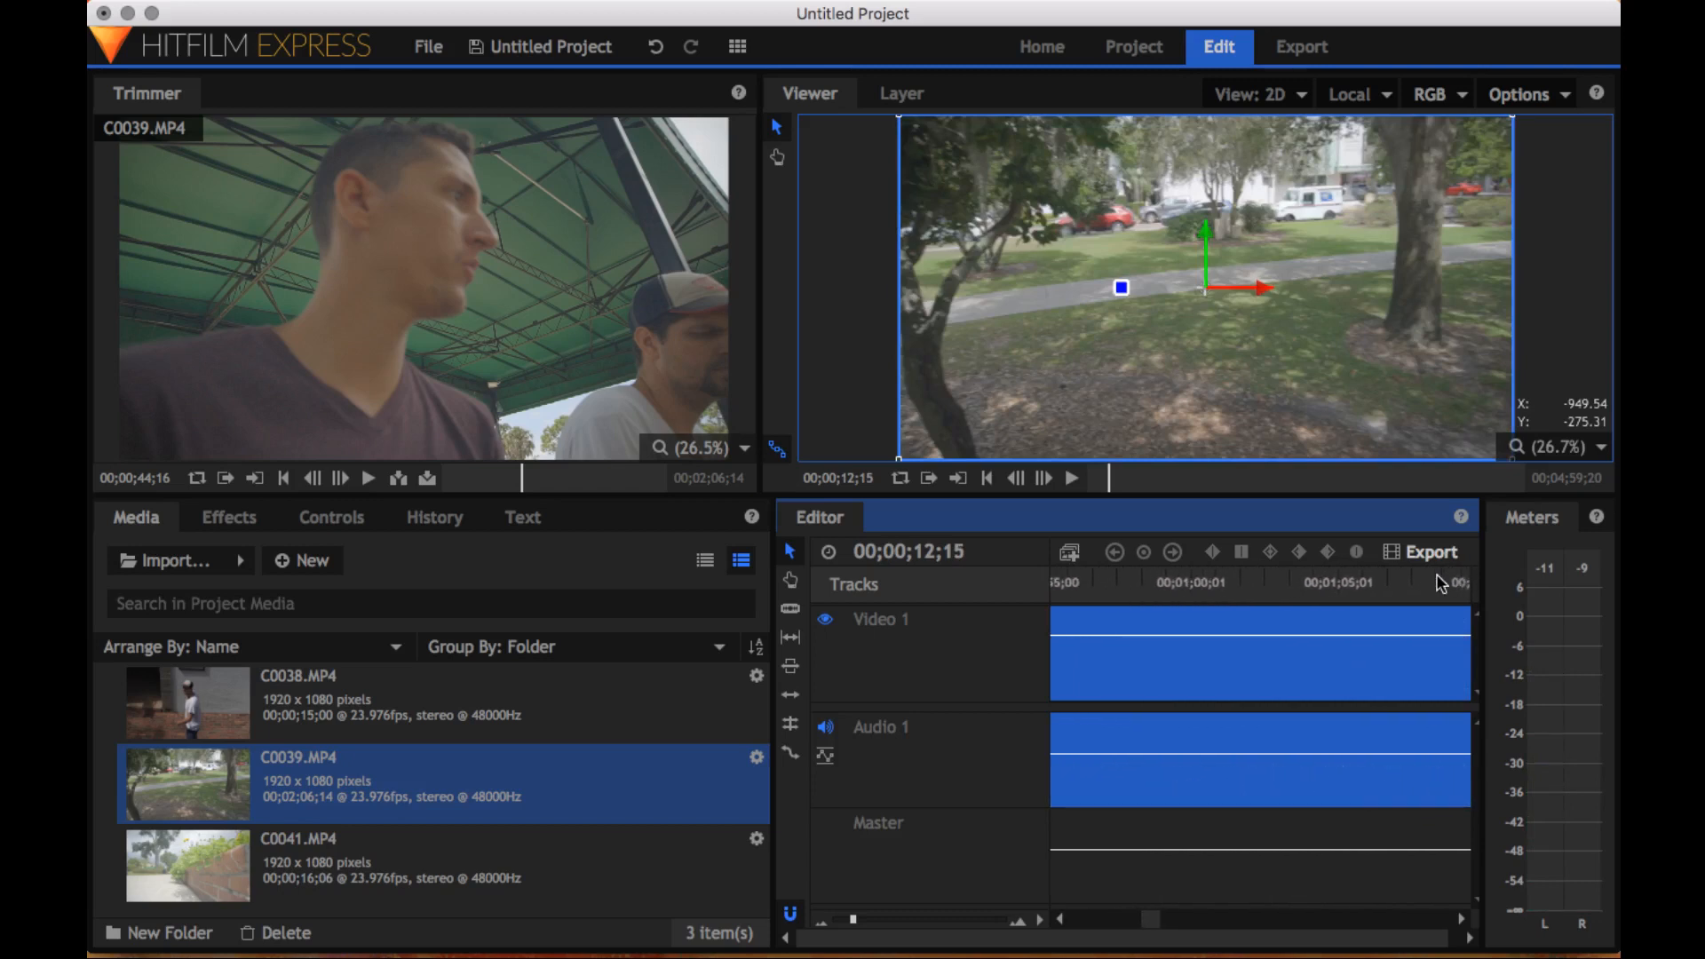
scroll(1440, 583, "left", 1)
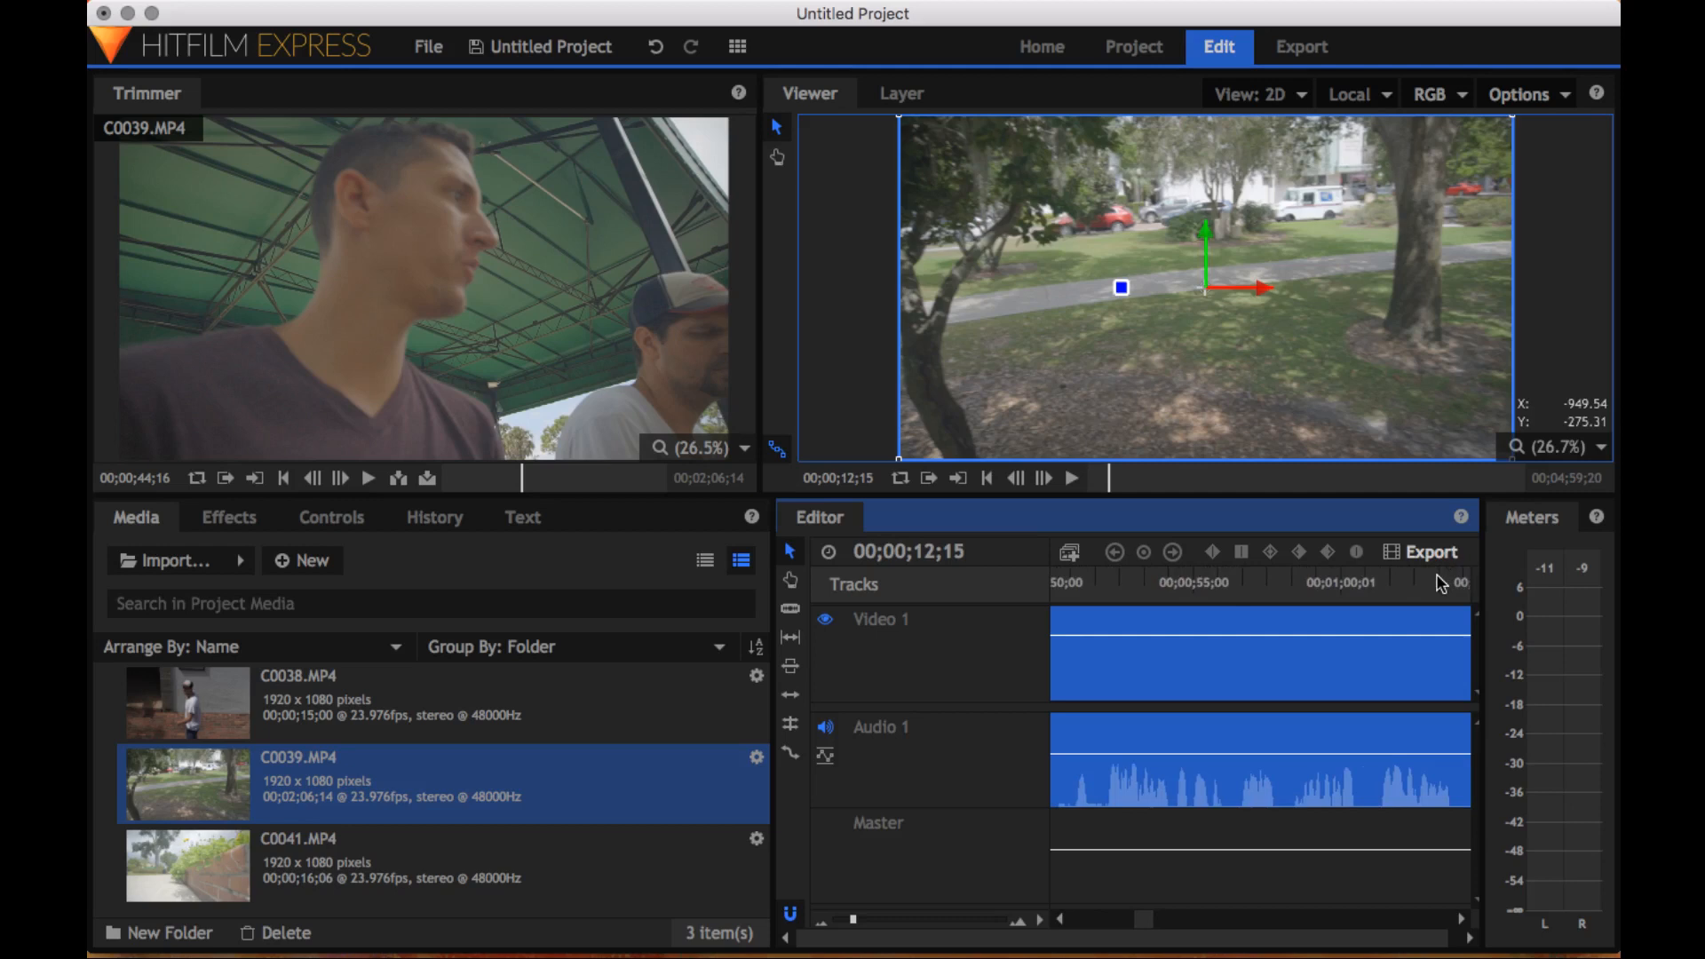
left_click(1227, 582)
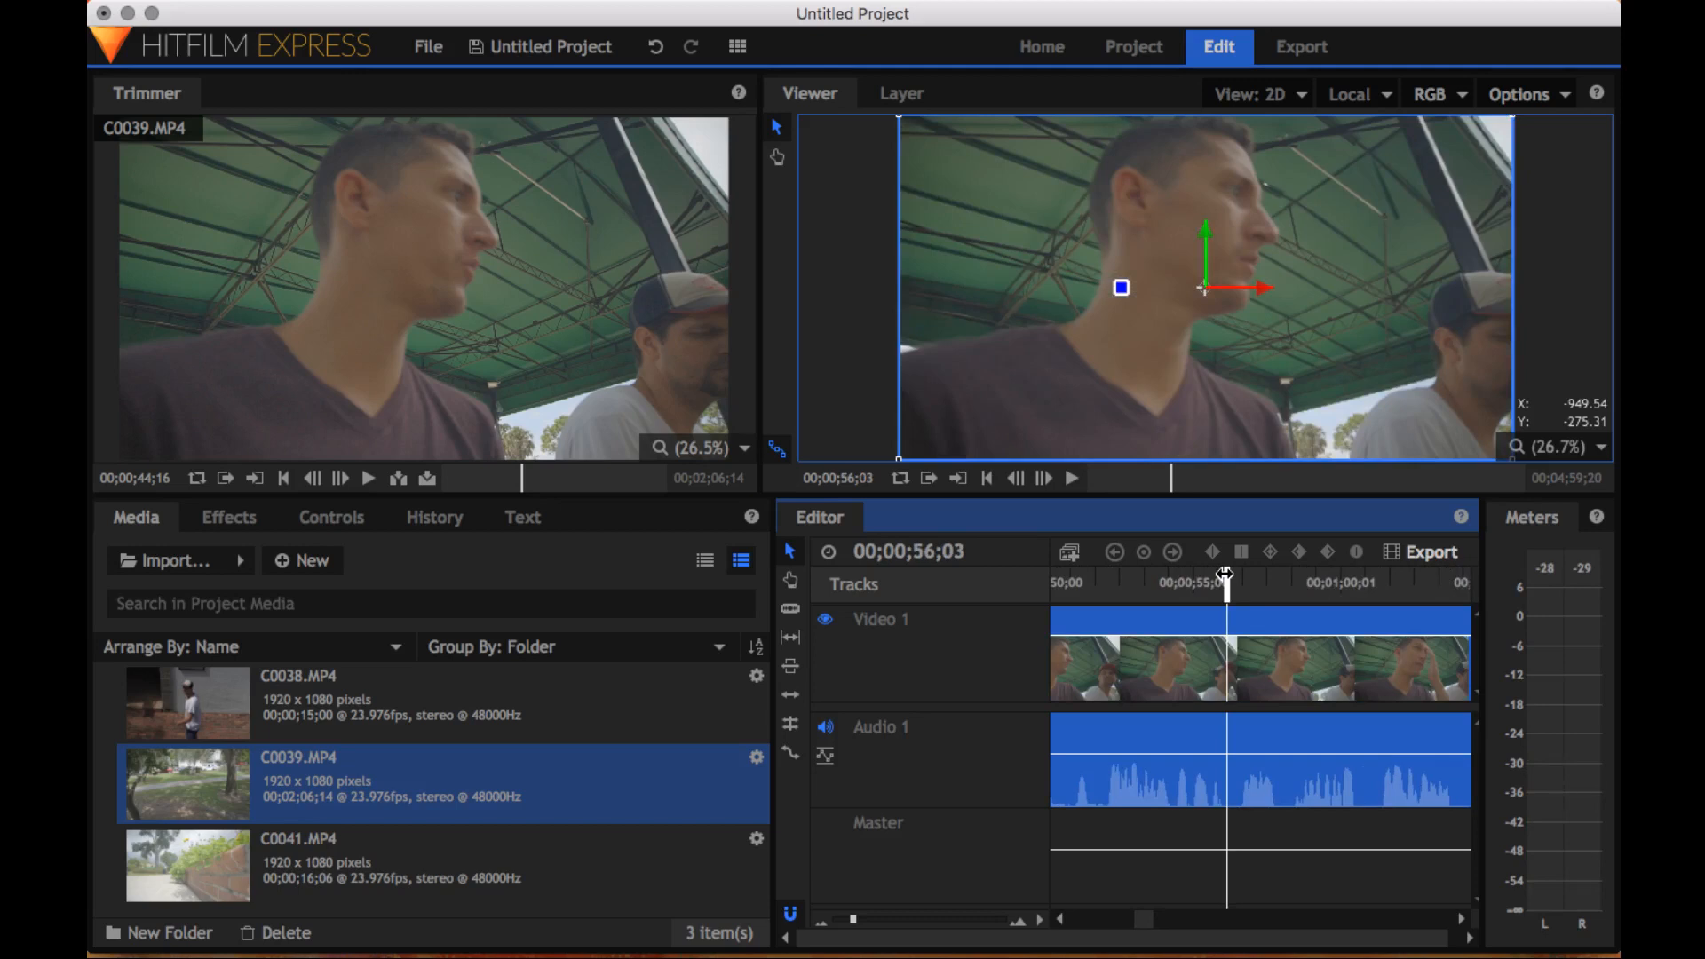
key("space")
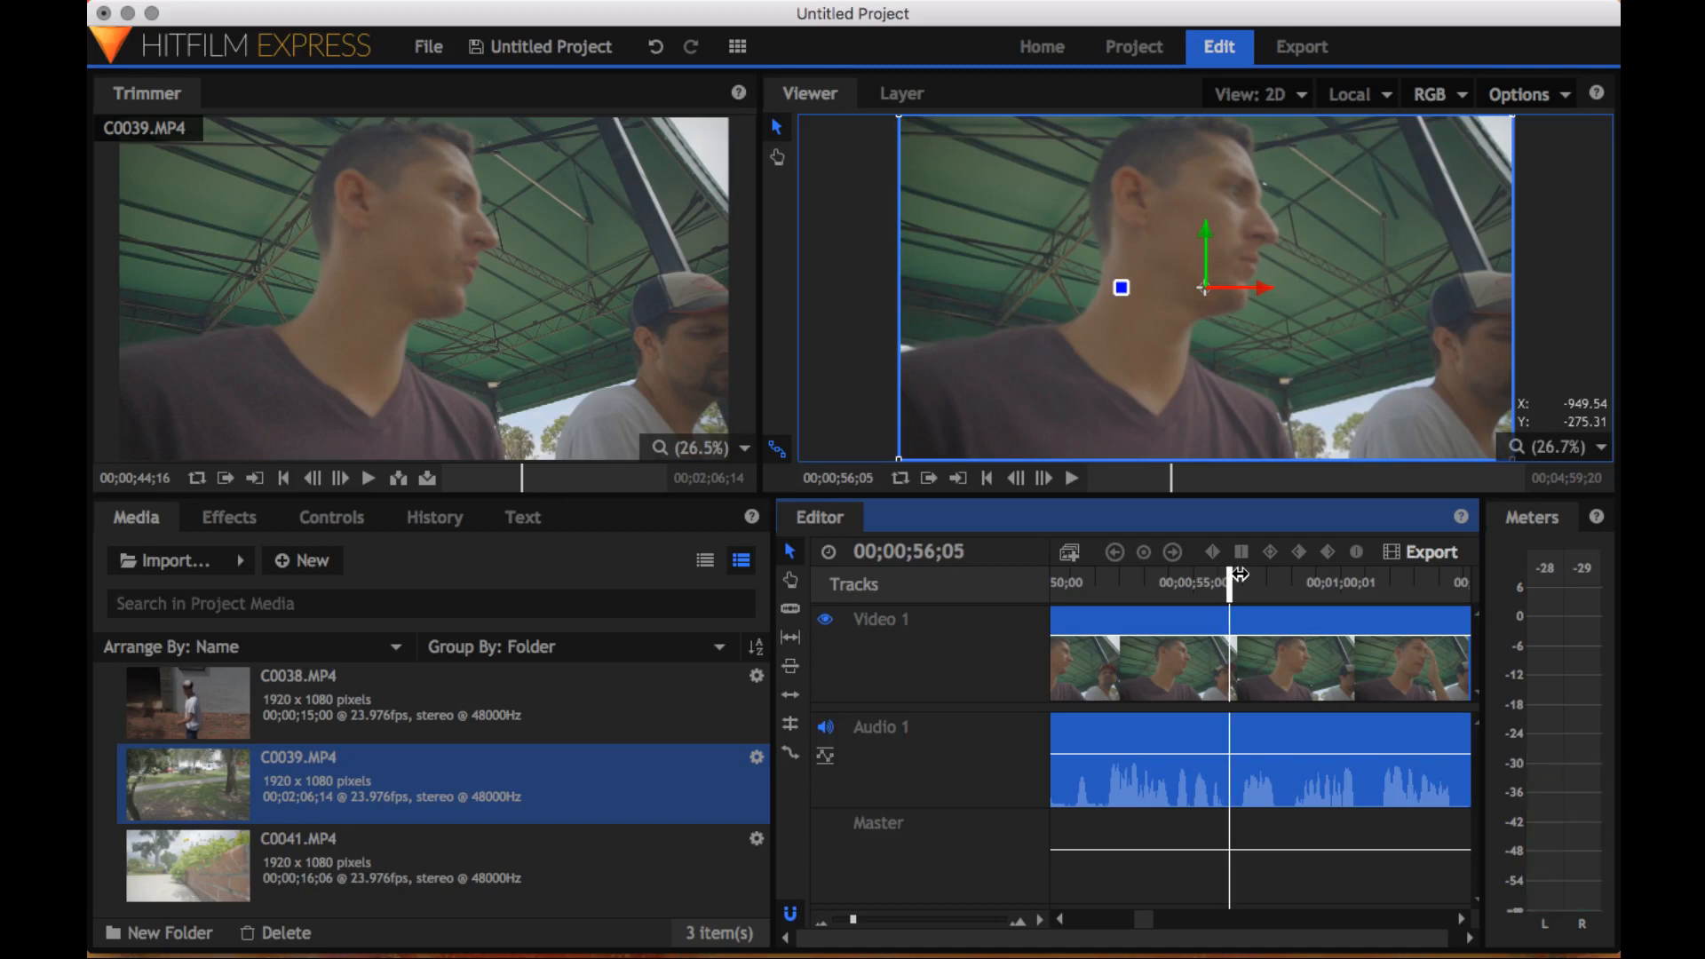
Scrub the C0039.MP4 clip to 00;00;57;02 and step back to 00;00;57;00
left_click_drag(1240, 574, 1259, 574)
left_click_drag(1261, 573, 1257, 574)
key("Right")
key("Right")
key("Right")
key("Right")
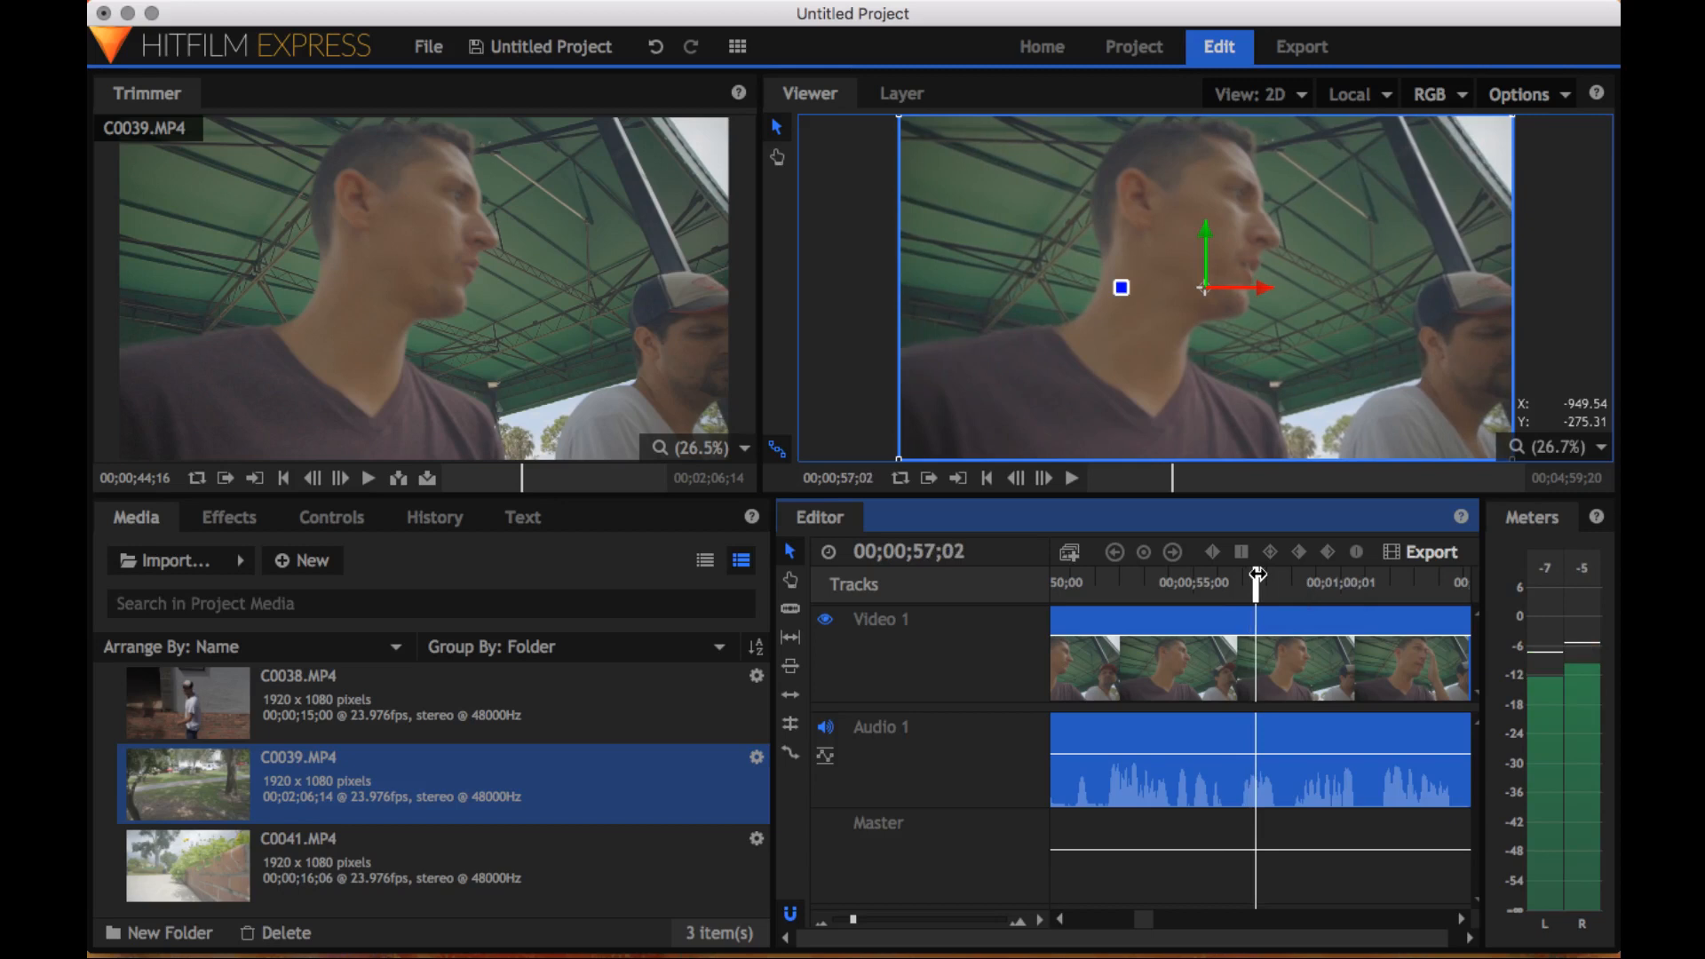
key("Left")
key("Left")
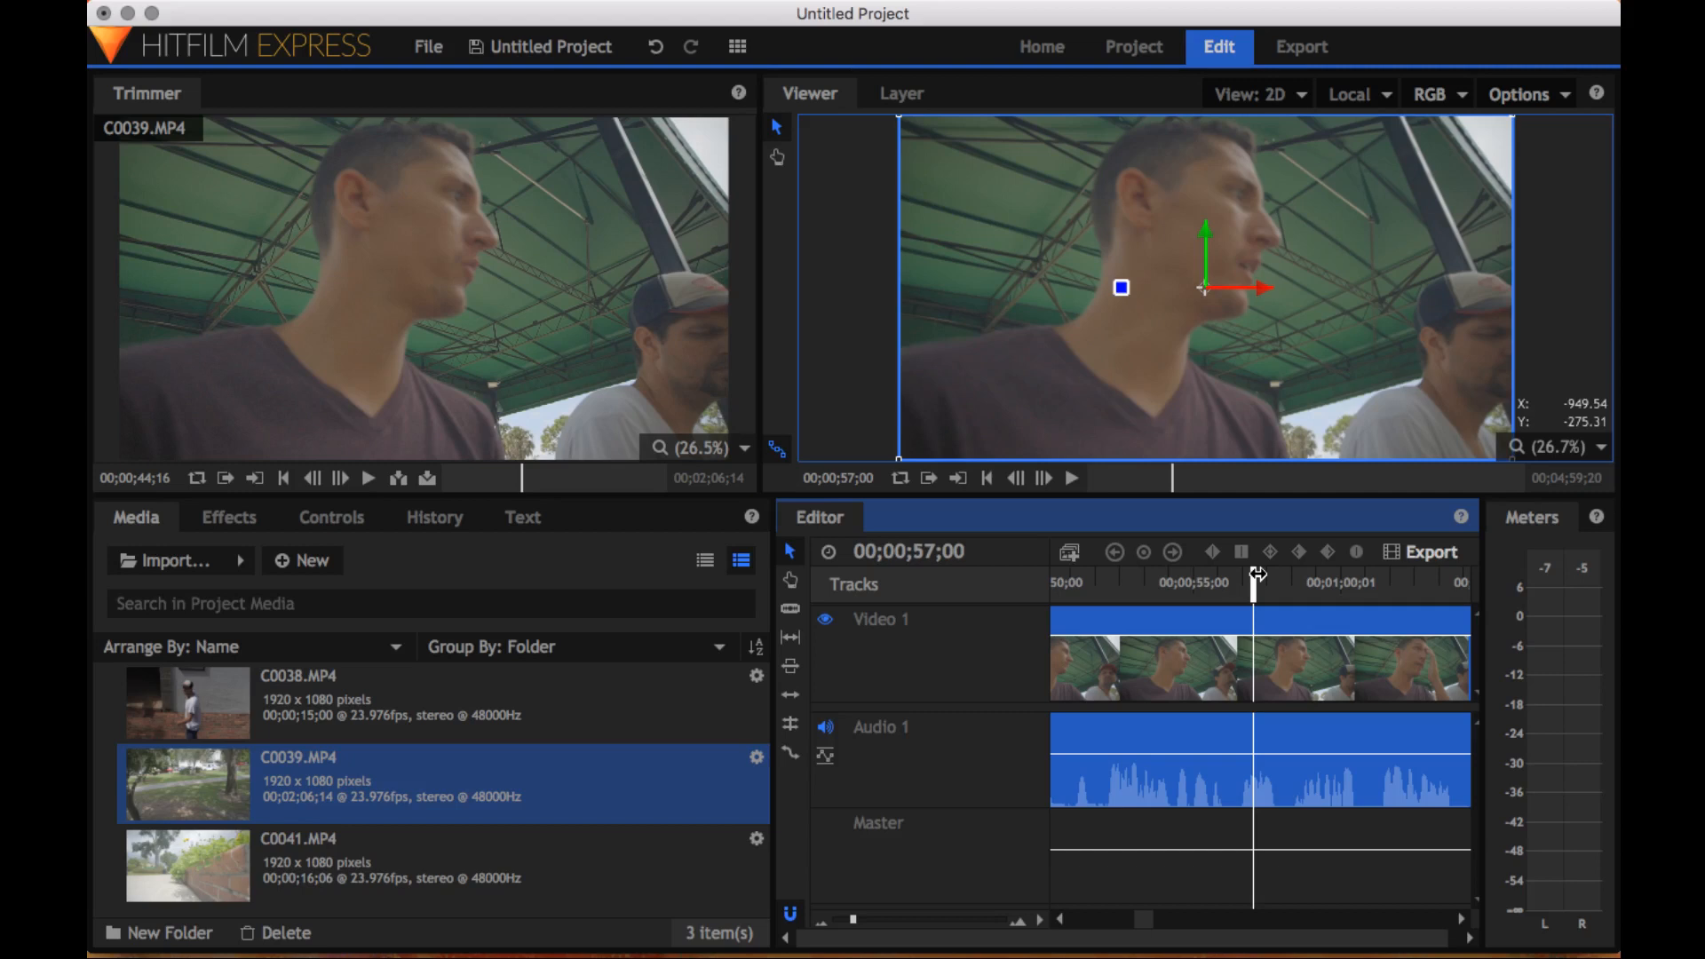
Step back through the C0039.MP4 clip past 00;00;56;20, and step forward to the frame at 00;00;57;05
left_click_drag(1257, 574, 1254, 575)
key("Left")
key("Left")
key("Left")
key("Left")
key("Left")
key("Left")
key("Left")
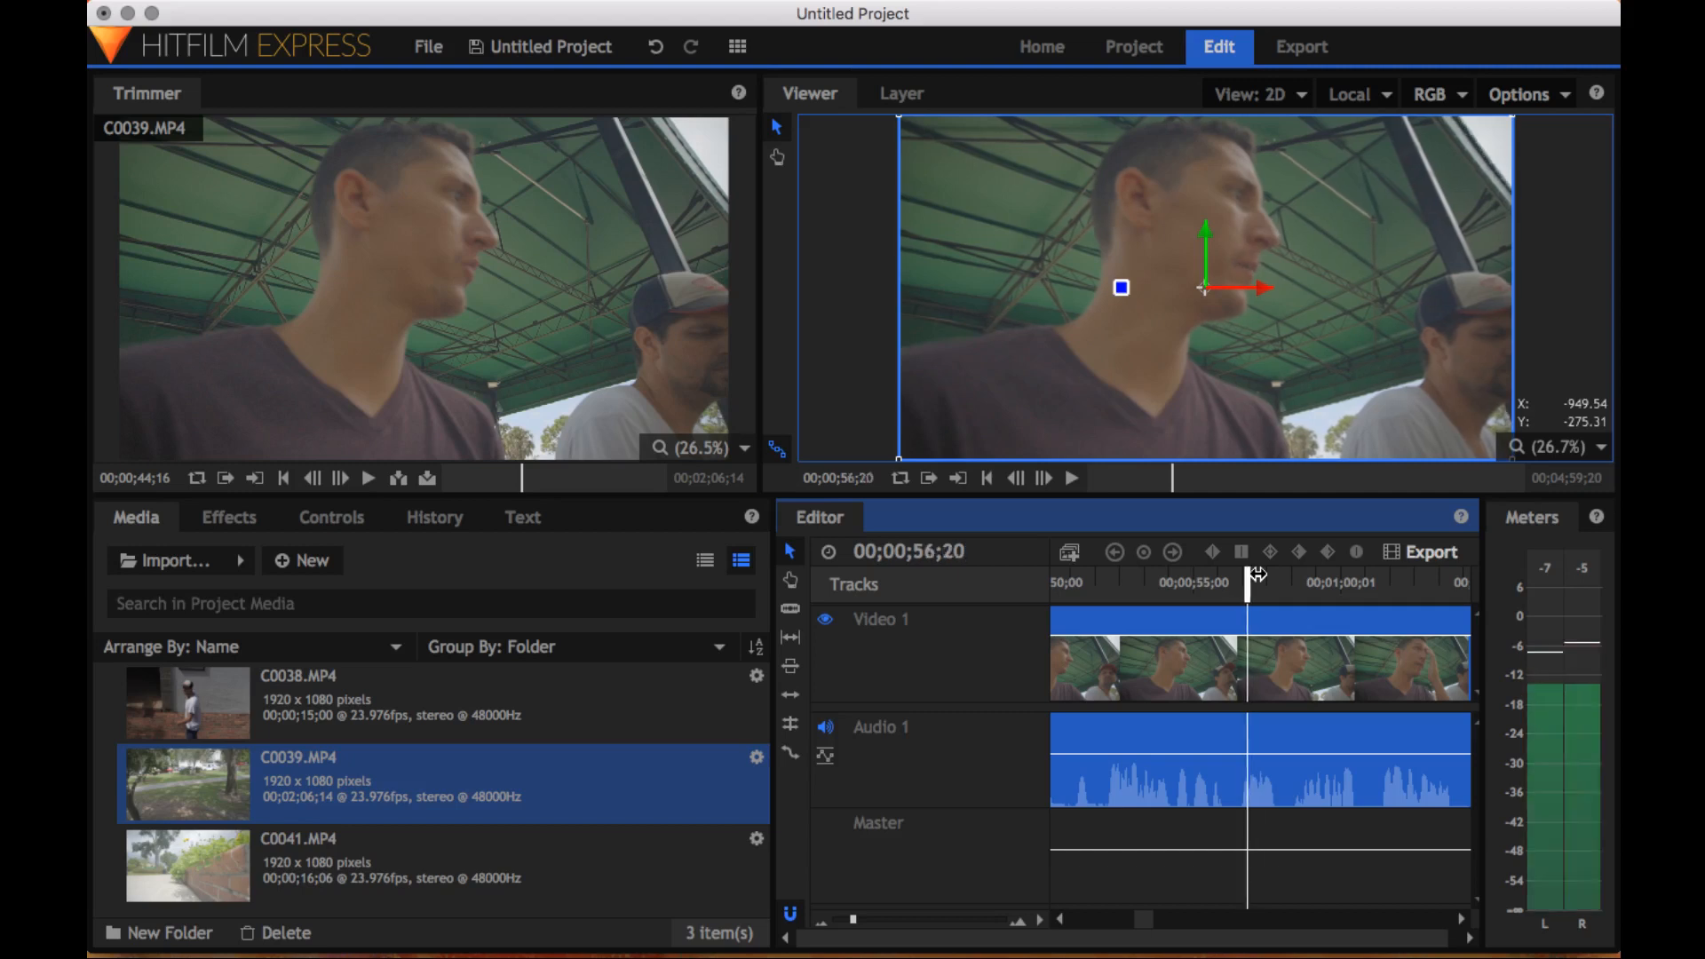
key("Left")
key("Right")
key("Right")
key("Right")
key("Right")
key("Right")
key("Right")
key("Right")
key("Right")
key("Right")
key("Right")
key("Right")
key("Right")
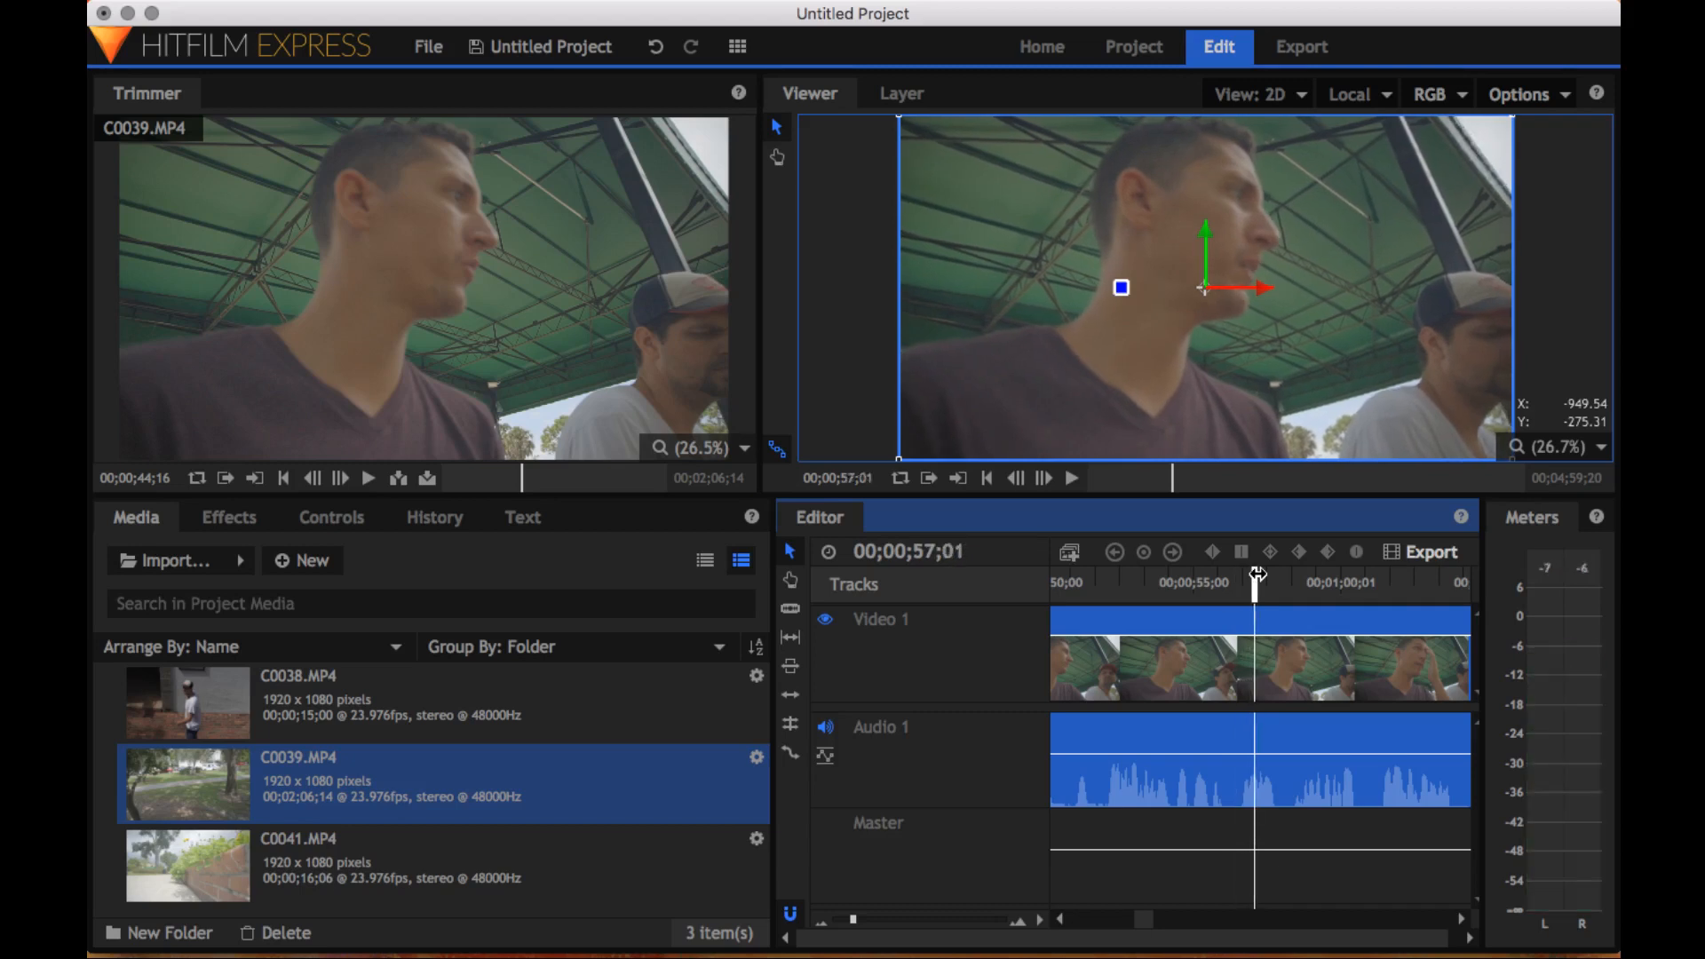
key("Right")
key("Right")
key("Right")
key("Right")
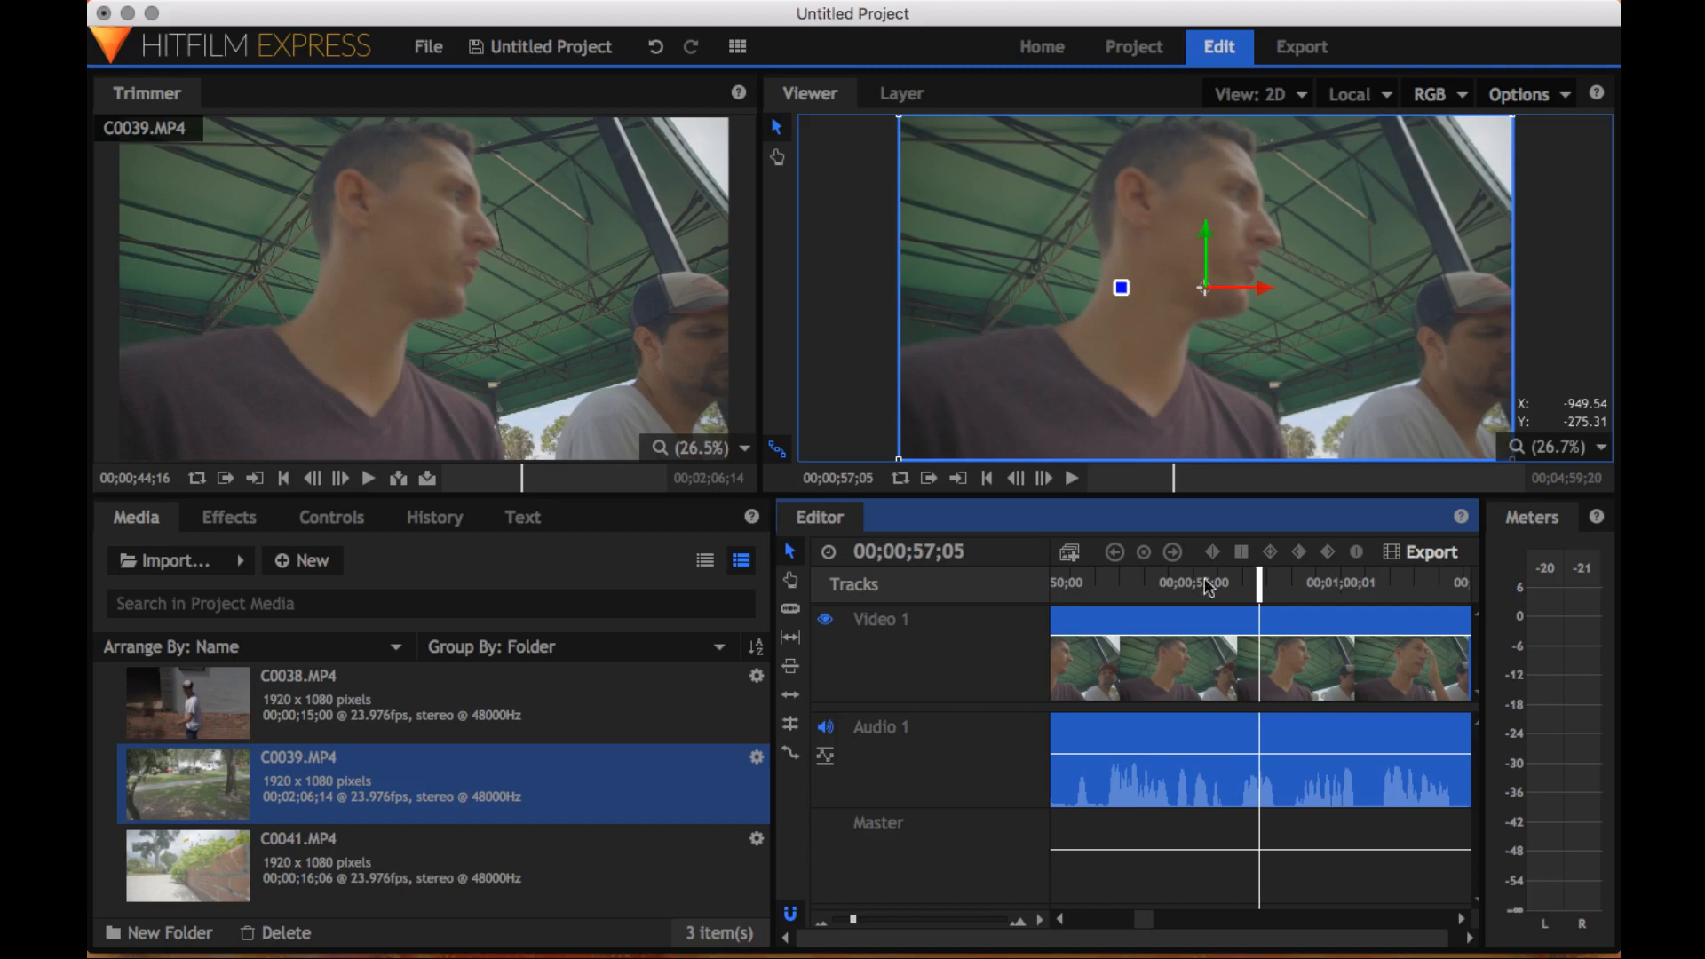
Apply the Curves effect to the C0039.MP4 clip on the Video 1 track
mouse_move(525, 243)
left_click(238, 518)
left_click_drag(533, 659, 1229, 626)
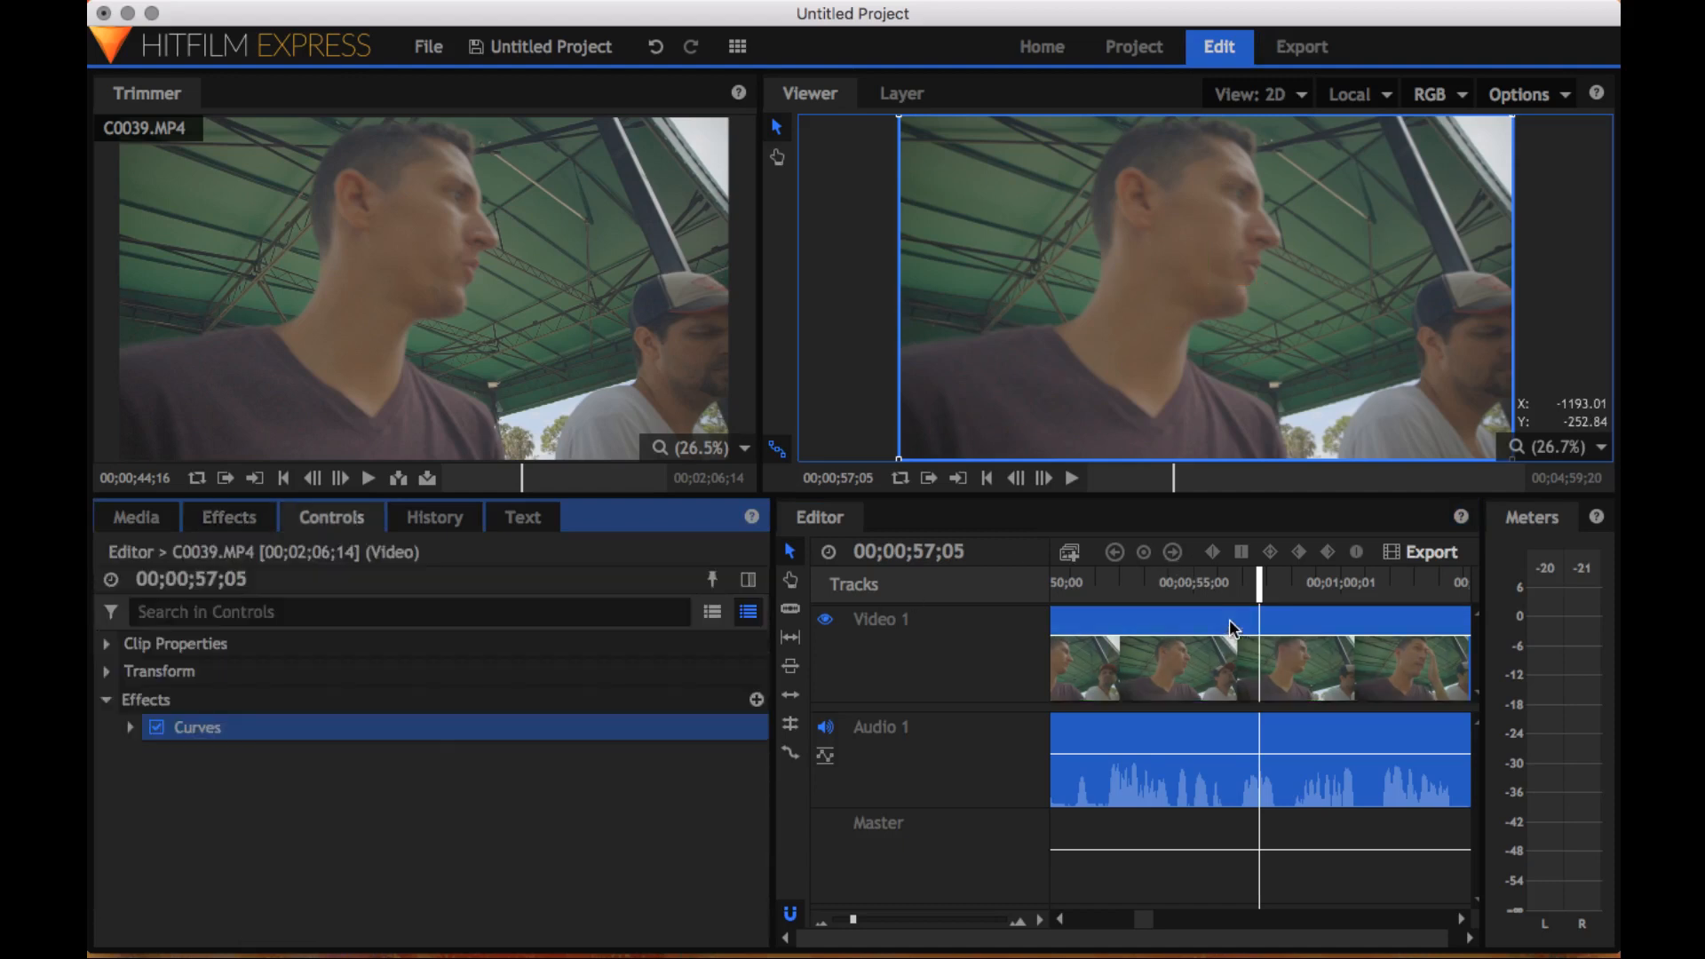
Enable keyframing on the Curve property of the C0039.MP4 clip's Curves effect and apply the S-curve preset
left_click(129, 727)
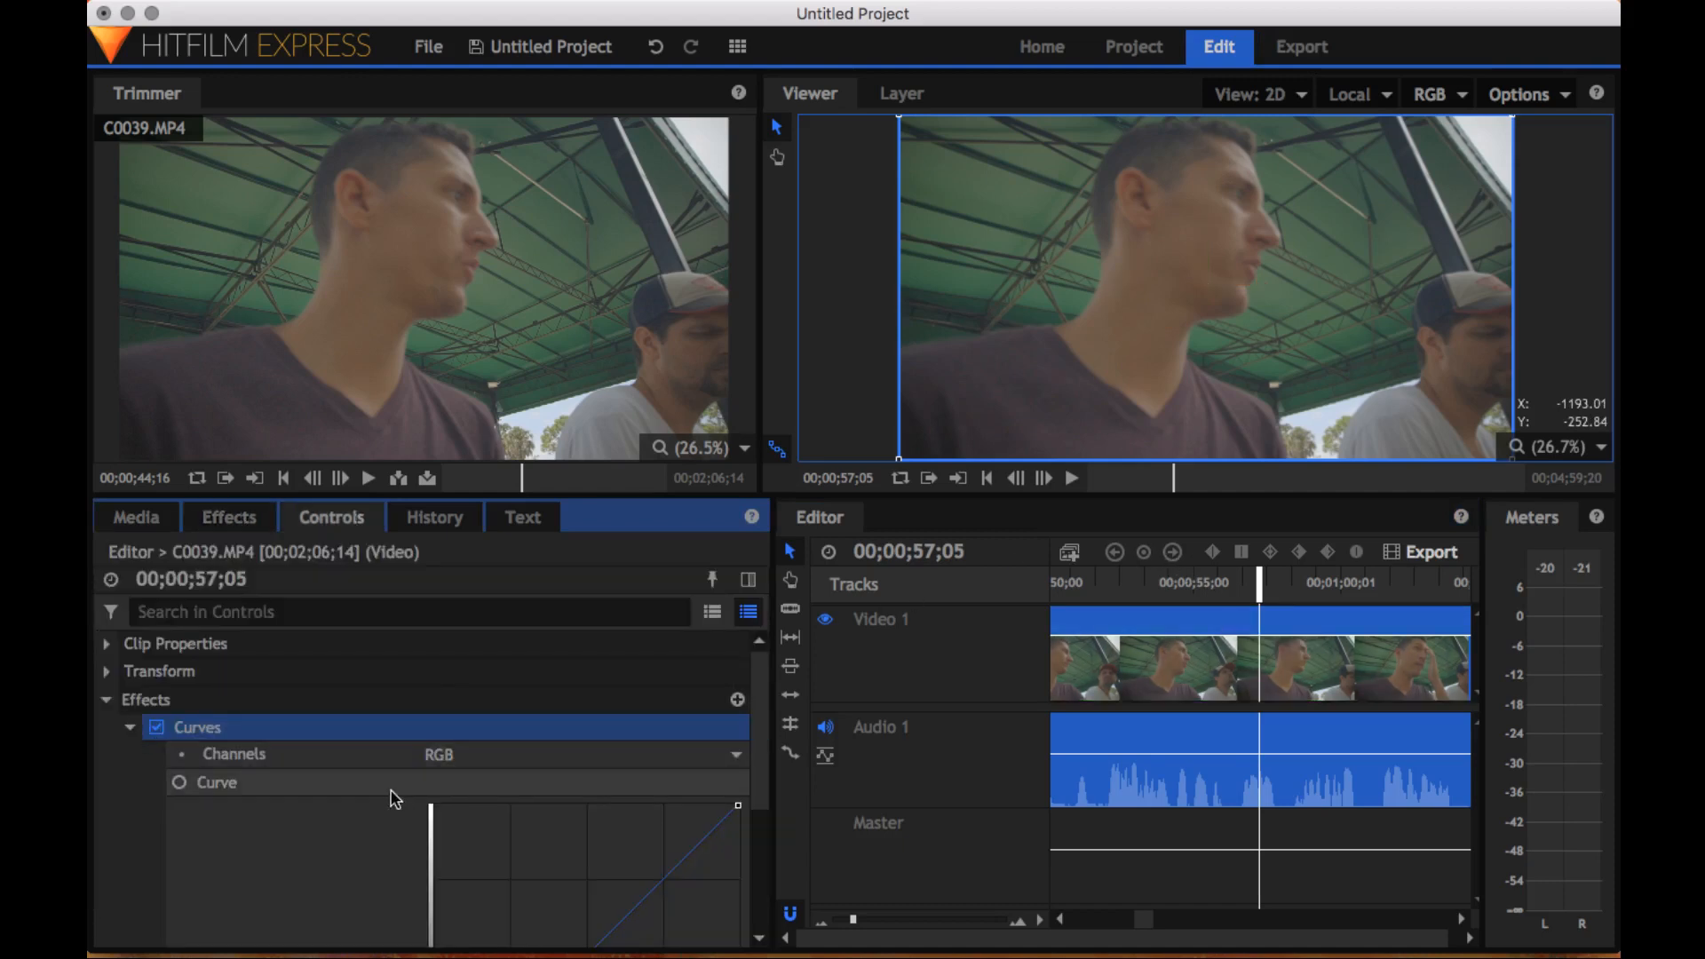
left_click(178, 785)
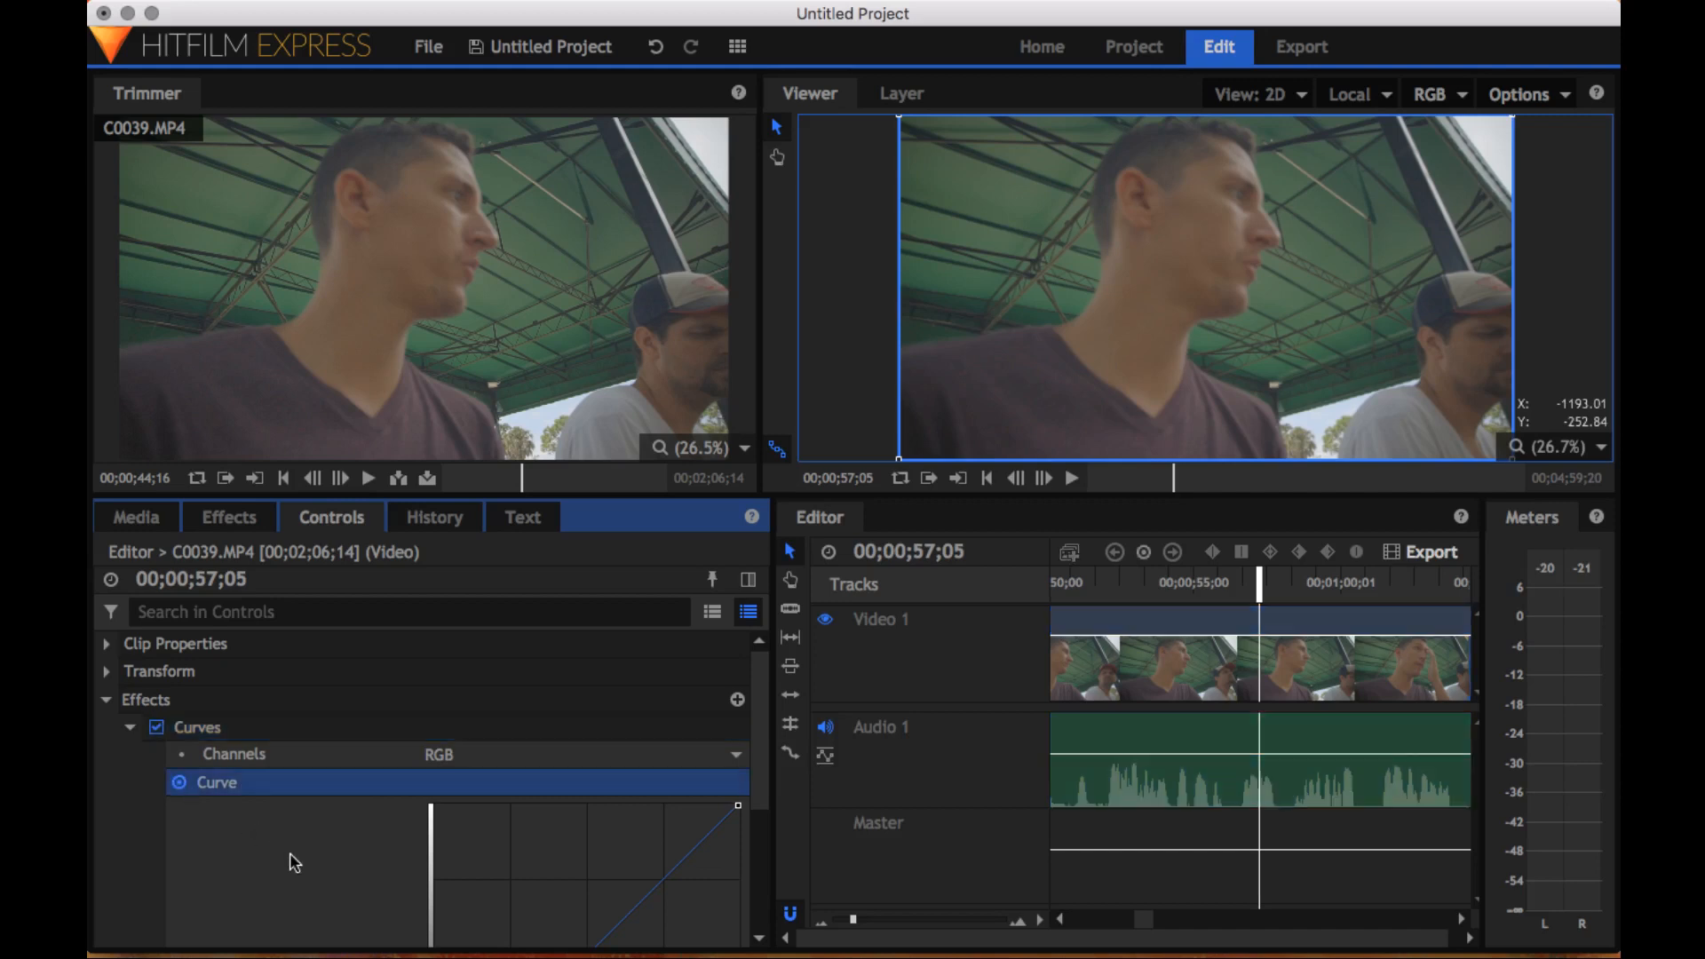
scroll(289, 852, "down", 3)
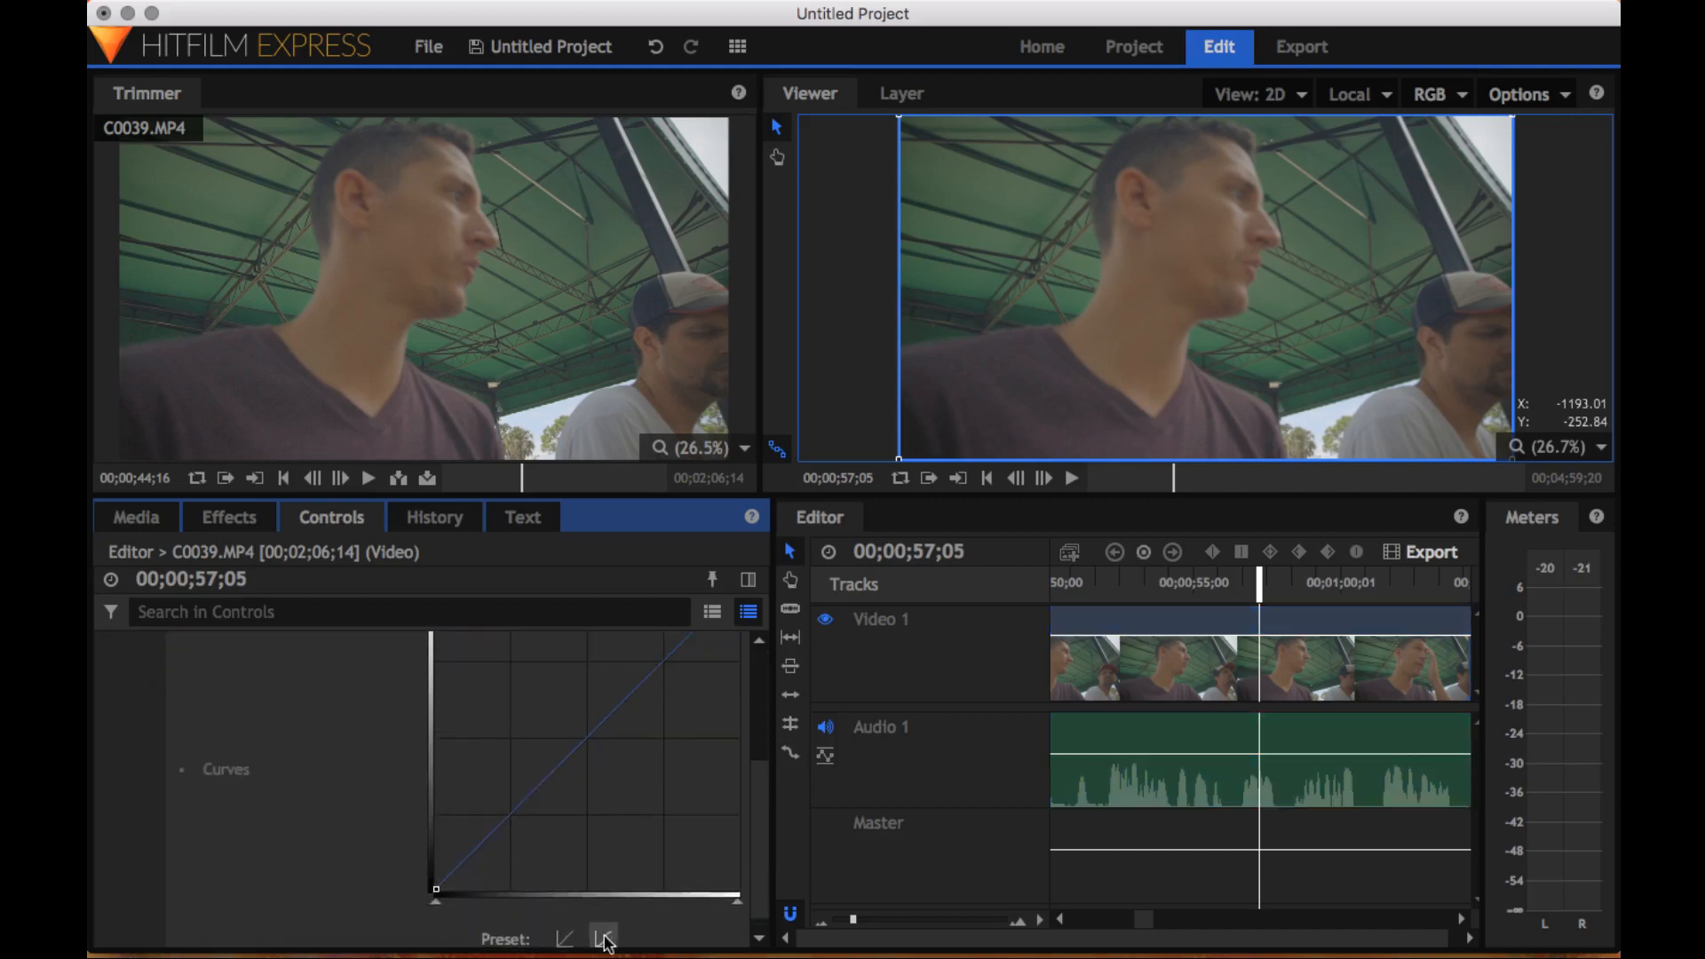
left_click(603, 938)
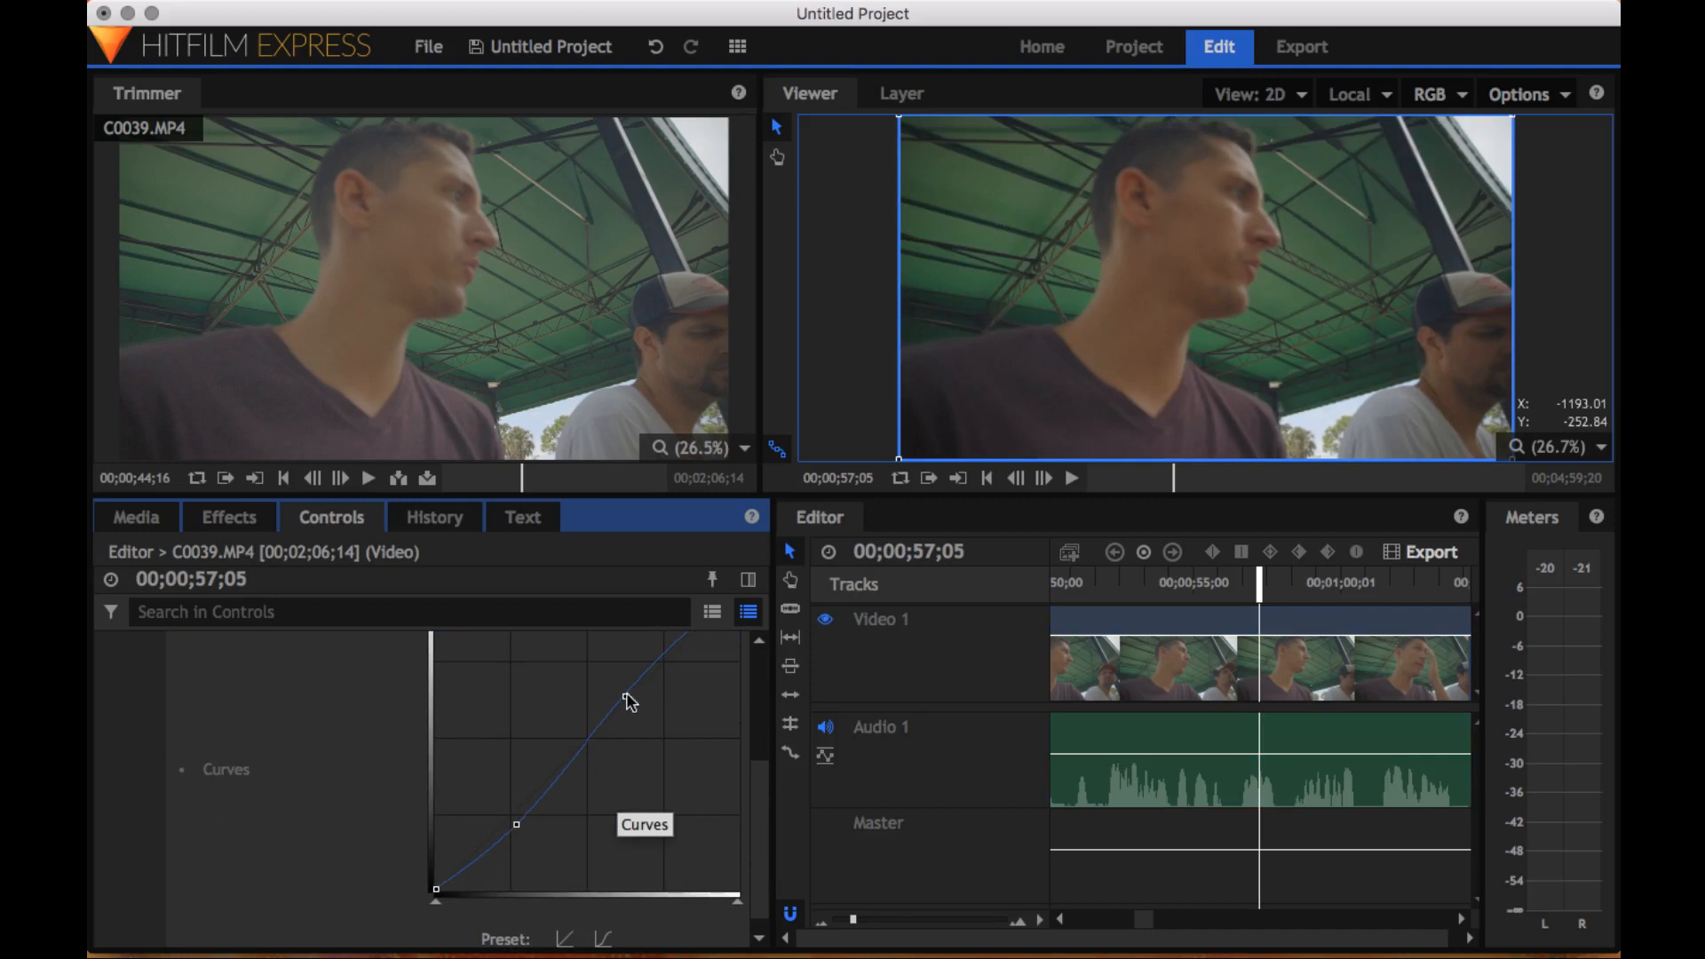
Shift the lower and upper points of the RGB curve up and to the right to refine the clip's contrast
left_click_drag(625, 698, 661, 641)
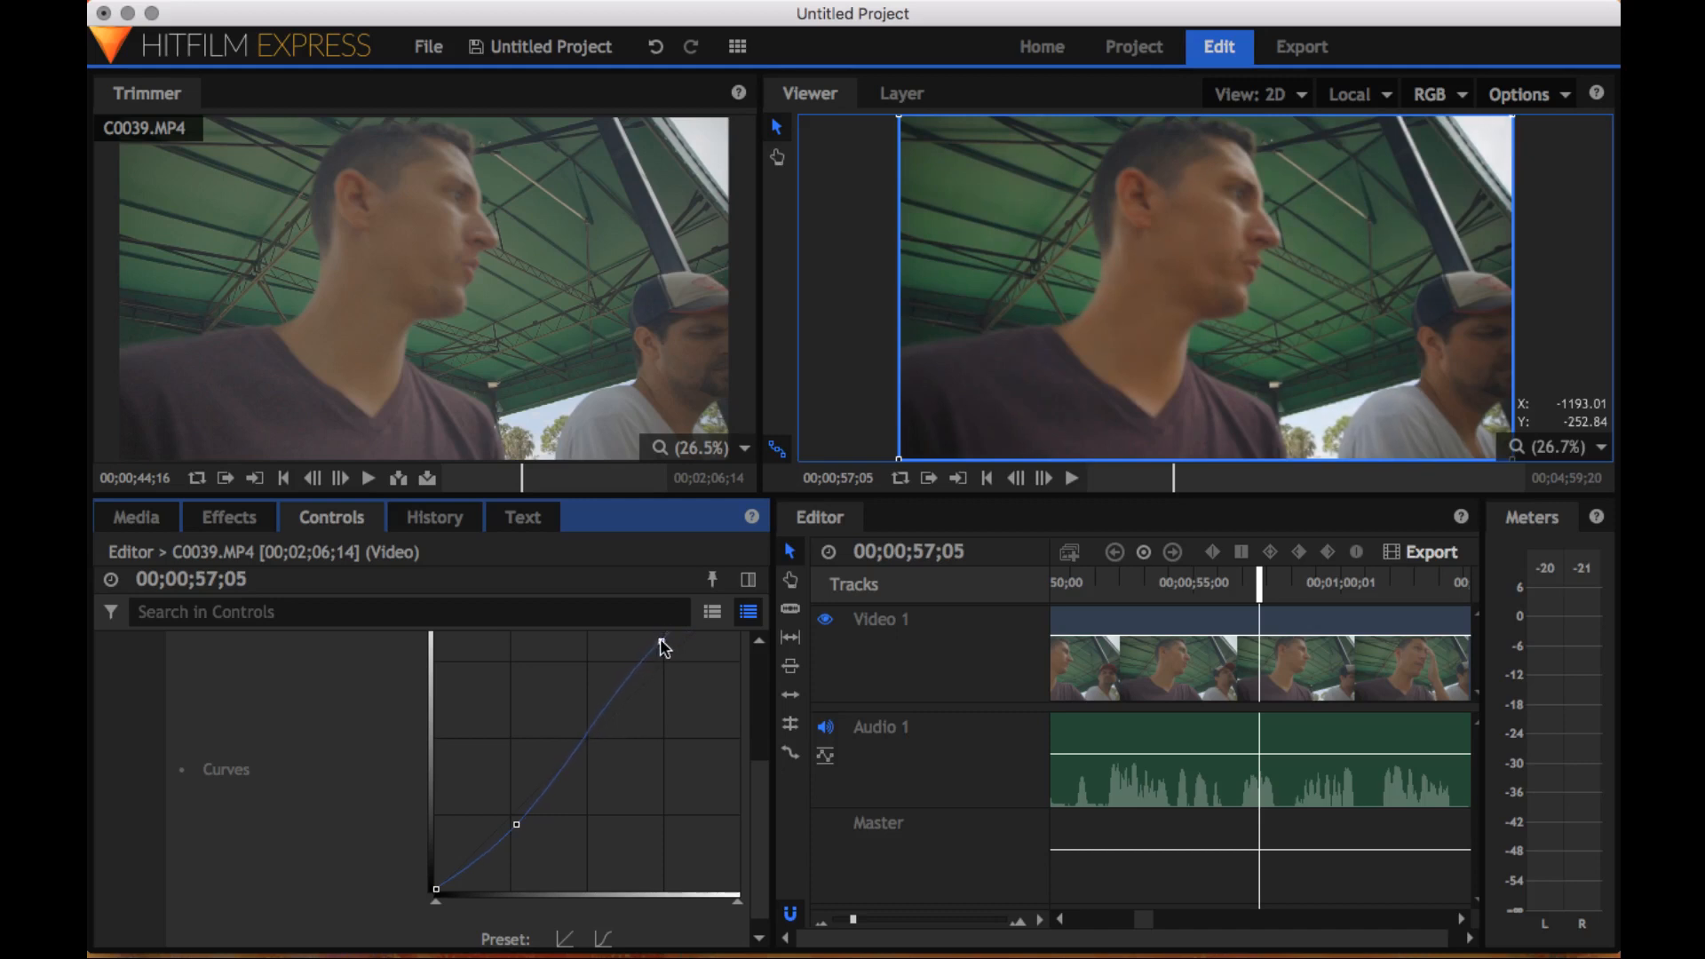
left_click_drag(521, 833, 535, 802)
left_click_drag(662, 641, 646, 651)
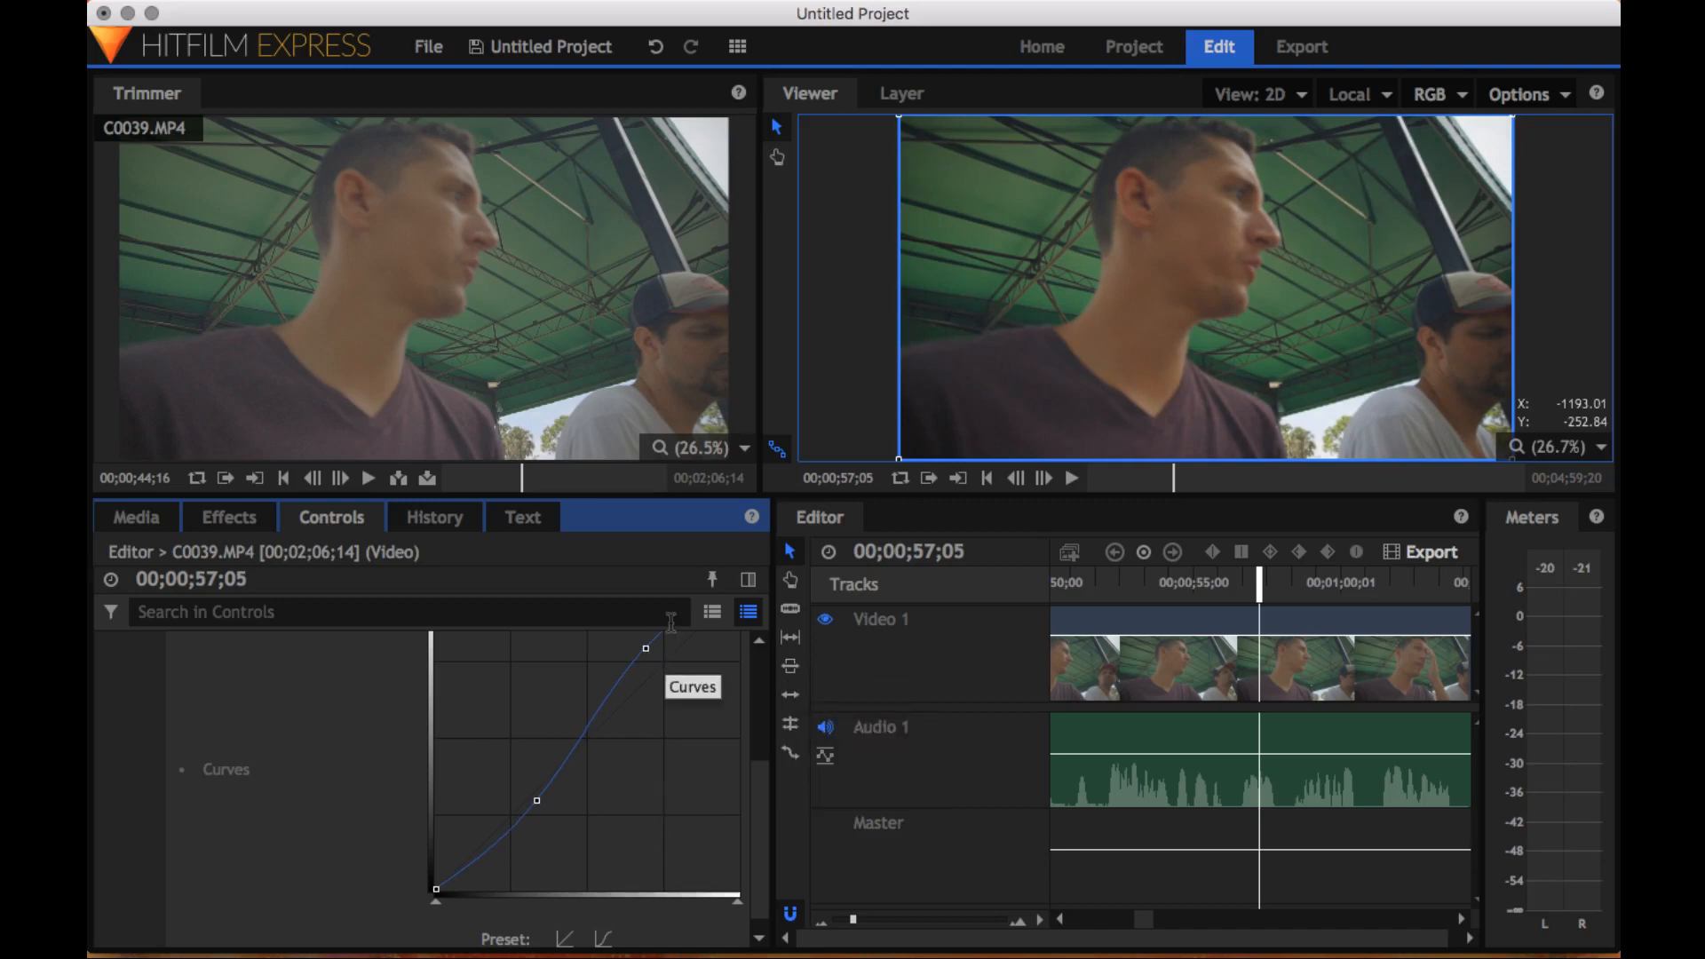
scroll(608, 719, "up", 3)
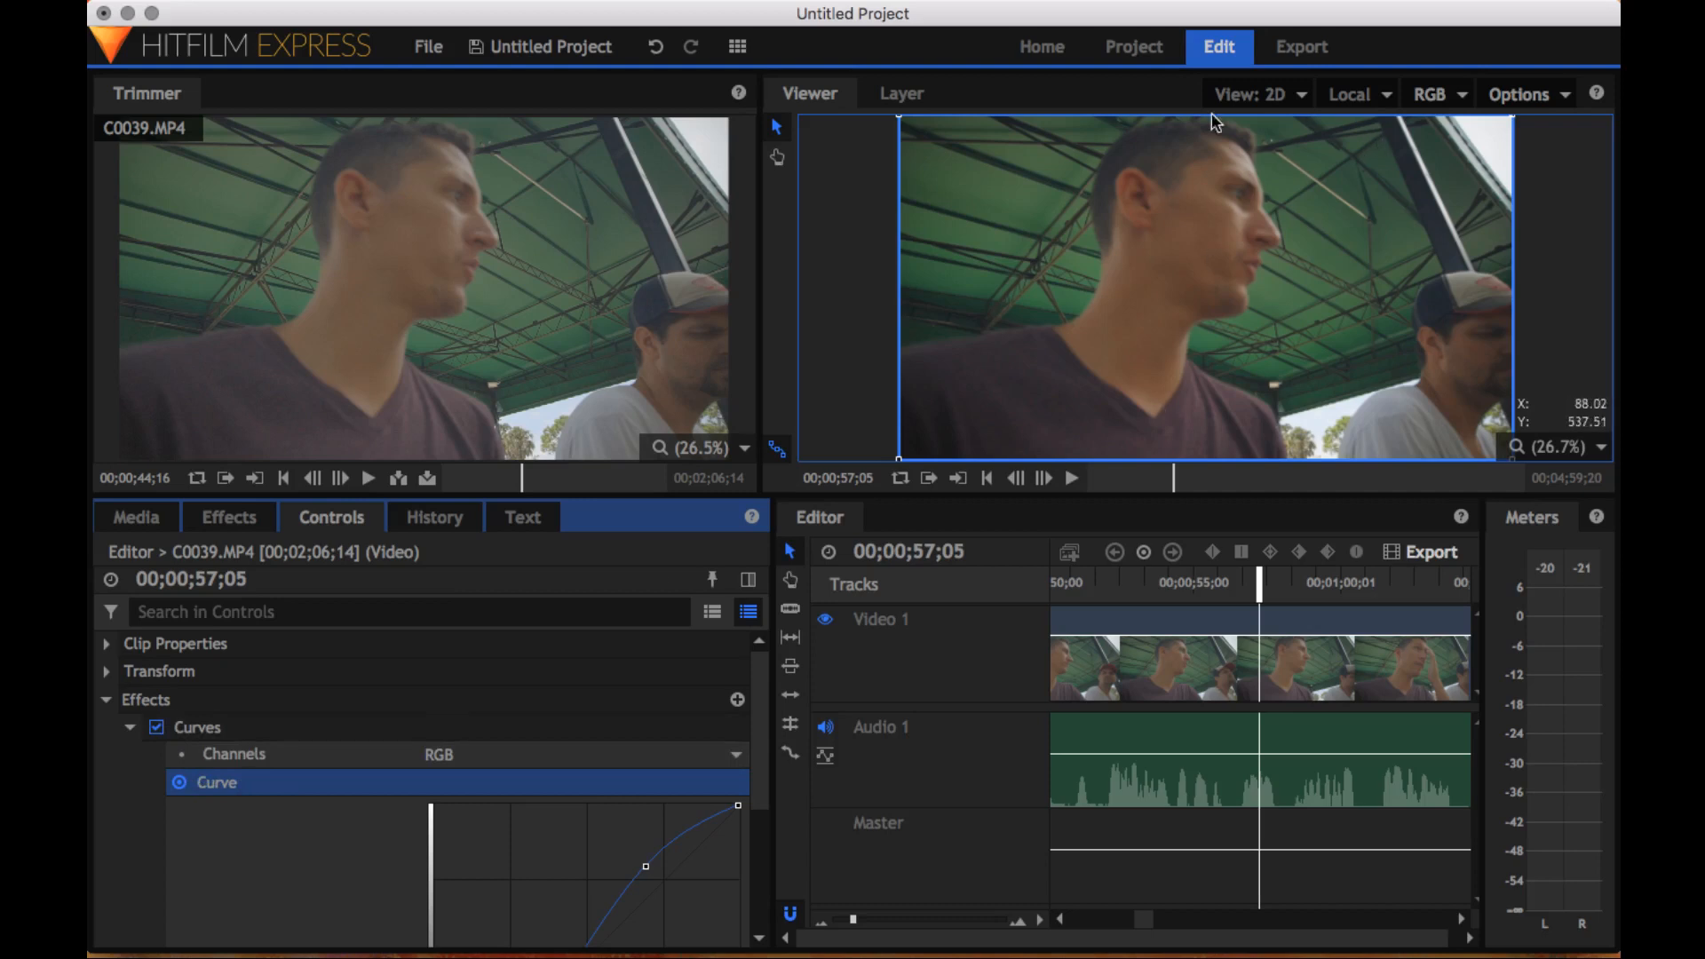
left_click(130, 727)
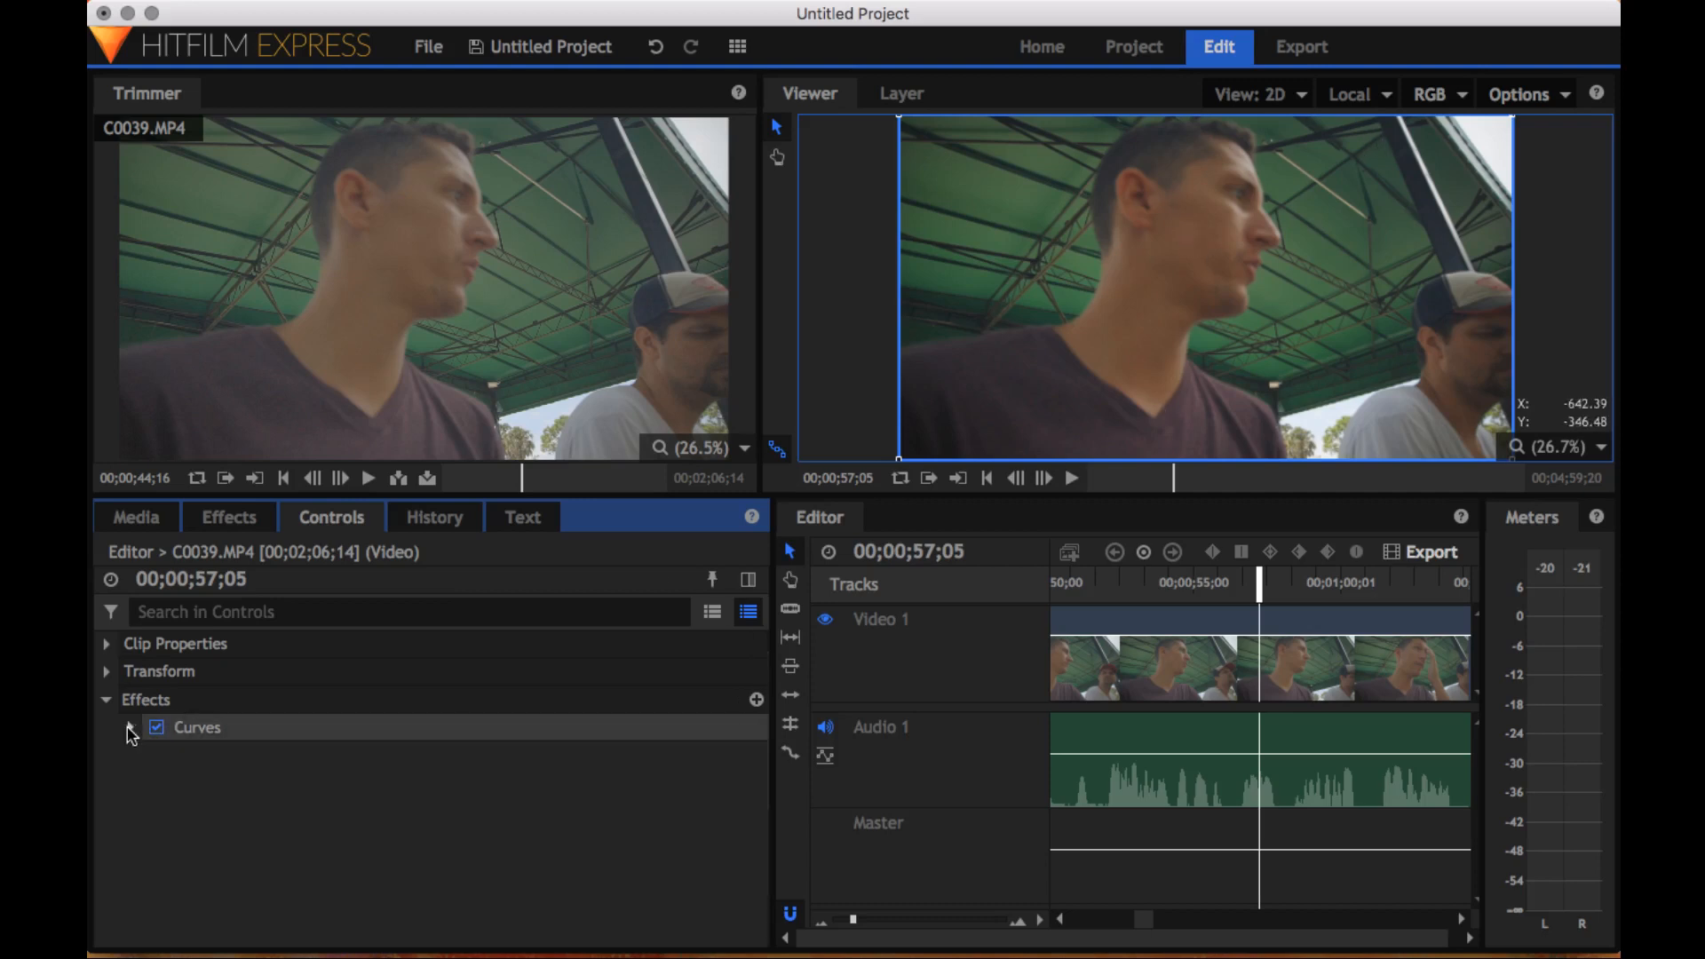
Clear the effects search and apply Brightness & Contrast from Color Correction to the C0039.MP4 clip on Video 1
left_click(227, 519)
left_click(189, 562)
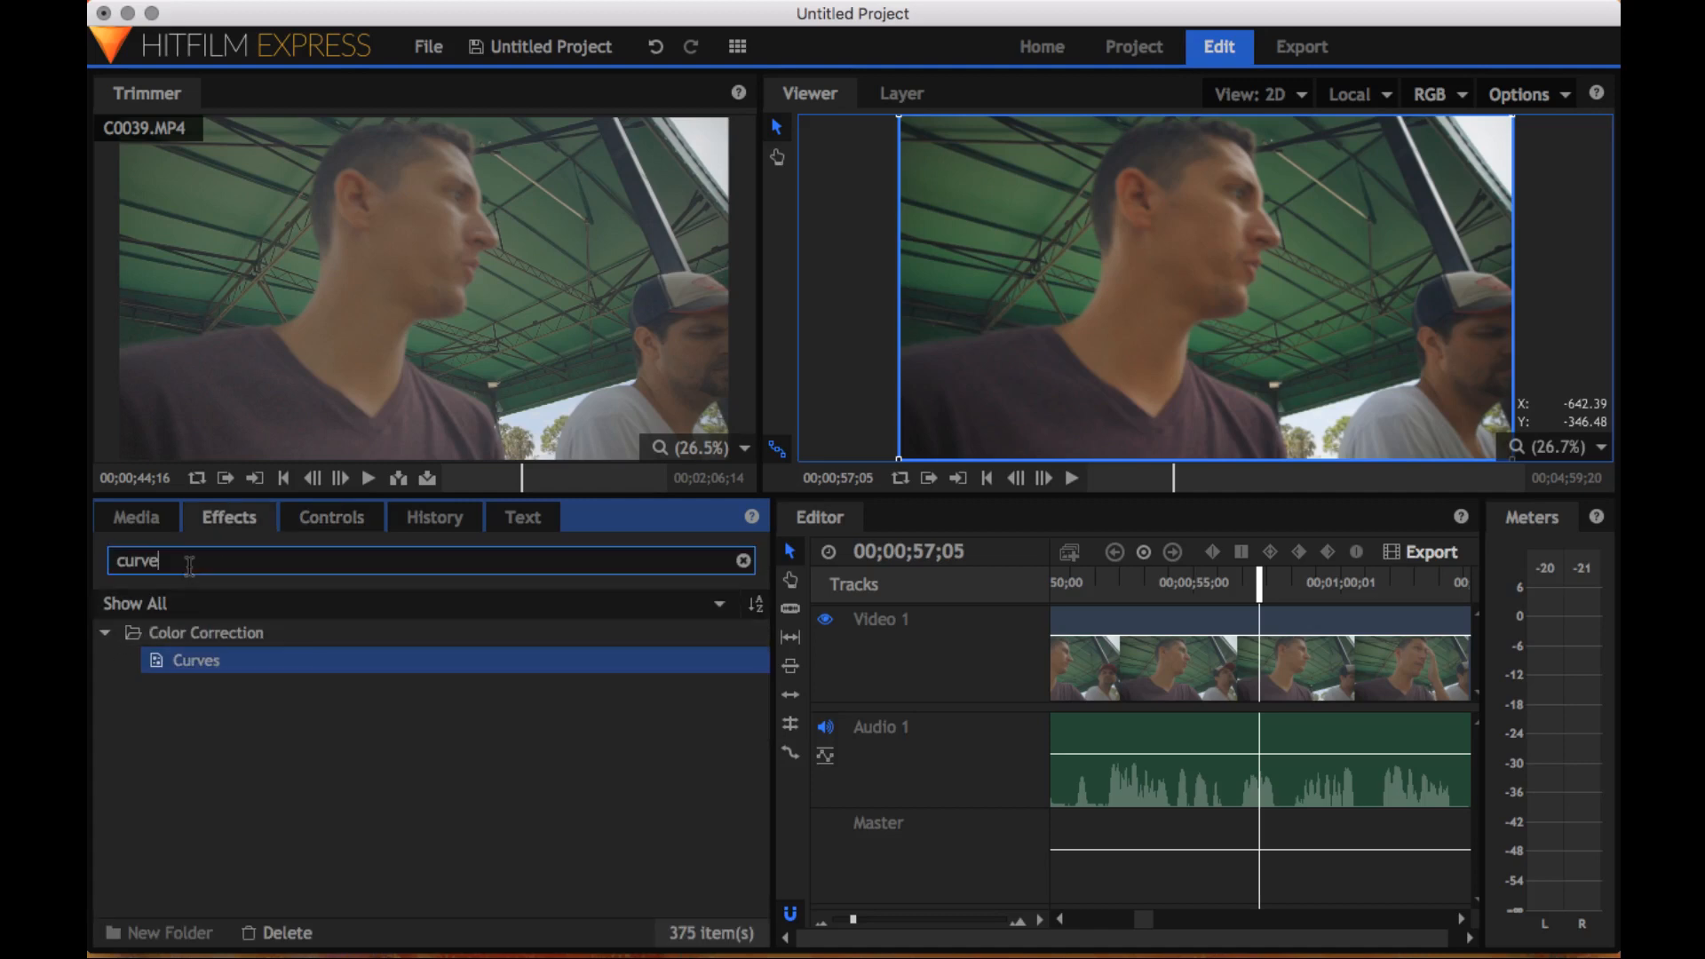
key("BackSpace")
key("BackSpace")
key("BackSpace")
key("BackSpace")
key("BackSpace")
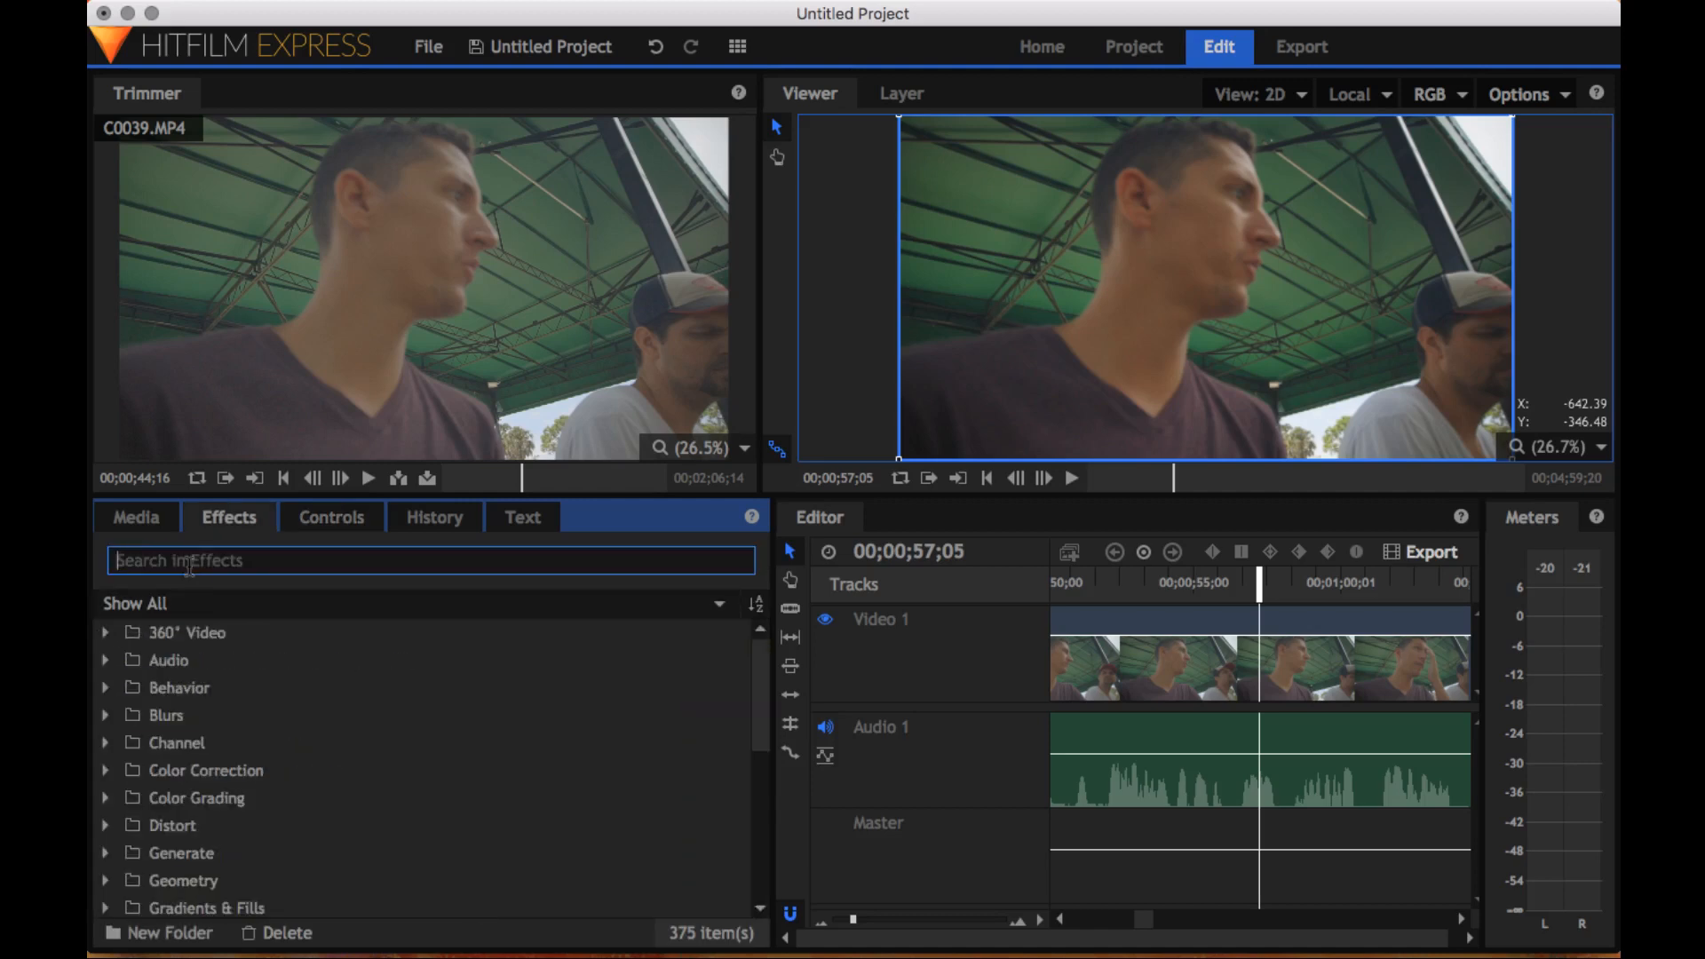
left_click(110, 770)
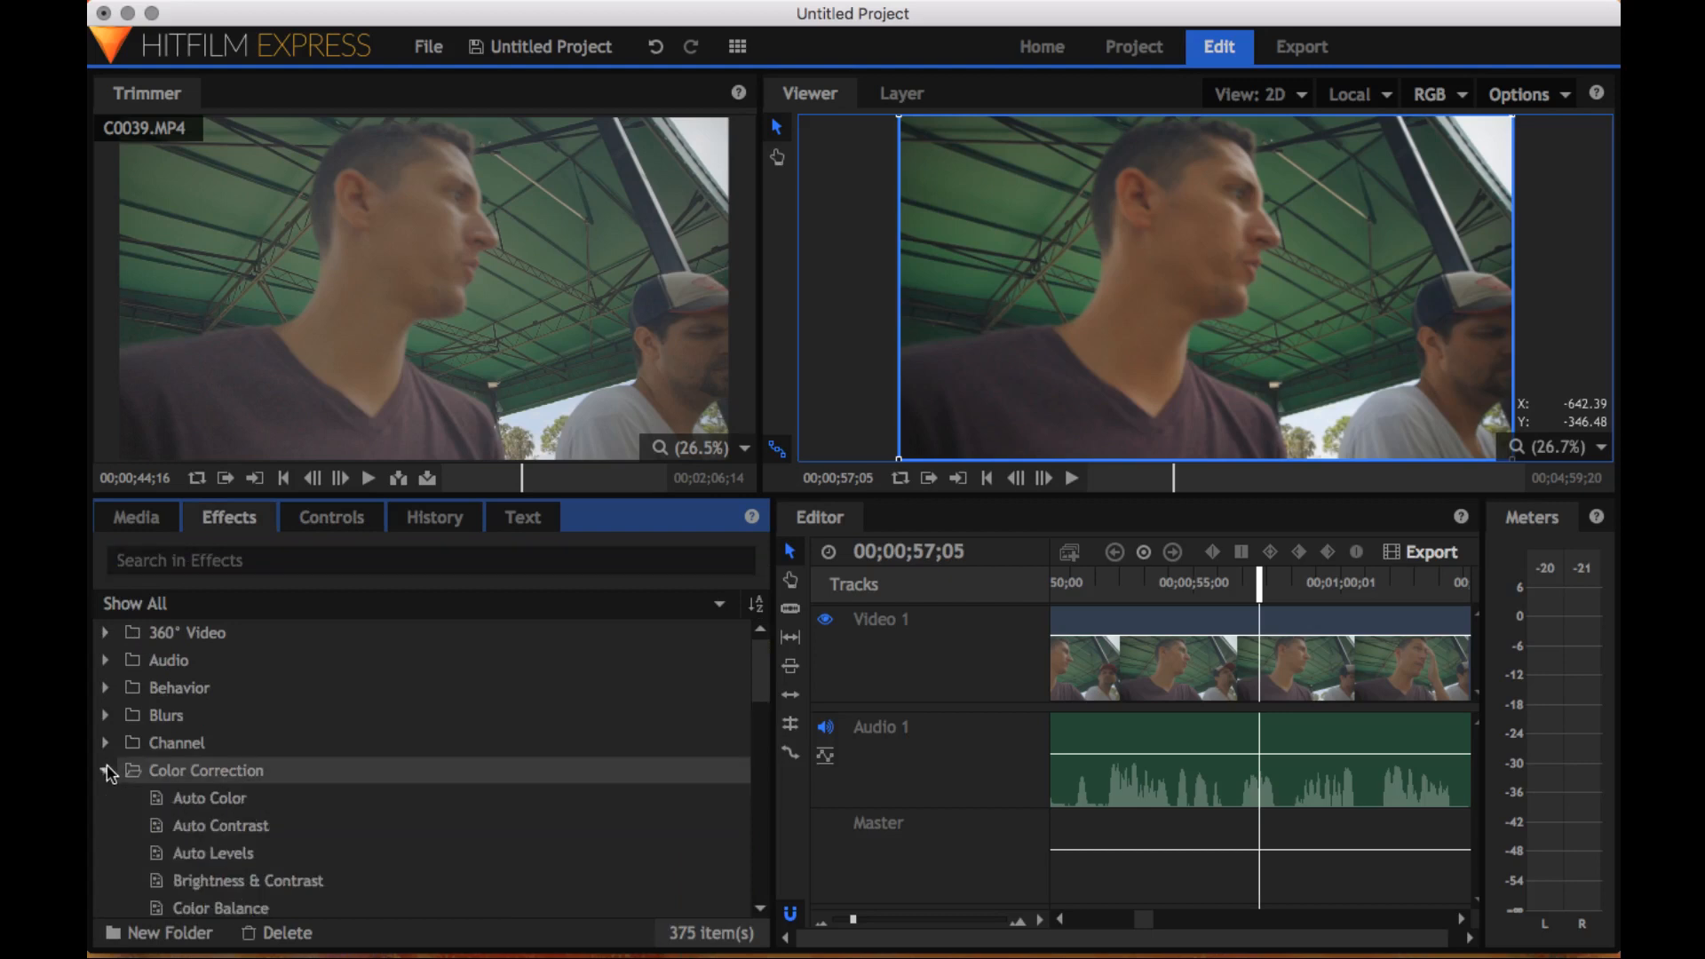
scroll(158, 778, "down", 4)
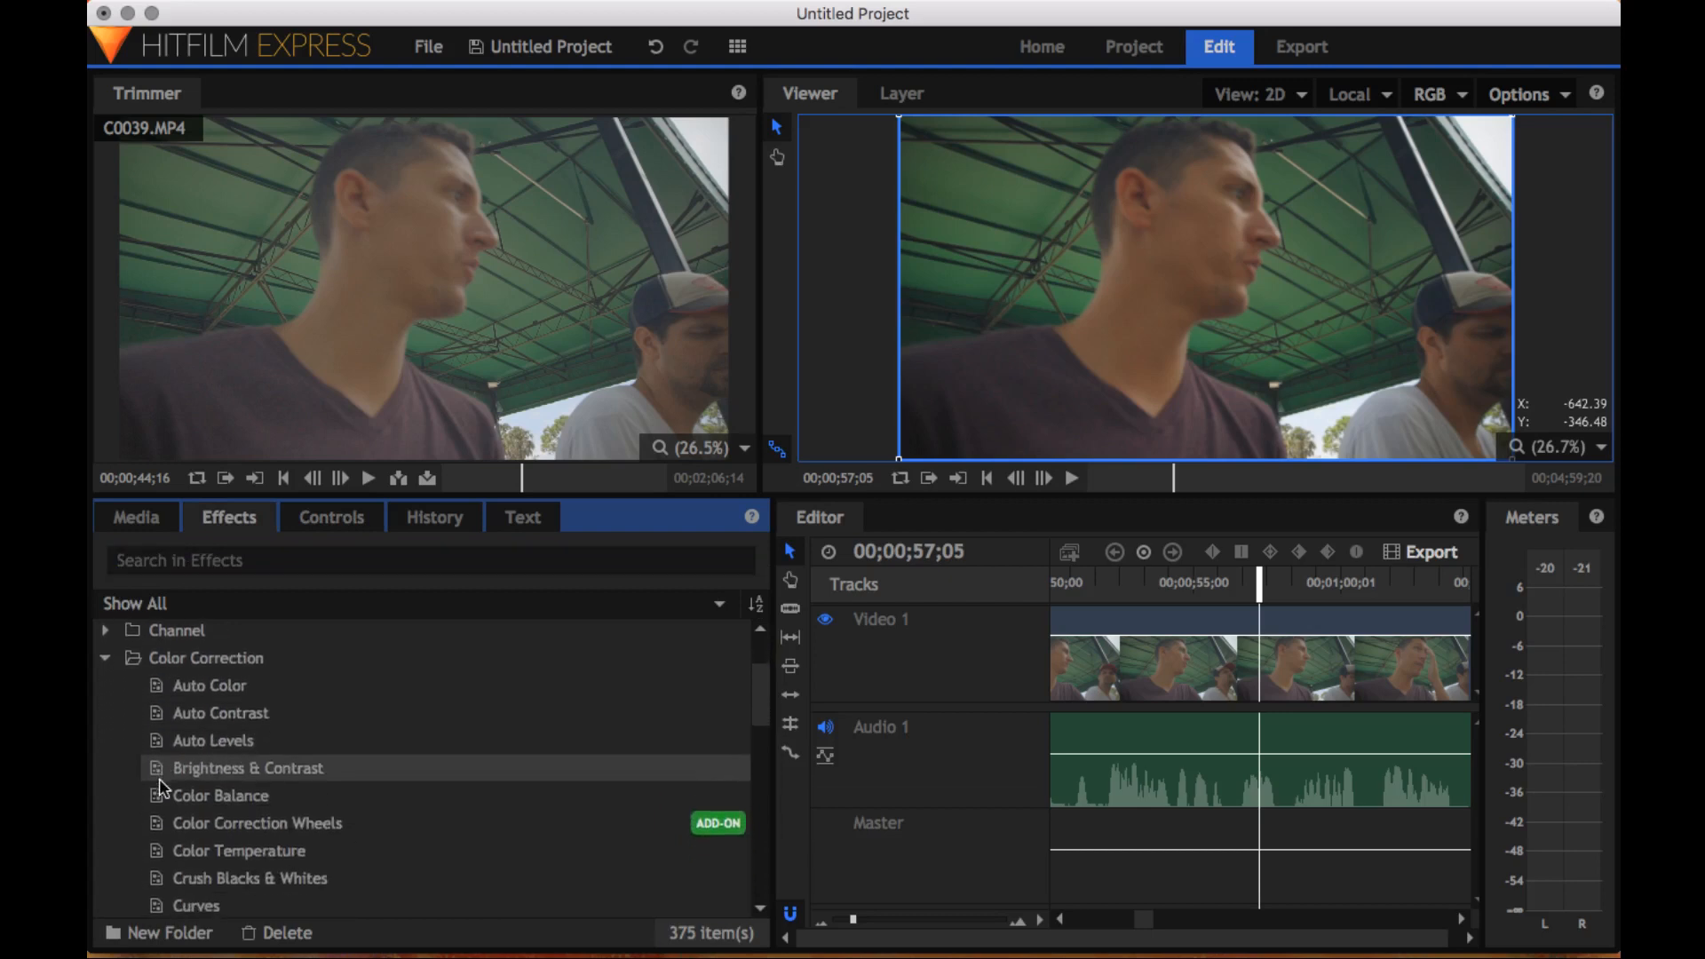
left_click_drag(200, 767, 1314, 612)
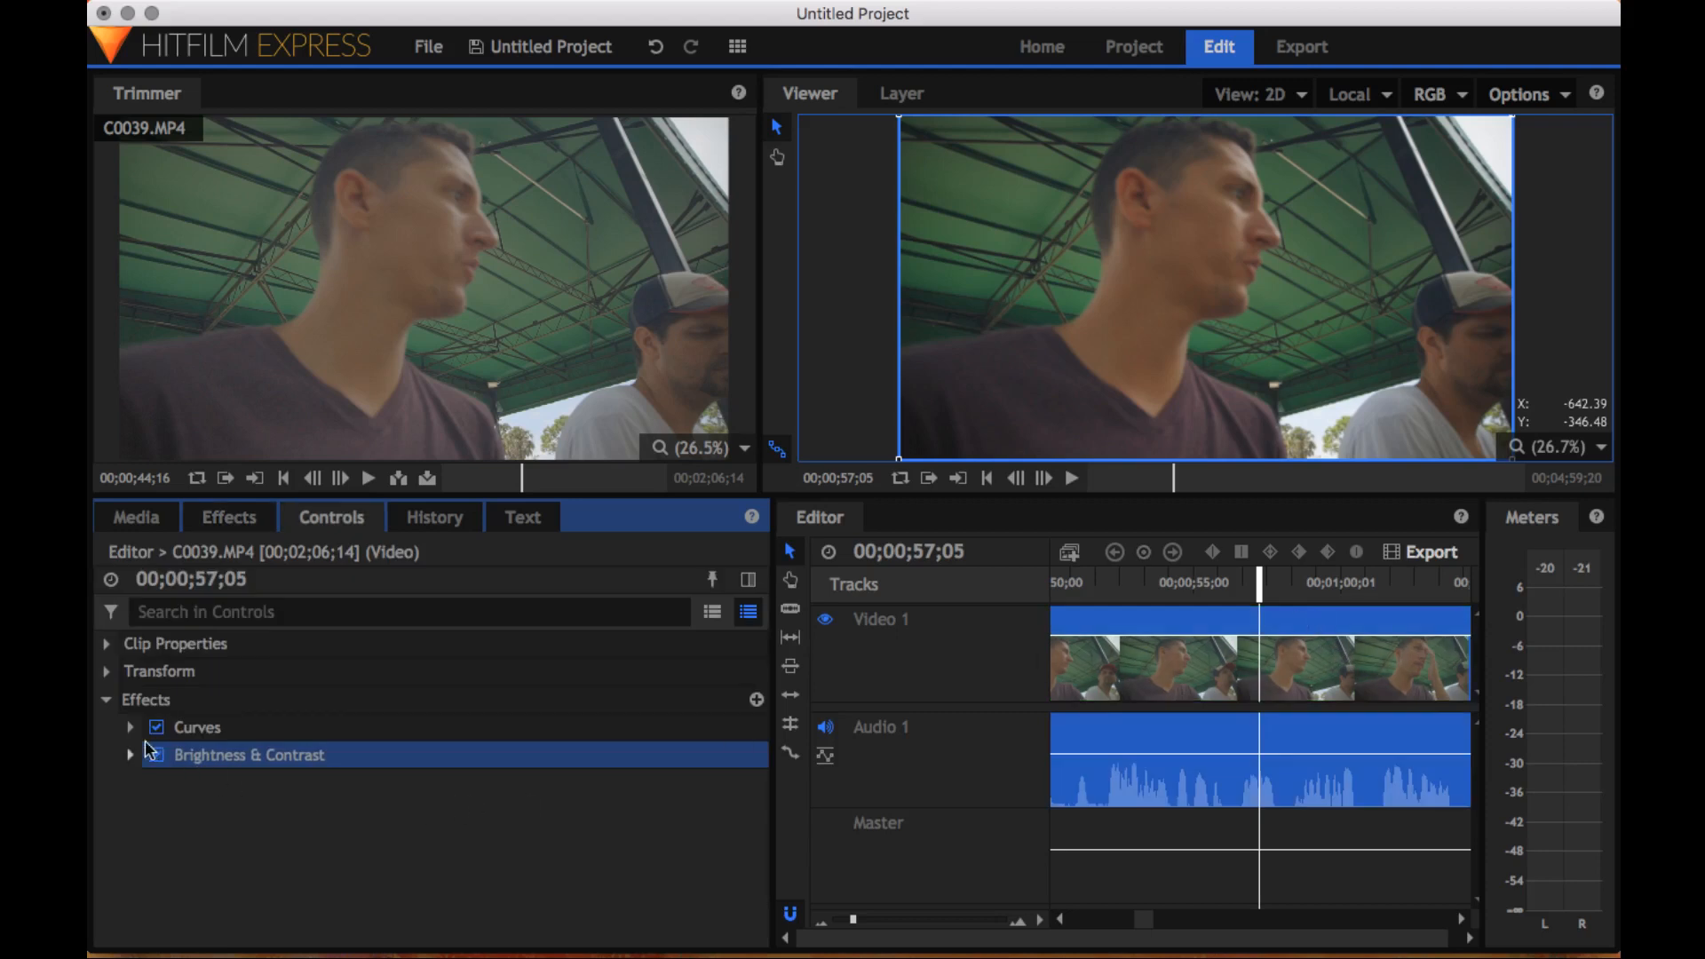
Set Brightness to -2.0 and Contrast to 8.0 in the clip's Brightness & Contrast effect
left_click(131, 756)
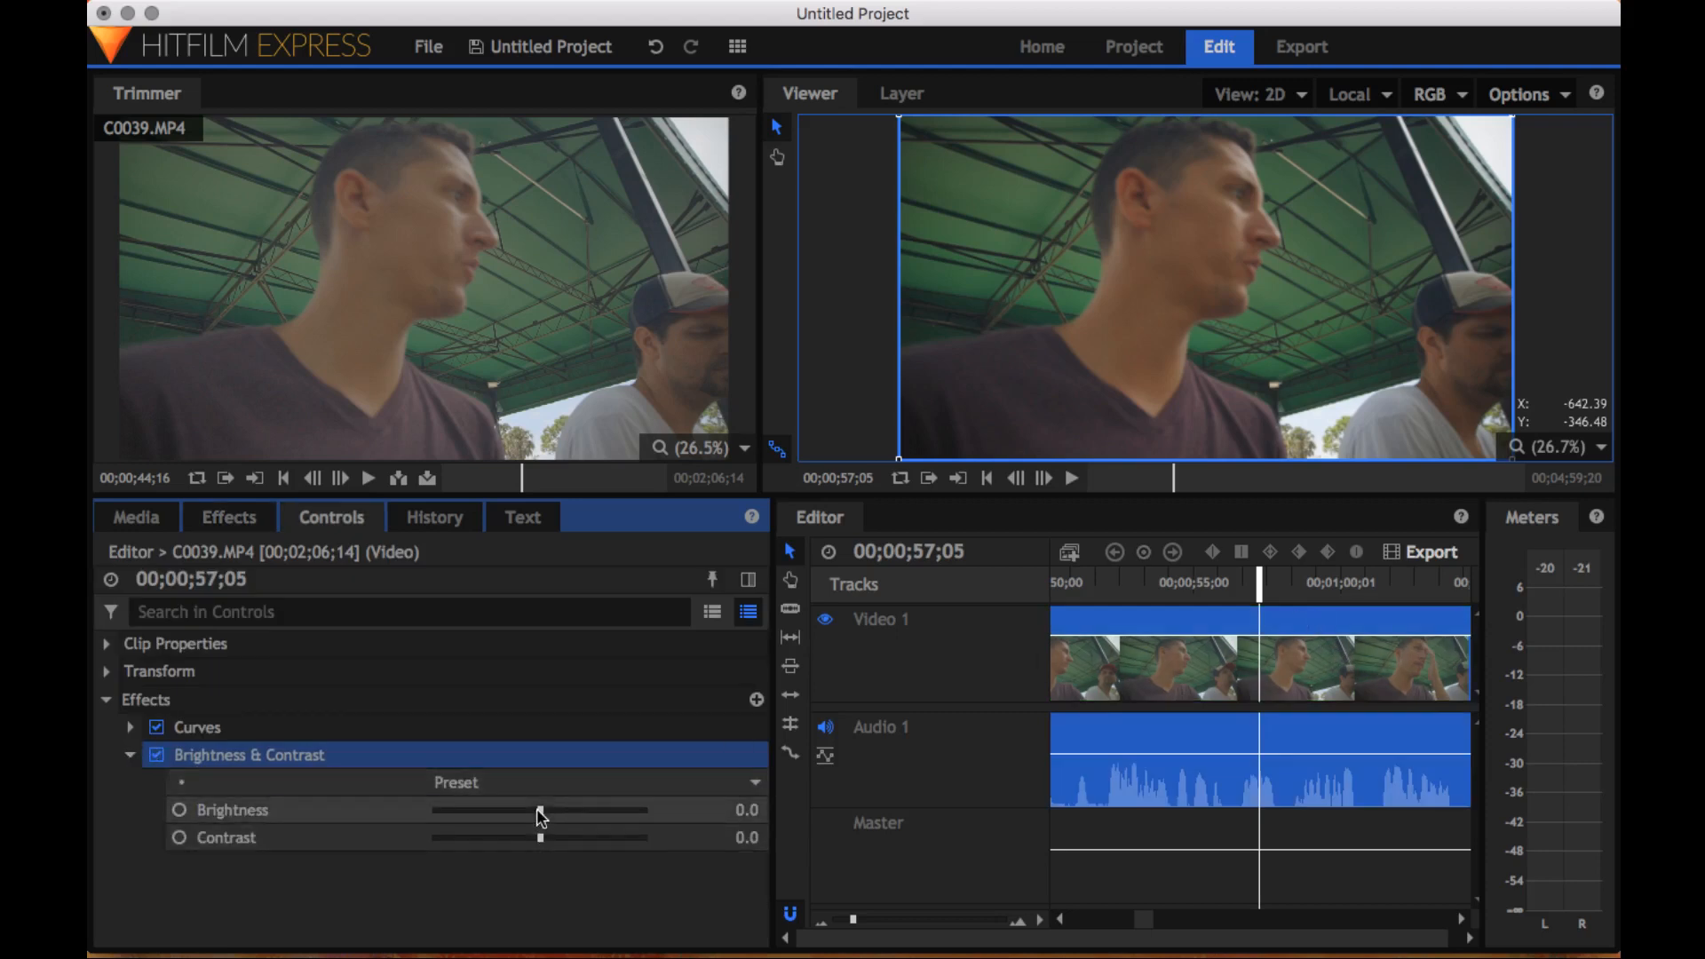
mouse_move(536, 808)
left_mouse_down()
mouse_move(559, 808)
mouse_move(535, 812)
left_mouse_up()
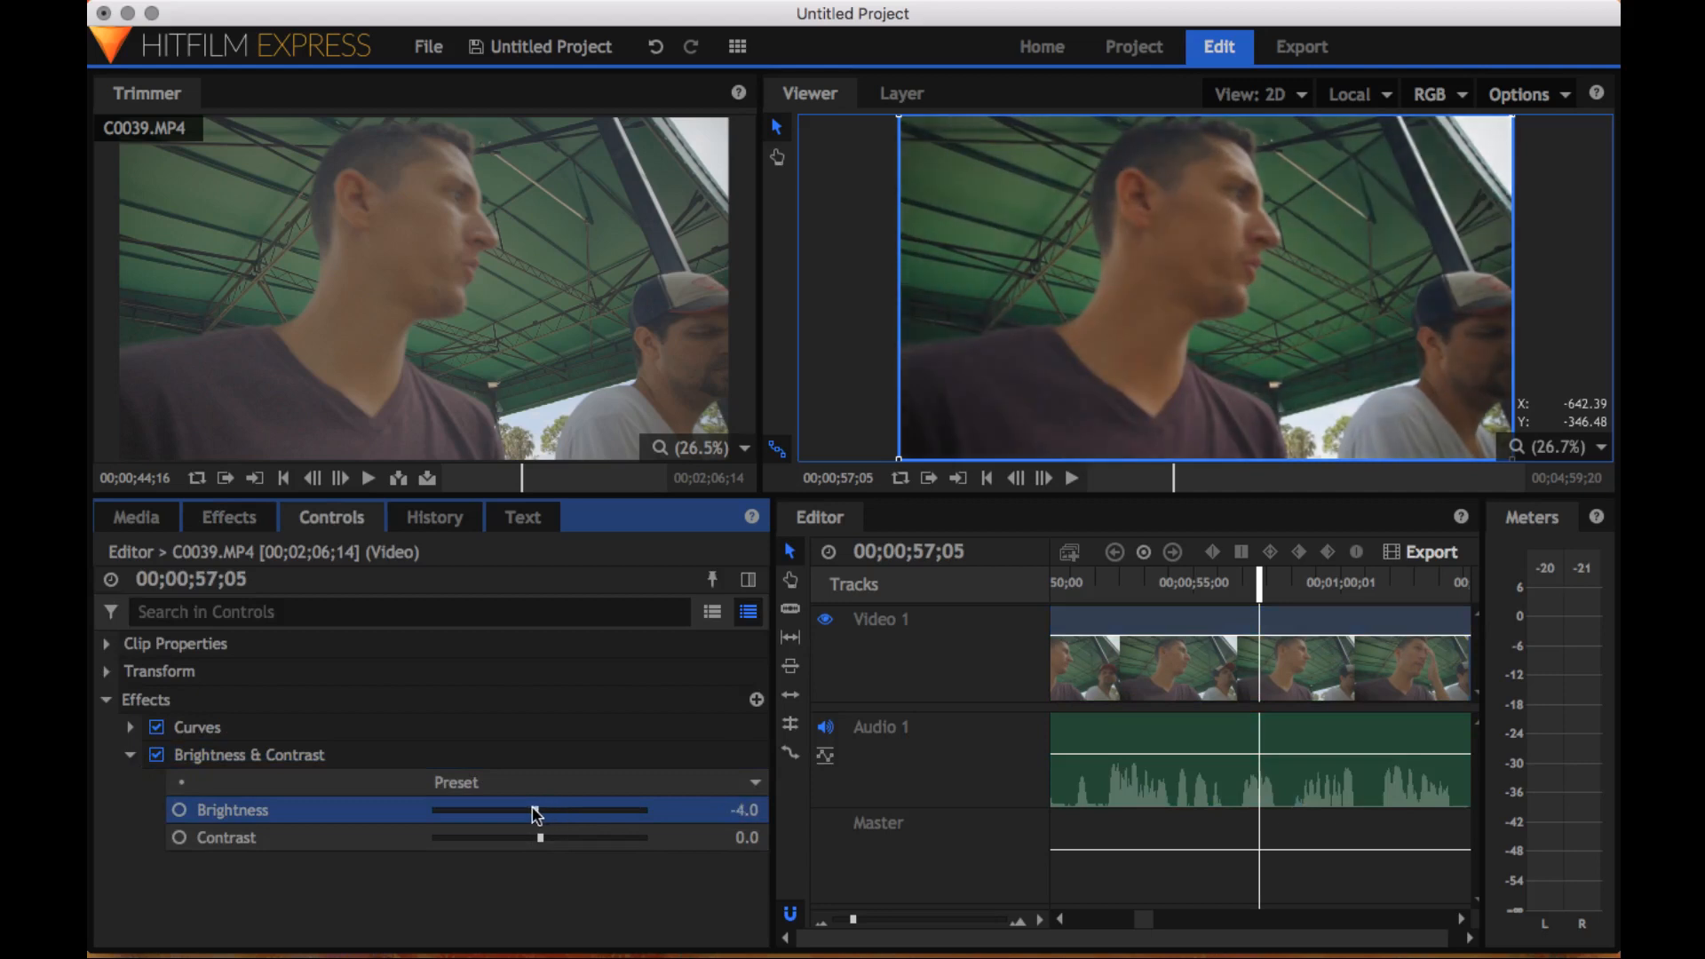
left_click_drag(536, 813, 538, 813)
left_click_drag(540, 838, 547, 840)
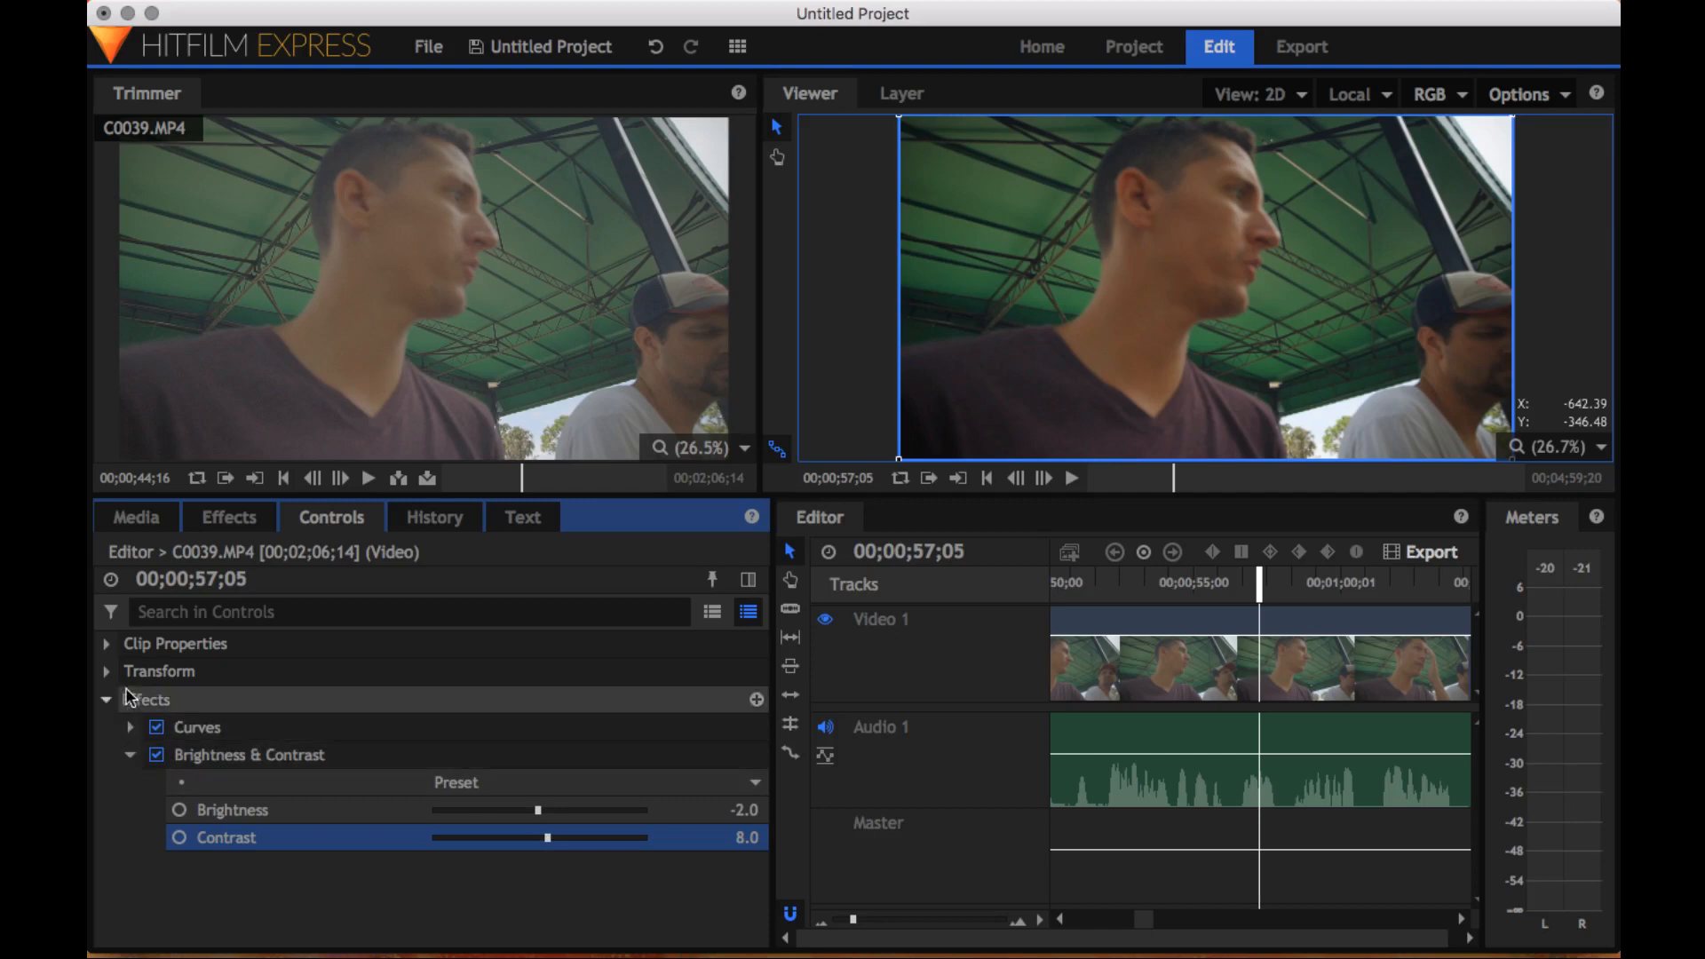
Apply the Color Balance effect to the C0039.MP4 clip on Video 1 and expand its settings
left_click(220, 529)
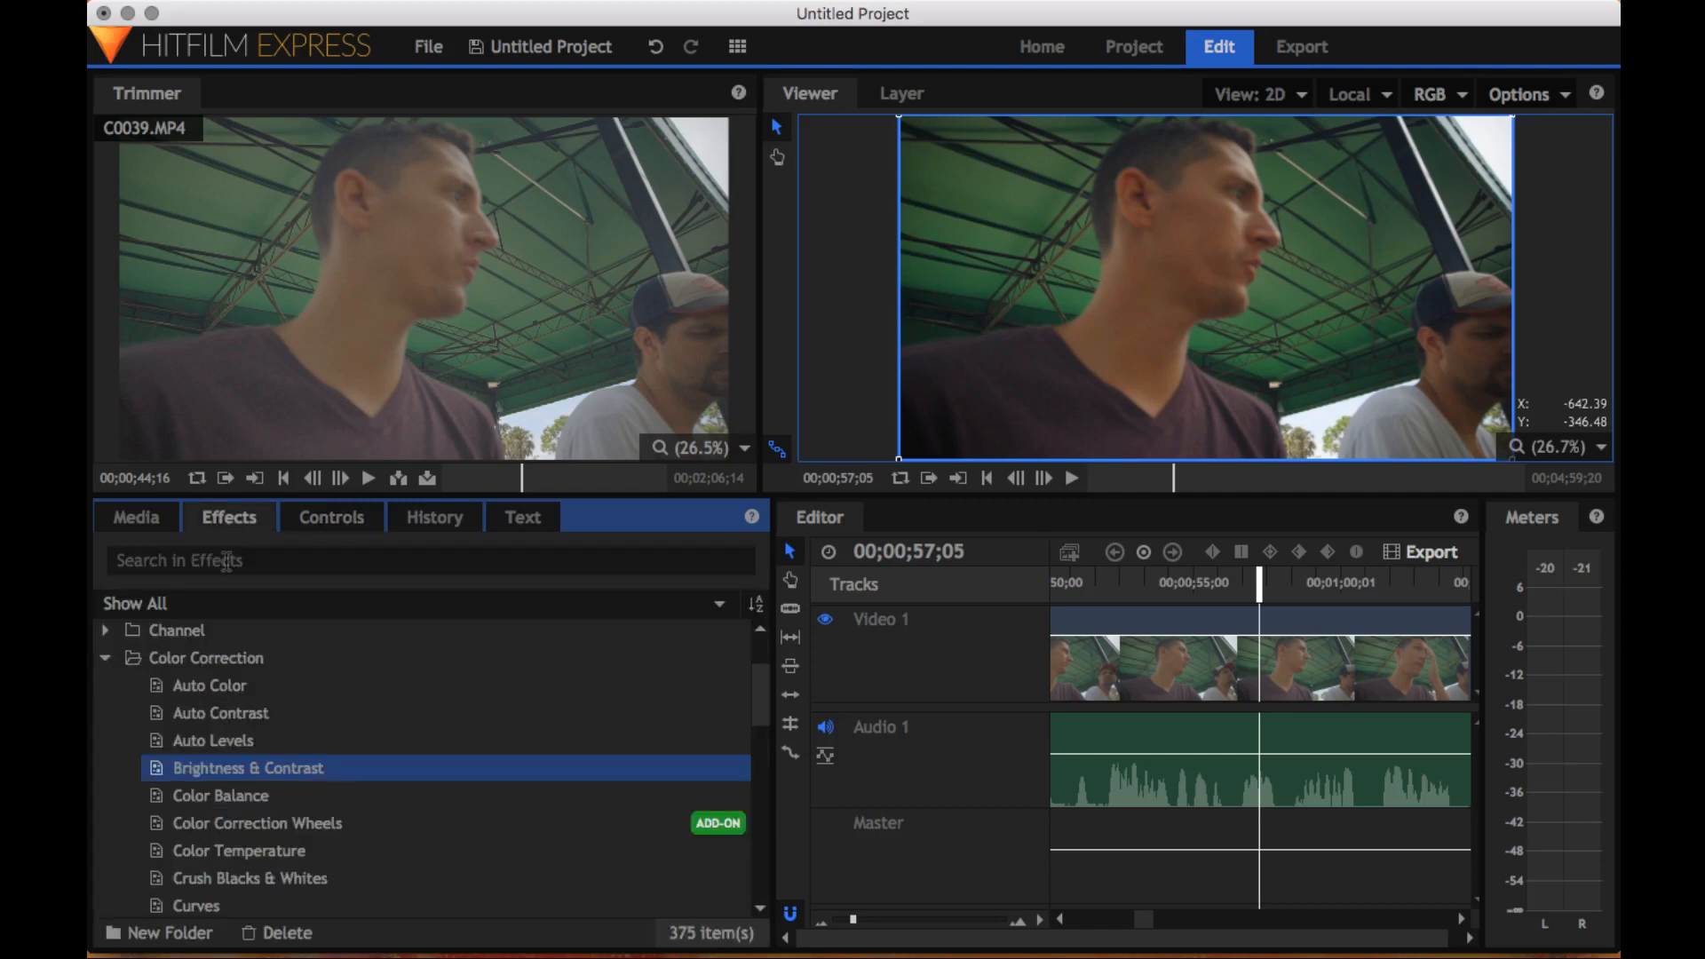
left_click_drag(233, 802, 1215, 613)
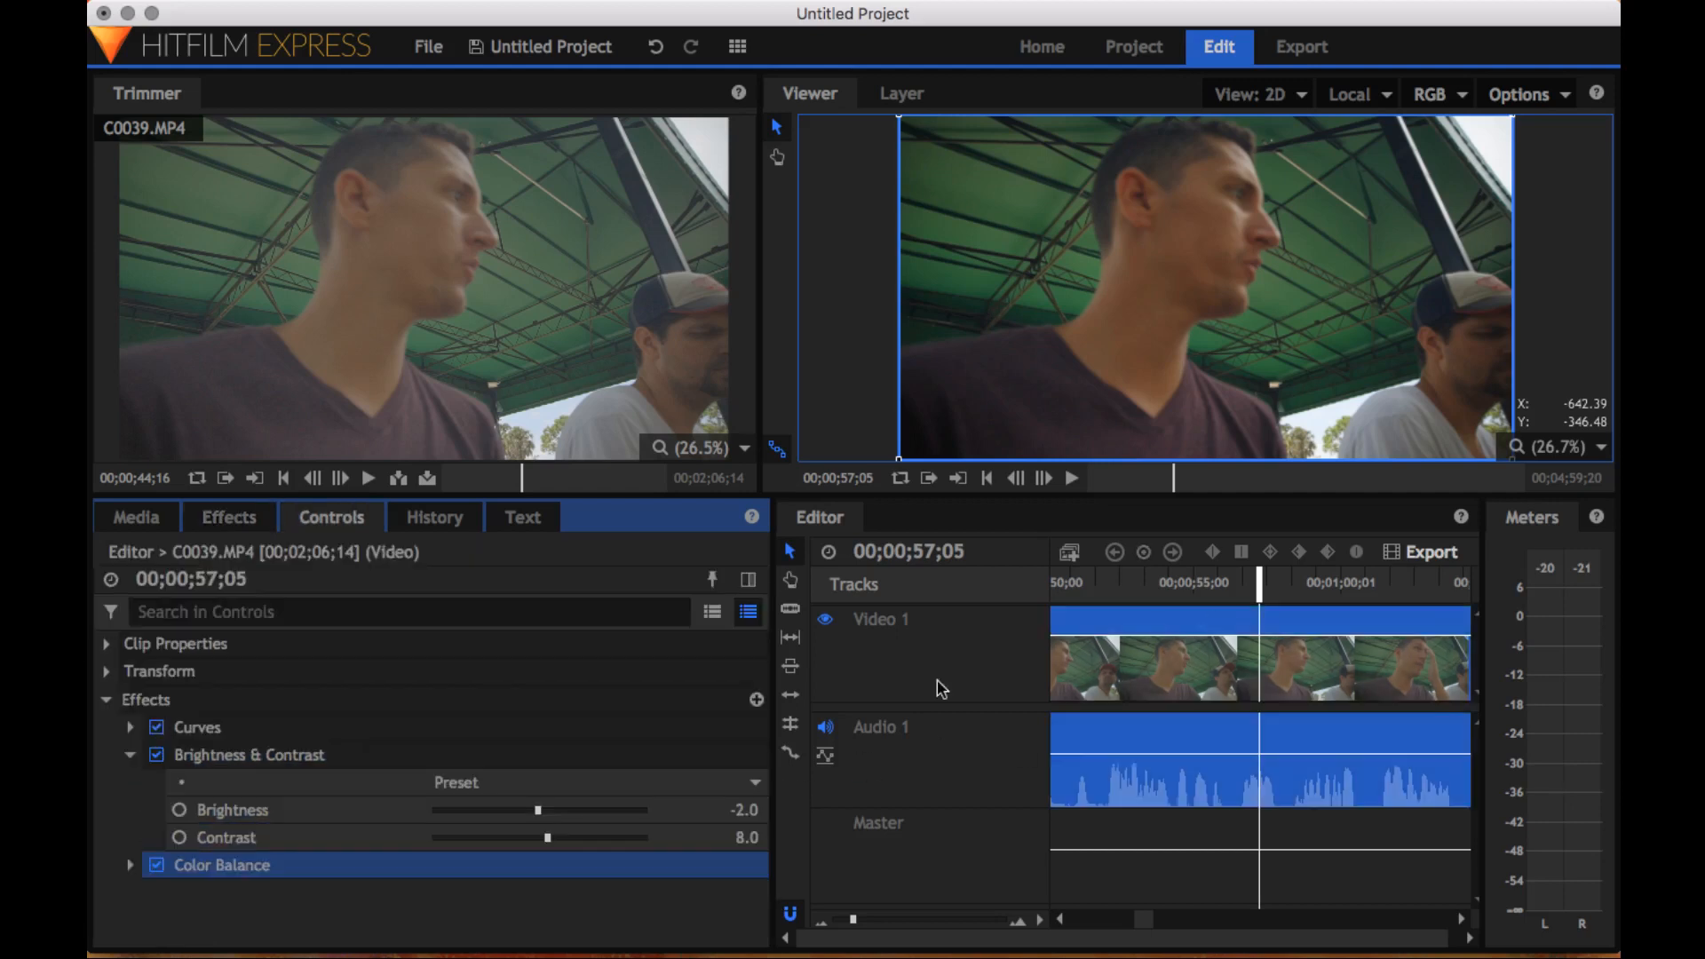
left_click(131, 866)
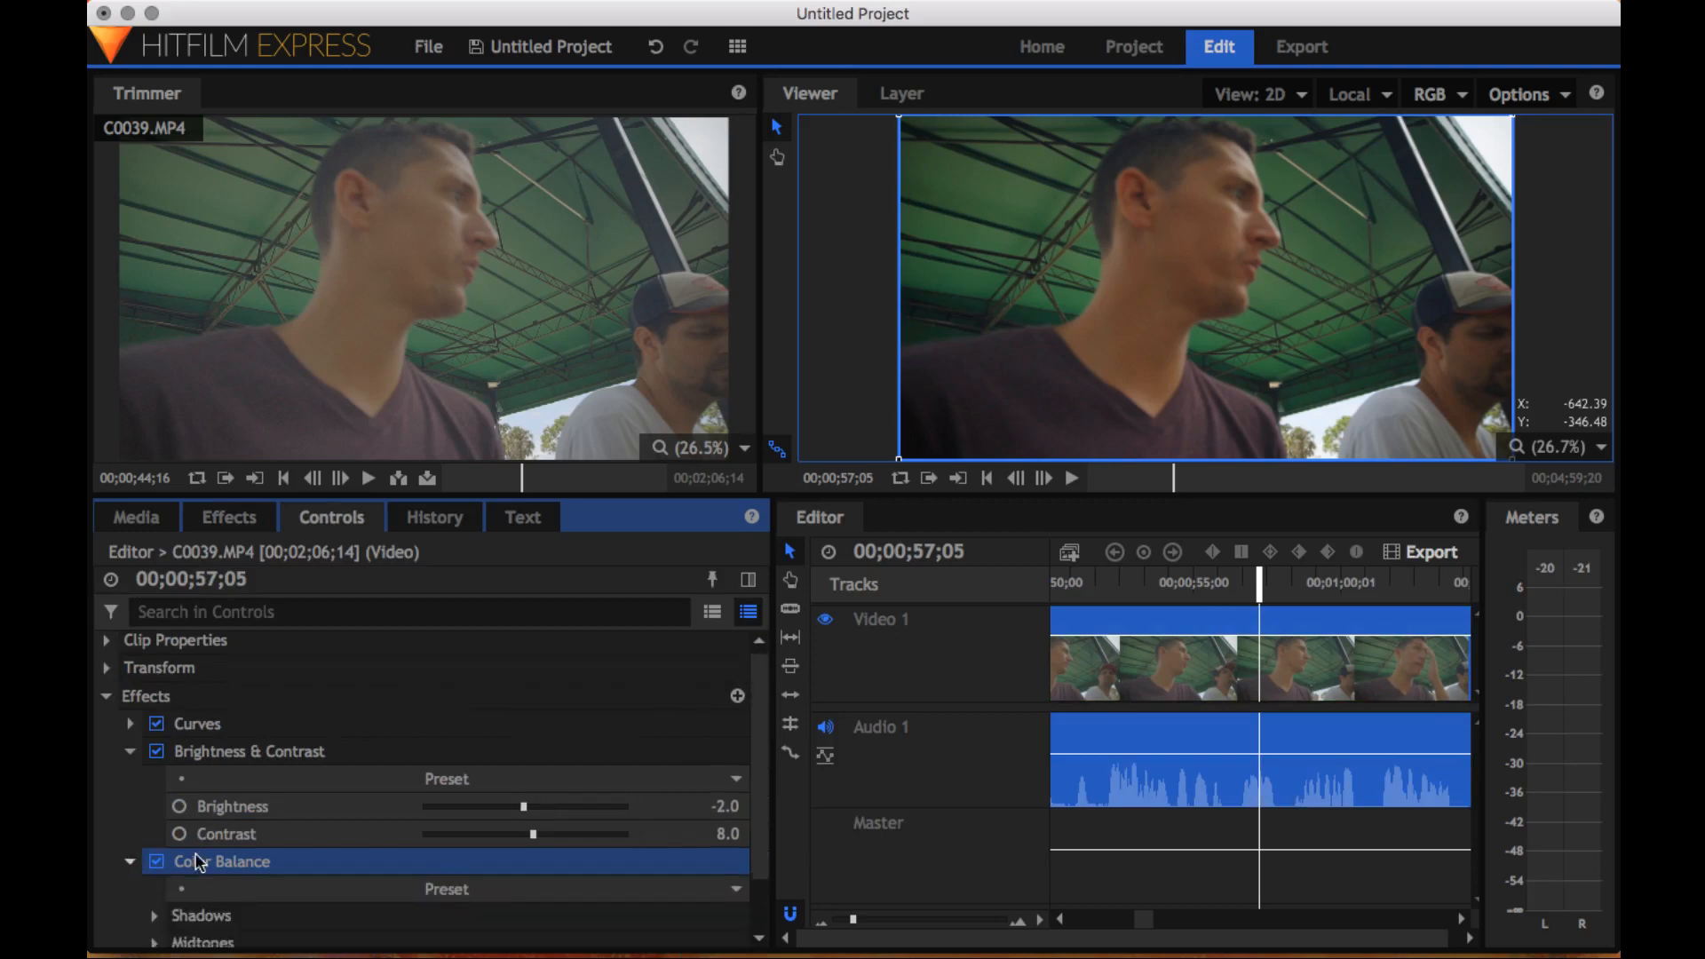
scroll(197, 858, "down", 2)
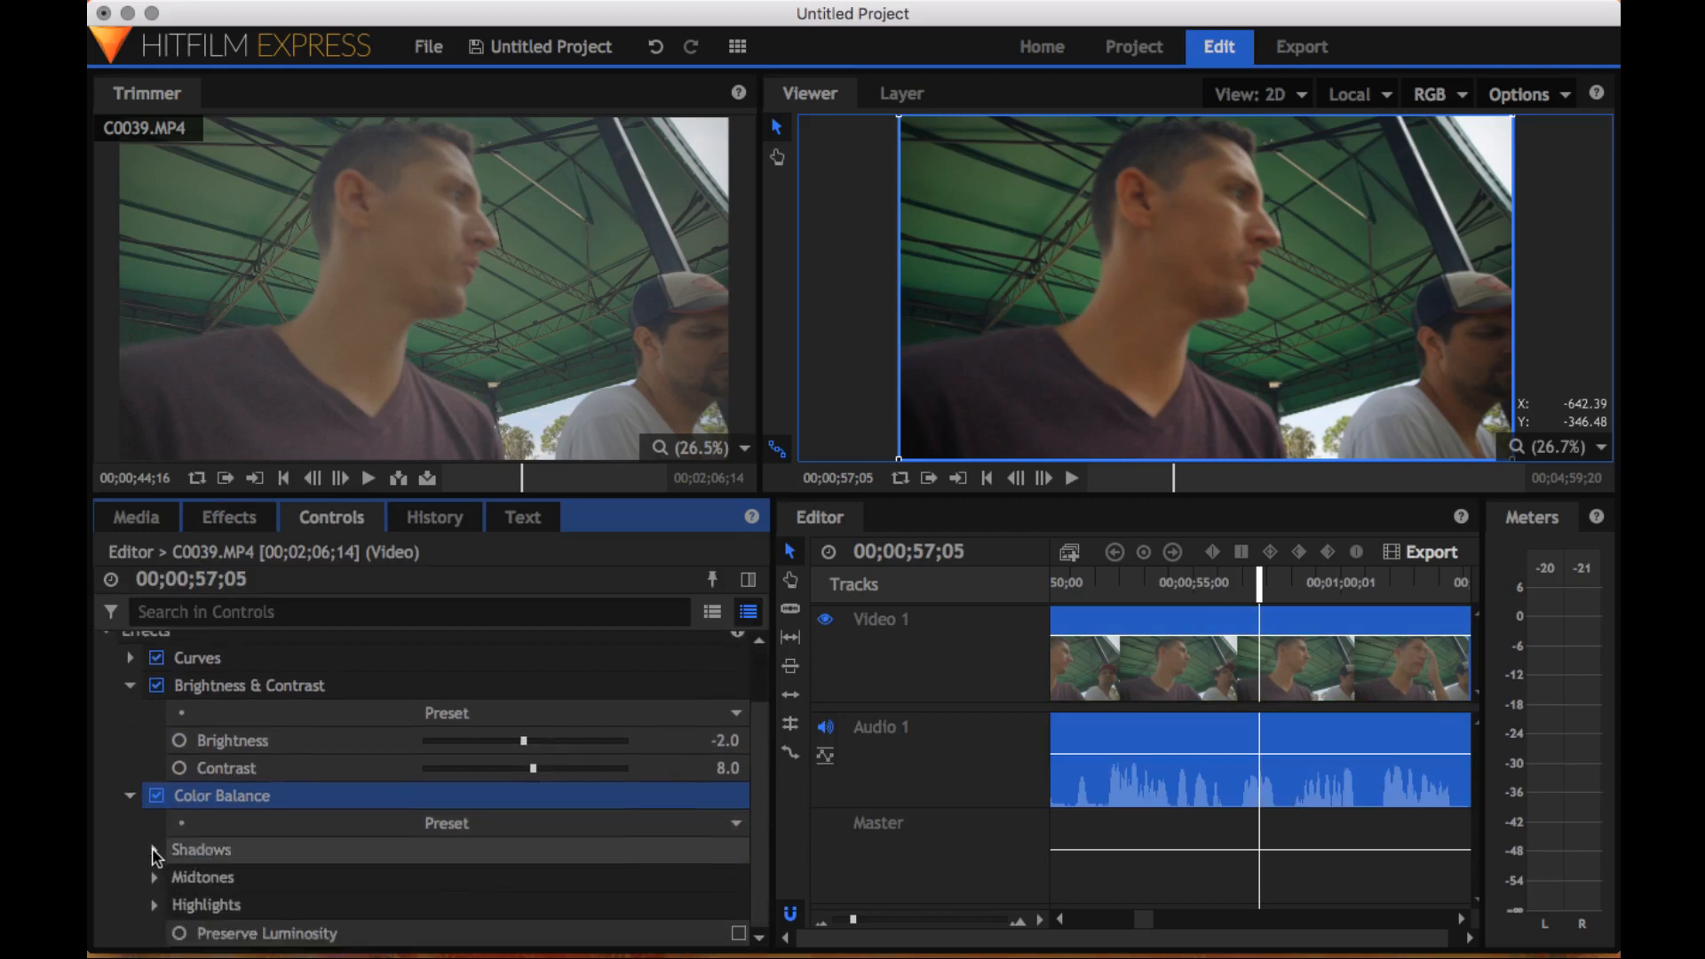
Try the Cool preset in the Color Balance effect and undo it
left_click(737, 823)
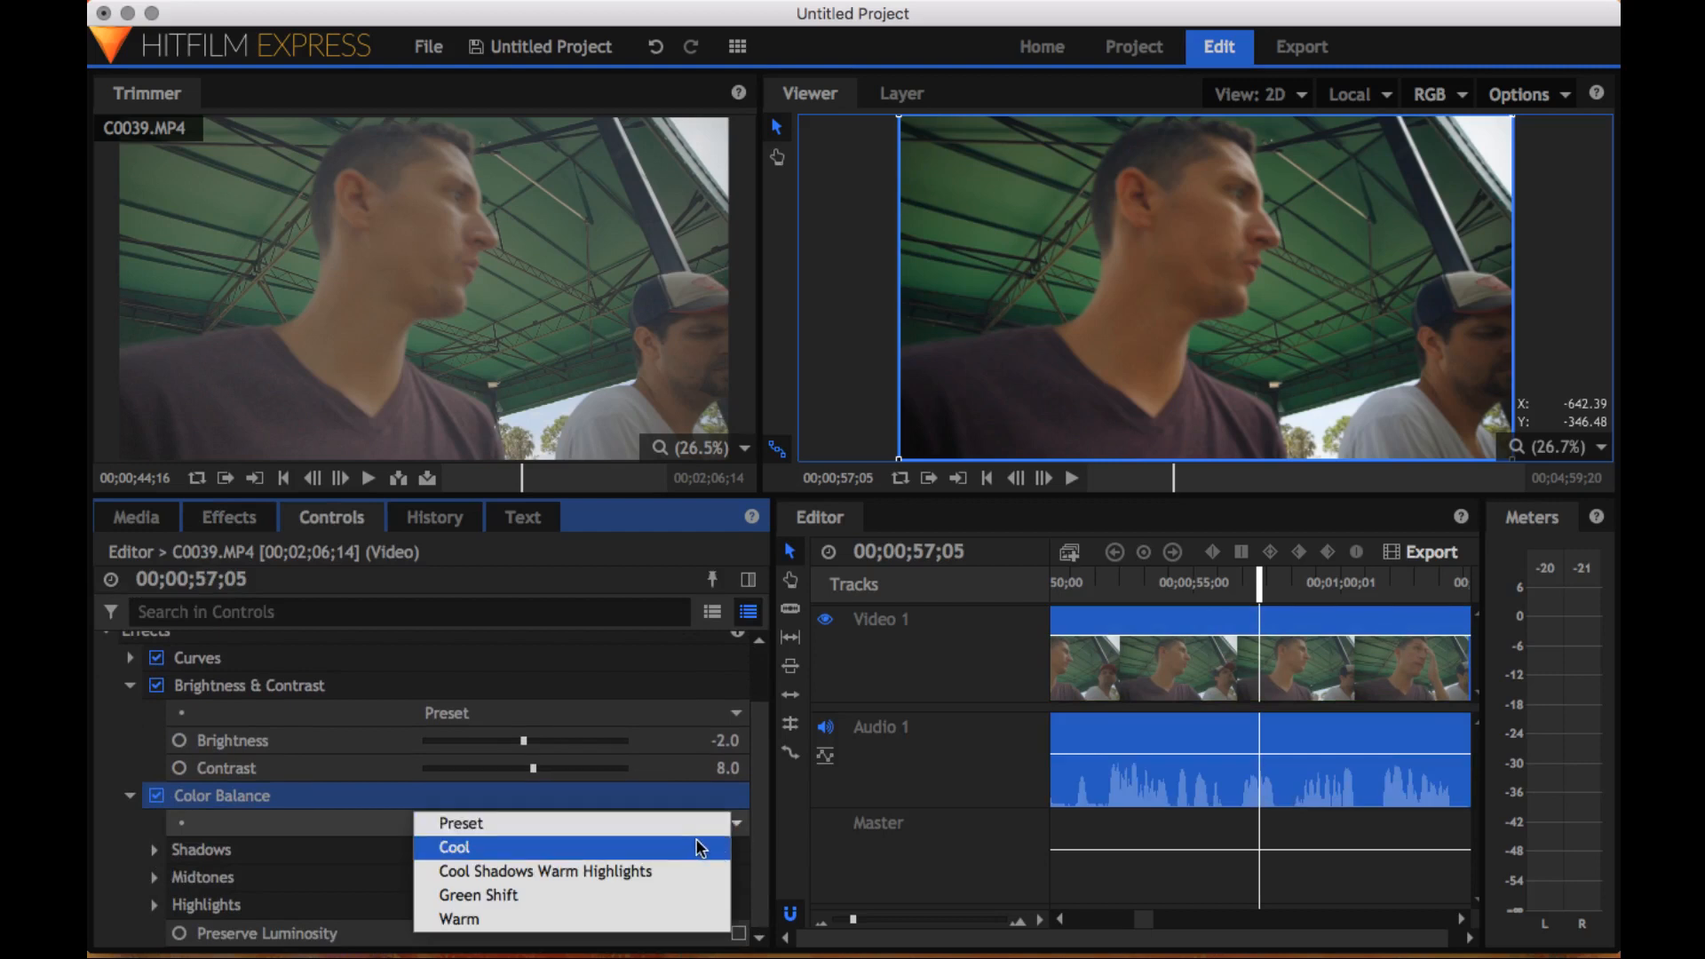
left_click(654, 849)
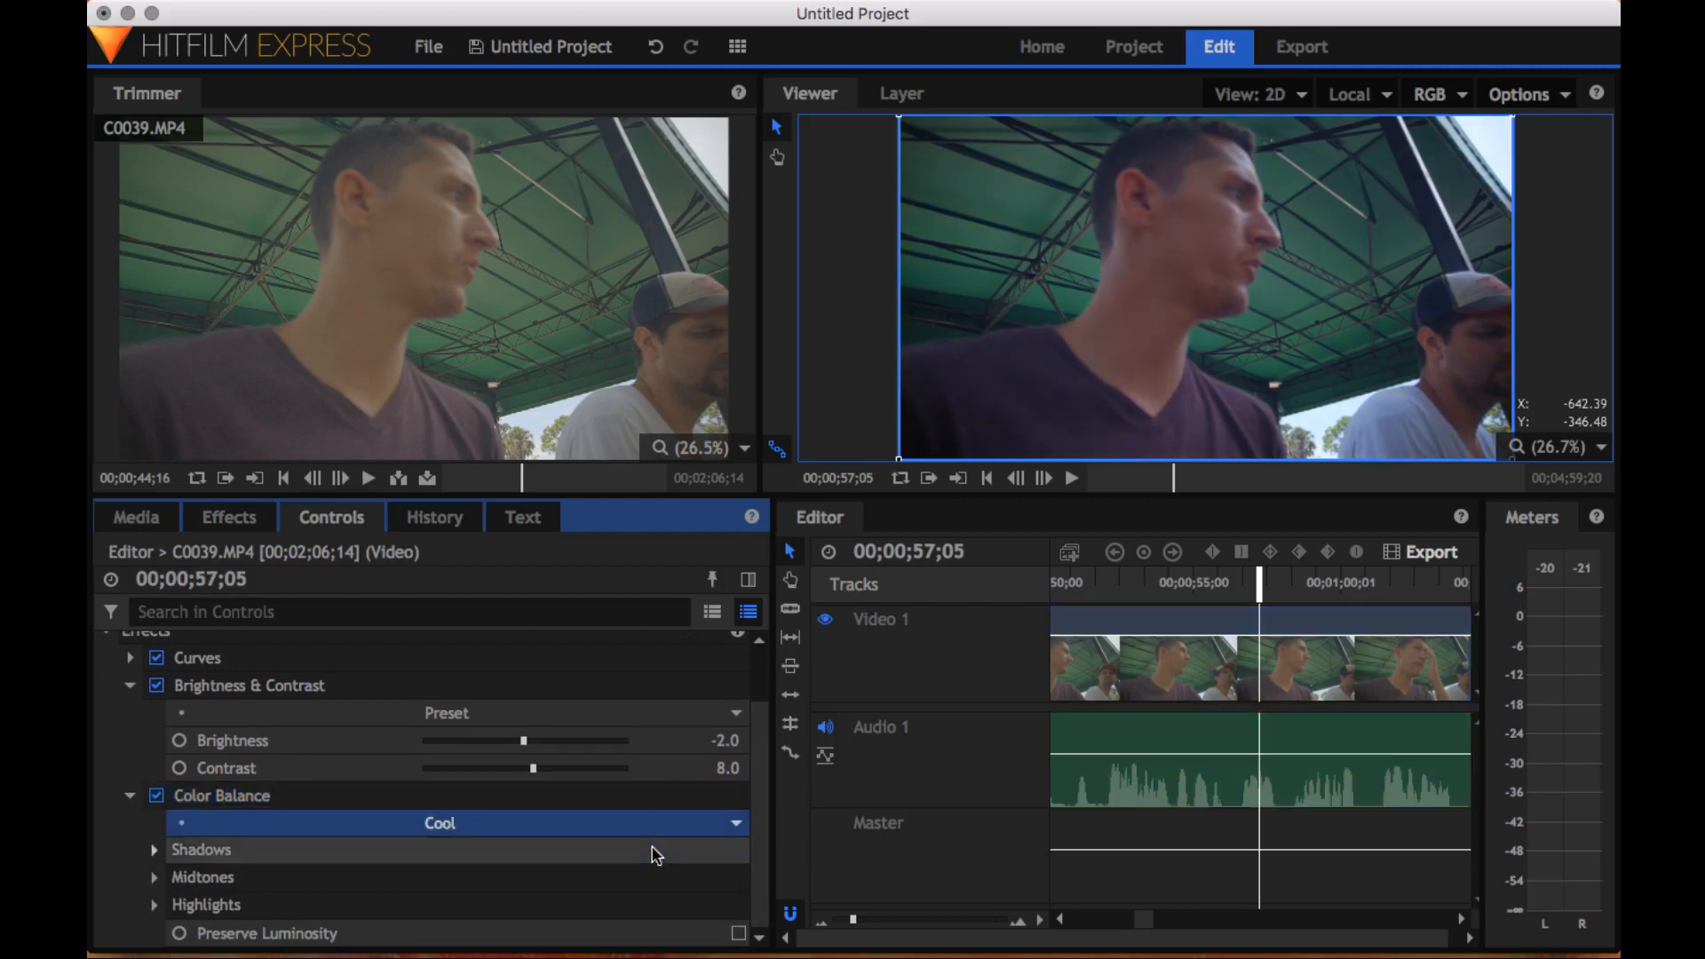
left_click(735, 823)
left_click(652, 48)
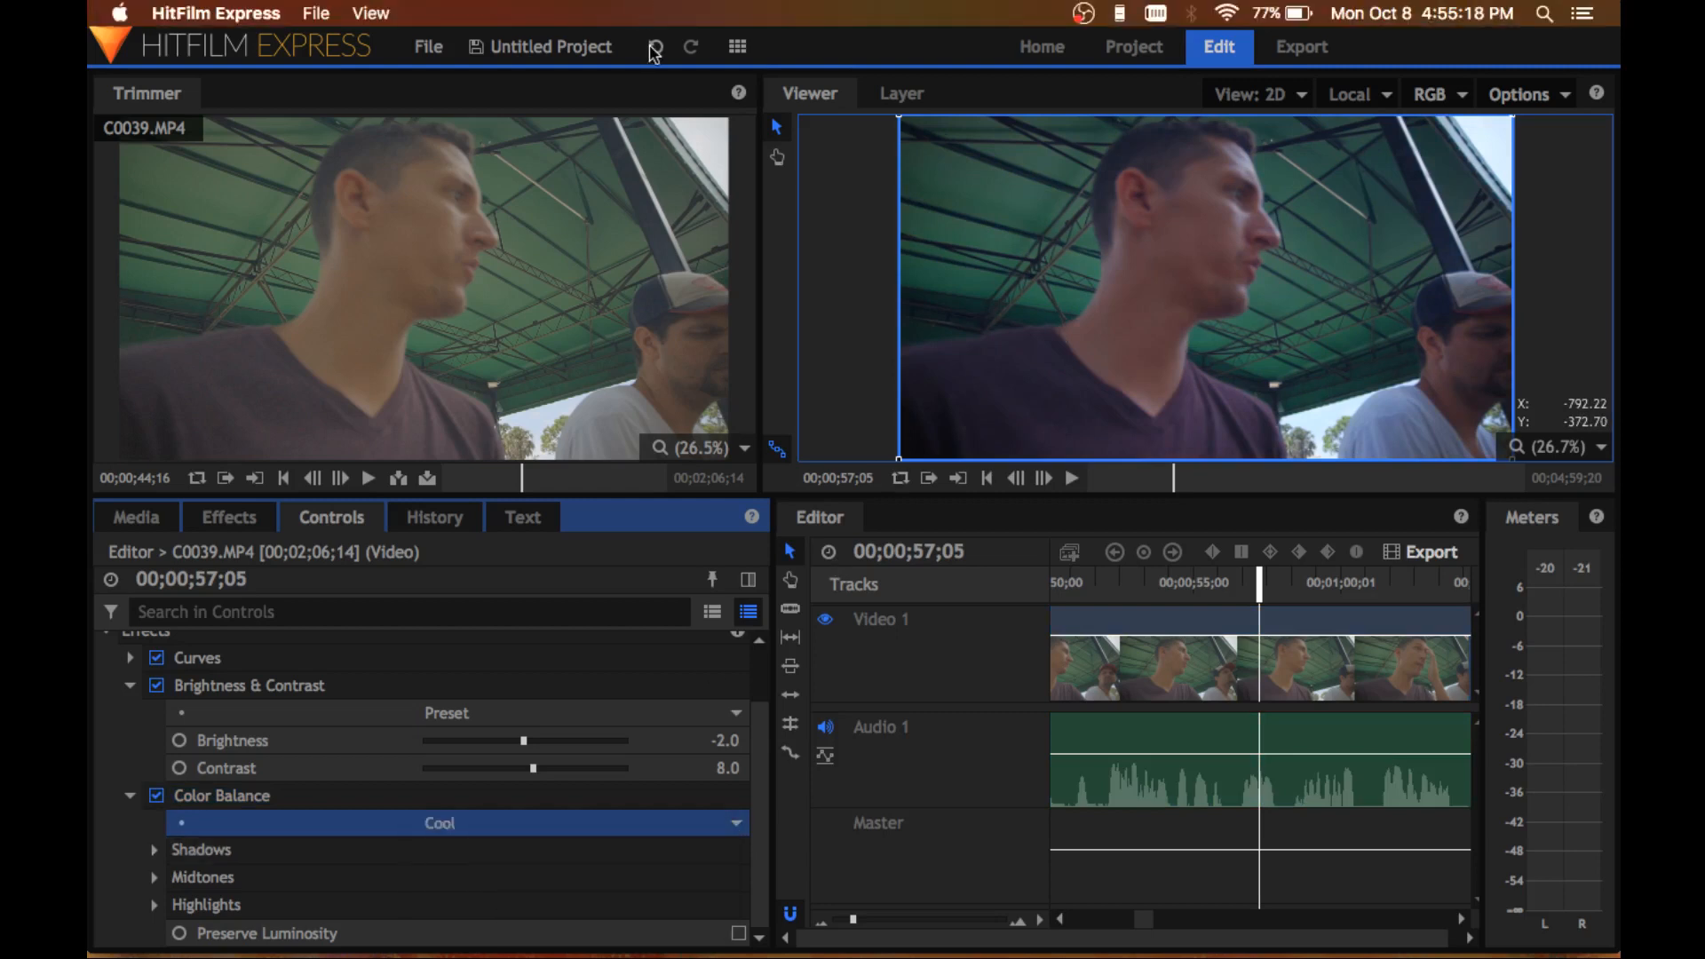
left_click(655, 50)
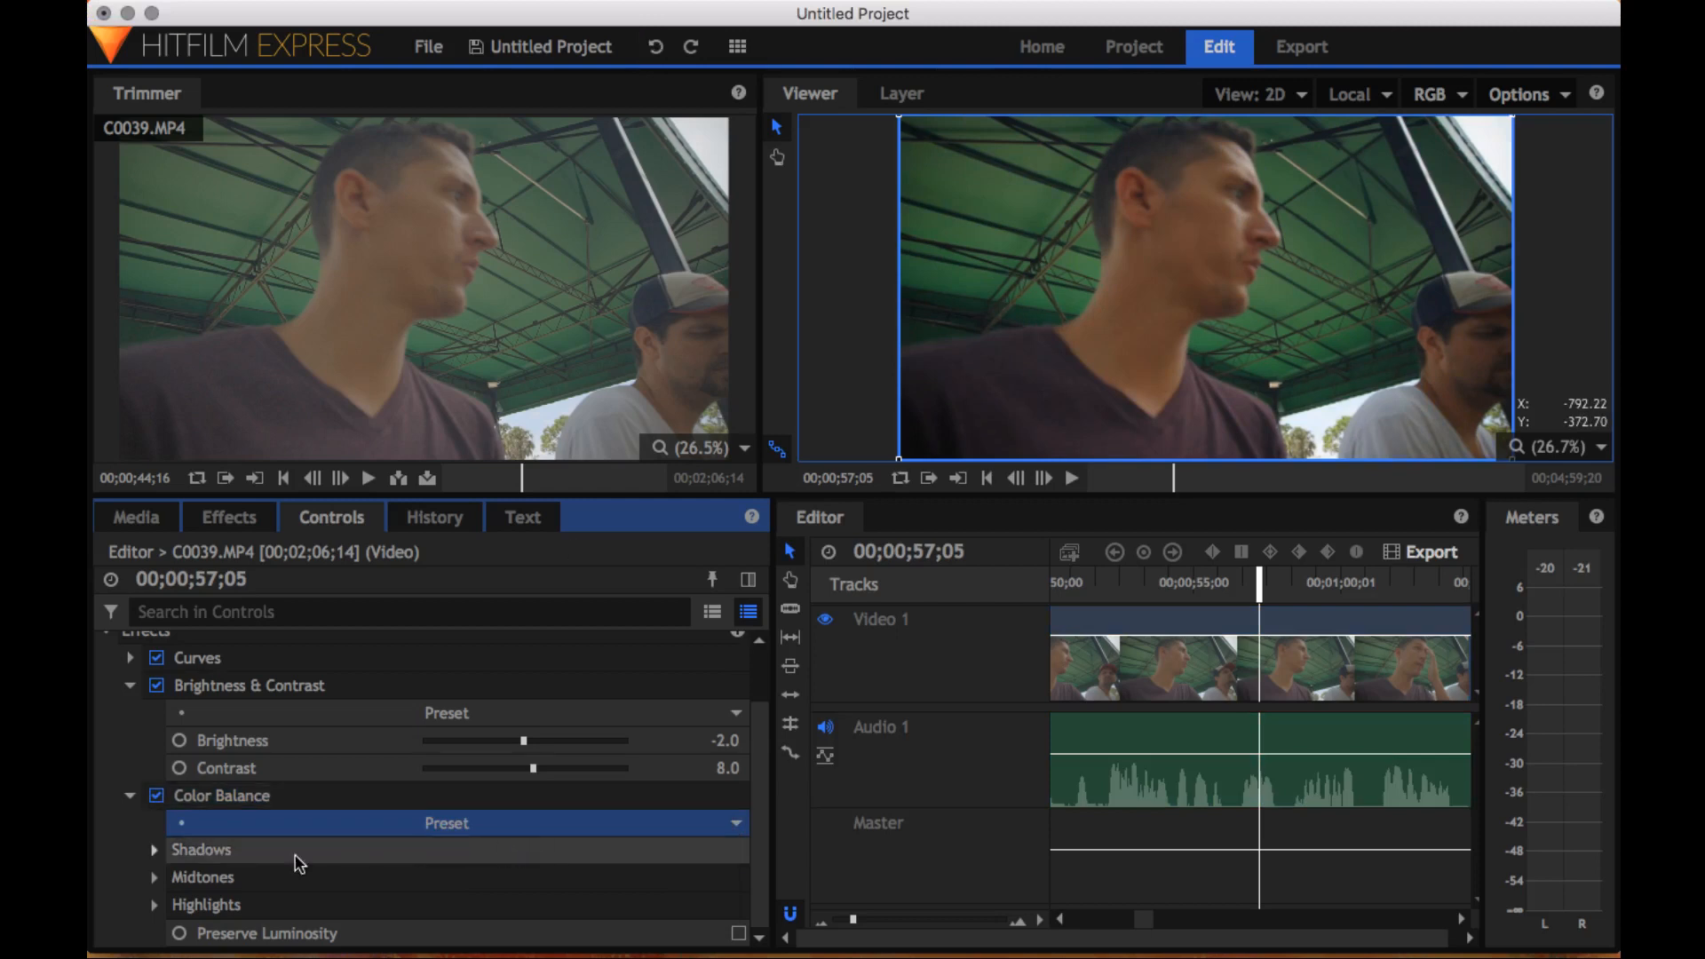
Set the Red Balance of the Color Balance effect's Shadows to 2.0
left_click(156, 852)
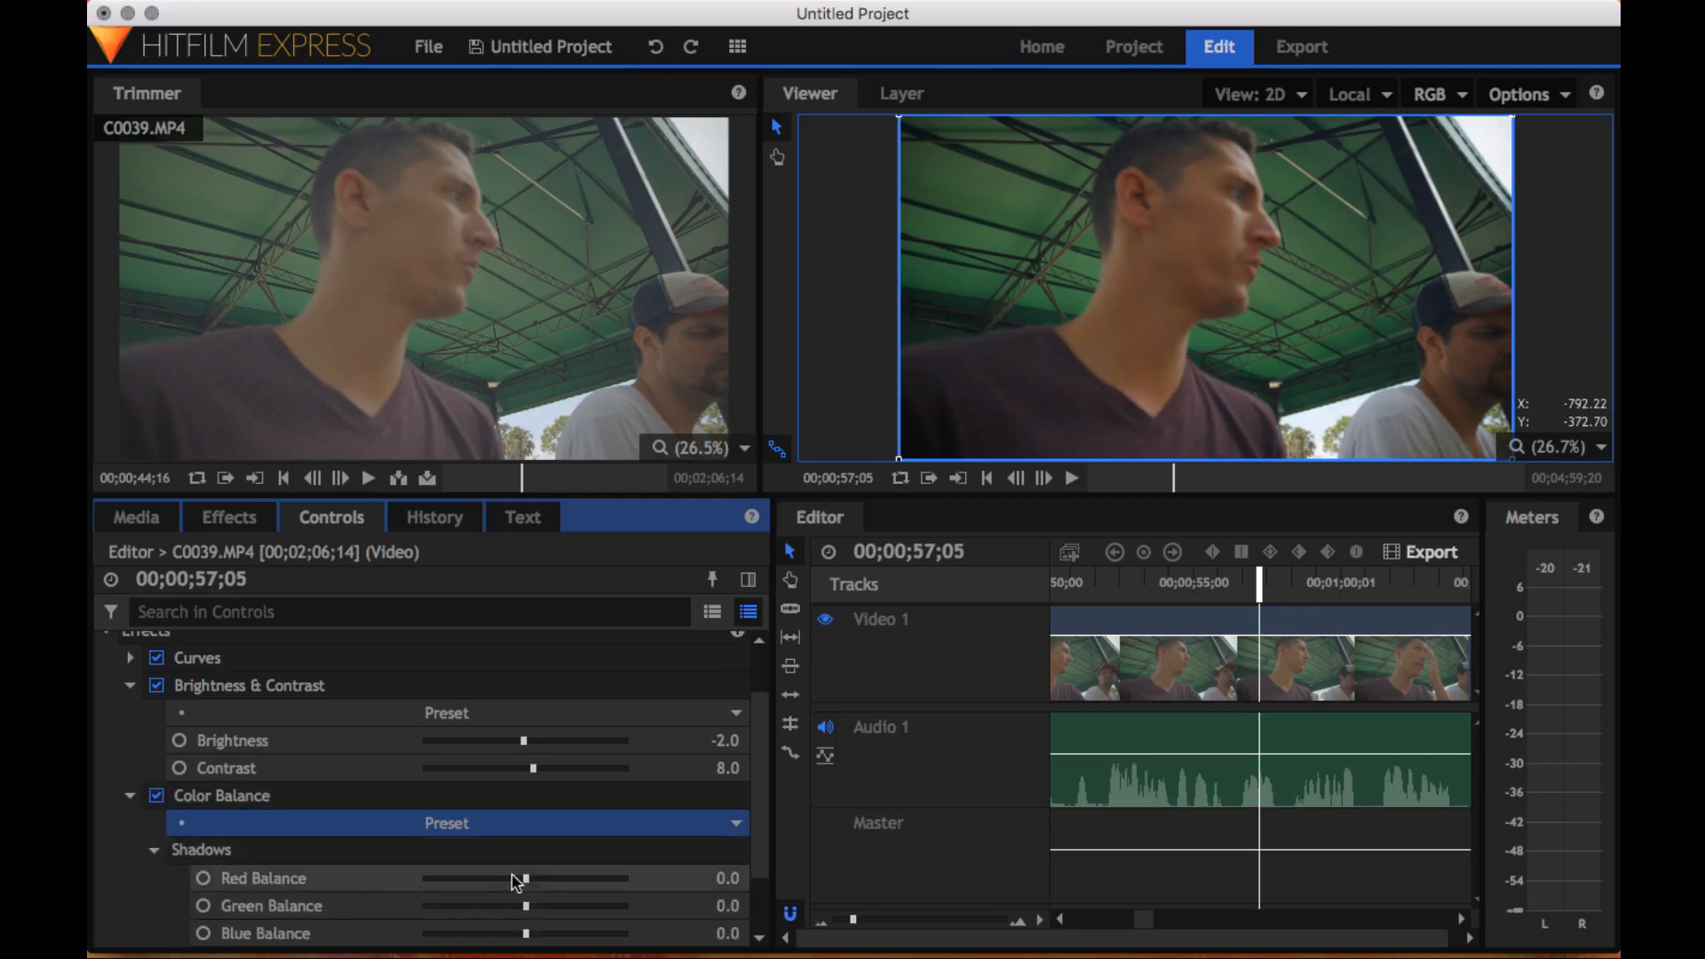
mouse_move(526, 875)
left_mouse_down()
mouse_move(598, 875)
mouse_move(525, 879)
left_mouse_up()
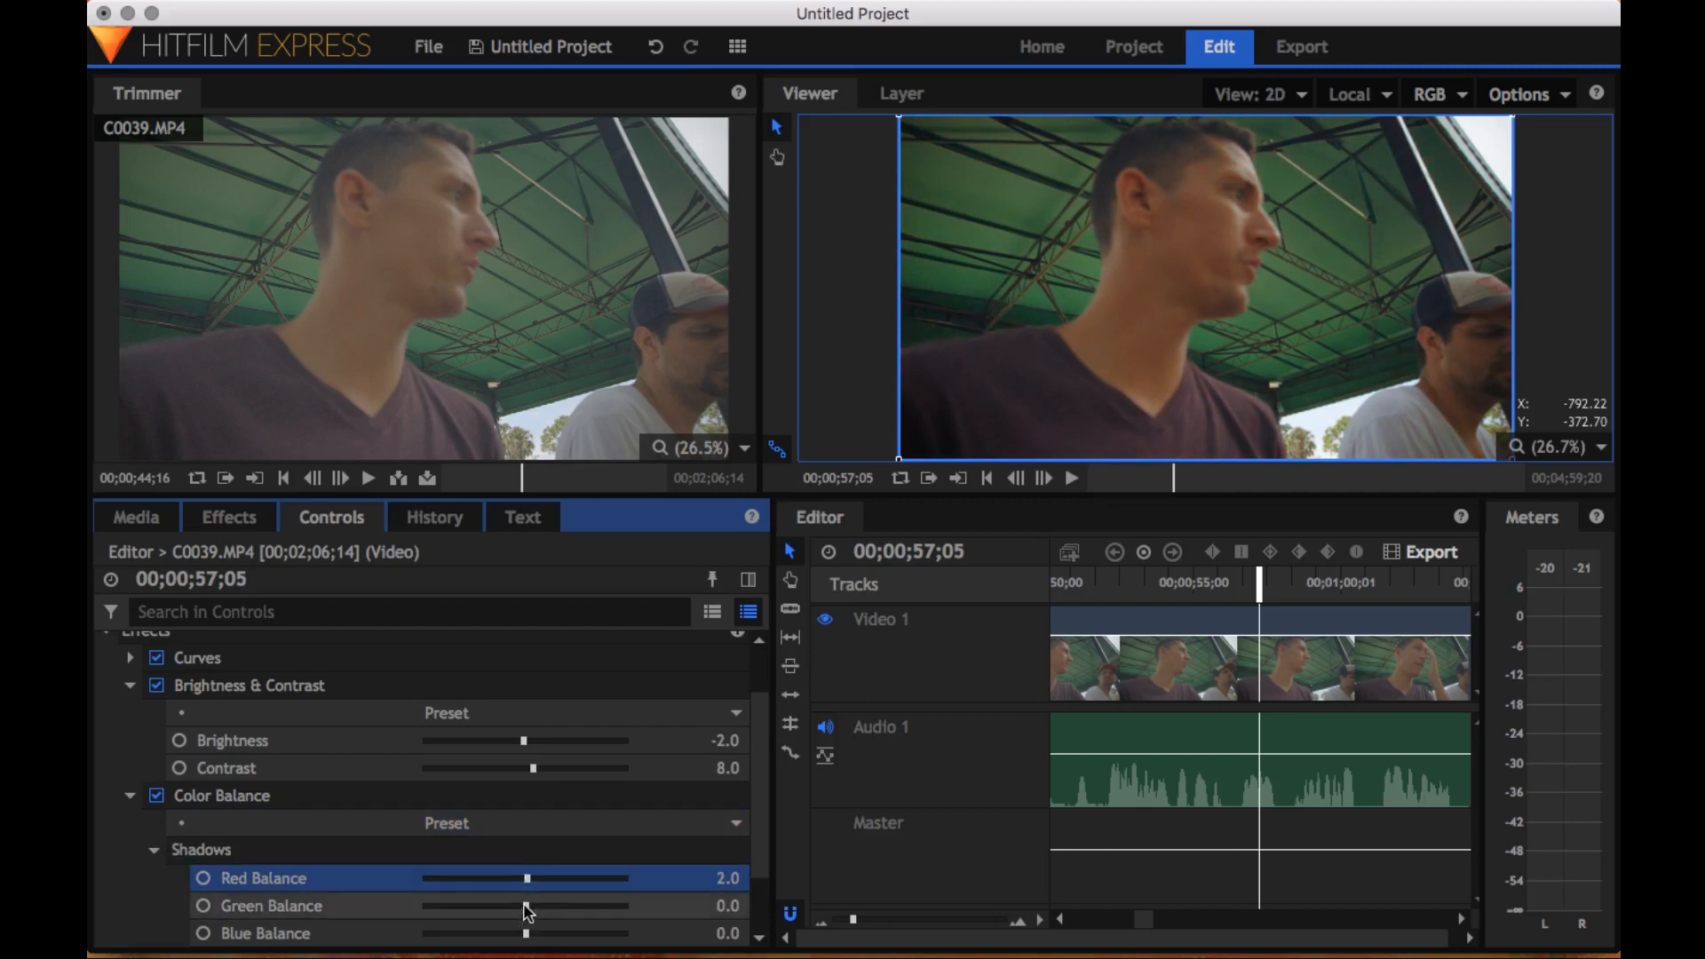
Try a Green Balance of 4.0 for the Color Balance effect's Shadows and undo the change
mouse_move(527, 909)
left_mouse_down()
mouse_move(561, 907)
mouse_move(481, 888)
mouse_move(526, 891)
left_mouse_up()
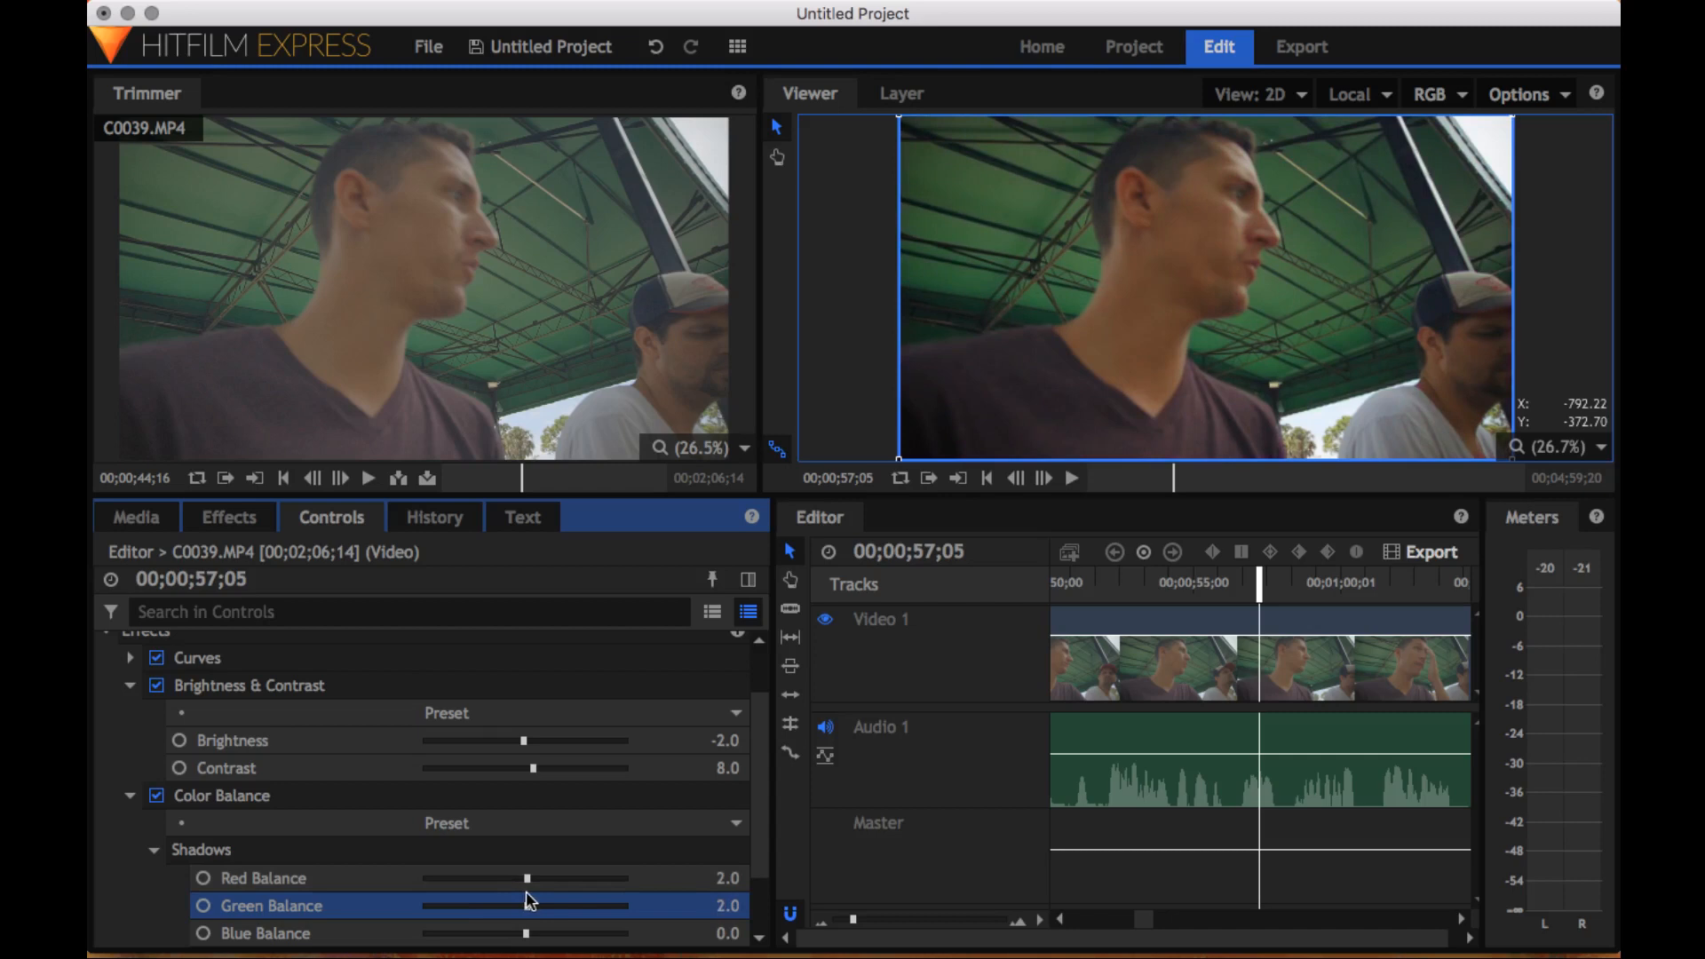
left_click_drag(525, 892, 525, 892)
right_click(530, 909)
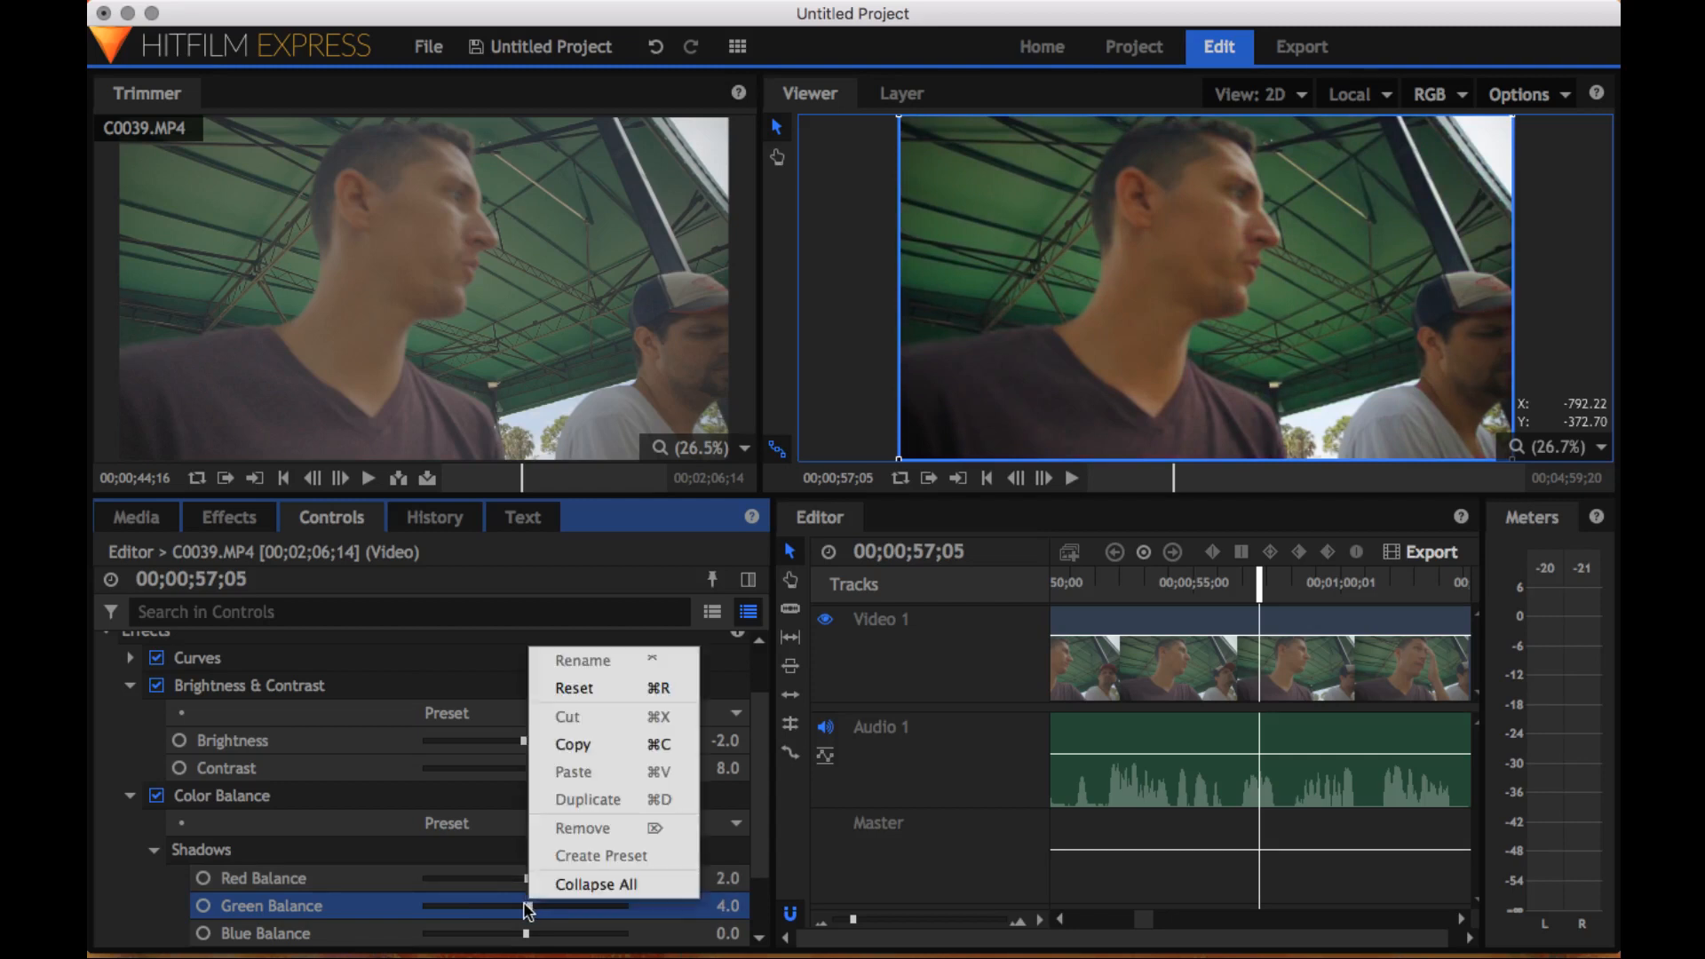
left_click(527, 909)
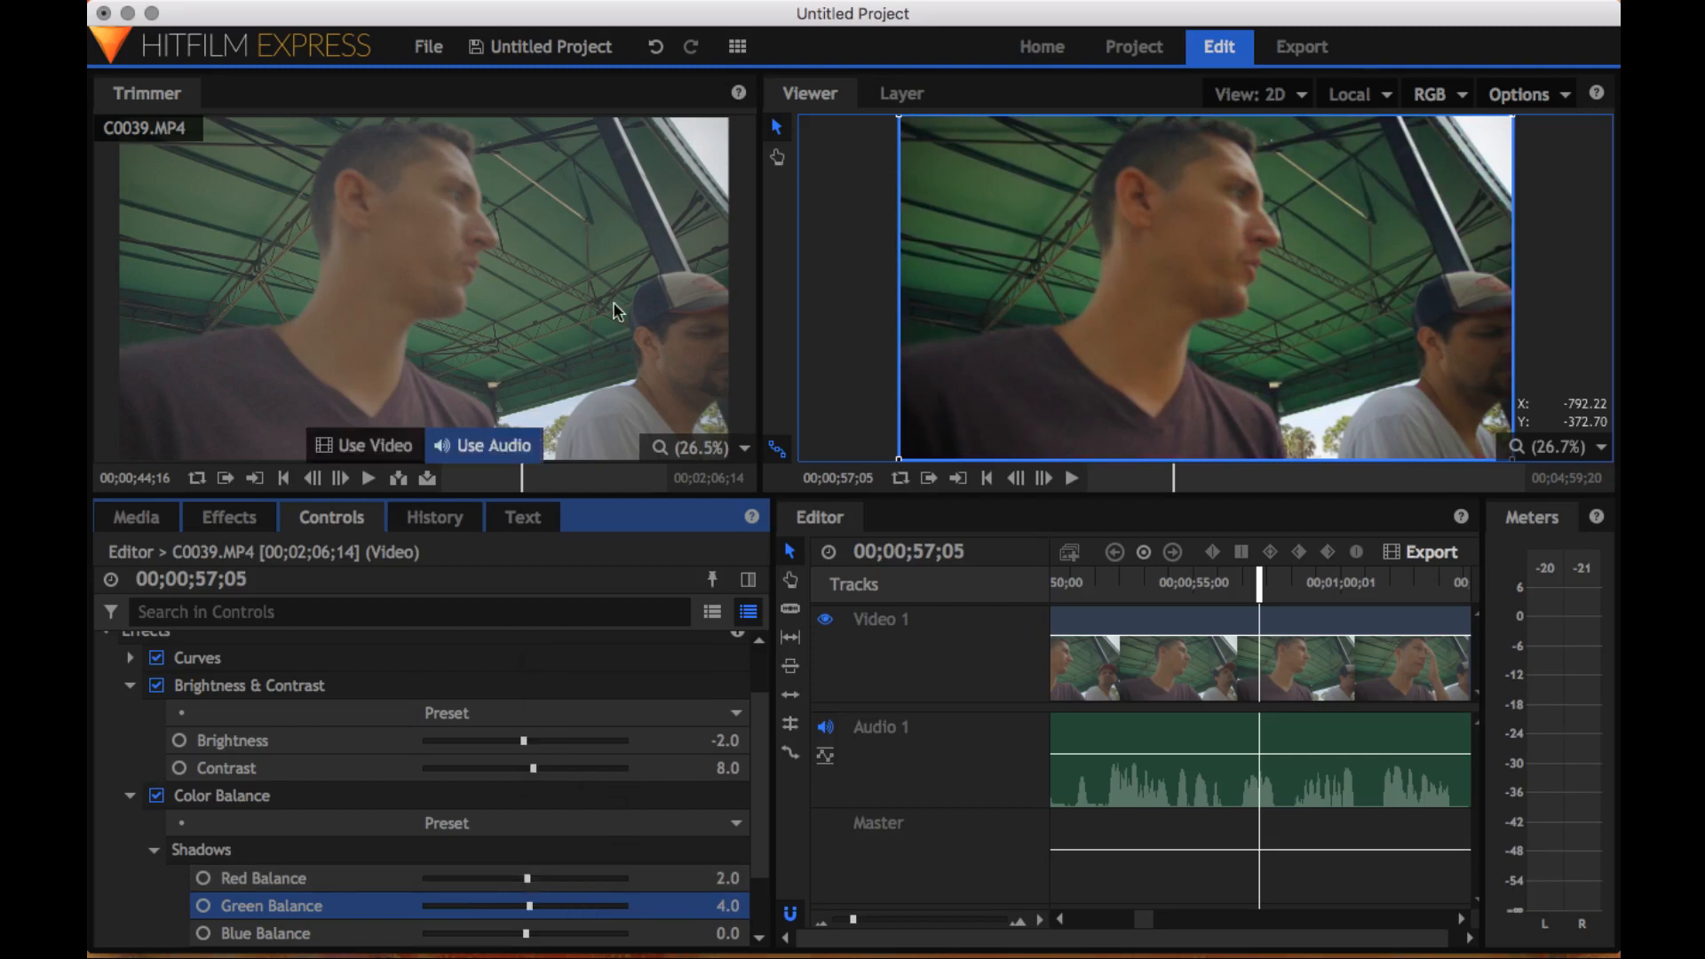
left_click(657, 49)
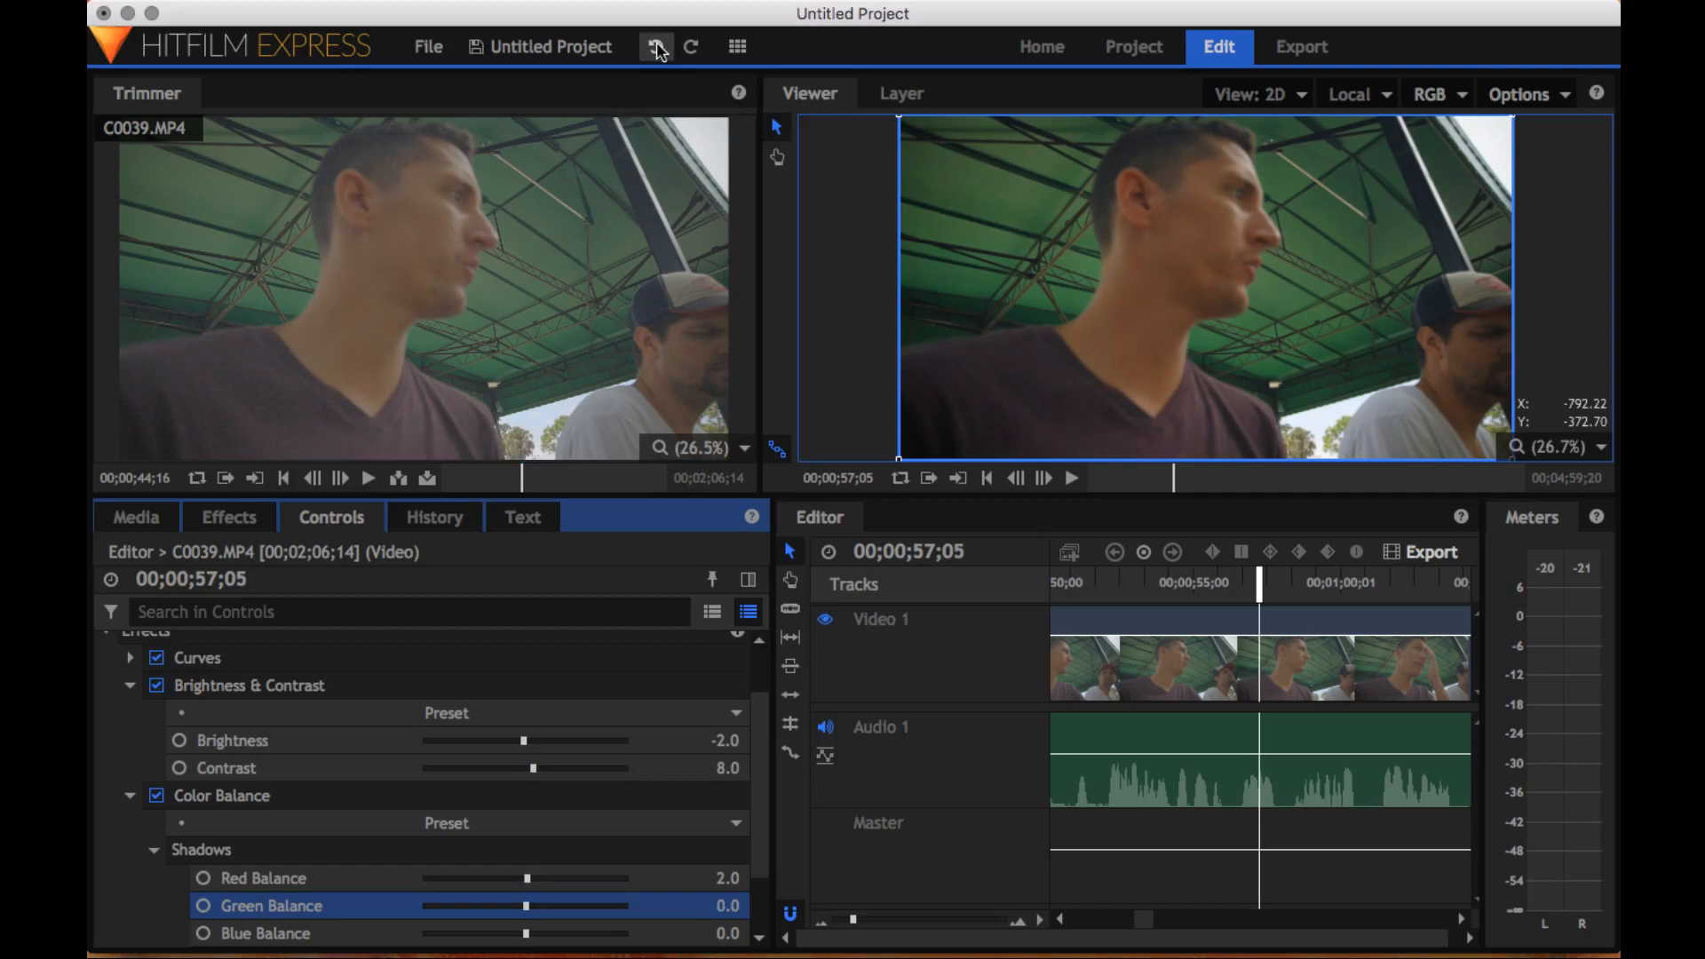
Set the Blue Balance of the Color Balance effect's Shadows to 2.0
scroll(438, 864, "down", 3)
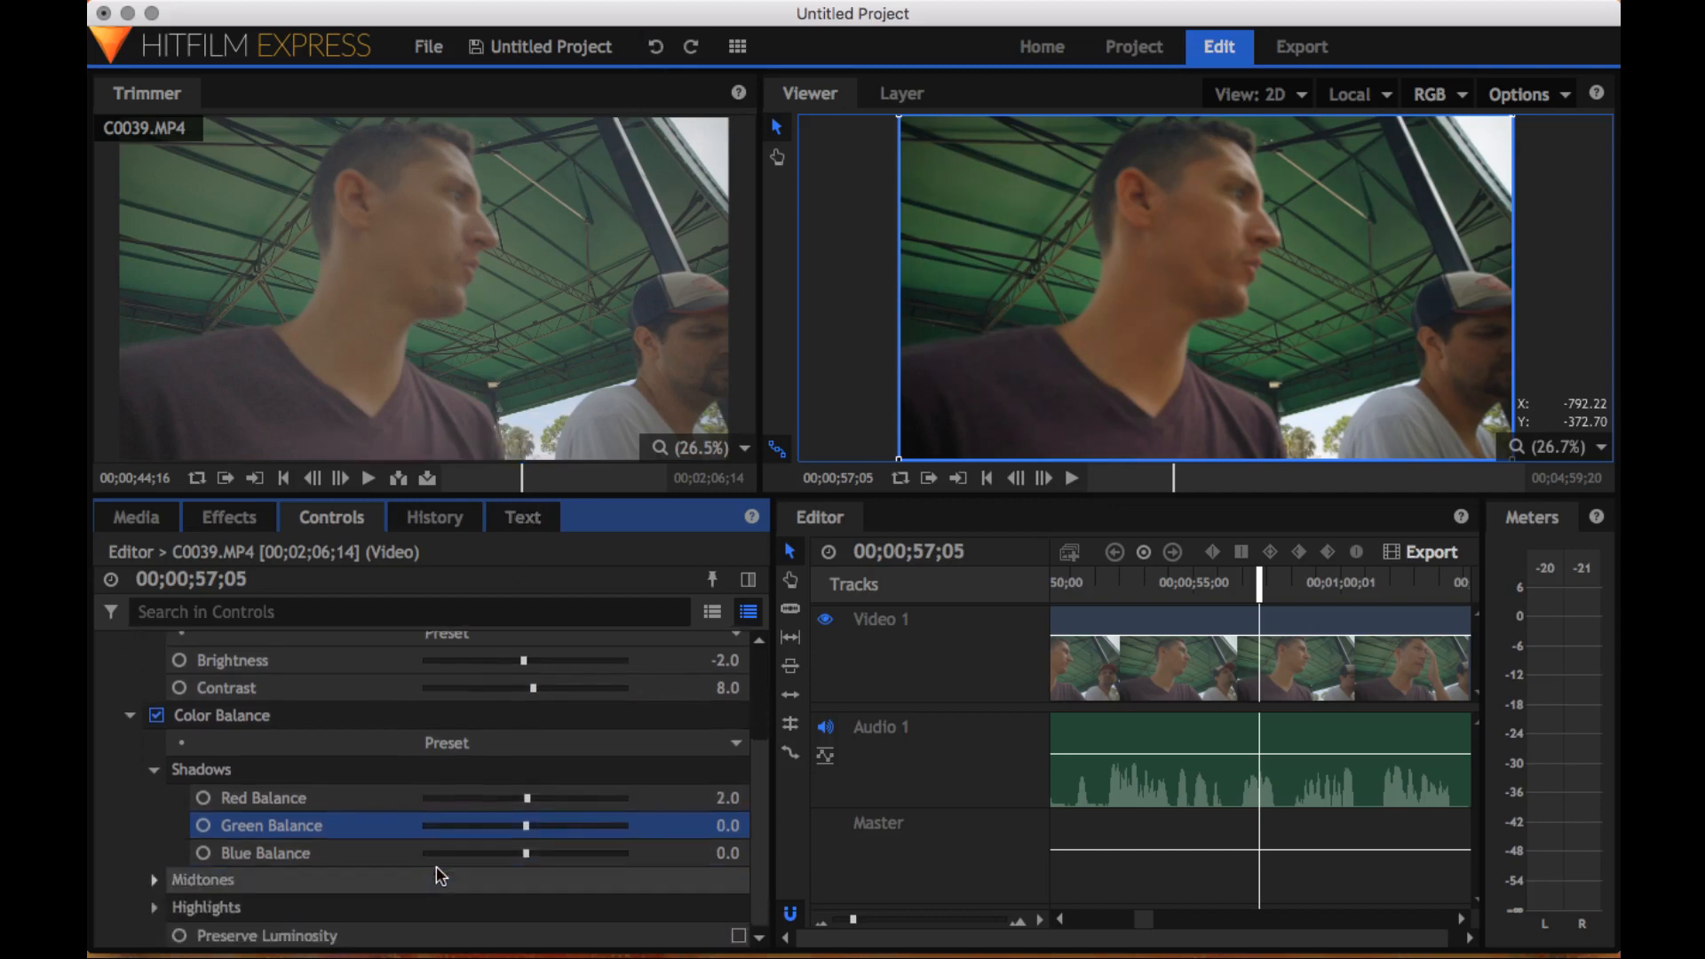
mouse_move(527, 854)
left_mouse_down()
mouse_move(541, 854)
mouse_move(528, 860)
left_mouse_up()
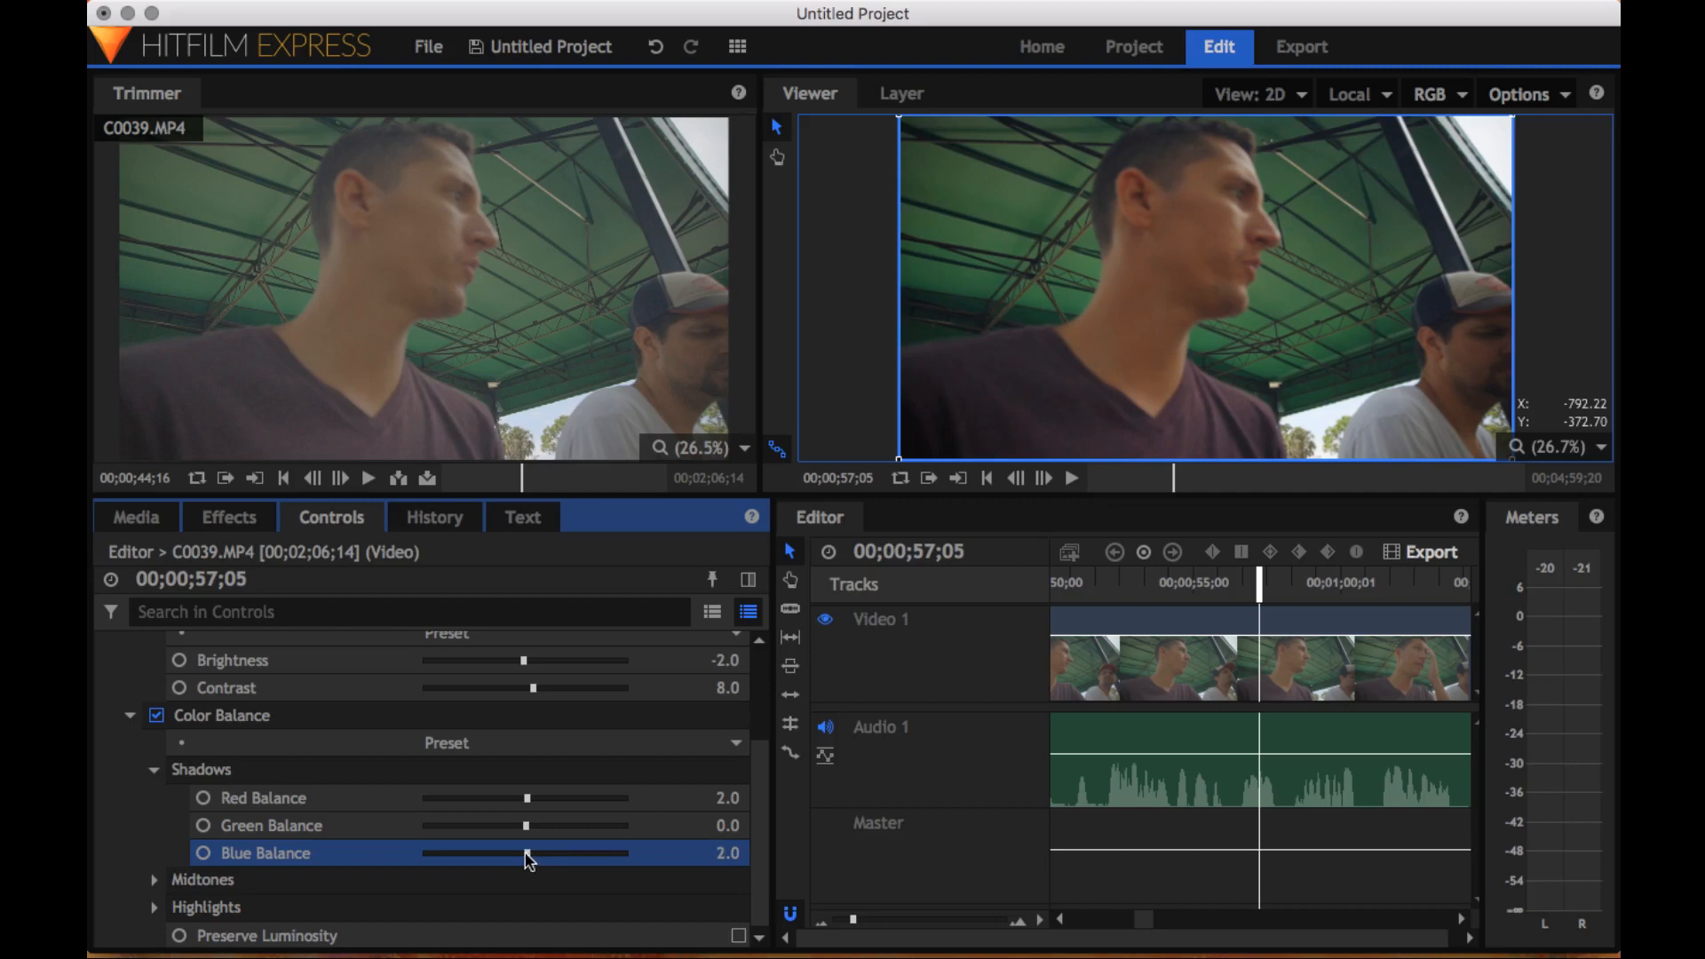
Set the Blue Balance of the Color Balance effect's Highlights to 4.0 and enable Preserve Luminosity
left_click(154, 879)
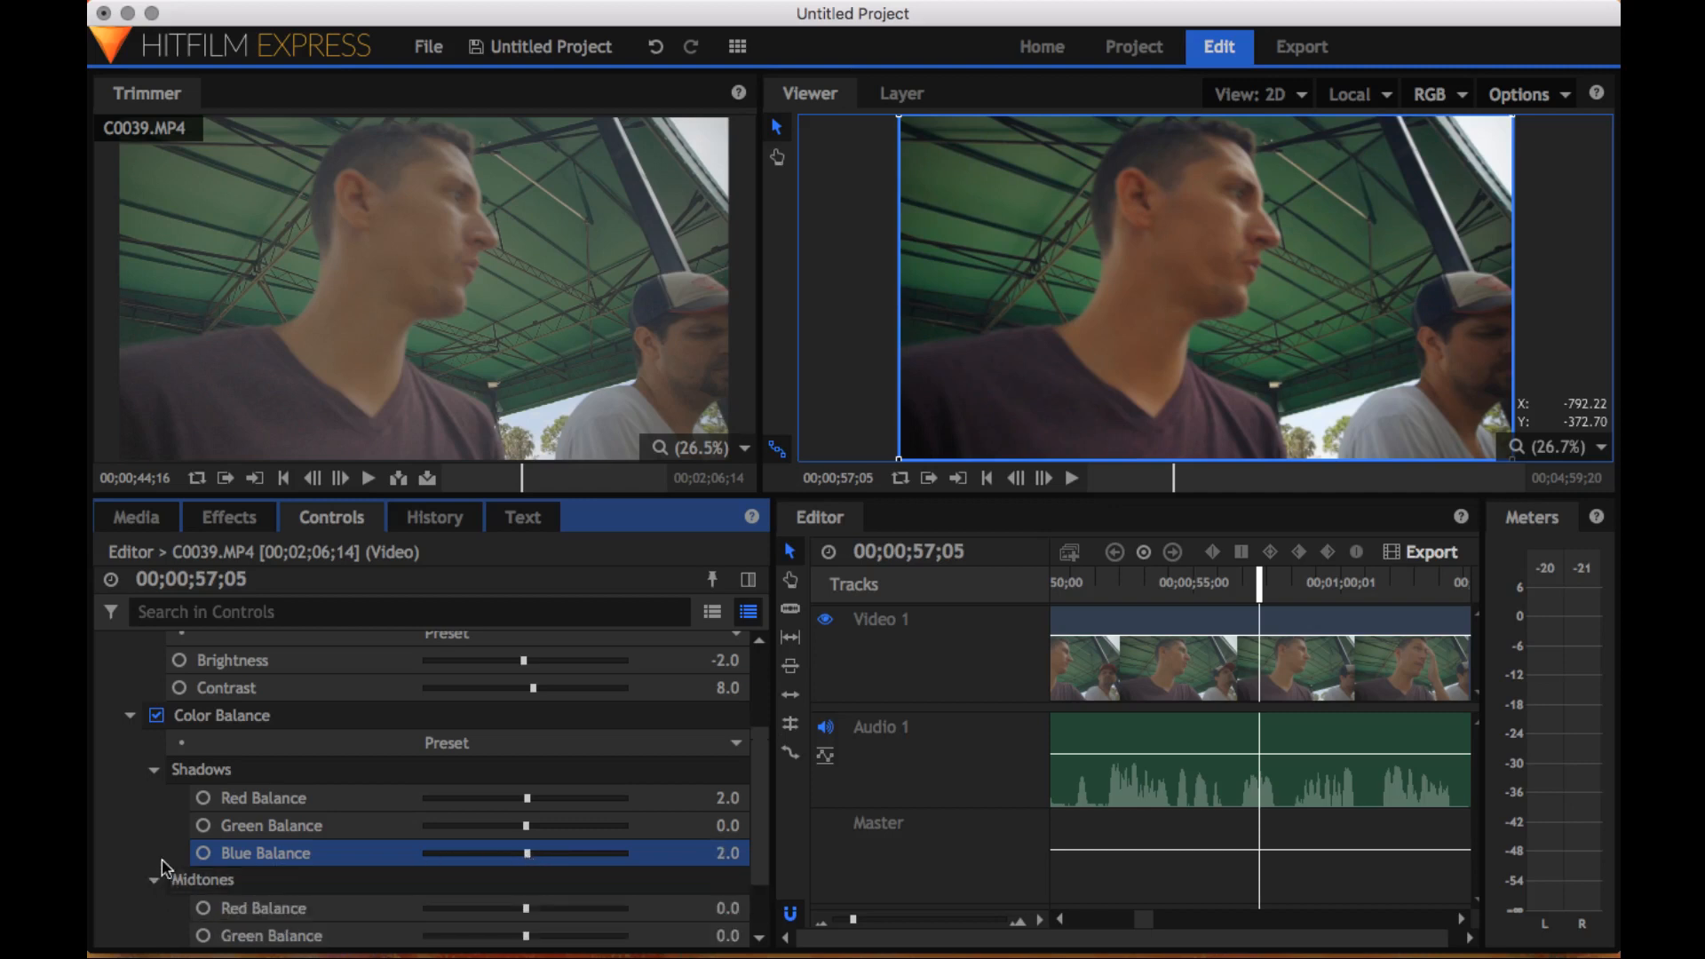
scroll(165, 868, "down", 3)
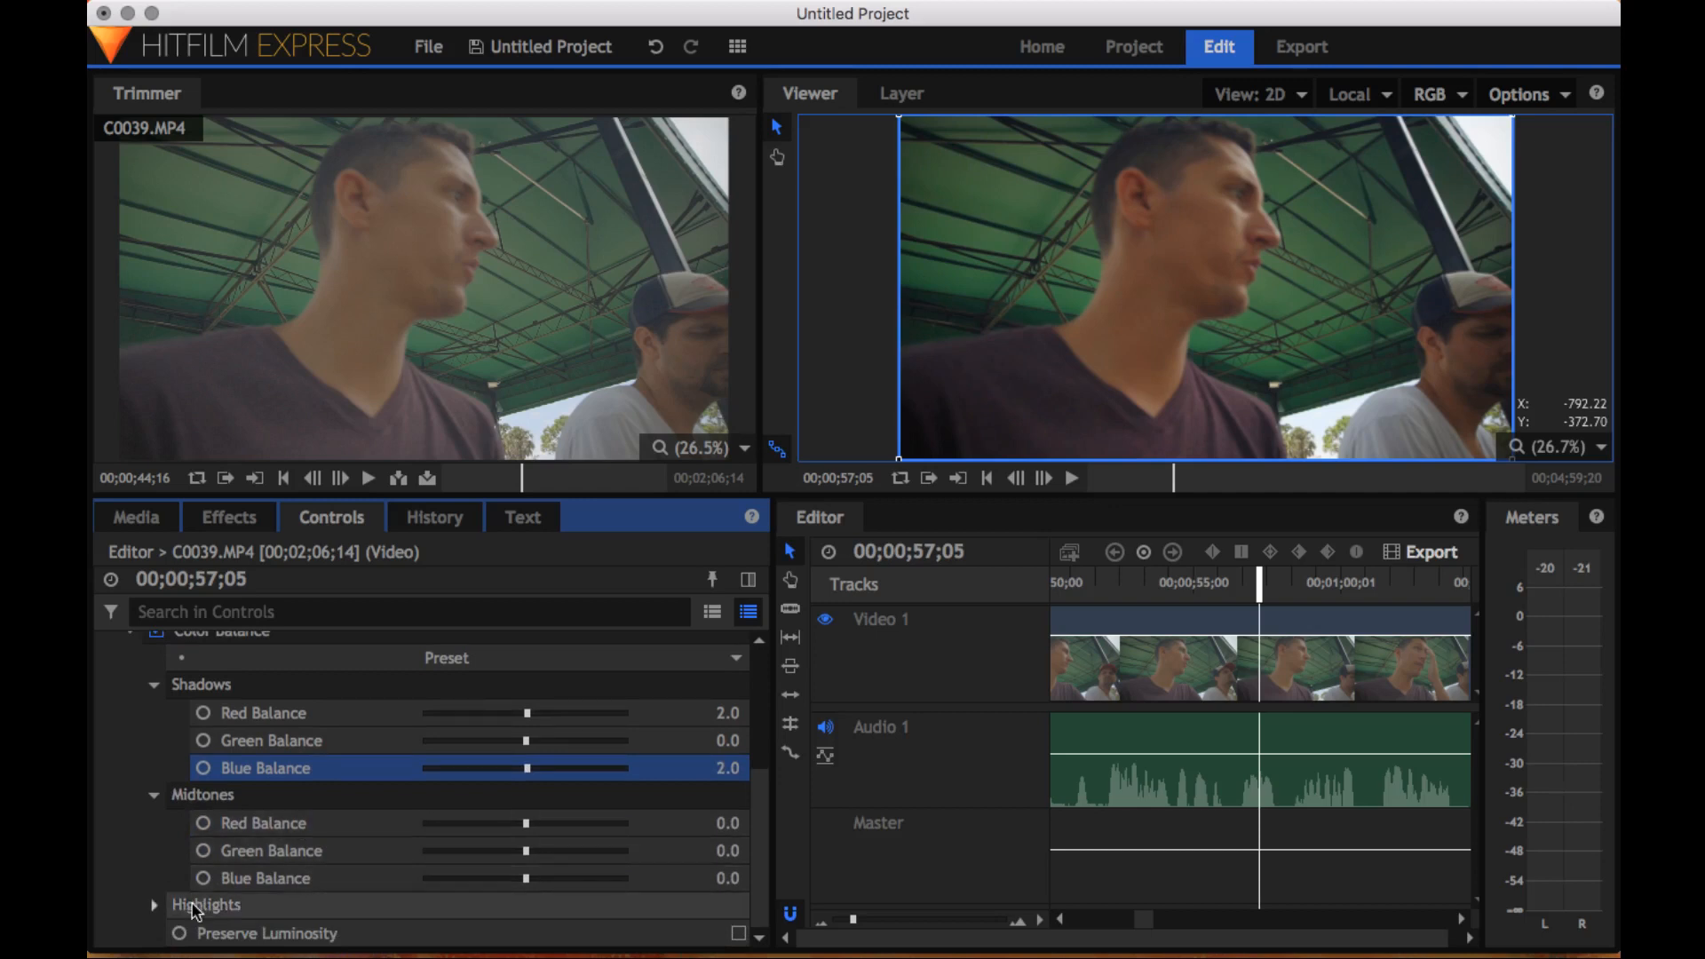
left_click(154, 905)
scroll(151, 888, "down", 3)
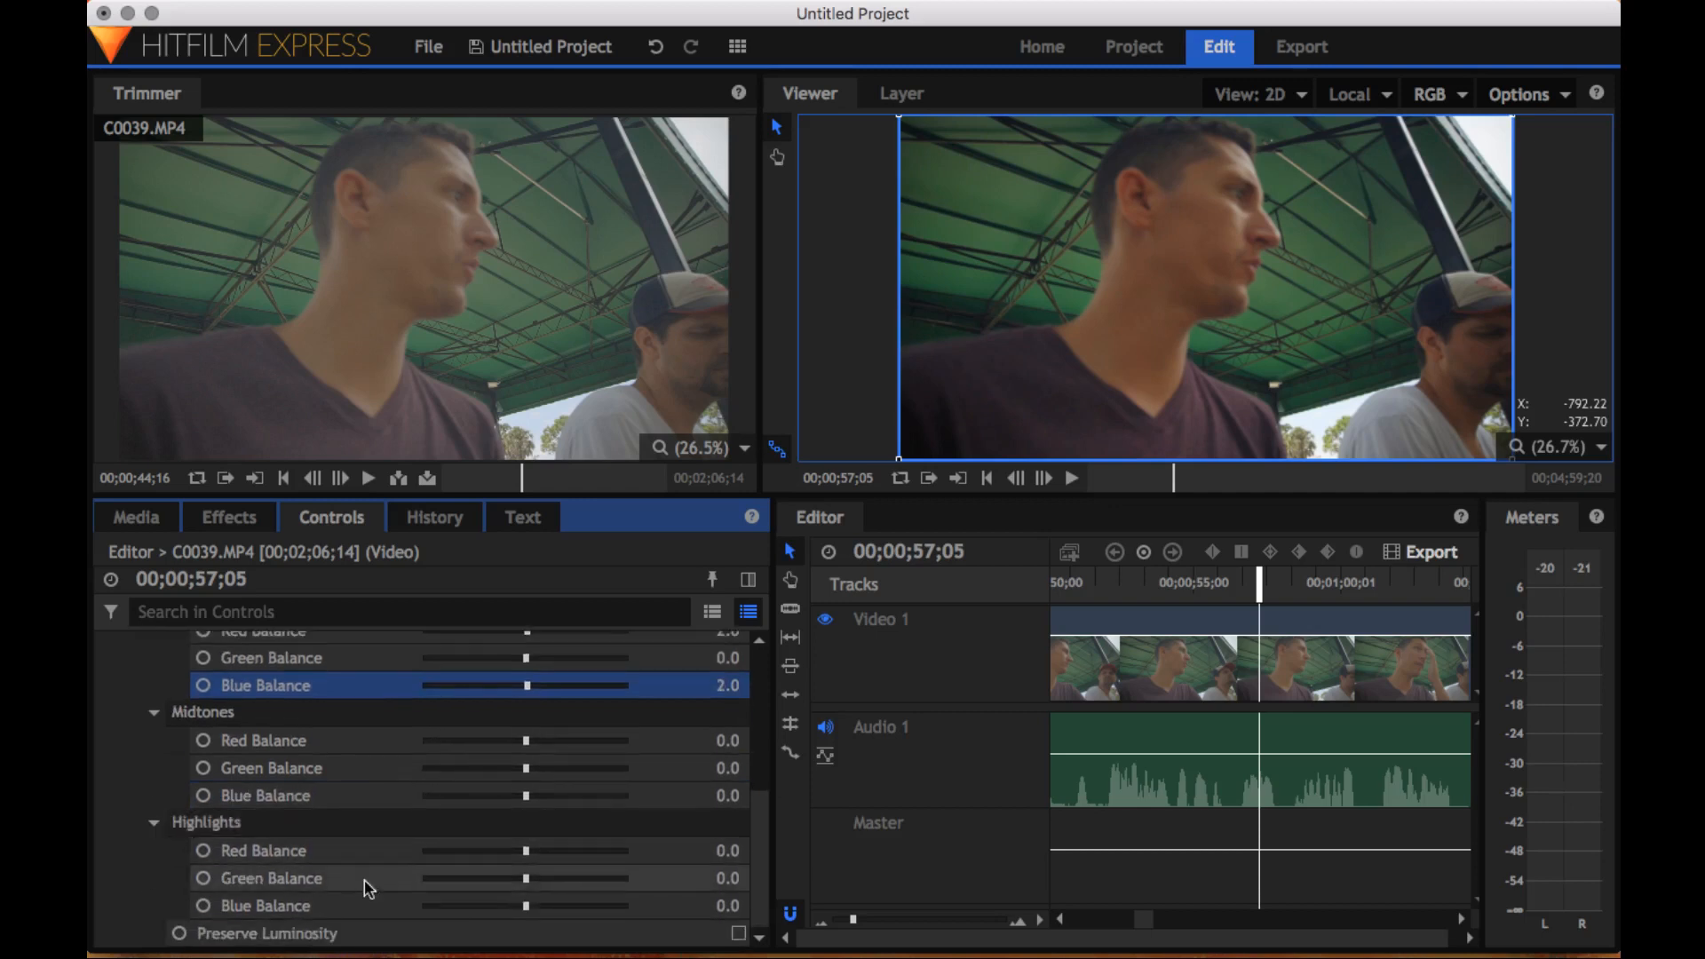
left_click_drag(535, 905, 633, 937)
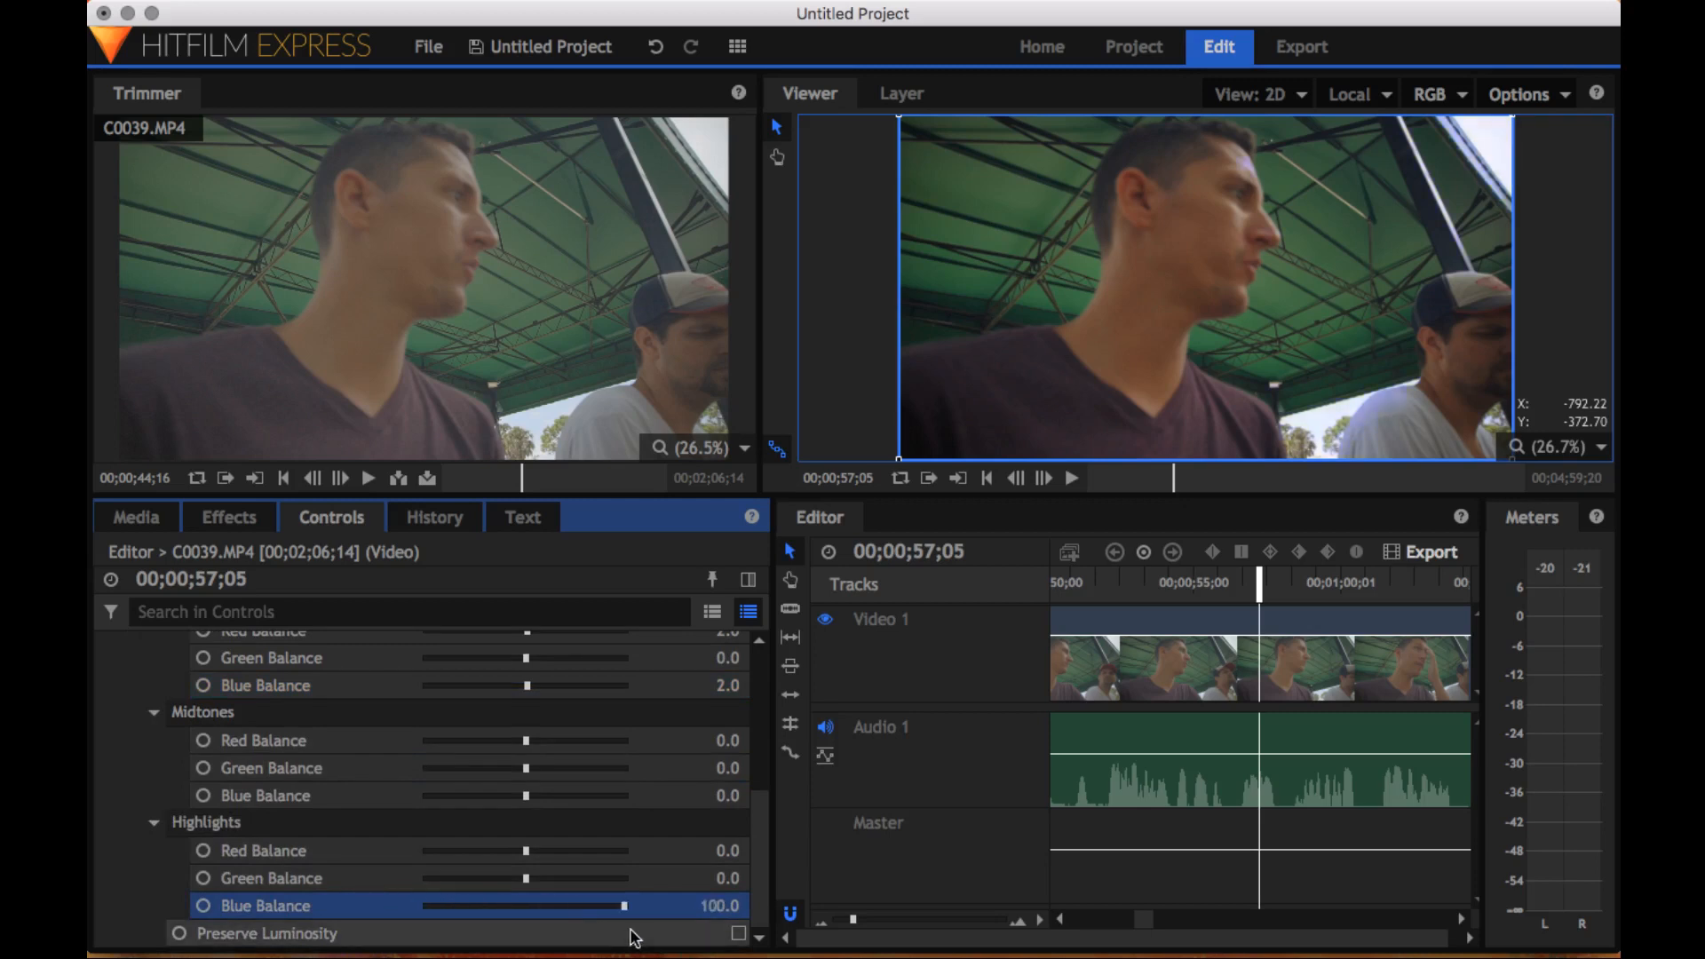
left_click_drag(624, 906, 529, 907)
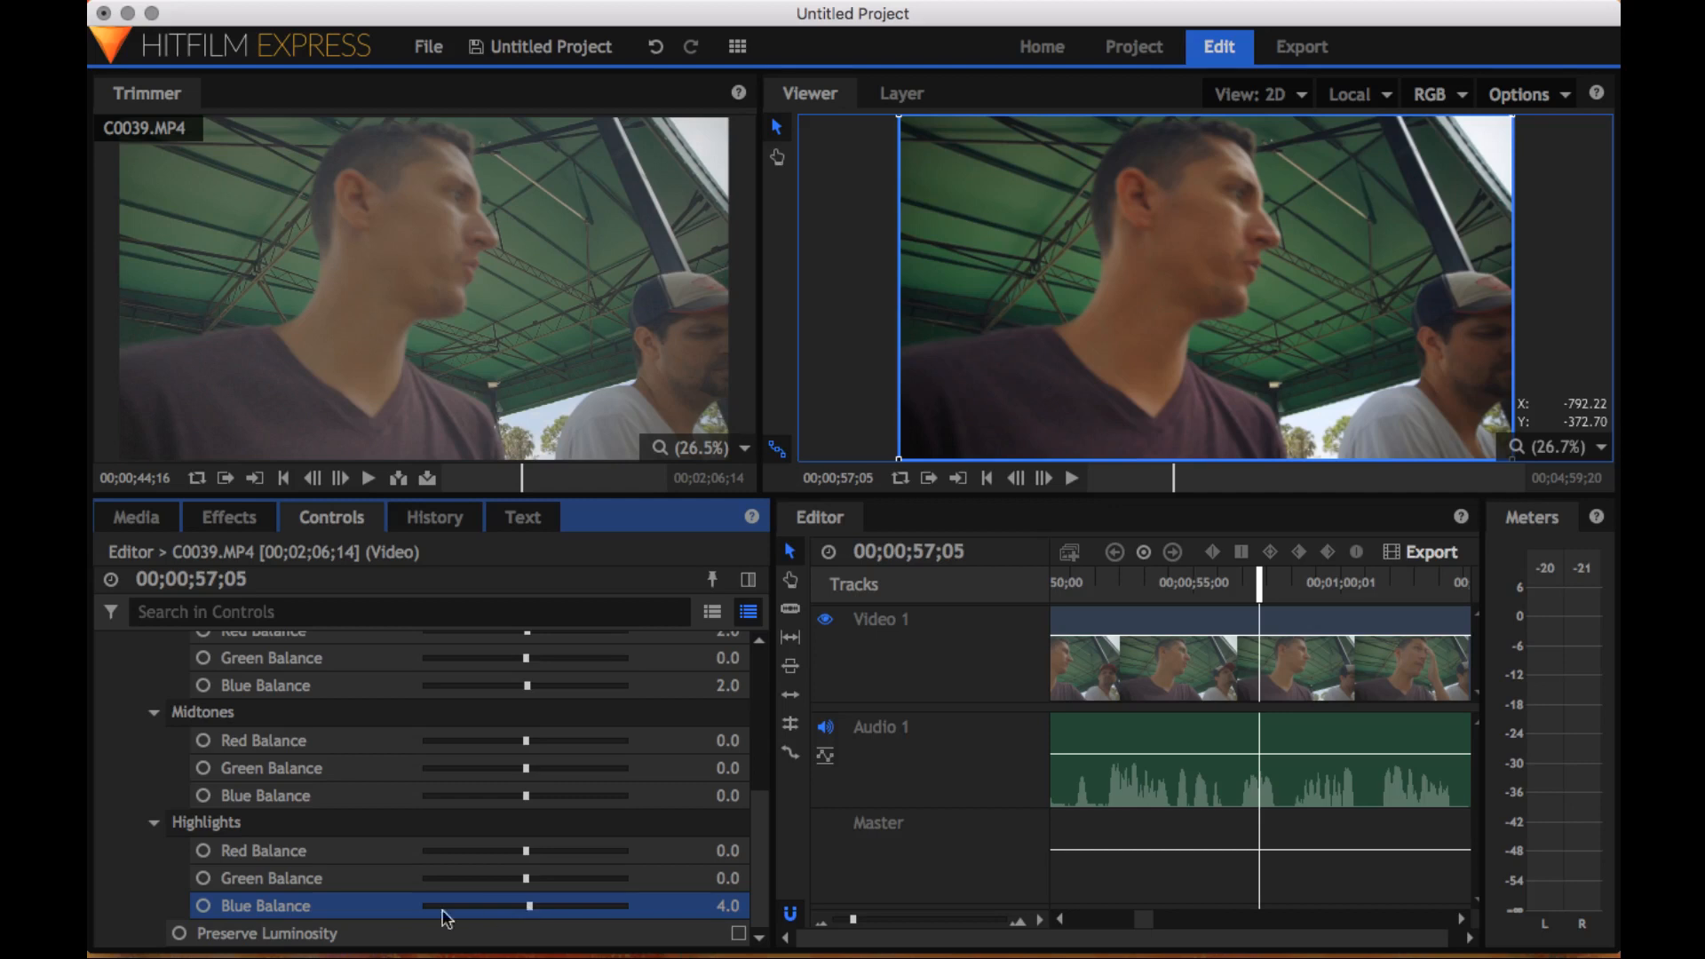
left_click(231, 937)
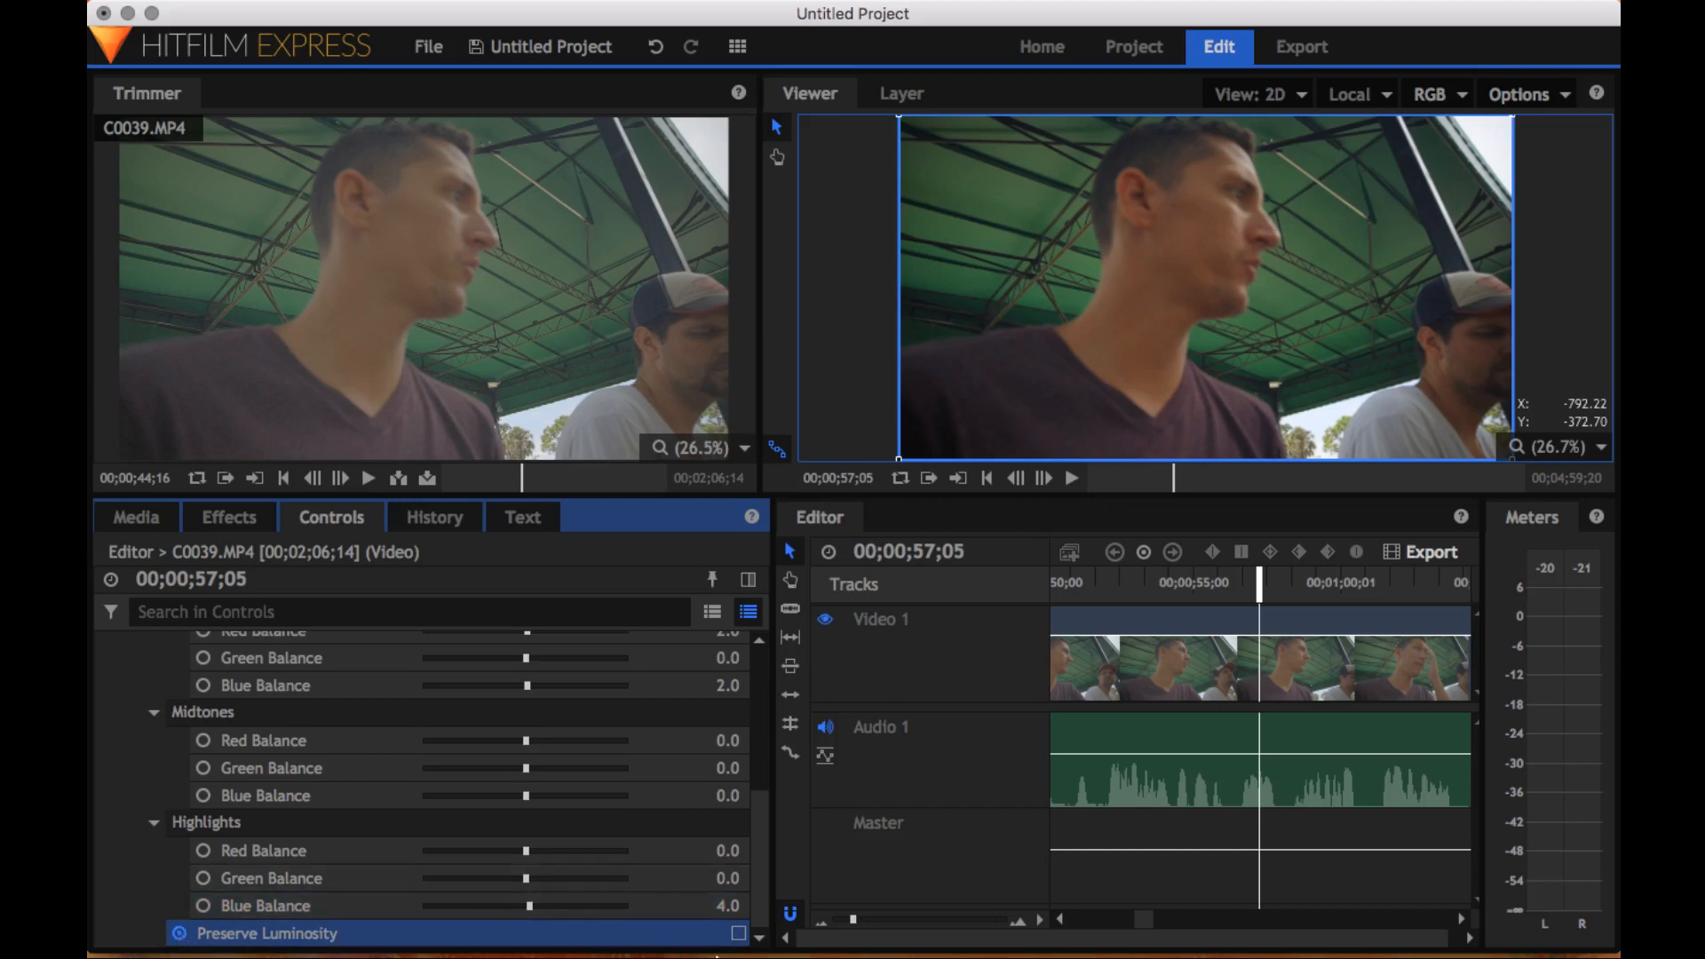
left_click(738, 936)
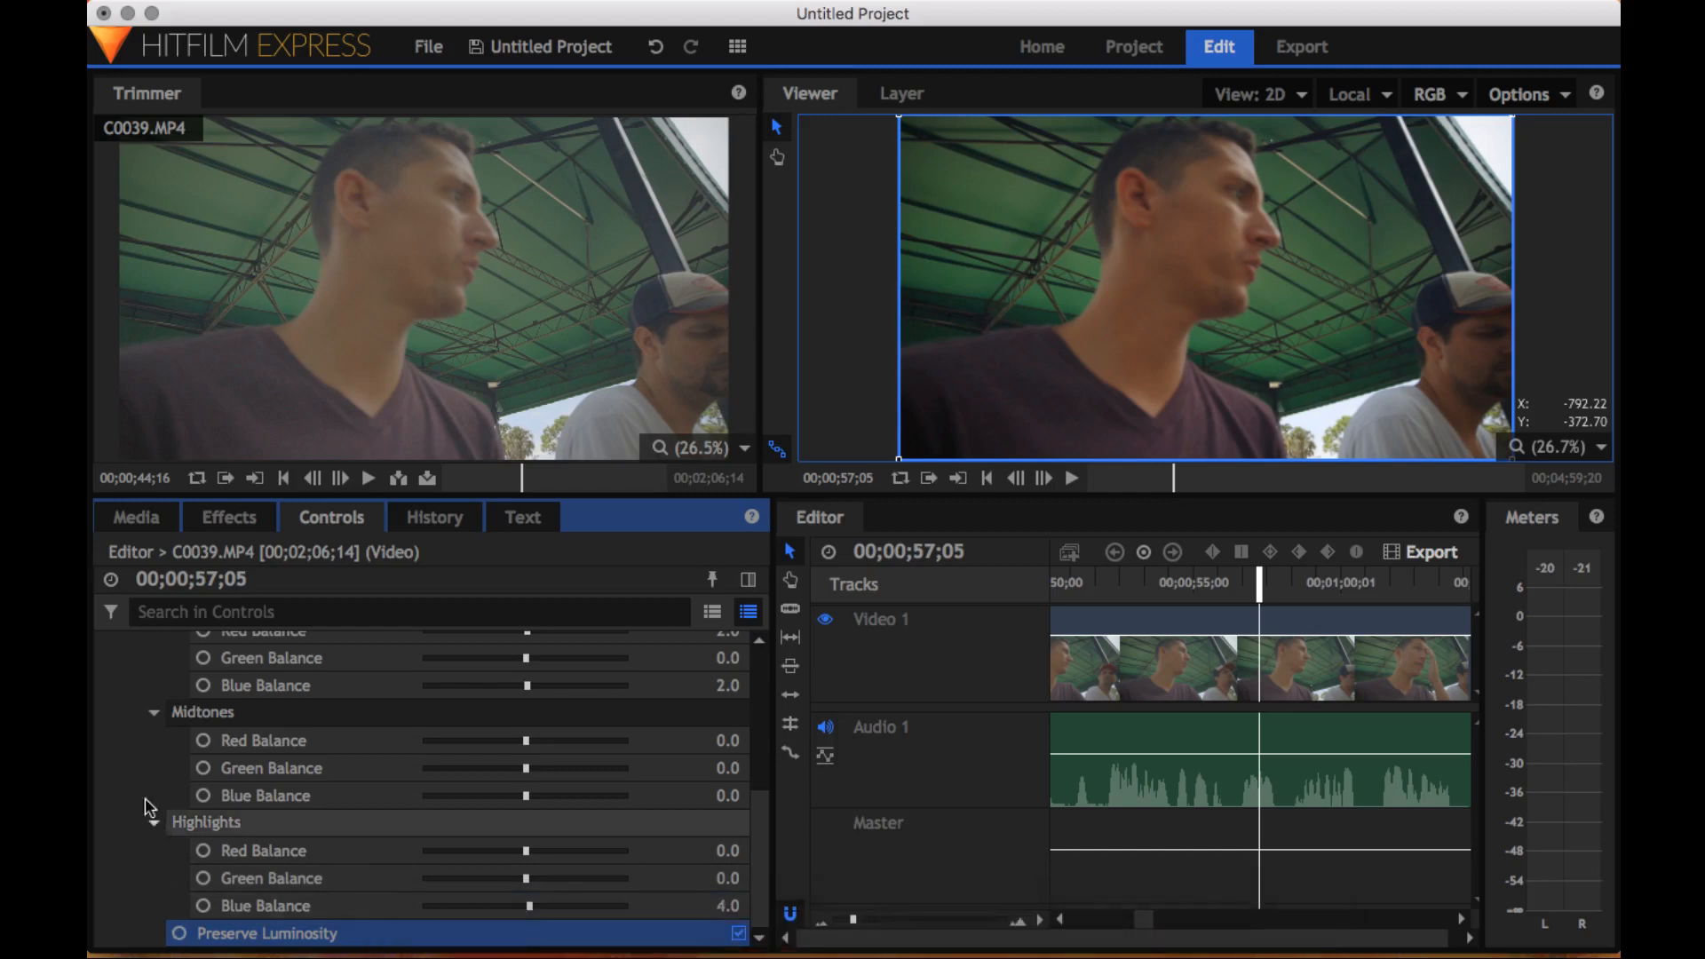
Toggle the Color Balance effect off and on to compare the image with and without it
scroll(127, 715, "up", 3)
scroll(127, 716, "up", 2)
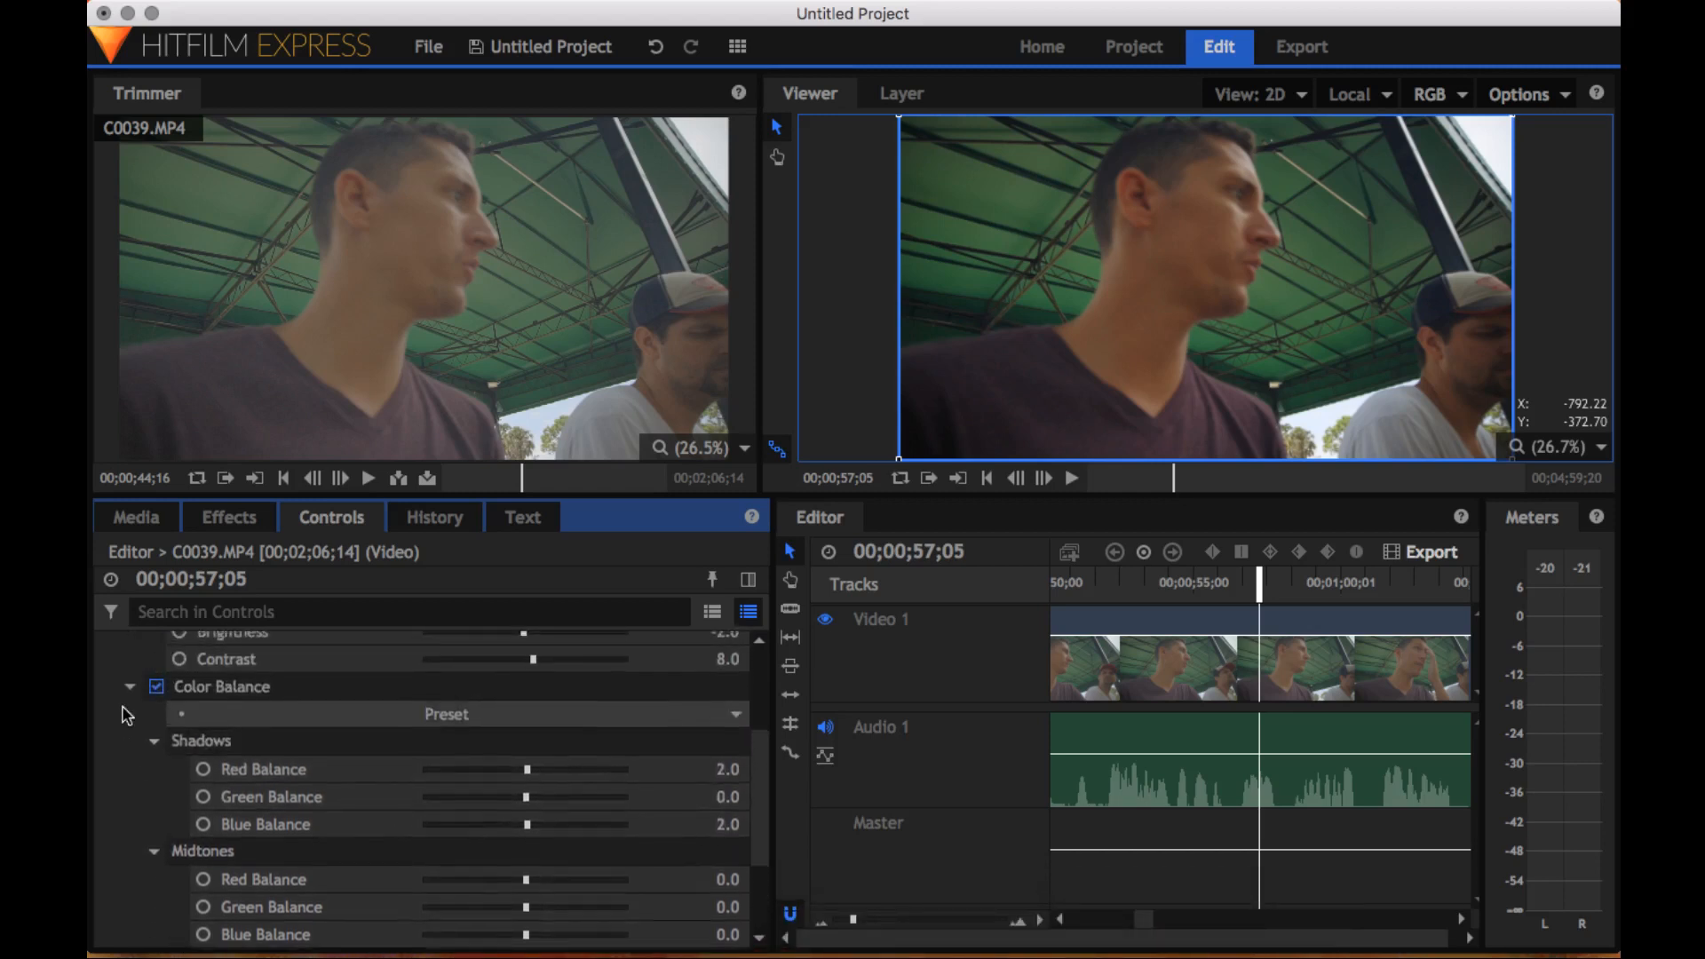
scroll(127, 716, "down", 1)
scroll(127, 716, "up", 2)
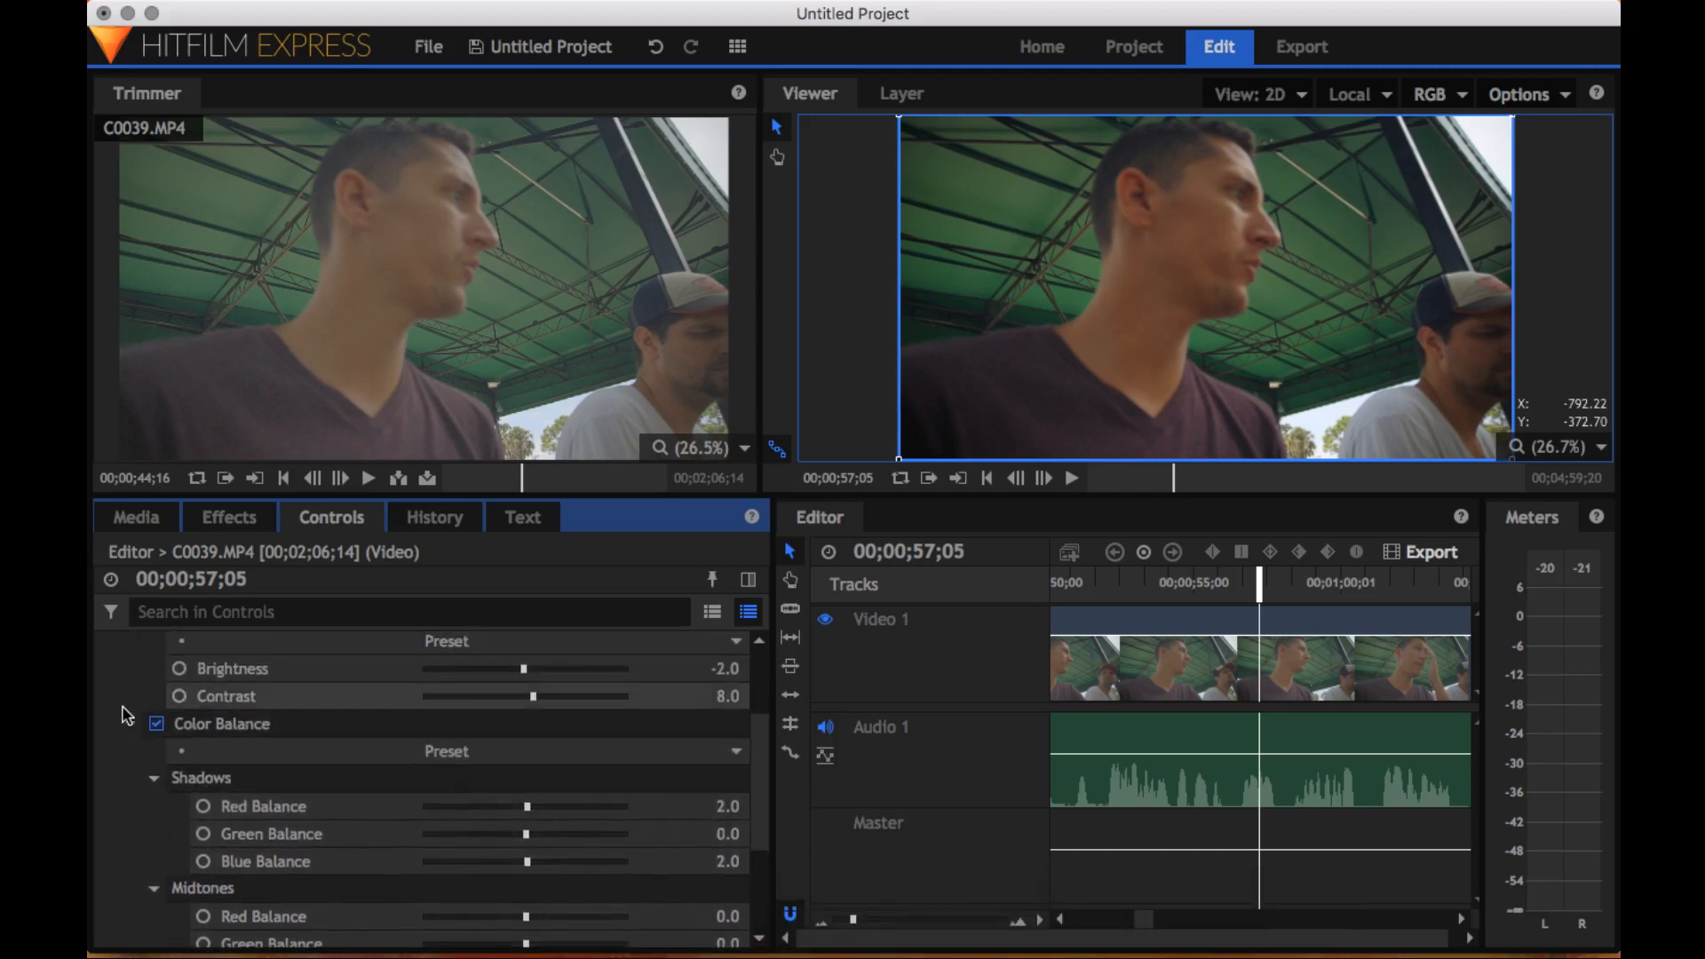
left_click(155, 724)
left_click(156, 724)
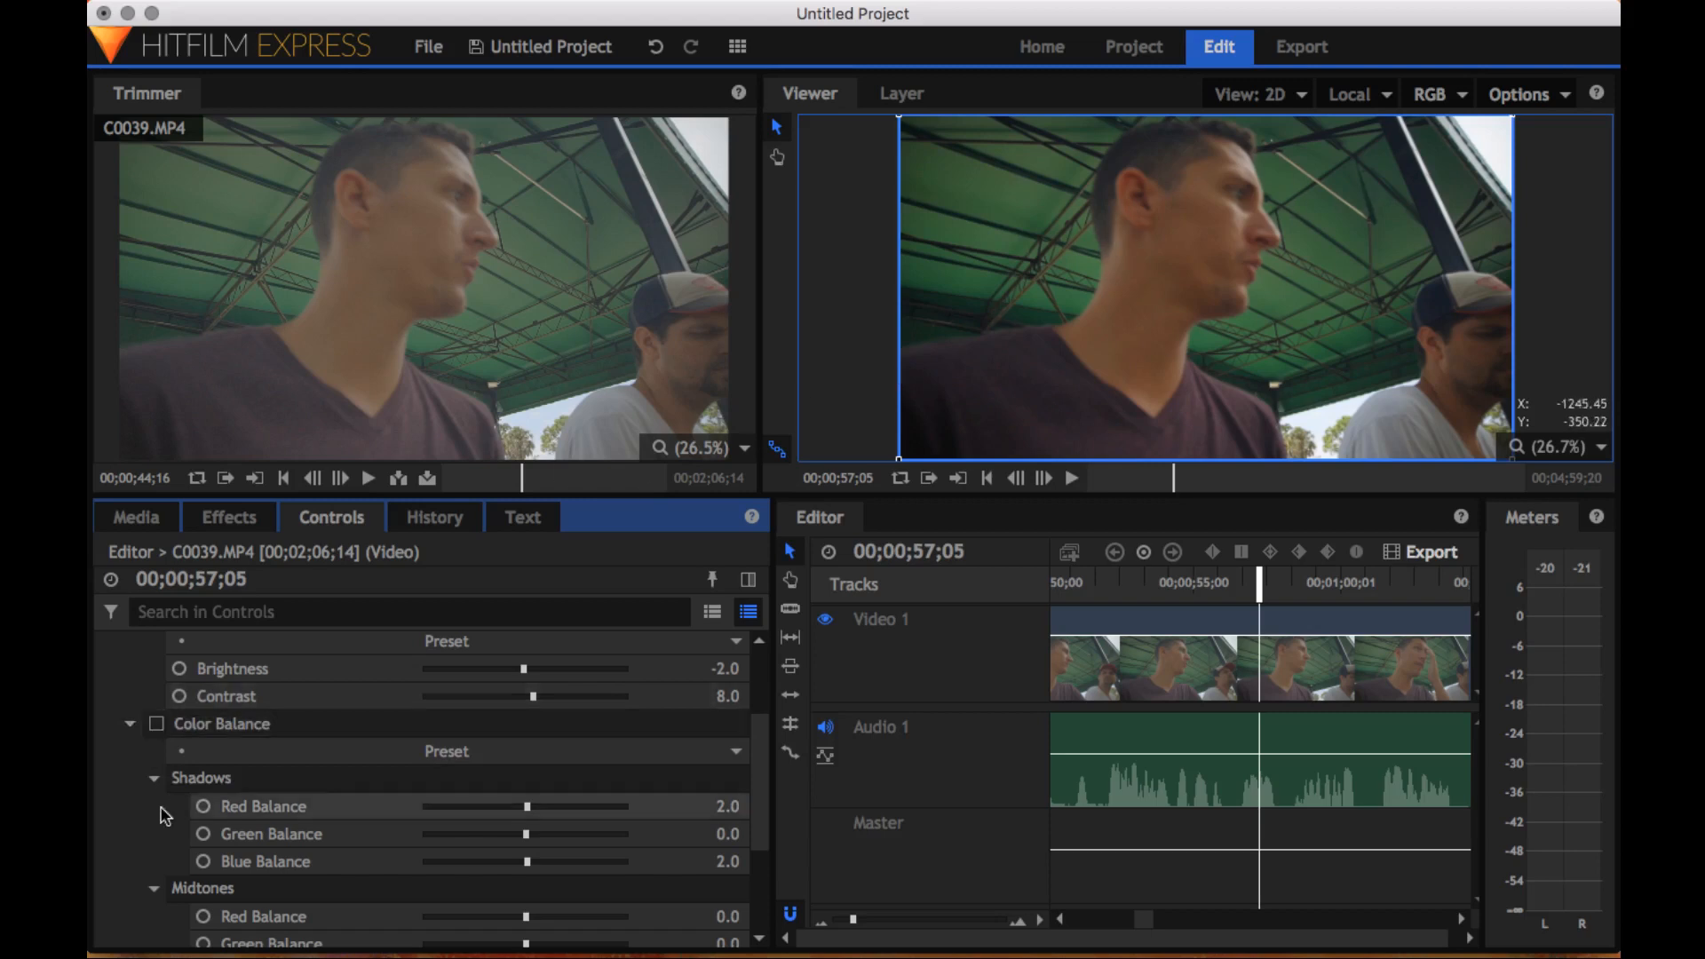
left_click(158, 724)
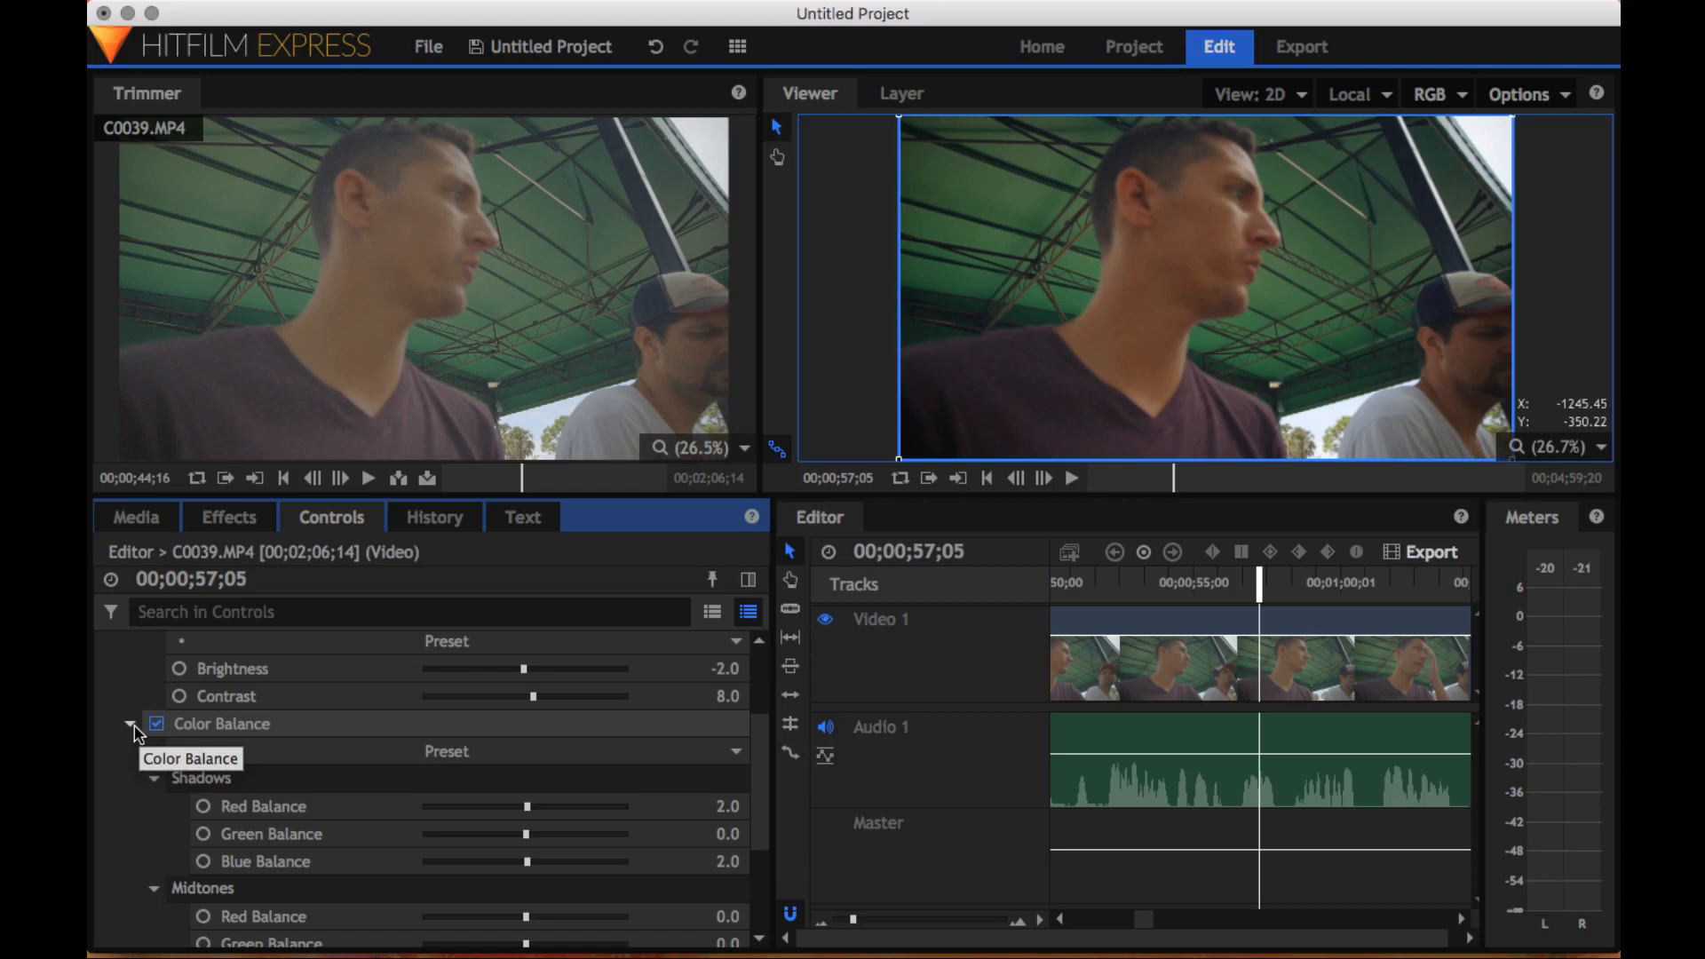
Collapse the Brightness & Contrast and Color Balance settings and the whole Effects group of C0039.MP4
scroll(138, 731, "up", 3)
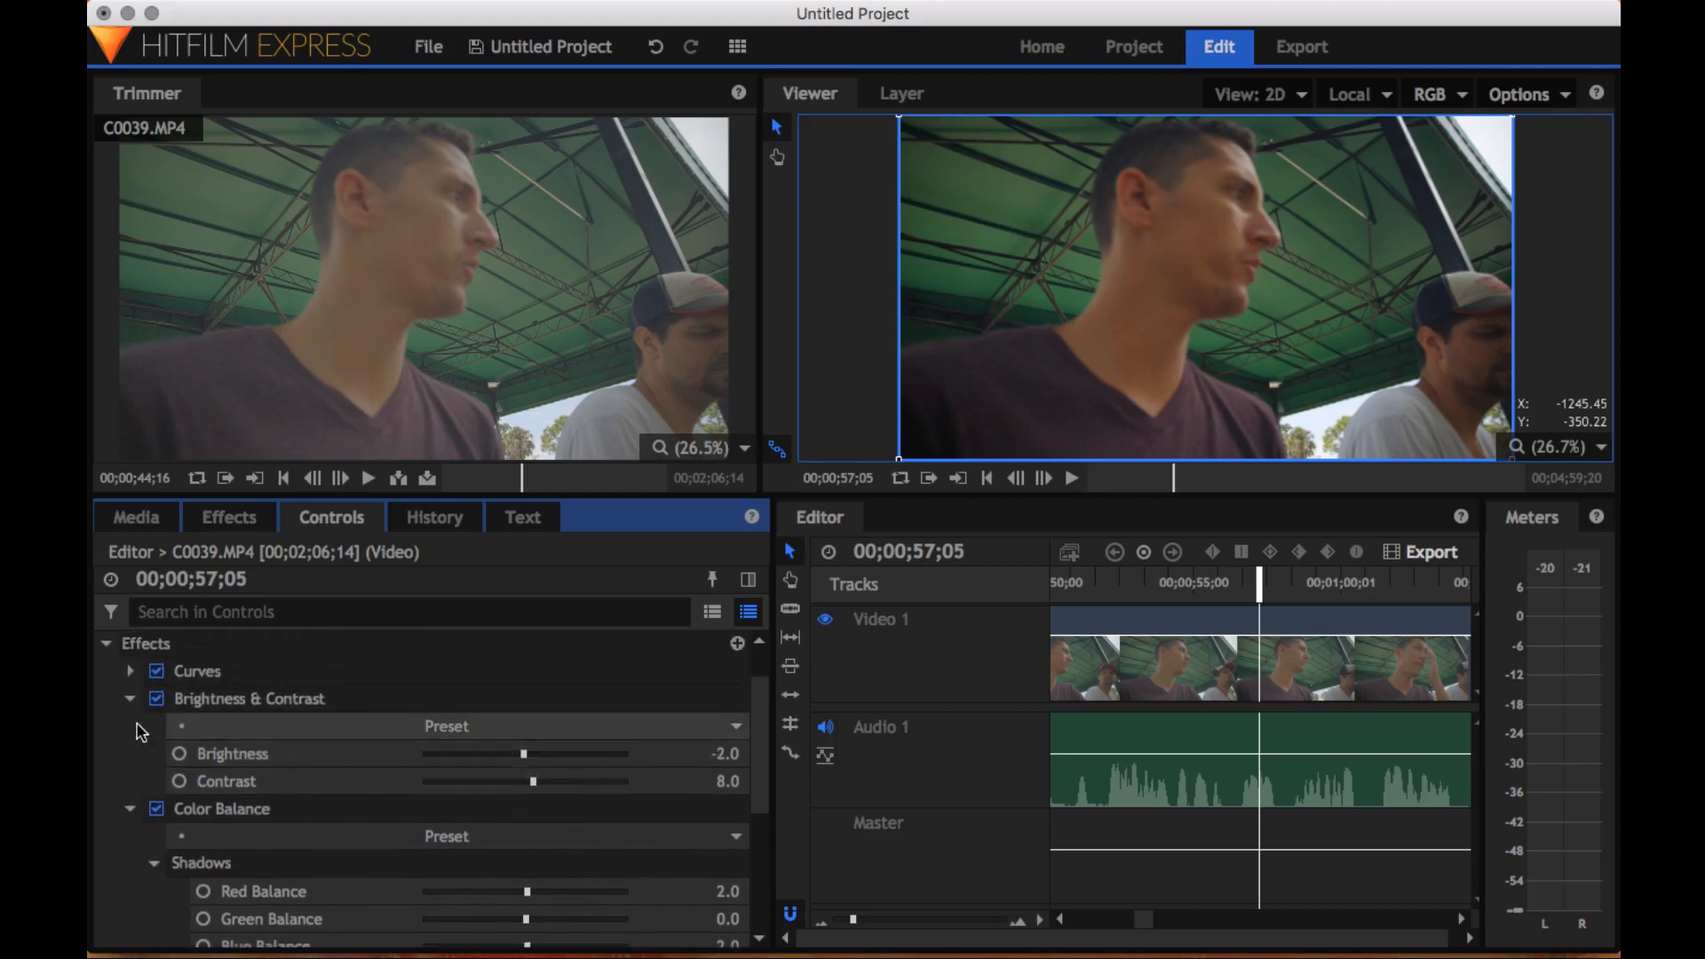
scroll(138, 731, "up", 2)
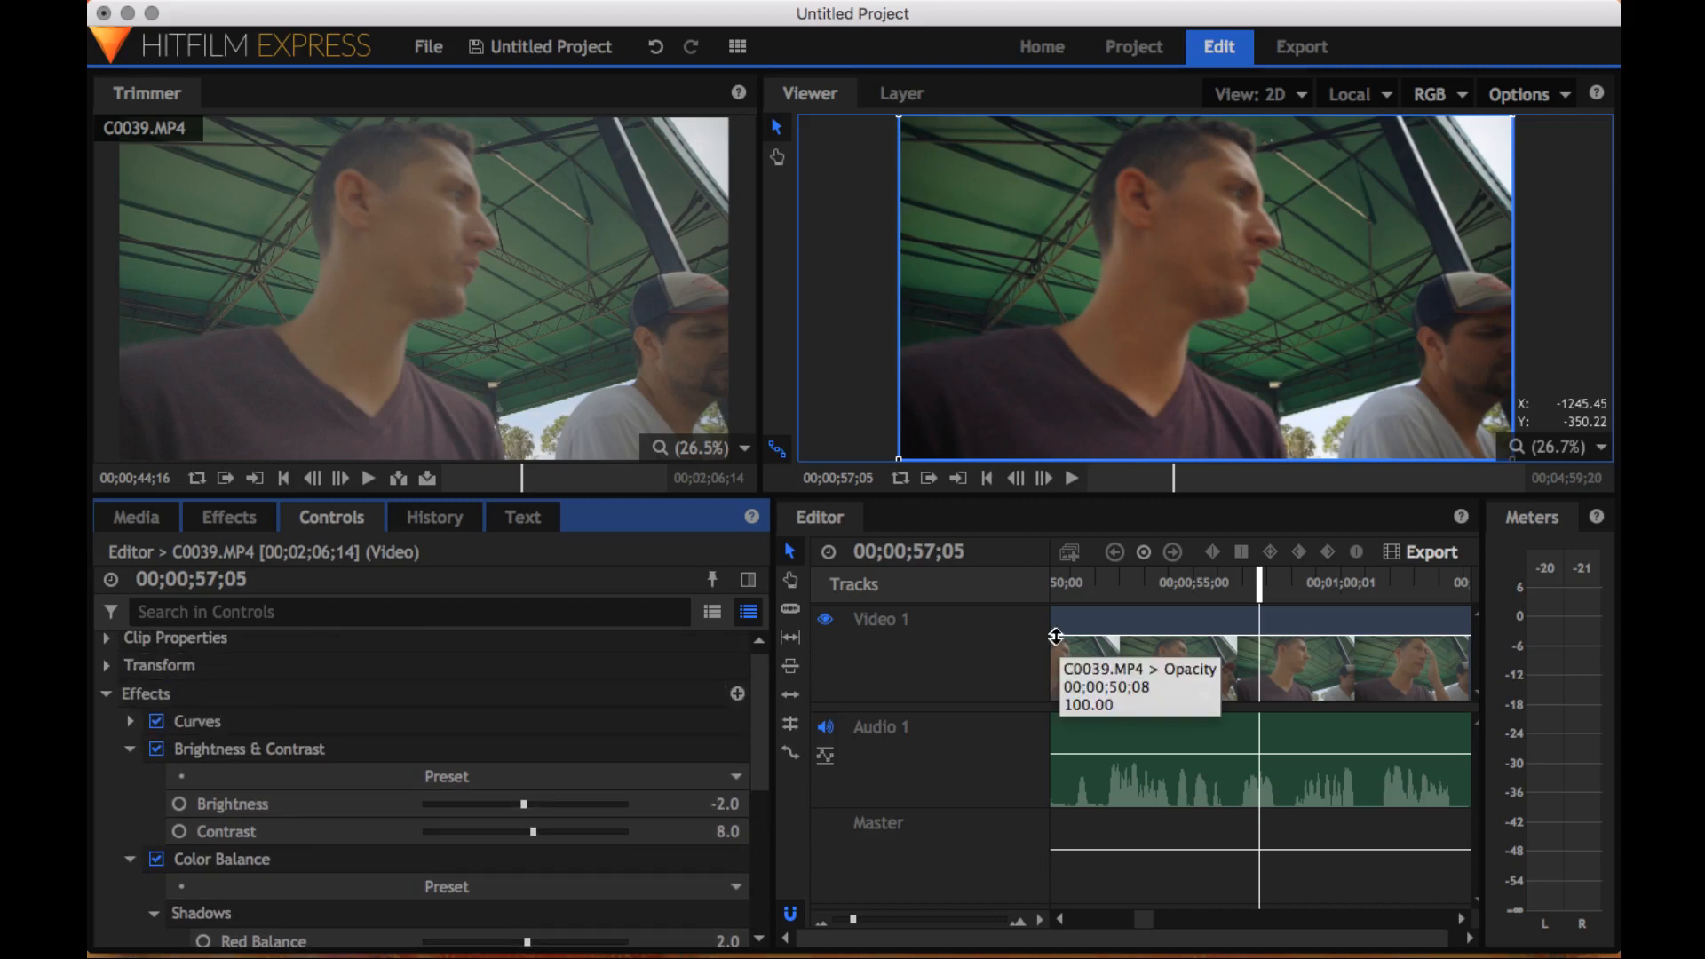
scroll(1055, 635, "right", 10)
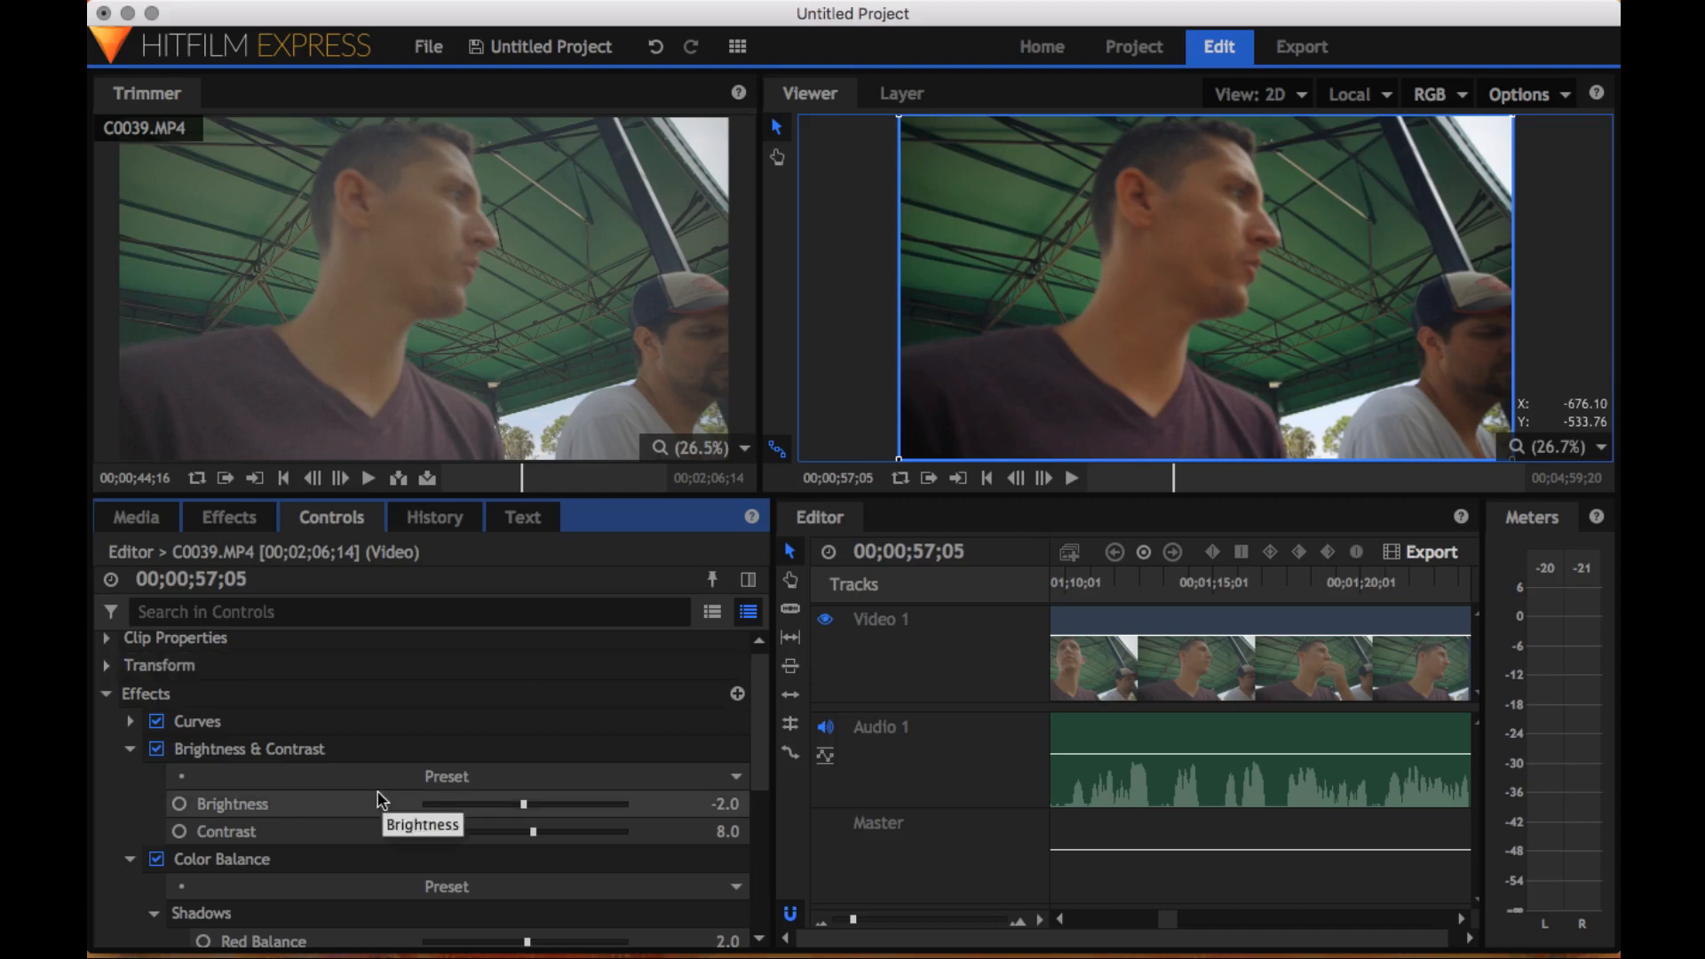
left_click(129, 753)
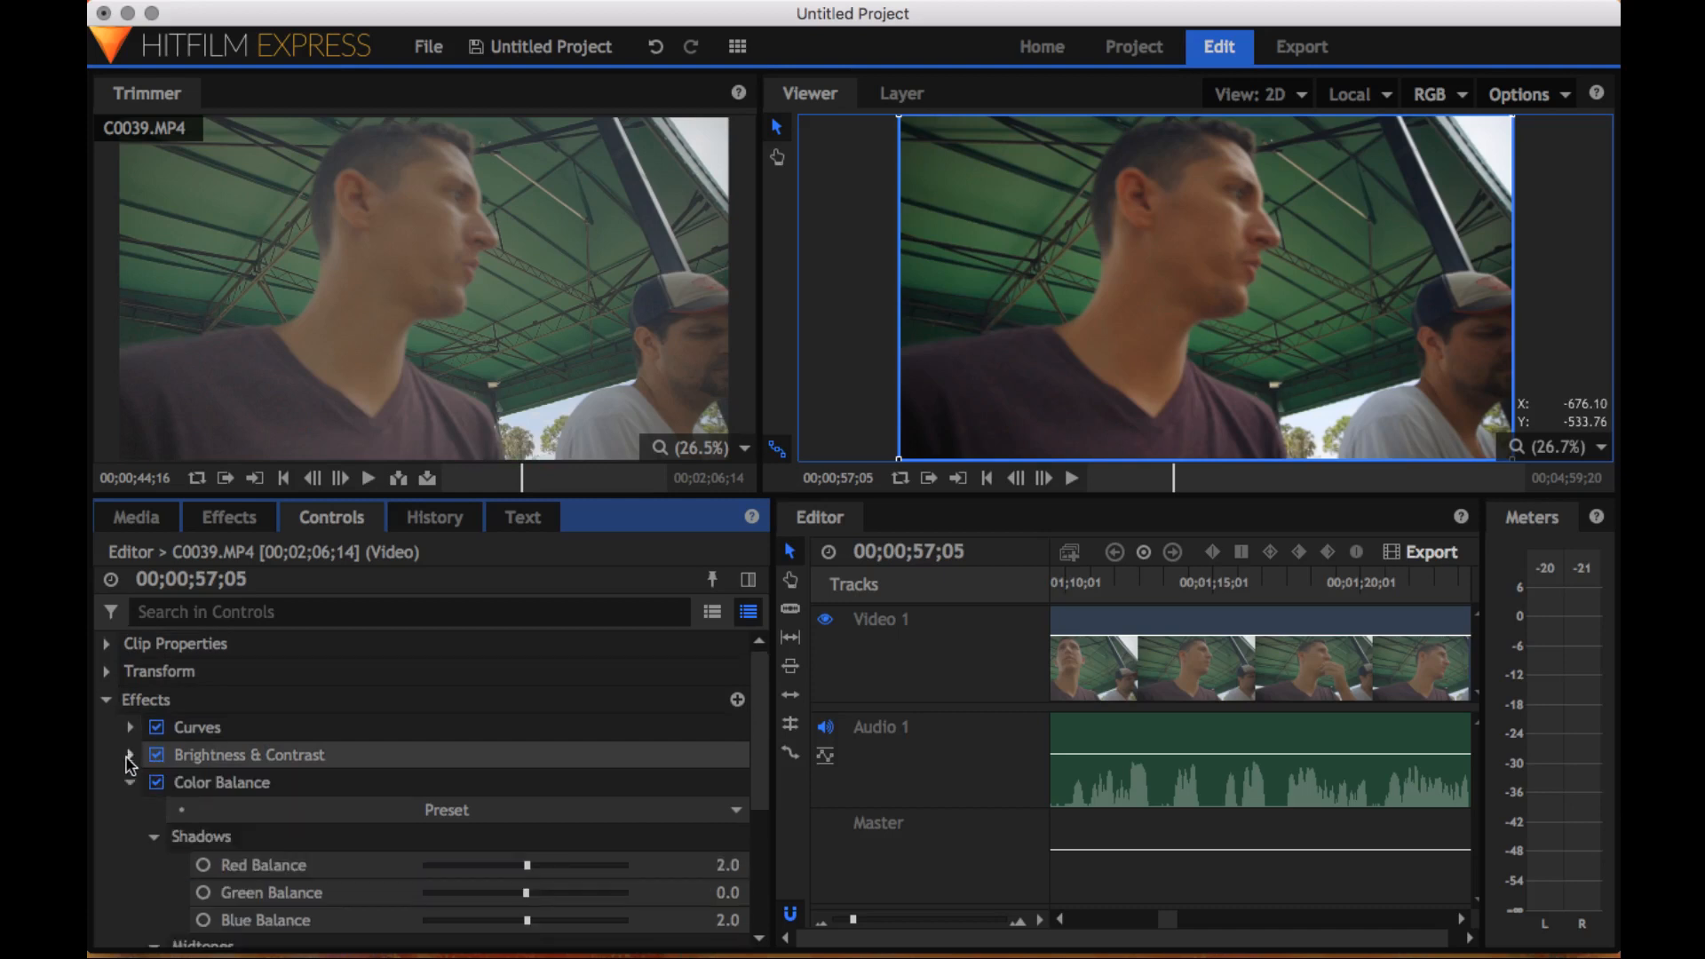
left_click(130, 782)
left_click(106, 700)
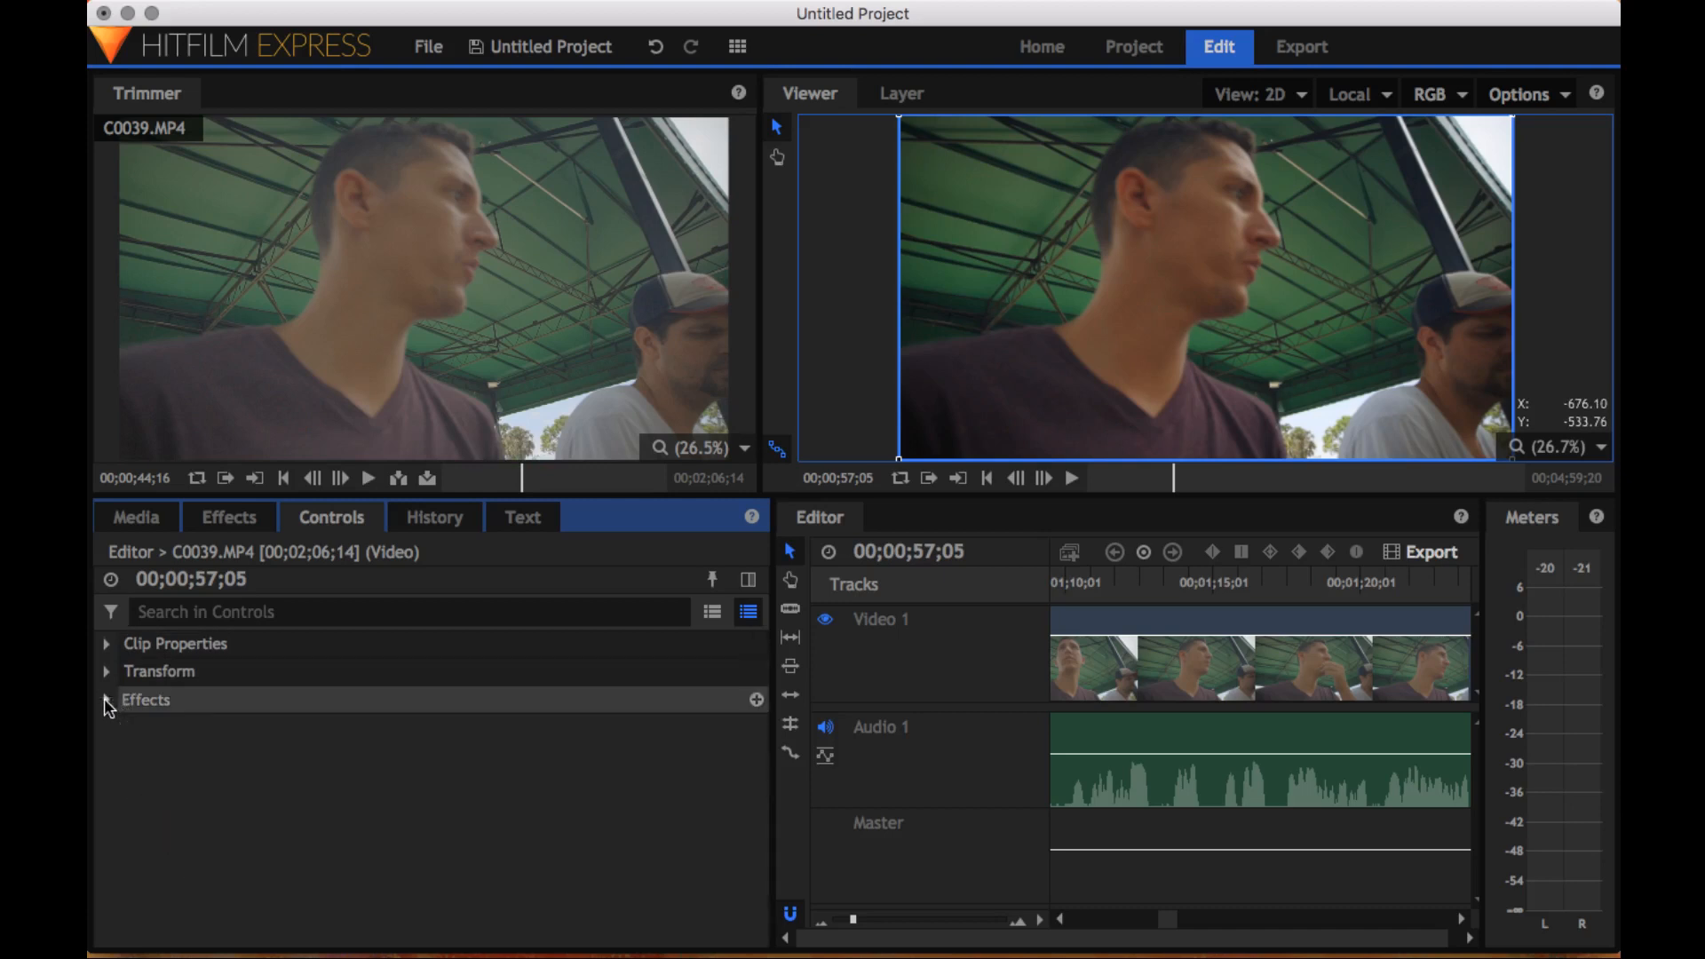
Search the effects library for "lut" and select the LUT effect under Color Grading
left_click(219, 604)
type("lut")
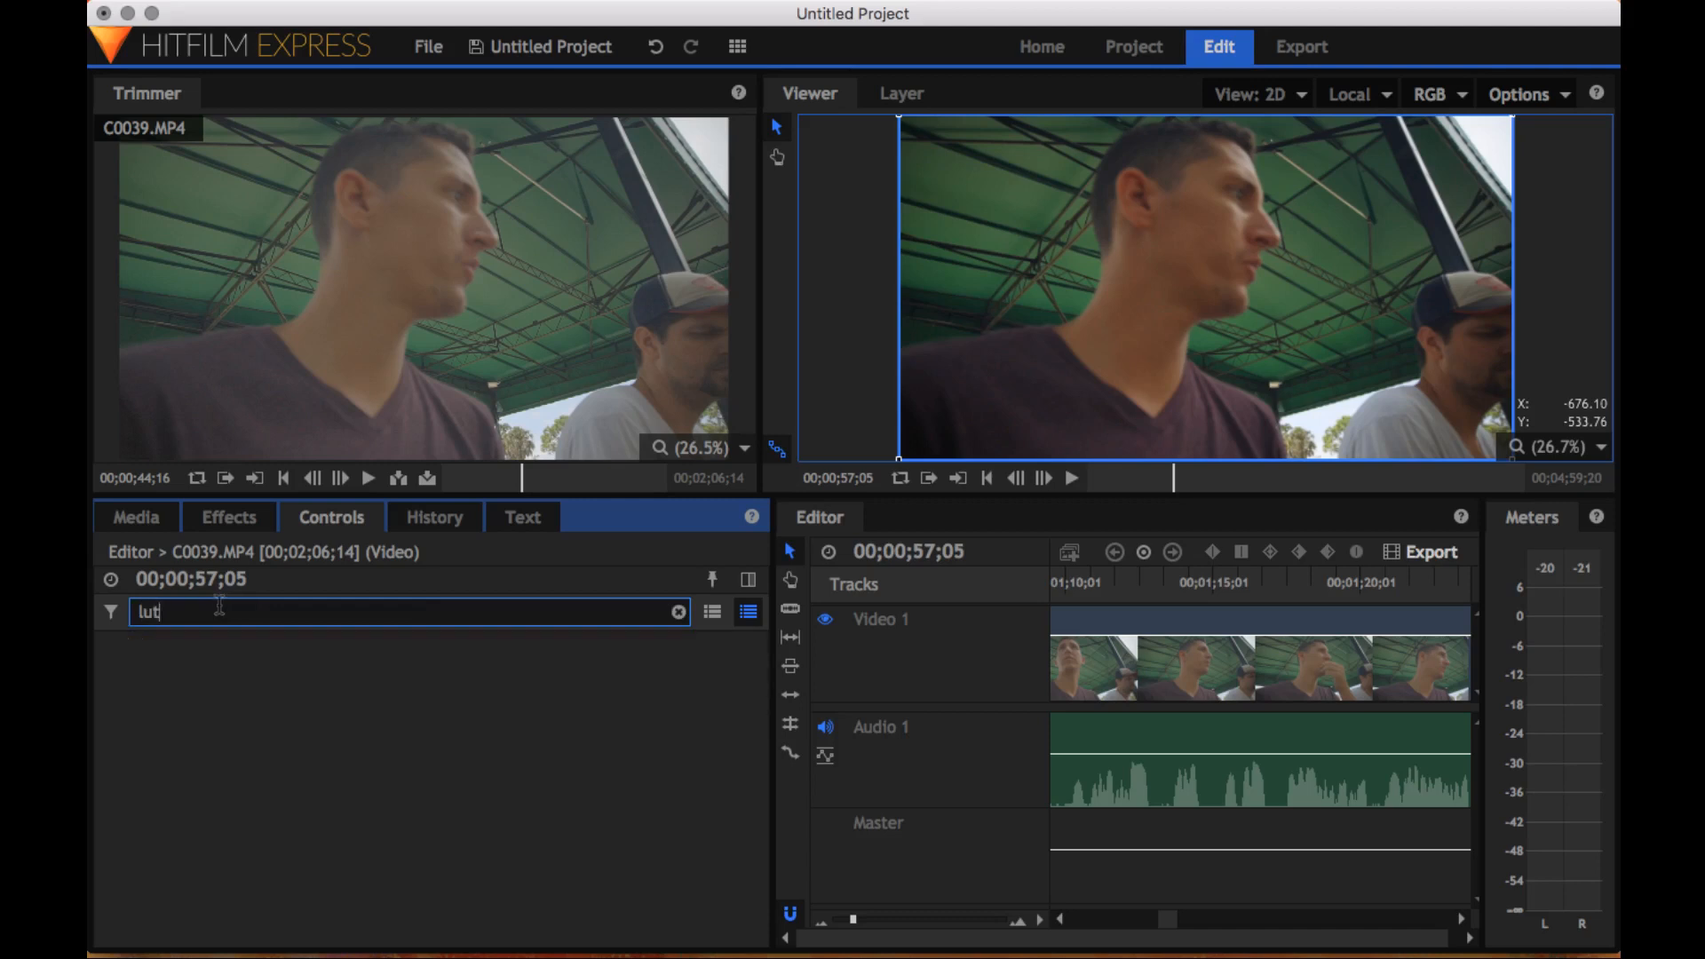
left_click(243, 519)
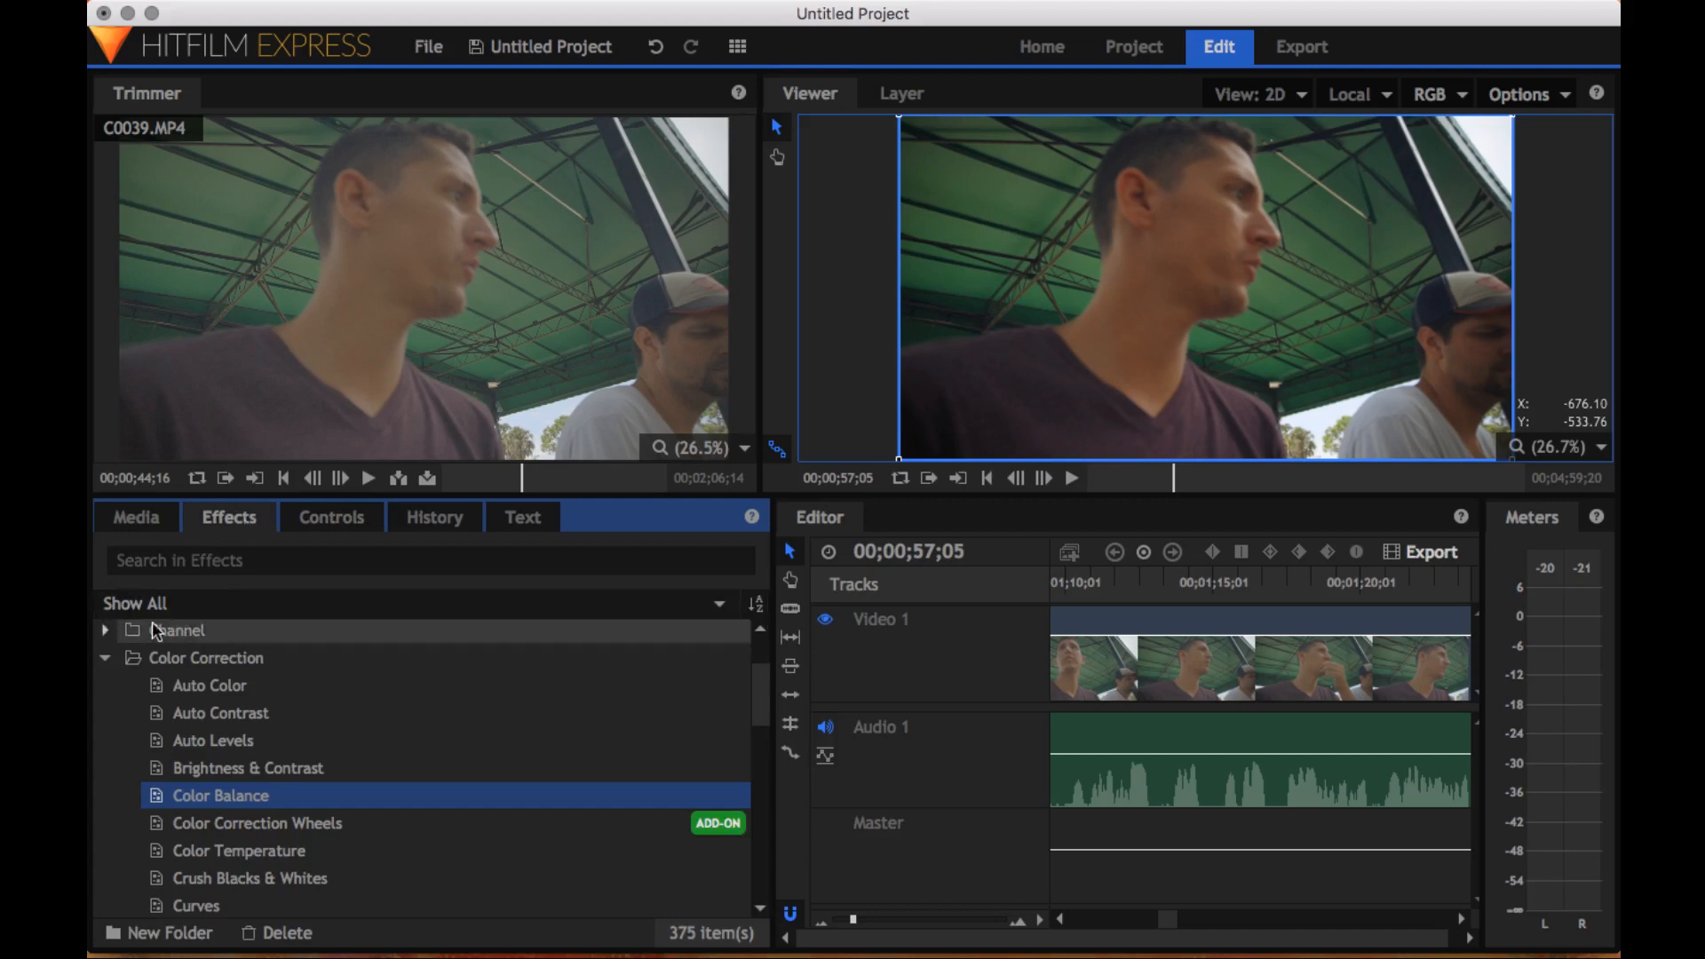
left_click(105, 659)
left_click(213, 557)
type("lu")
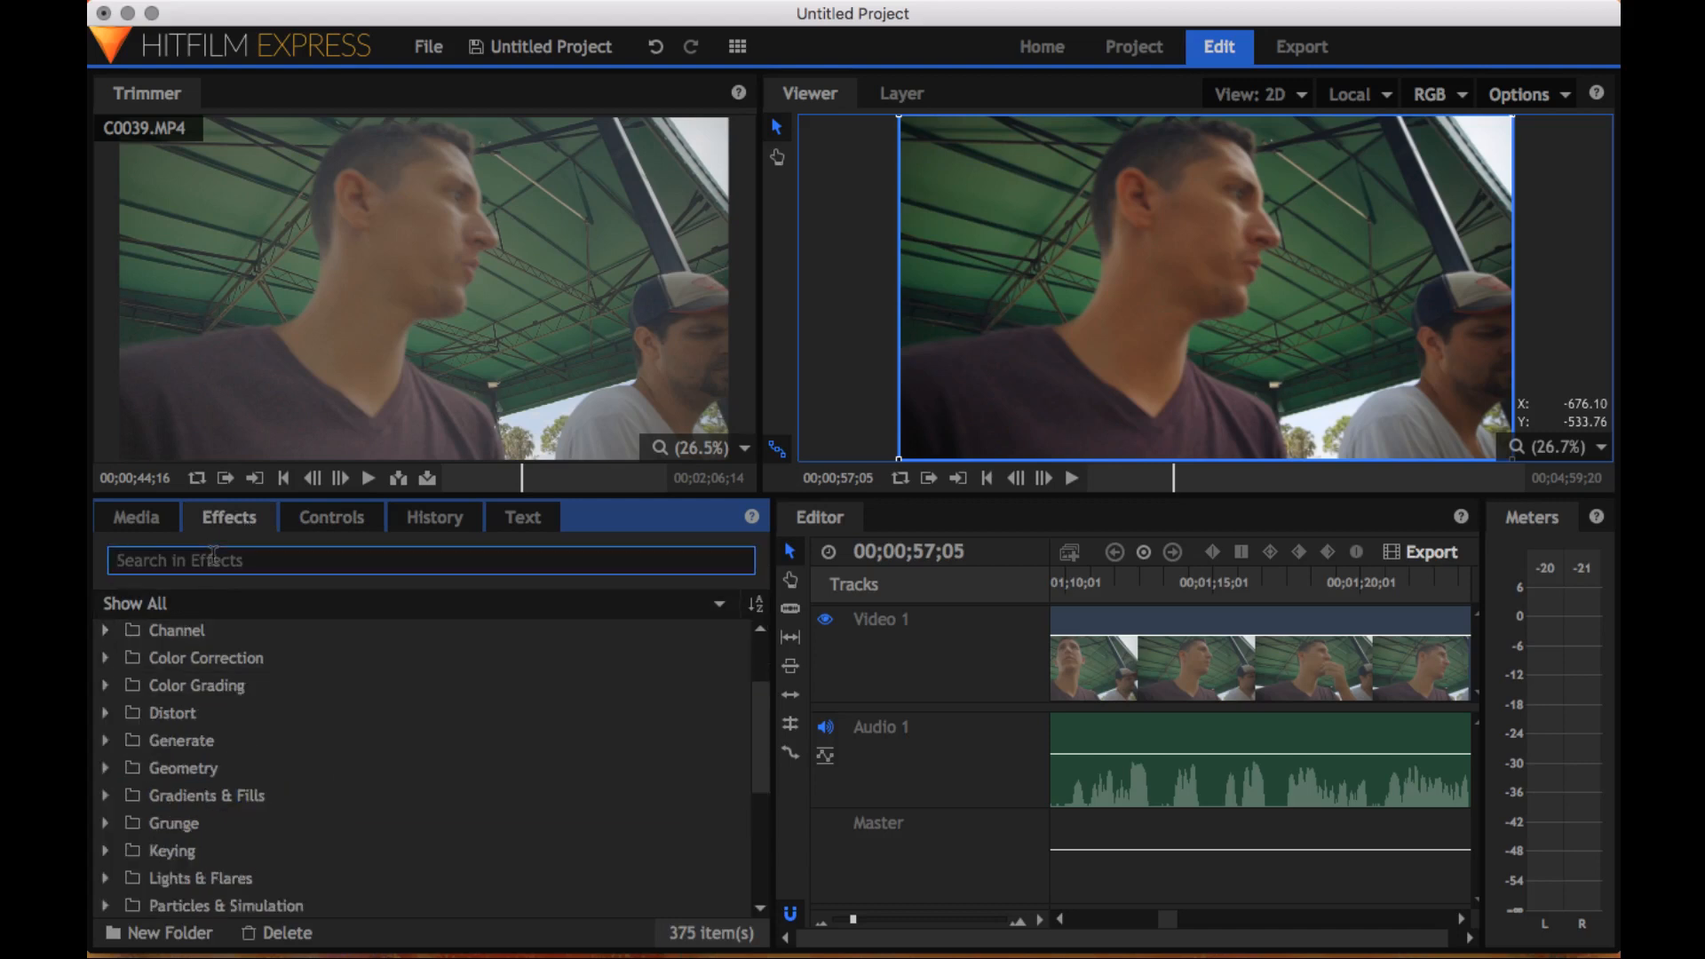
type("t")
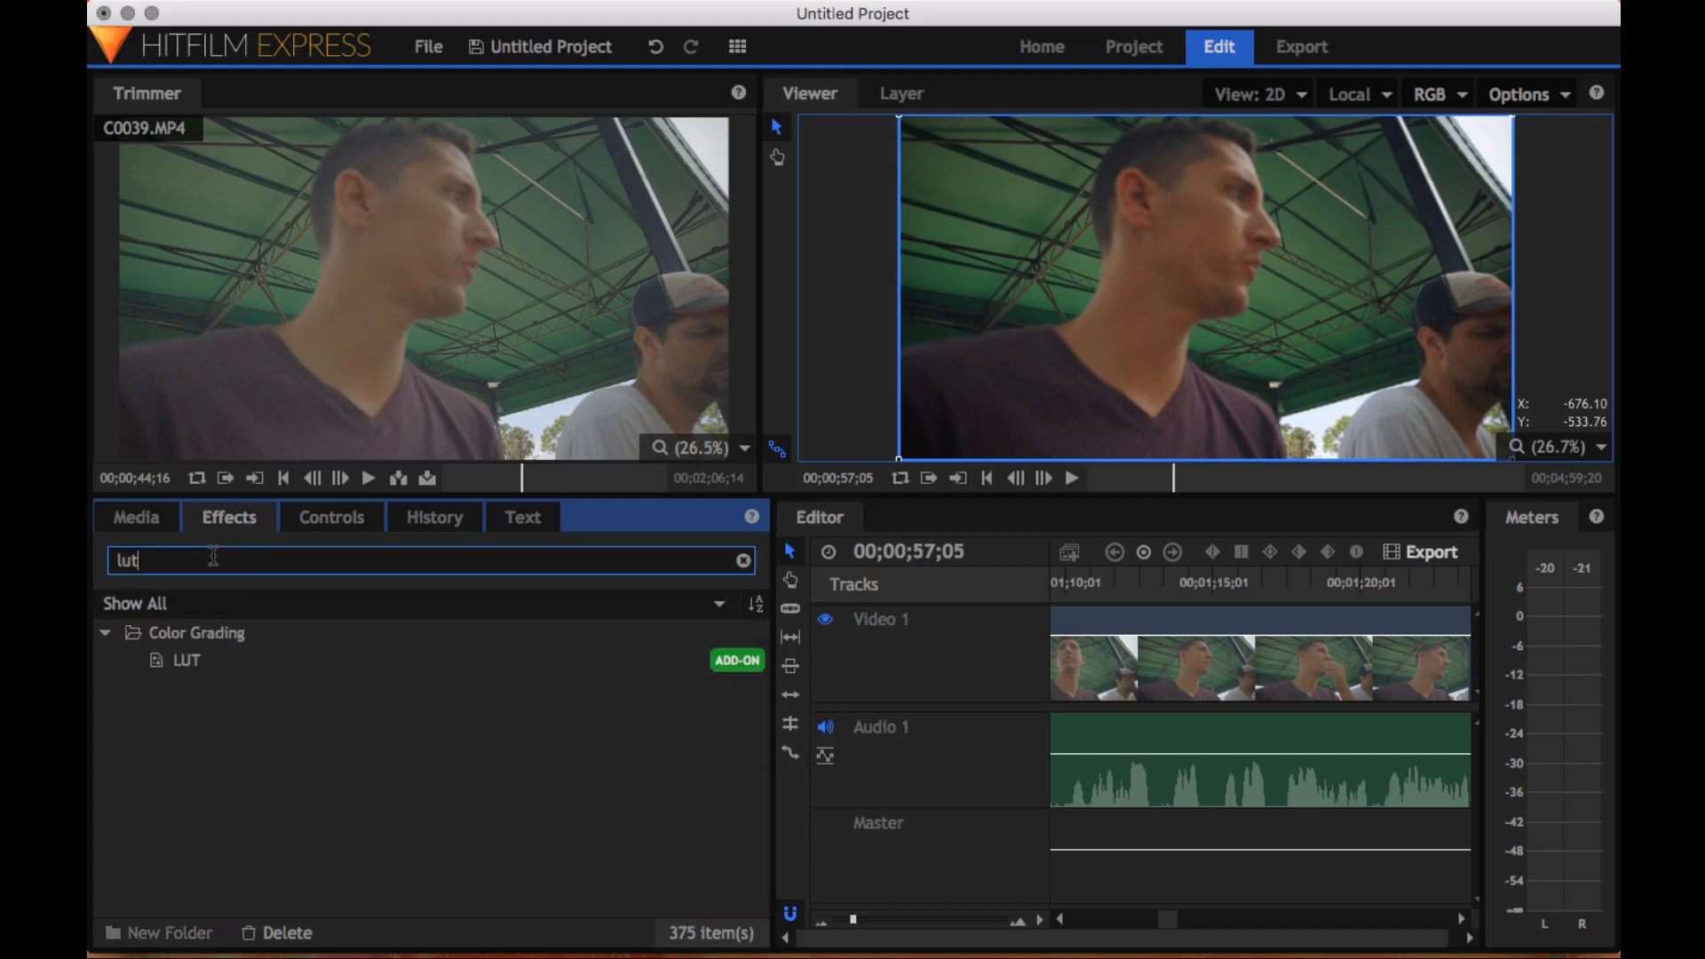
left_click(589, 664)
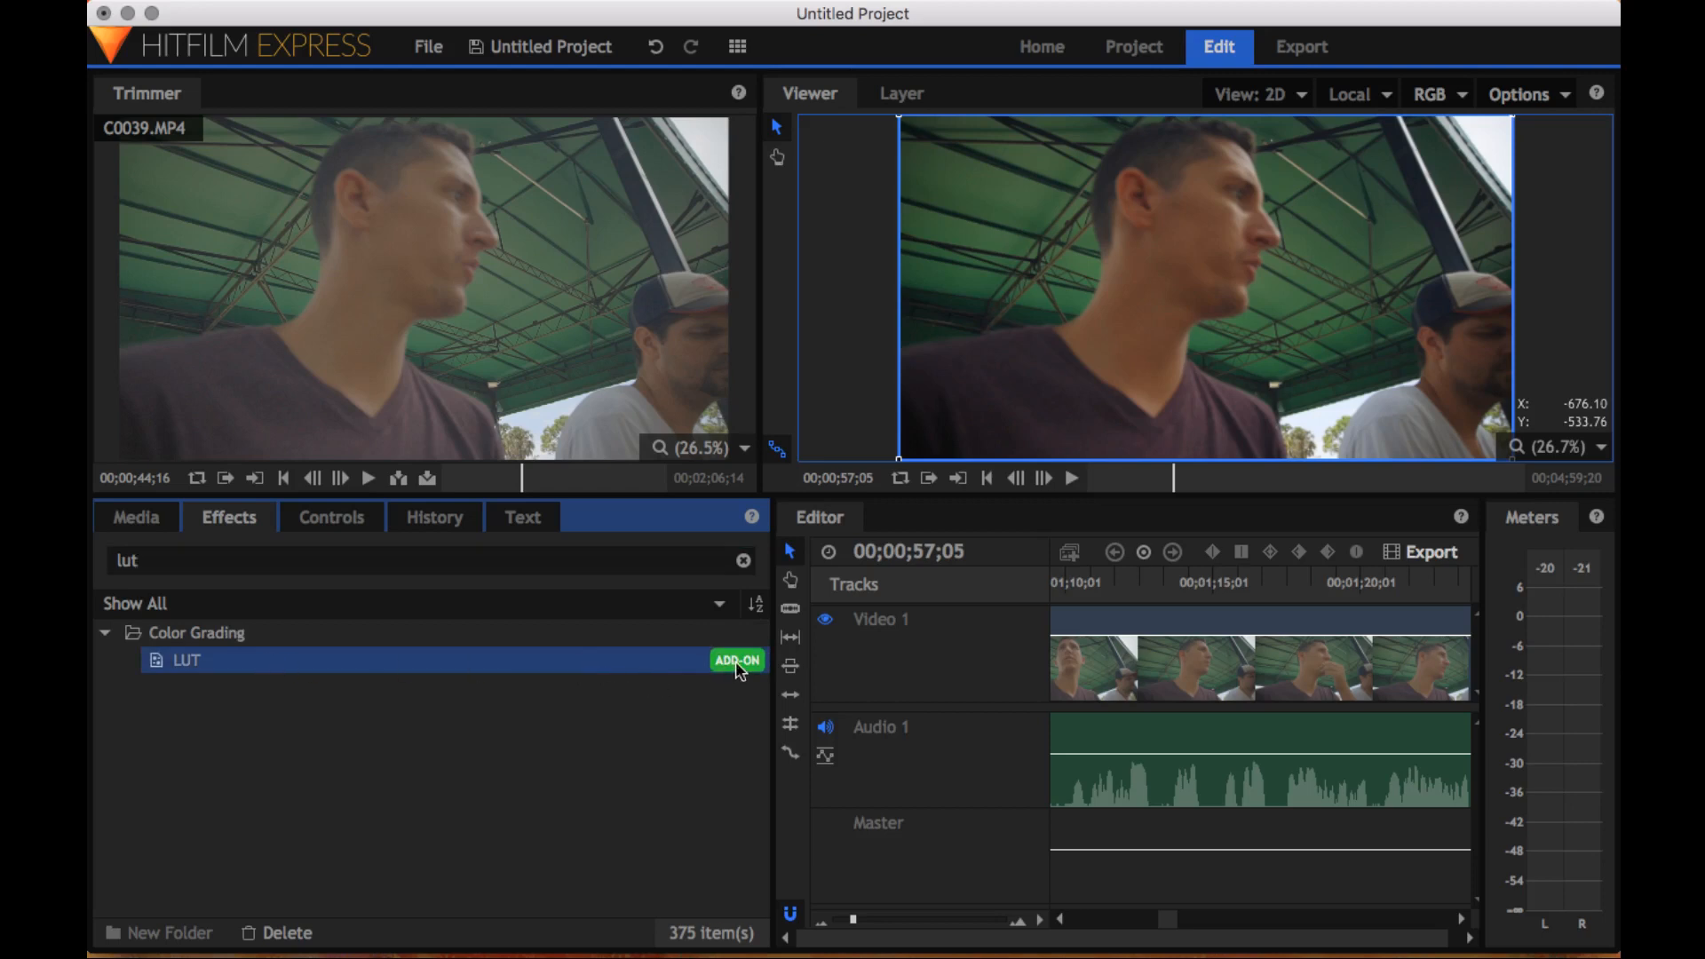
mouse_move(735, 663)
mouse_move(442, 237)
mouse_move(465, 414)
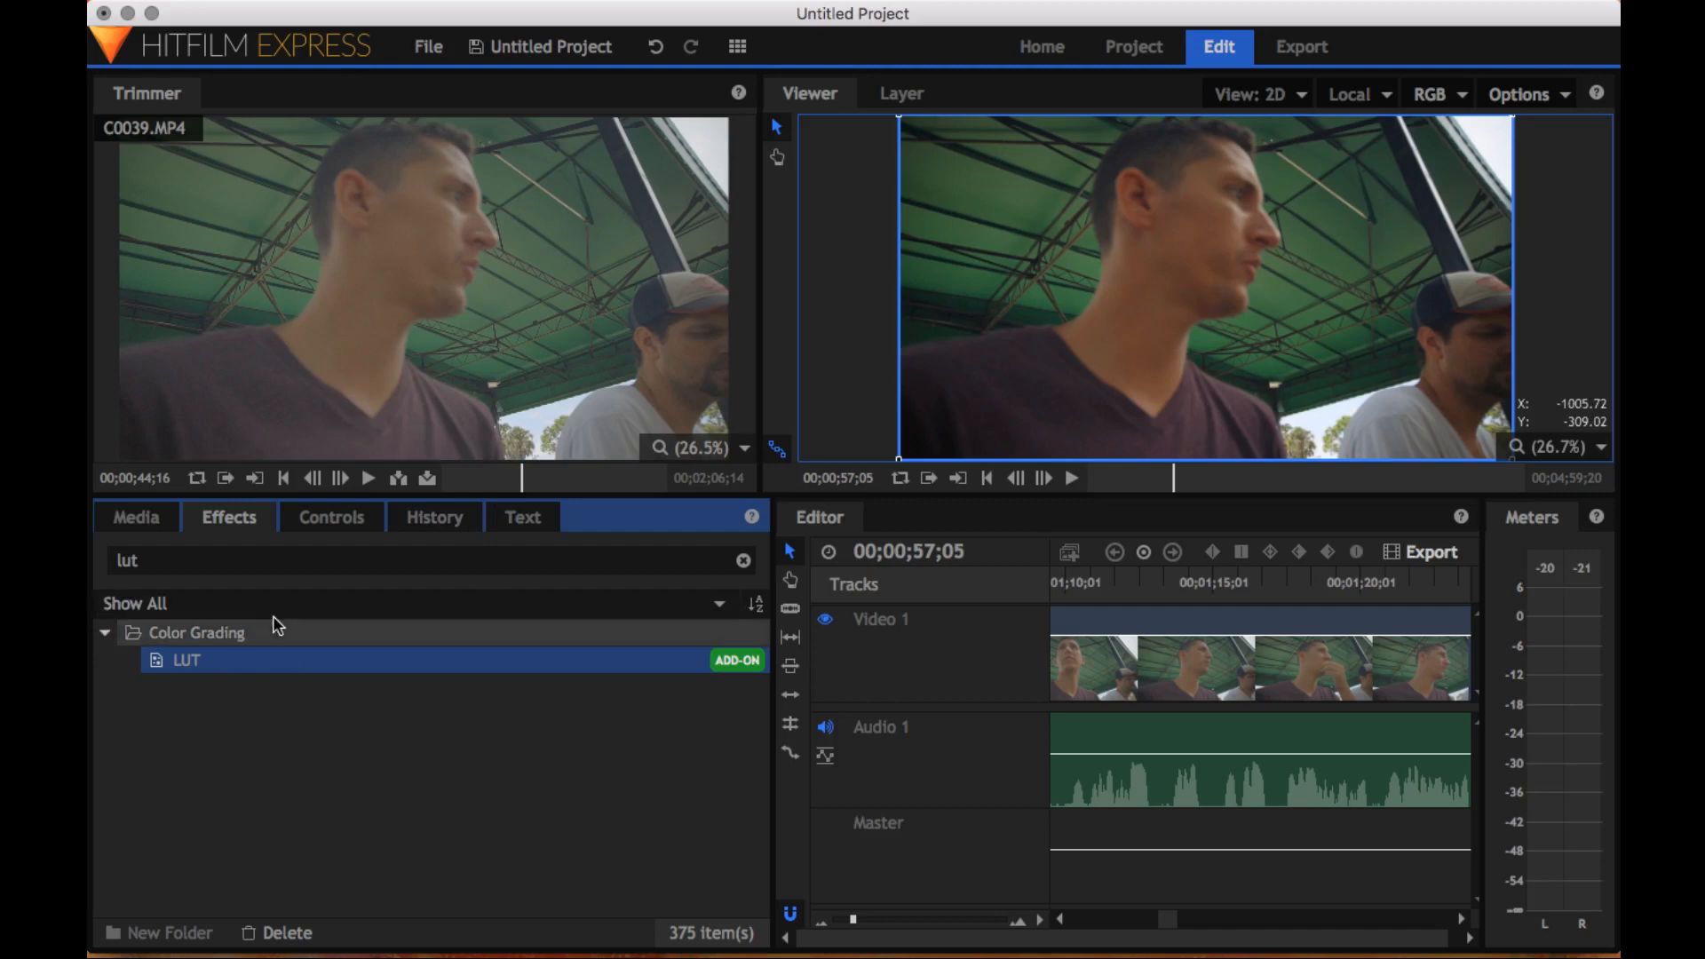
left_click(158, 559)
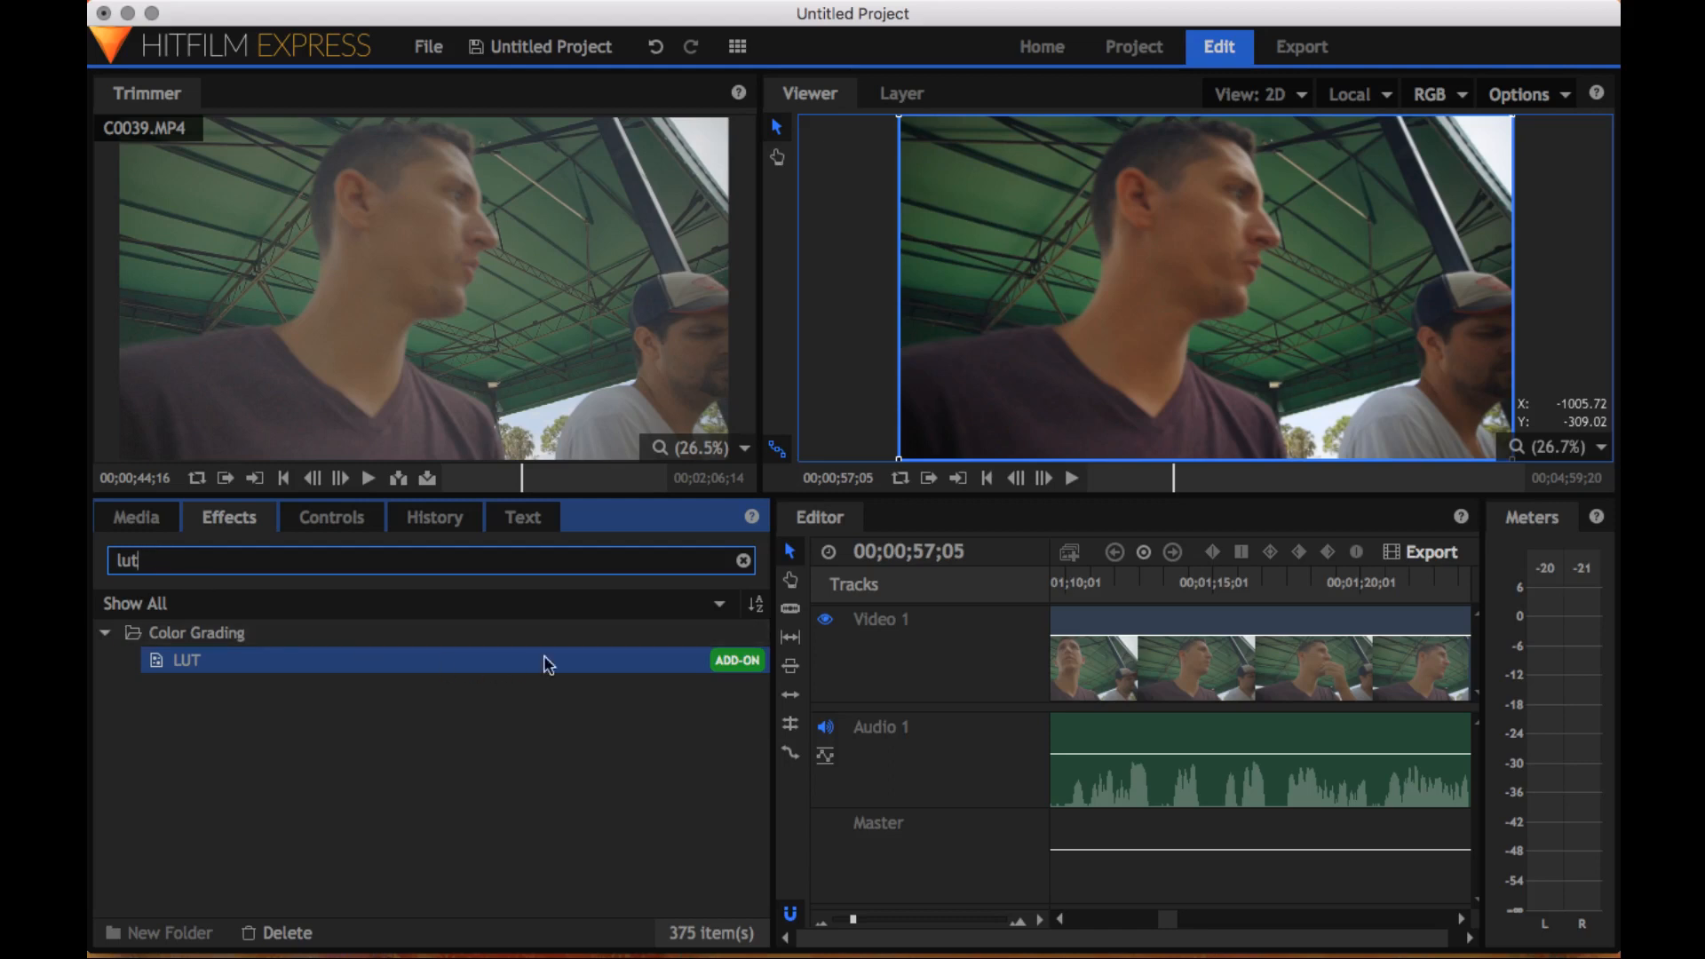
Review C0038.MP4 at the start of the timeline by viewing frames at several points along the clip
scroll(1101, 618, "left", 4)
scroll(1101, 613, "left", 10)
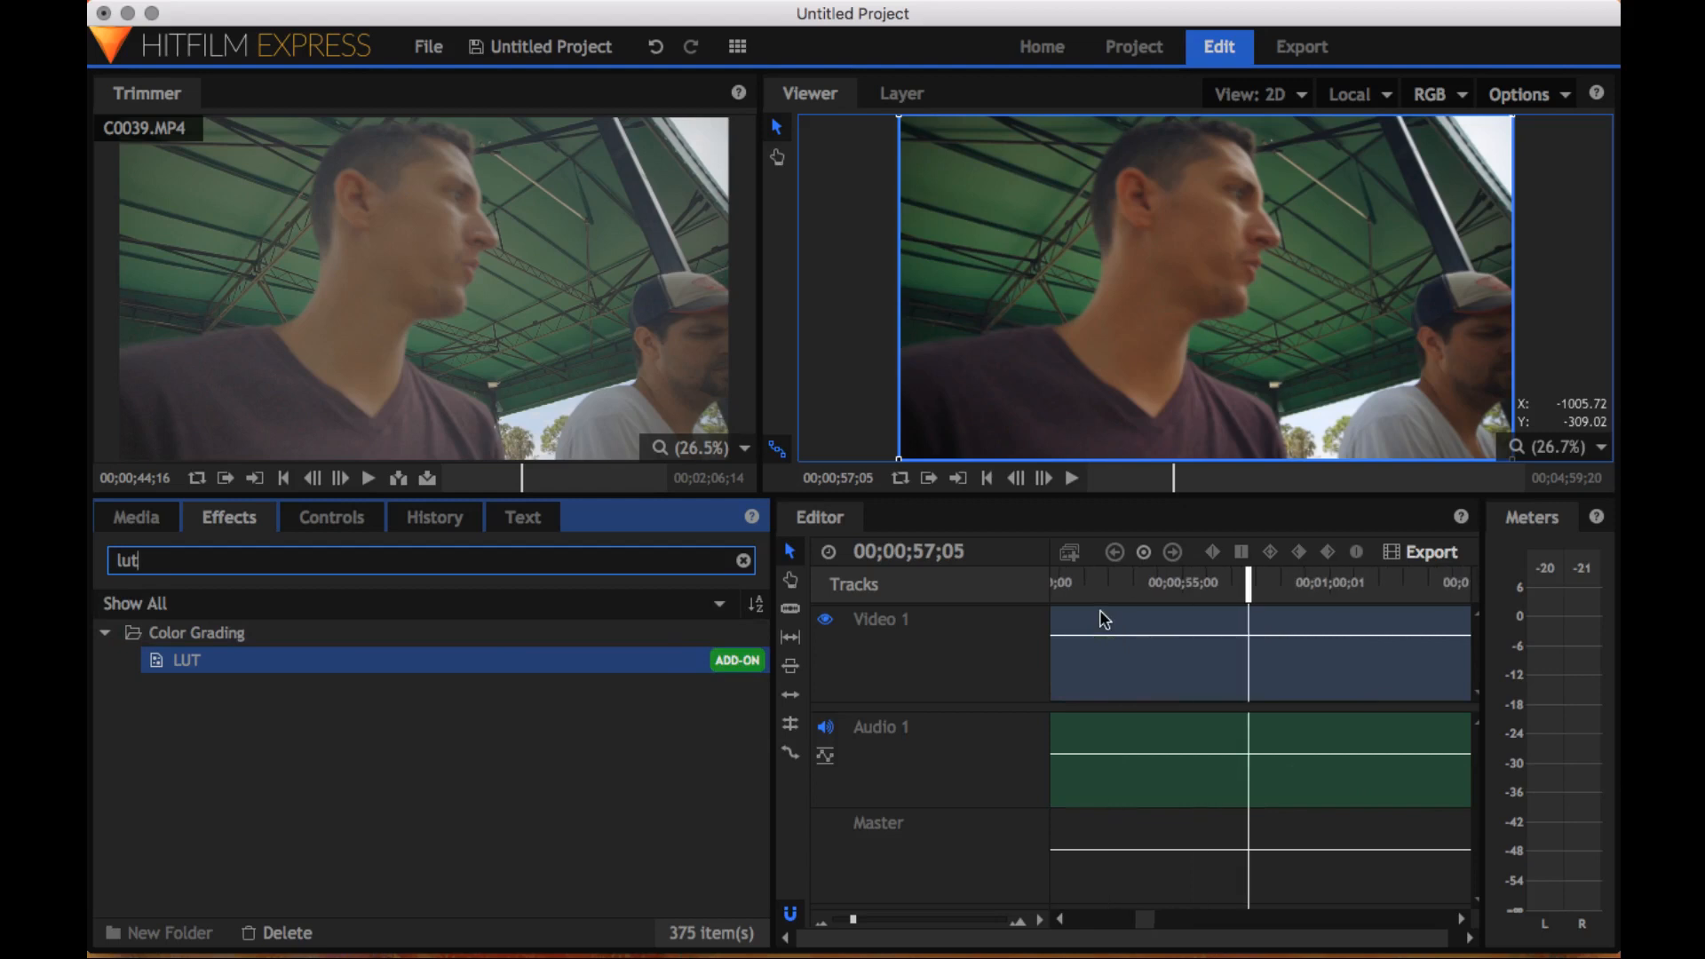
scroll(1101, 619, "left", 5)
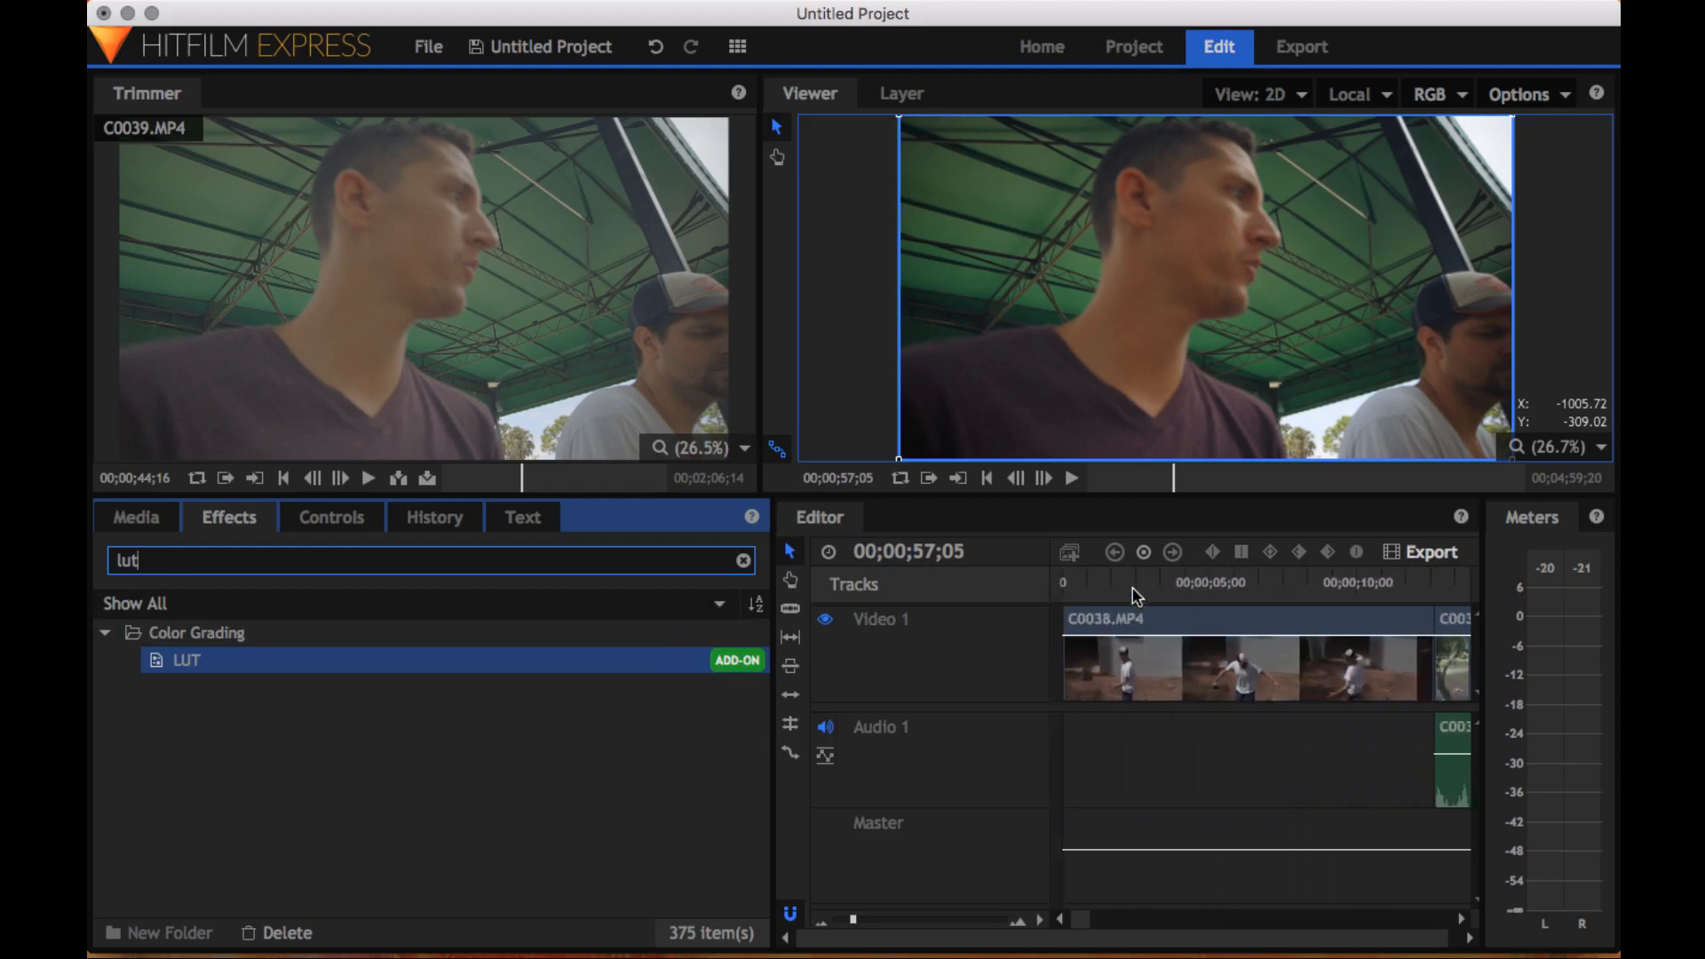
left_click(1132, 584)
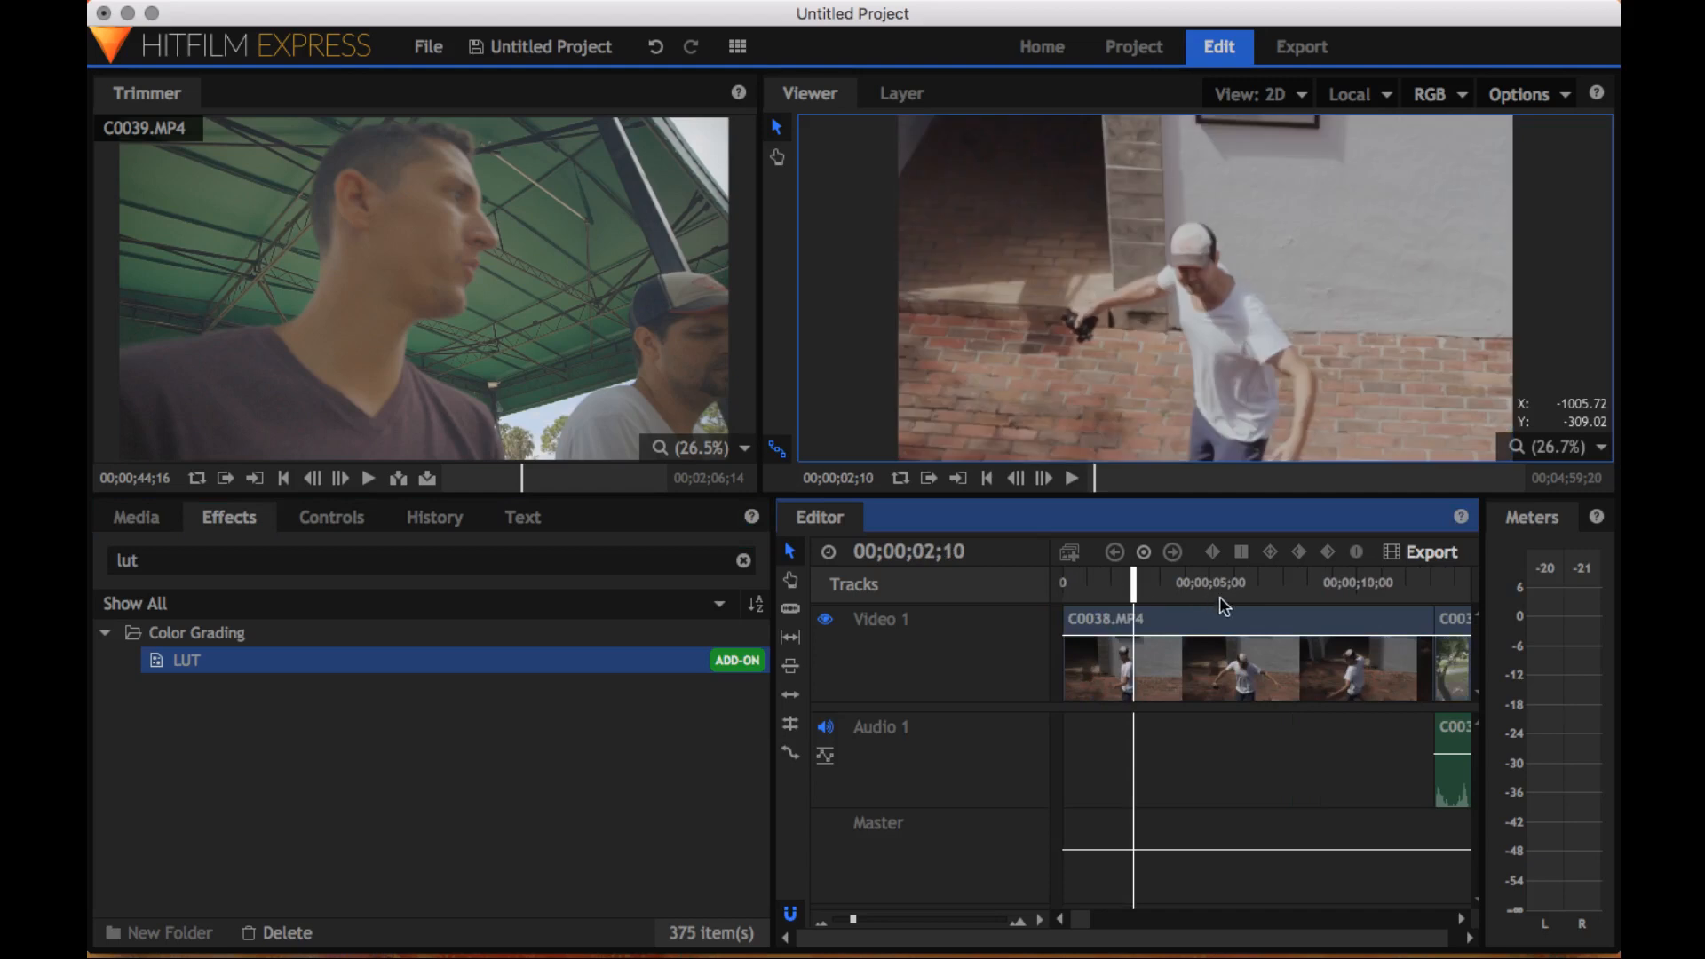
scroll(1239, 602, "right", 1)
scroll(1238, 602, "right", 10)
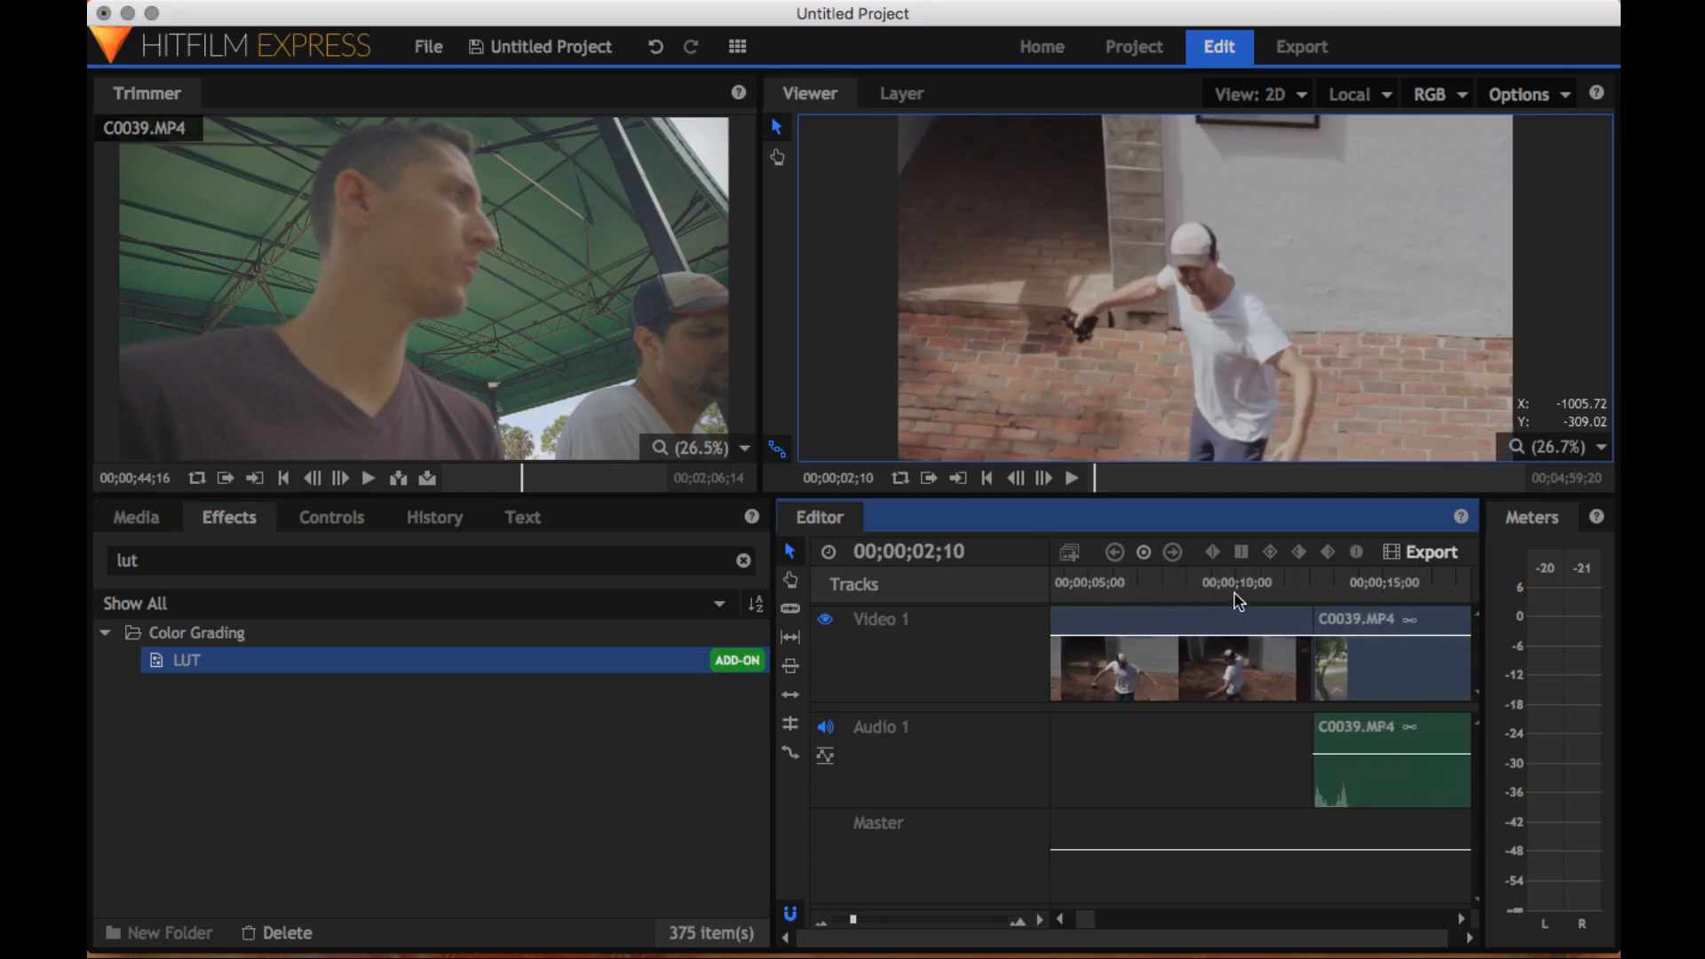
left_click(1252, 593)
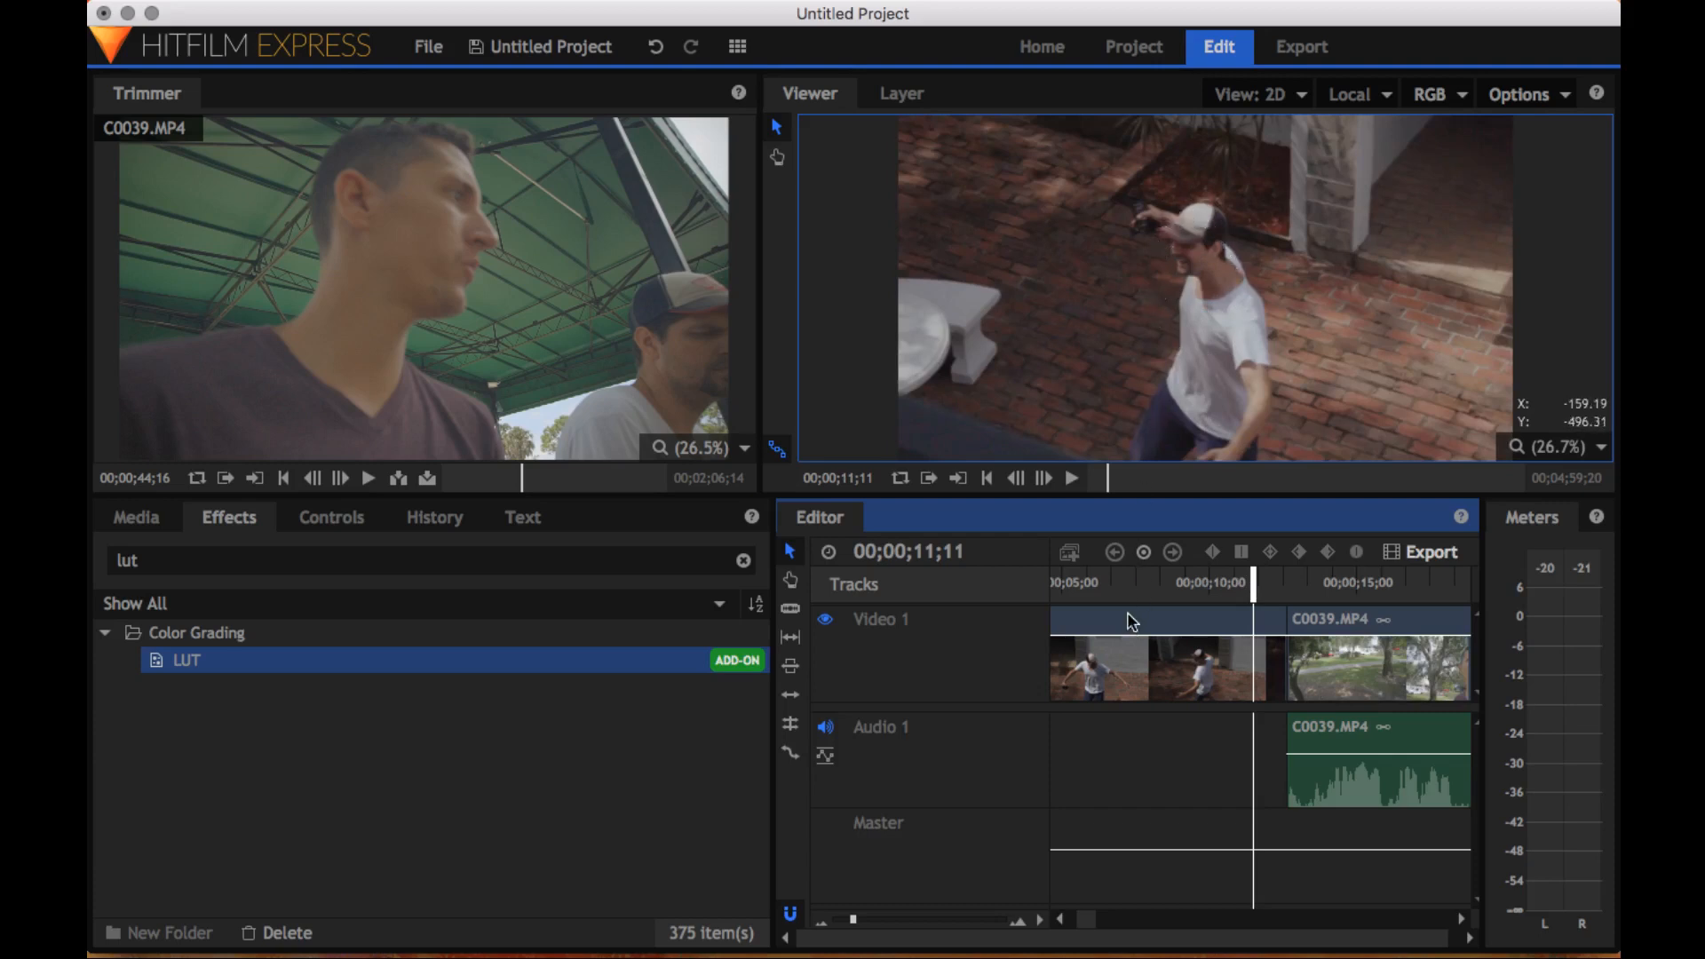
left_click(1155, 582)
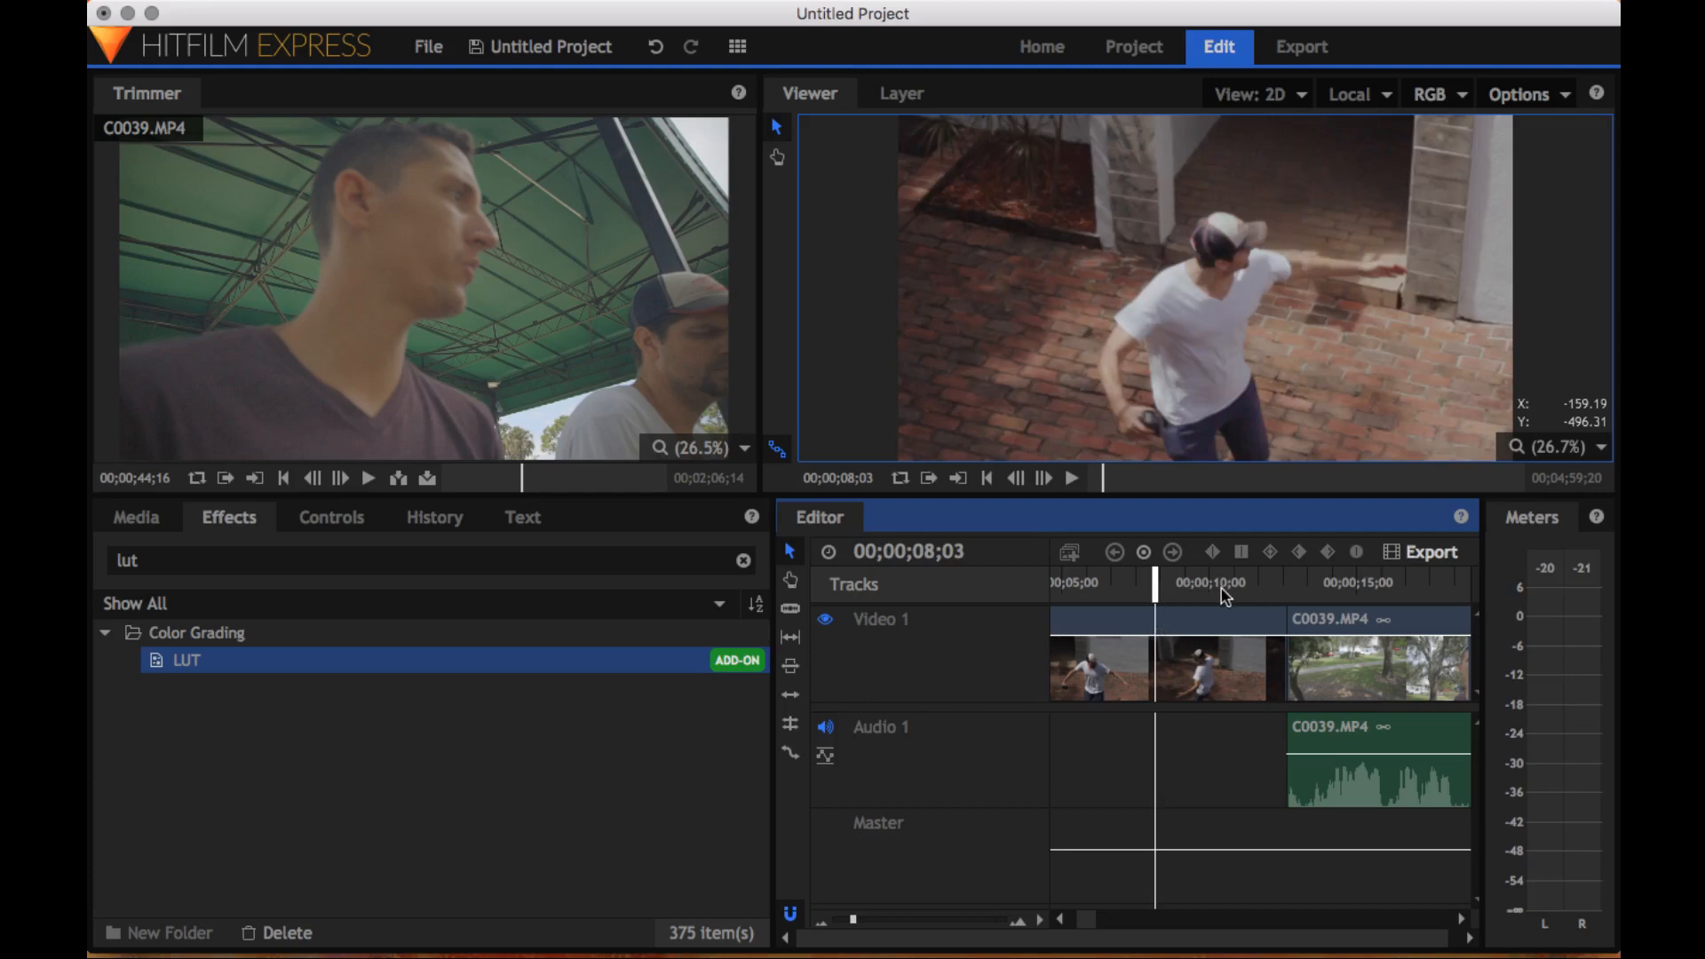
scroll(1077, 569, "left", 1)
scroll(1080, 578, "left", 5)
left_click(1100, 586)
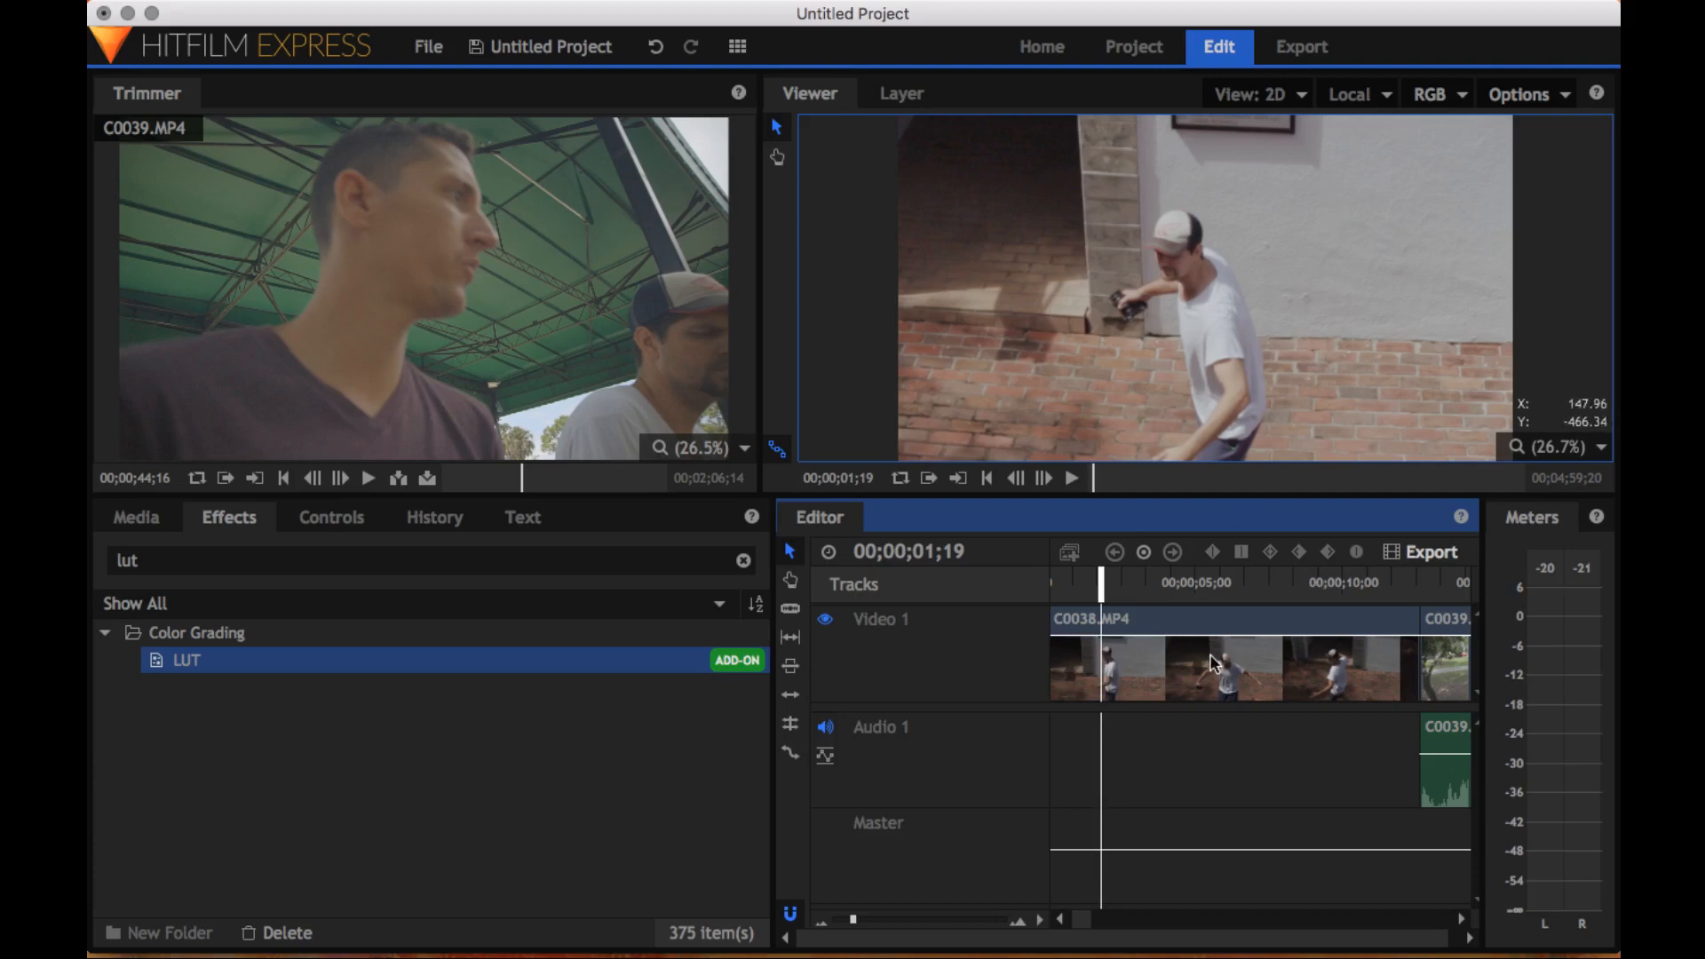
left_click(1281, 582)
left_click_drag(1281, 582, 1354, 579)
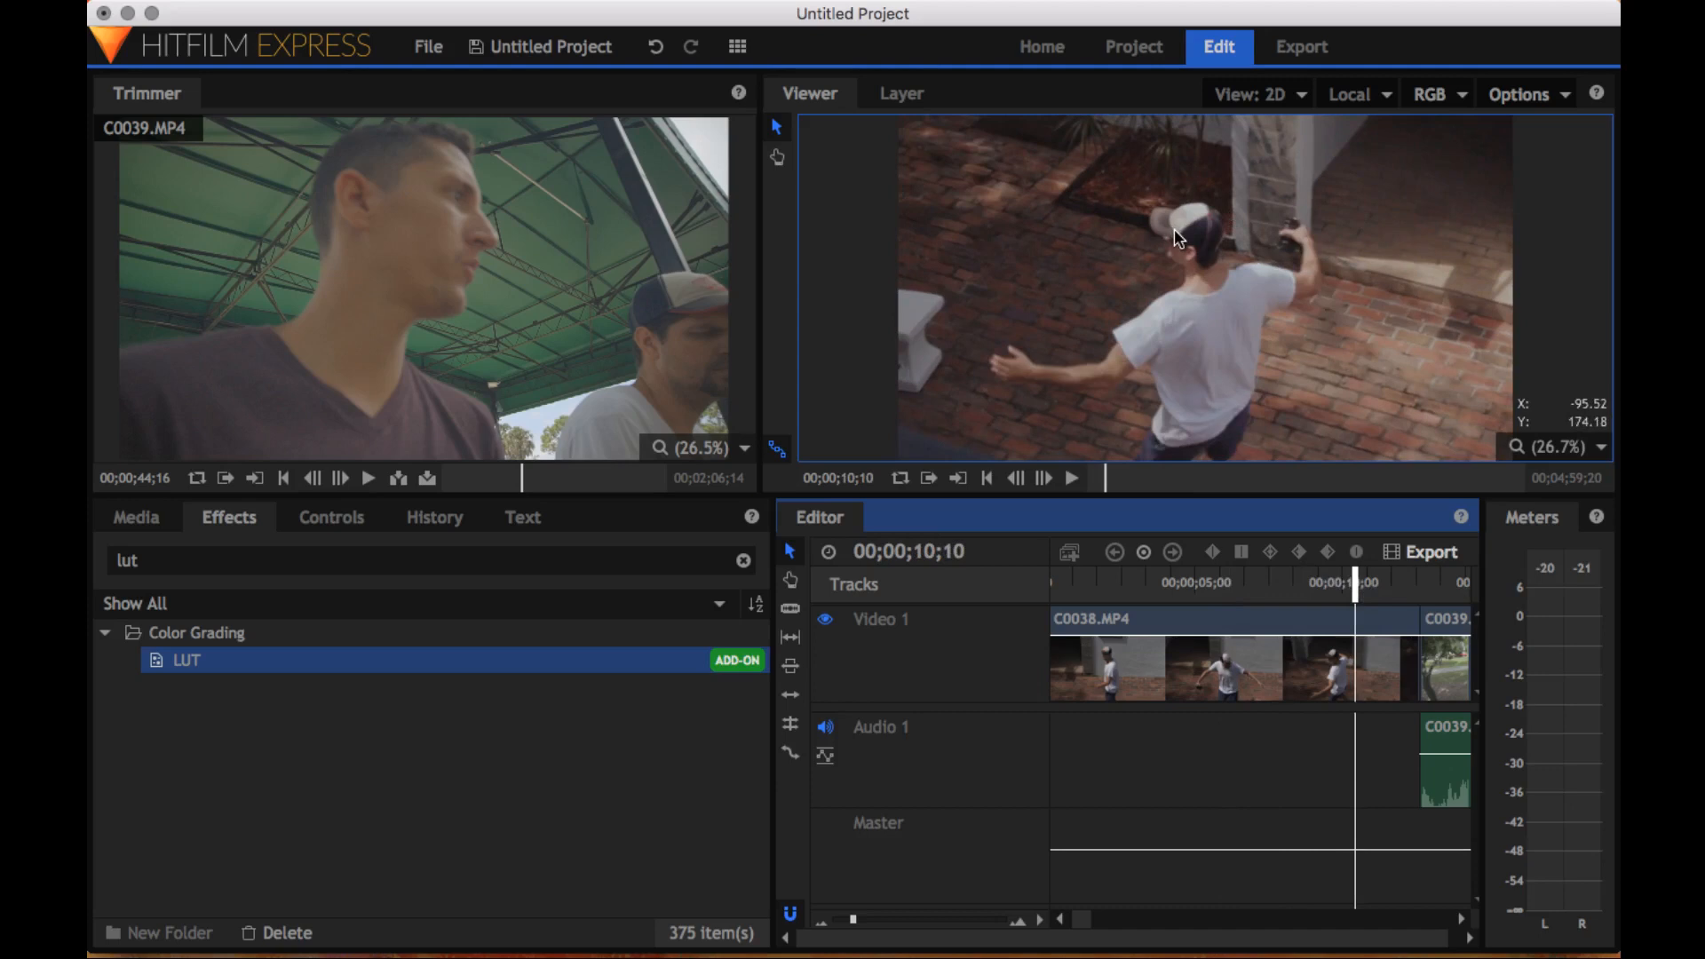
scroll(1302, 621, "right", 5)
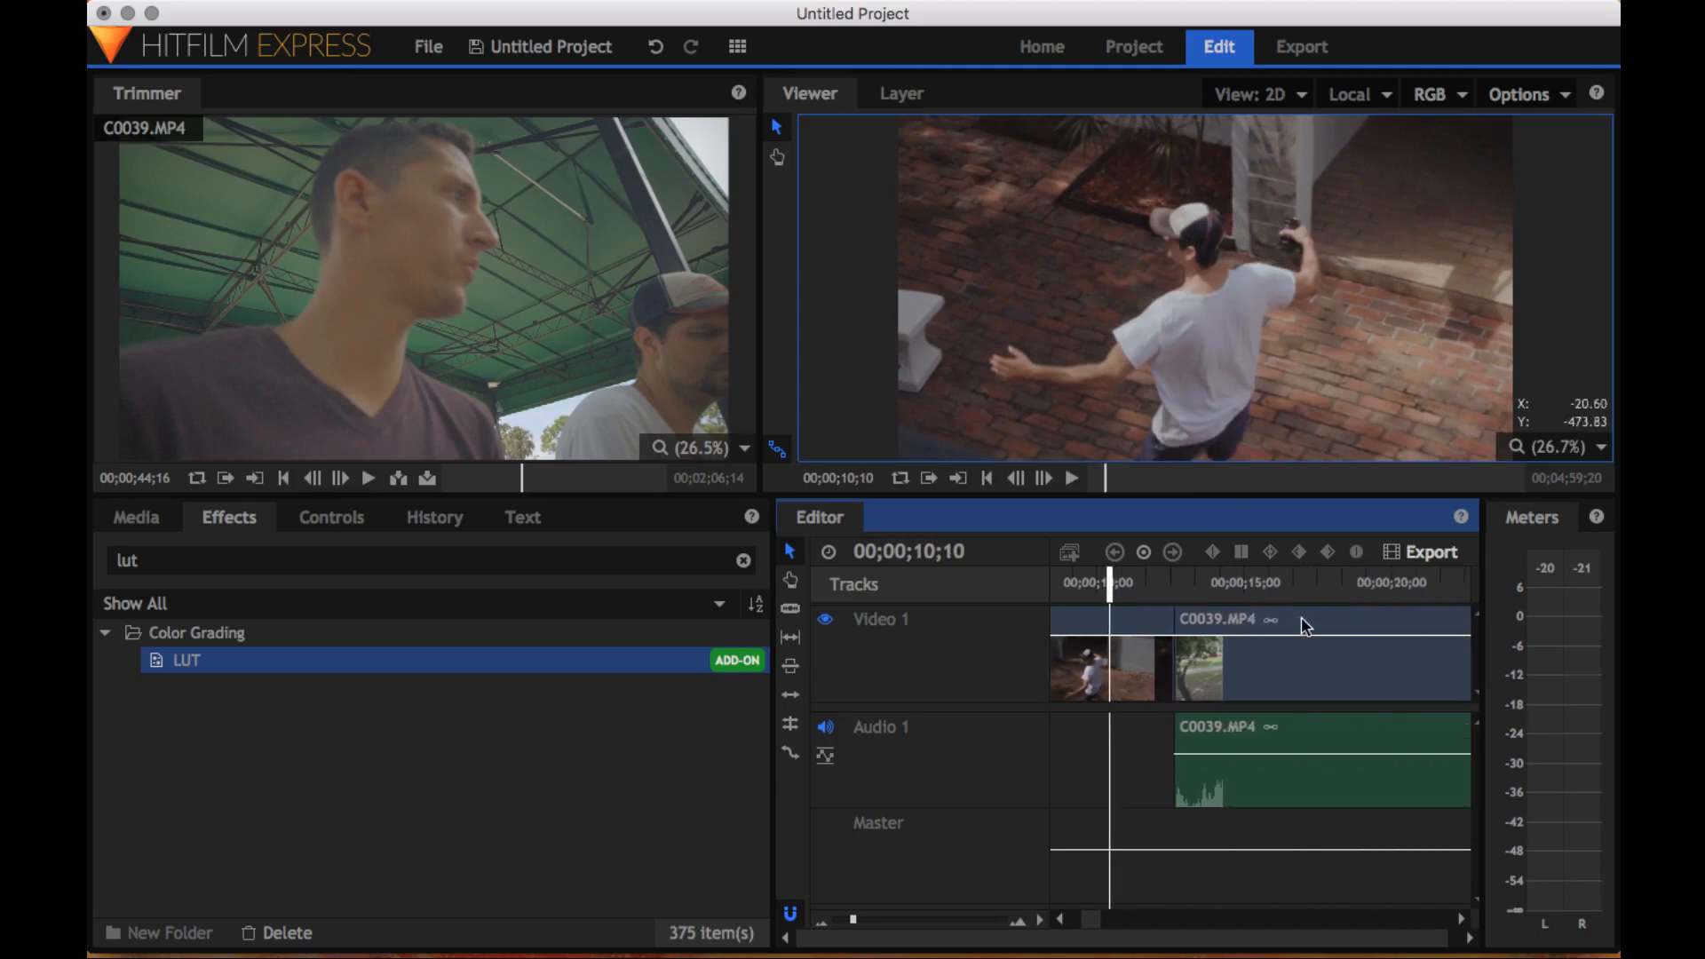
scroll(1302, 616, "right", 3)
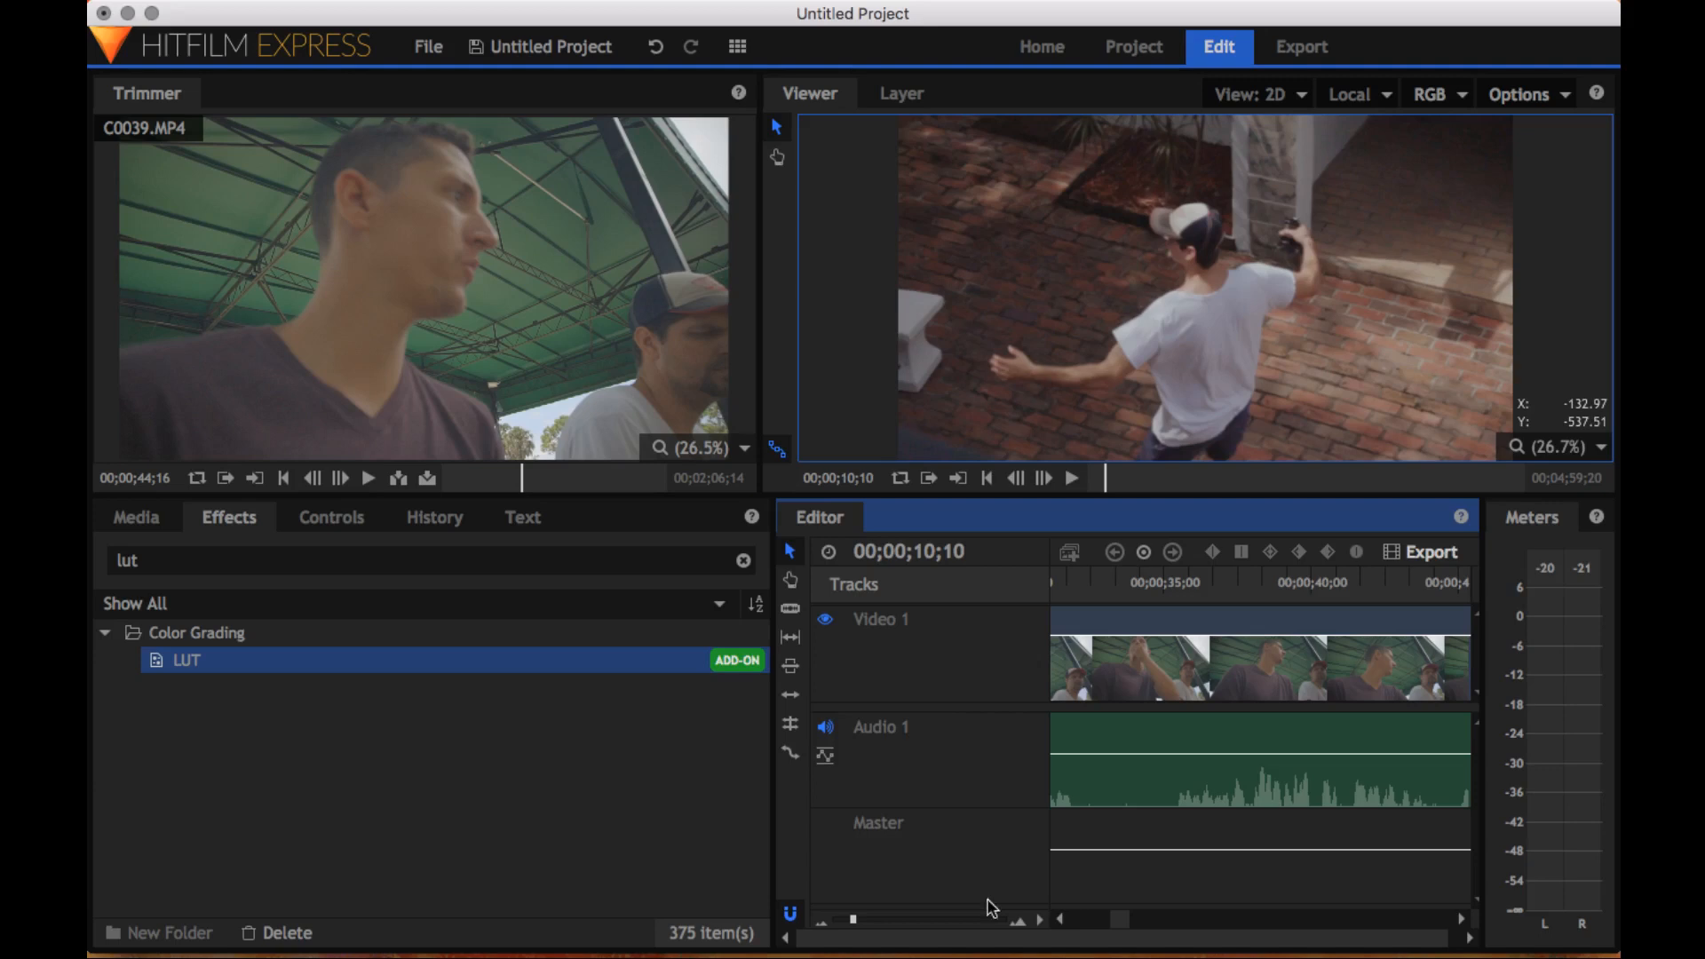
left_click(994, 923)
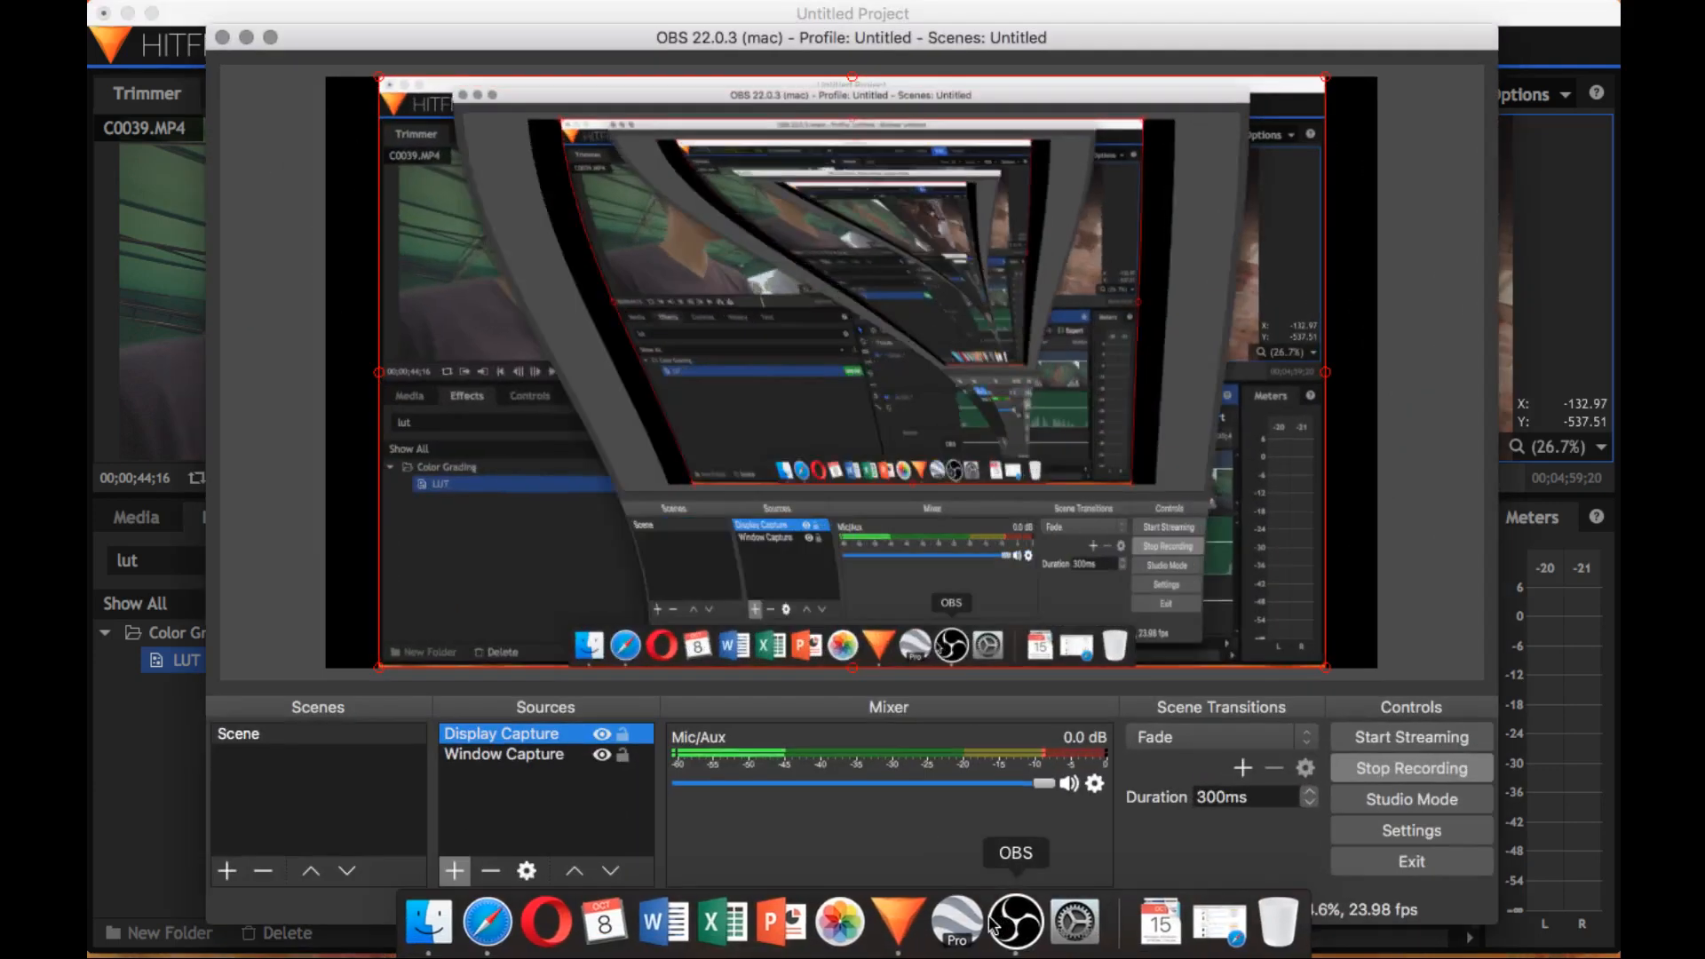